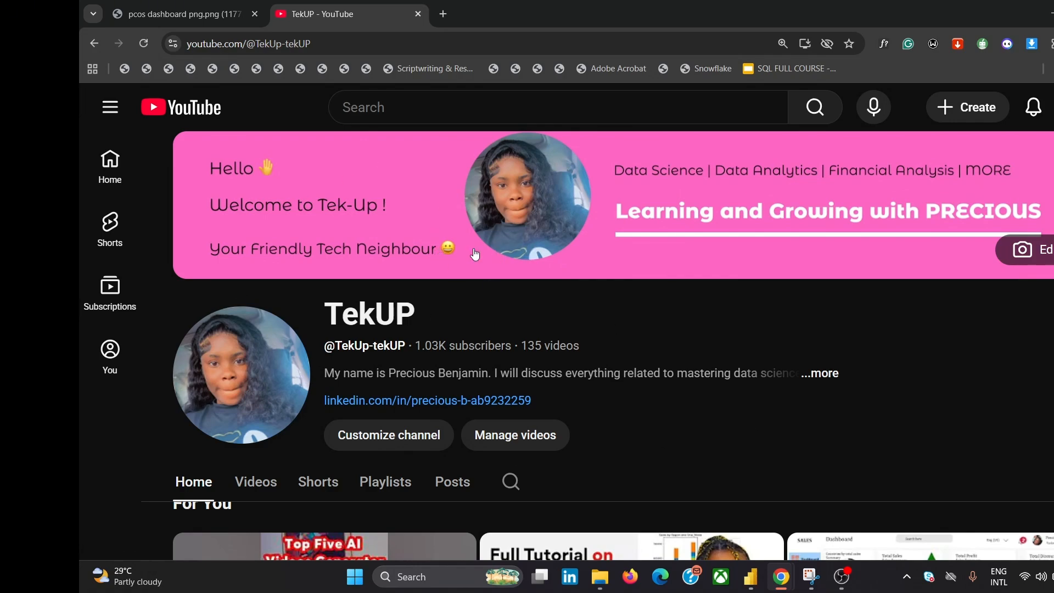
- Read the TekUP channel's full description and links, and view the PCOS dashboard image
left_click(828, 378)
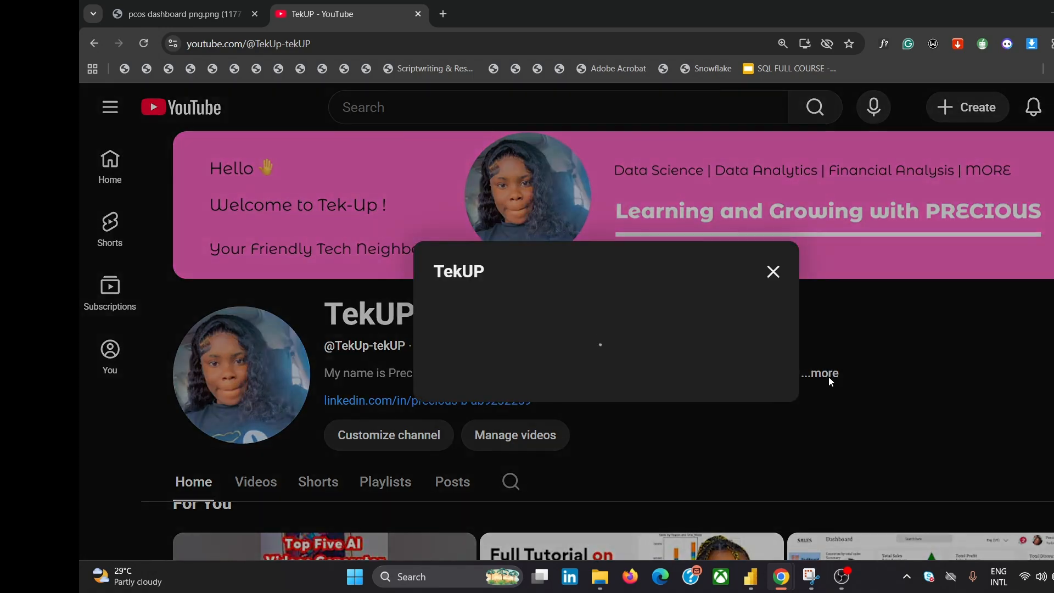
scroll(552, 317, "down", 3)
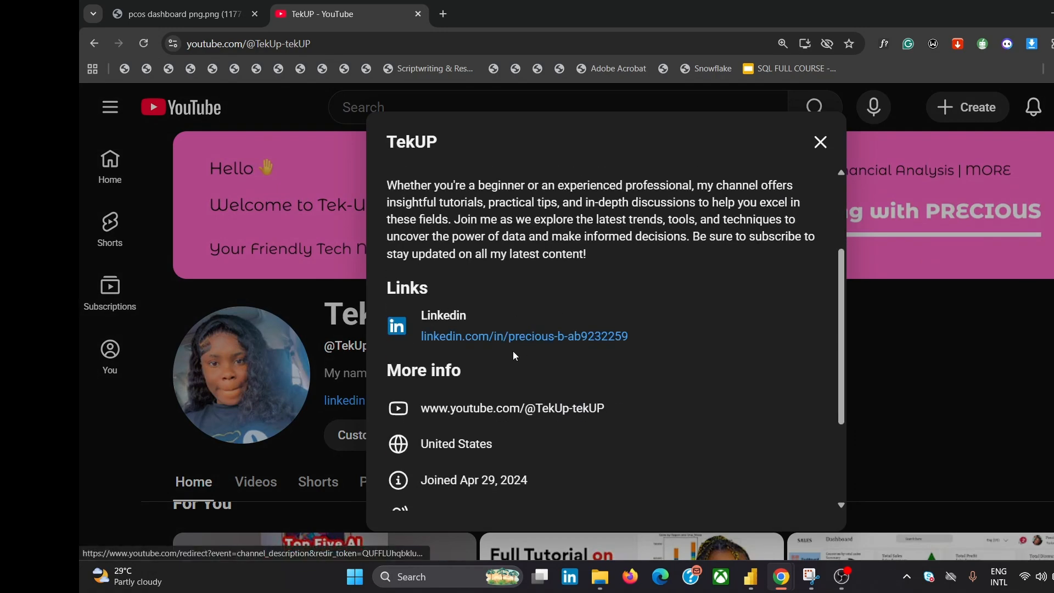
left_click(820, 142)
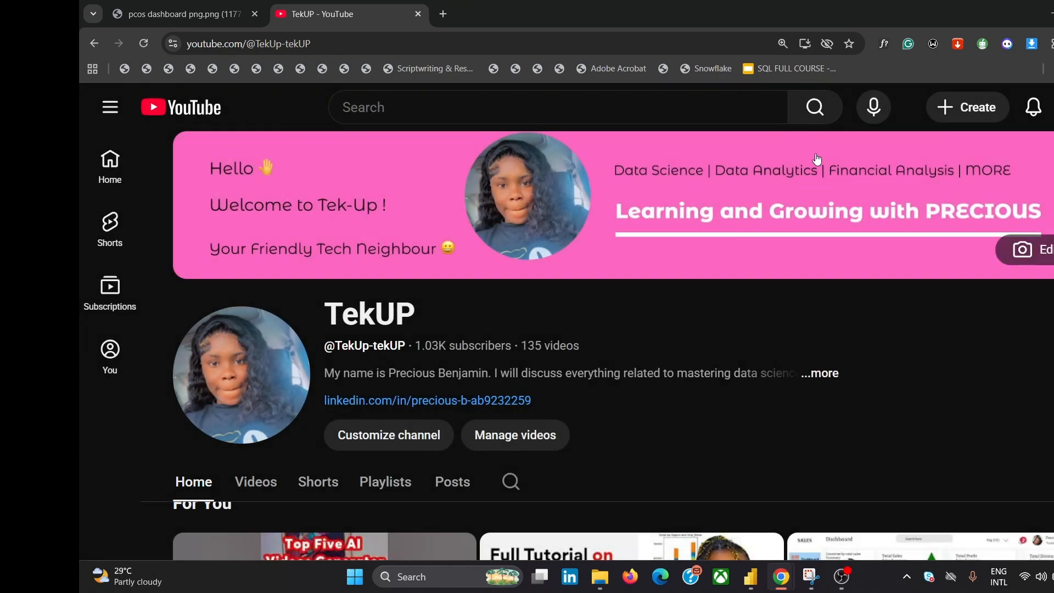
left_click(165, 6)
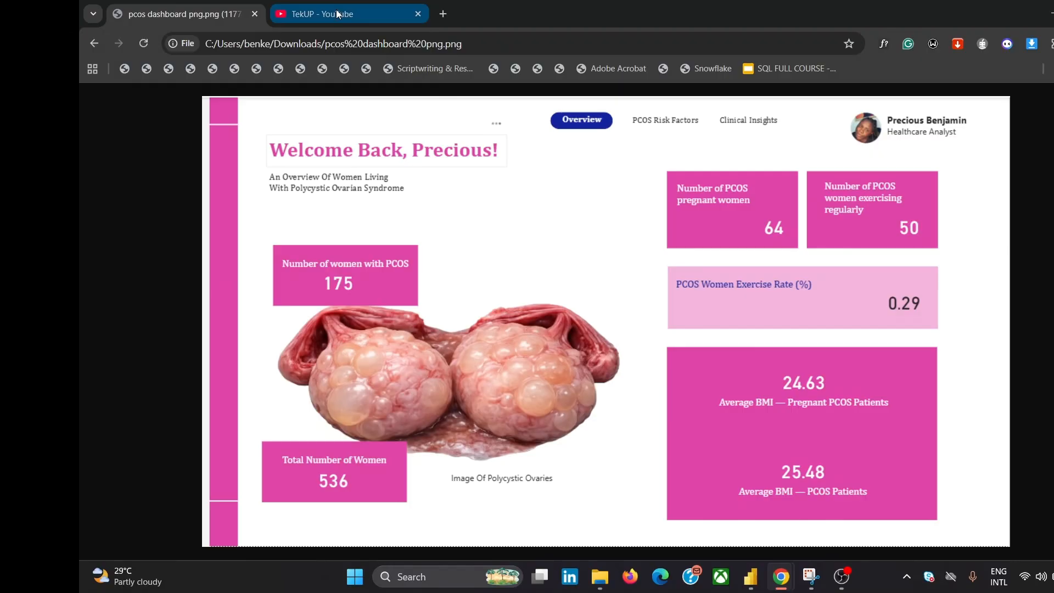
- Browse the recommended videos on the TekUP YouTube channel page and return to the PCOS dashboard image
left_click(340, 13)
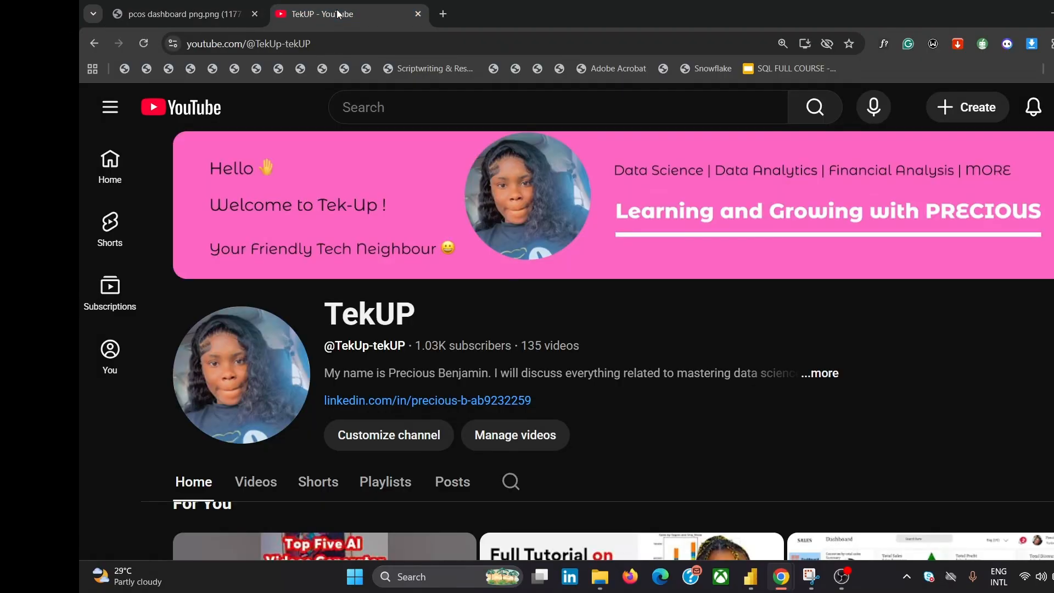
scroll(442, 395, "down", 2)
scroll(442, 395, "down", 3)
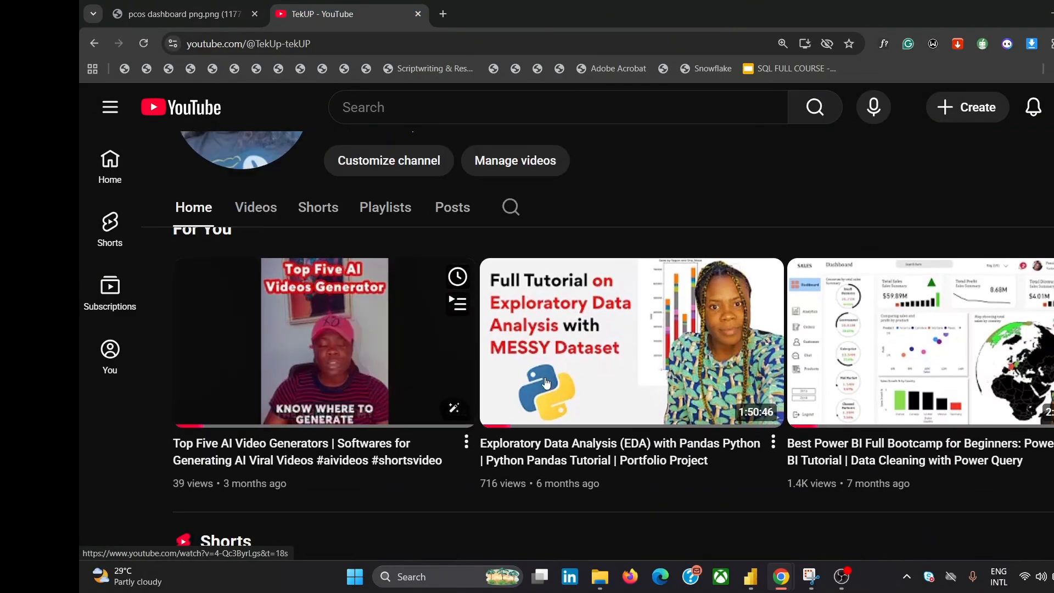
left_click(1053, 343)
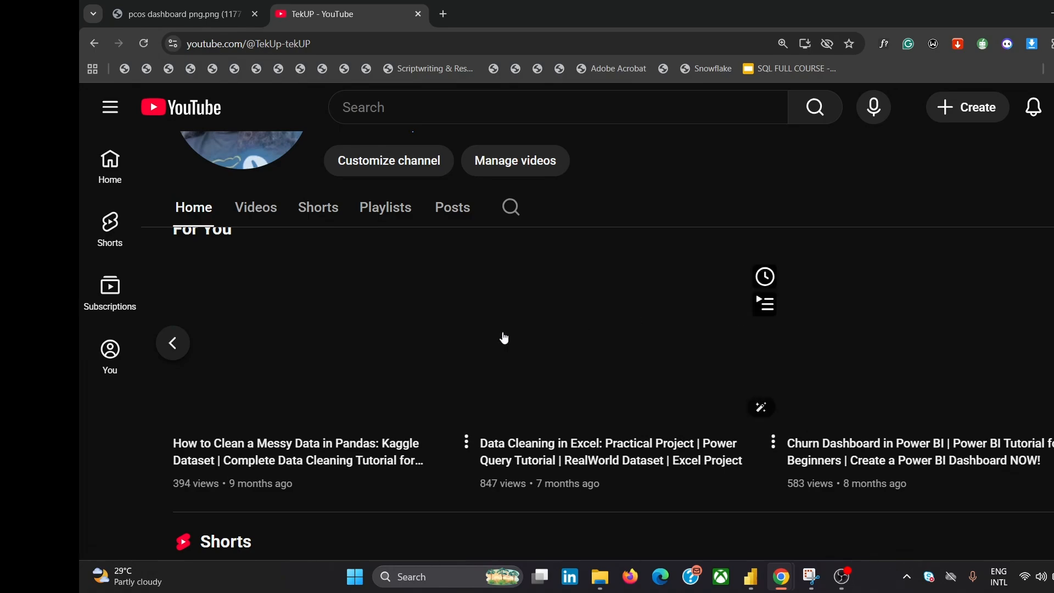
left_click(175, 344)
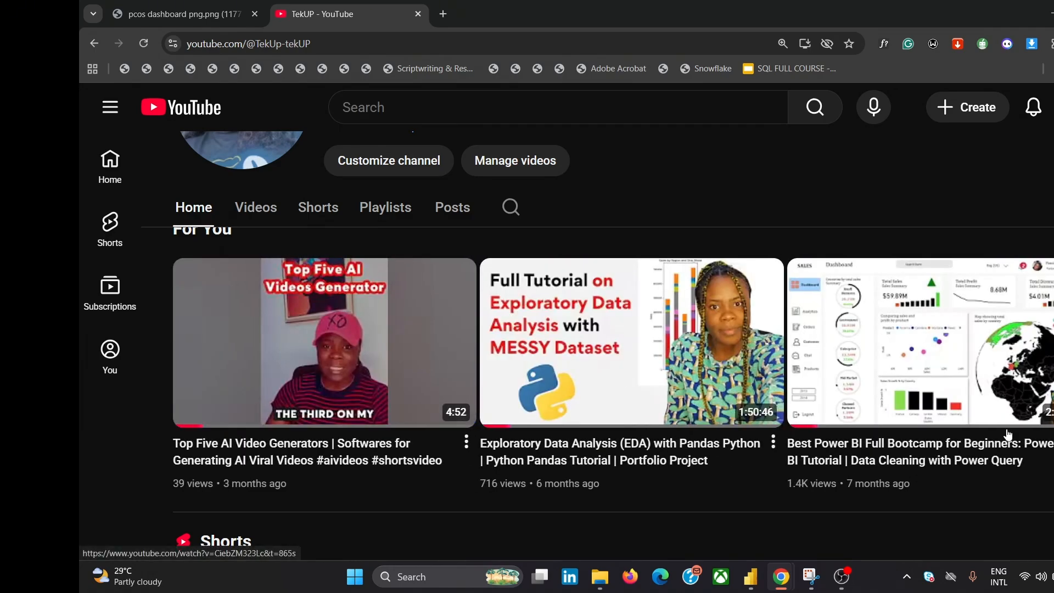
mouse_move(972, 380)
left_click(1051, 343)
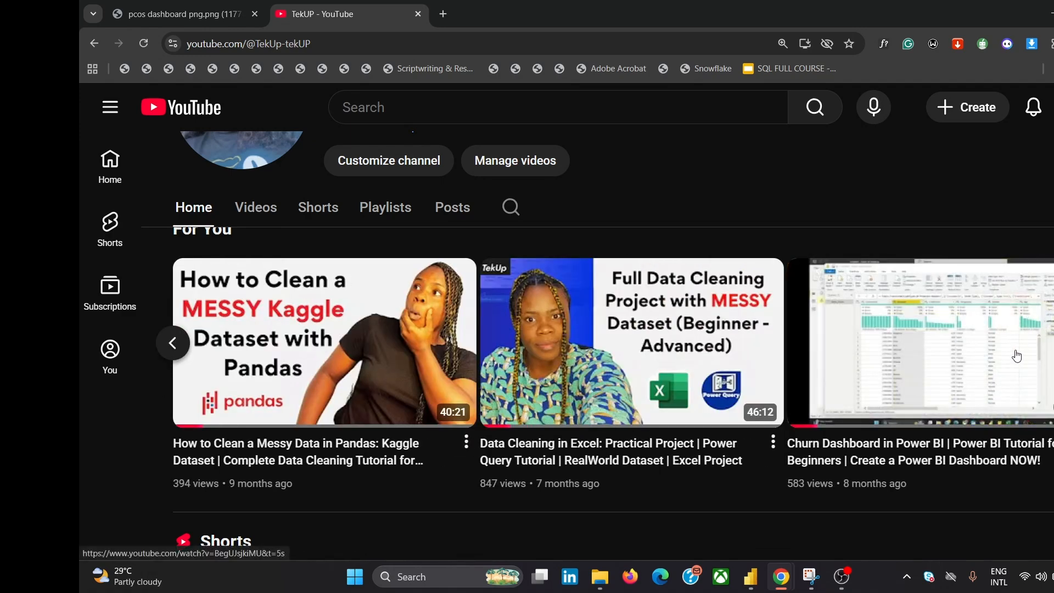
left_click(1052, 343)
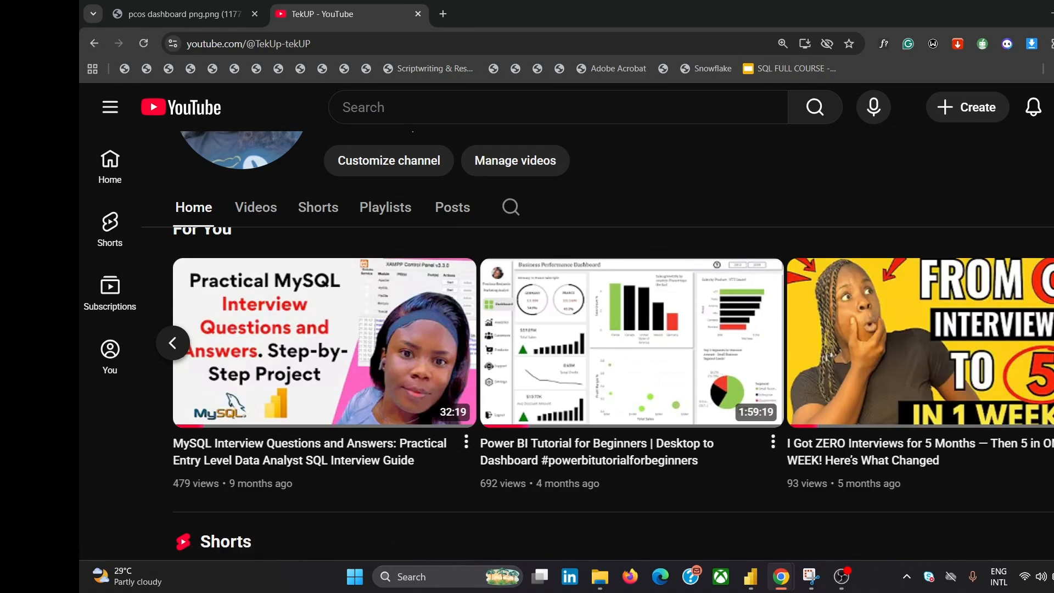
left_click(1052, 343)
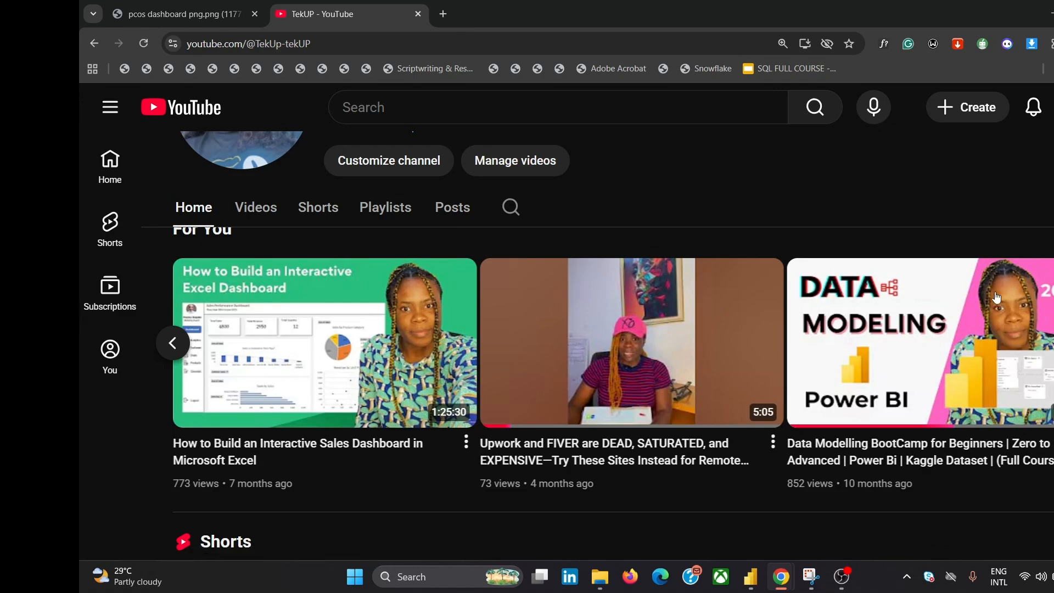
mouse_move(1044, 347)
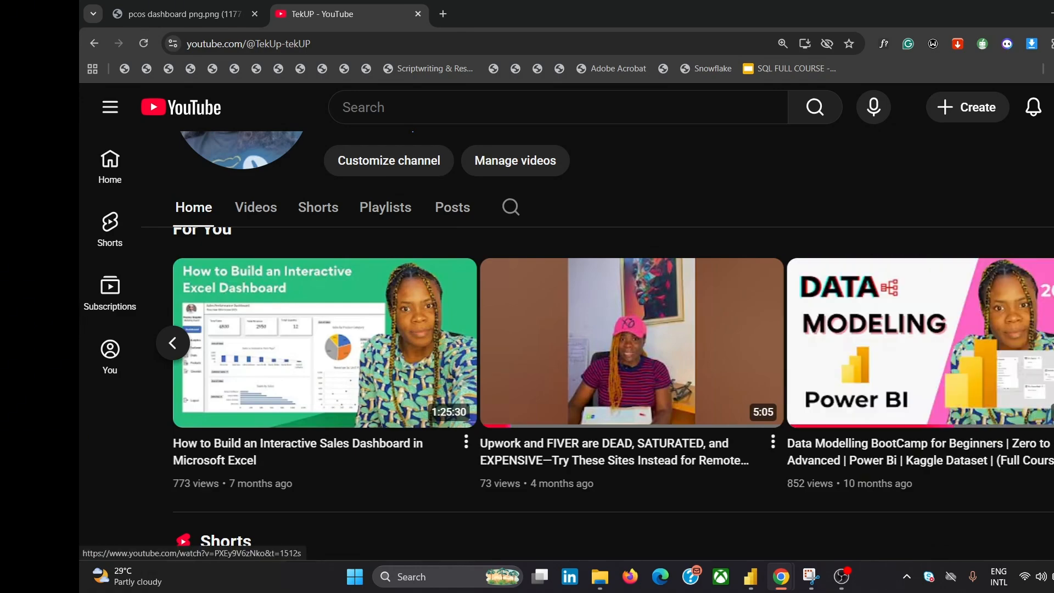
left_click(1053, 343)
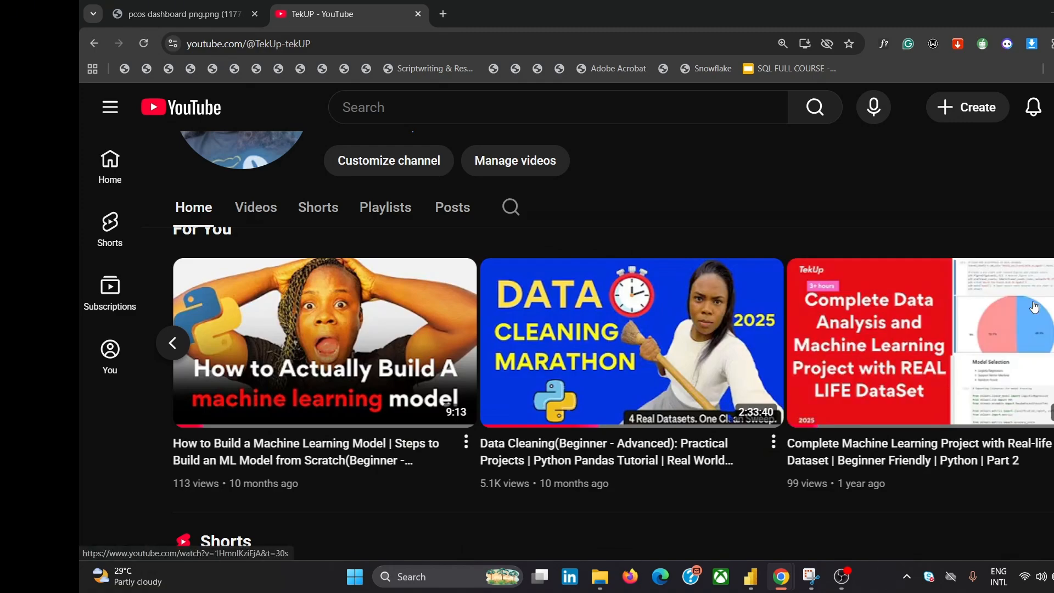
left_click(1053, 343)
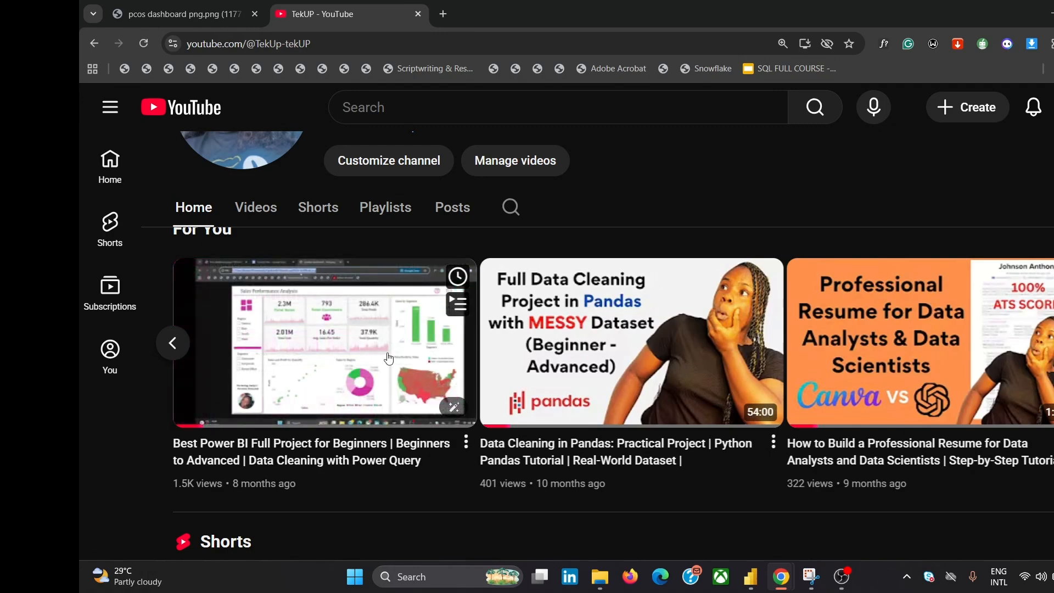
left_click(1053, 343)
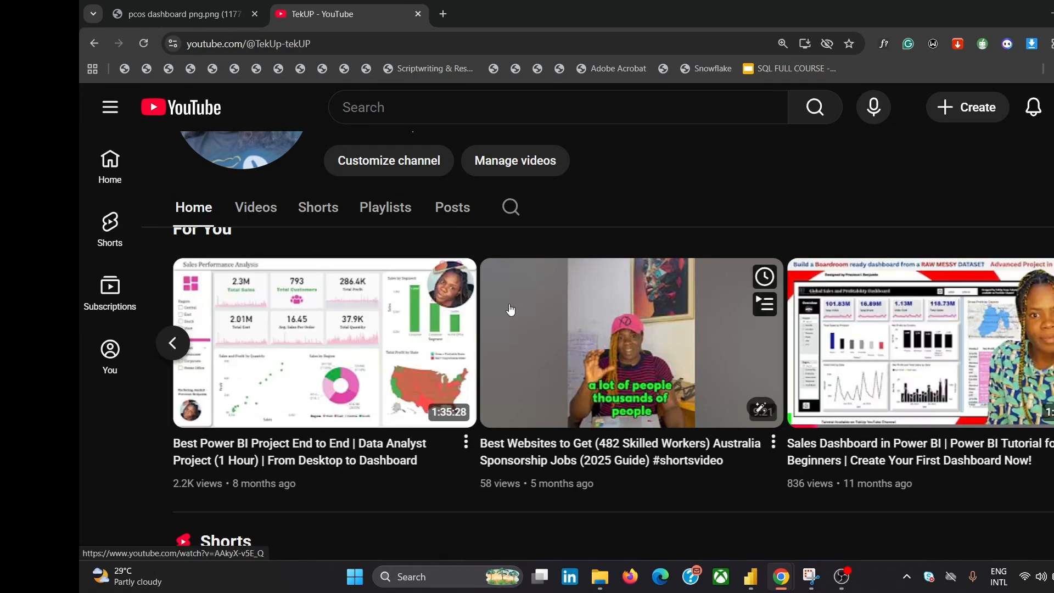
scroll(510, 309, "up", 5)
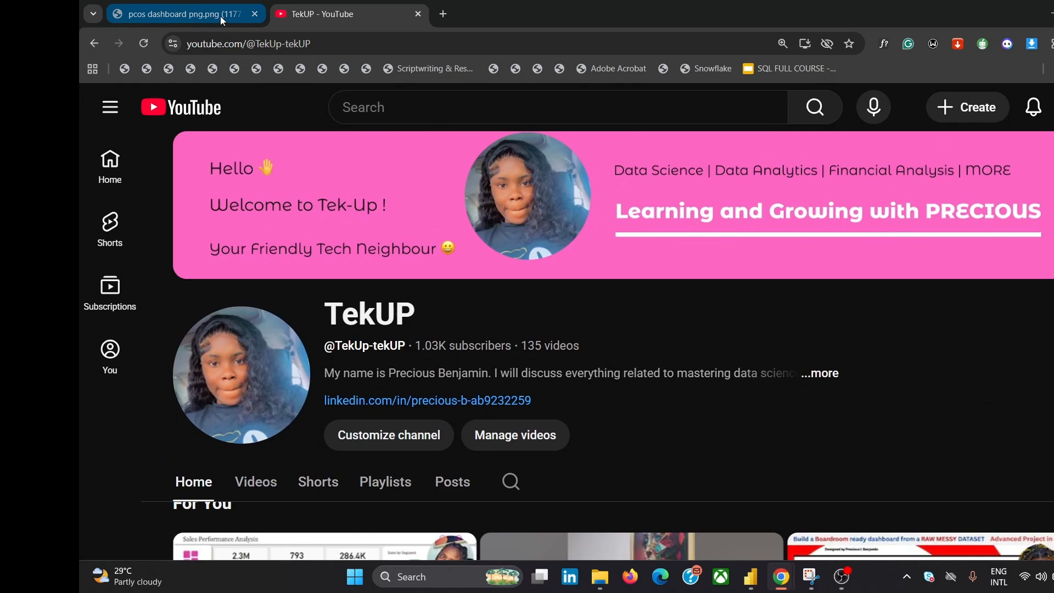
left_click(220, 16)
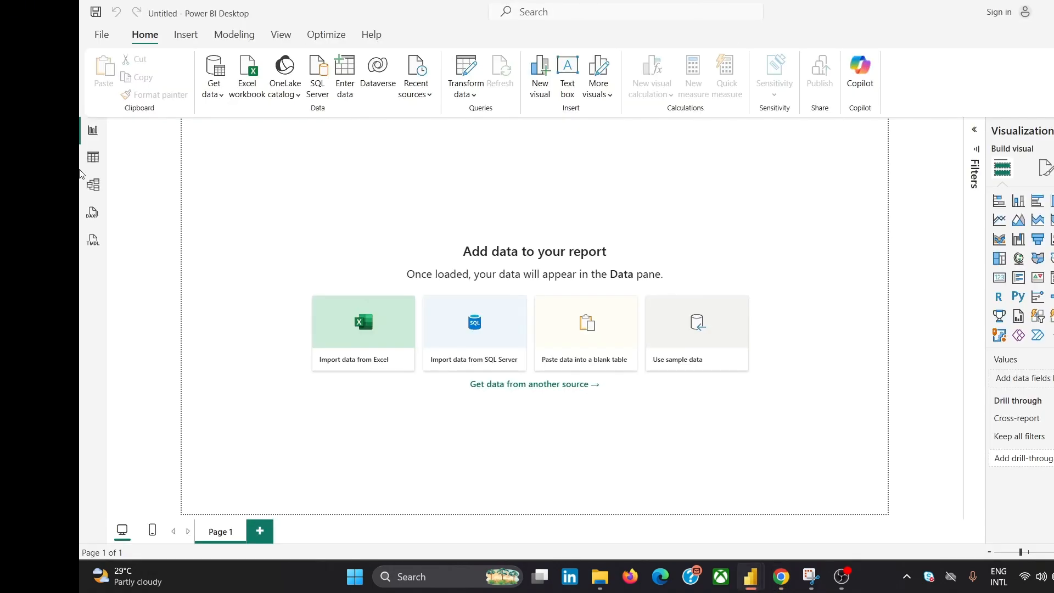
- In Power BI Desktop, import PCOS_data from the archive (31) folder as Text/CSV and open it for transformation in Power Query Editor
left_click(98, 37)
left_click(134, 204)
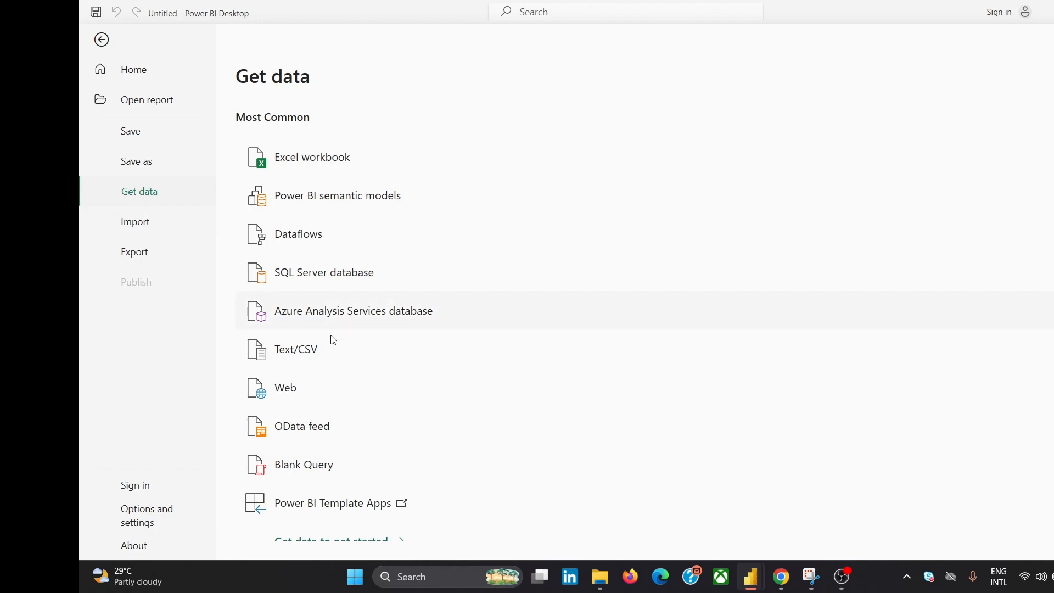
left_click(314, 360)
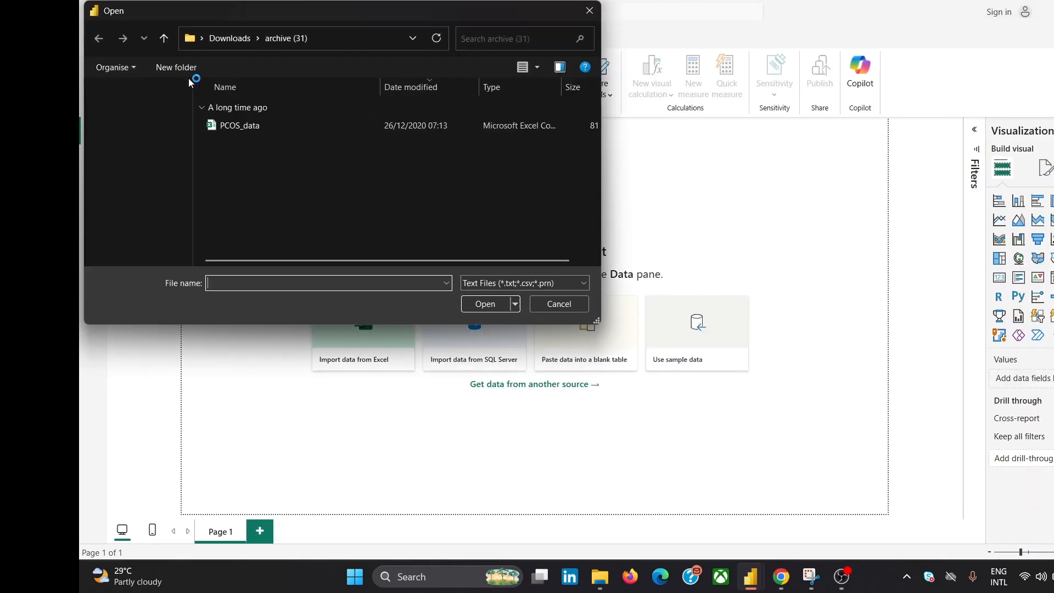
left_click(240, 125)
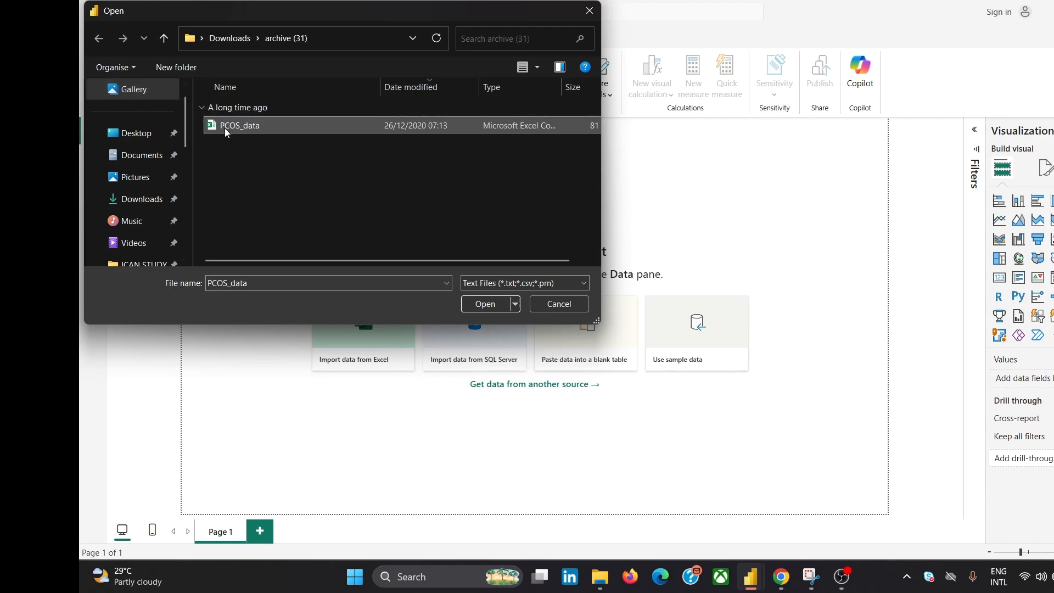
left_click(486, 307)
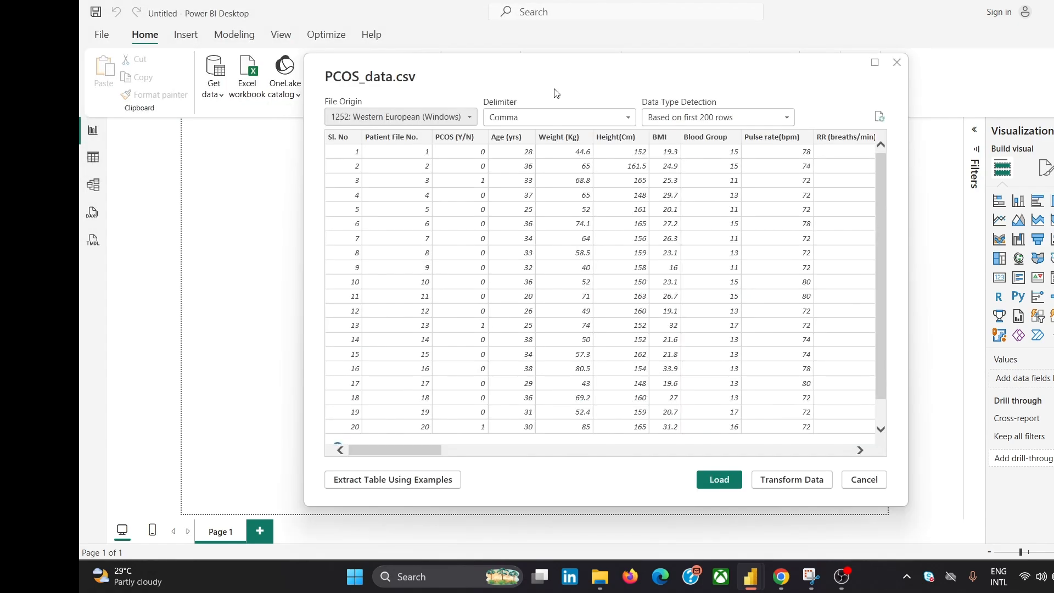
left_click(797, 479)
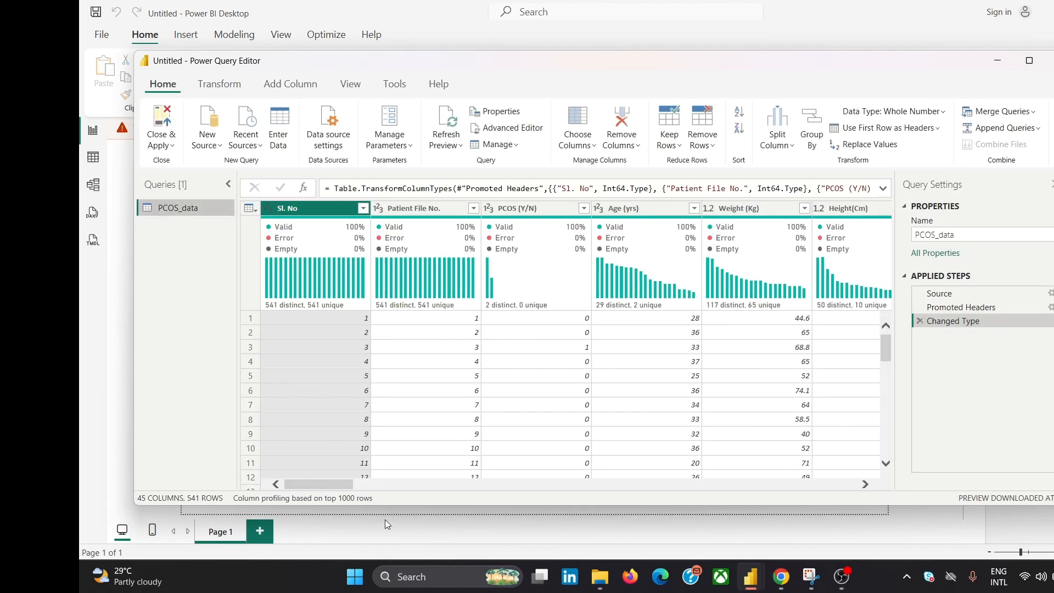
- Remove the Sl. No column from the PCOS_data query
left_click_drag(333, 485, 259, 495)
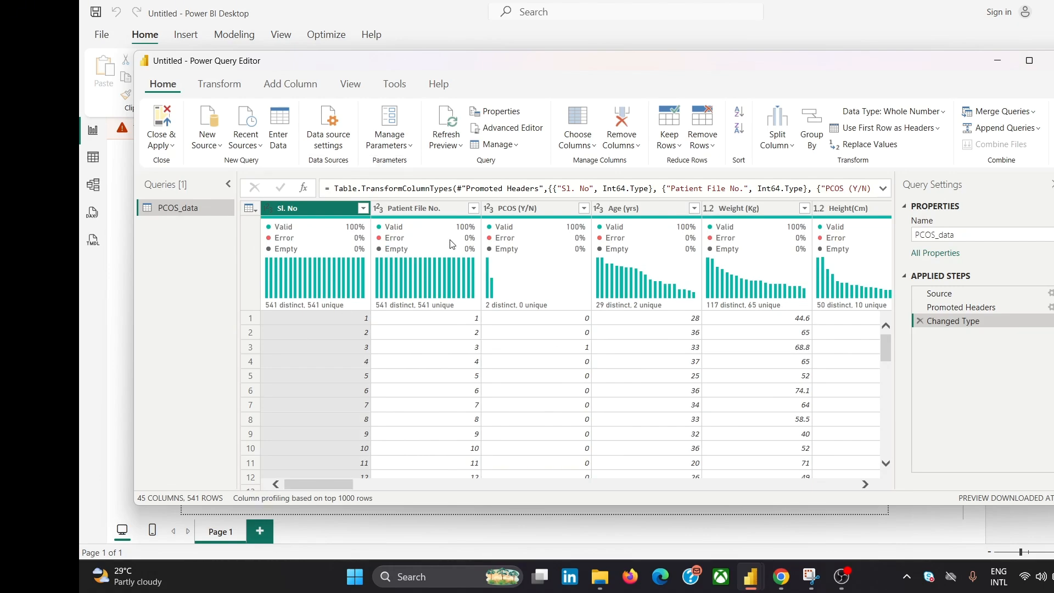
right_click(326, 215)
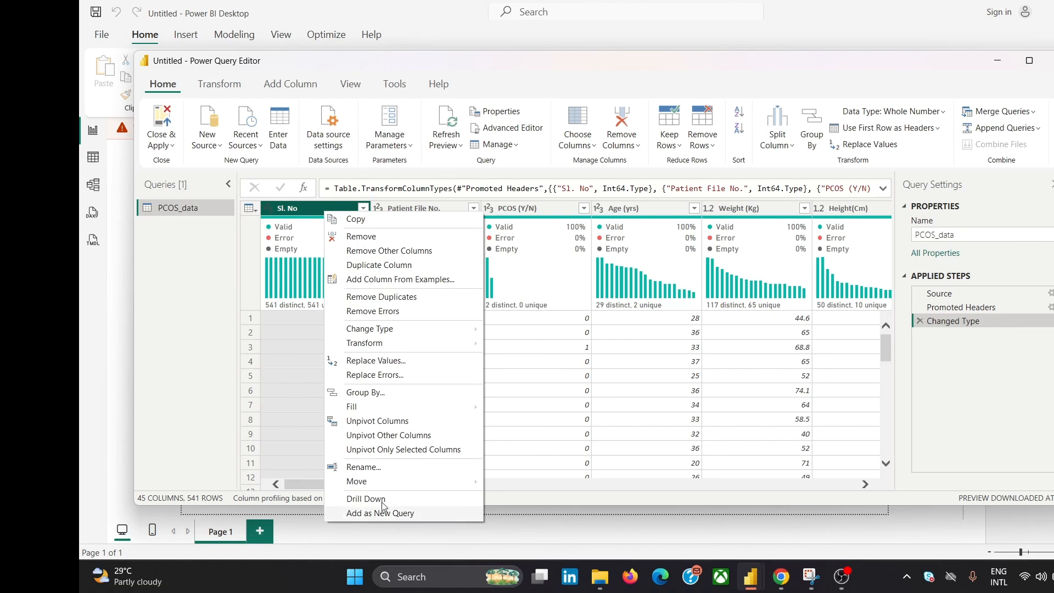
left_click(413, 237)
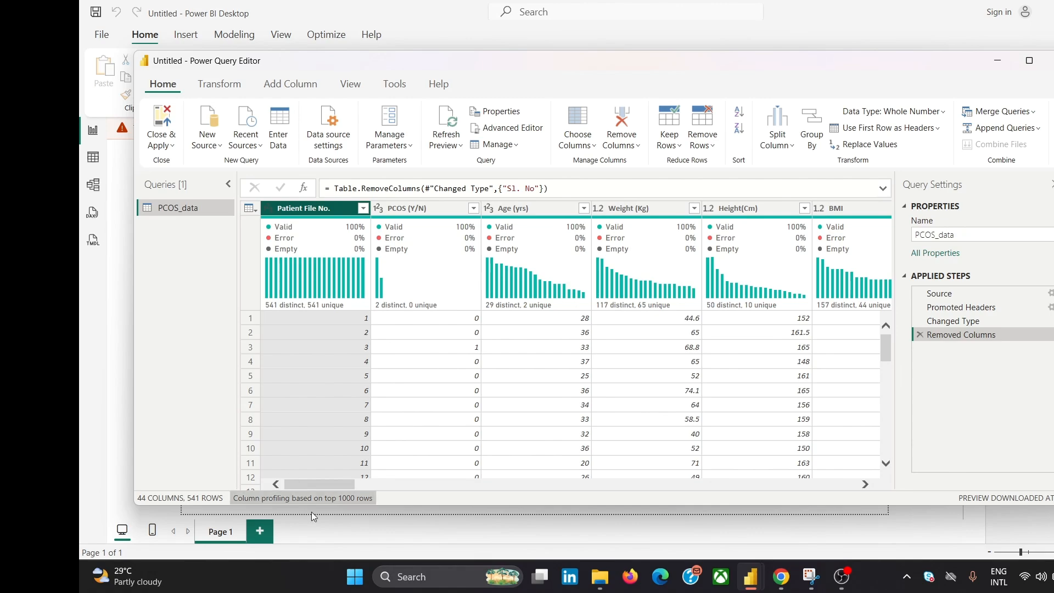
- Review the distinct values of the Age (yrs) column without filtering it
left_click_drag(319, 483, 307, 449)
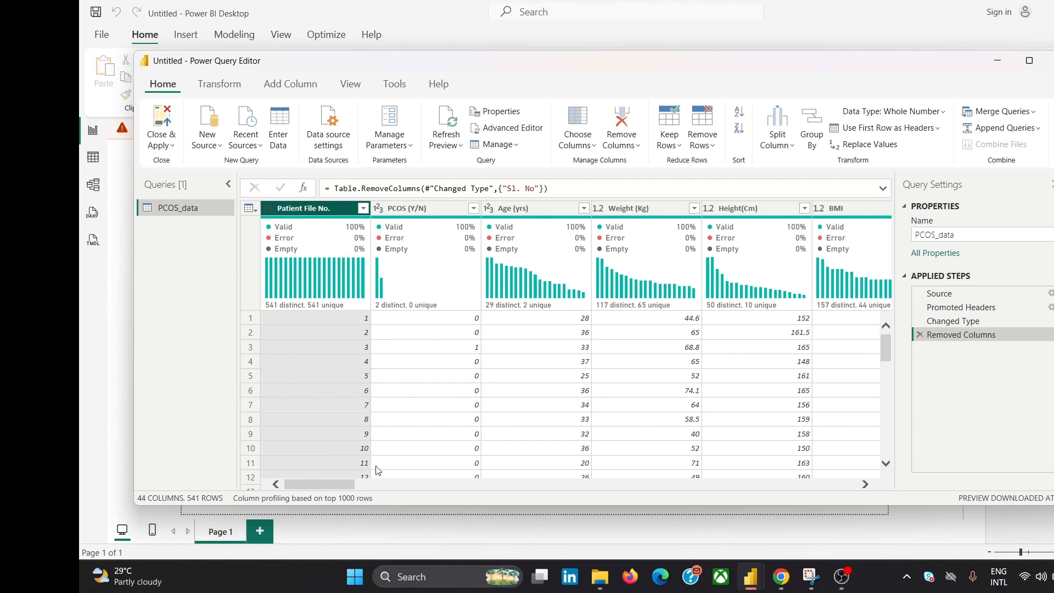
left_click_drag(334, 485, 356, 492)
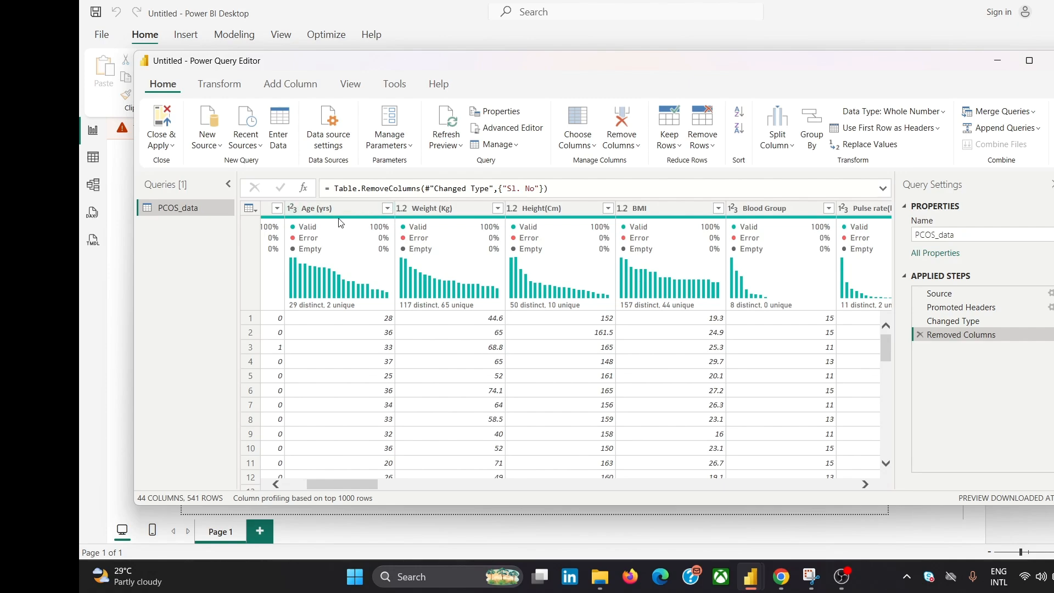
left_click(388, 209)
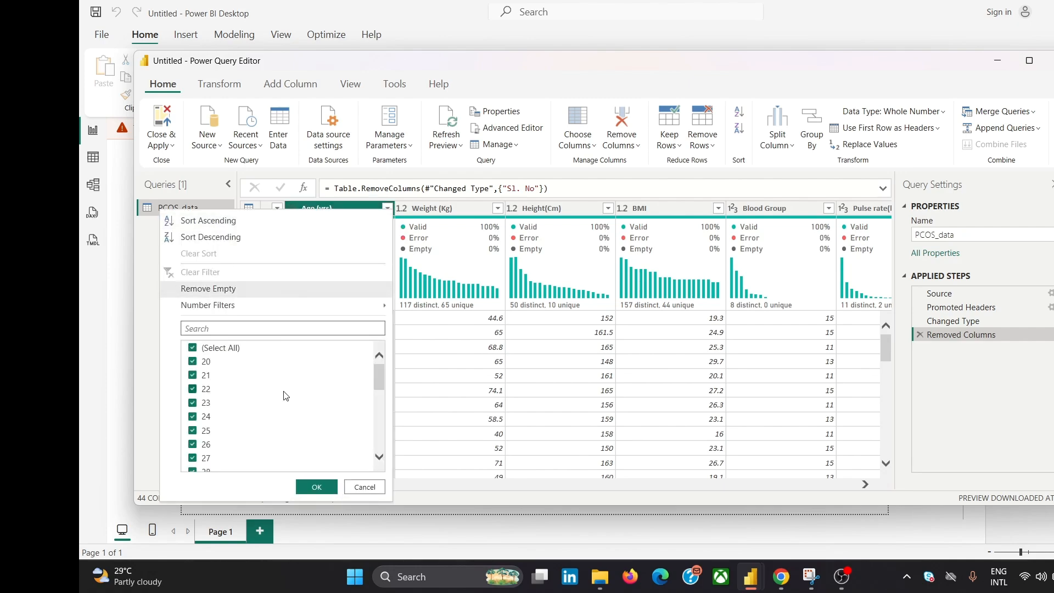
scroll(292, 446, "down", 6)
scroll(294, 444, "up", 4)
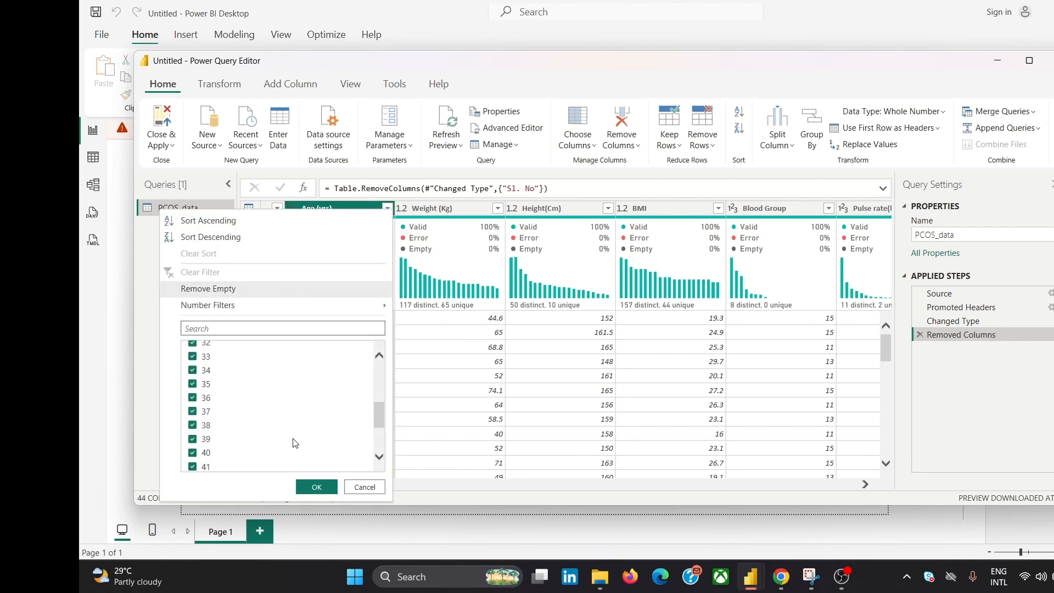
left_click(357, 490)
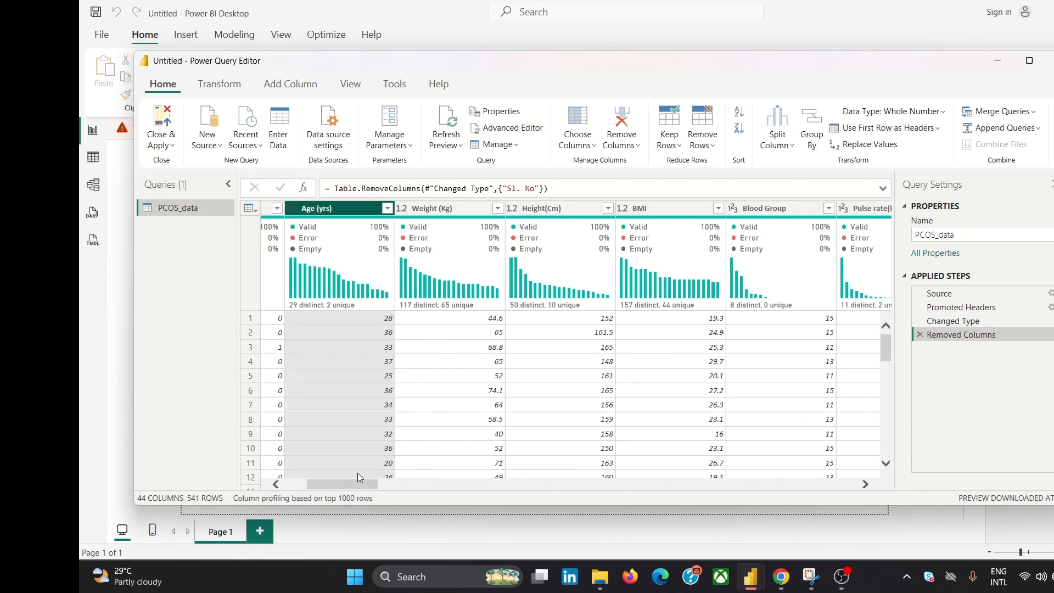
- Check the distinct values of the Weight (Kg) column without applying a filter
left_click_drag(349, 482, 360, 486)
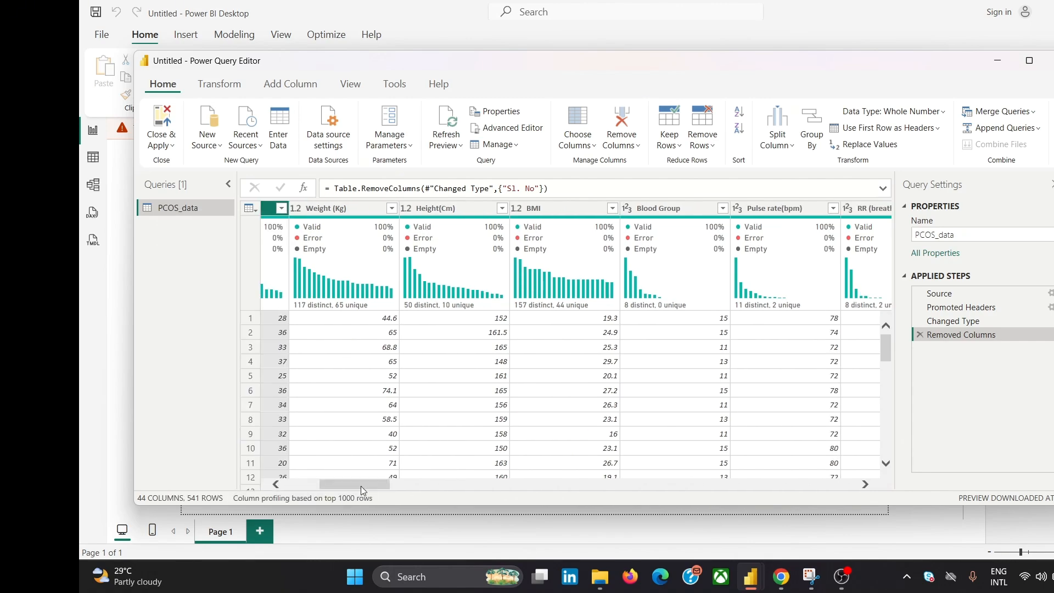
left_click(391, 208)
scroll(296, 455, "down", 5)
scroll(297, 453, "down", 8)
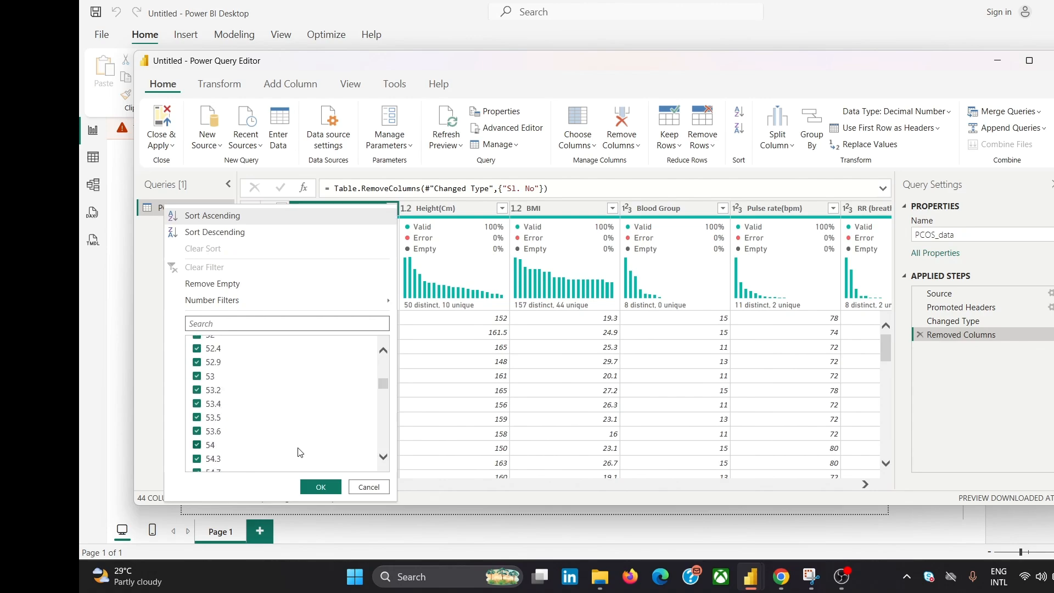
scroll(299, 468, "up", 12)
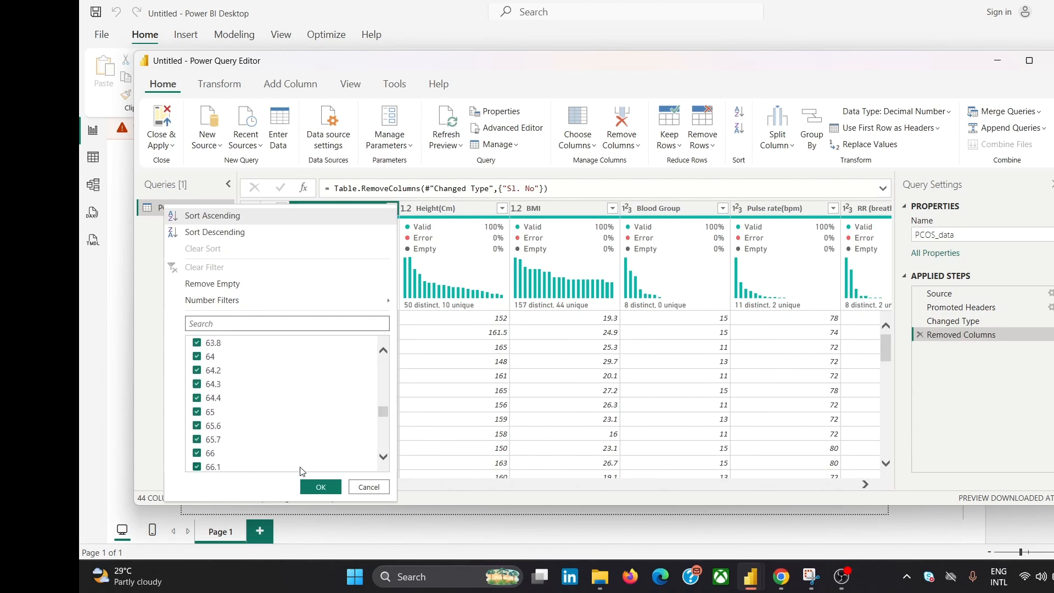
left_click(368, 486)
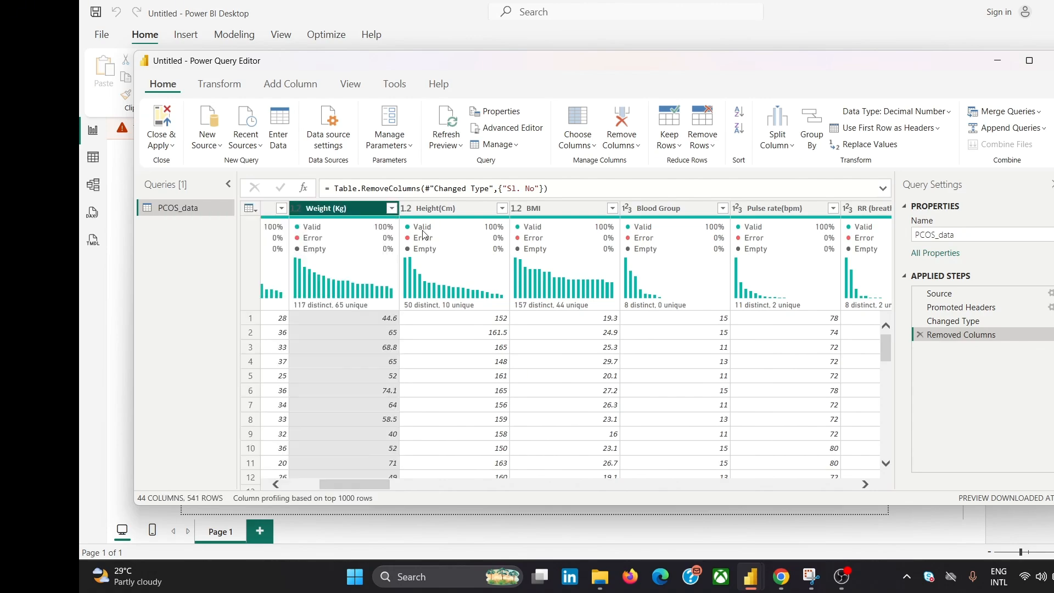
- Review the distinct values of the Height(Cm) column without filtering it
left_click(502, 208)
scroll(330, 439, "down", 6)
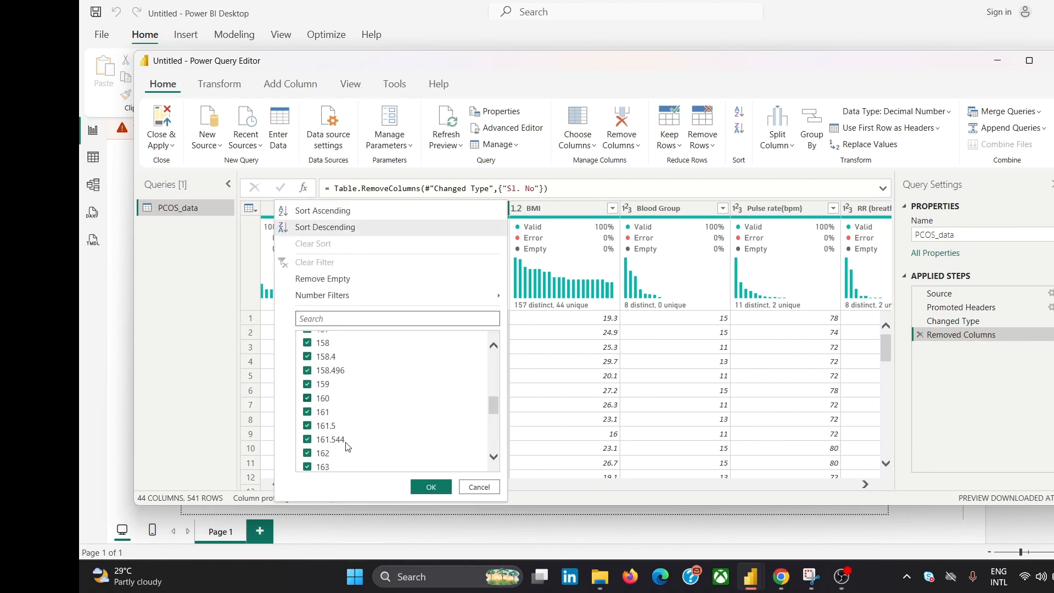
scroll(345, 447, "down", 3)
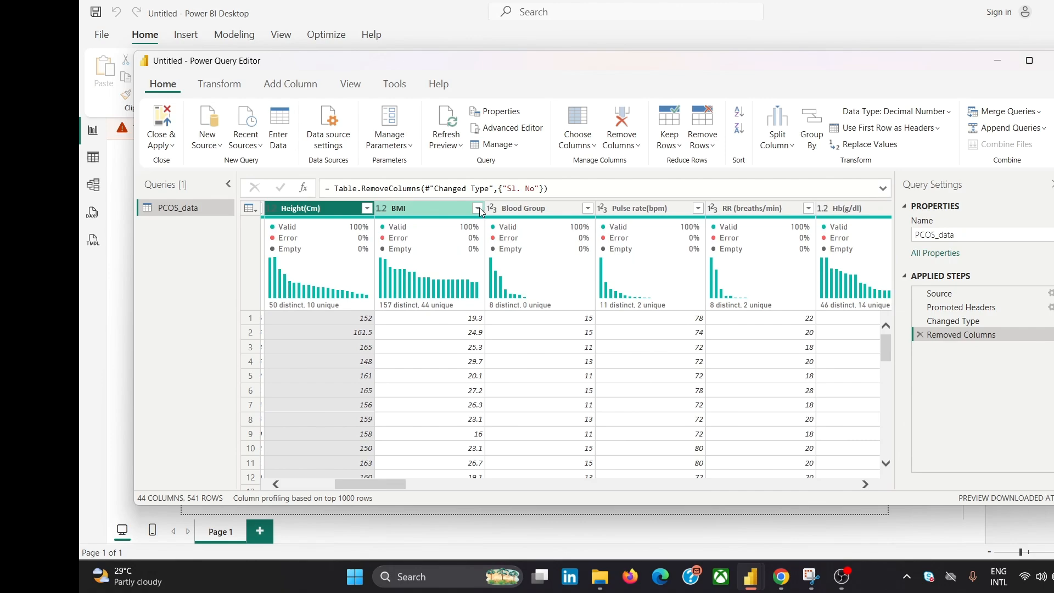
- Look through the full list of distinct BMI values without applying a filter
left_click(477, 208)
scroll(330, 407, "down", 2)
scroll(330, 414, "down", 4)
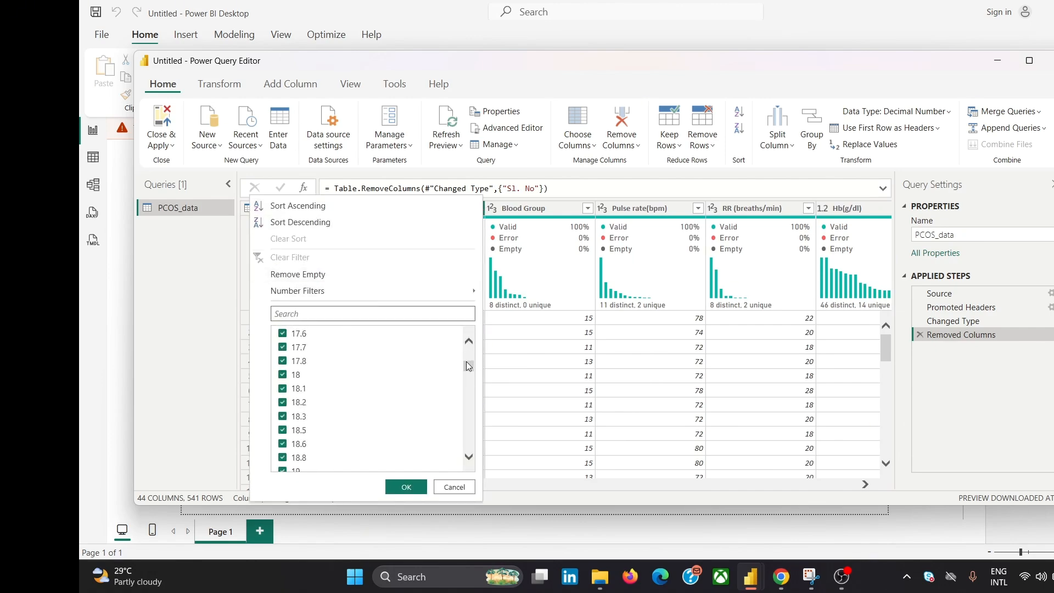
left_click_drag(466, 361, 466, 443)
left_click(451, 487)
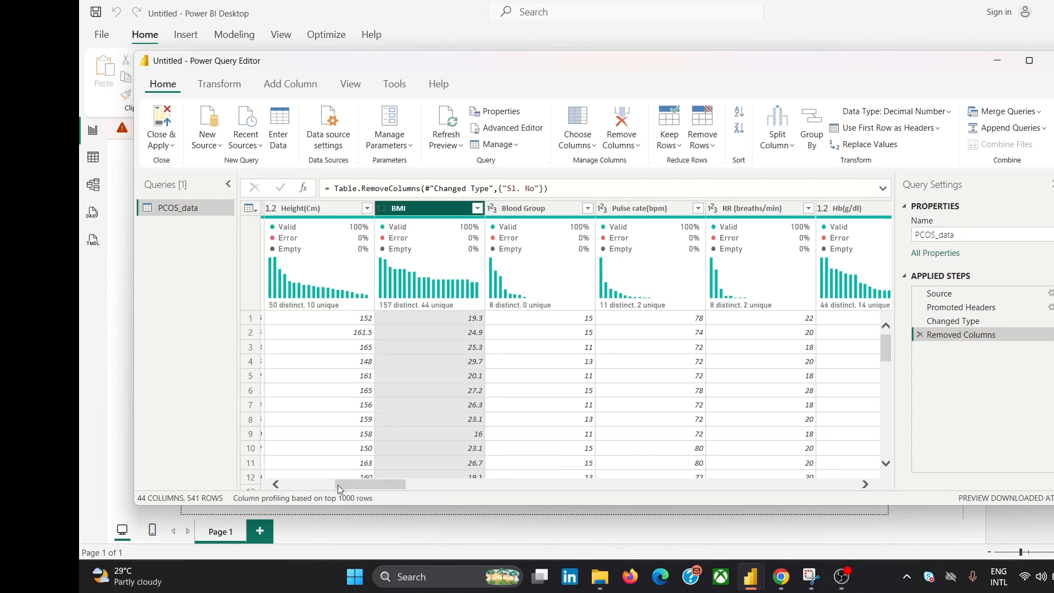
- Check the distinct values of the Marraige Status (Yrs) column for null entries, leaving the column unfiltered
left_click_drag(355, 488, 420, 488)
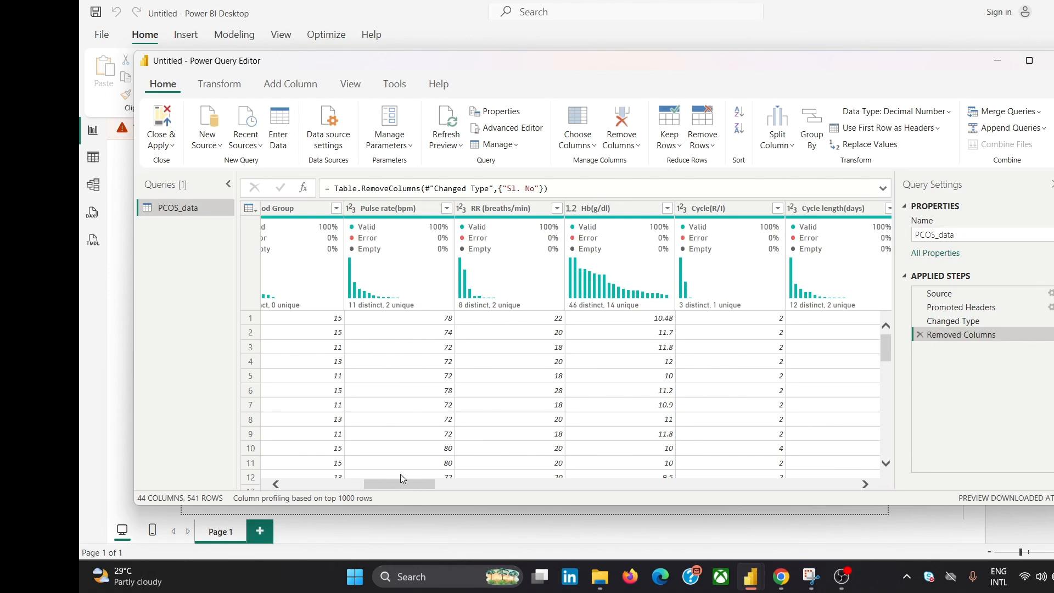
left_click_drag(398, 484, 431, 495)
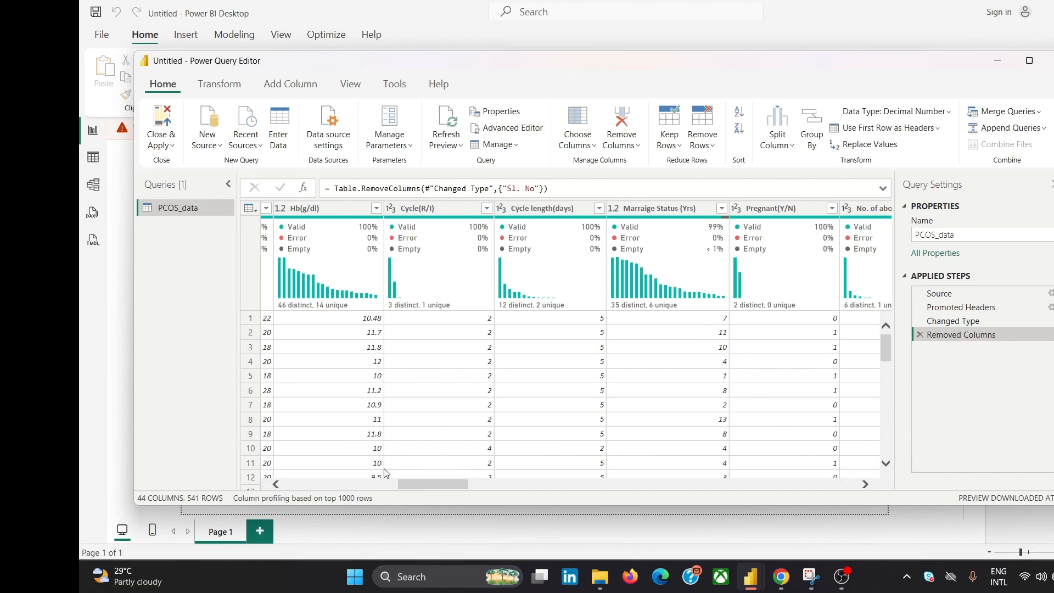
left_click_drag(412, 483, 434, 493)
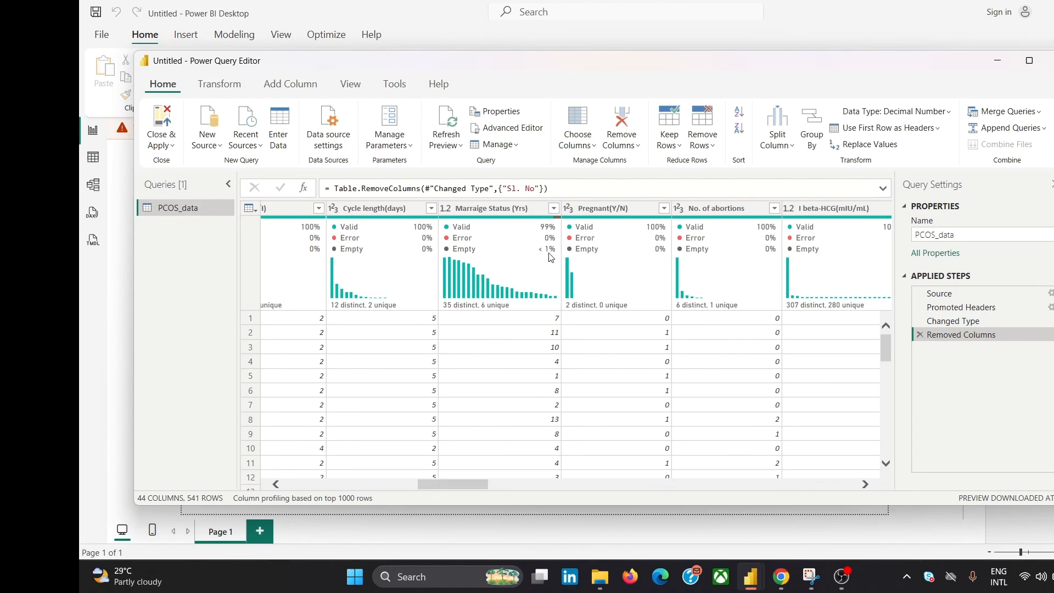
left_click(554, 212)
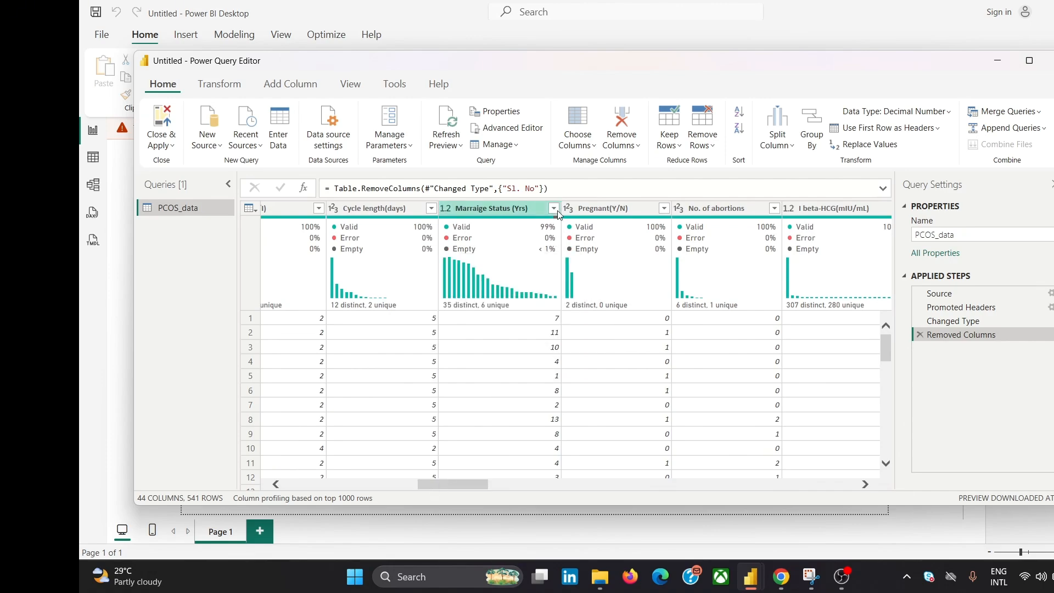
left_click(554, 209)
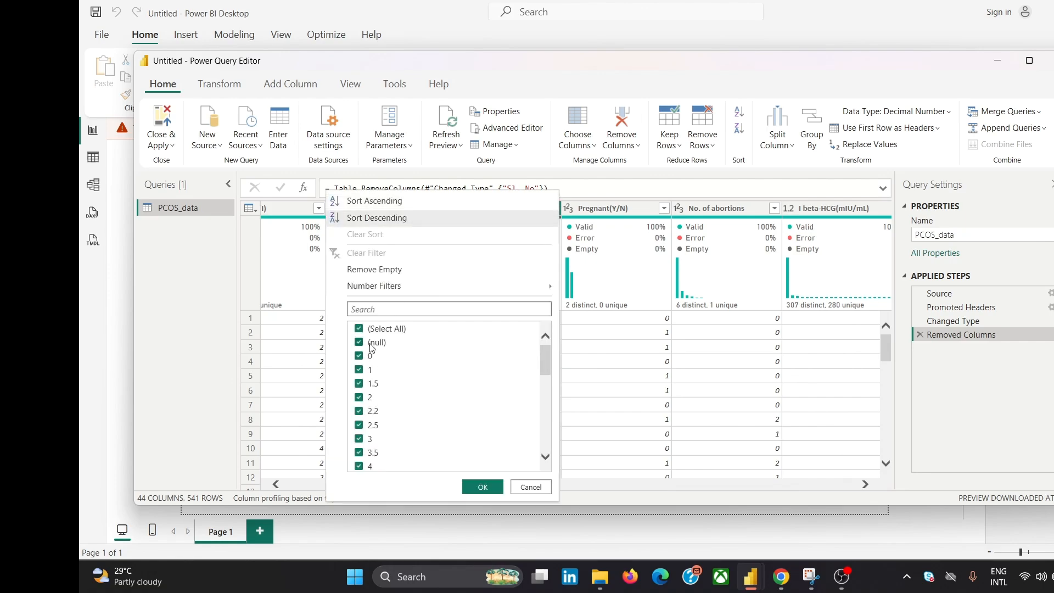
left_click(528, 489)
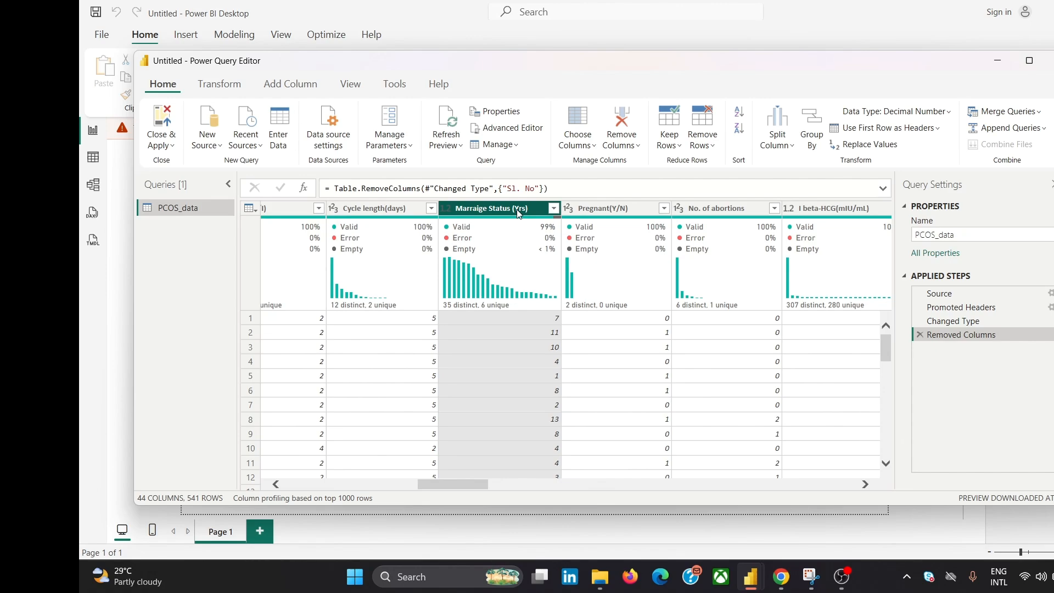
left_click(554, 209)
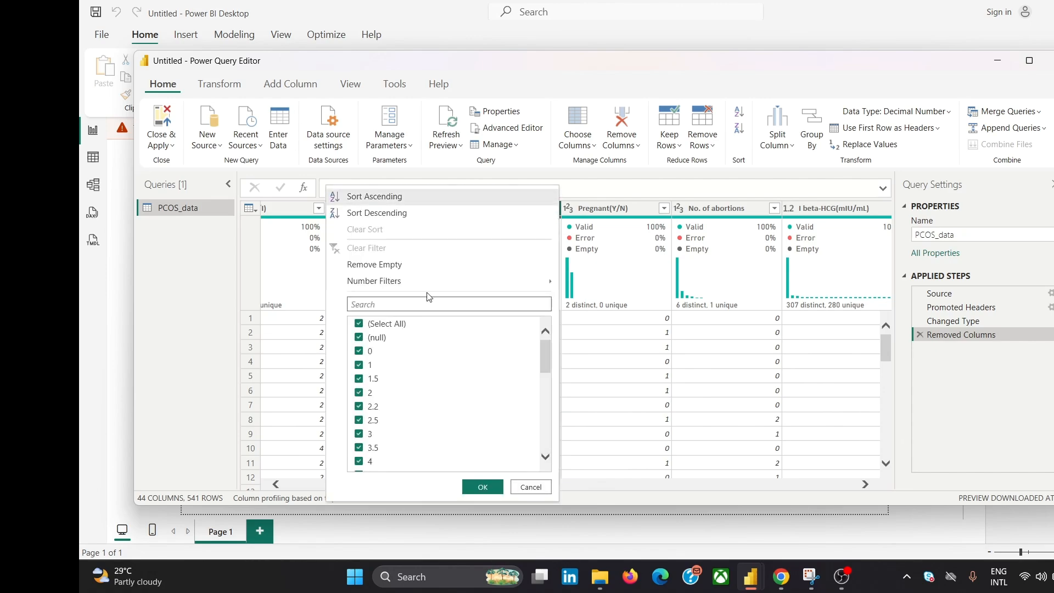
left_click(359, 339)
left_click(359, 339)
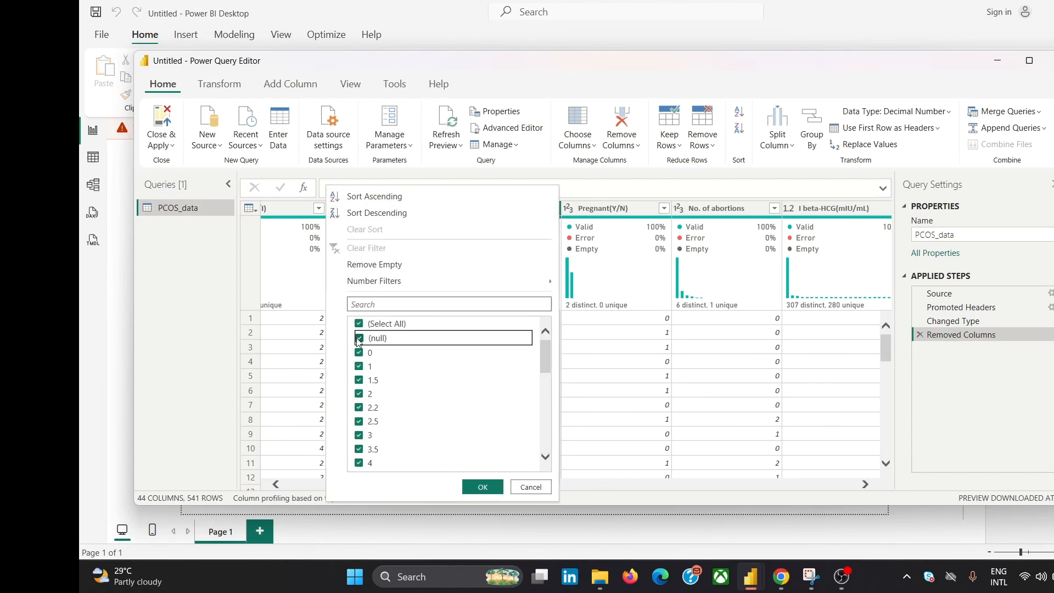
left_click(530, 488)
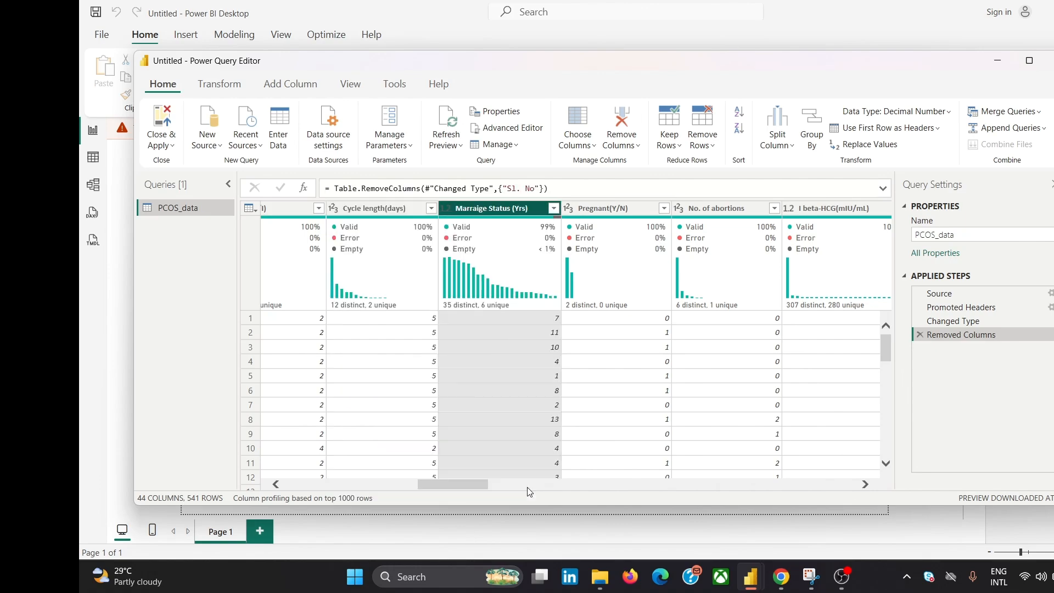
- Replace null values with 0 in the Marraige Status (Yrs) column
right_click(531, 210)
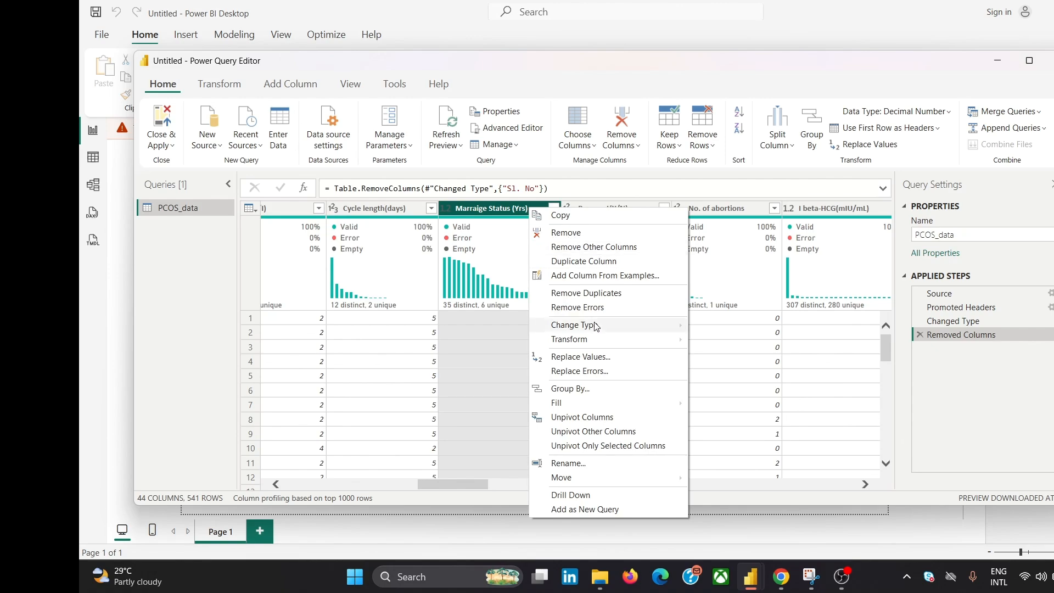
left_click(596, 360)
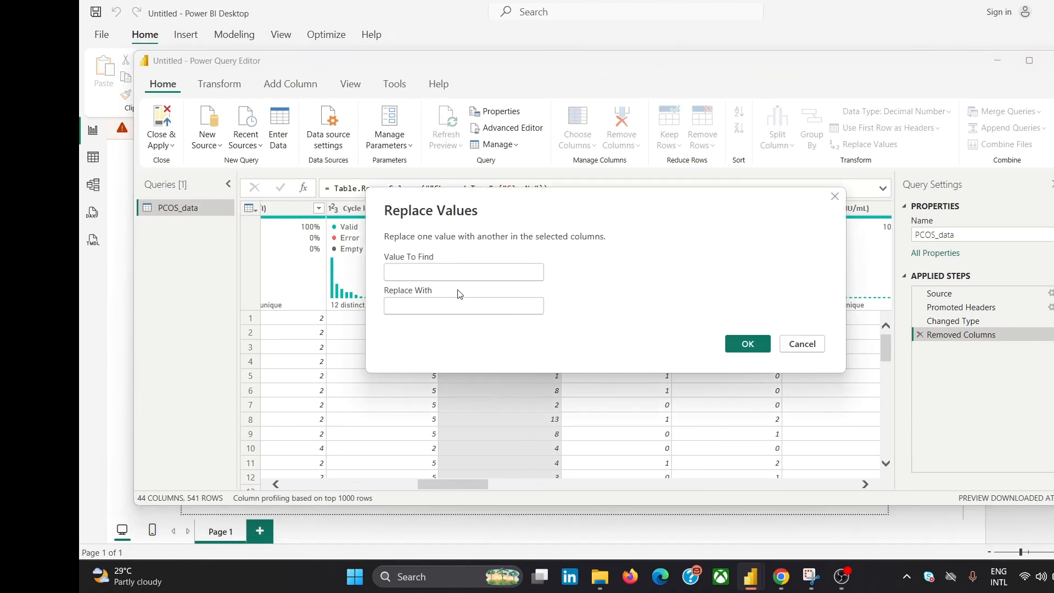
type("null")
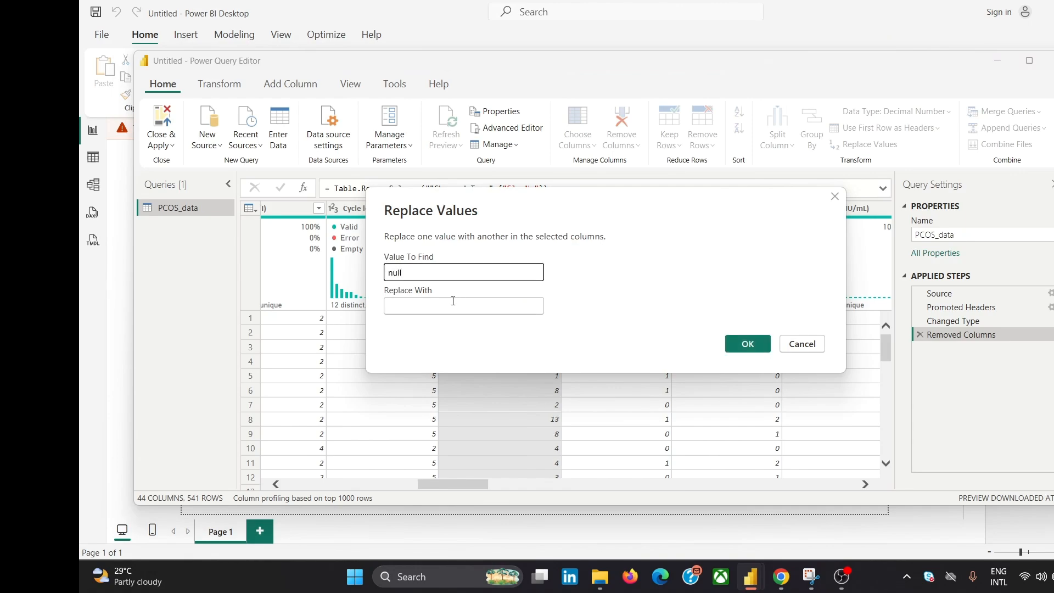
left_click(453, 301)
type("0")
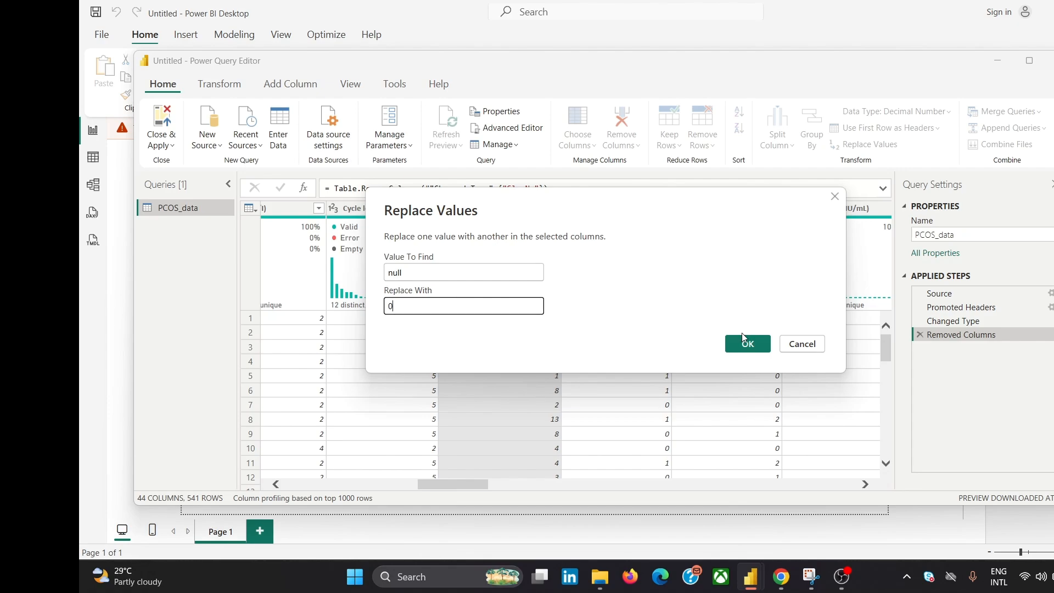
left_click(756, 355)
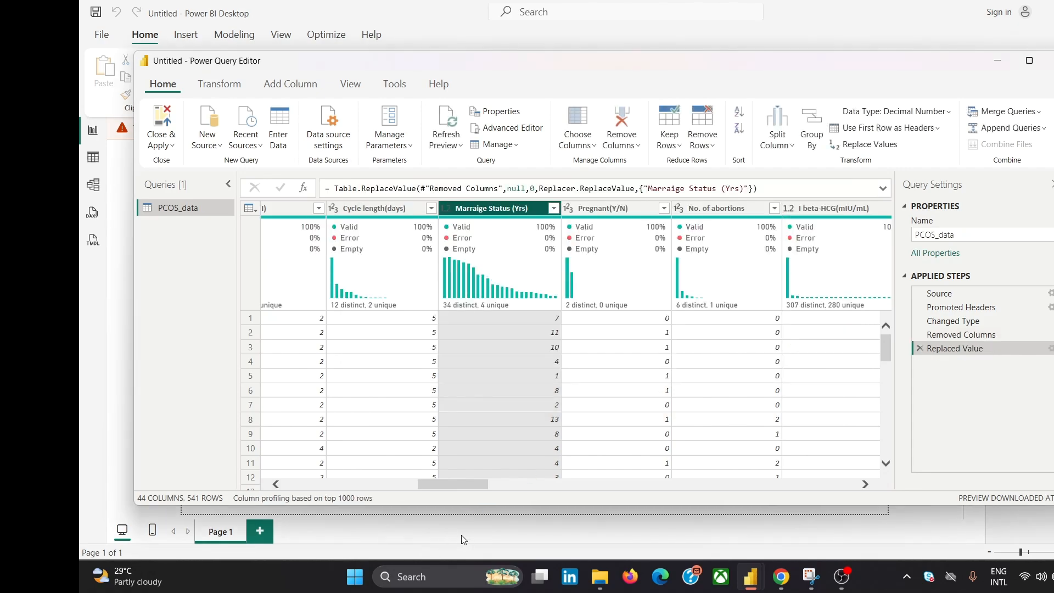
- Check the distinct values of the Pregnant(Y/N) and No. of abortions columns without filtering either one
left_click_drag(461, 485, 485, 490)
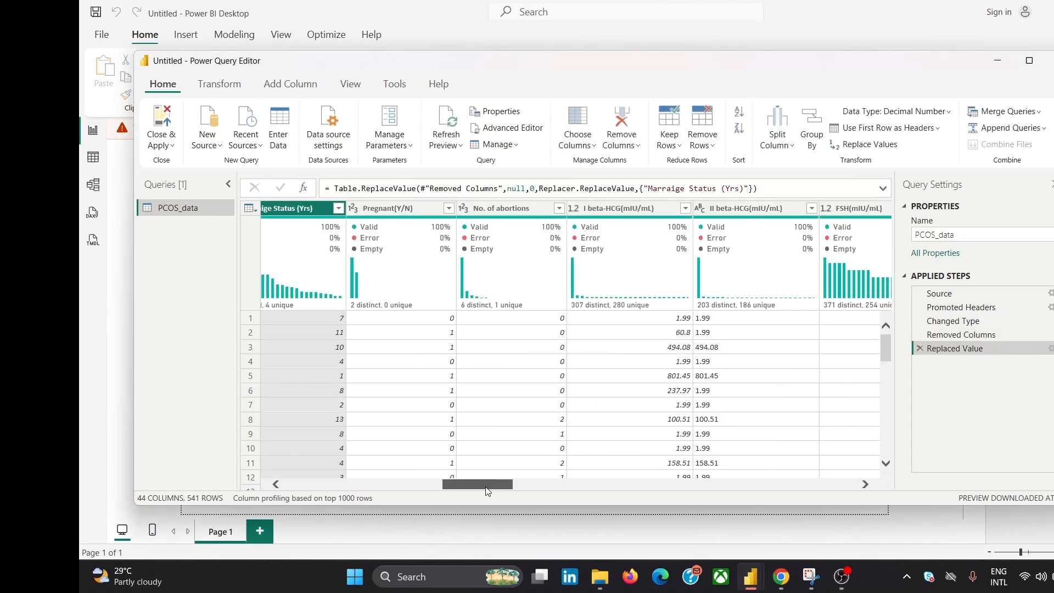
left_click(448, 209)
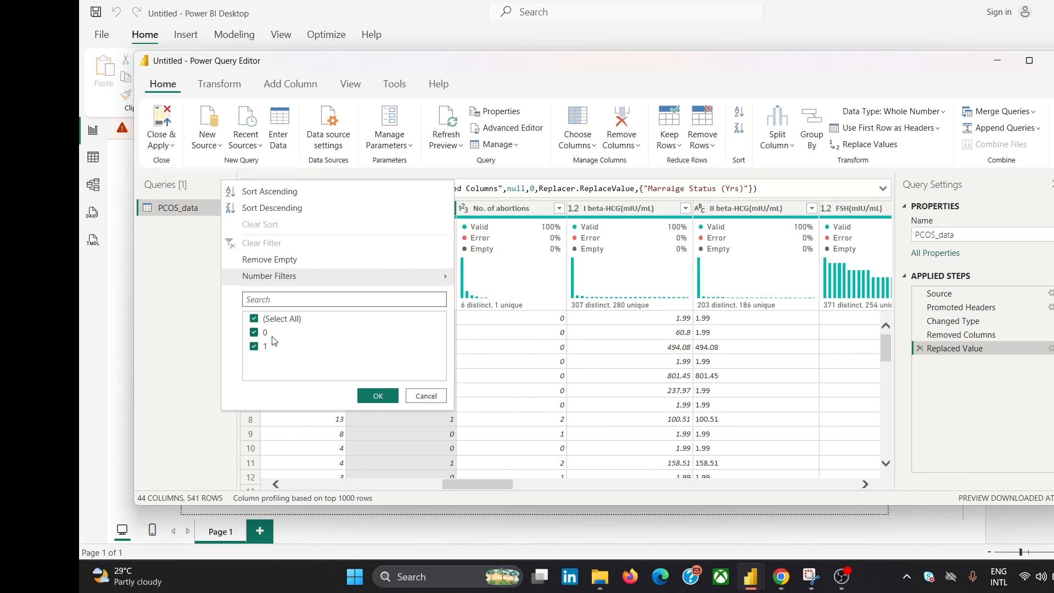
left_click(424, 395)
left_click_drag(478, 486, 492, 494)
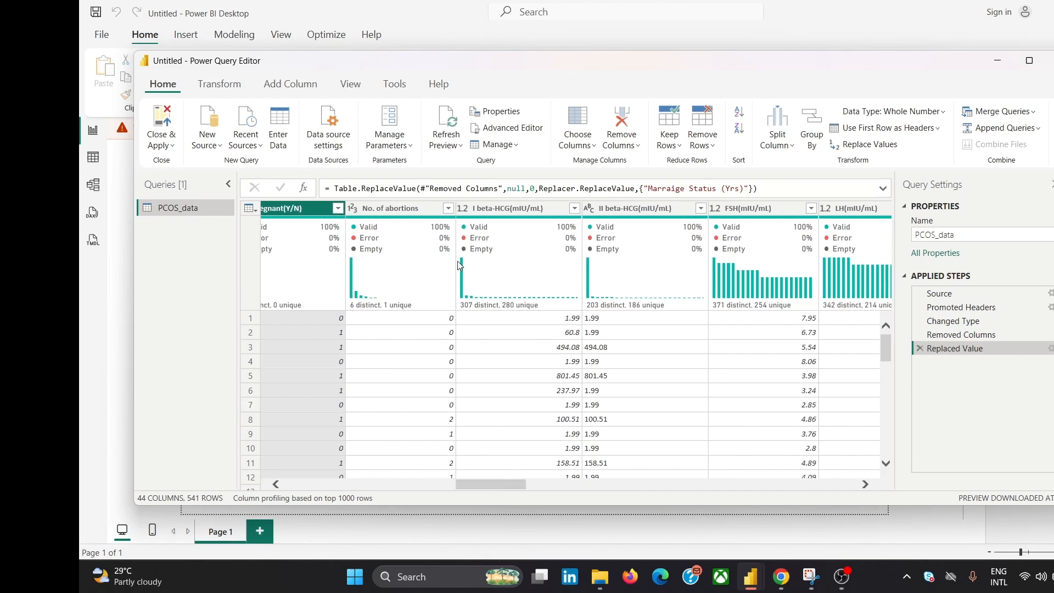
left_click(448, 209)
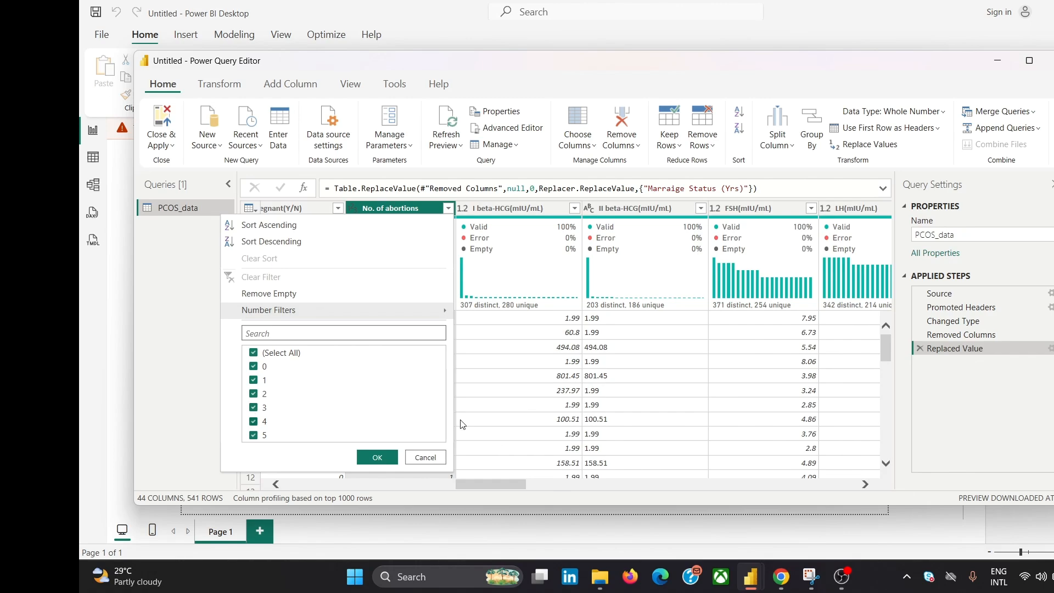
left_click(426, 458)
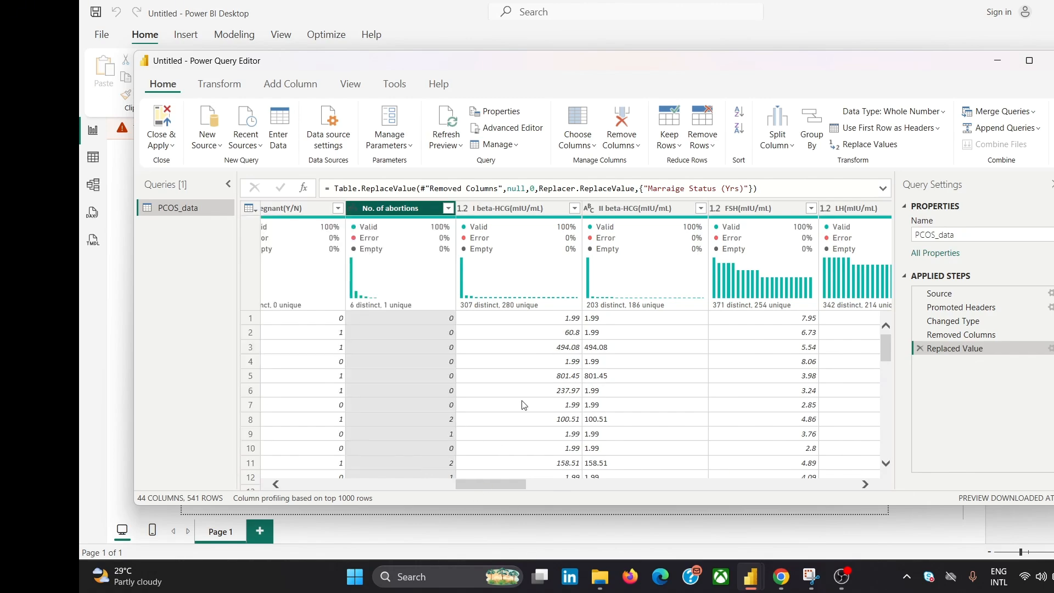
- Review the distinct values of the I beta-HCG(mIU/mL) column without filtering it
left_click_drag(502, 488, 511, 485)
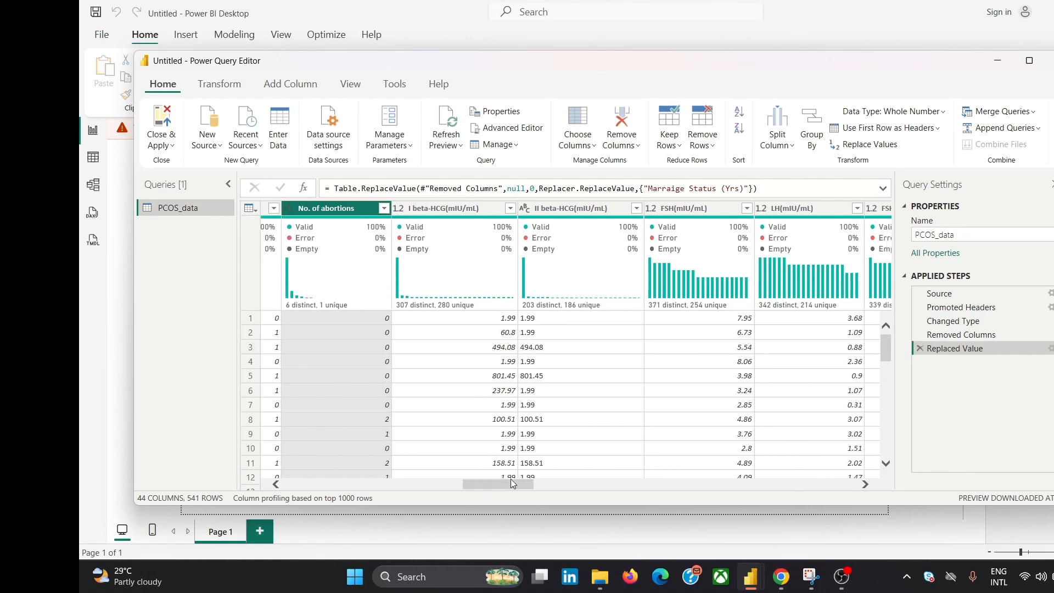
left_click(510, 208)
scroll(334, 387, "down", 10)
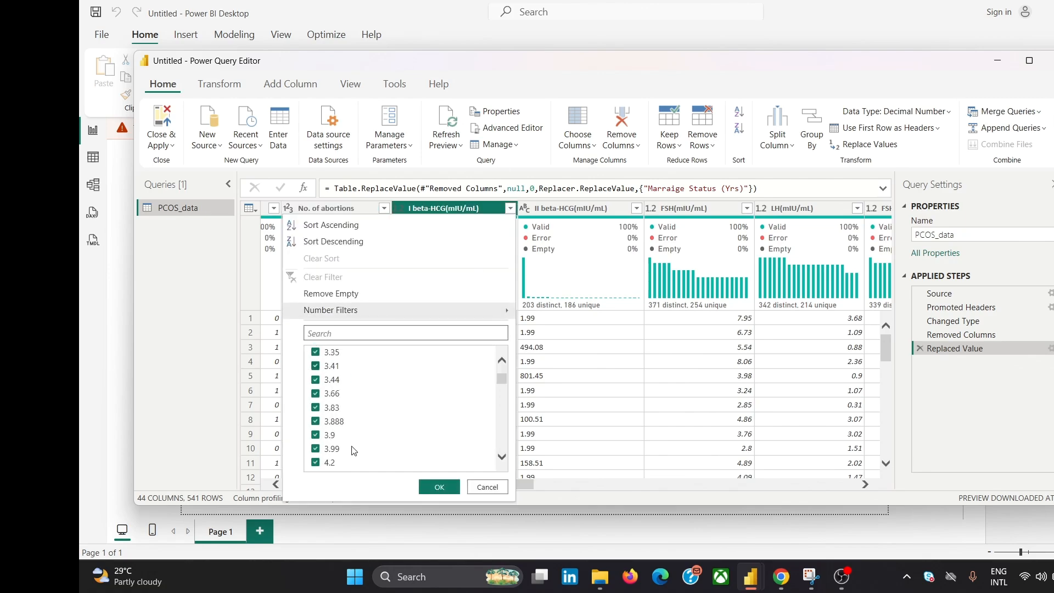
scroll(366, 451, "down", 2)
left_click(503, 488)
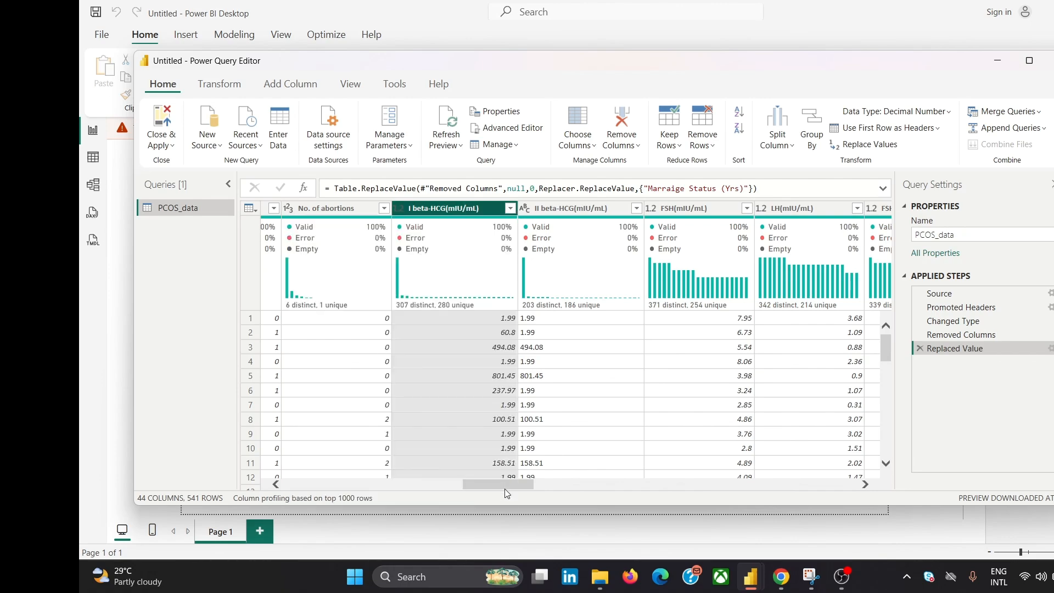
- Review the distinct values of the II beta-HCG(mIU/mL) column without applying a filter
left_click_drag(497, 481, 507, 485)
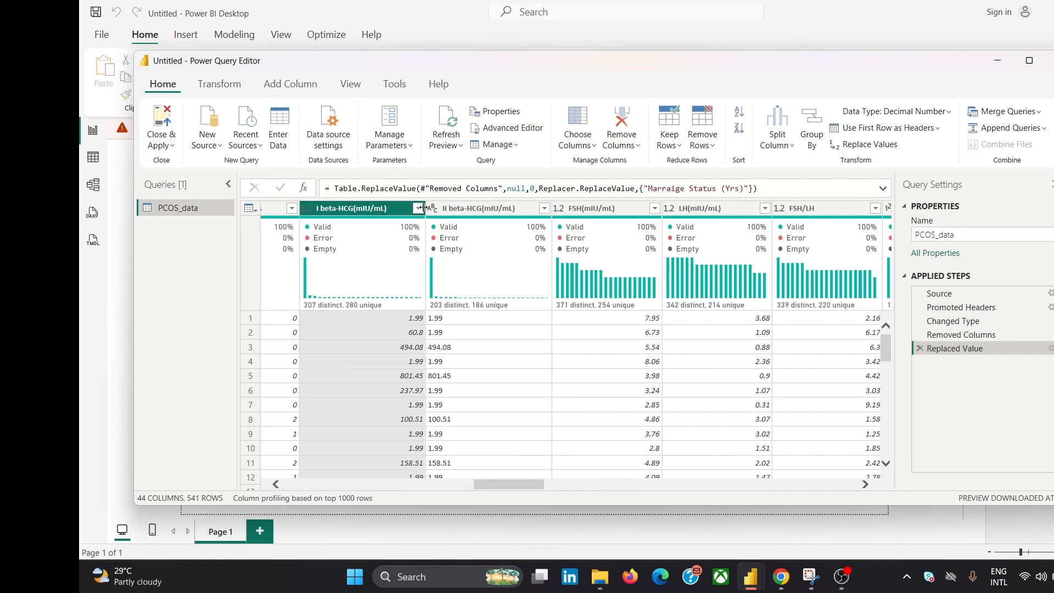
left_click_drag(512, 485, 523, 489)
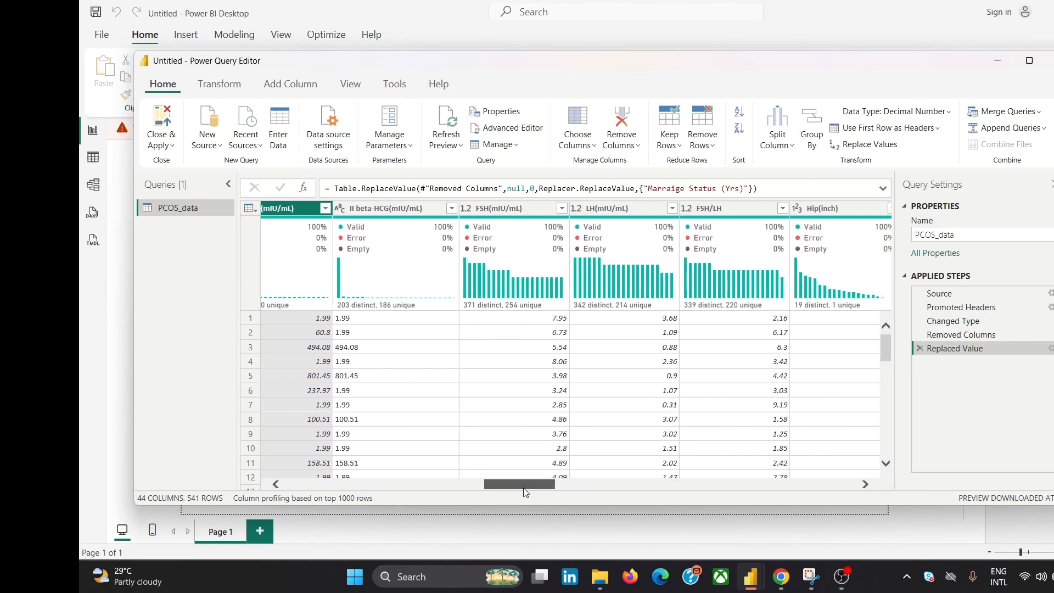
left_click(451, 214)
scroll(406, 395, "down", 5)
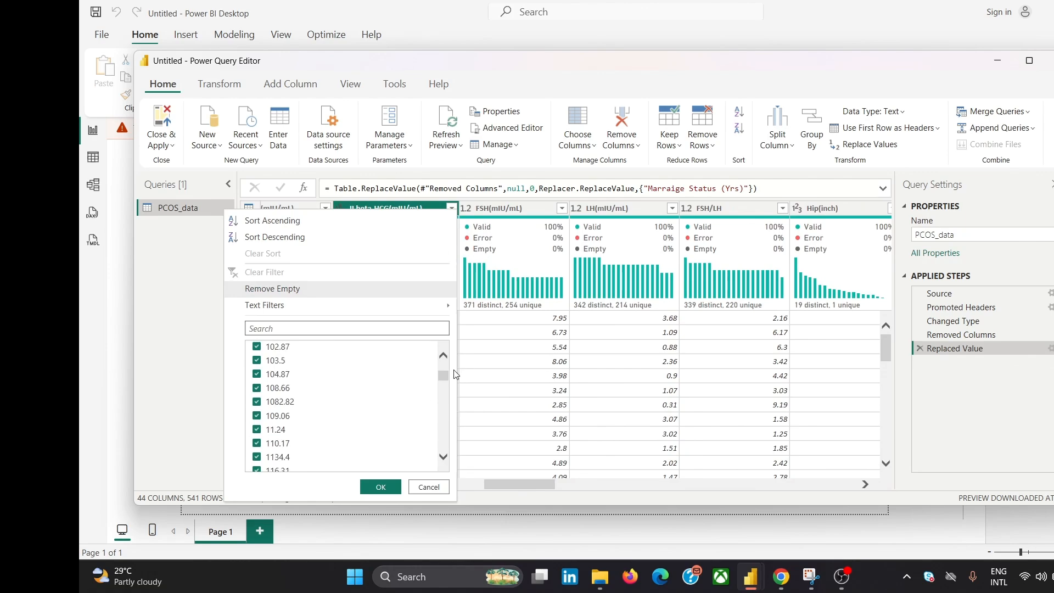
left_click(434, 488)
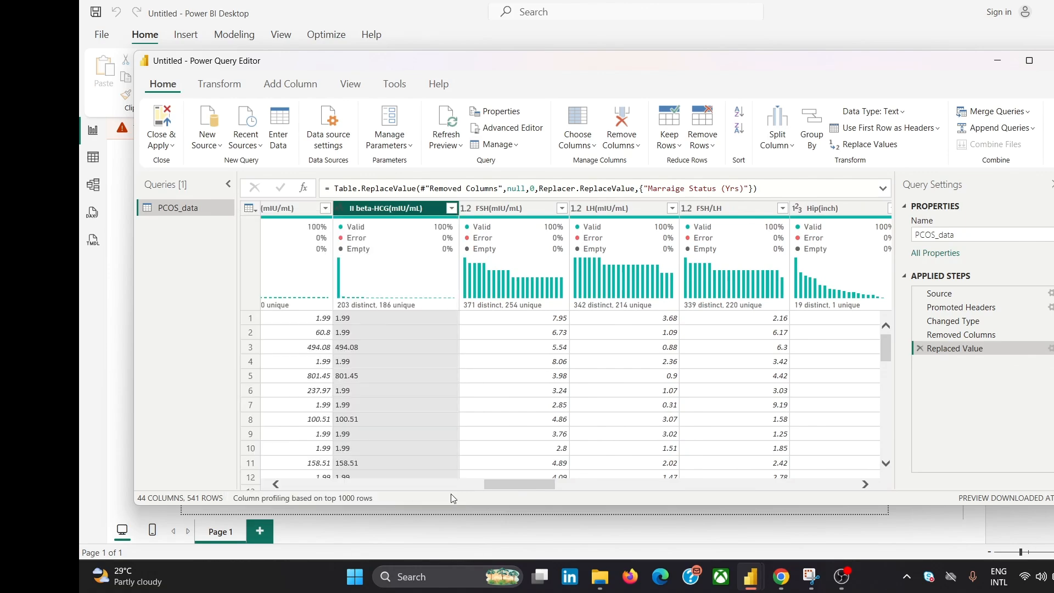
- Check the column quality from FSH(mIU/mL) through AMH(ng/mL), and inspect the error details of the AMH(ng/mL) column
scroll(508, 495, "right", 3)
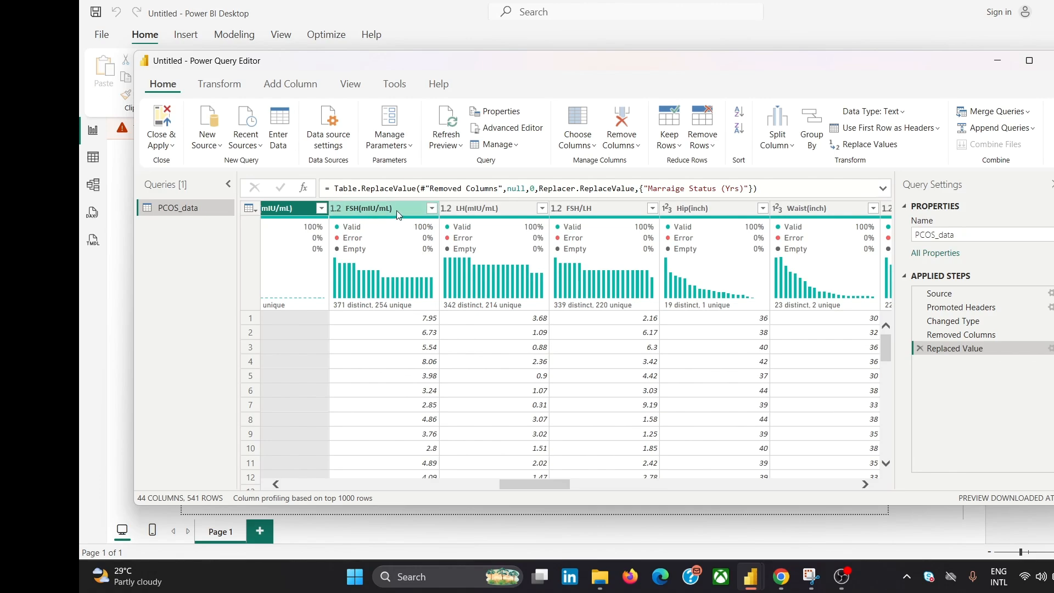
scroll(527, 486, "right", 2)
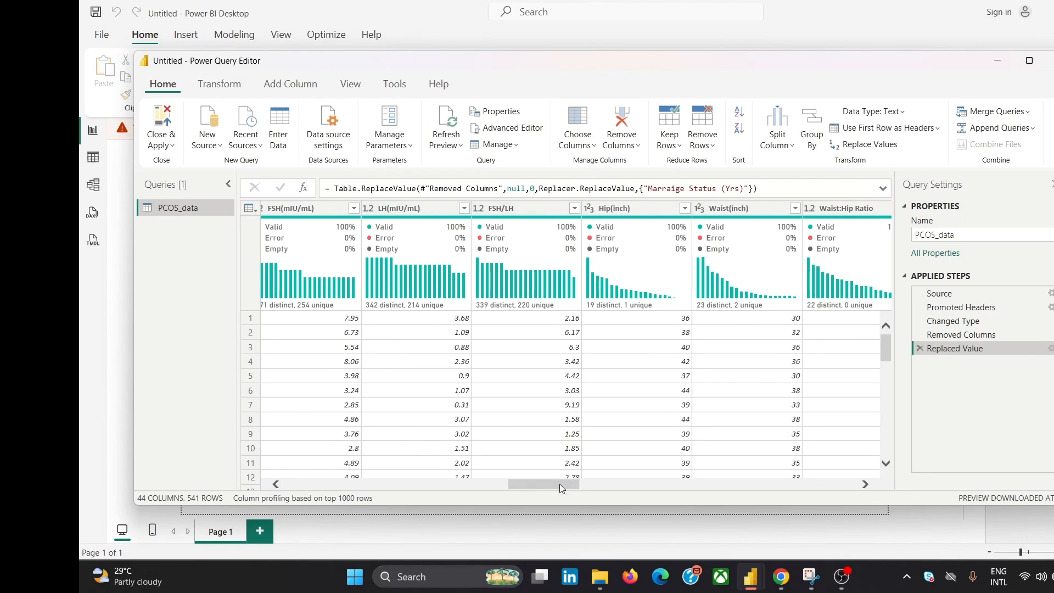
left_click_drag(560, 484, 579, 488)
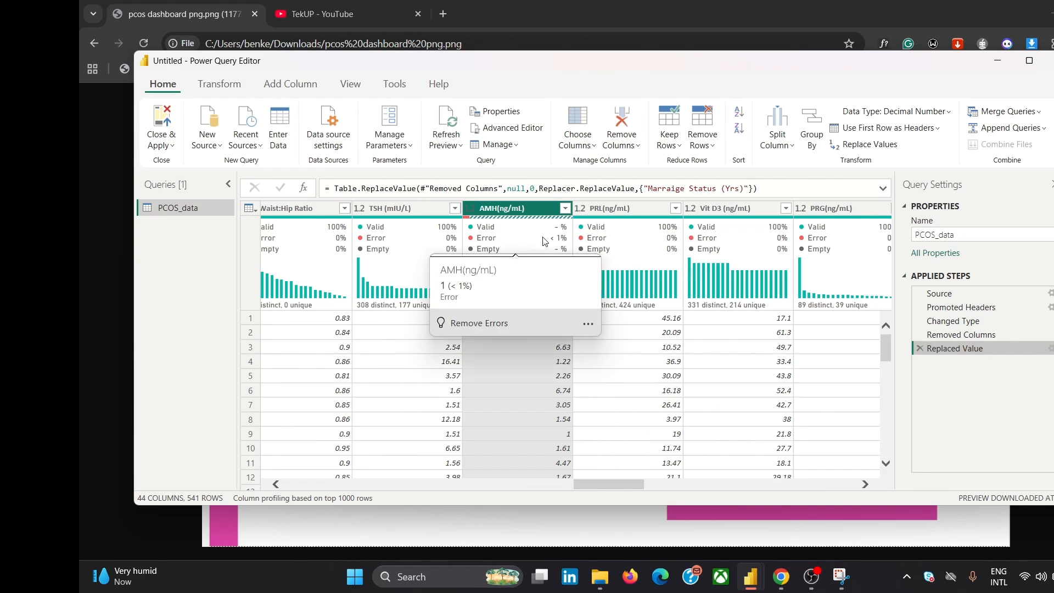
mouse_move(543, 267)
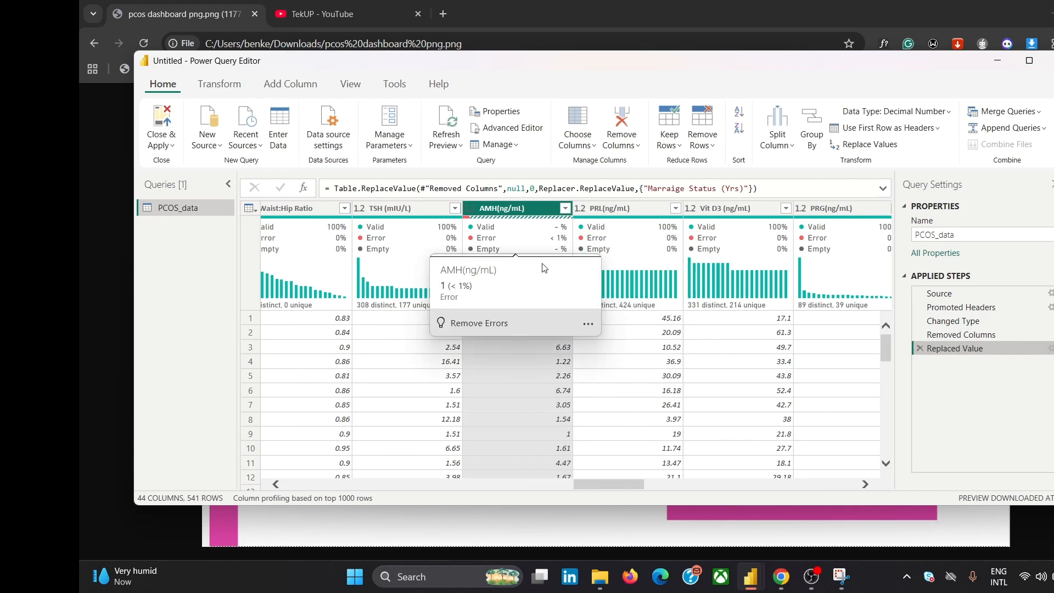
right_click(513, 209)
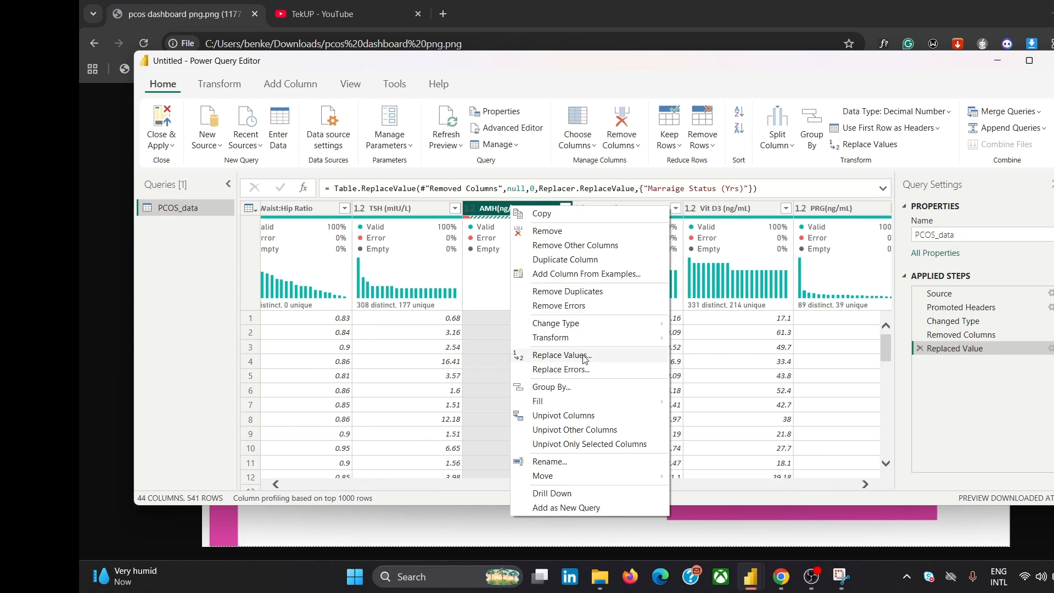
left_click(500, 215)
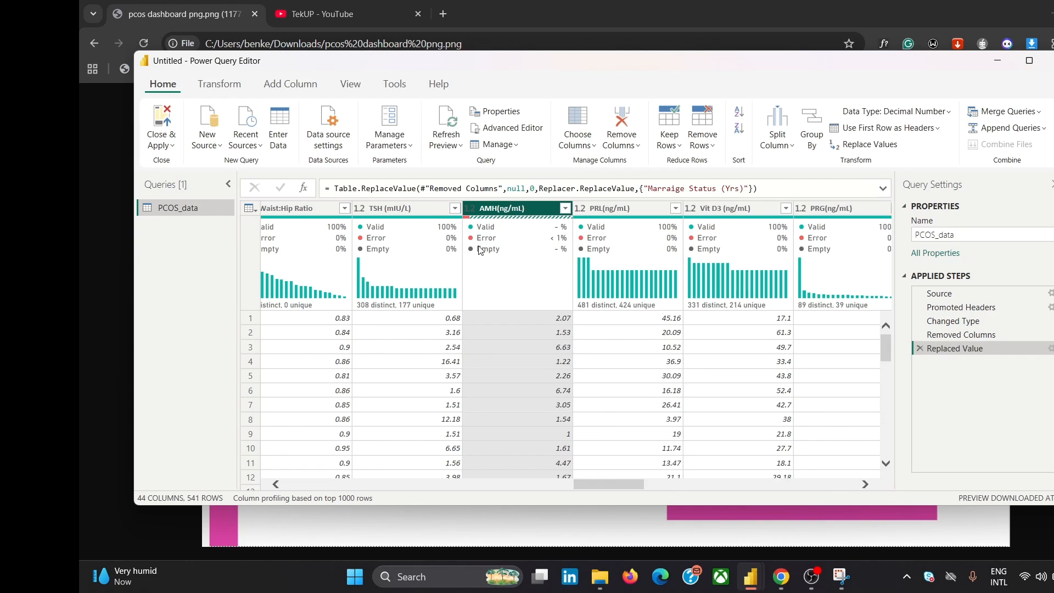
mouse_move(496, 239)
mouse_move(562, 241)
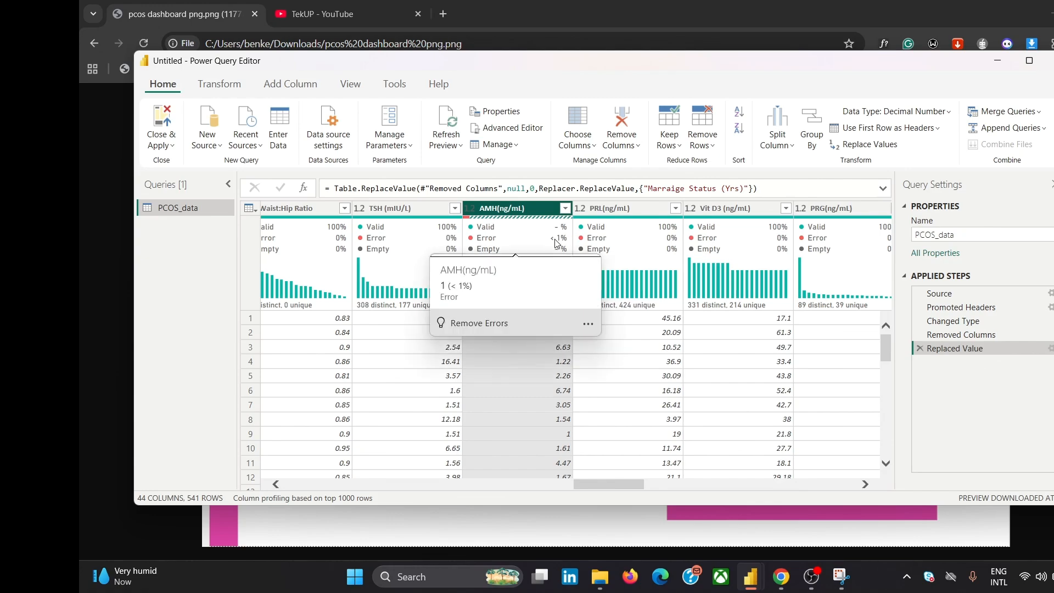
right_click(515, 212)
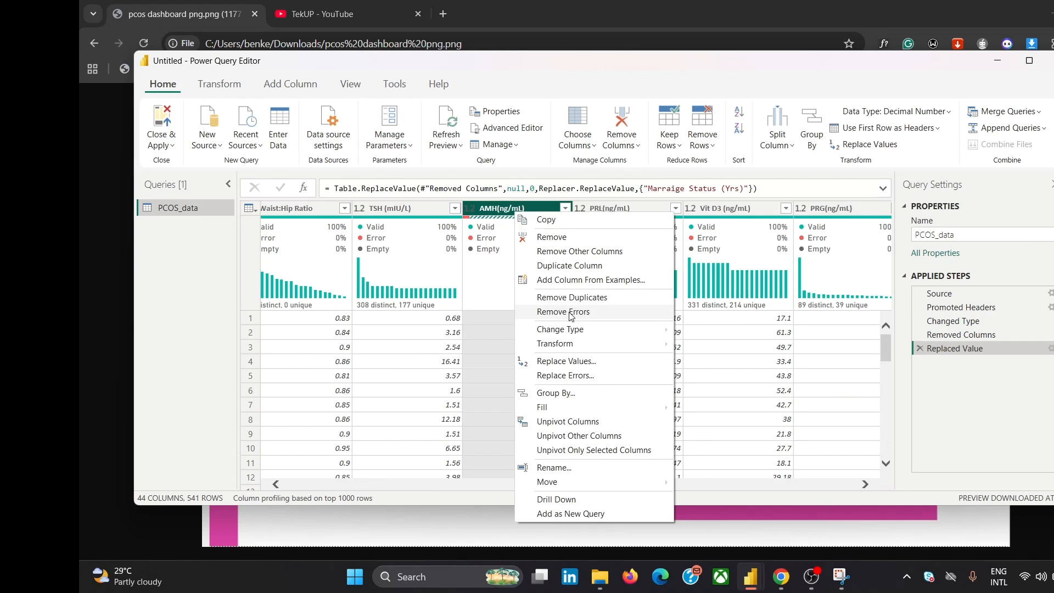
left_click(558, 363)
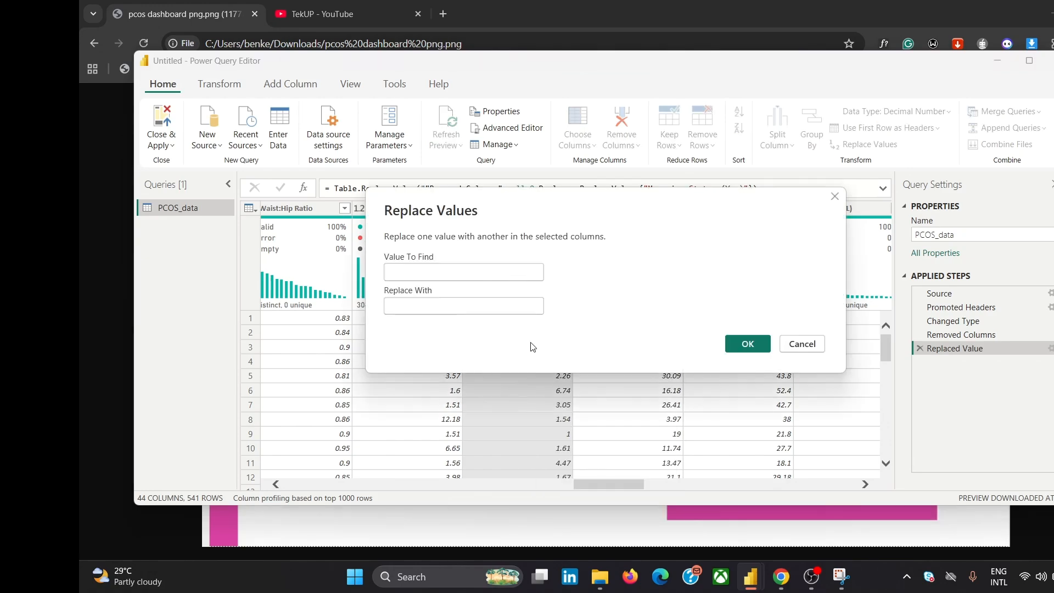
left_click(800, 344)
- Replace the errors in the AMH(ng/mL) column with null
right_click(523, 217)
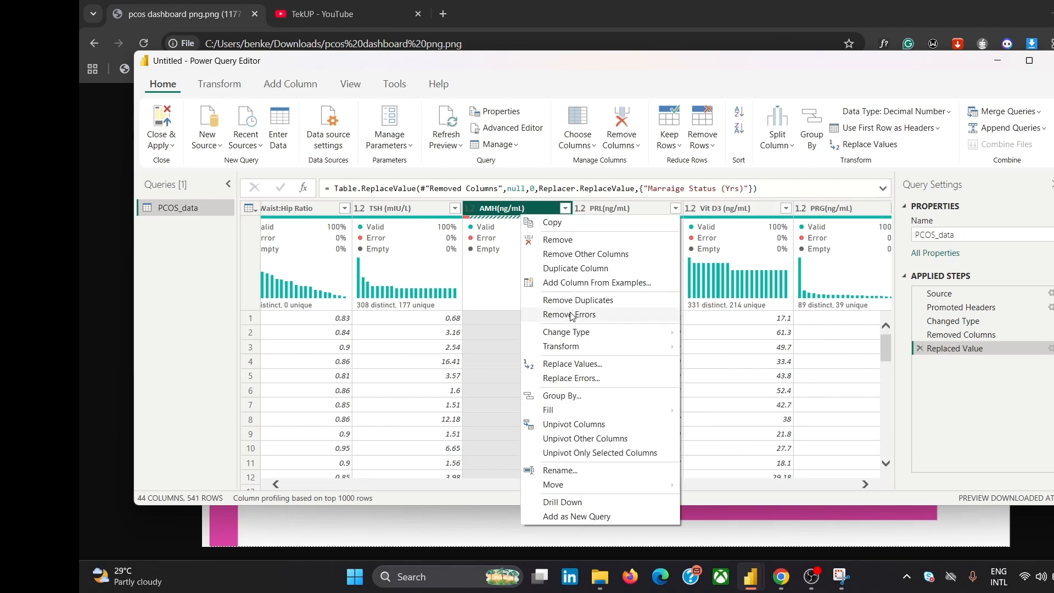
left_click(554, 378)
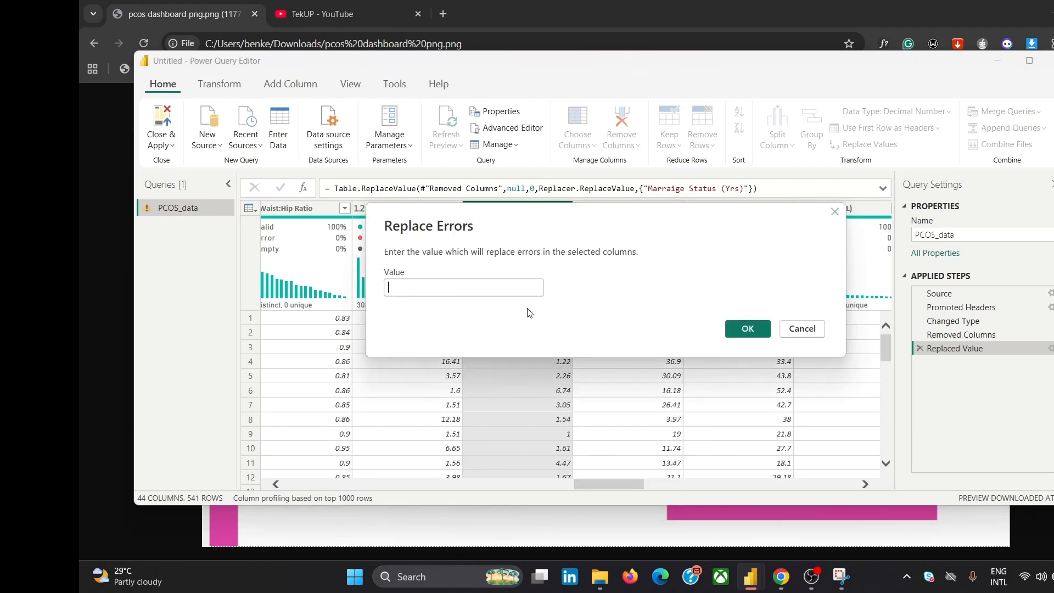
type("null")
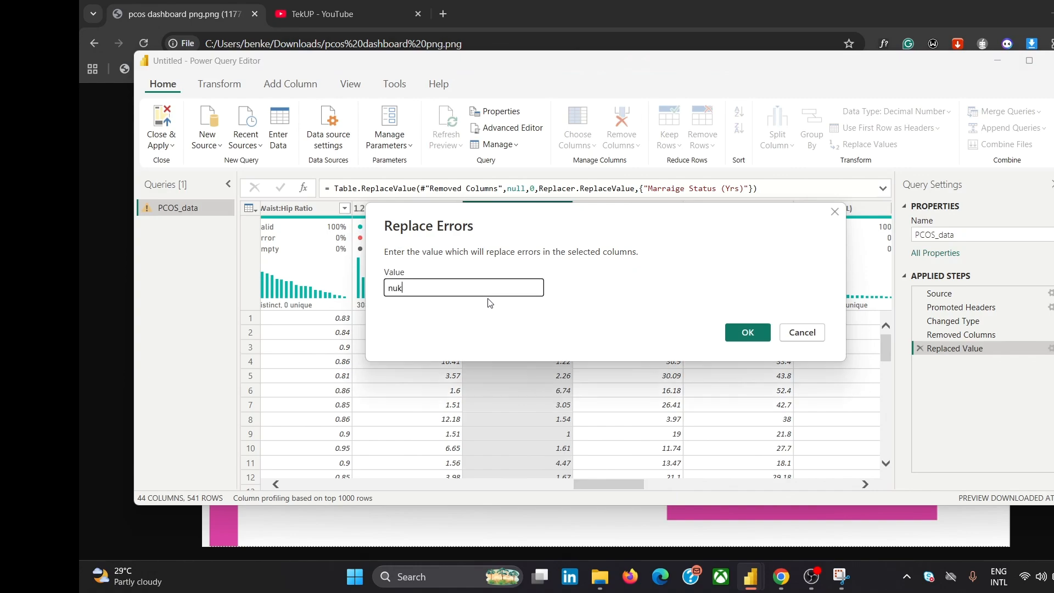
left_click(747, 333)
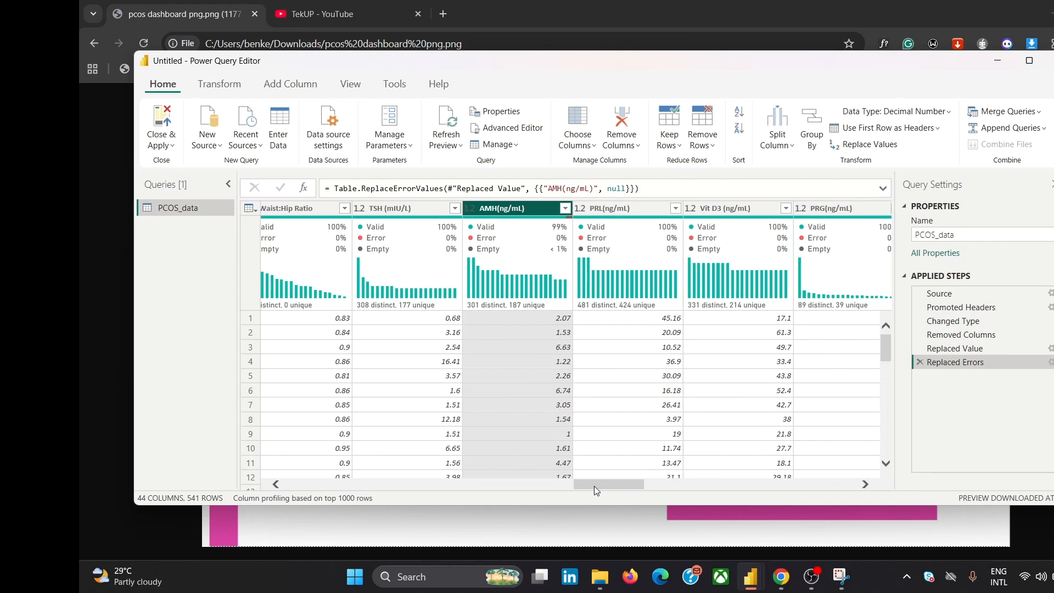
- Review the distinct values of the PRL(ng/mL) column without filtering it
left_click_drag(594, 486, 614, 493)
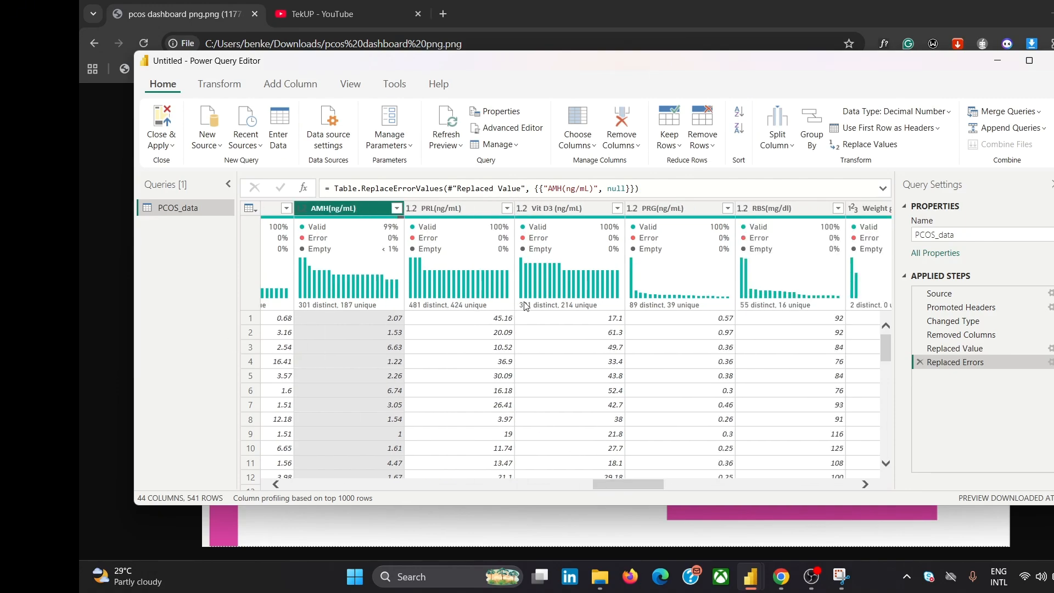
left_click(507, 208)
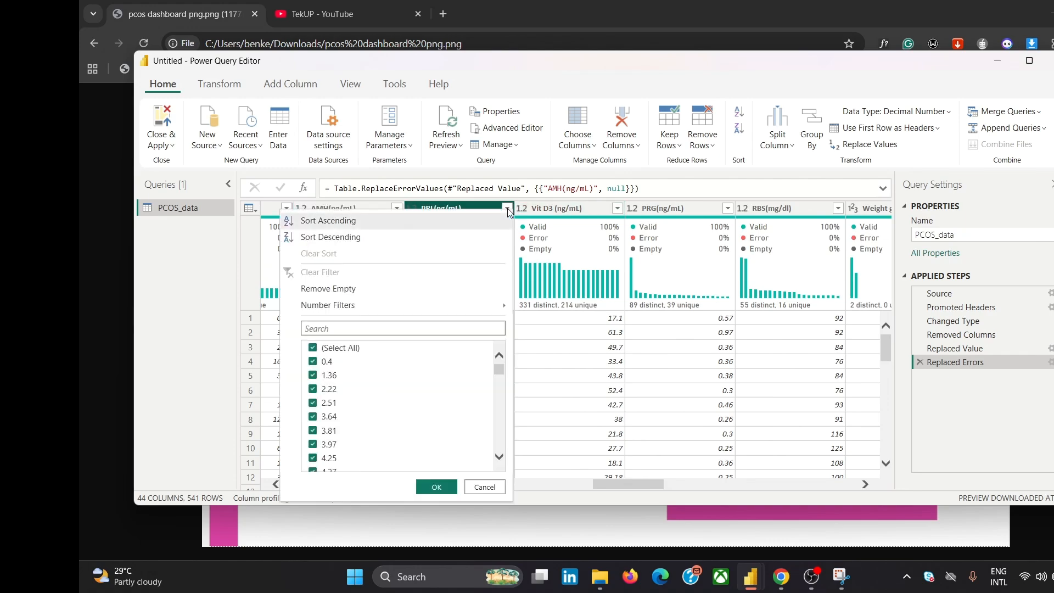
left_click(508, 209)
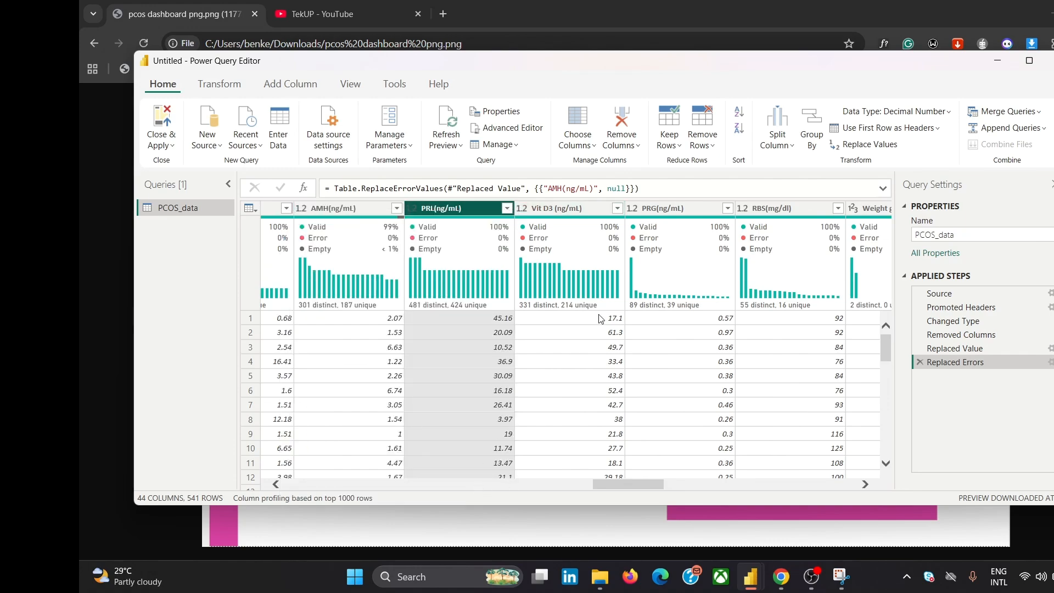
- Remove the unnamed text column that follows Endometrium (mm) at the end of the PCOS_data table
left_click_drag(629, 486, 669, 496)
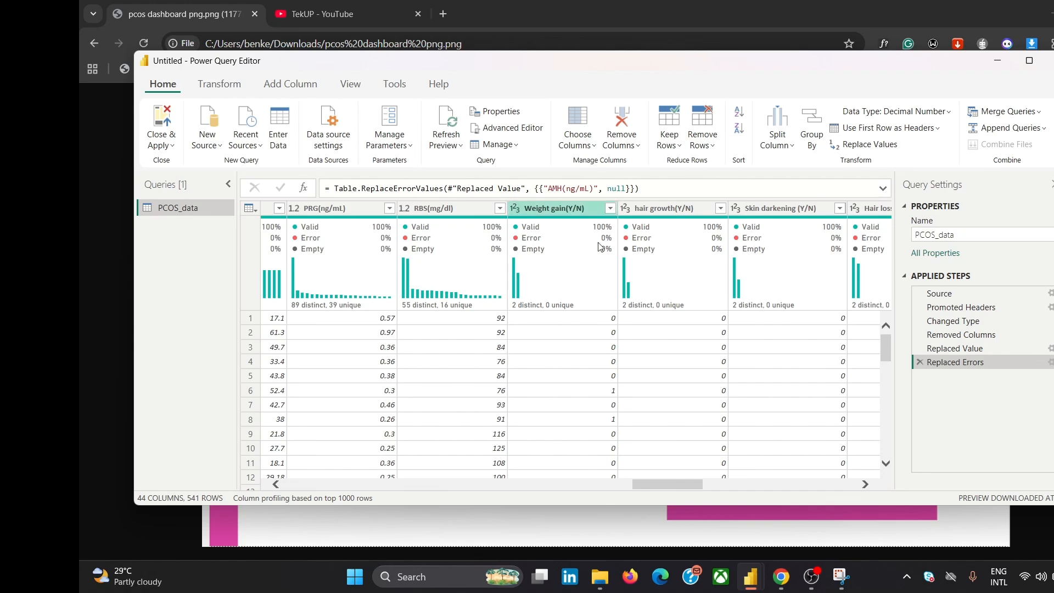
left_click_drag(657, 486, 699, 493)
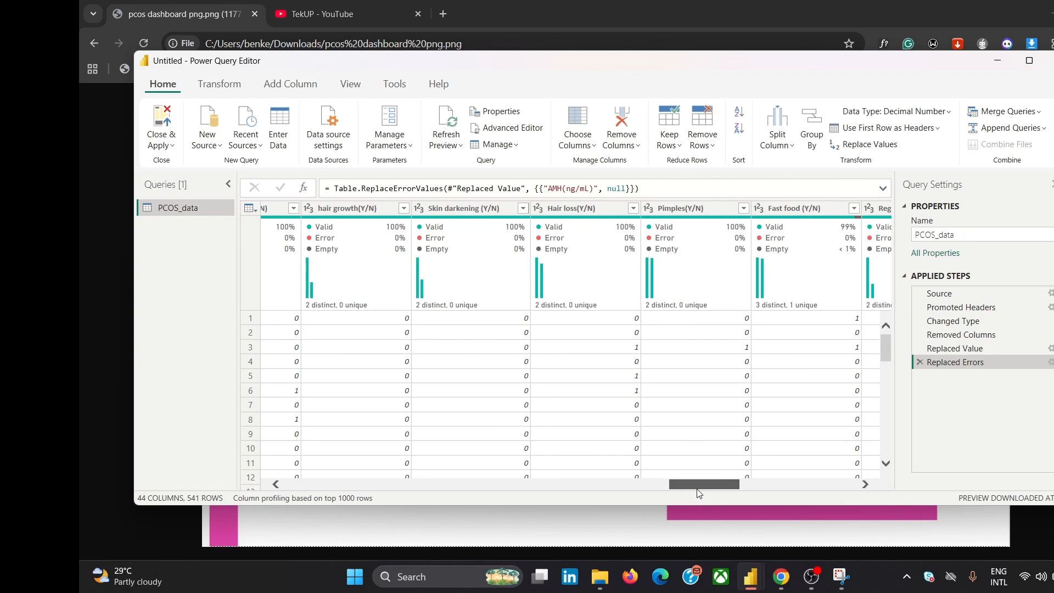
left_click_drag(699, 492, 705, 490)
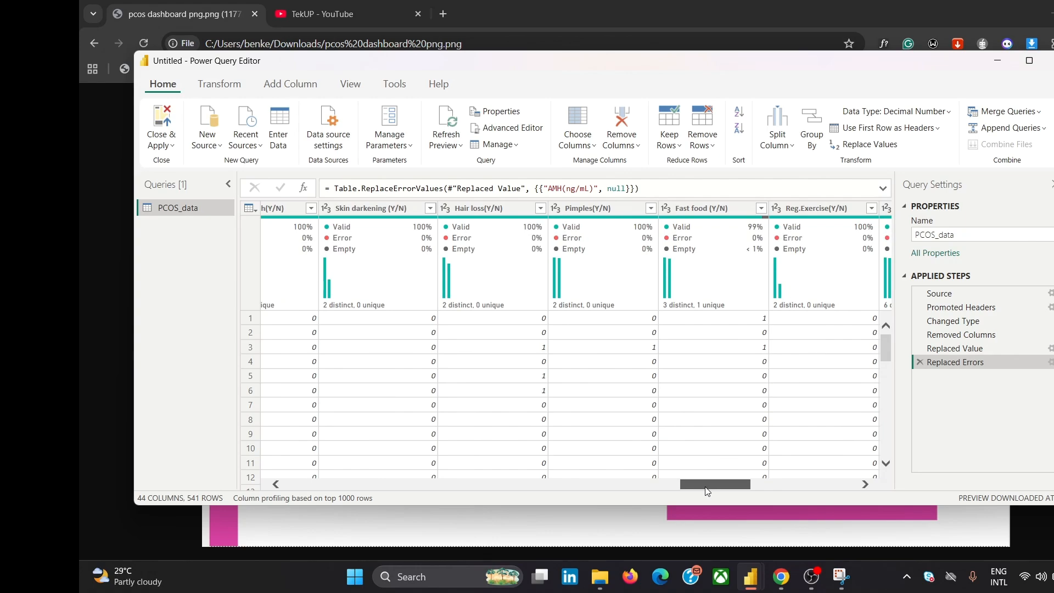
left_click_drag(706, 488, 837, 528)
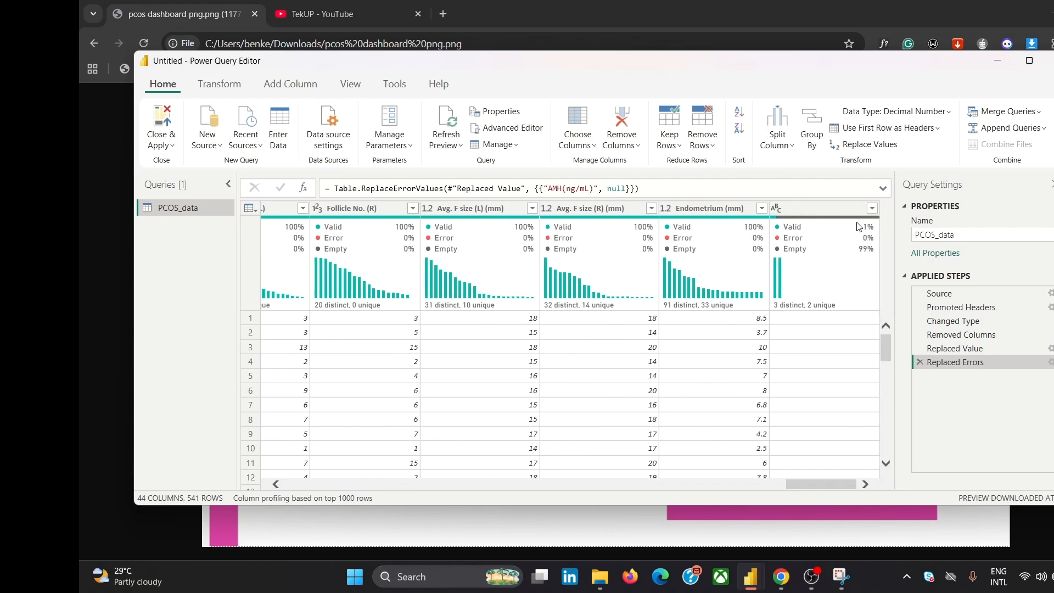
mouse_move(819, 252)
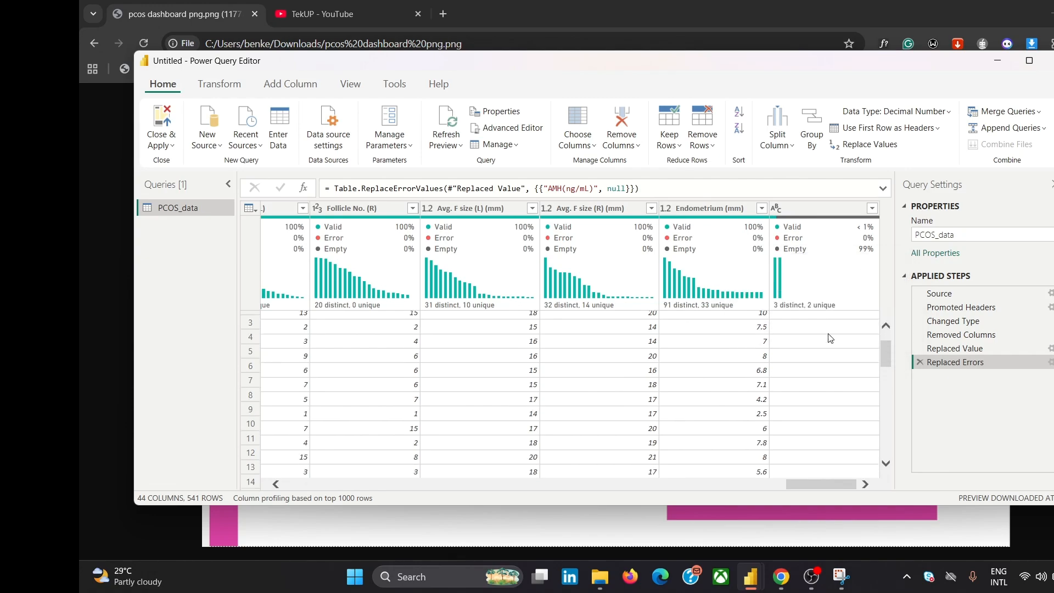
left_click(809, 217)
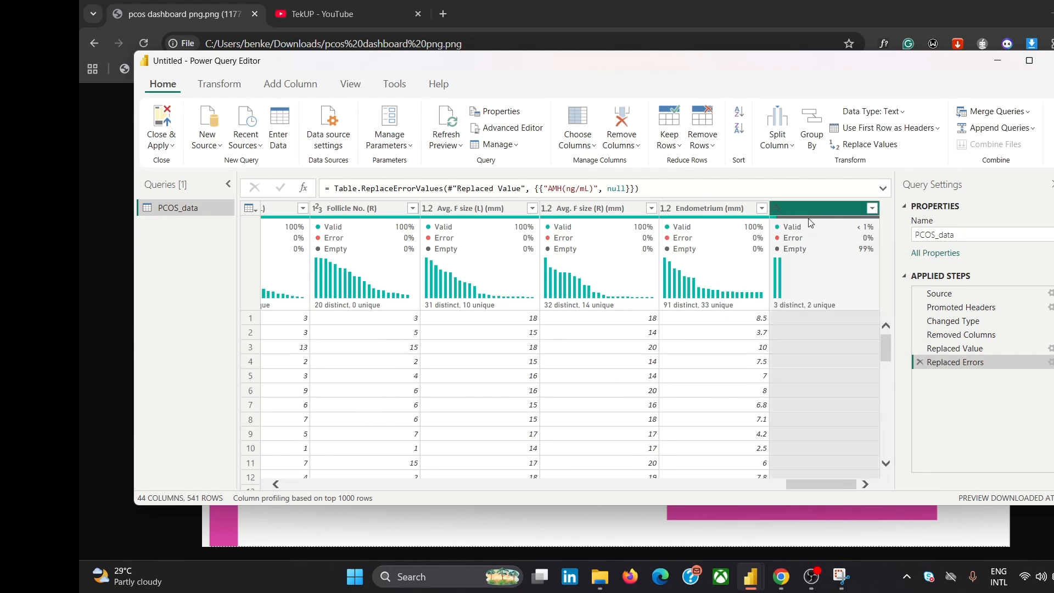
right_click(809, 218)
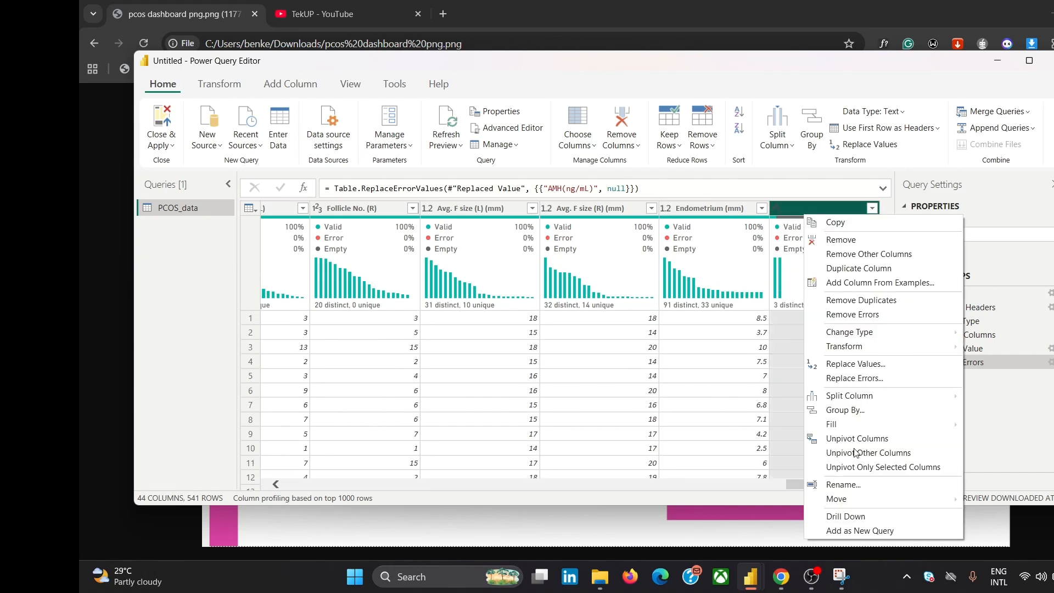
left_click(834, 253)
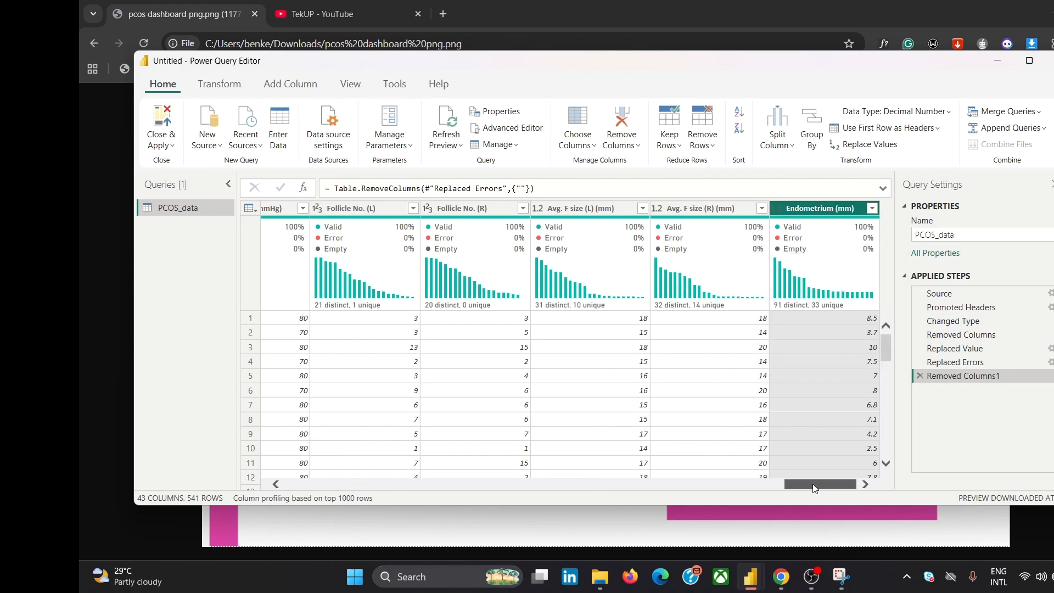
- Review the distinct values of the Avg. F size (R) (mm) column without applying a filter
left_click_drag(822, 484, 805, 482)
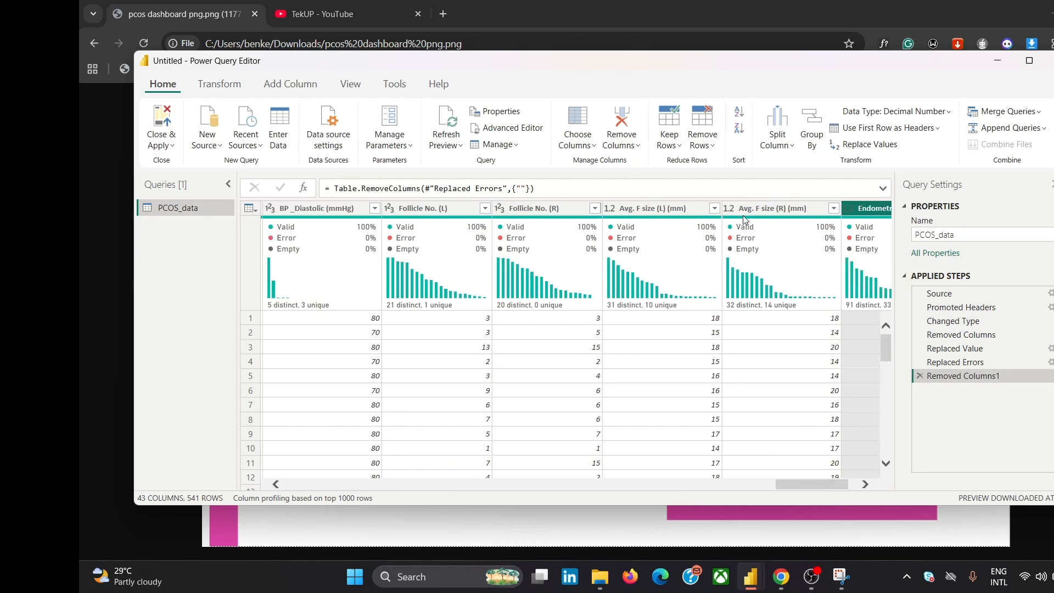
left_click(833, 208)
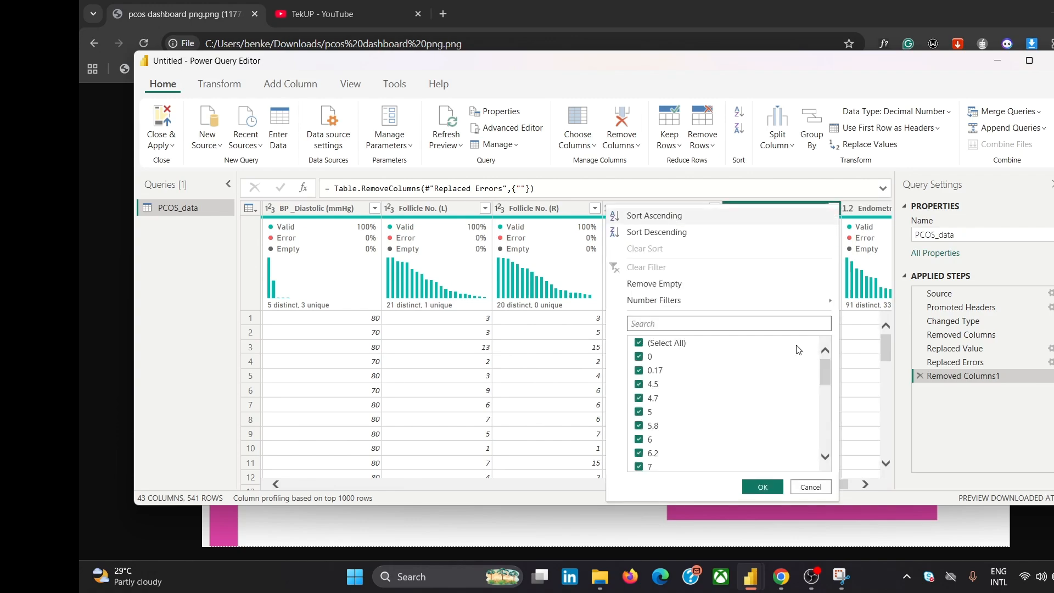
scroll(760, 439, "down", 5)
scroll(761, 456, "down", 3)
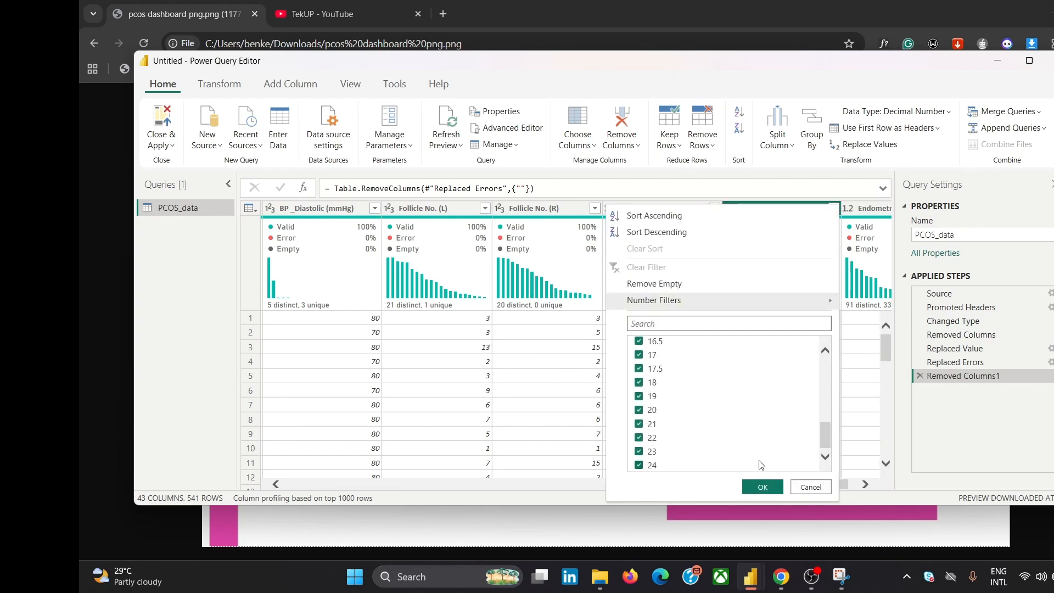
left_click(807, 487)
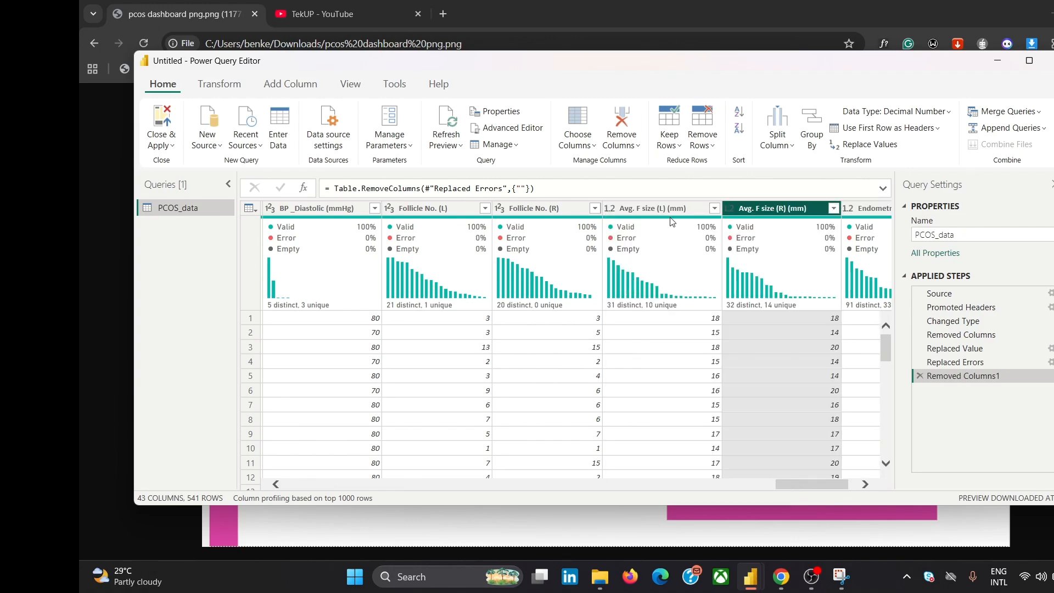
- Examine the column quality and distribution profiles across the PCOS_data table, from Avg. F size (R) (mm) back to Patient File No
left_click_drag(801, 485, 771, 486)
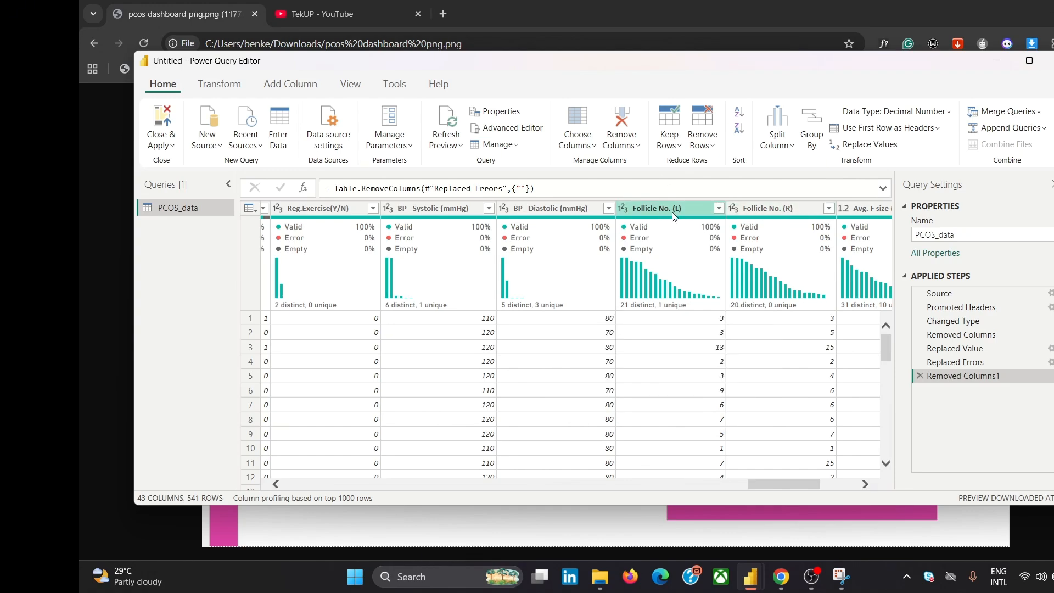
left_click_drag(755, 483, 747, 490)
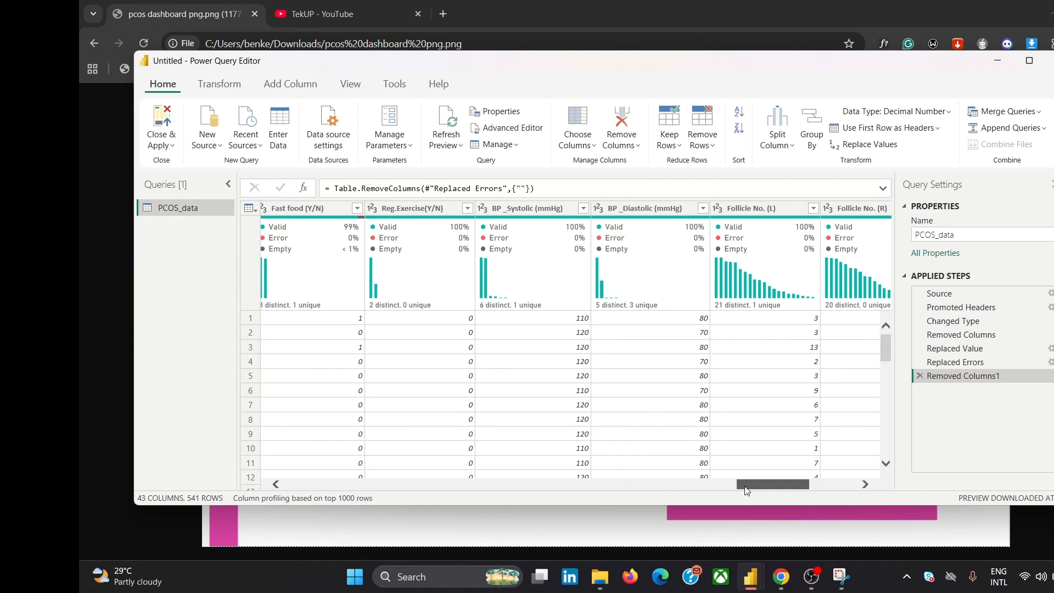
left_click_drag(746, 490, 740, 490)
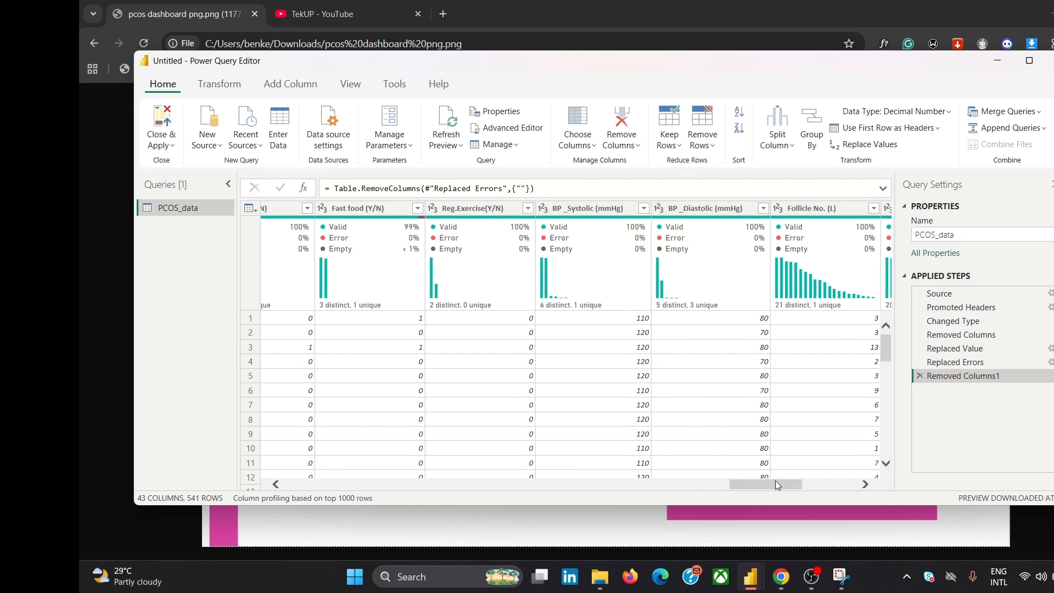
left_click_drag(775, 484, 756, 484)
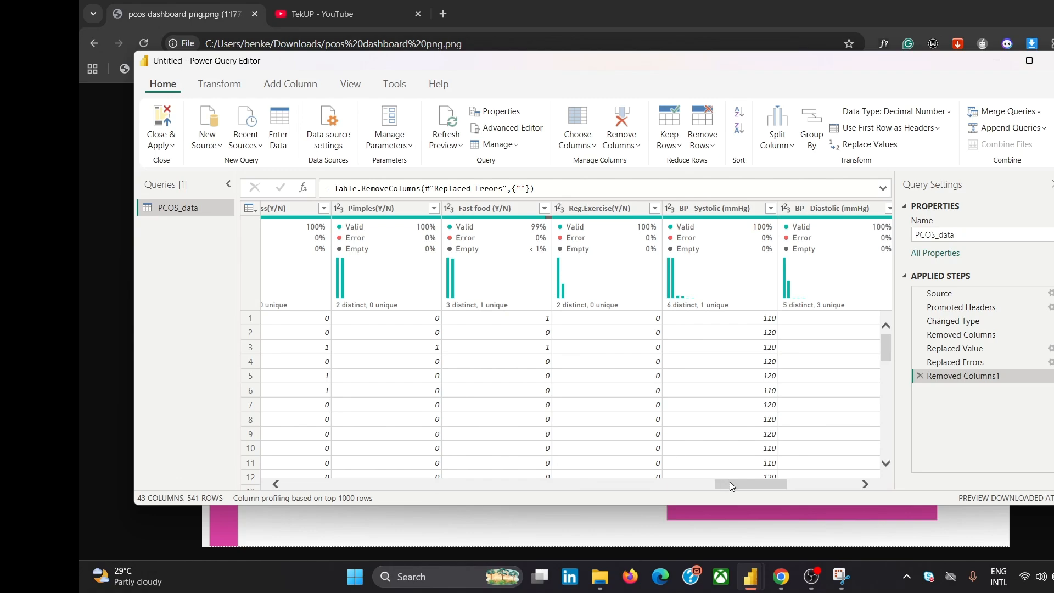
scroll(727, 484, "left", 3)
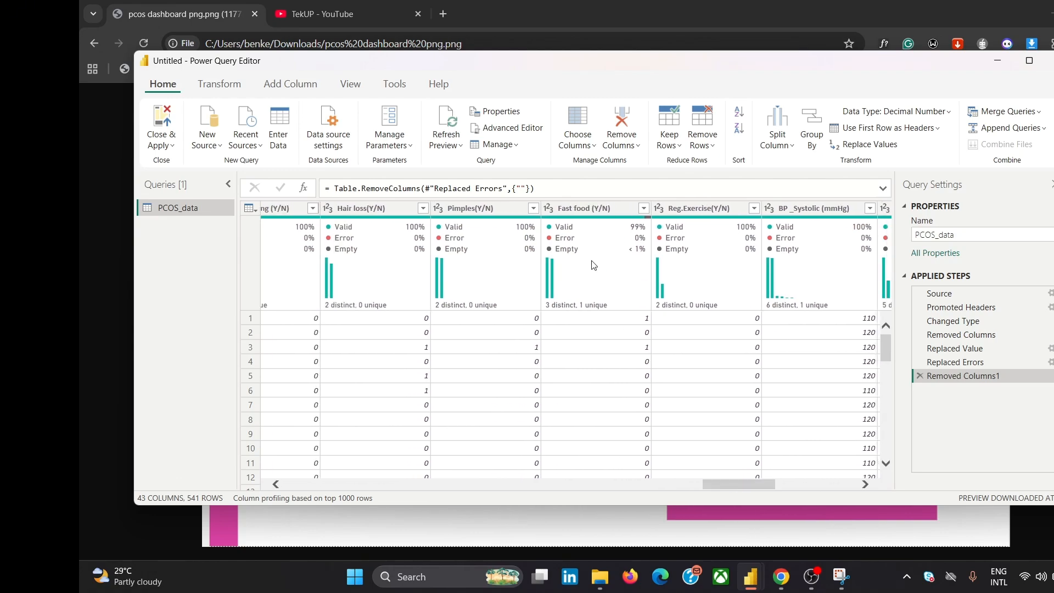
scroll(734, 485, "left", 2)
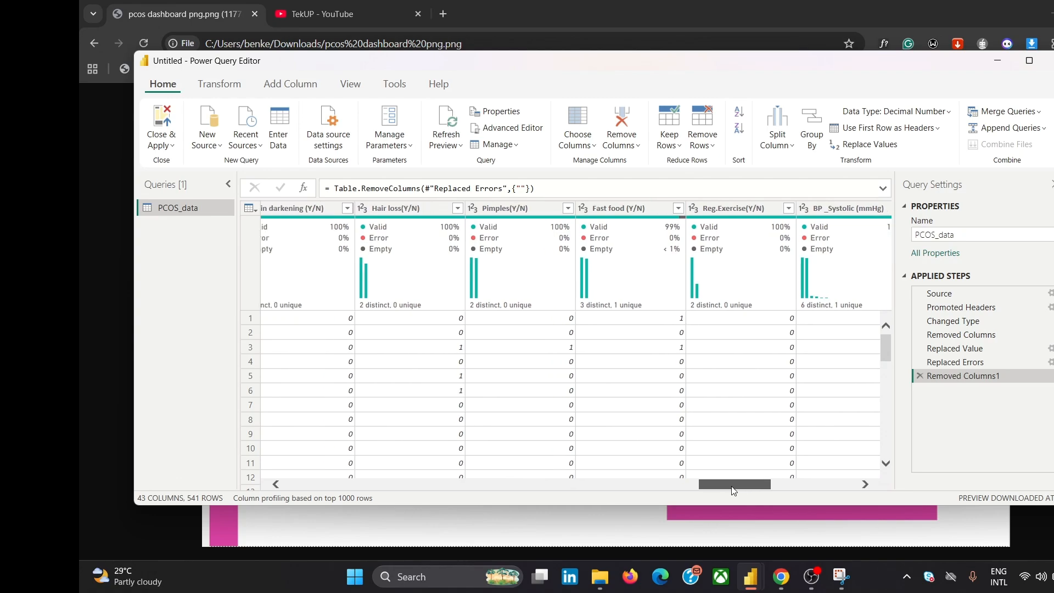
scroll(733, 490, "left", 1)
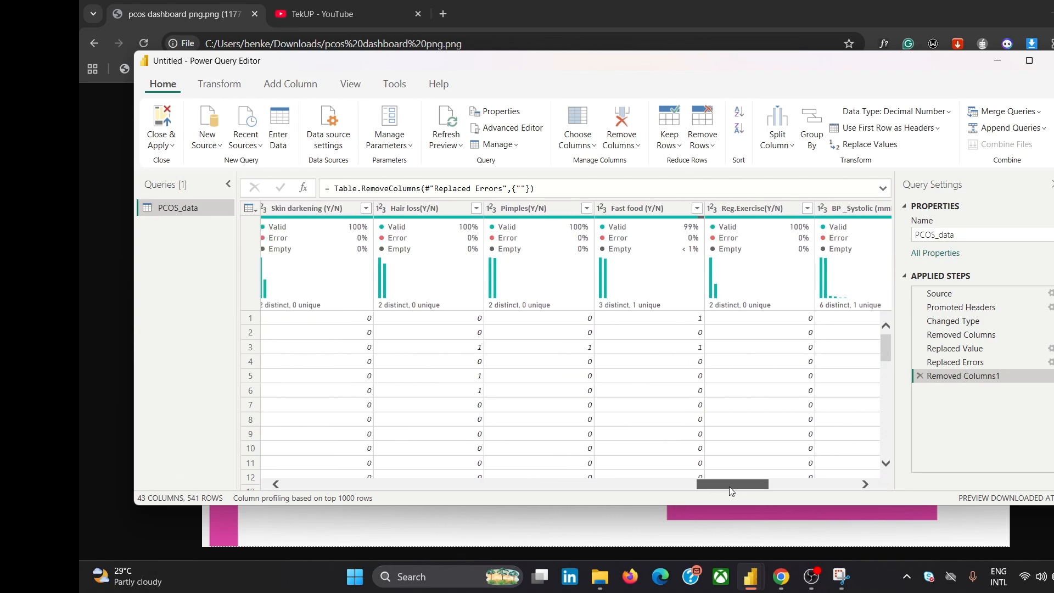
scroll(732, 491, "left", 1)
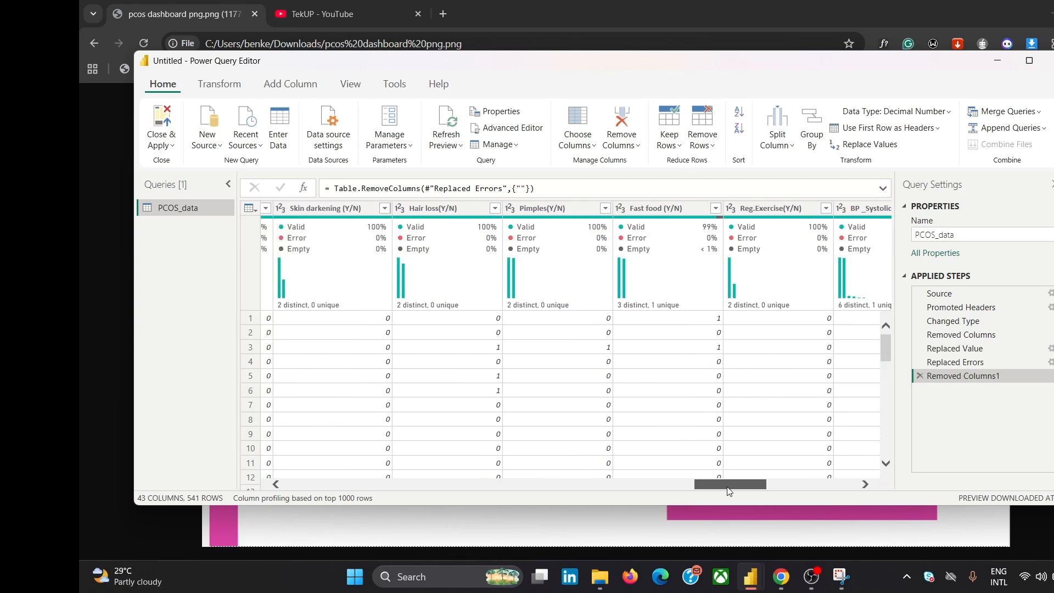
left_click_drag(728, 488, 283, 492)
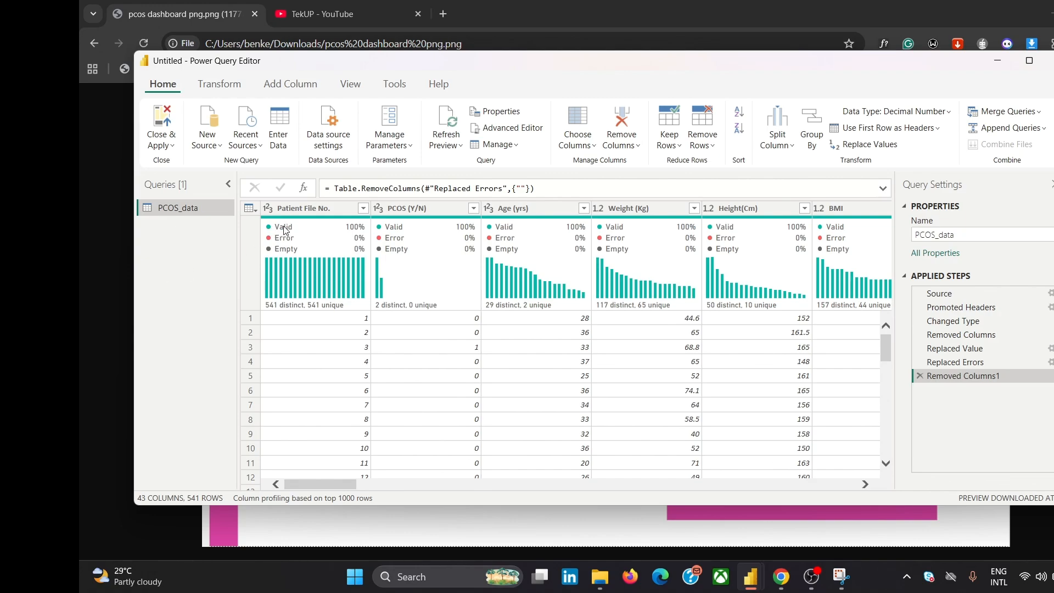
mouse_move(292, 223)
left_click_drag(342, 486, 923, 499)
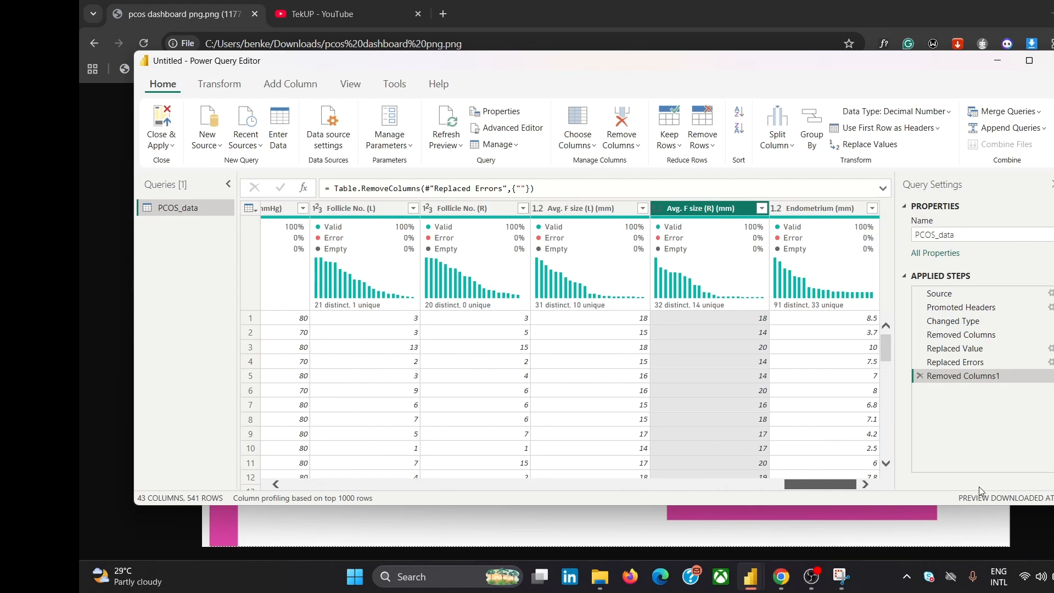
left_click_drag(832, 485, 331, 478)
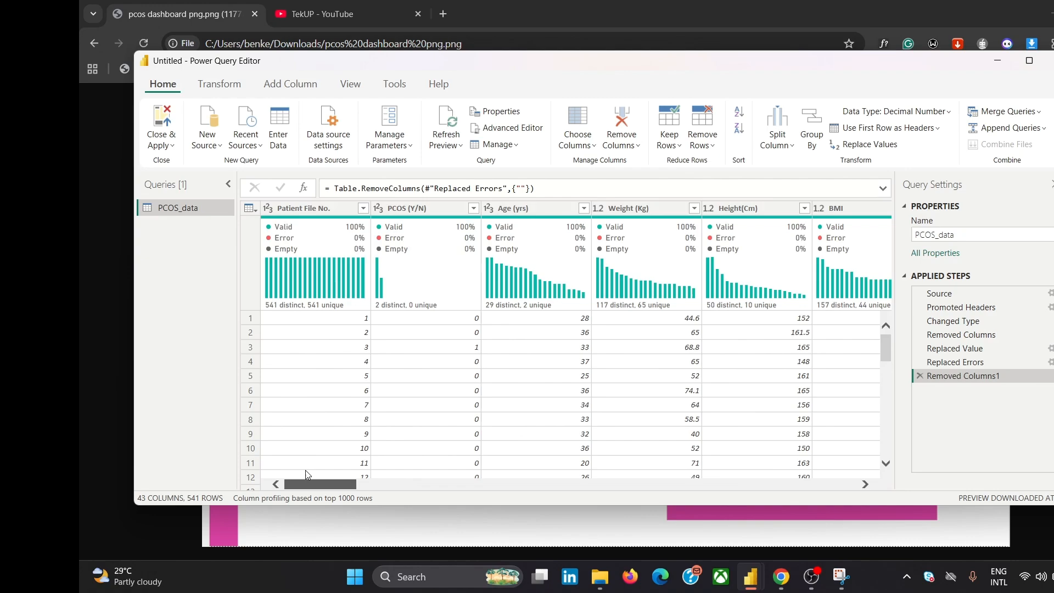
- Close and apply the Power Query changes, and bring up the Untitled report in Power BI Desktop
left_click(161, 122)
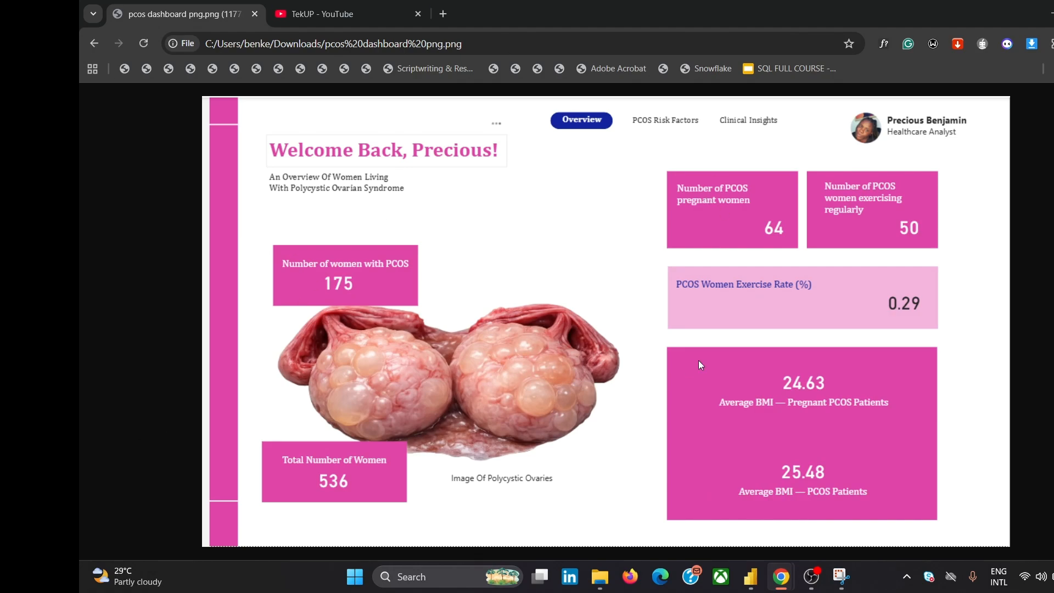
mouse_move(750, 575)
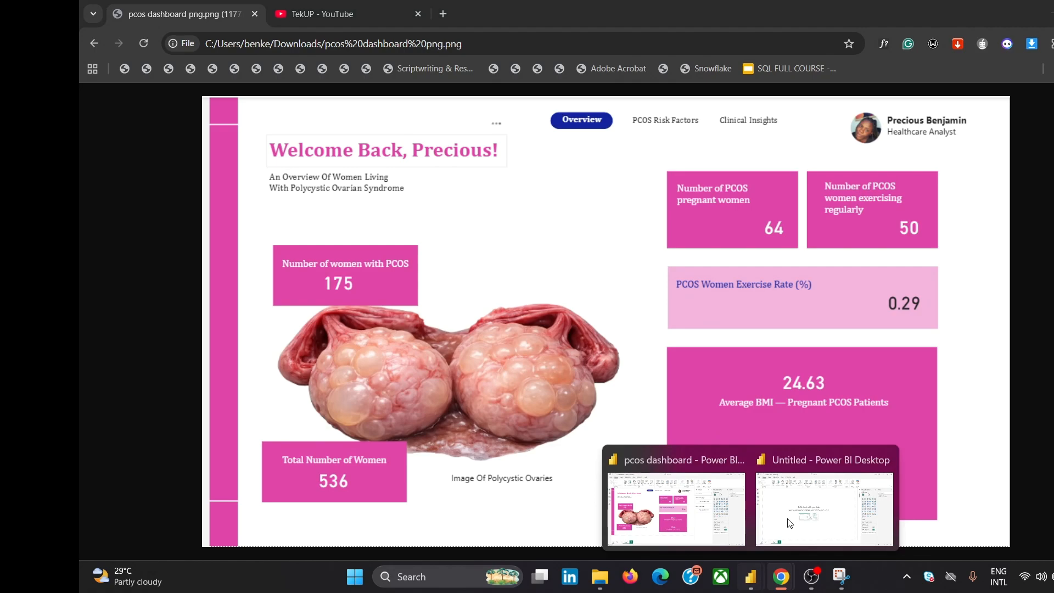
left_click(788, 524)
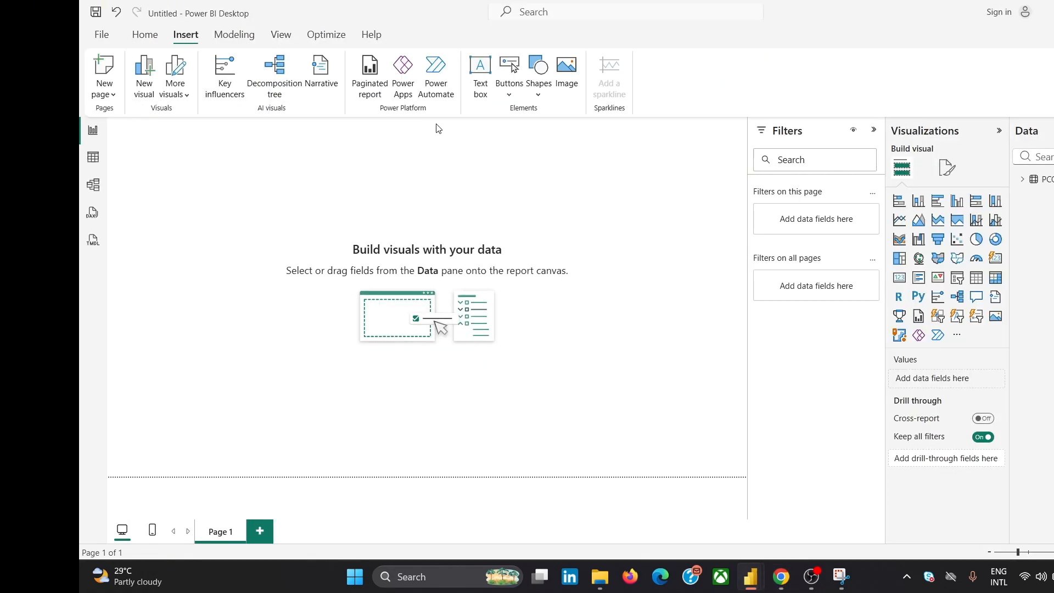
- Insert a rectangle shape and resize it into a narrow vertical band spanning the full page height along the left edge
left_click(537, 70)
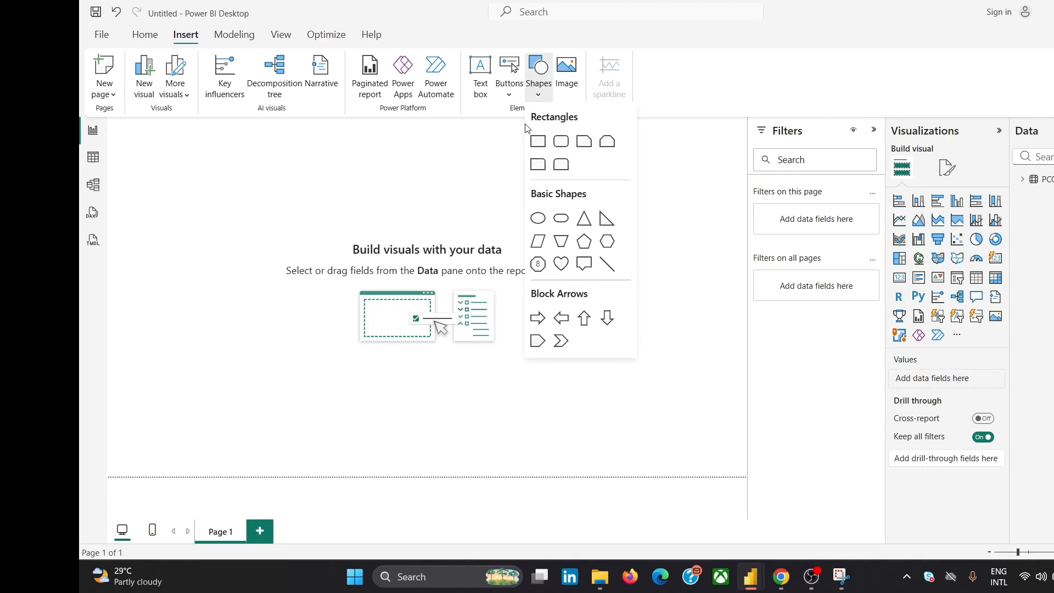
left_click(537, 147)
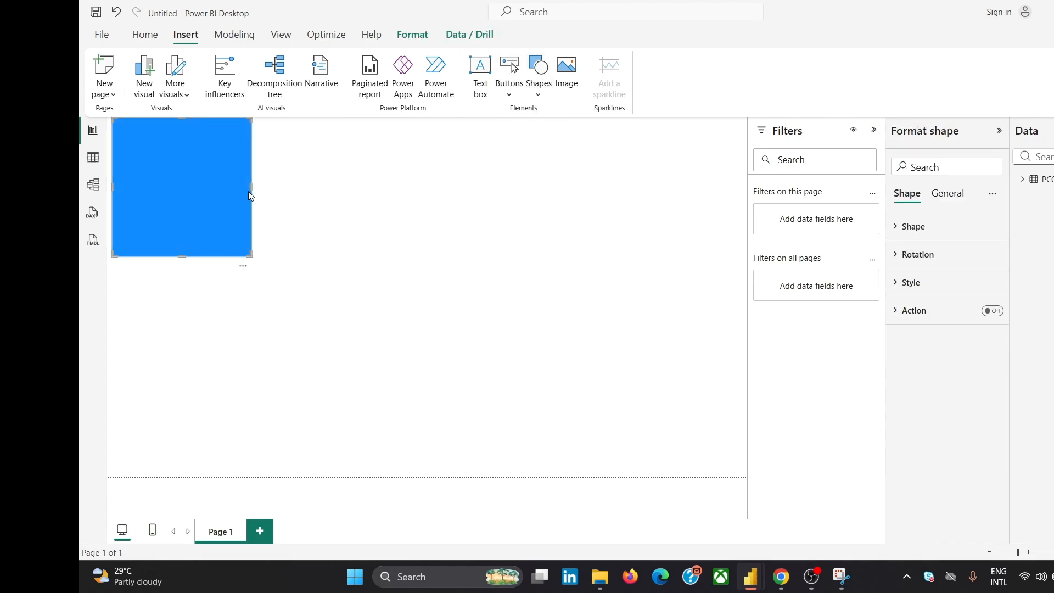
left_click_drag(254, 192, 121, 206)
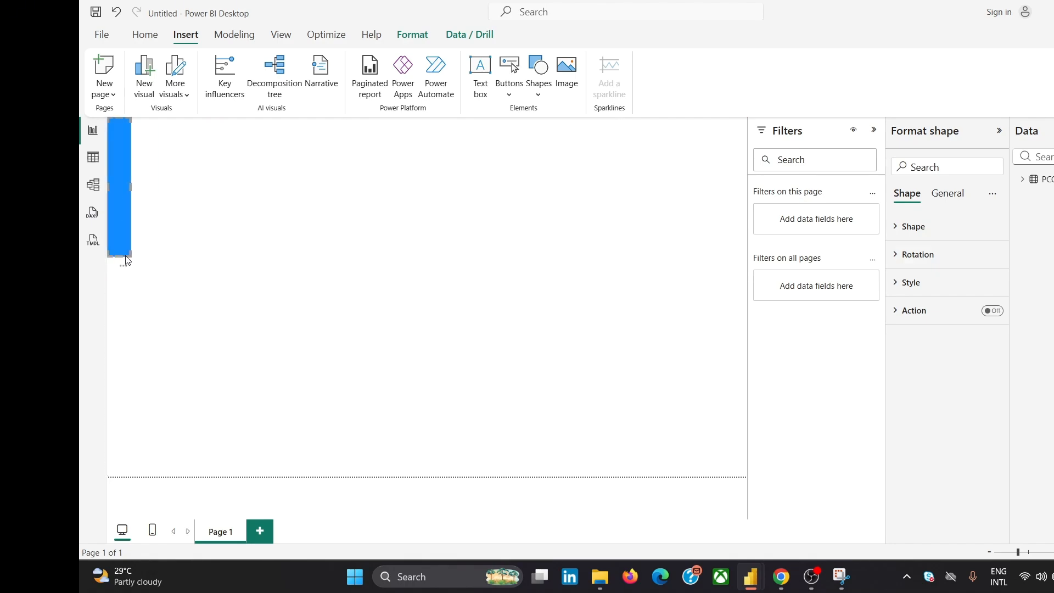
left_click_drag(116, 254, 154, 476)
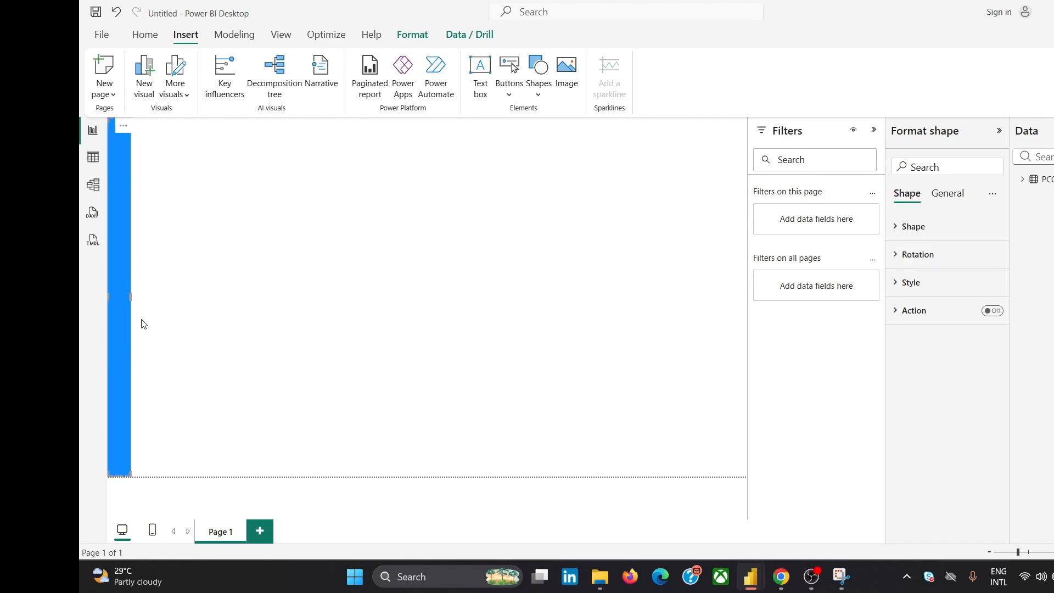
left_click_drag(132, 294, 140, 298)
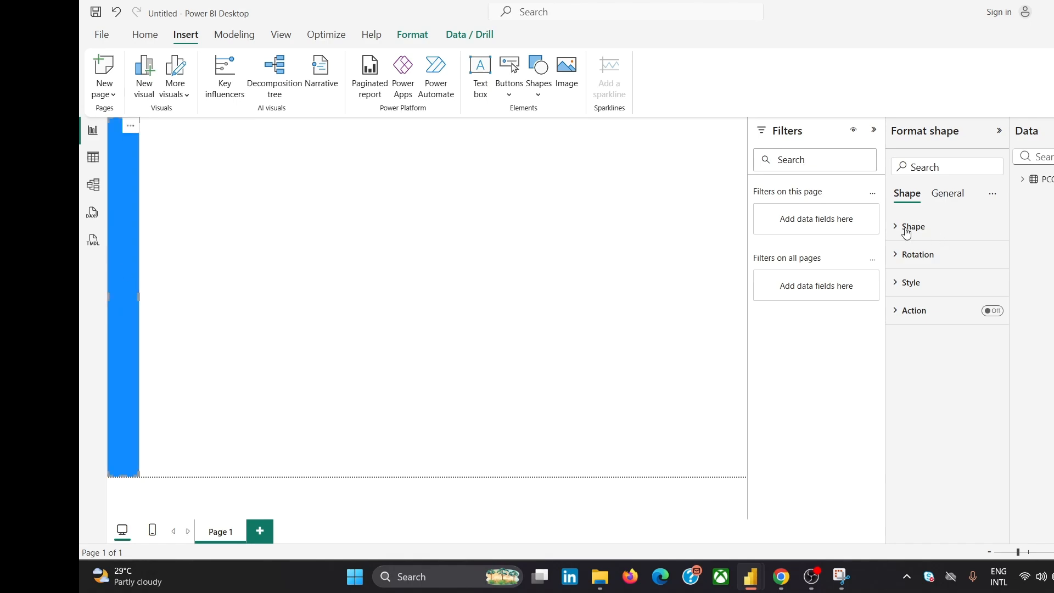
- Fill the vertical band with pink and turn off its border
left_click(916, 283)
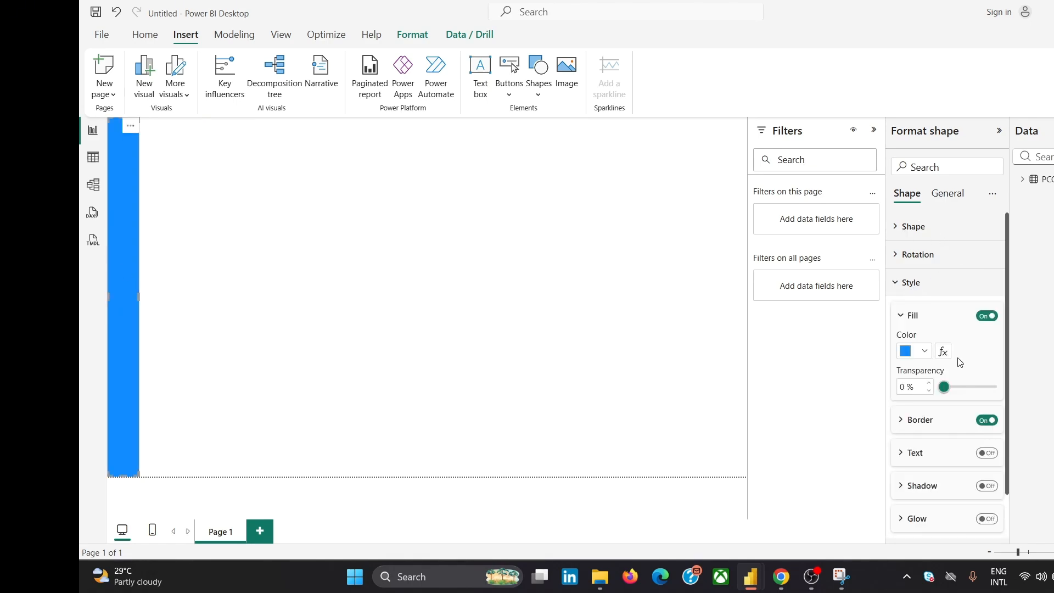
left_click(911, 354)
left_click(915, 264)
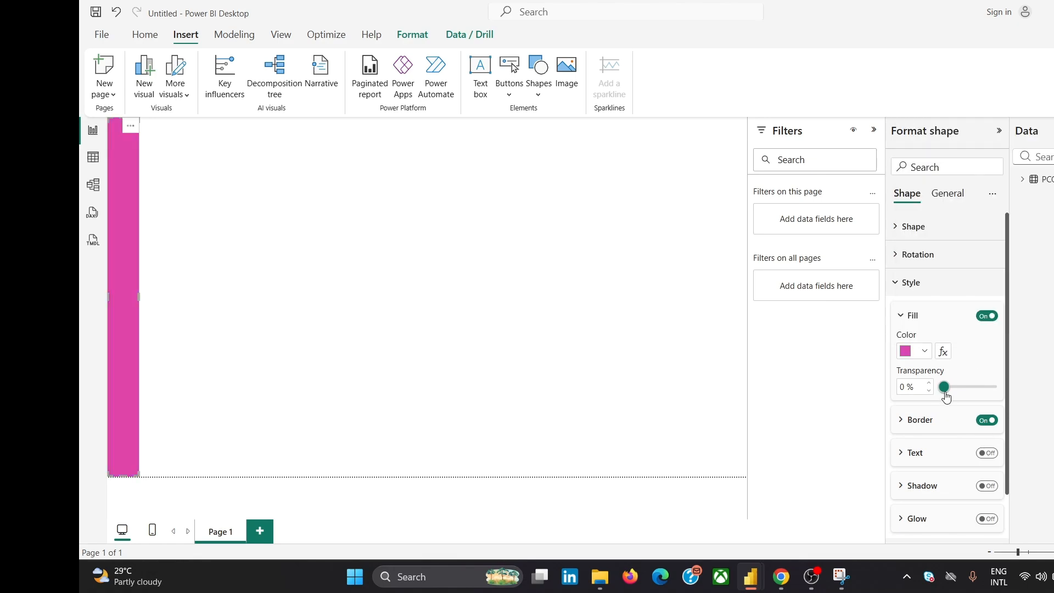
left_click(988, 326)
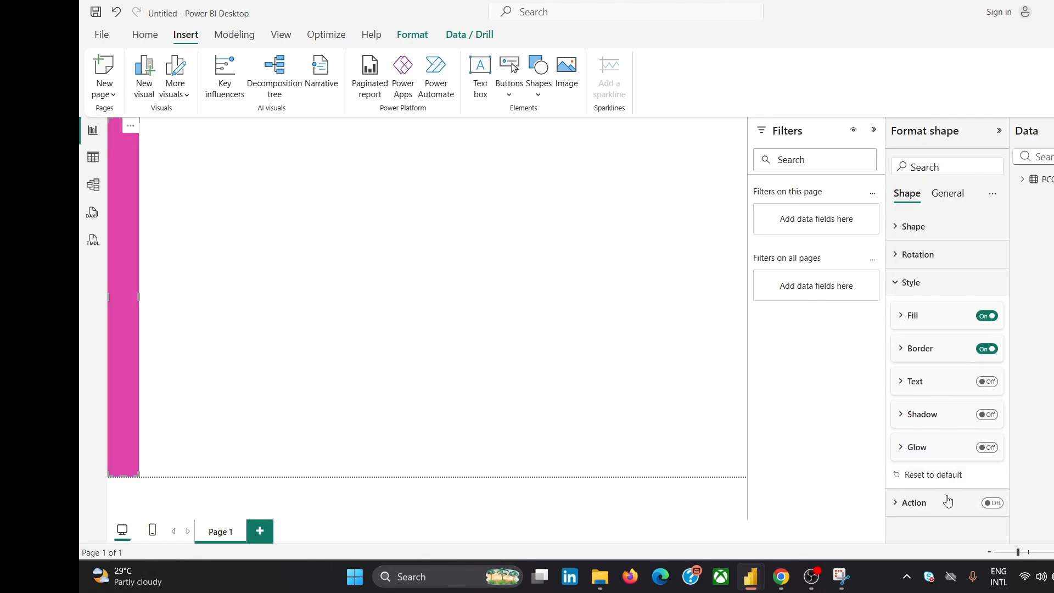
left_click(987, 319)
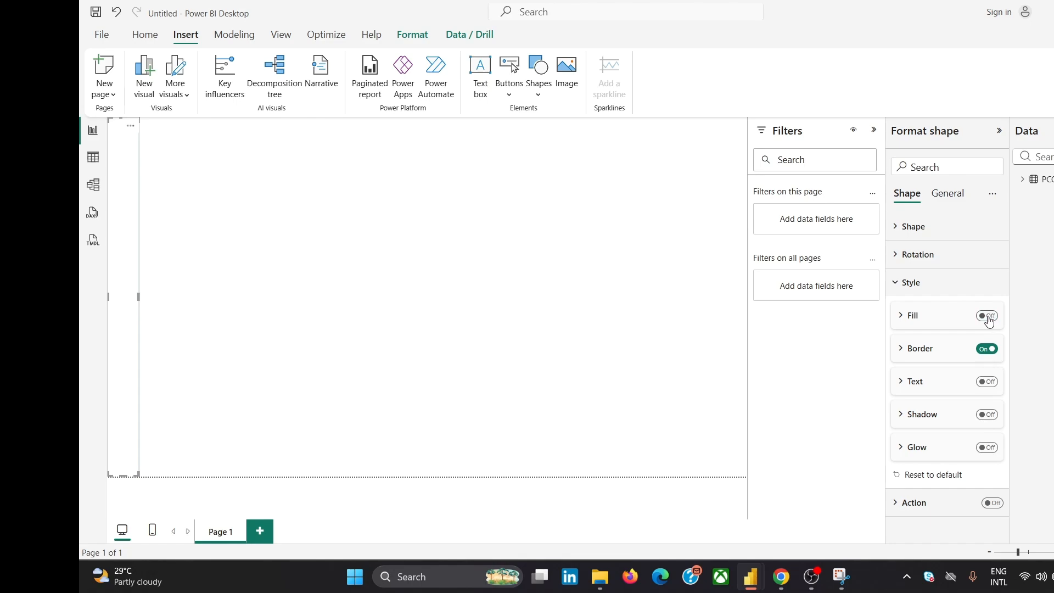
left_click(988, 317)
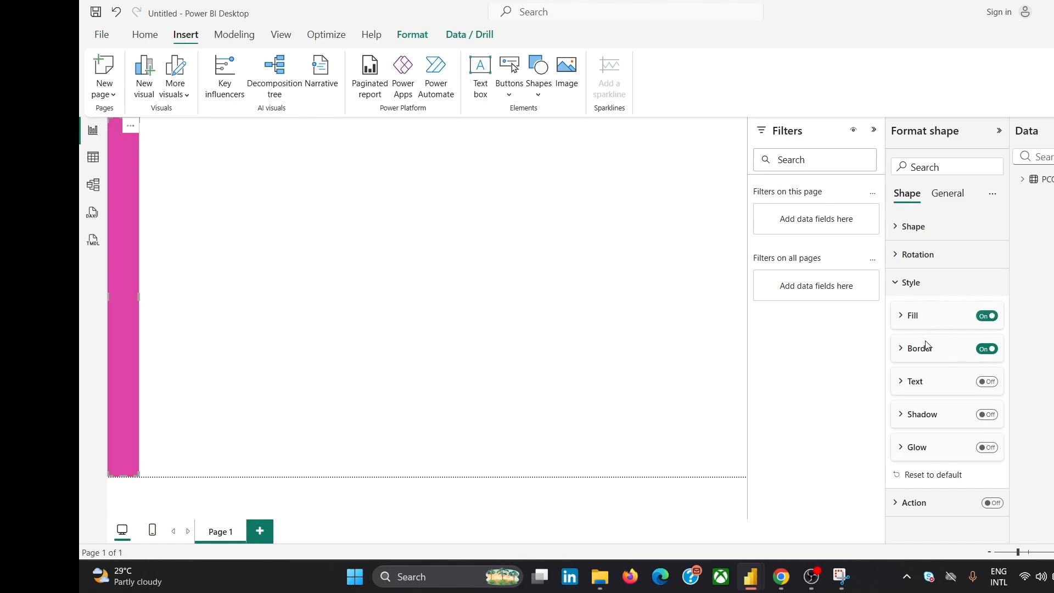
left_click(988, 350)
left_click(199, 190)
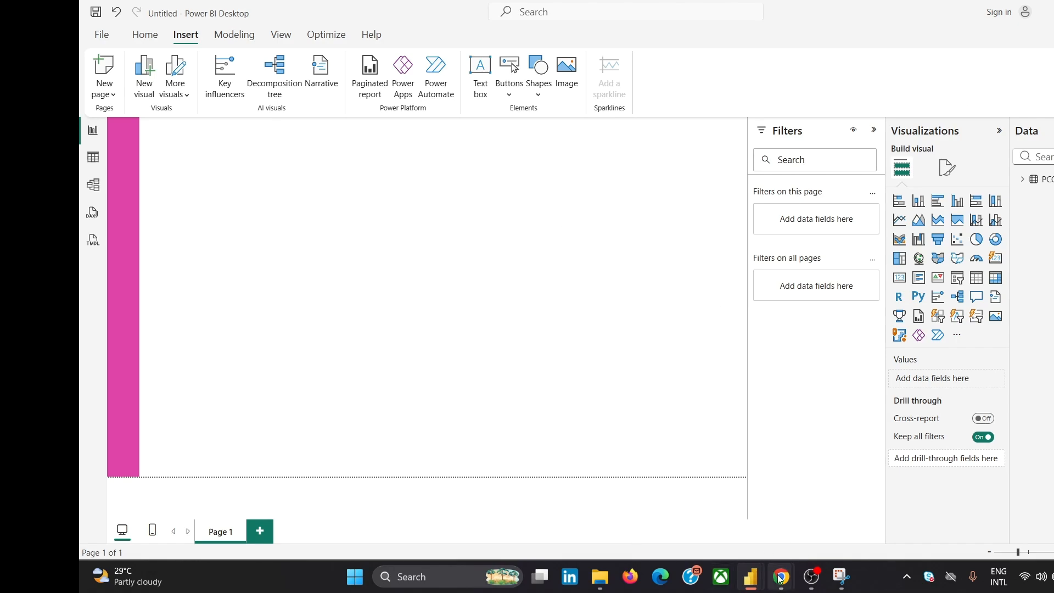
- Following the reference dashboard image in Chrome, insert a line shape and fit it across the pink band near its lower end
mouse_move(781, 574)
left_click(851, 496)
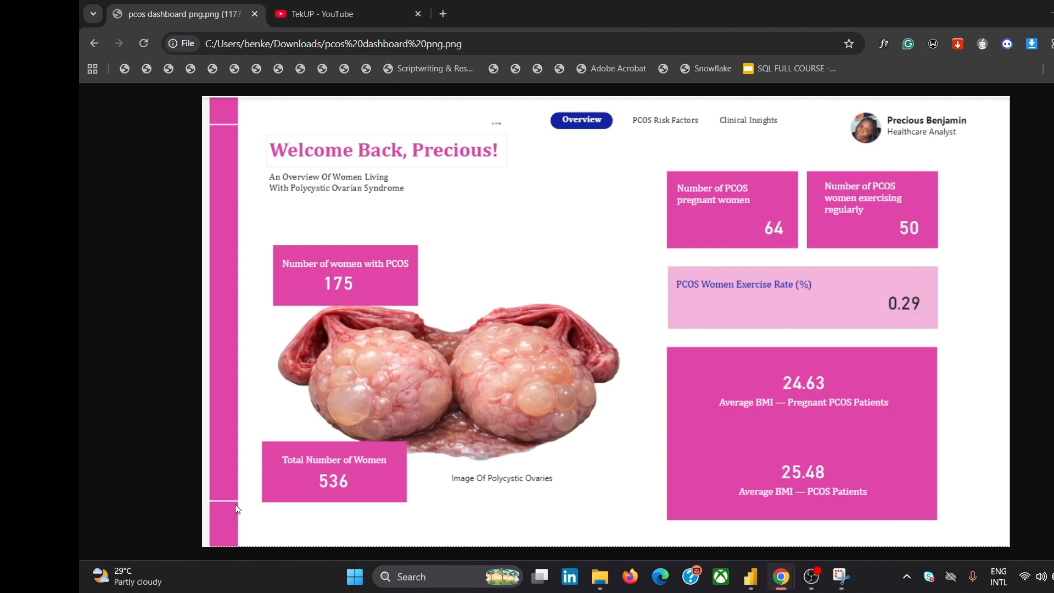
mouse_move(753, 577)
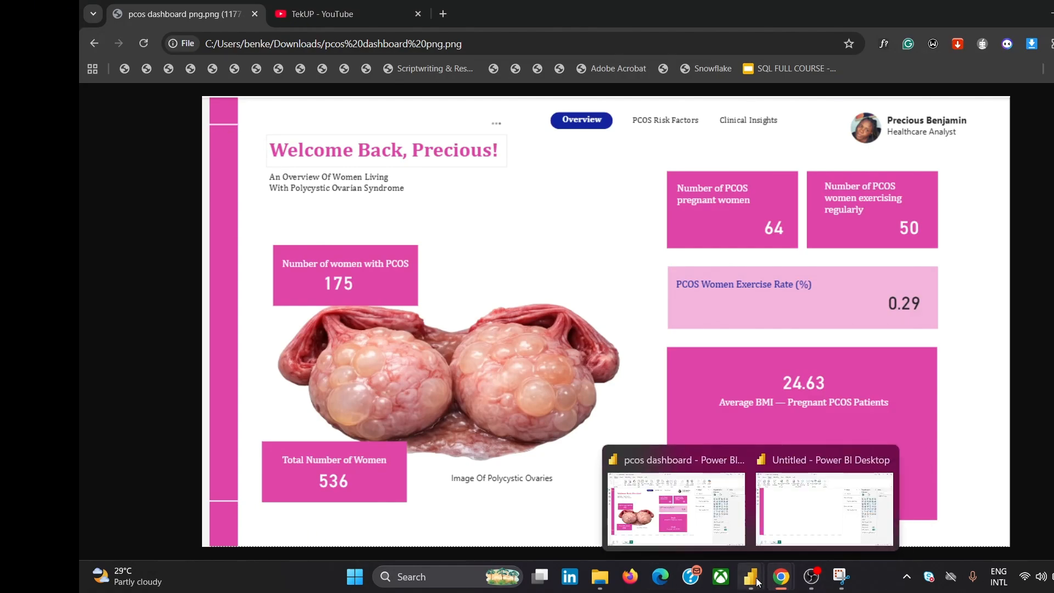
left_click(795, 524)
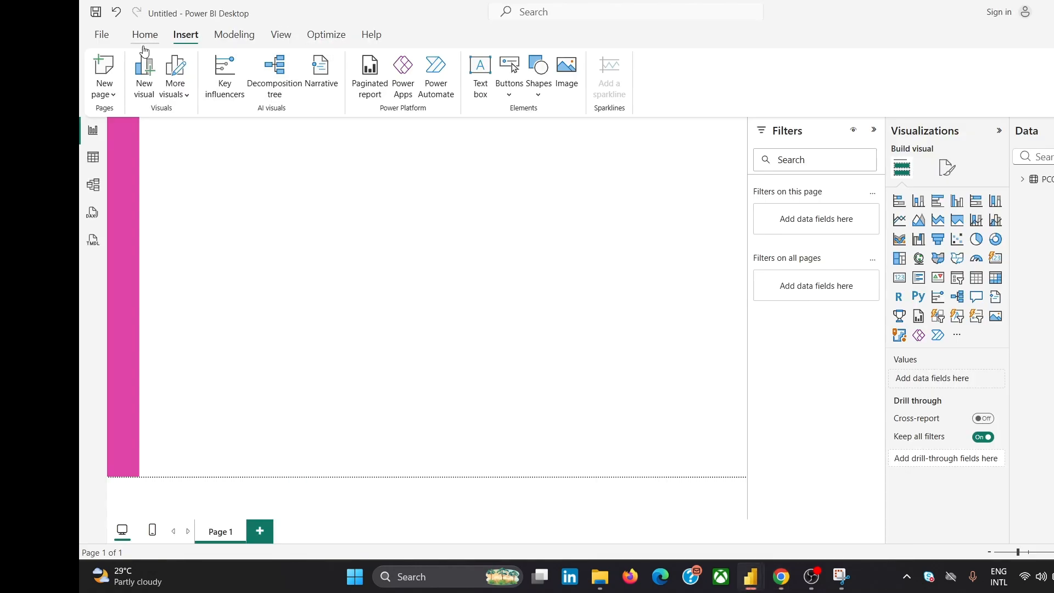
left_click(547, 74)
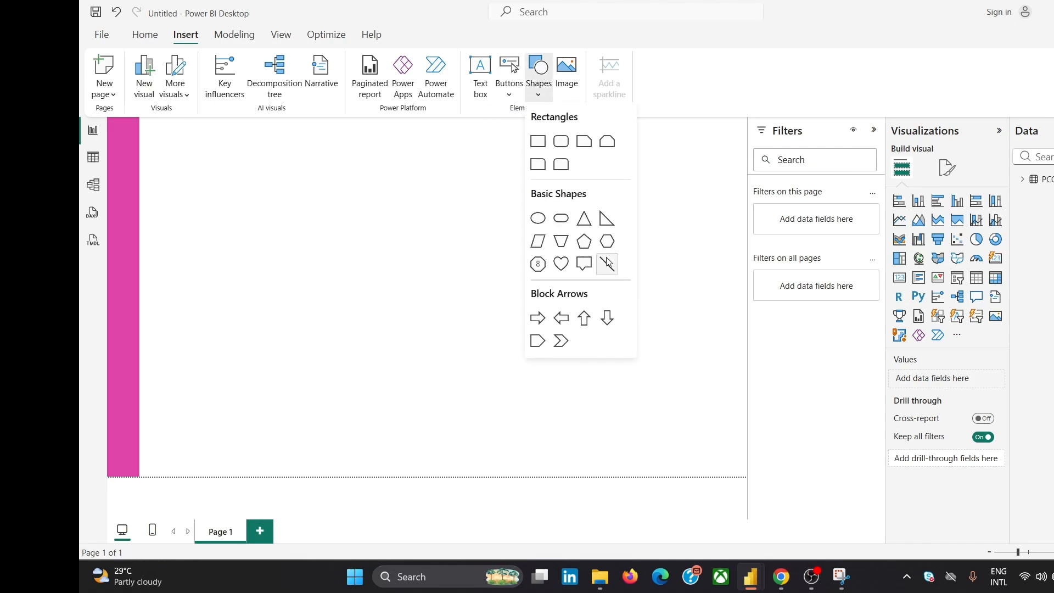
left_click(612, 265)
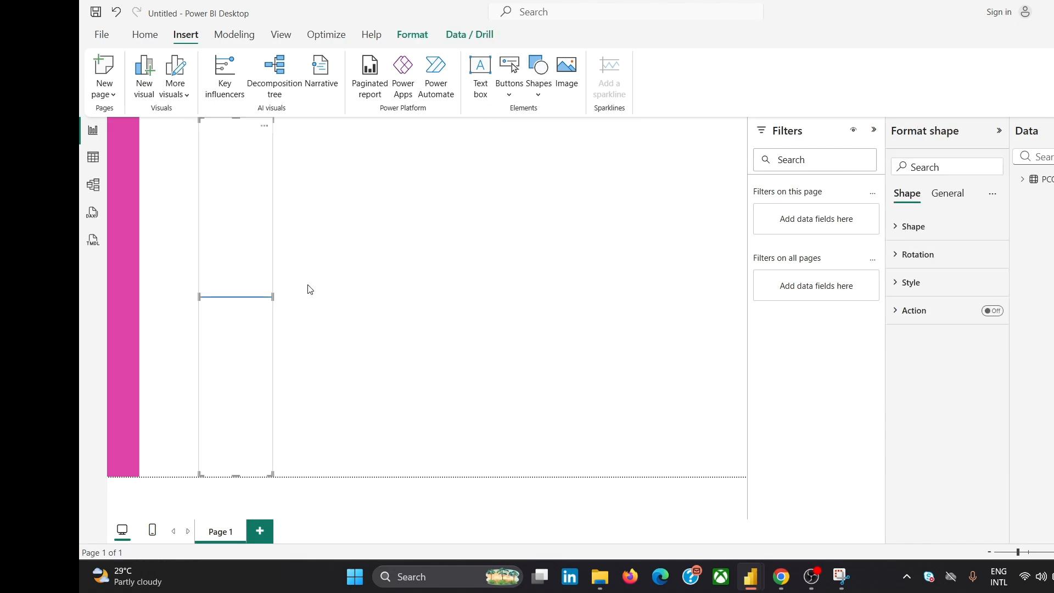
left_click_drag(236, 118, 184, 433)
left_click(175, 453)
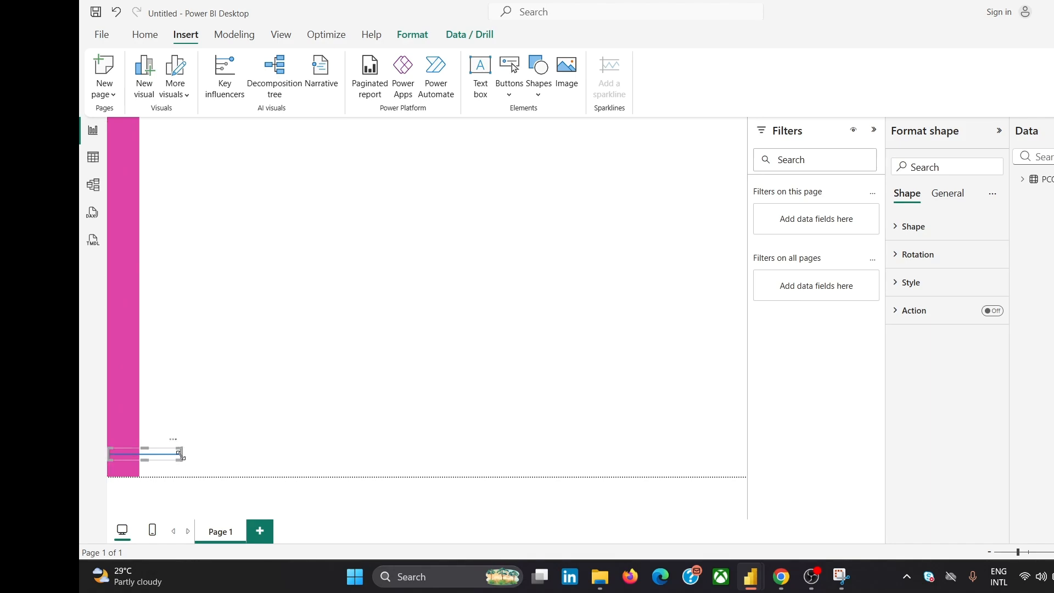
left_click_drag(181, 456, 140, 456)
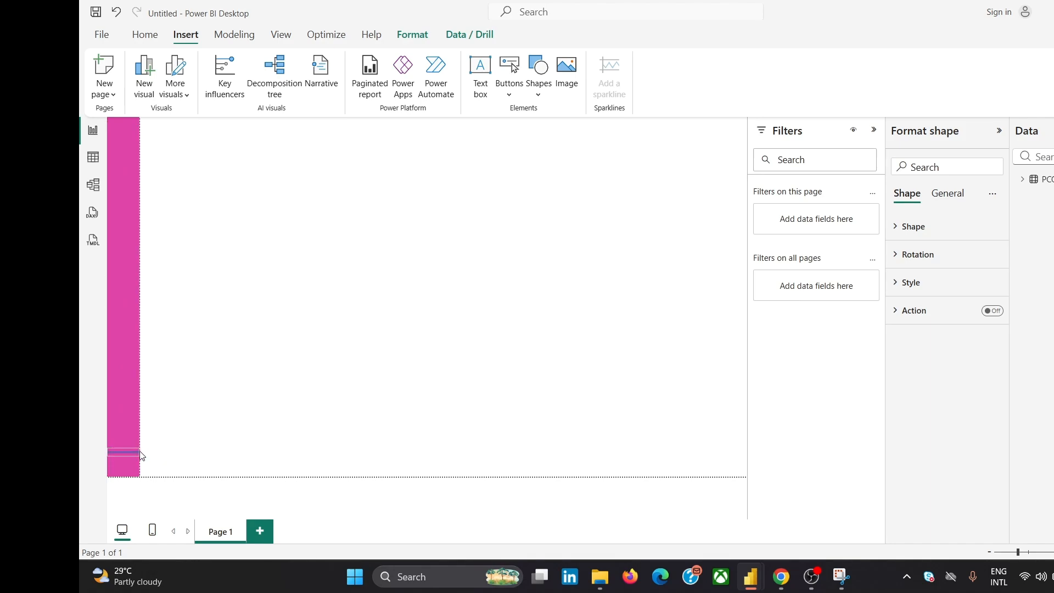
left_click(207, 431)
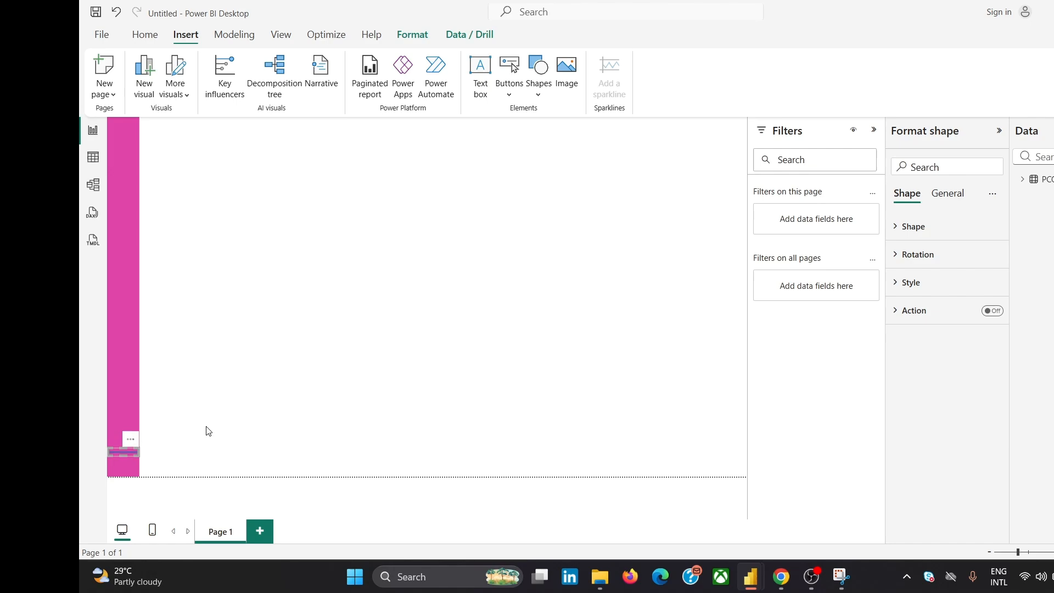
- Set the fill color of the divider line on the pink band to white
left_click(126, 452)
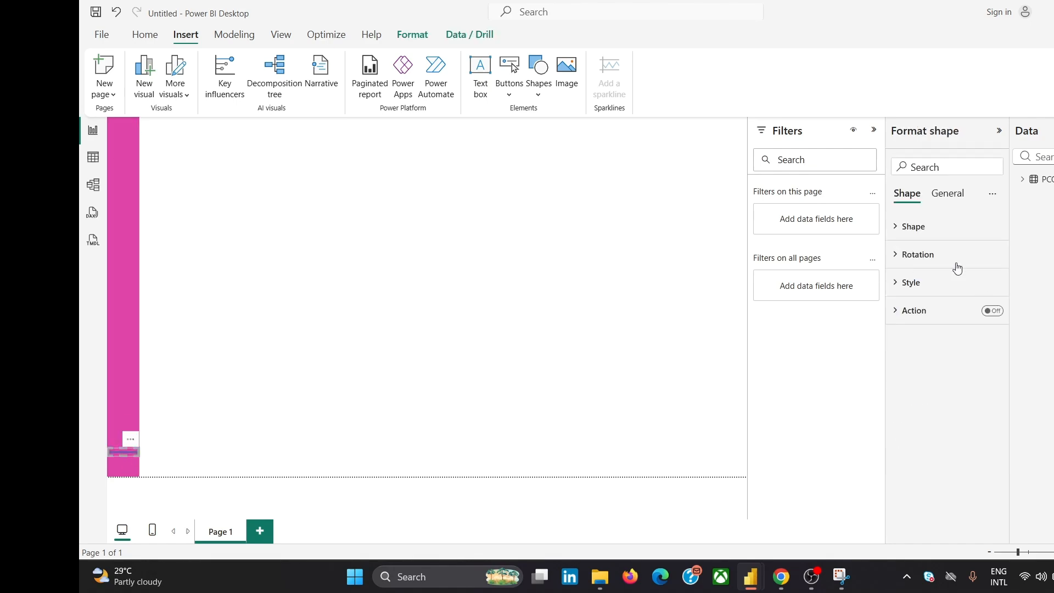
left_click(911, 284)
left_click(906, 351)
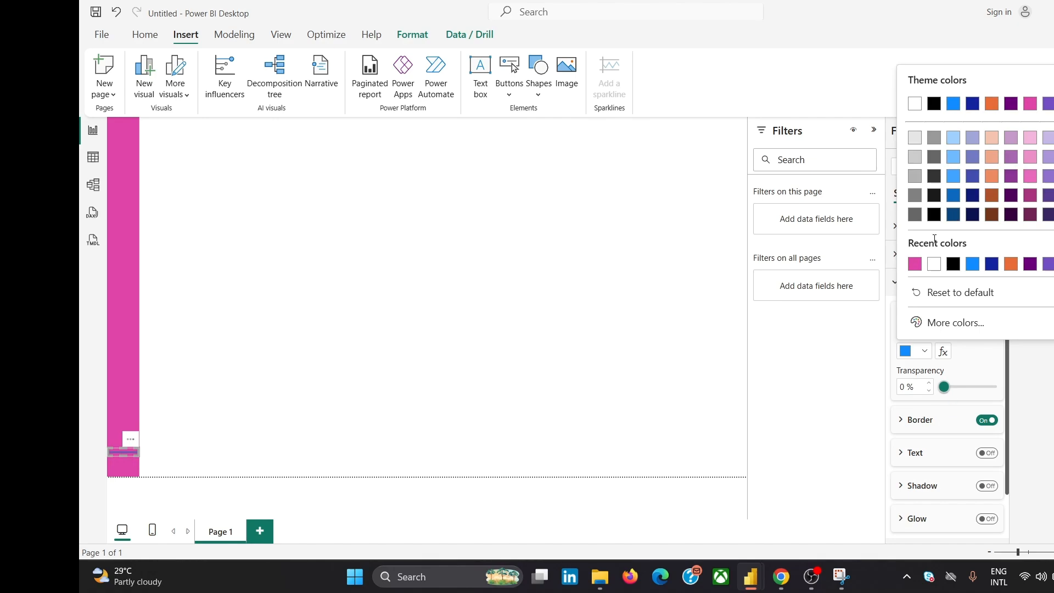
left_click(911, 108)
left_click(379, 224)
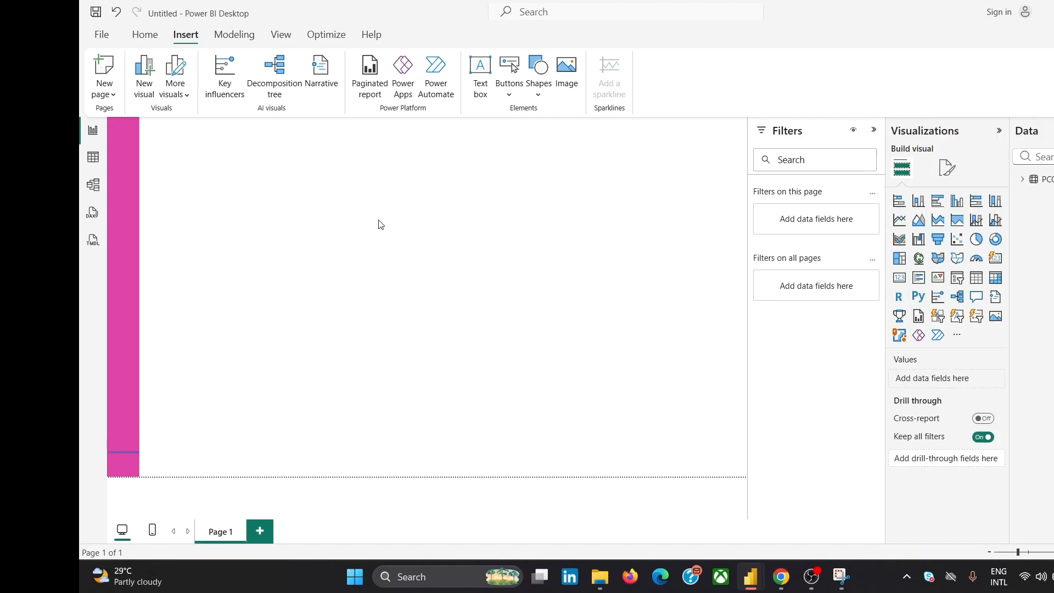
- Examine the divider line's fill, style, shape and general effects settings for the option controlling its visible color
left_click(118, 452)
left_click(909, 282)
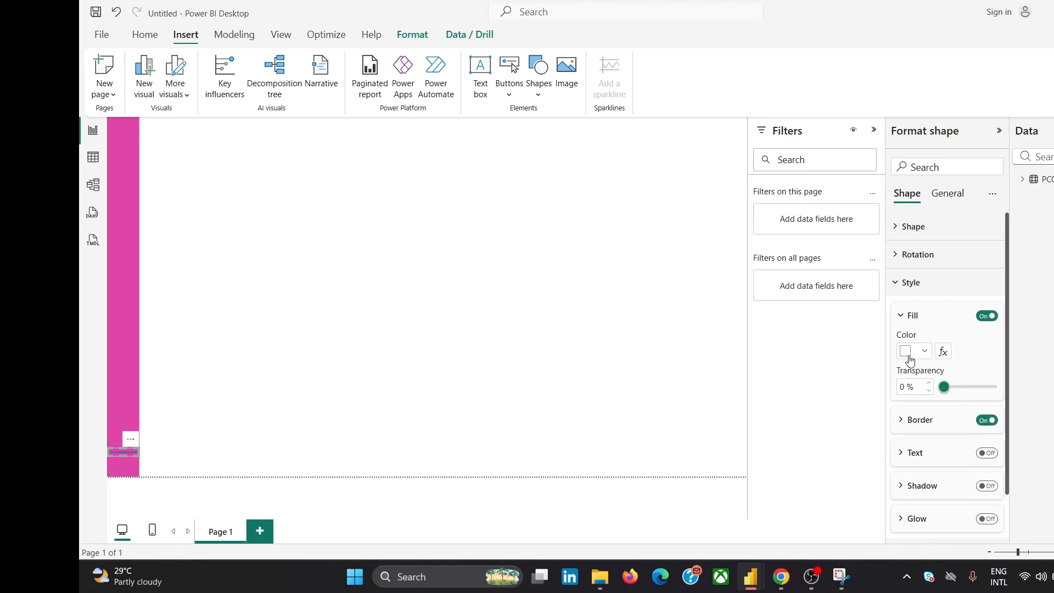
left_click(905, 319)
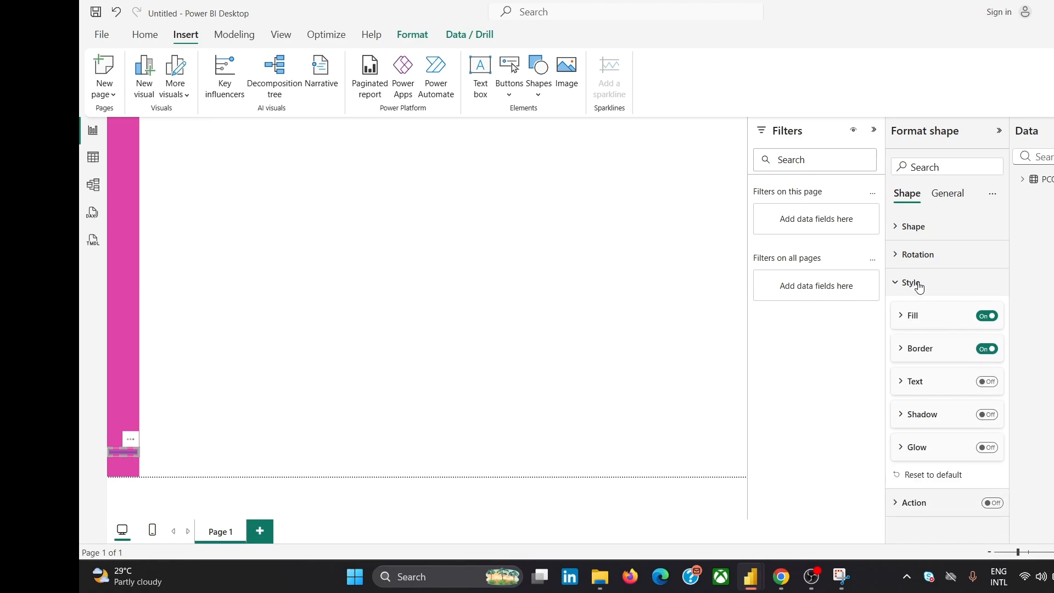
left_click(919, 284)
left_click(920, 284)
left_click(919, 284)
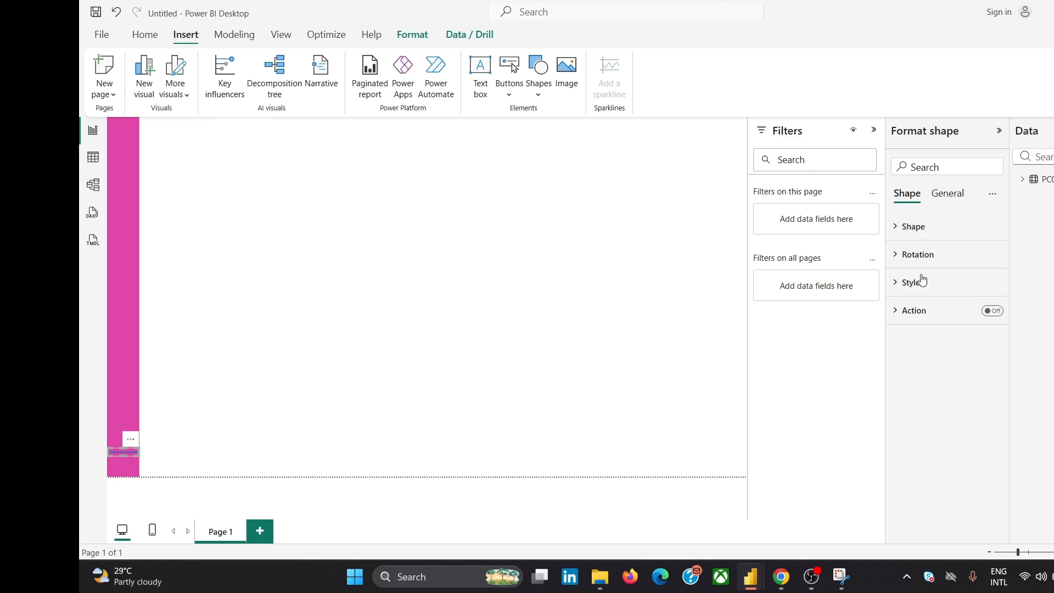
left_click(921, 229)
left_click(920, 228)
left_click(941, 197)
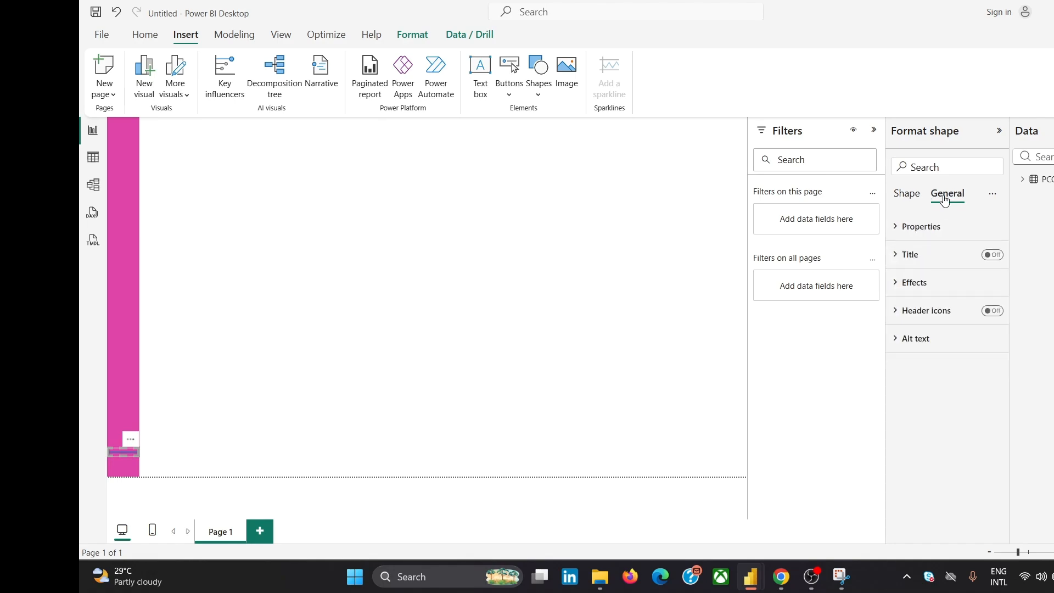
left_click(922, 288)
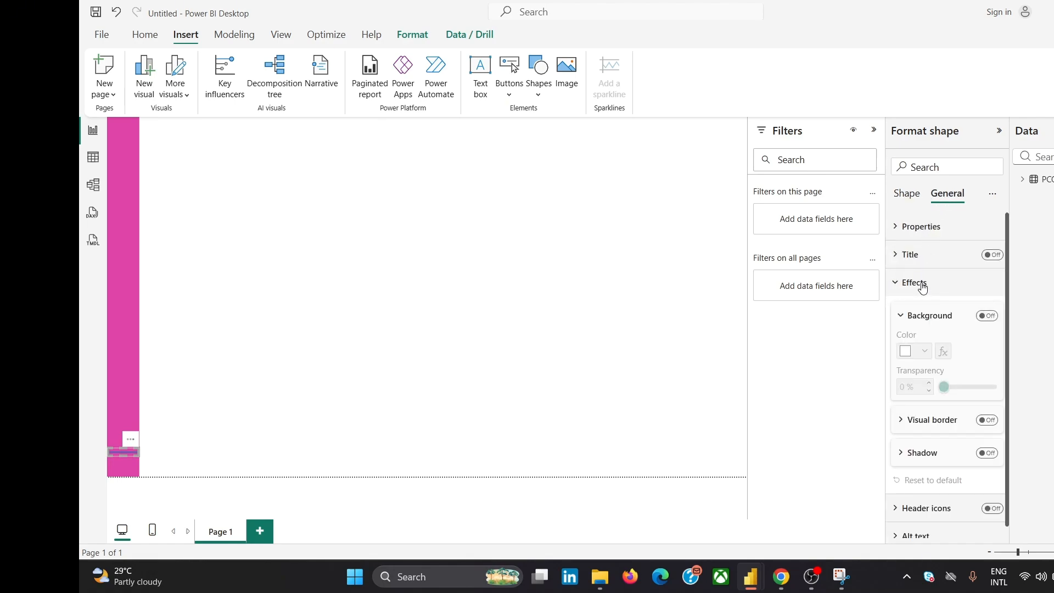
left_click(922, 285)
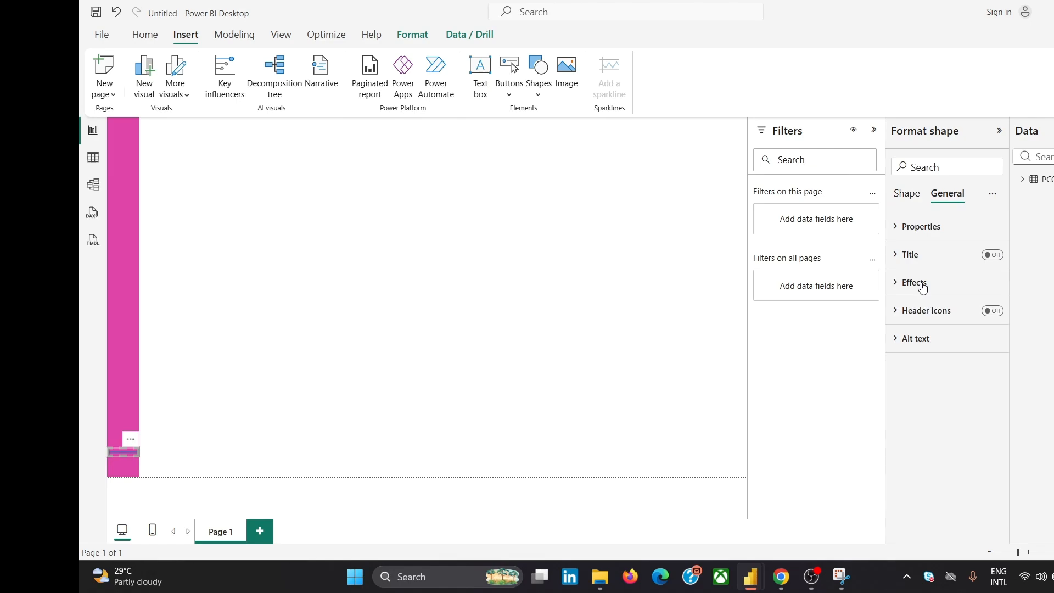
left_click(908, 198)
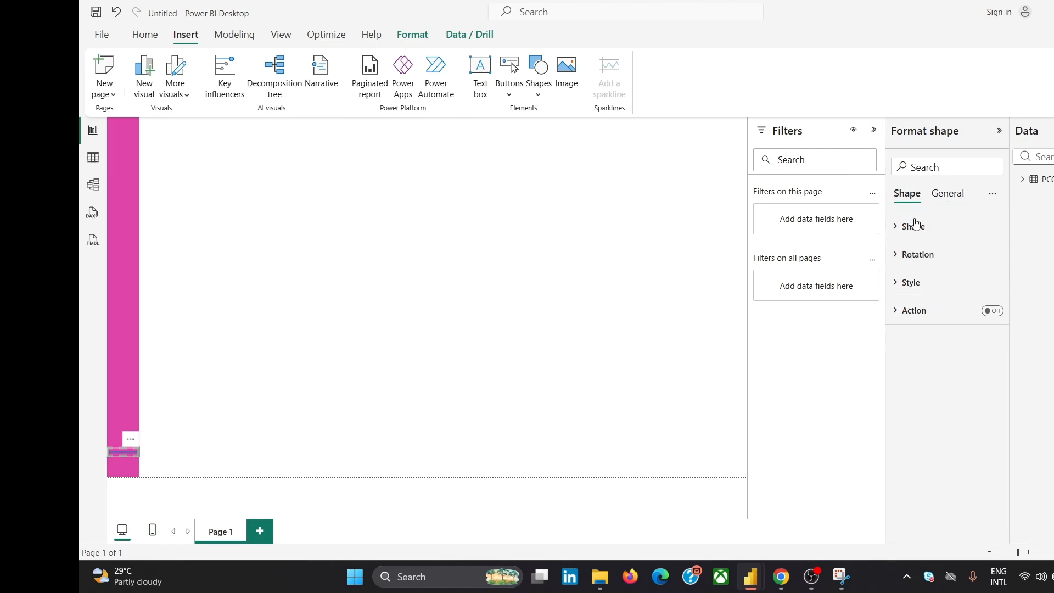
- Change the divider line's border color to white
left_click(917, 282)
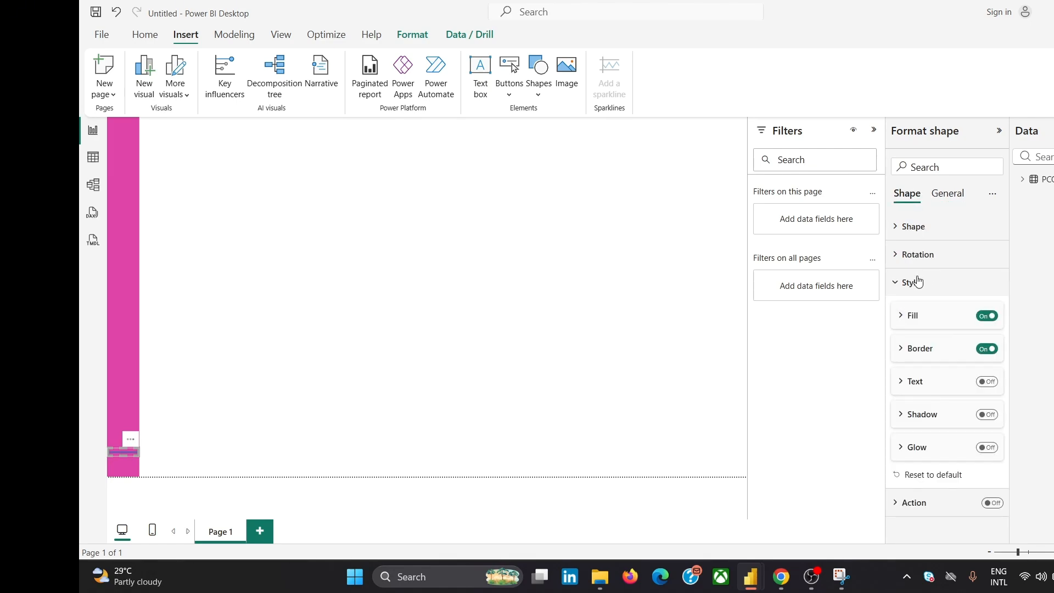
left_click(915, 349)
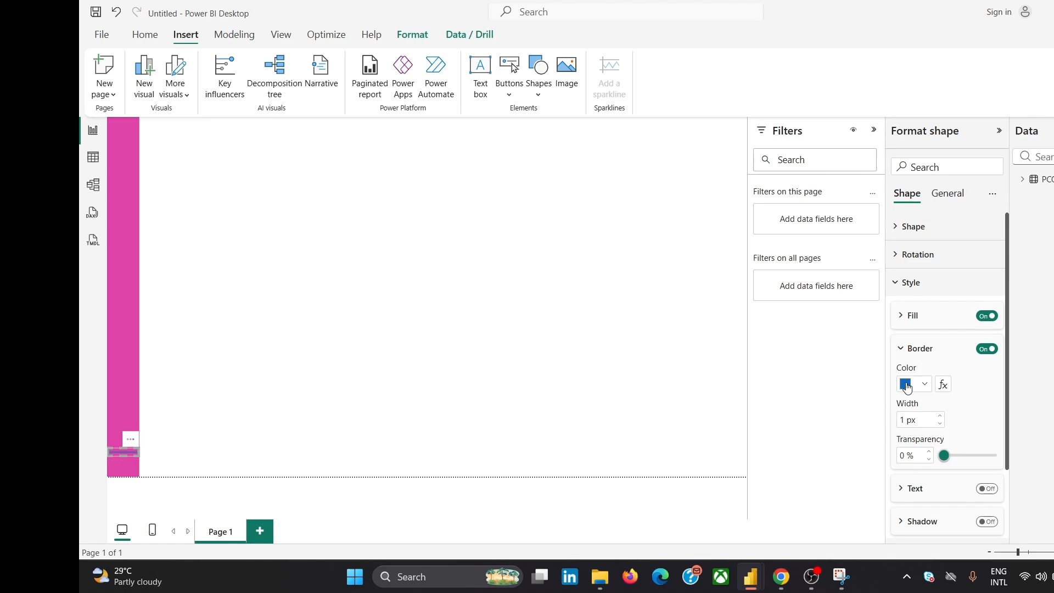
left_click(906, 384)
left_click(915, 299)
left_click(609, 236)
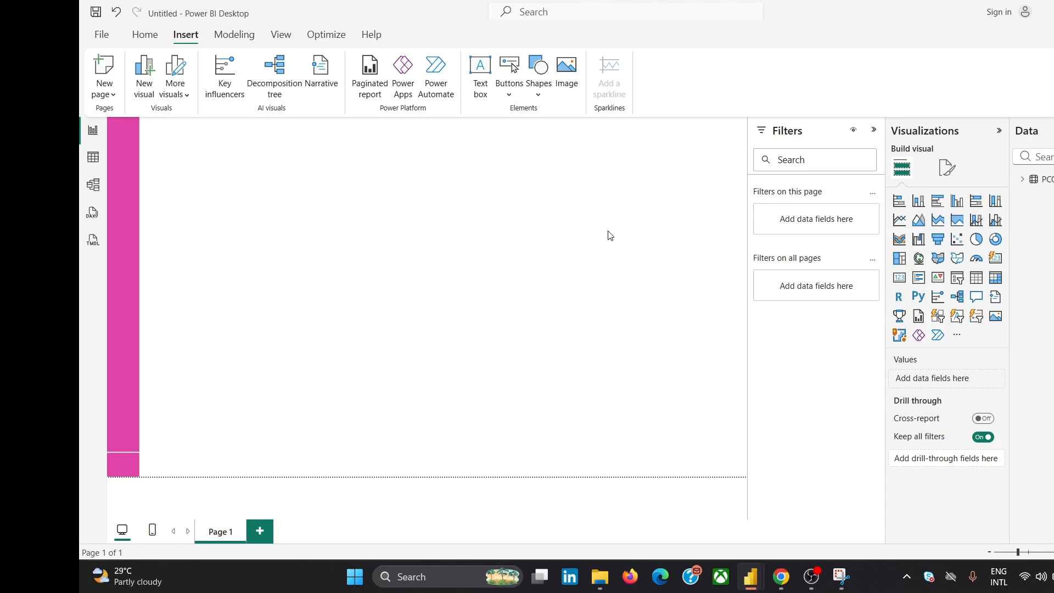
- Duplicate the white divider line and place the copy across the pink band near its upper end
left_click(132, 457)
left_click_drag(132, 454, 127, 112)
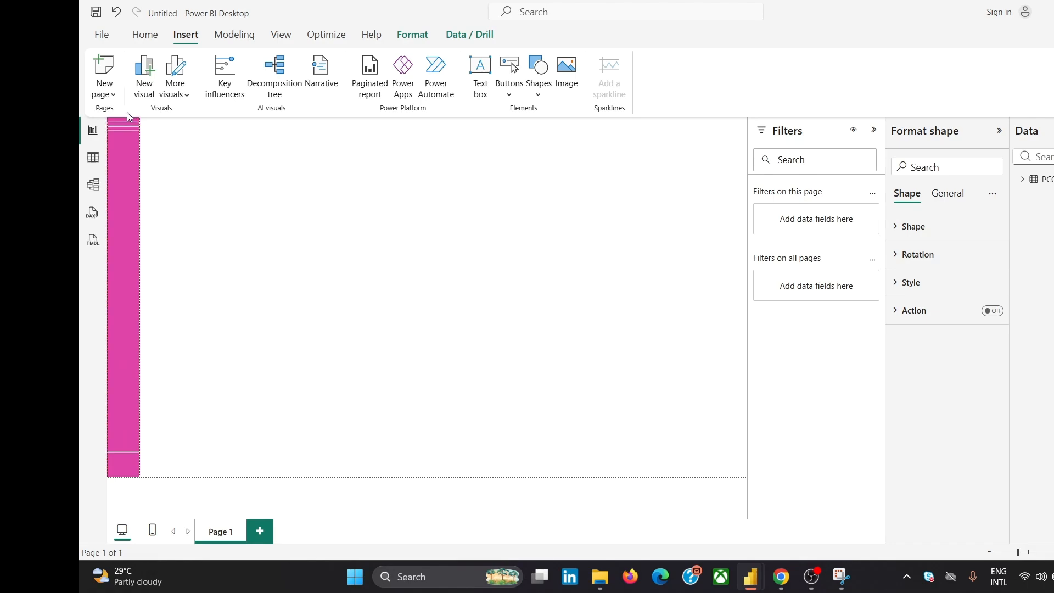
left_click(273, 242)
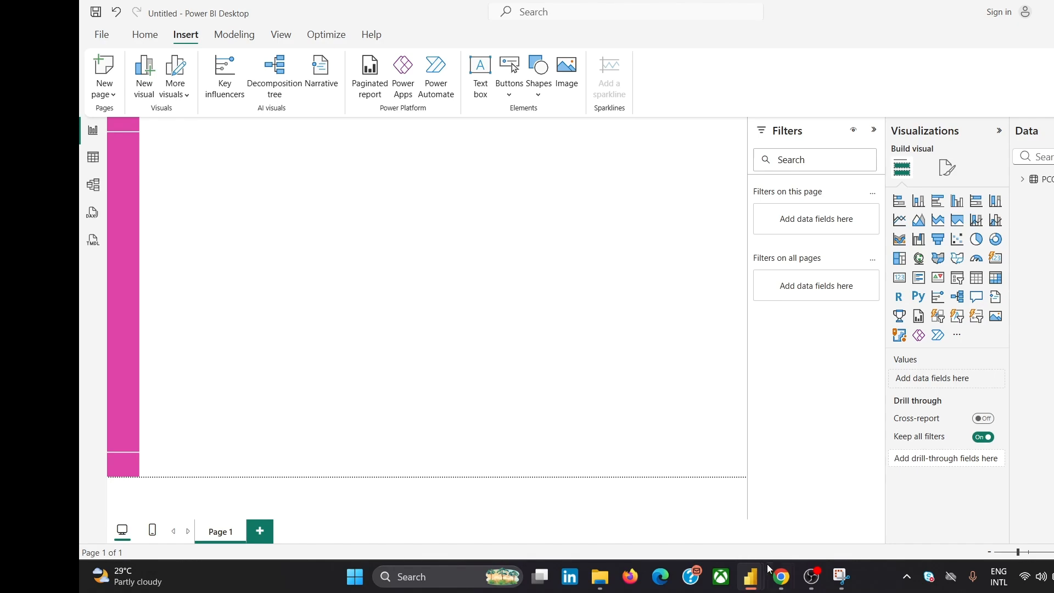
- Following the reference dashboard image in Chrome, insert a wide text box beside the pink band containing a welcome-back greeting with the analyst's first name
mouse_move(781, 575)
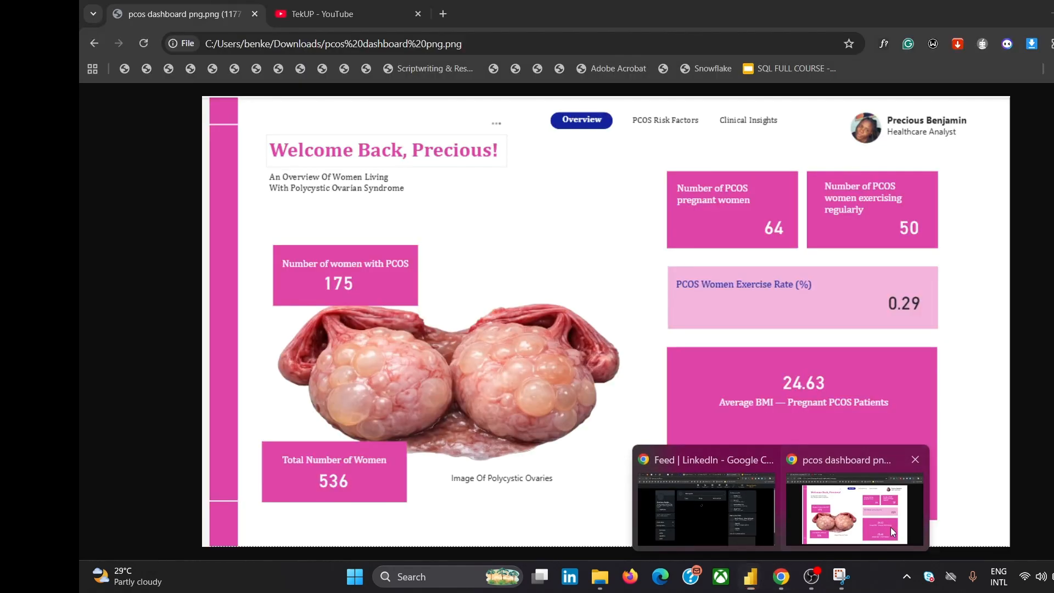
left_click(891, 527)
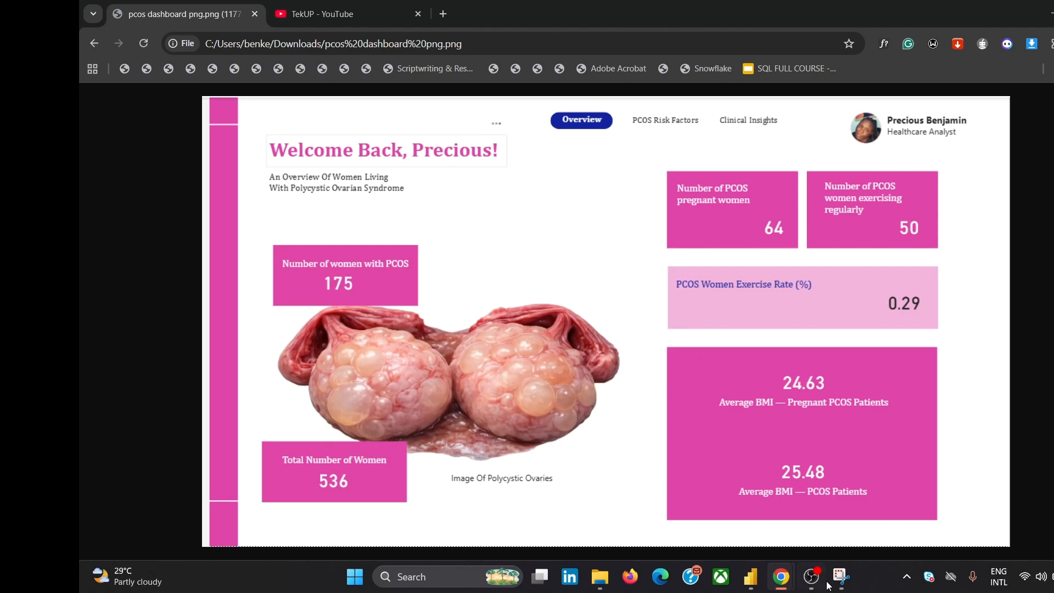
mouse_move(750, 576)
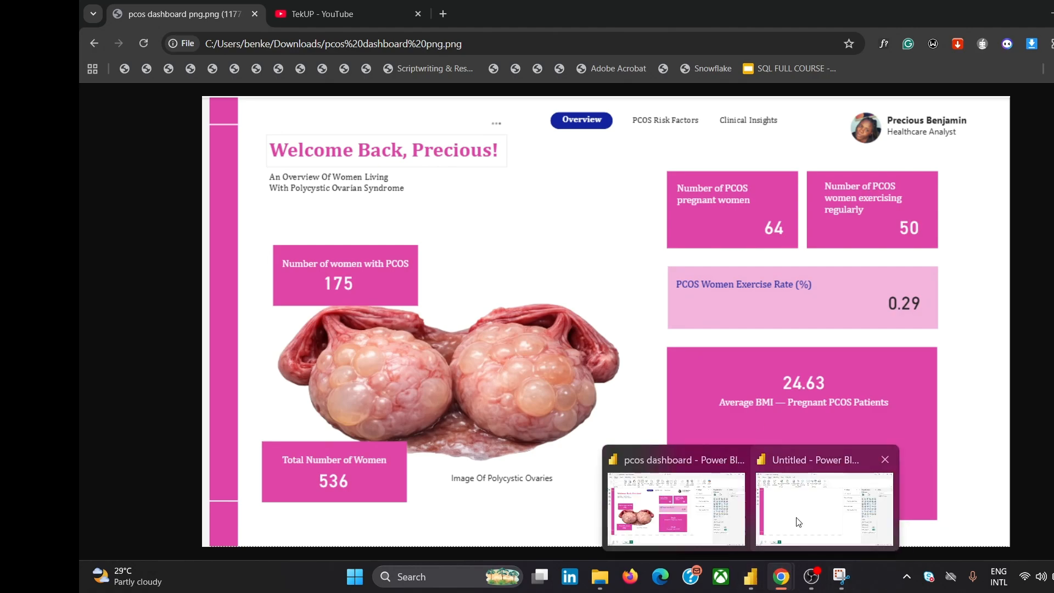
left_click(798, 521)
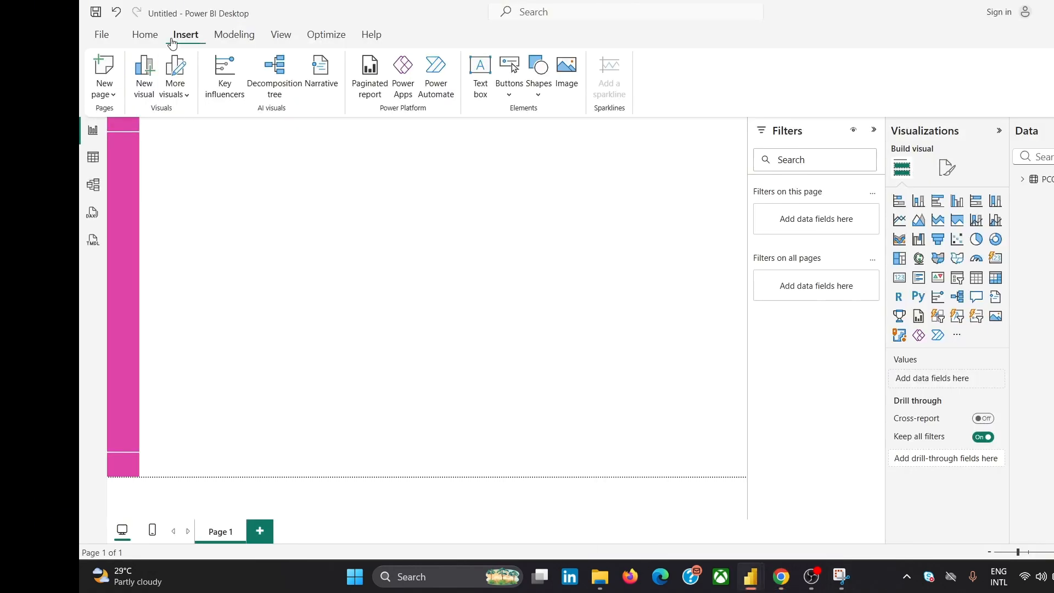
left_click(479, 77)
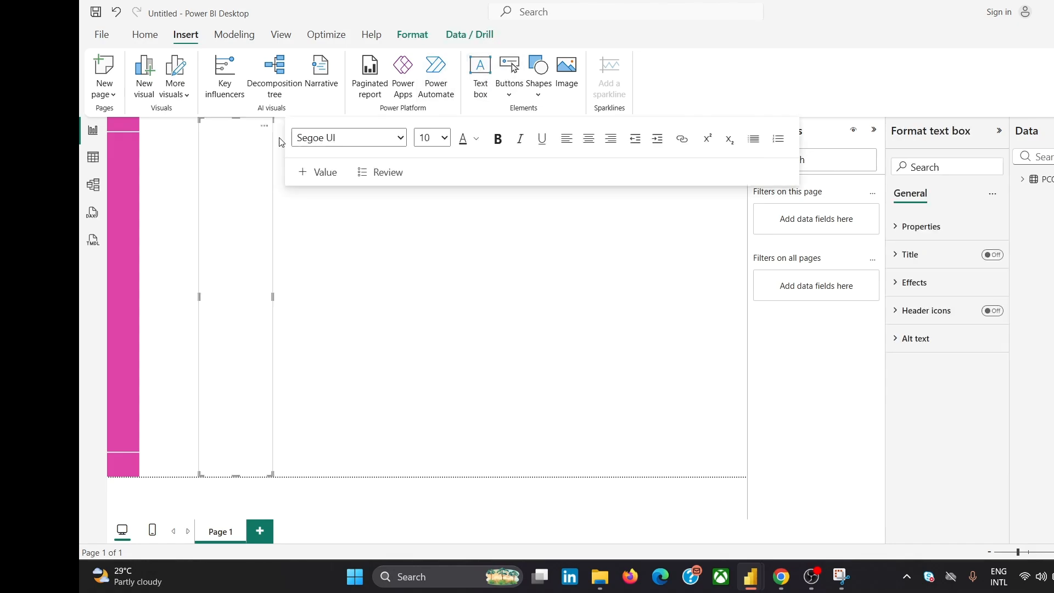
mouse_move(235, 119)
left_mouse_down()
mouse_move(255, 390)
mouse_move(259, 172)
mouse_move(247, 120)
left_mouse_up()
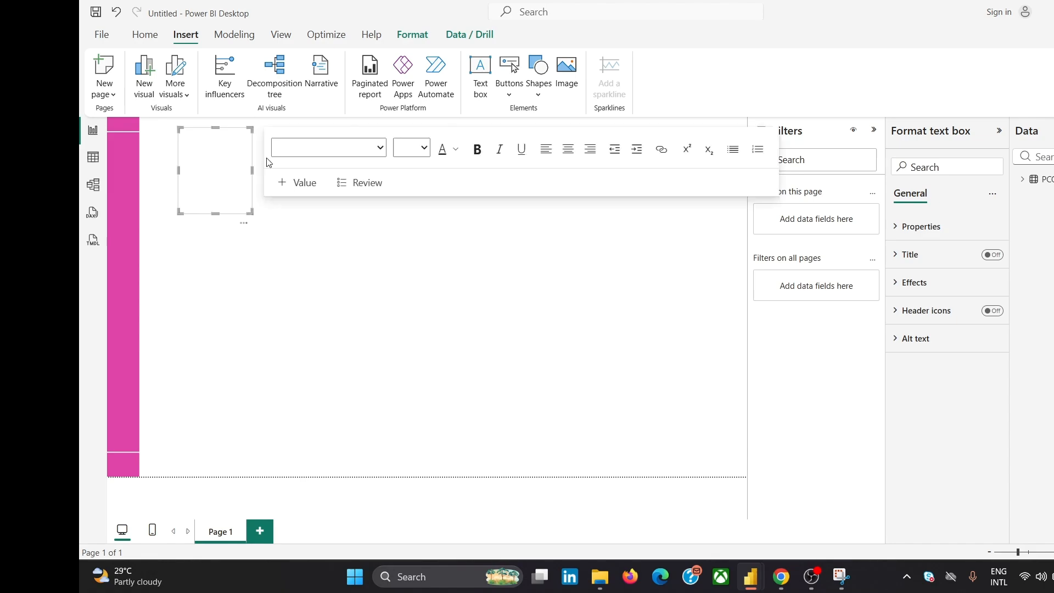
left_click_drag(251, 167, 379, 170)
left_click(290, 169)
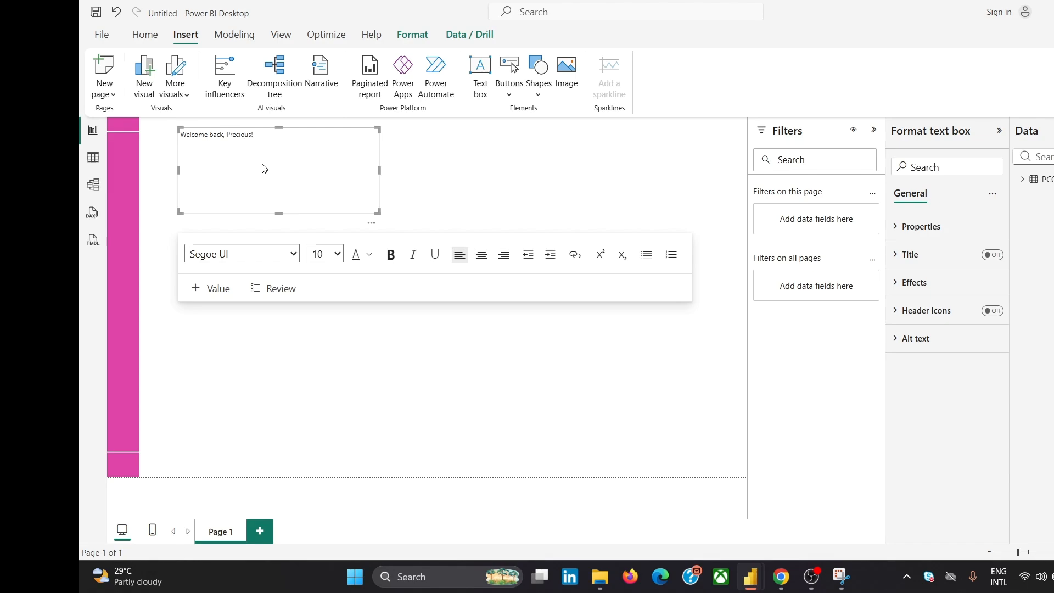
- Format the greeting text in Cambria, size 28, bold
key("ctrl+a")
left_click(244, 258)
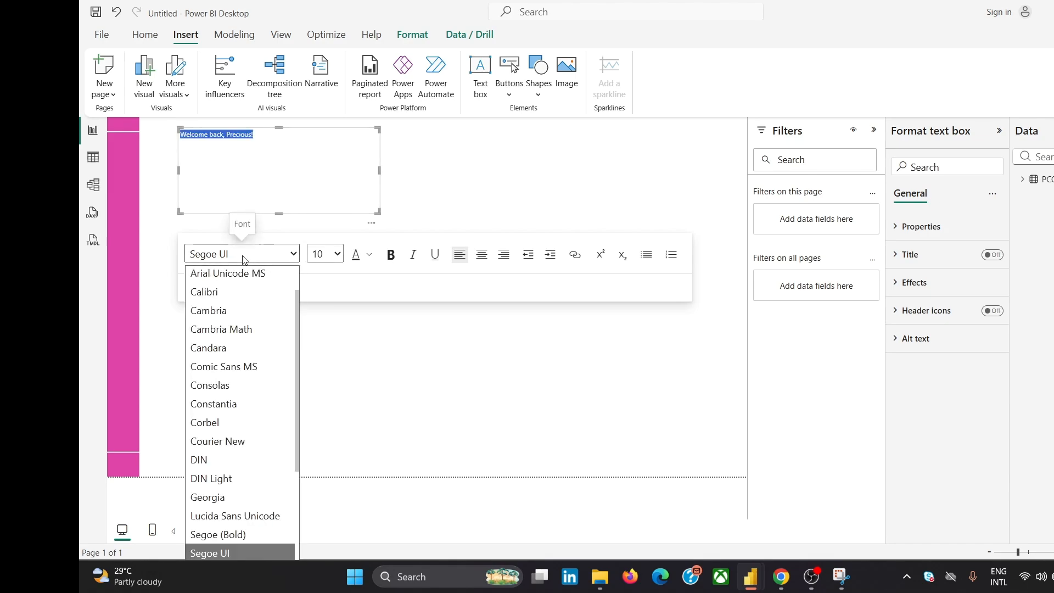
left_click(246, 314)
left_click(329, 254)
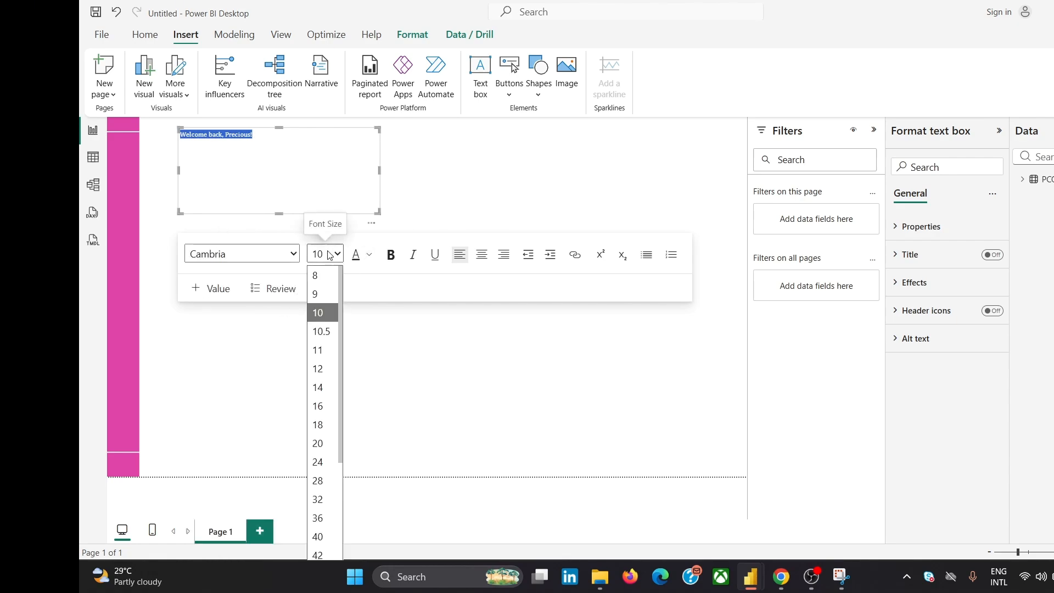
left_click(319, 462)
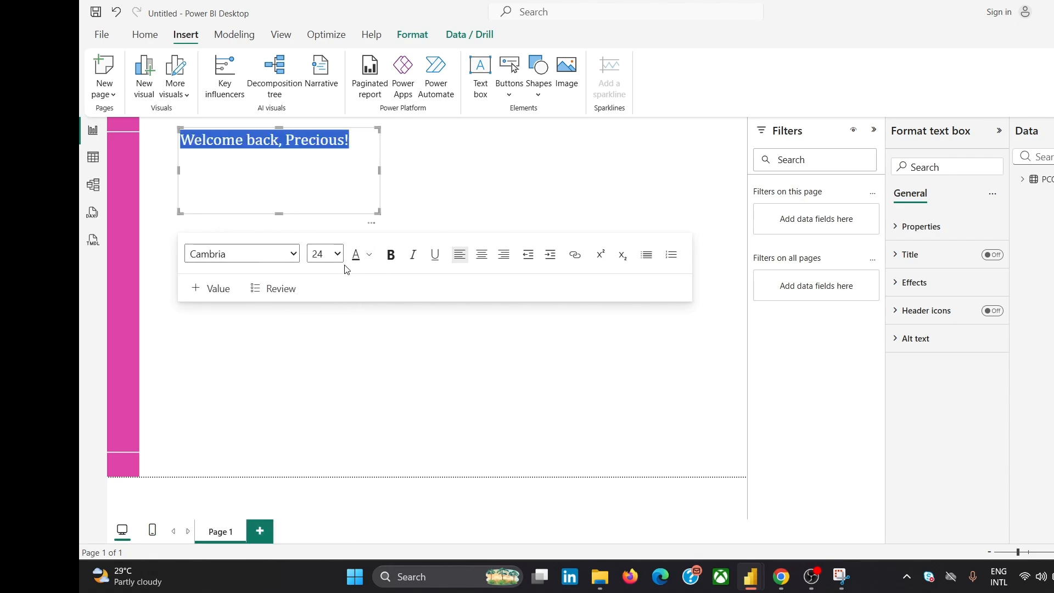
left_click(337, 253)
left_click(318, 480)
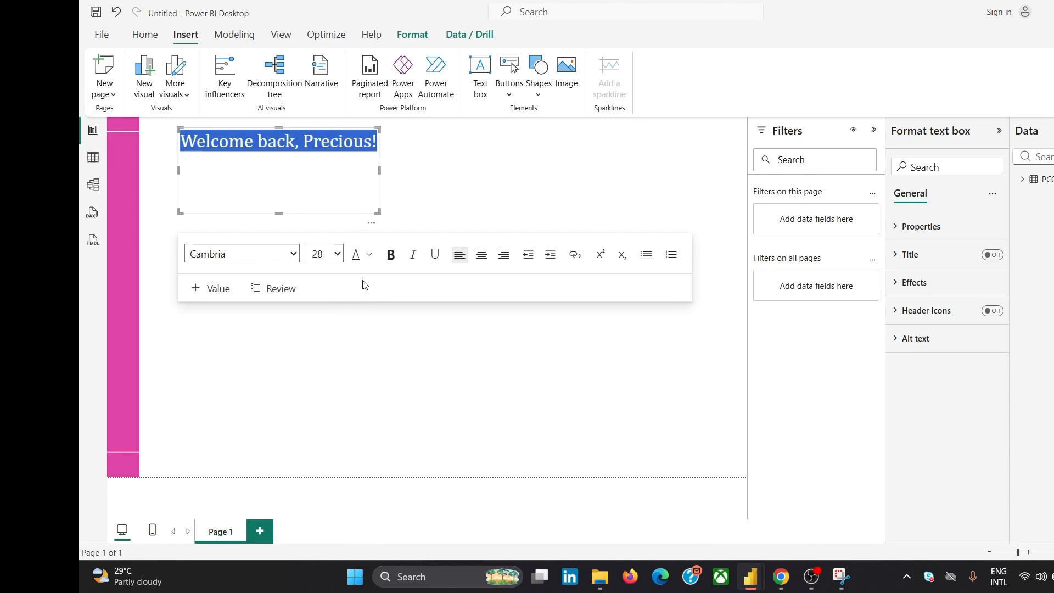
left_click(337, 254)
left_click(319, 442)
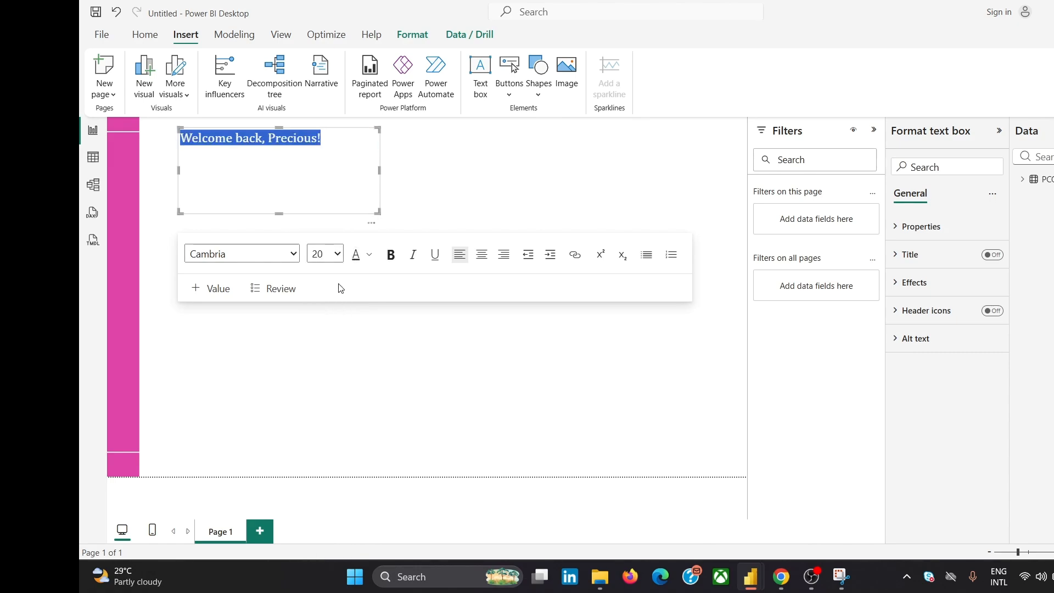
left_click(337, 254)
left_click(334, 481)
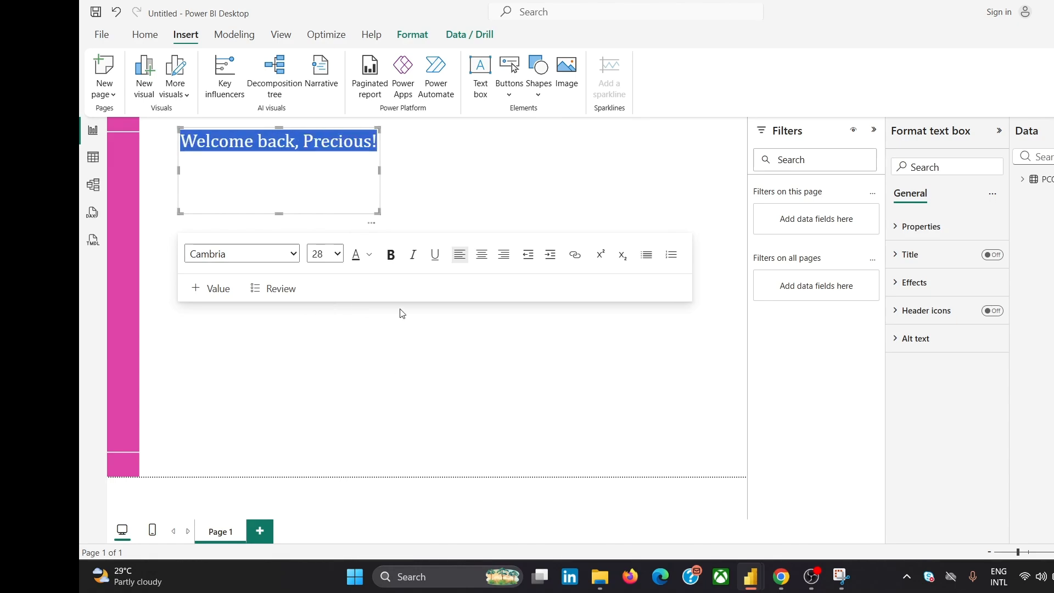
left_click(391, 255)
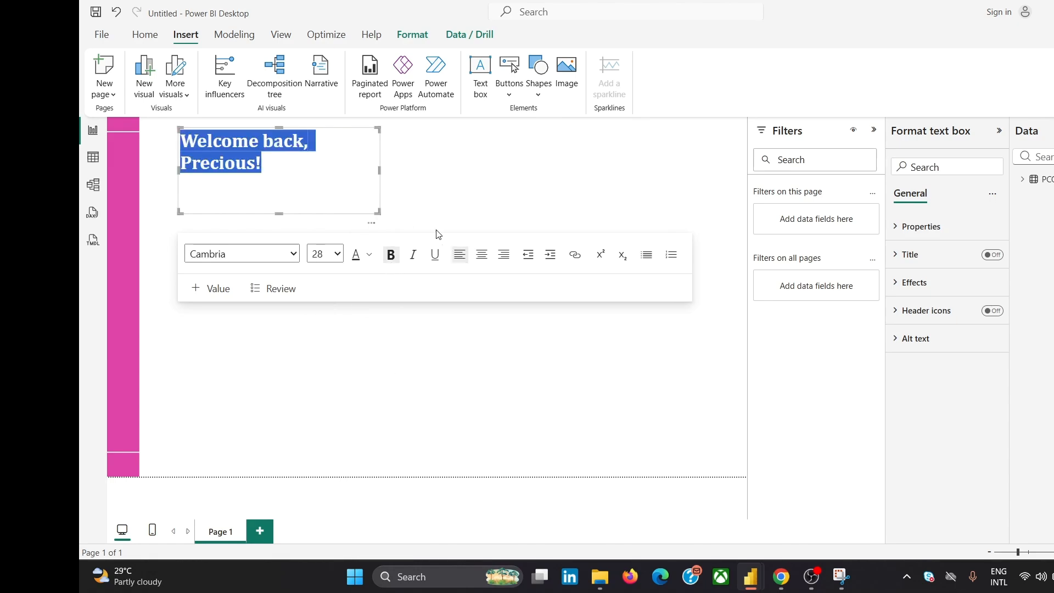
- Add a Q&A visual beside the greeting and move it down to the lower middle of the report page
double_click(464, 197)
left_click(255, 162)
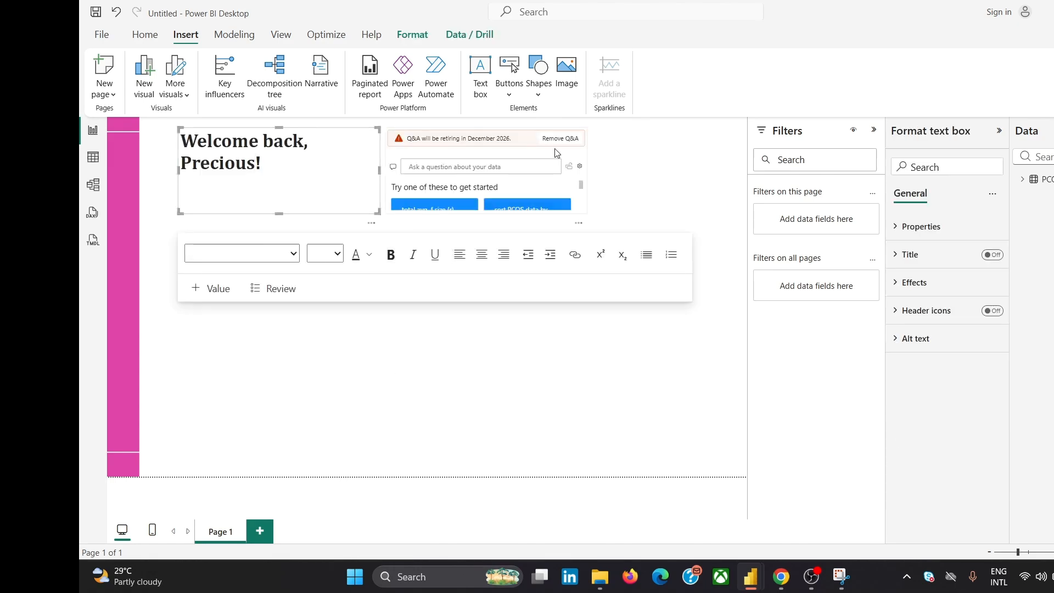
left_click(611, 203)
left_click_drag(560, 161, 593, 344)
- Resize the greeting text box to fit its text on a single line and shift it slightly down
left_click(266, 173)
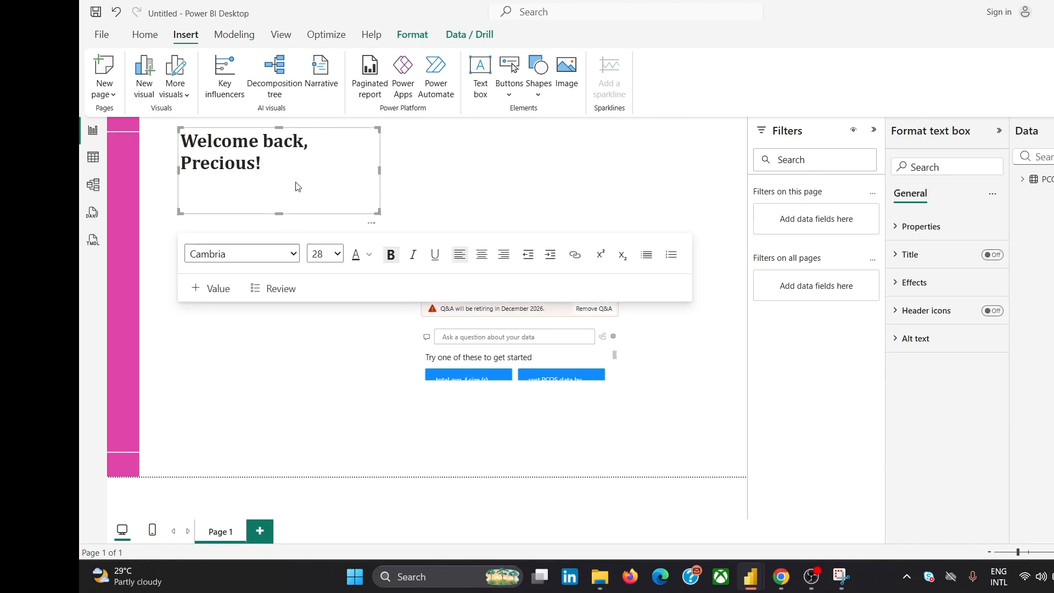
left_click_drag(380, 170, 450, 184)
left_click(515, 187)
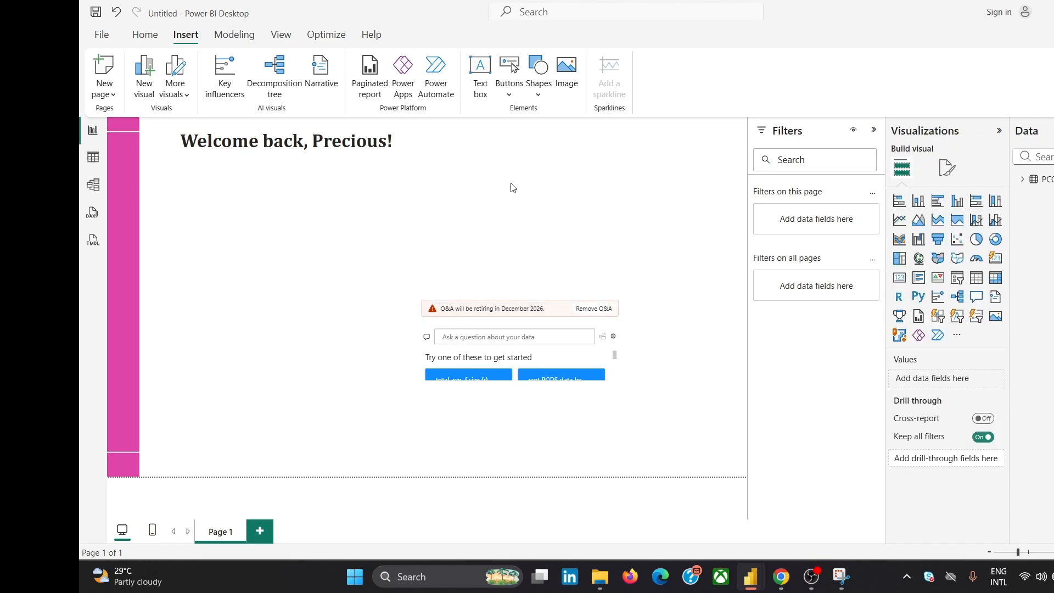
left_click(358, 208)
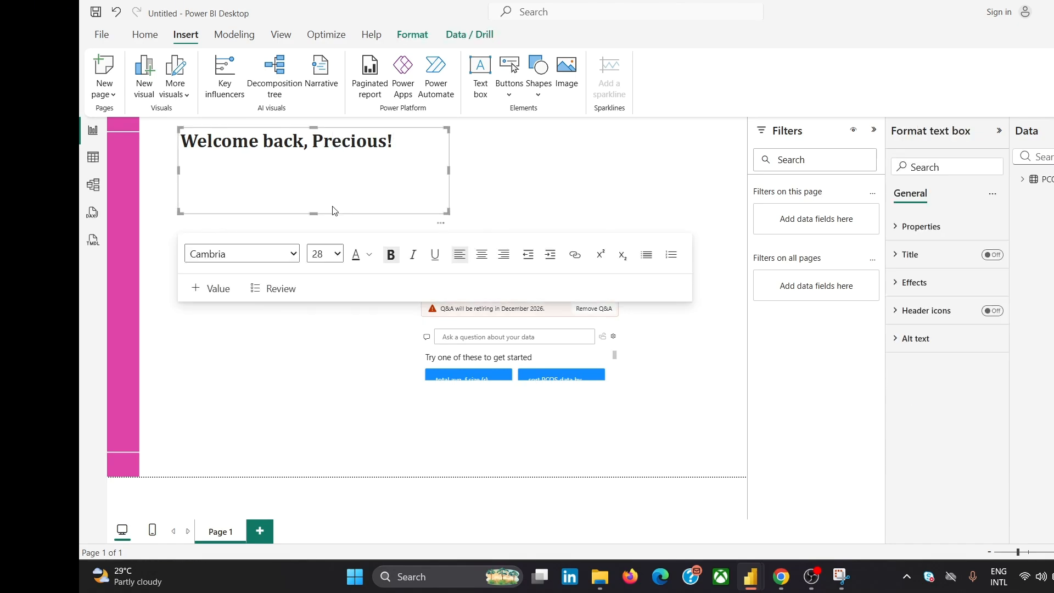
left_click_drag(314, 214, 320, 177)
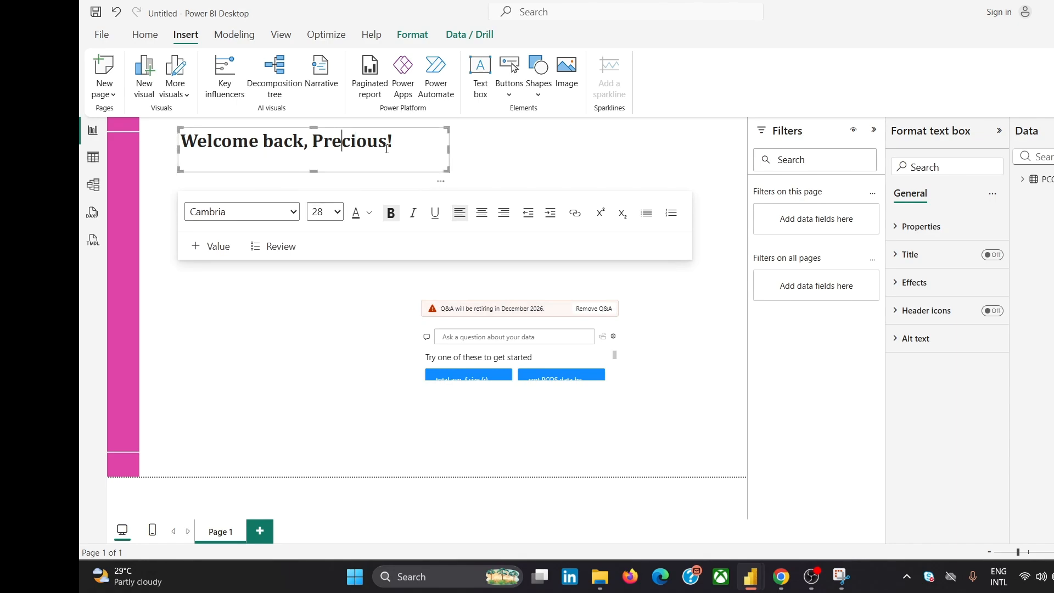
left_click_drag(440, 186, 431, 209)
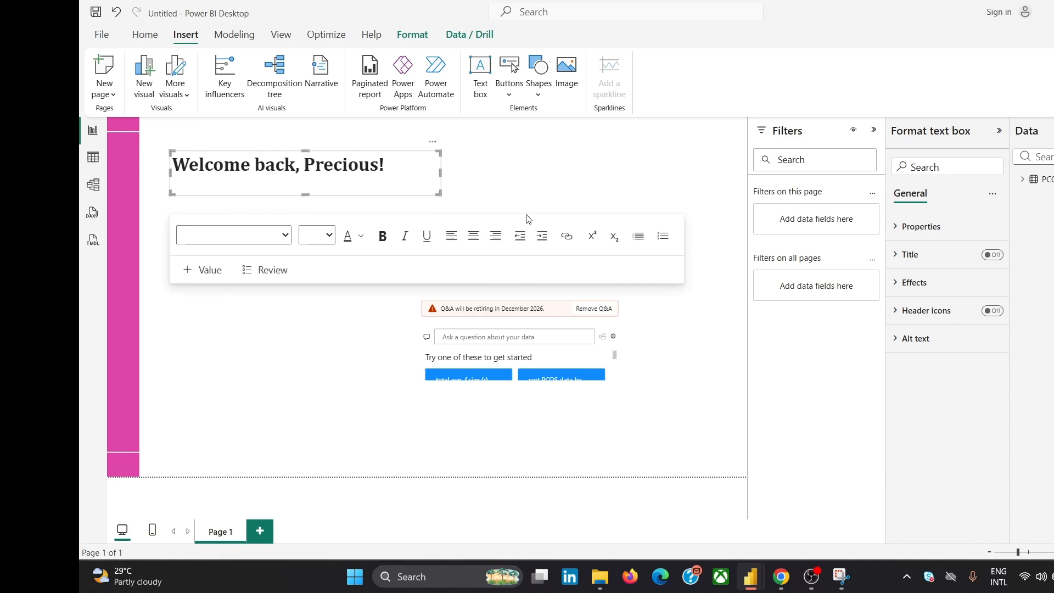
- Remove the Q&A visual from the report page
left_click(493, 208)
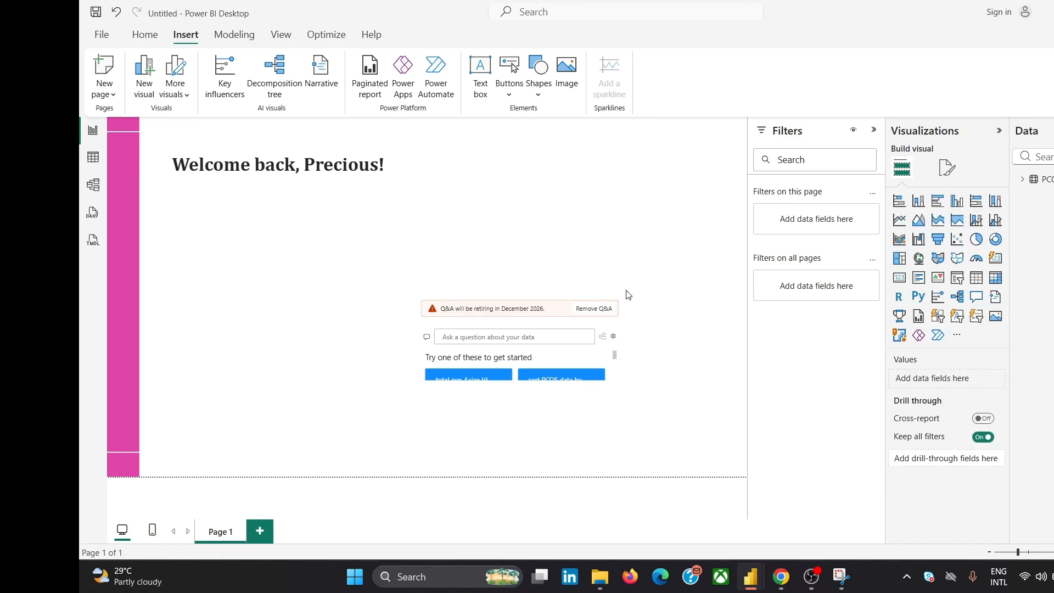
left_click(601, 300)
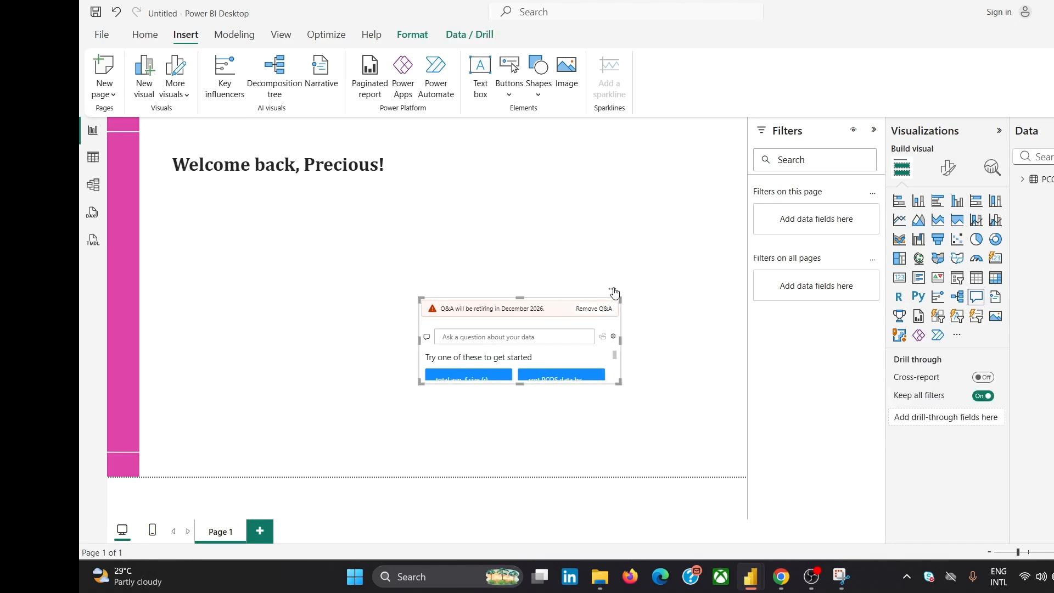
left_click(612, 289)
left_click(654, 305)
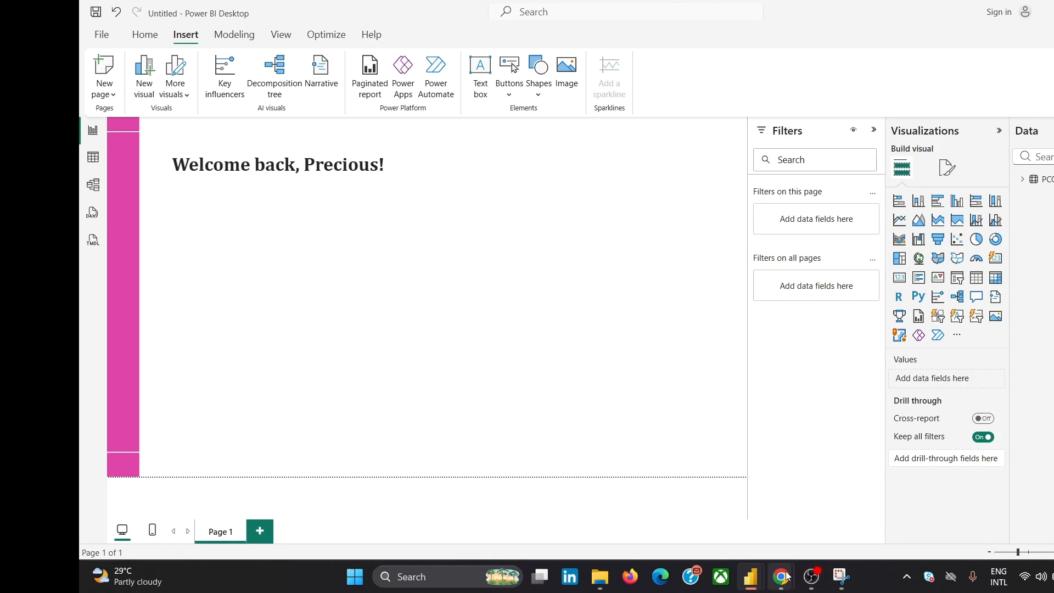
- Capitalize the word "Back" in the greeting text
mouse_move(781, 576)
mouse_move(837, 536)
left_click_drag(264, 163, 257, 164)
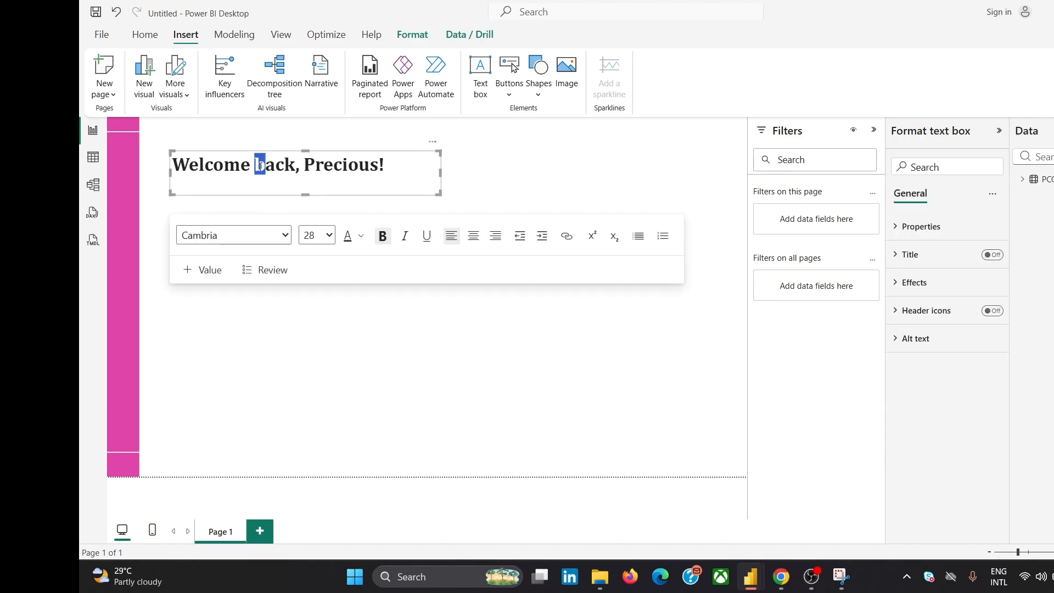
type("B")
left_click(472, 174)
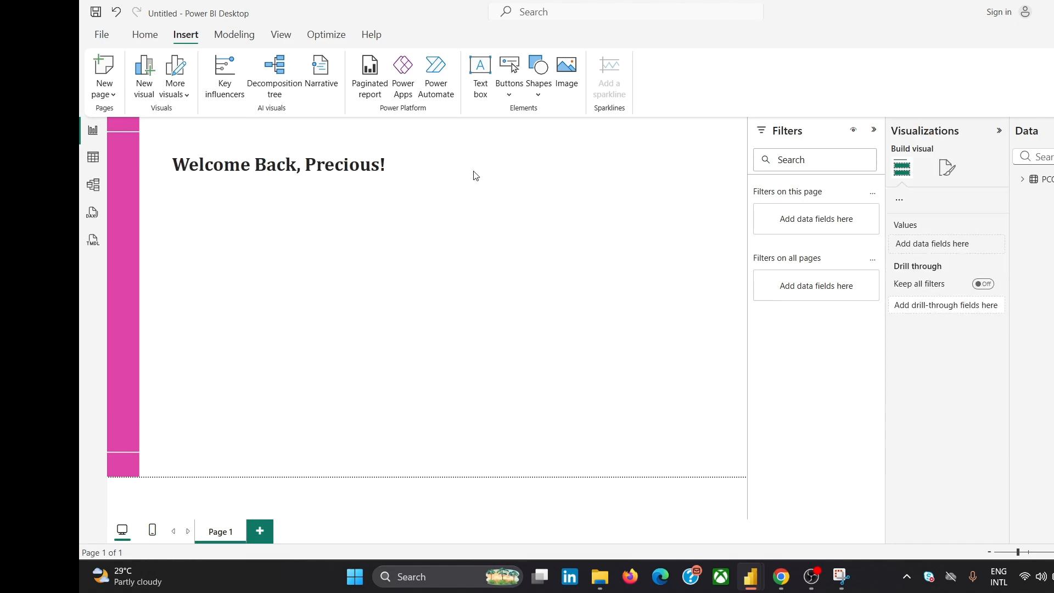
- Colour the whole greeting text in the same pink as the sidebar
left_click(338, 175)
key("ctrl+a")
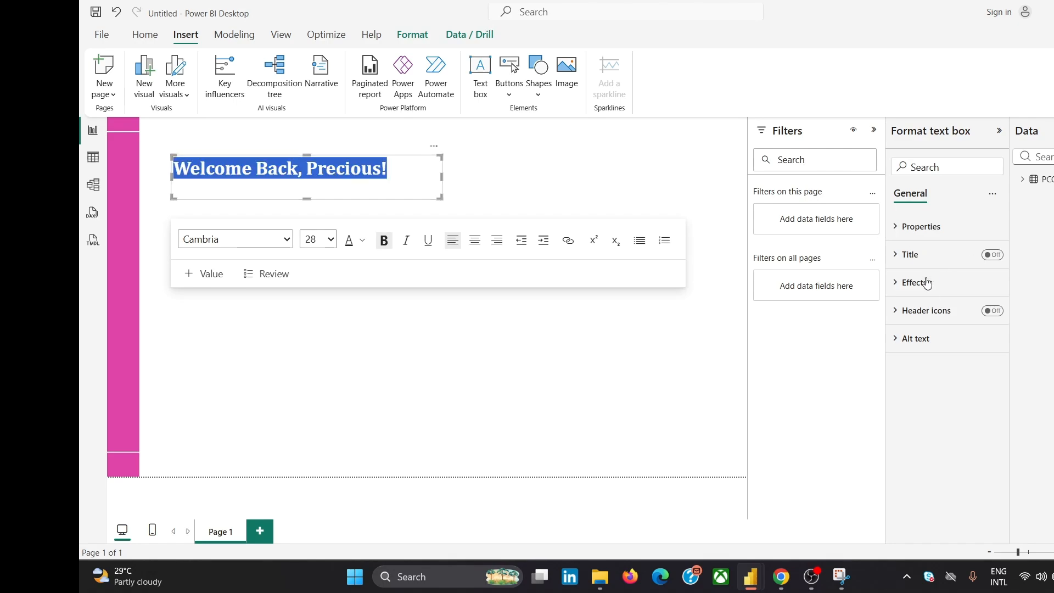
left_click(361, 242)
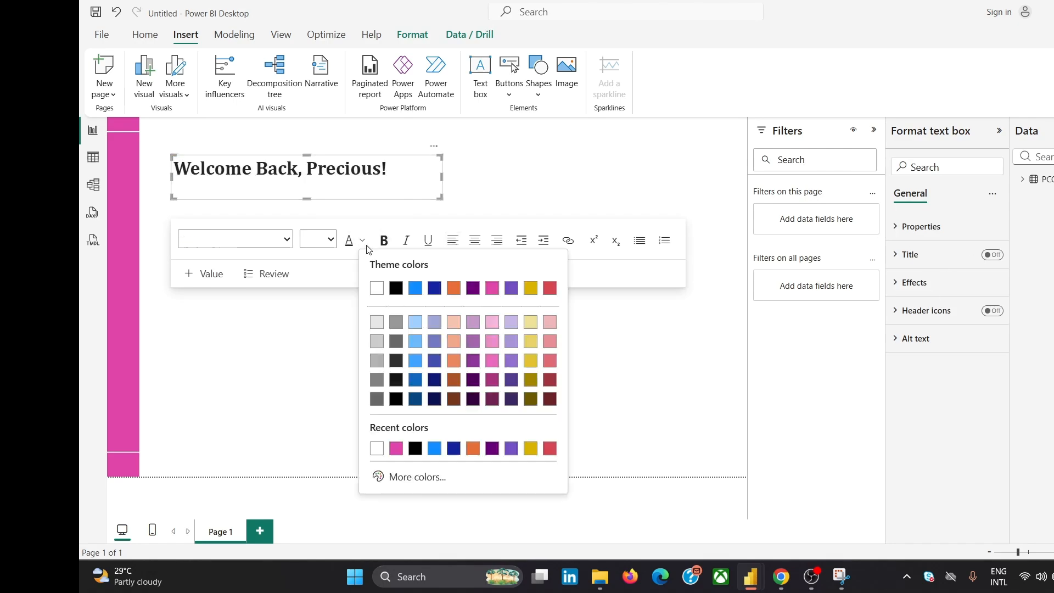
left_click(395, 448)
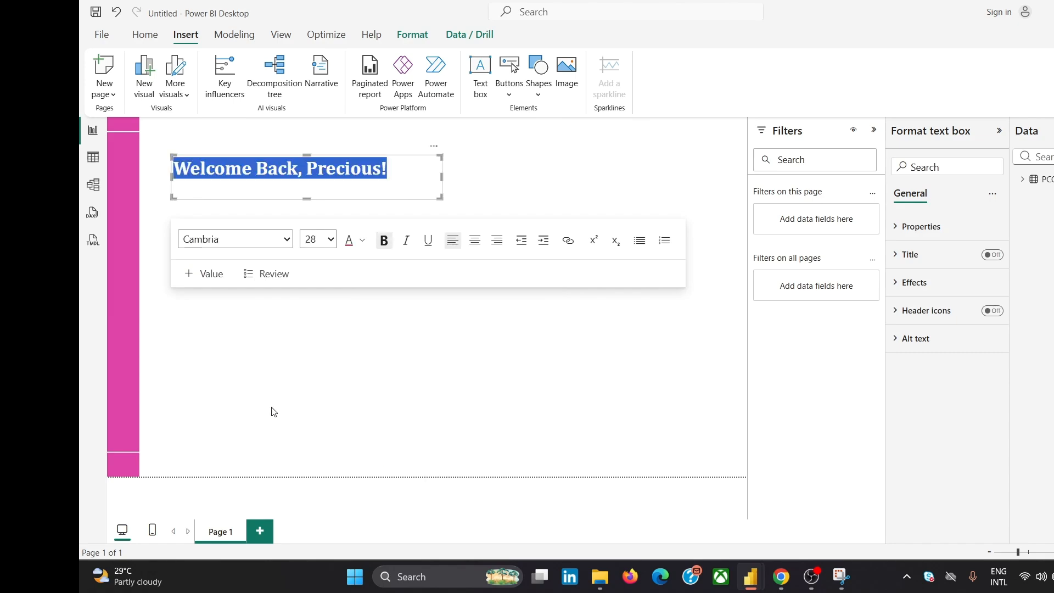
left_click(272, 410)
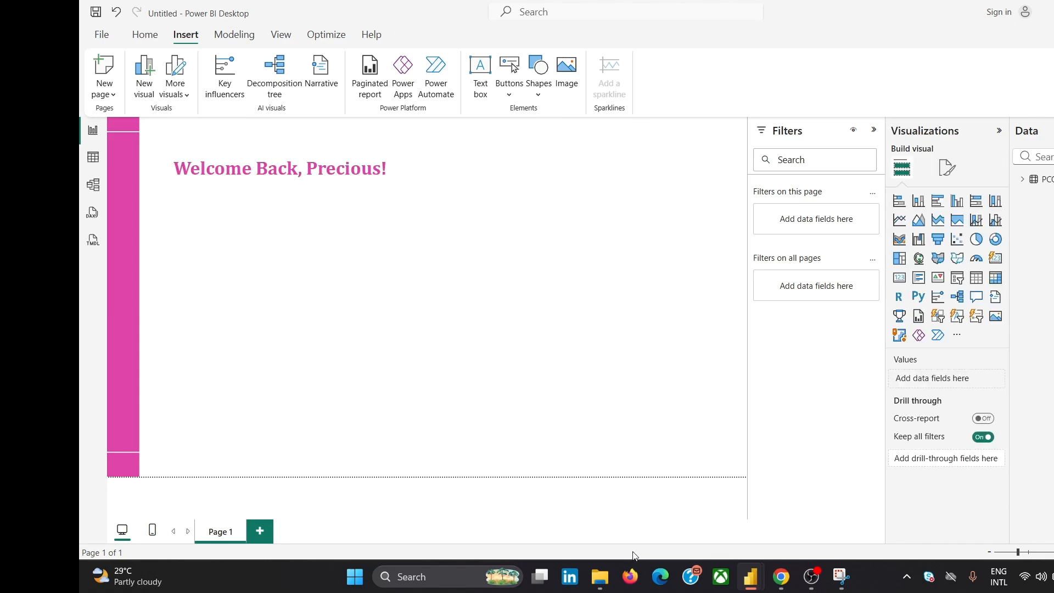
- Reduce the height of the greeting text box to about 67 so it fits closely around the text
mouse_move(781, 576)
left_click(834, 516)
left_click(276, 198)
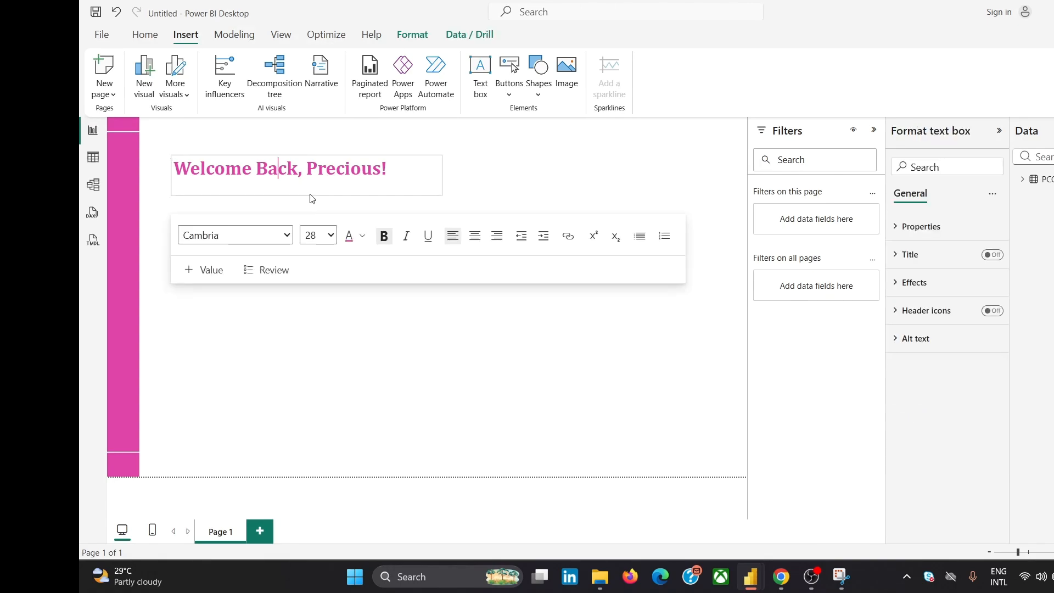
left_click(231, 360)
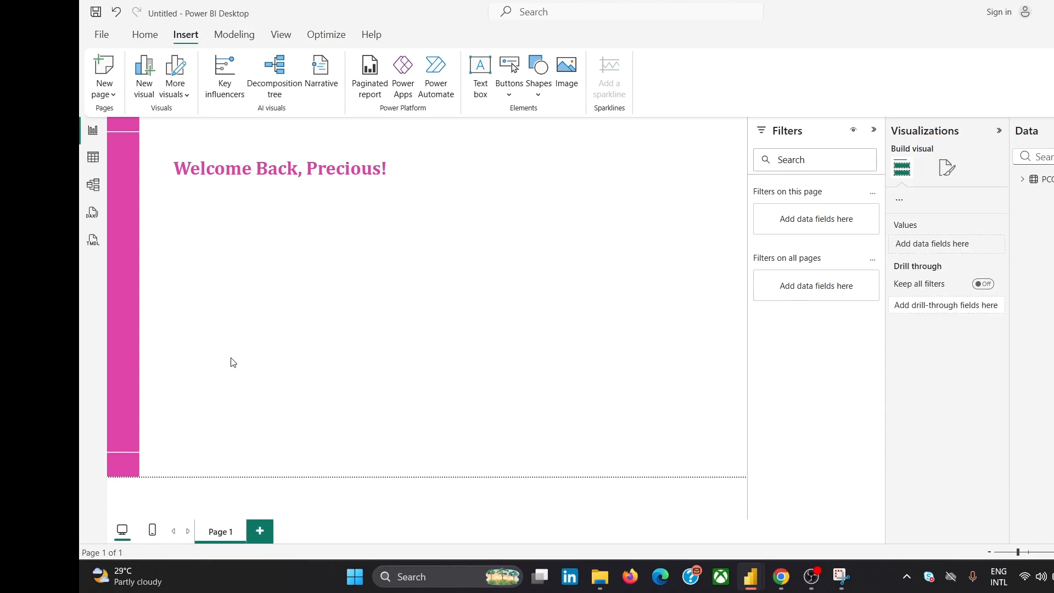
left_click(314, 188)
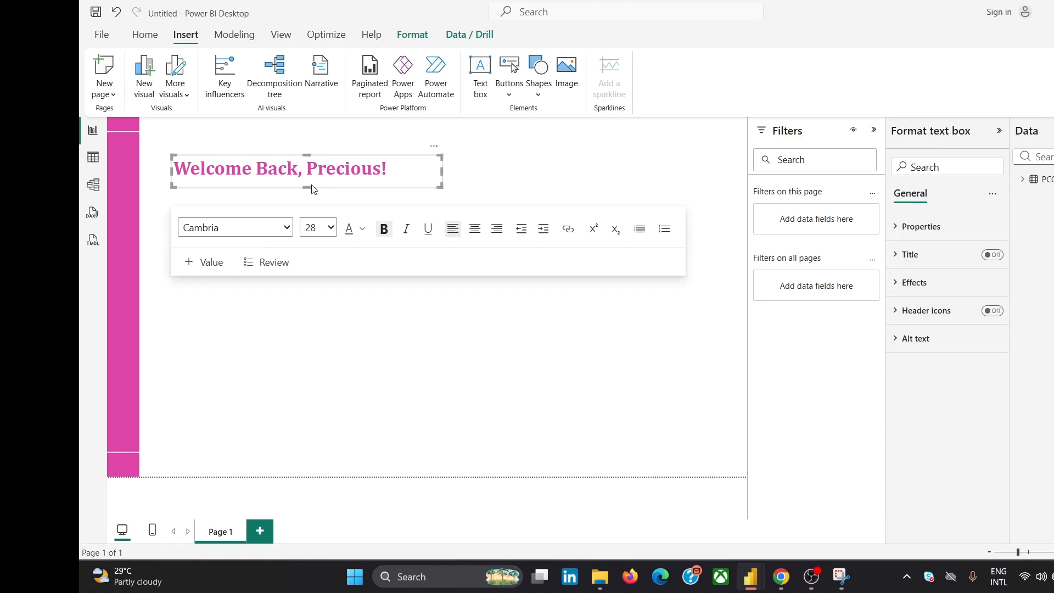
left_click(918, 320)
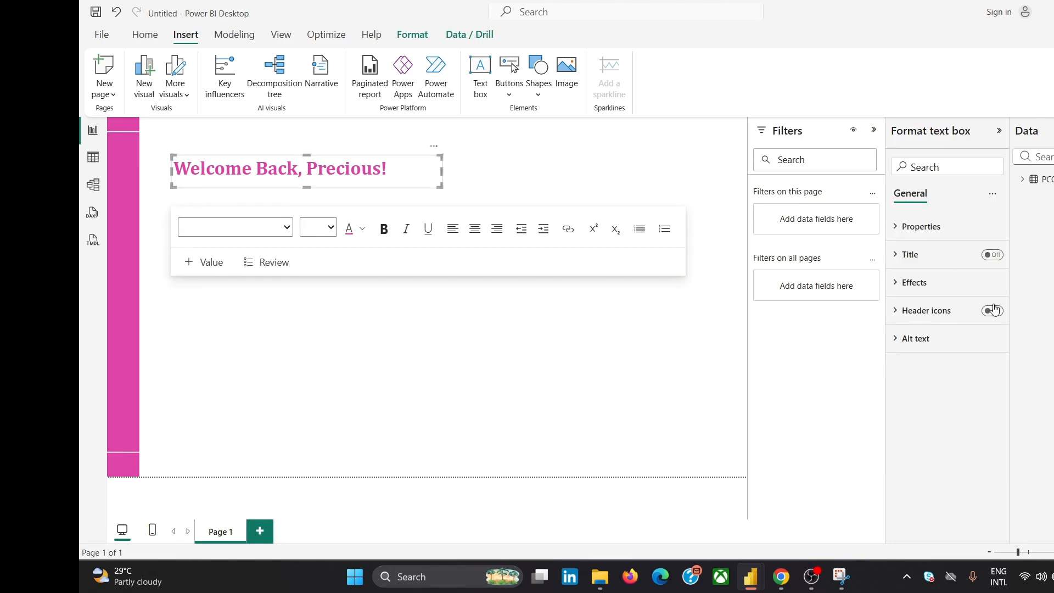
left_click(420, 326)
left_click(257, 163)
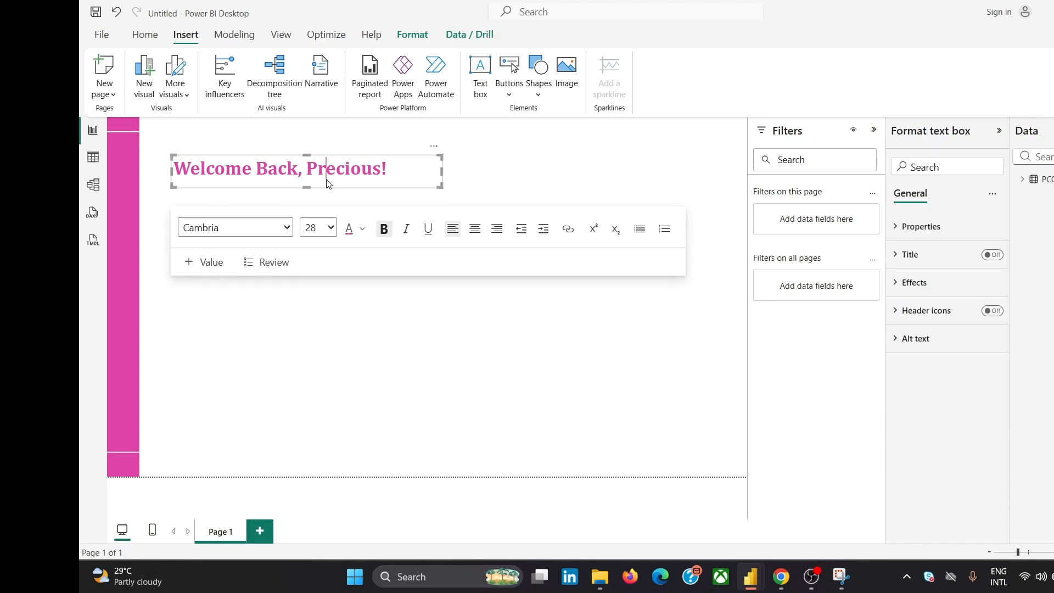
left_click(991, 310)
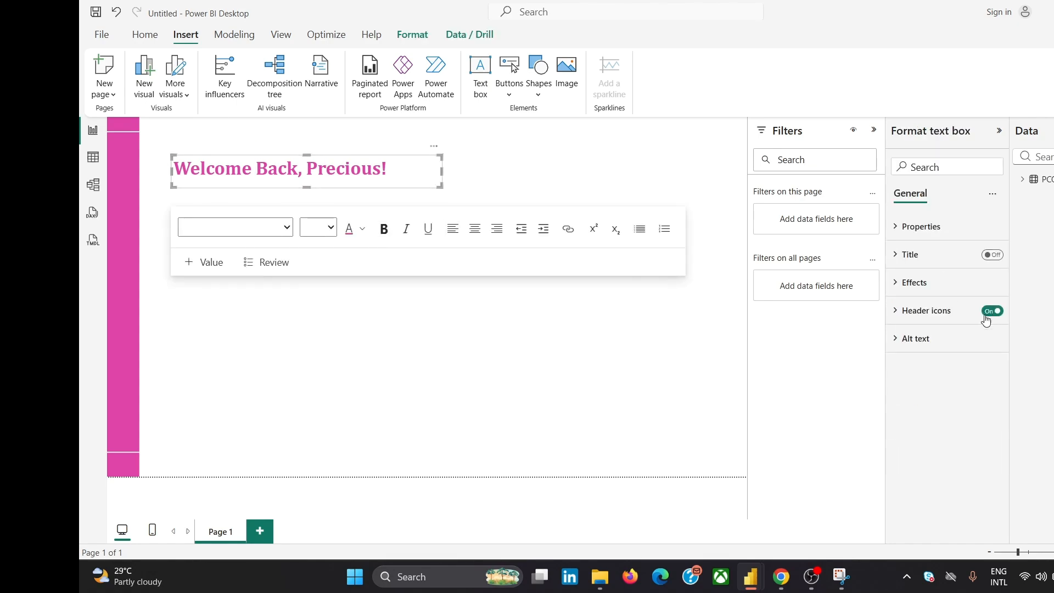
left_click(653, 329)
left_click(415, 170)
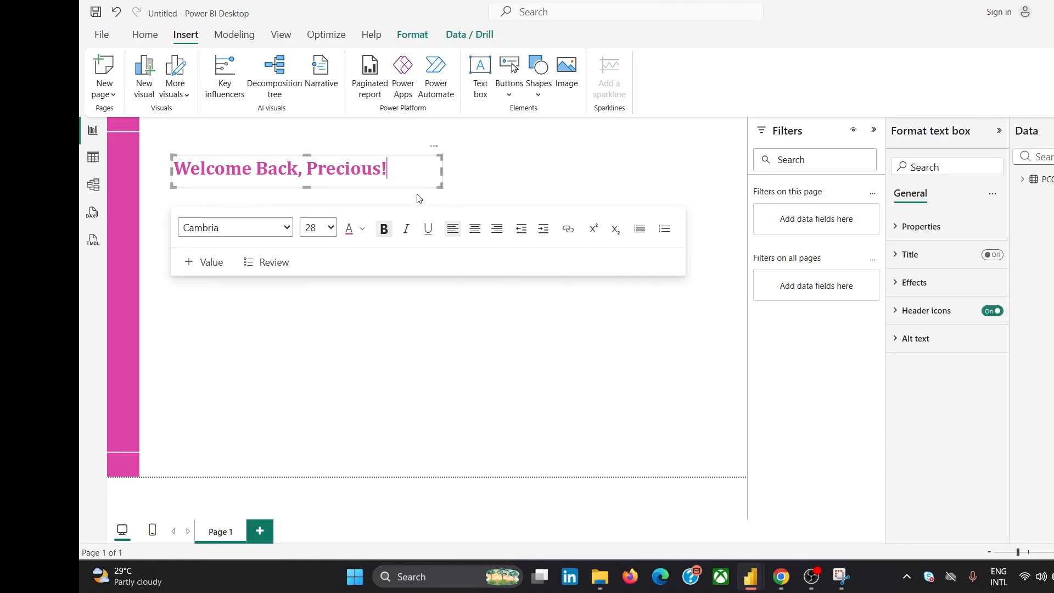
left_click(992, 311)
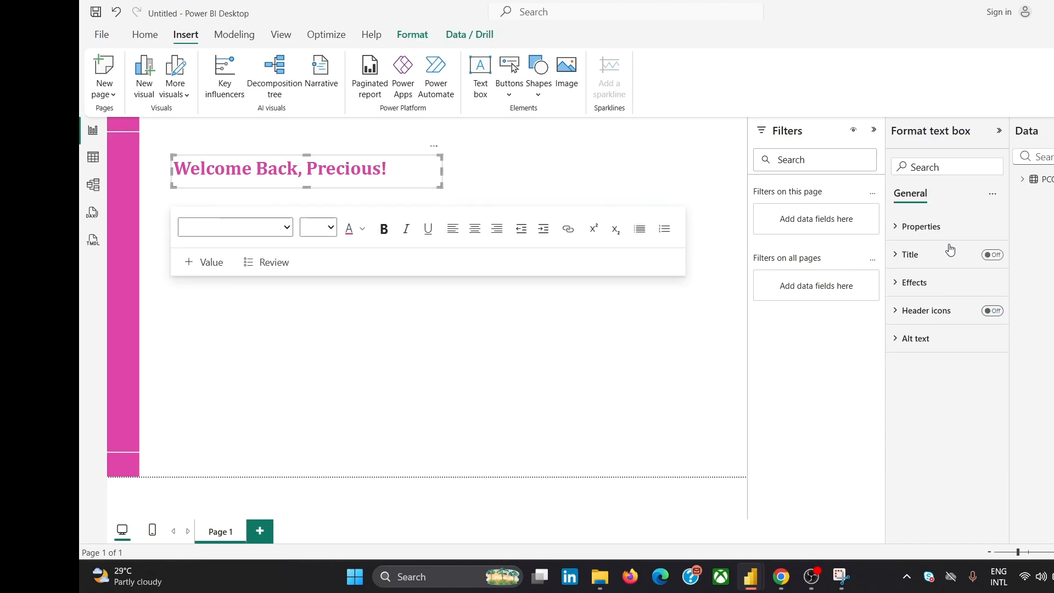
- Turn on the visual border effect for the greeting text box
left_click(927, 229)
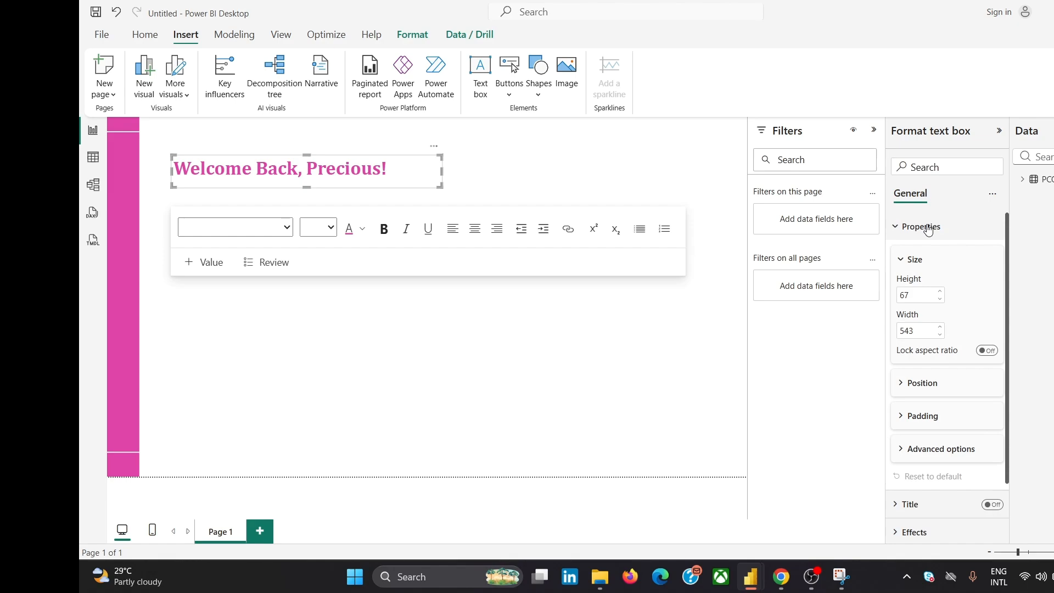
left_click(927, 228)
left_click(931, 255)
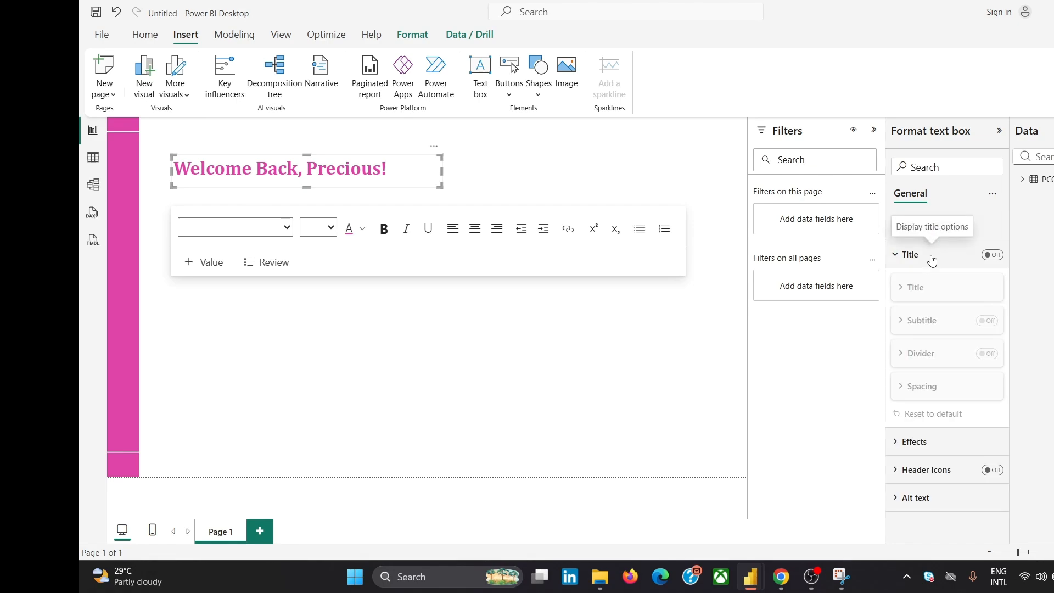
left_click(931, 258)
left_click(923, 283)
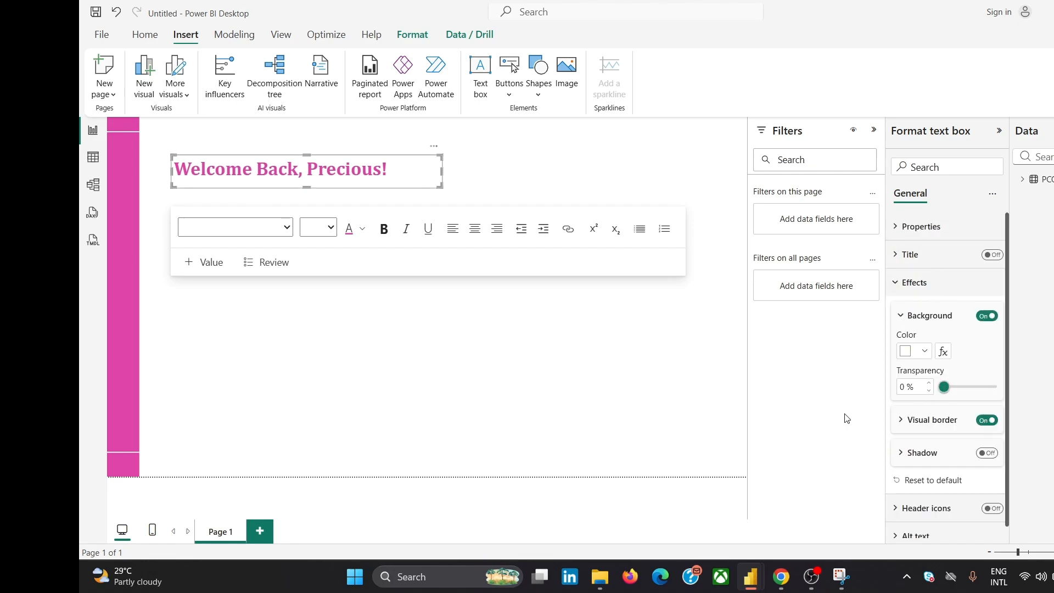
left_click(545, 317)
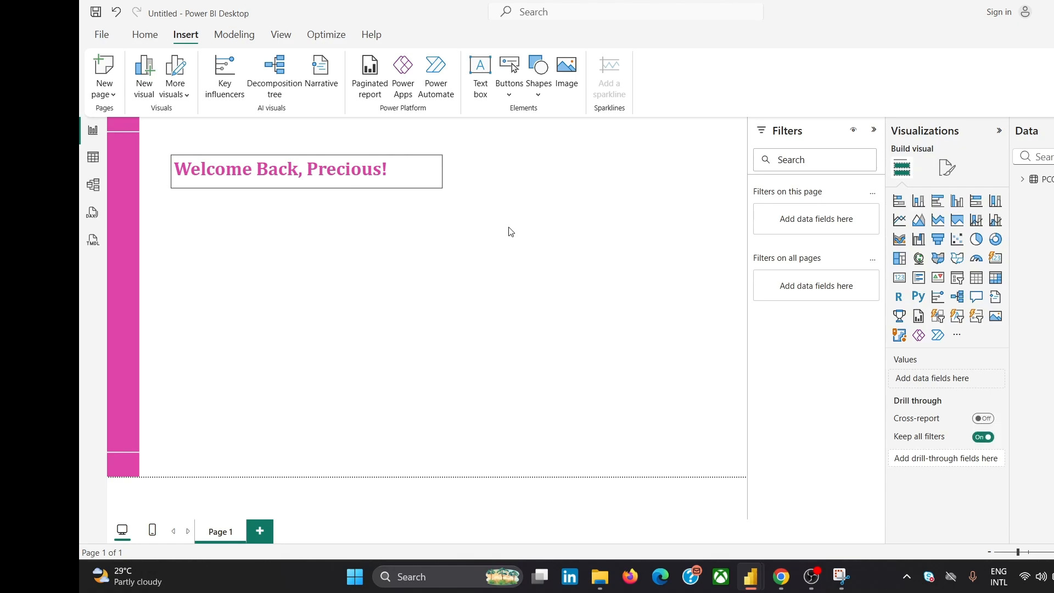
- Check the reference dashboard image in Chrome and, back in Power BI, set the greeting text box's visual border colour to white
mouse_move(781, 576)
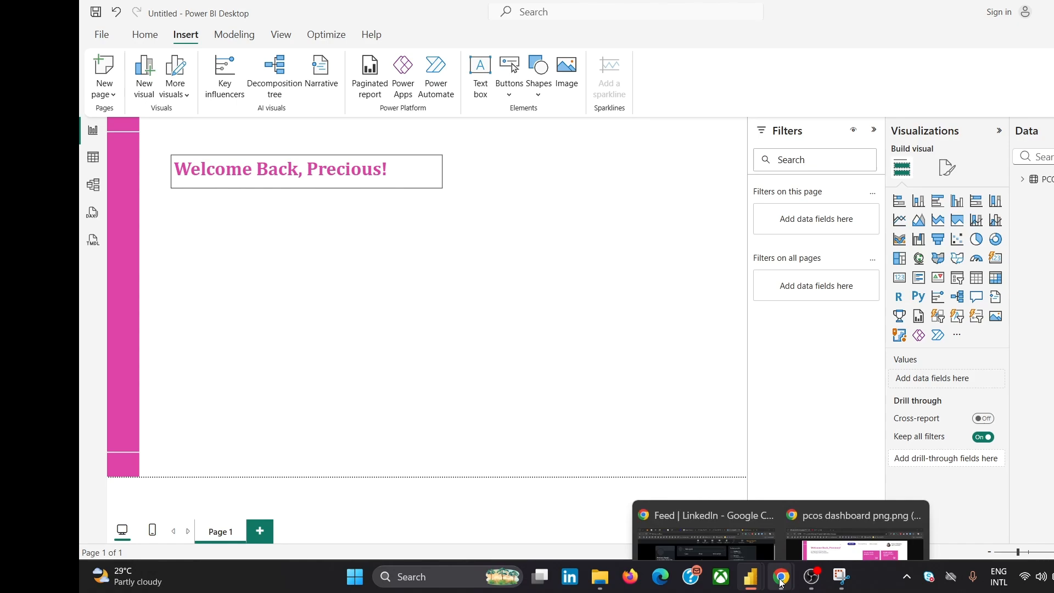
left_click(831, 542)
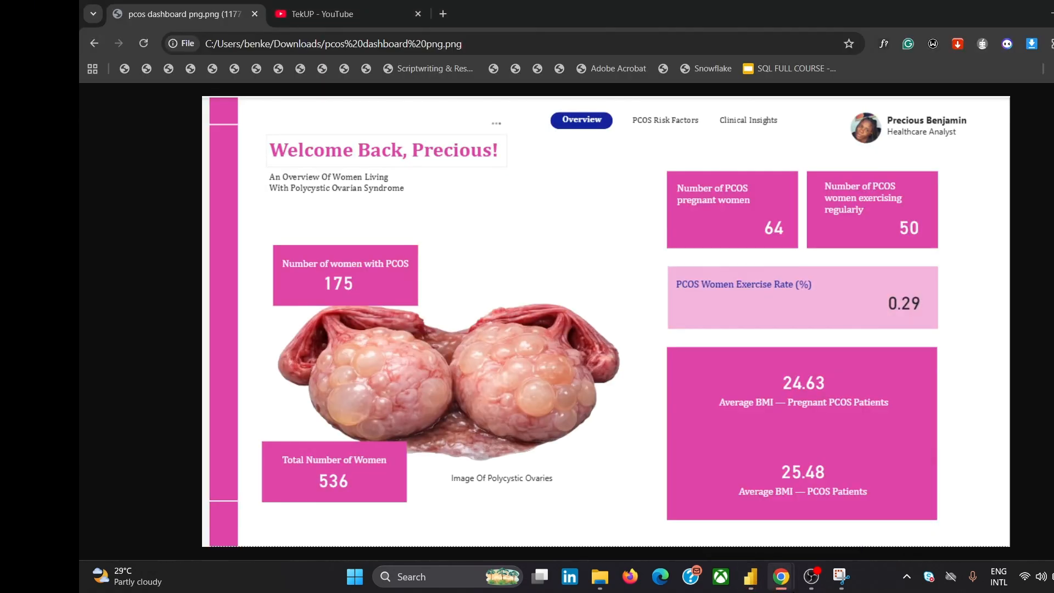
mouse_move(750, 577)
left_click(813, 508)
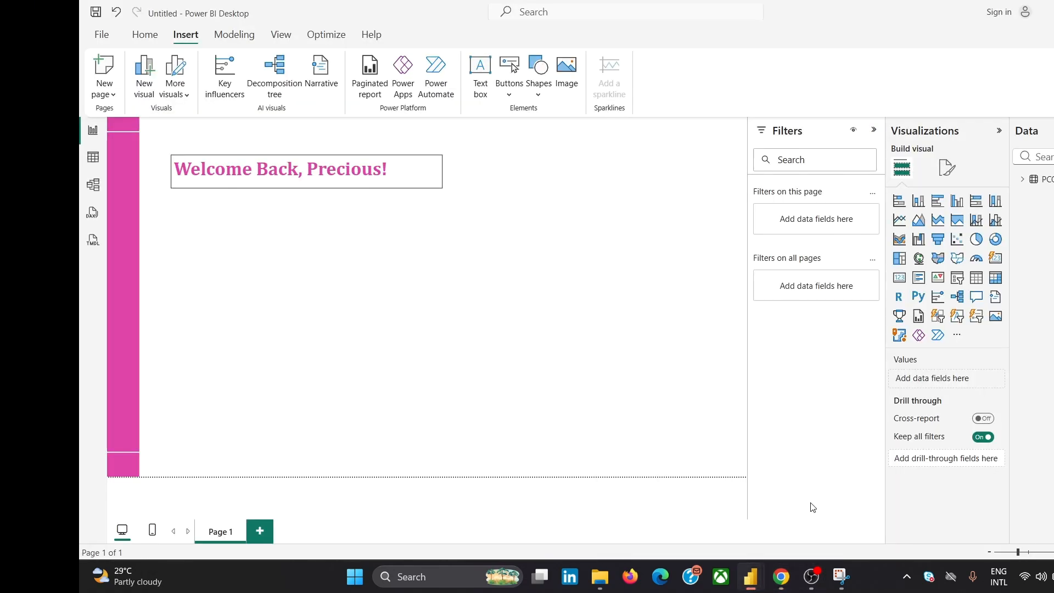
left_click(428, 175)
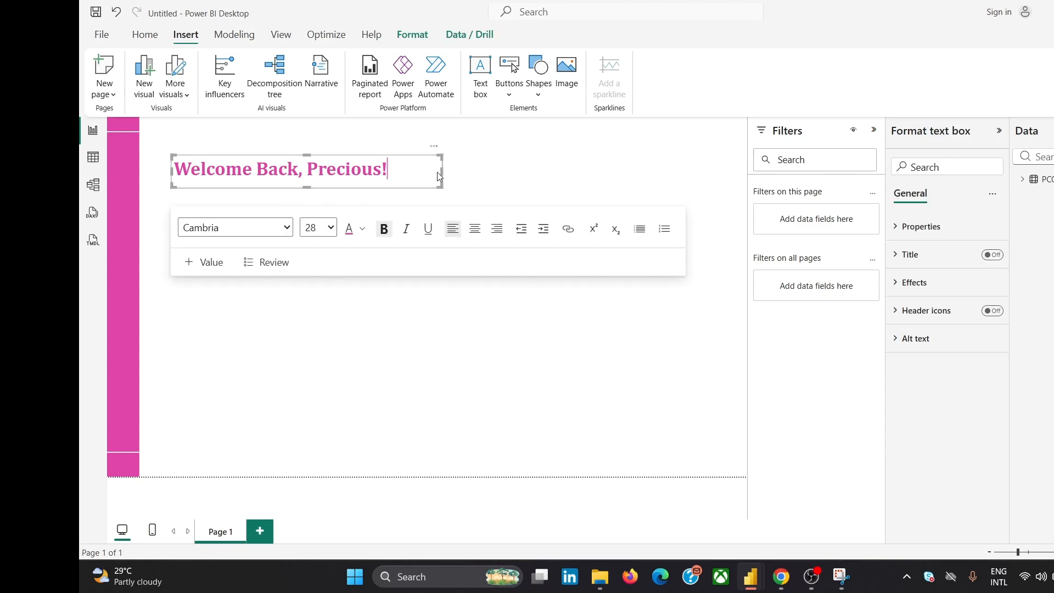
left_click(916, 284)
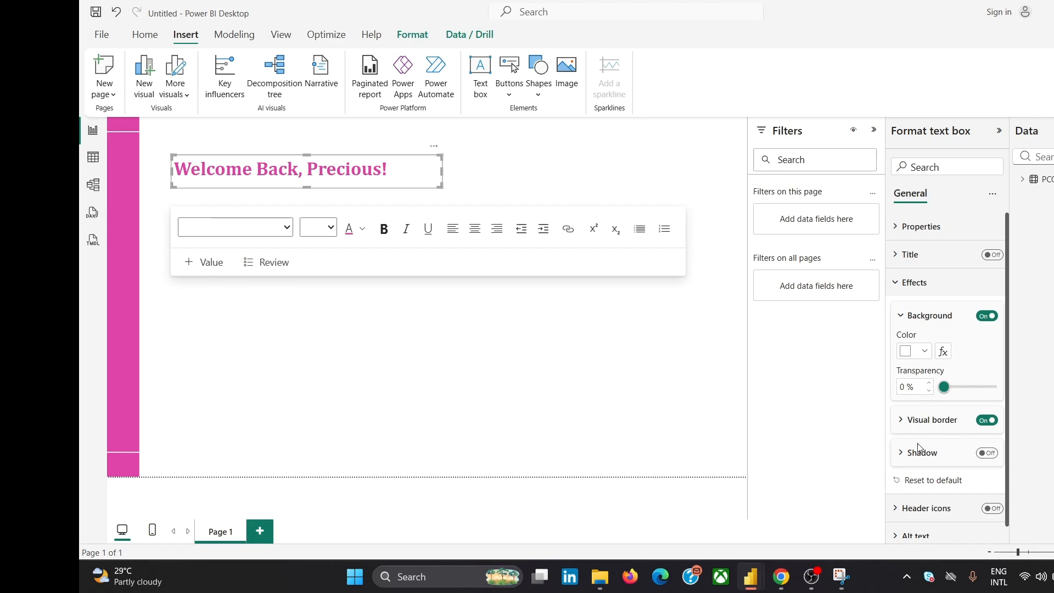
left_click(916, 423)
left_click(904, 456)
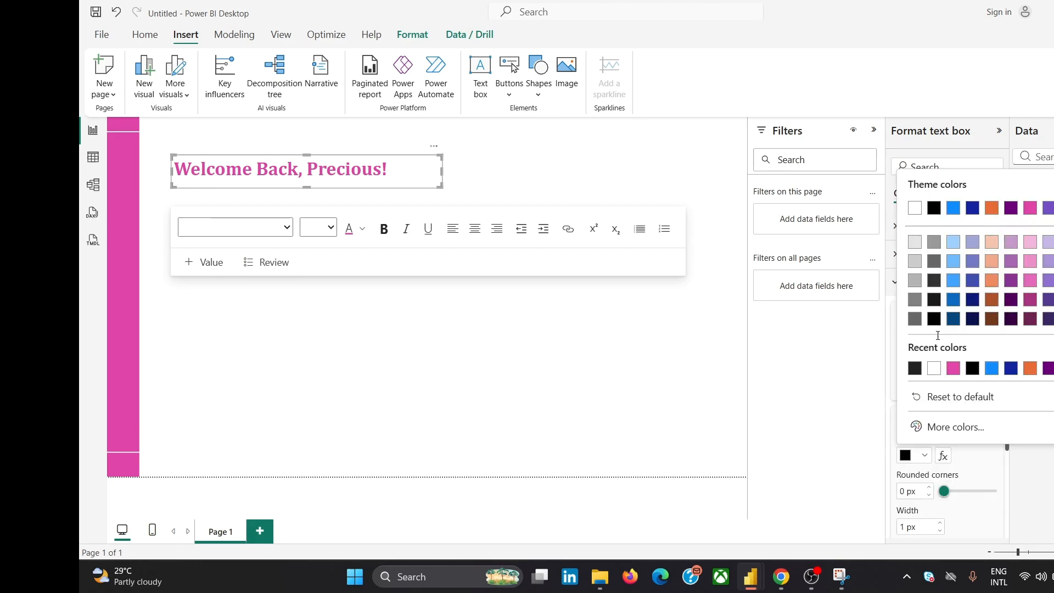
left_click(910, 215)
left_click(600, 409)
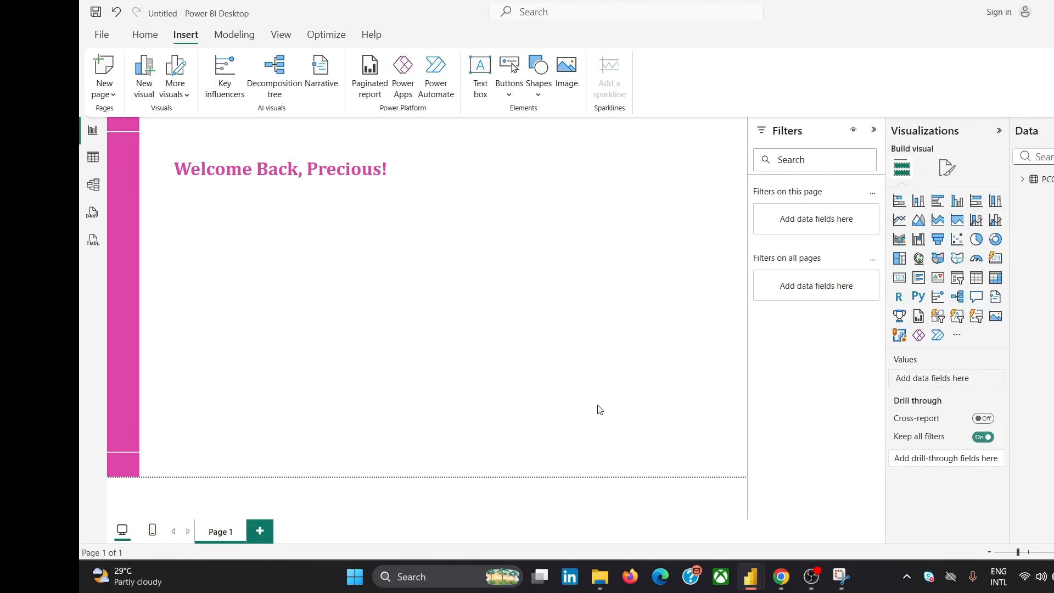
- Set the greeting text box's visual border colour to White, 10% darker
left_click(388, 188)
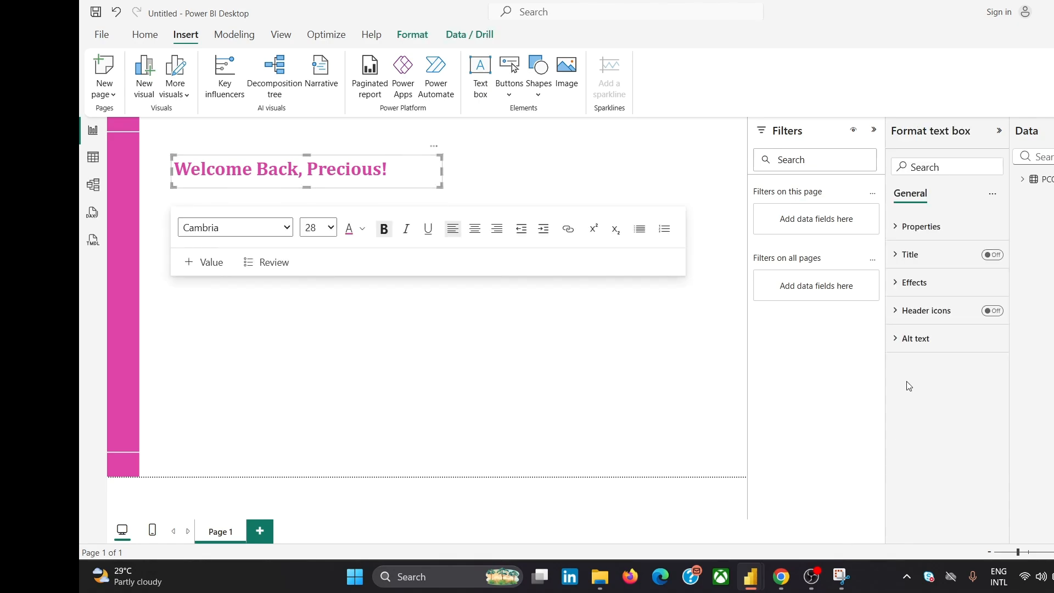
left_click(934, 294)
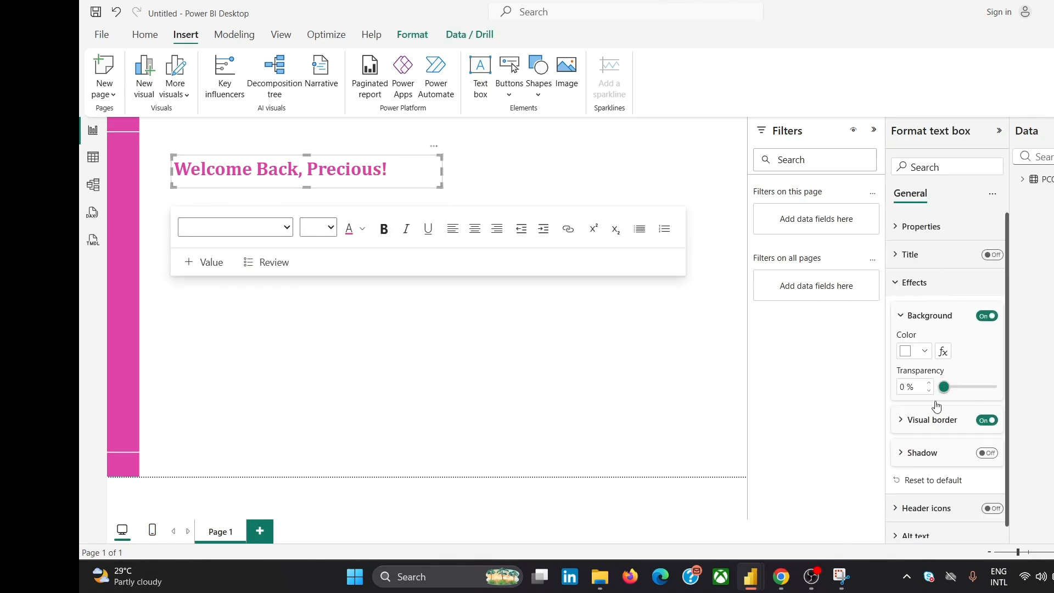
left_click(910, 283)
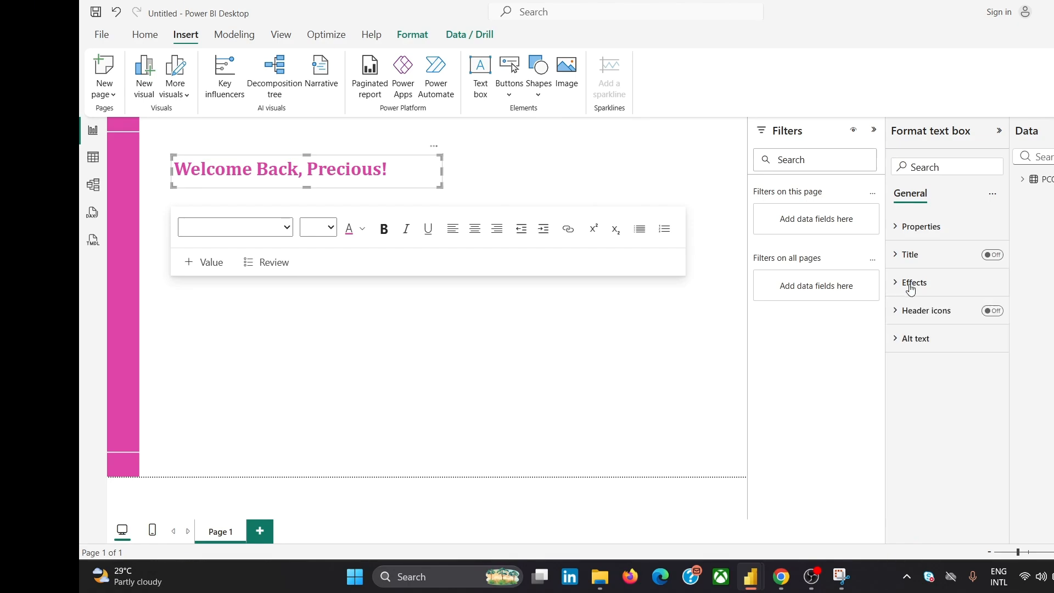
left_click(917, 228)
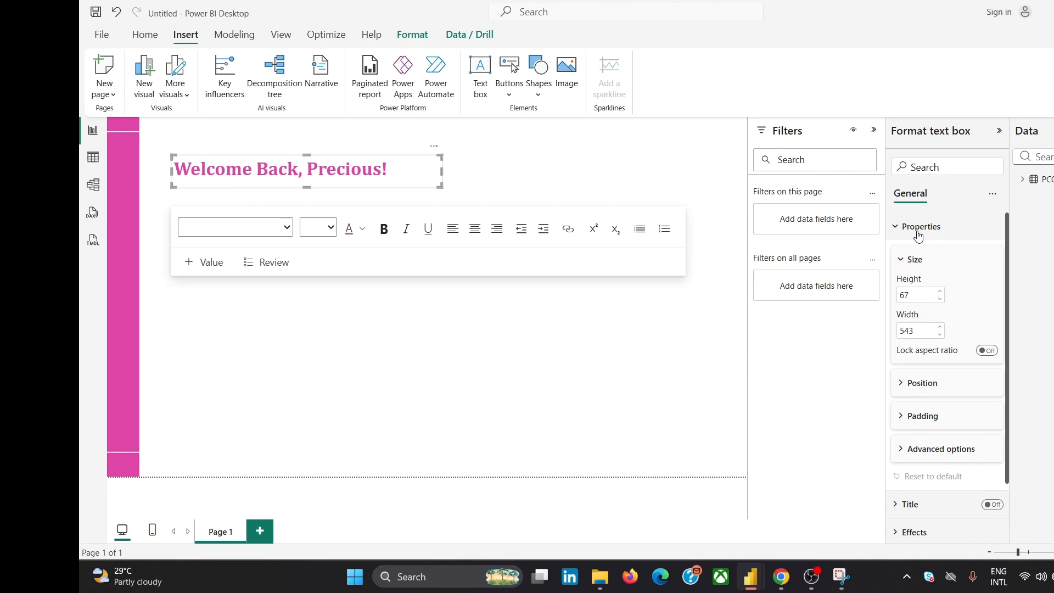
left_click(917, 233)
left_click(925, 282)
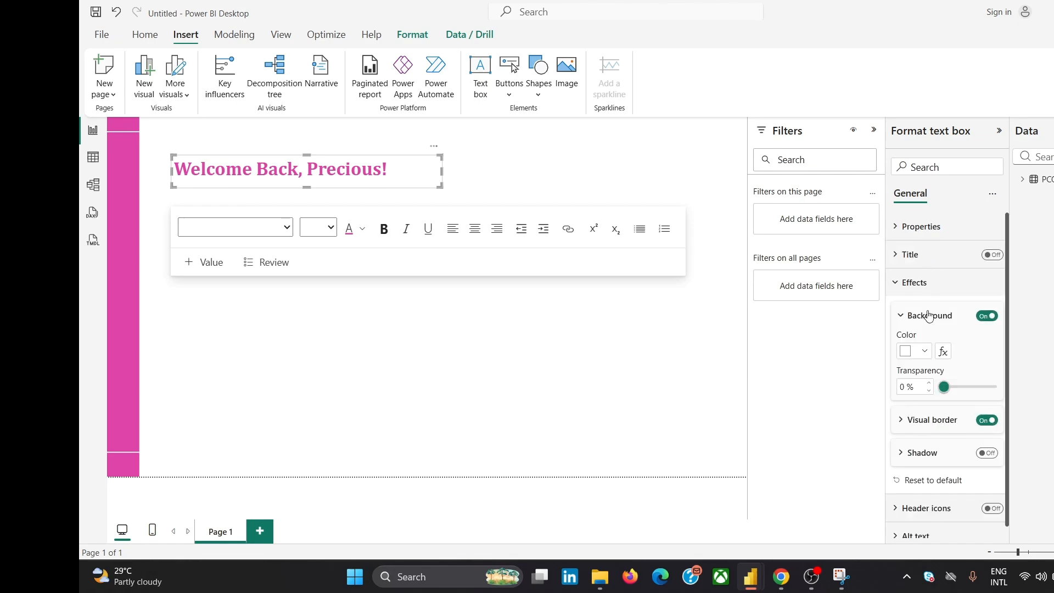
left_click(931, 419)
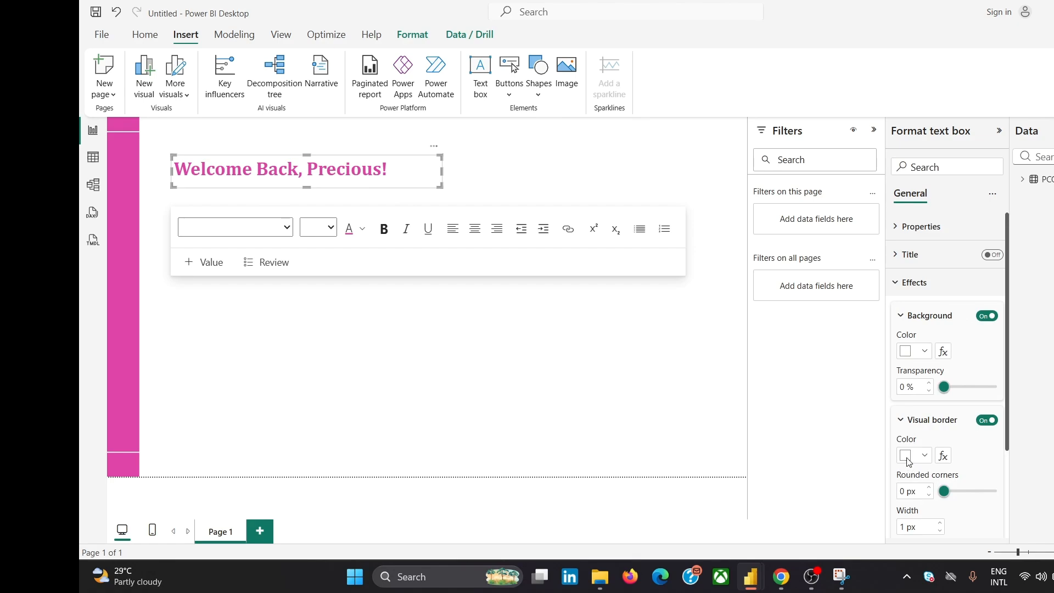
left_click(908, 461)
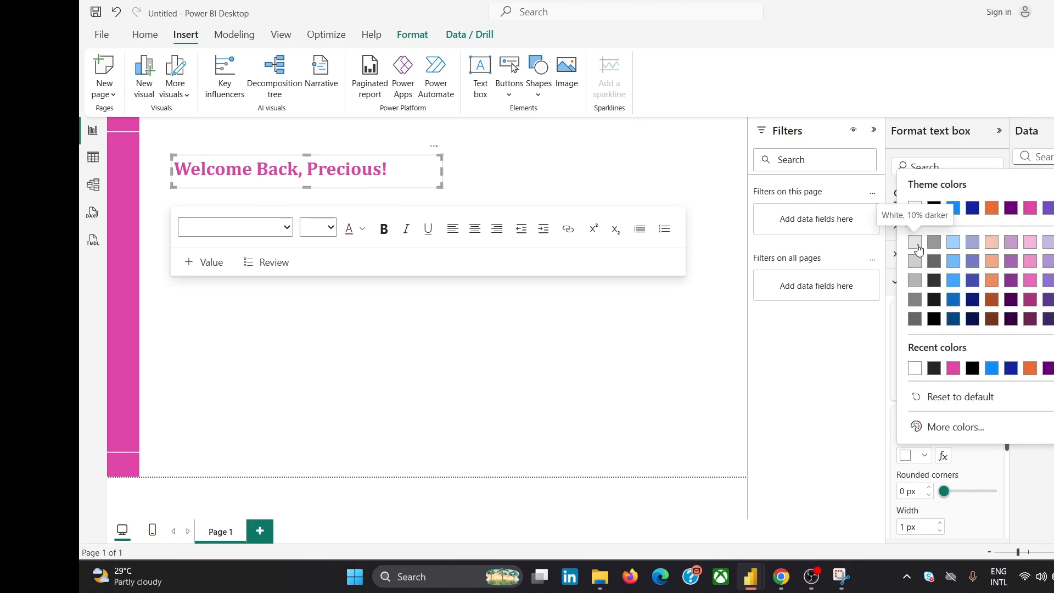
left_click(914, 242)
left_click(515, 419)
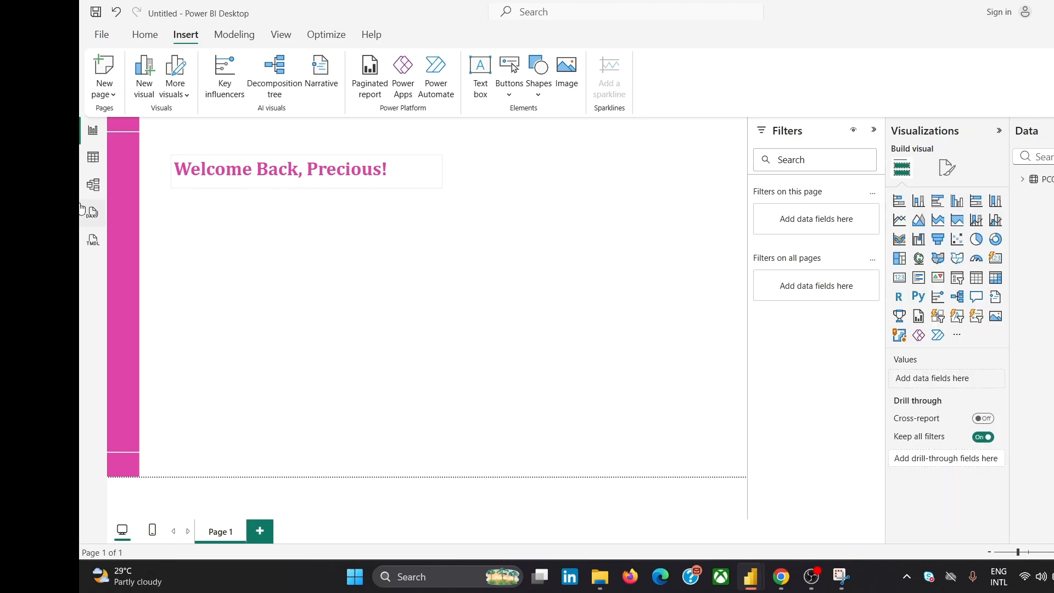
- Add a short text box just below the greeting reading "An Overview of Women Living With Polycystic Ovarian Syndrome"
mouse_move(781, 576)
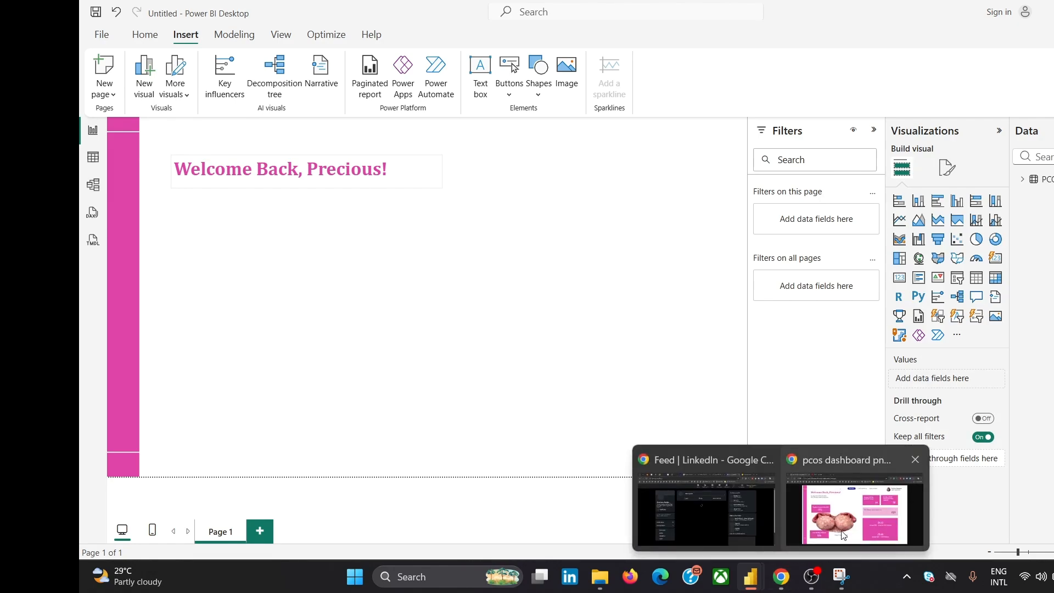
mouse_move(844, 535)
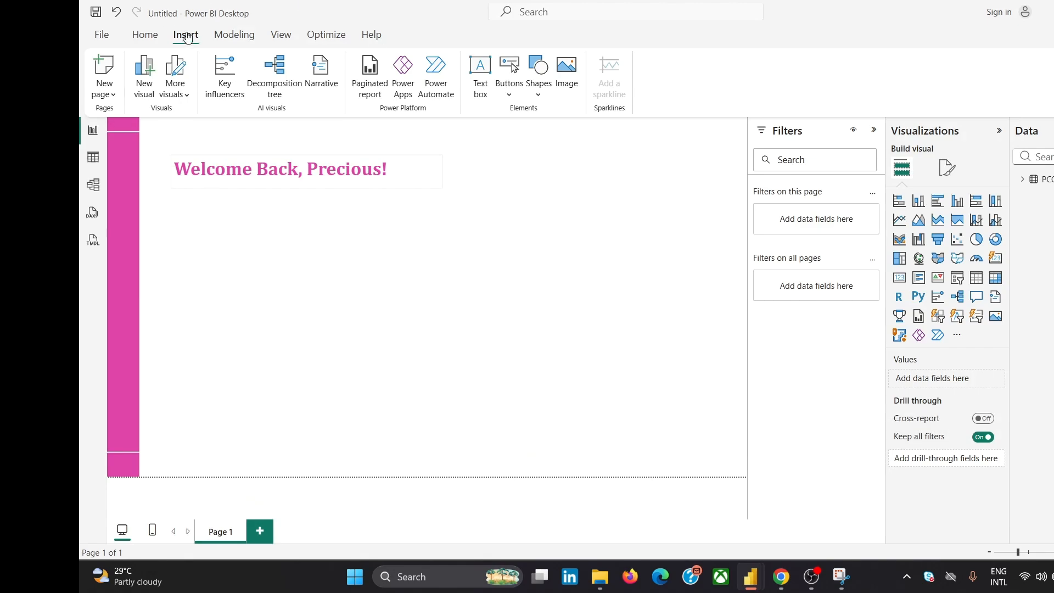
left_click(480, 74)
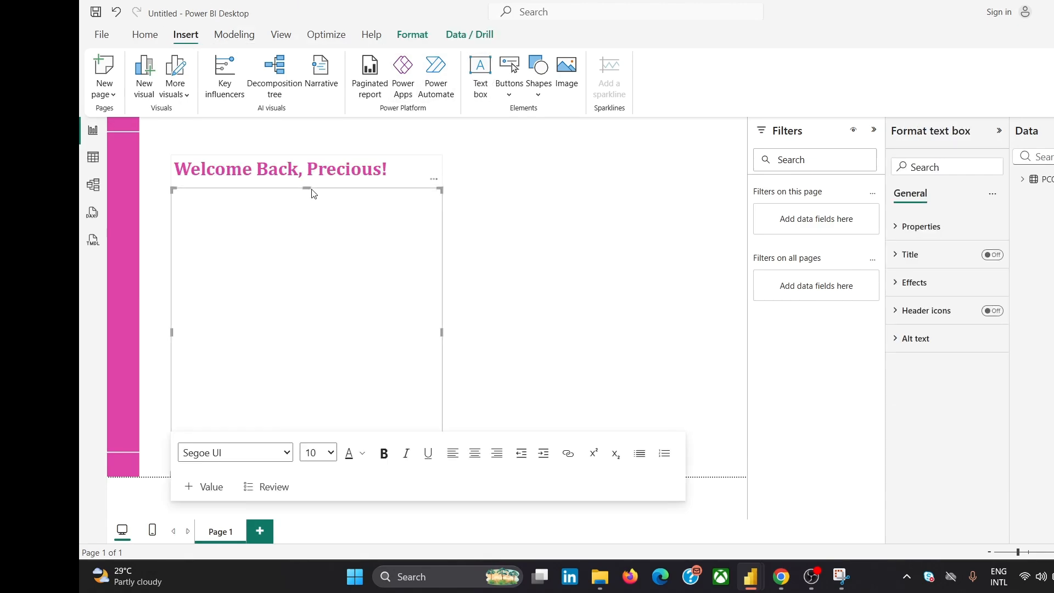
left_click_drag(313, 193, 354, 443)
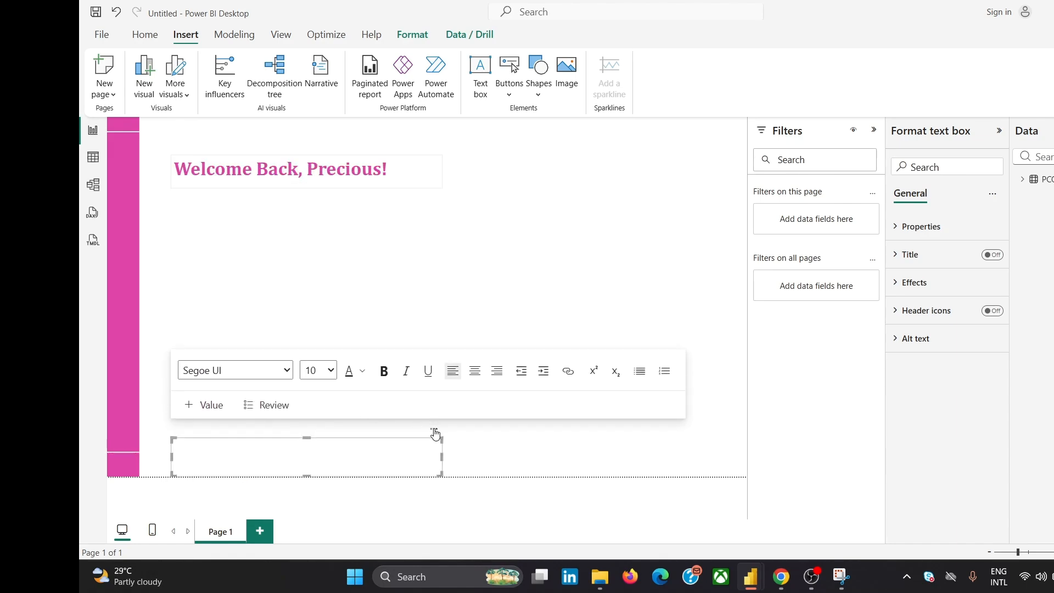
left_click_drag(435, 434, 437, 200)
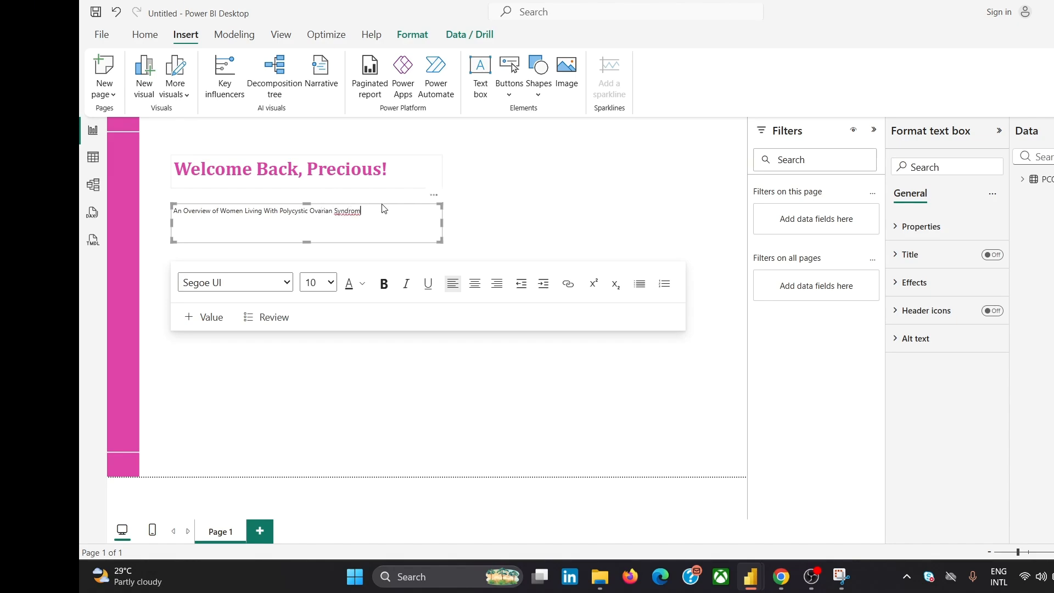
type("e")
- Format the whole subtitle text in Cambria at size 16
key("ctrl+a")
left_click(267, 289)
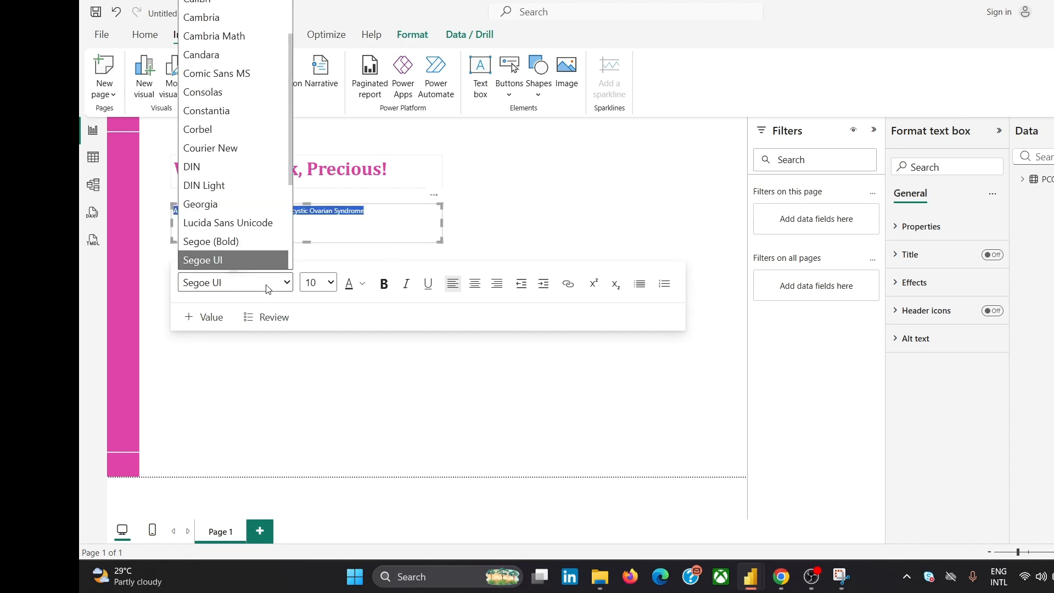
left_click(216, 22)
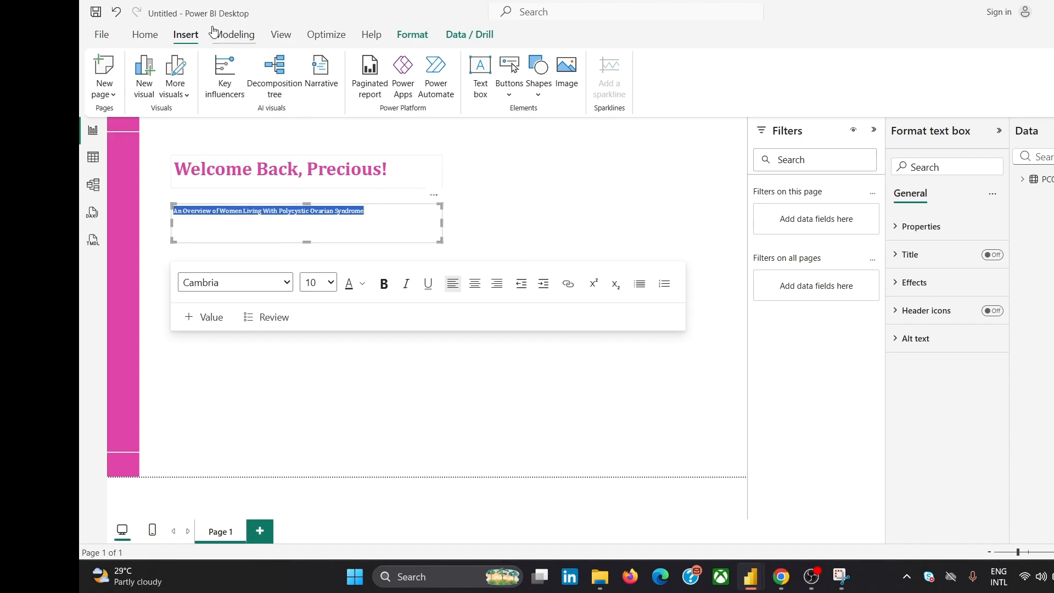
left_click(316, 282)
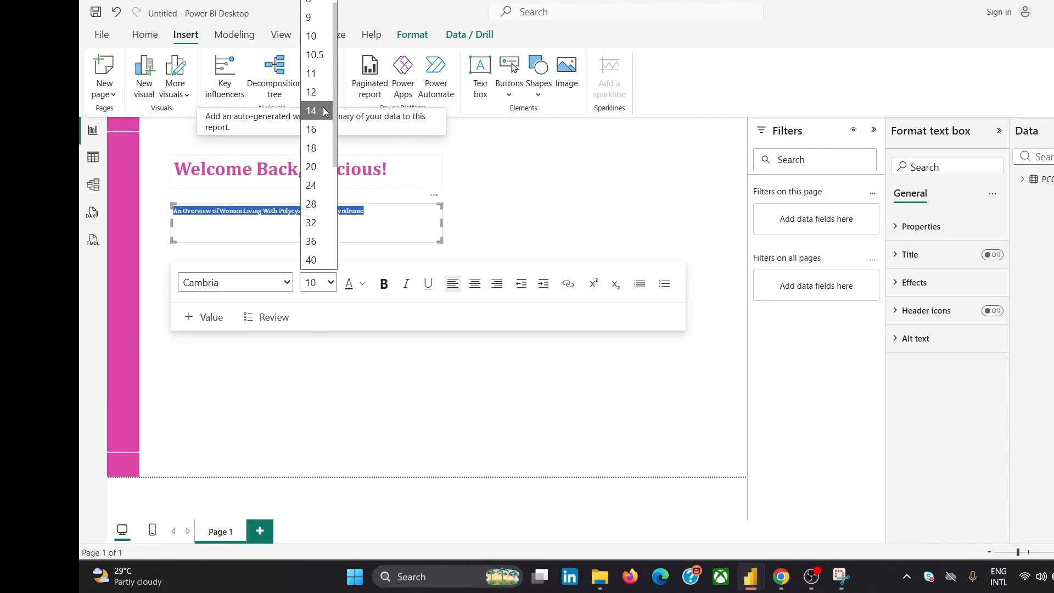
left_click(323, 131)
left_click(486, 227)
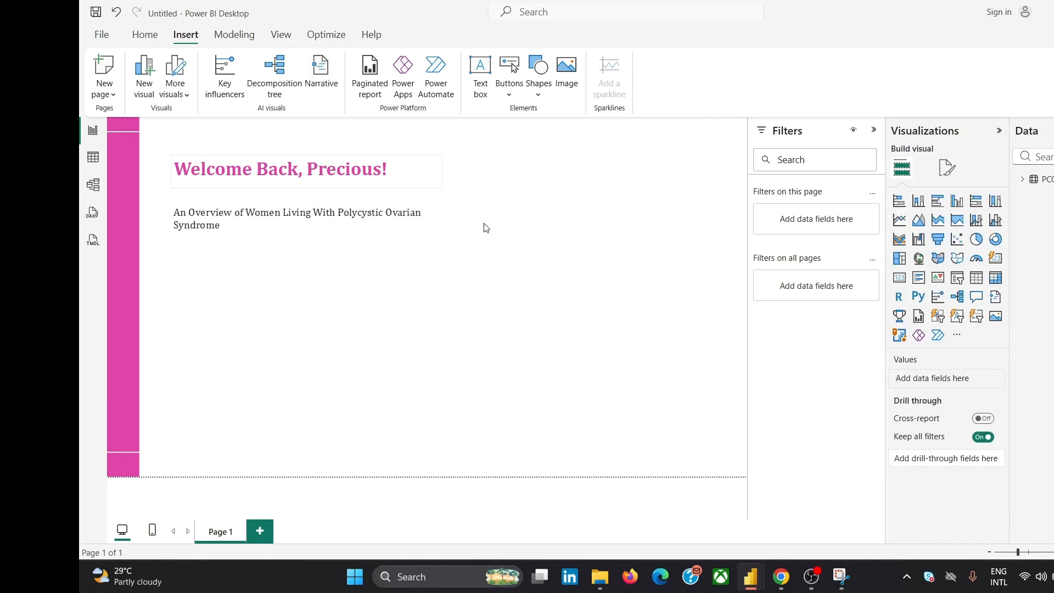
- Narrow the subtitle text box so its second line starts at "Polycystic", and capitalise "of" as "Of"
left_click(326, 213)
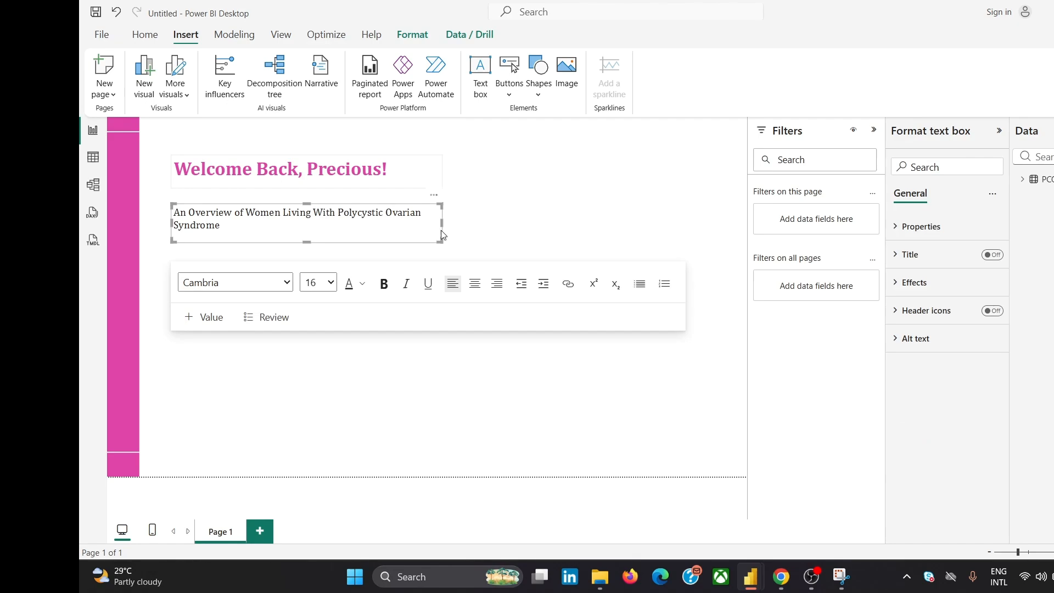
left_click_drag(442, 234, 380, 228)
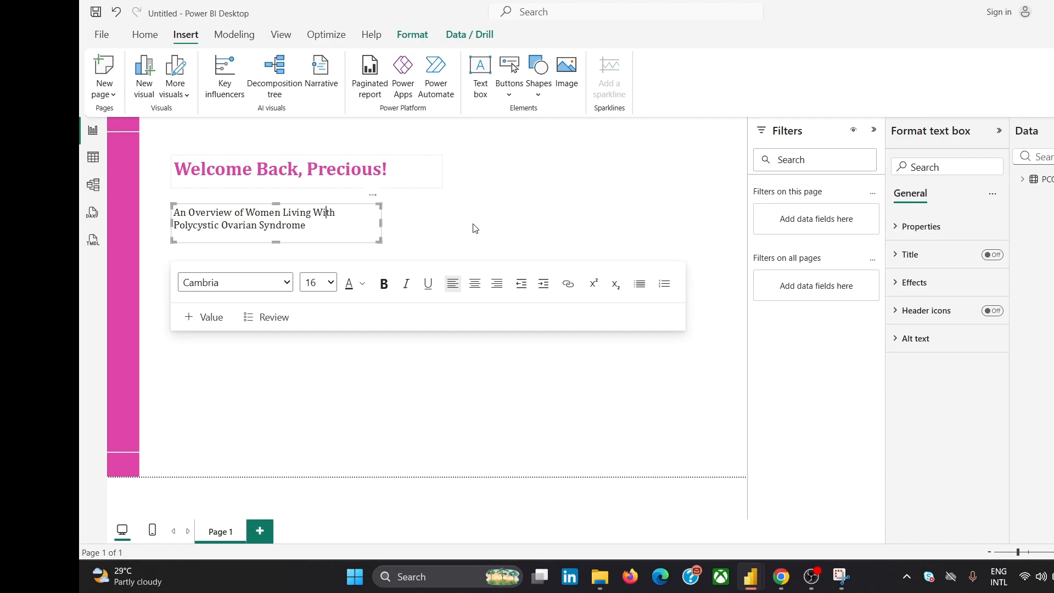
left_click(475, 228)
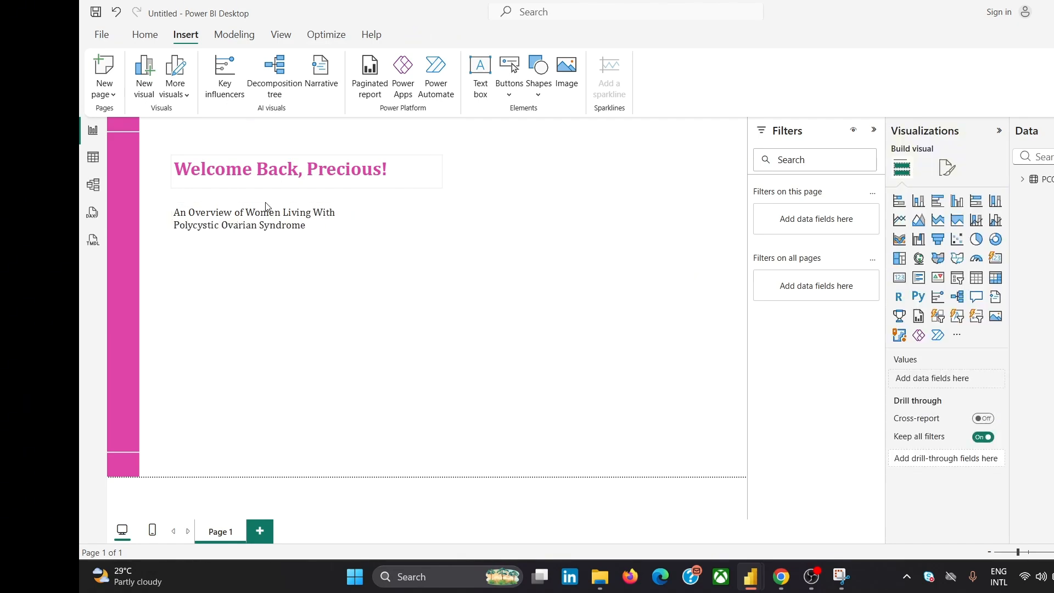
left_click(237, 211)
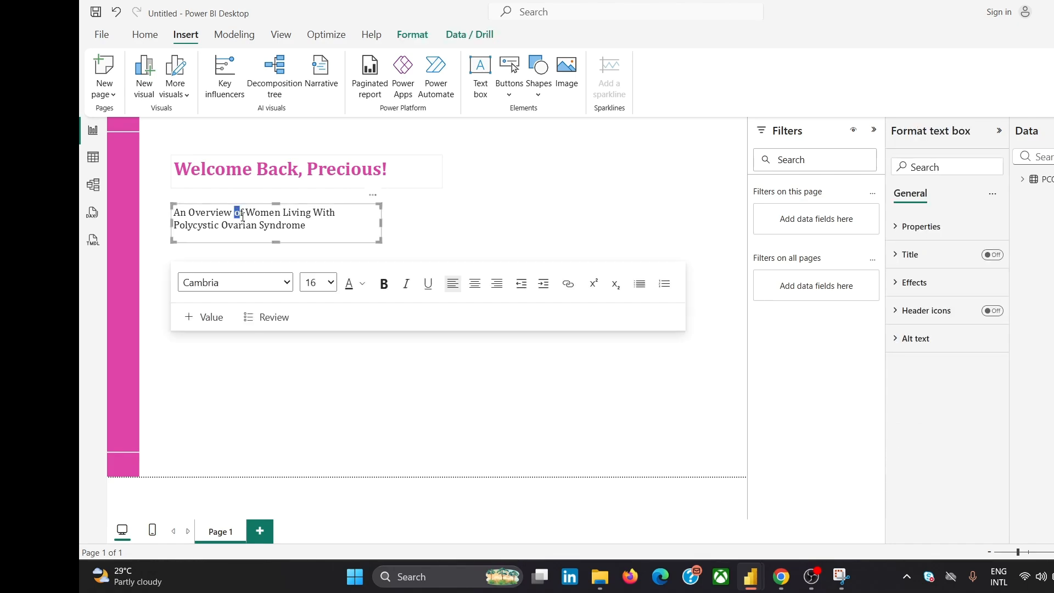
type("O")
left_click(567, 212)
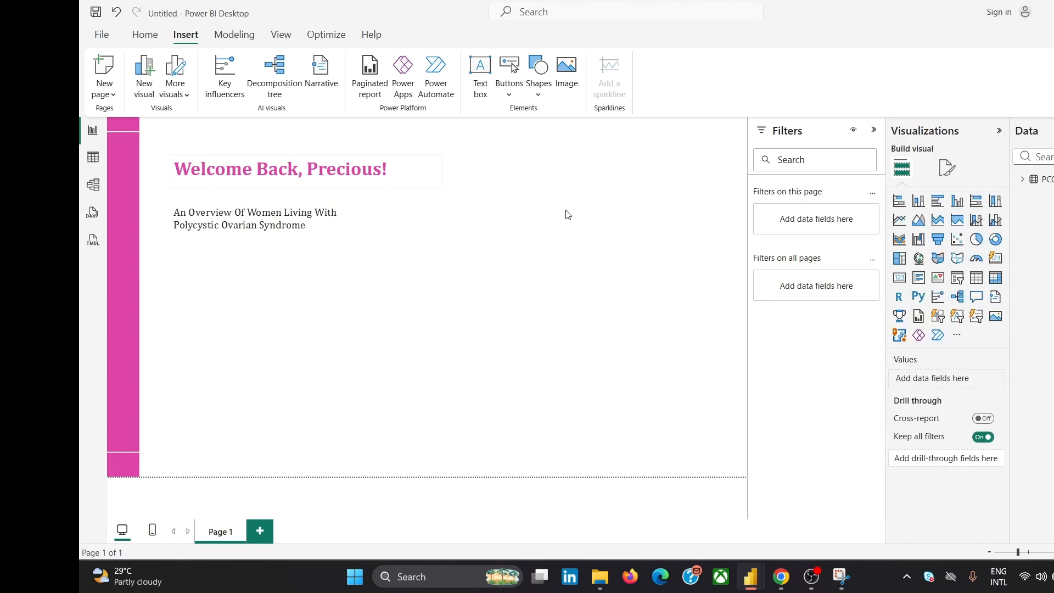
- Move the greeting text box slightly down, closer to the subtitle
left_click(346, 169)
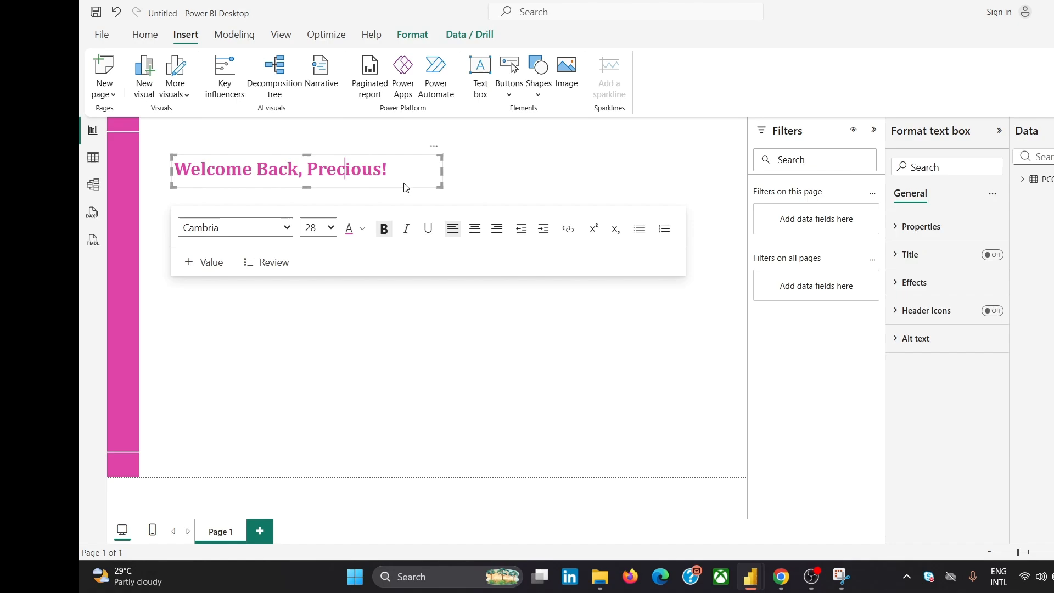
left_click(540, 178)
left_click_drag(404, 188, 407, 195)
left_click(490, 209)
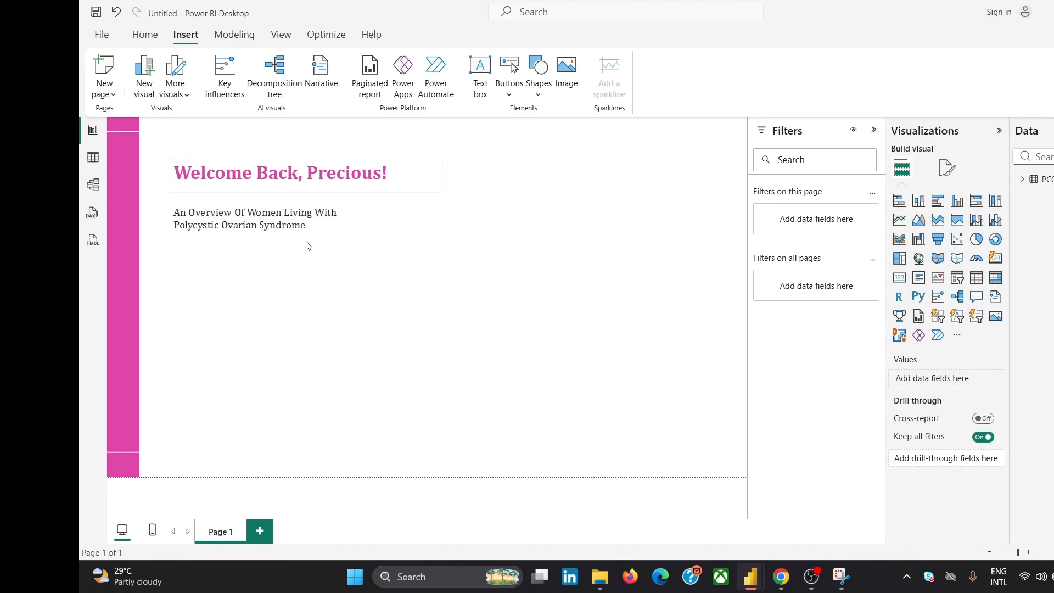
- Compare with the reference dashboard preview and narrow the greeting text box so it ends just past the text
mouse_move(781, 576)
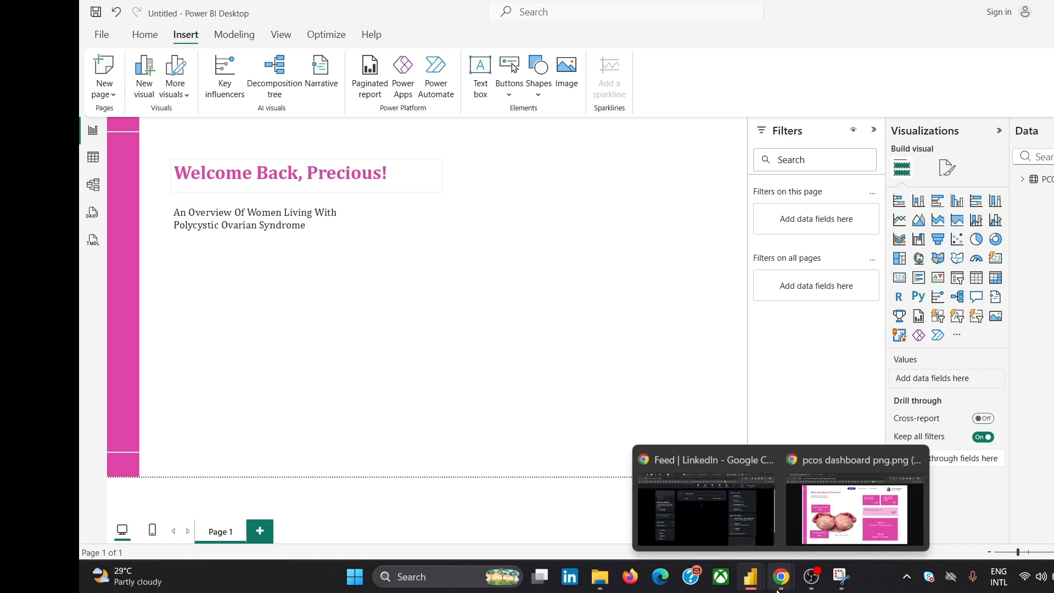
mouse_move(844, 502)
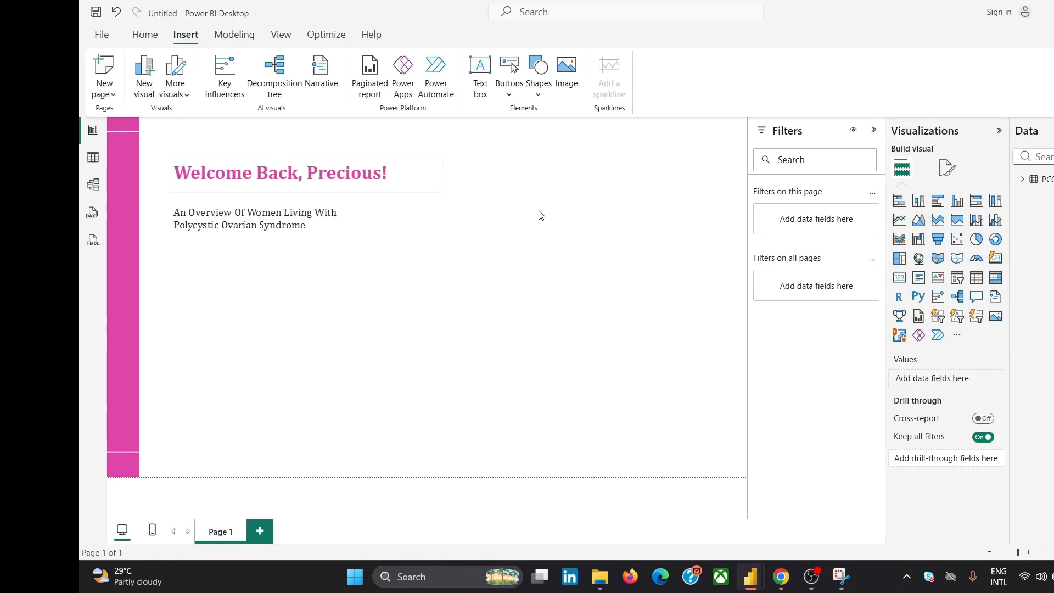
left_click(407, 171)
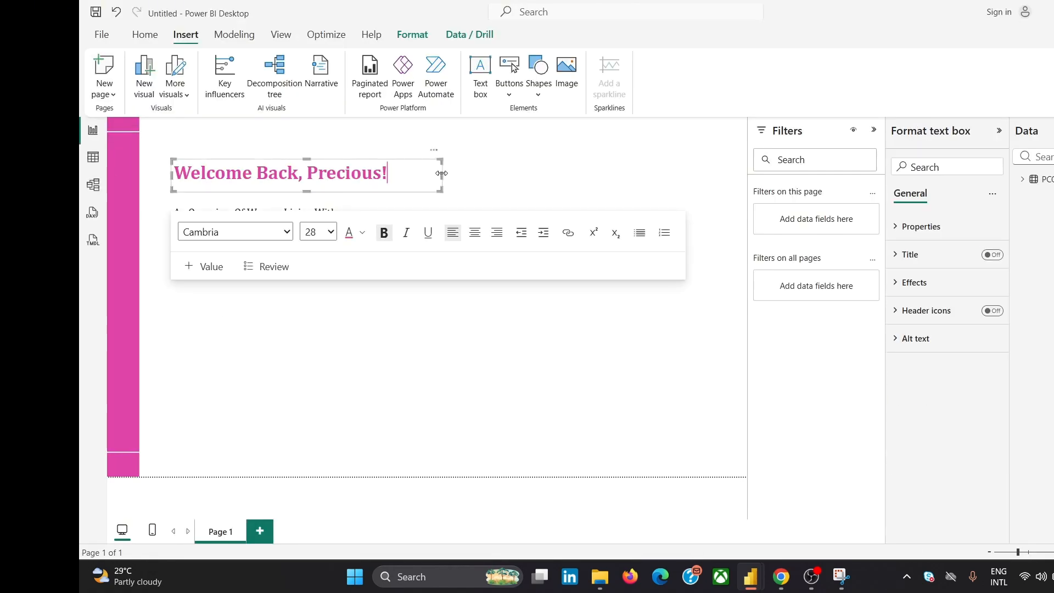
left_click_drag(441, 173, 410, 171)
left_click(485, 173)
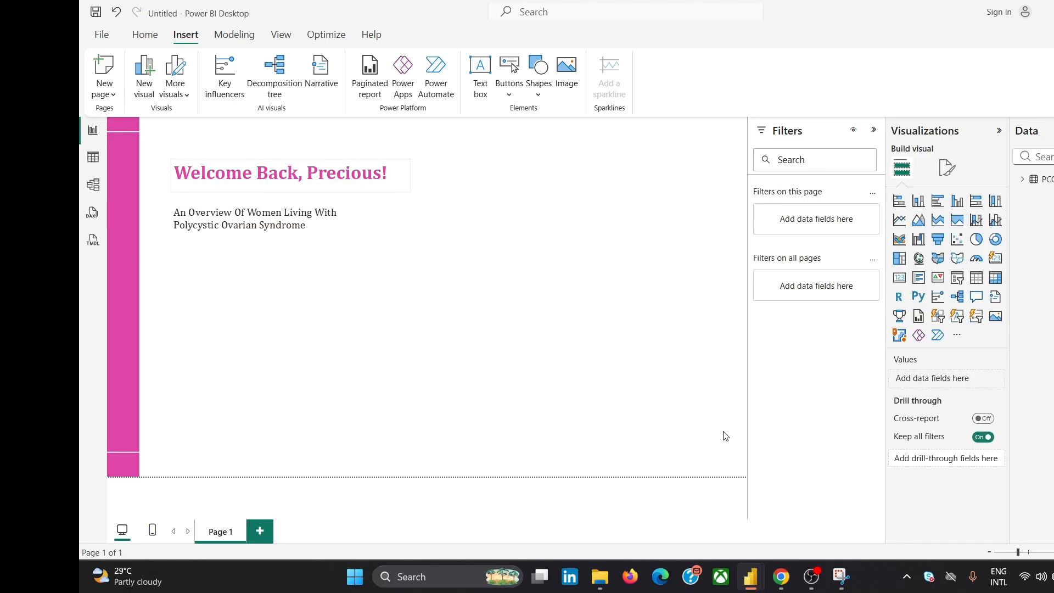
- Check the navigation buttons in the reference dashboard preview and return to the untitled Power BI report
left_click(837, 509)
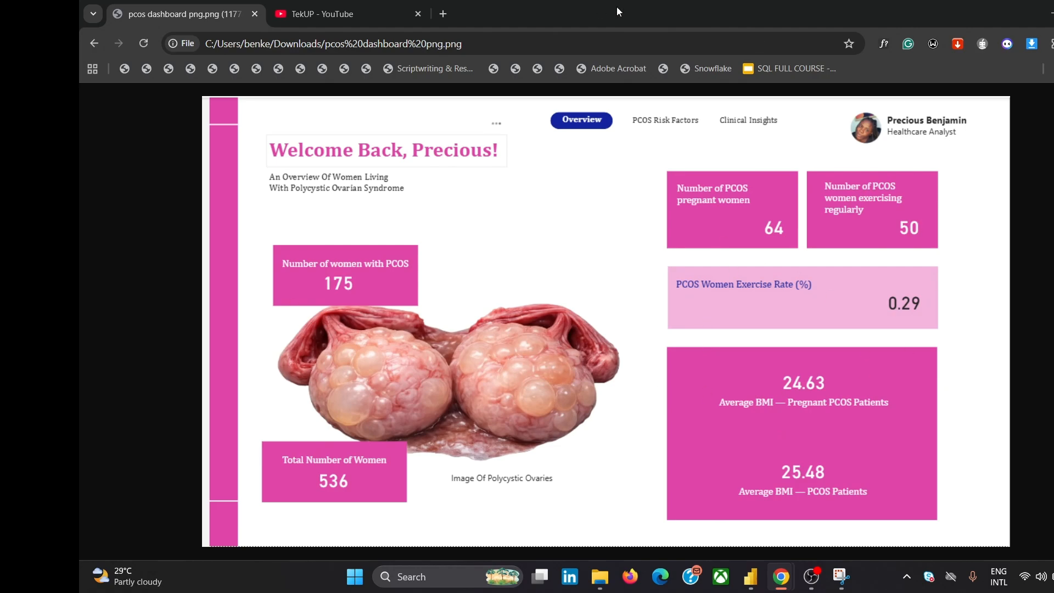
mouse_move(780, 577)
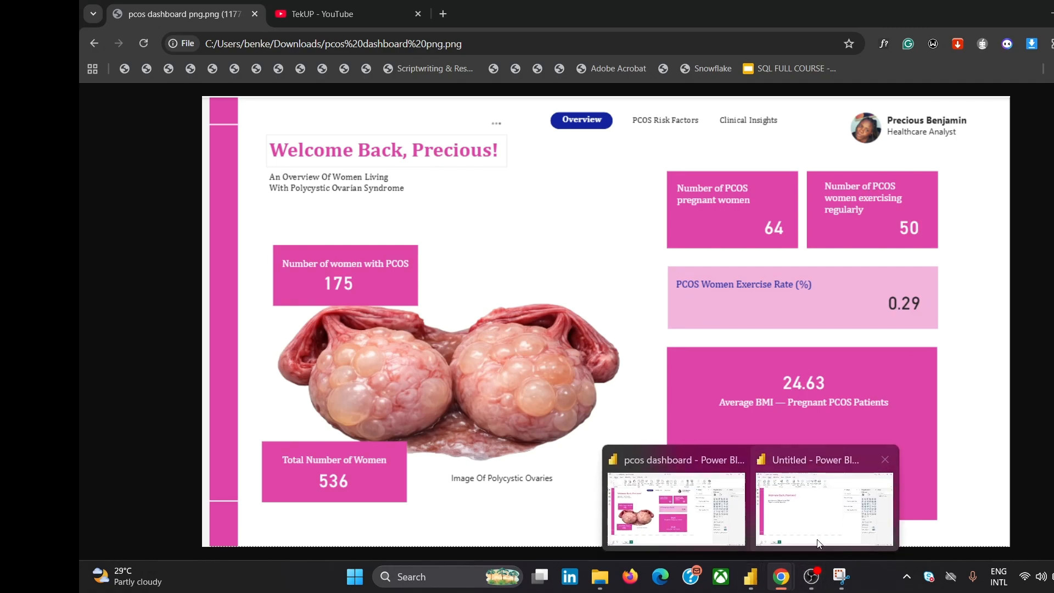
left_click(818, 544)
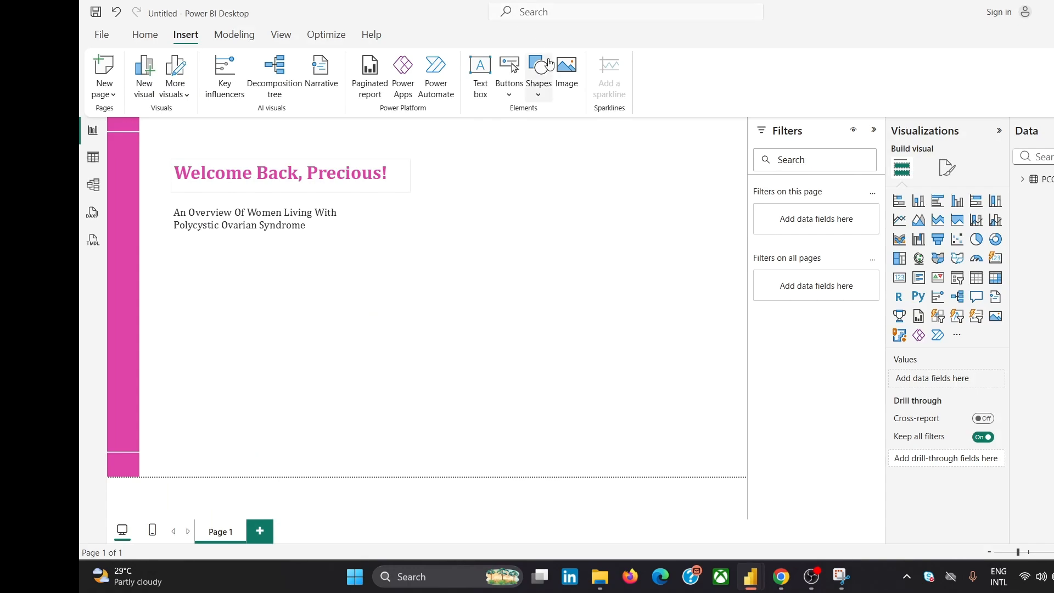
left_click(514, 73)
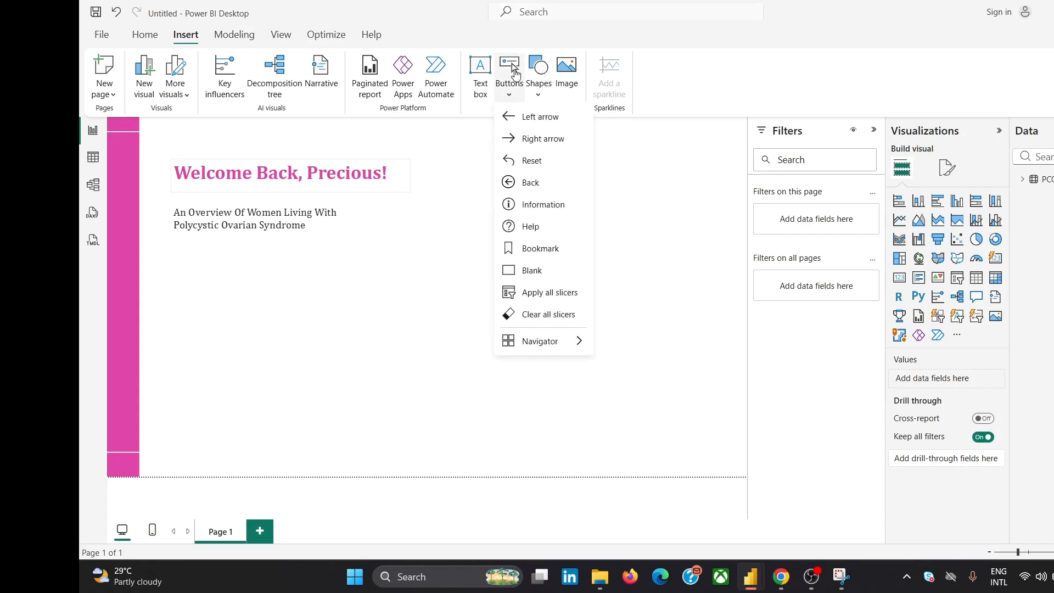
left_click(530, 277)
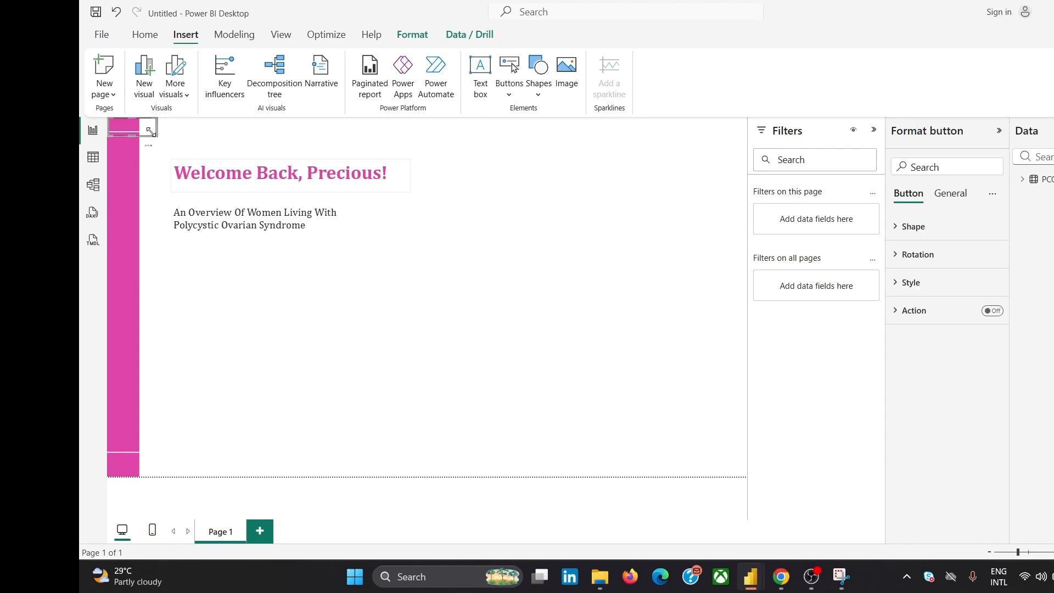
left_click_drag(150, 127, 609, 186)
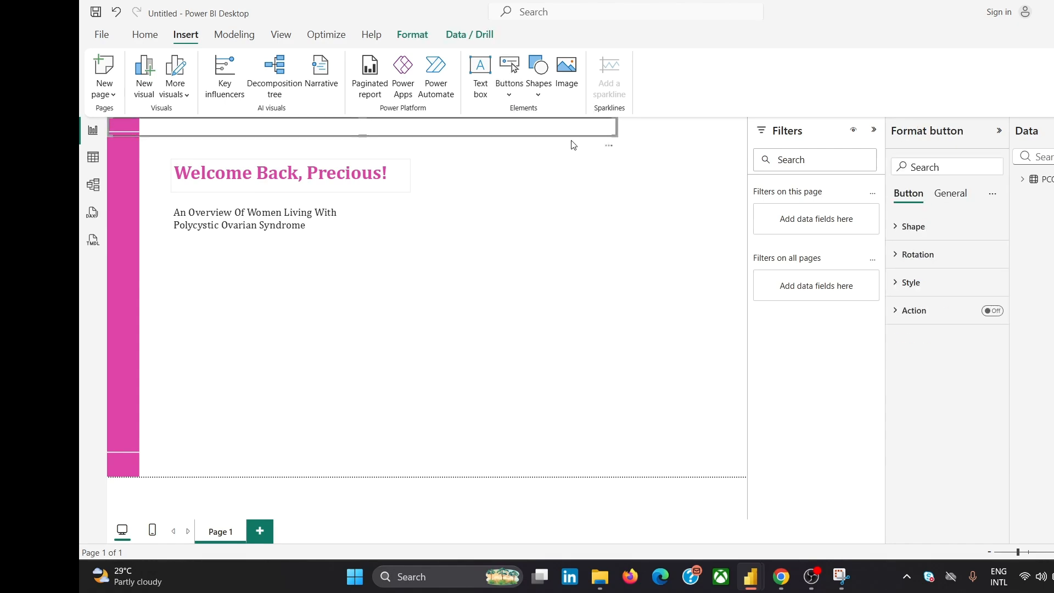
left_click_drag(569, 144, 616, 333)
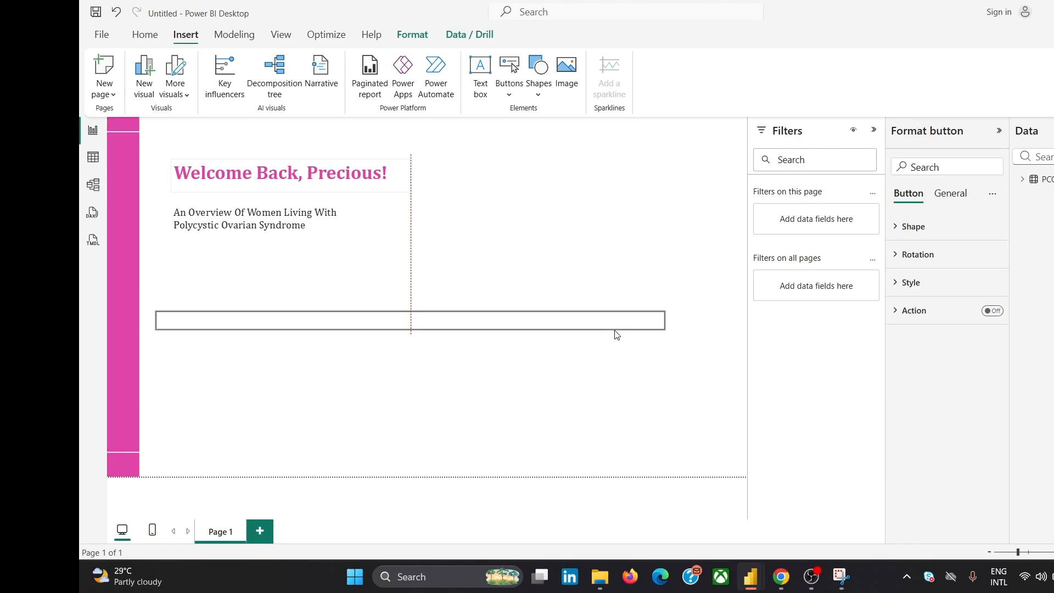
left_click(654, 303)
left_click(689, 317)
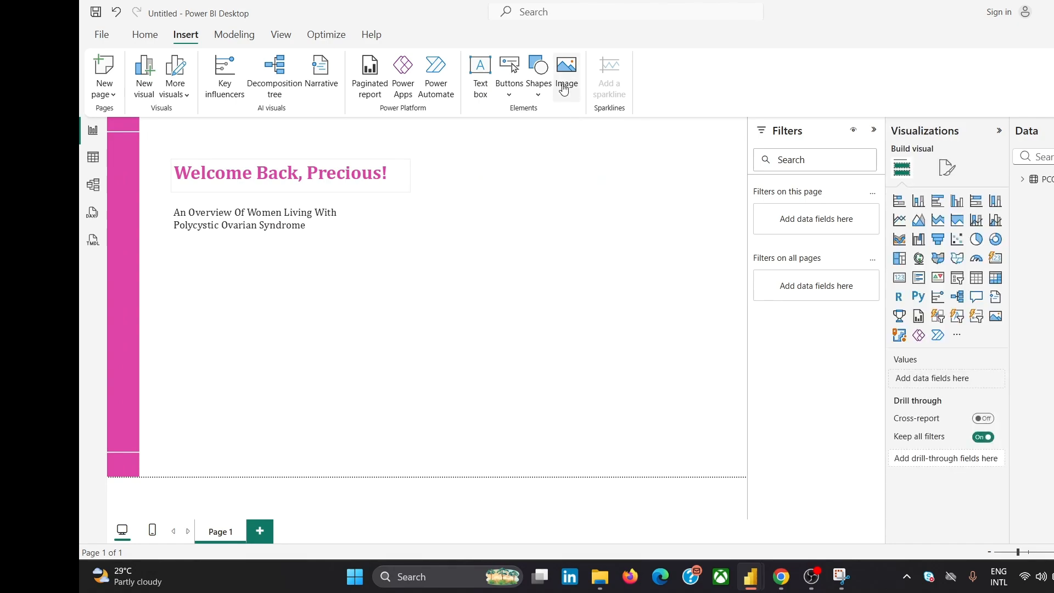
- Insert a rounded rectangle shape for the navigation button
left_click(541, 72)
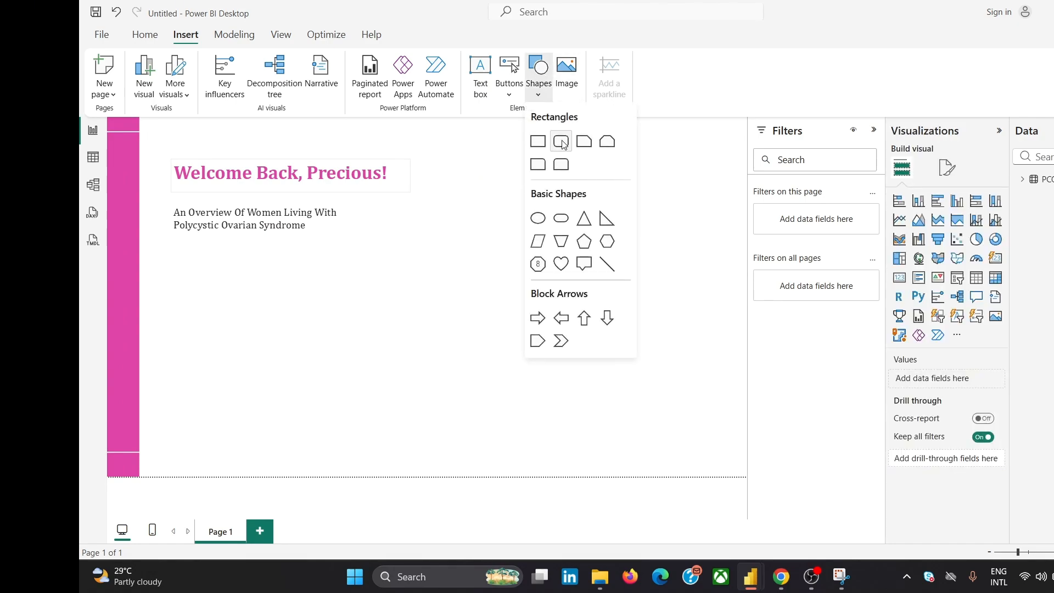
left_click(561, 142)
left_click_drag(281, 246, 581, 266)
left_click(656, 265)
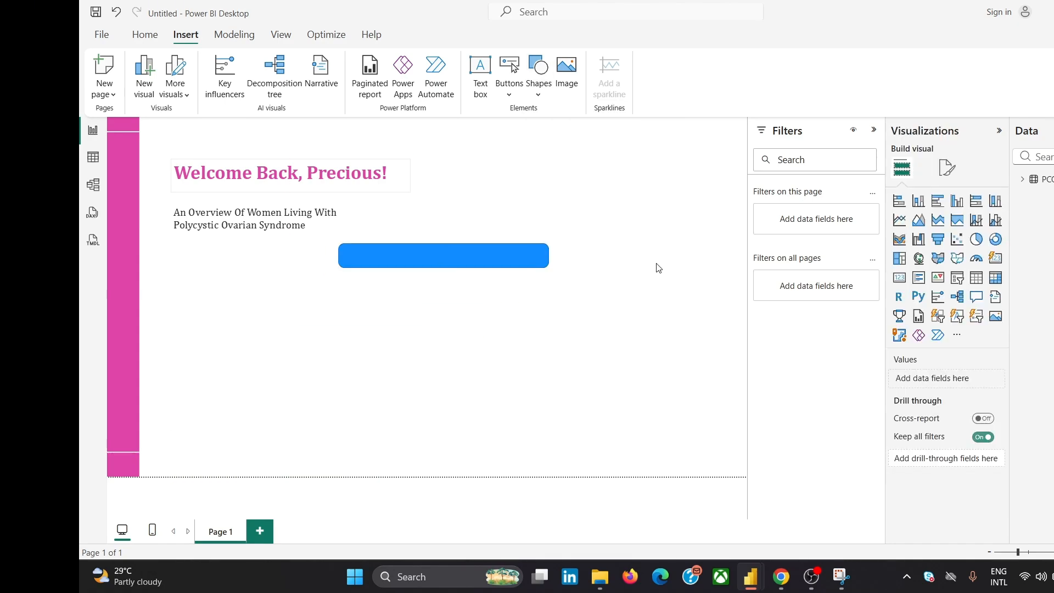
left_click(527, 258)
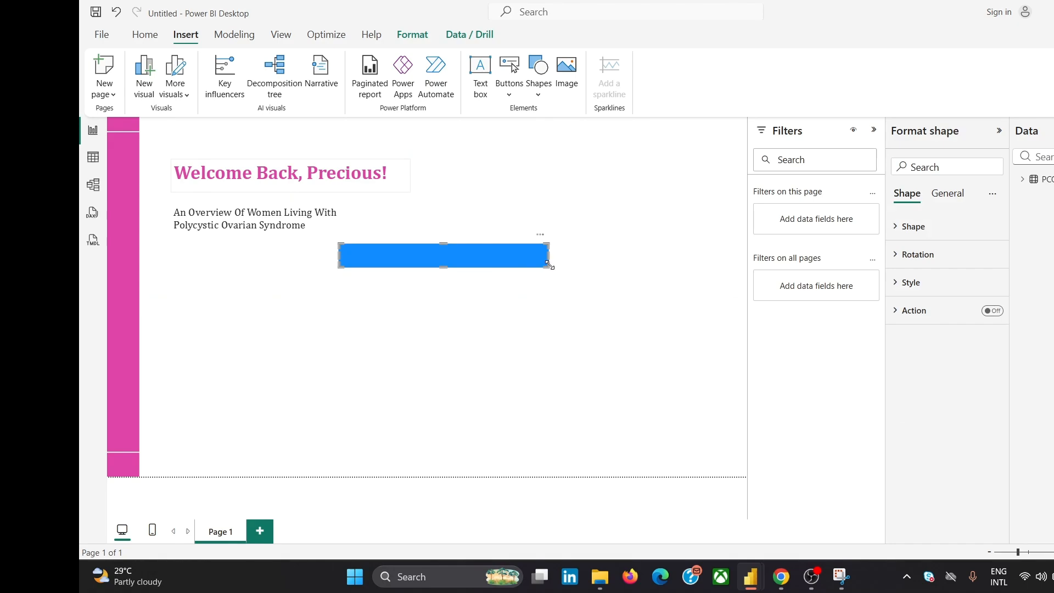
left_click_drag(547, 264, 496, 269)
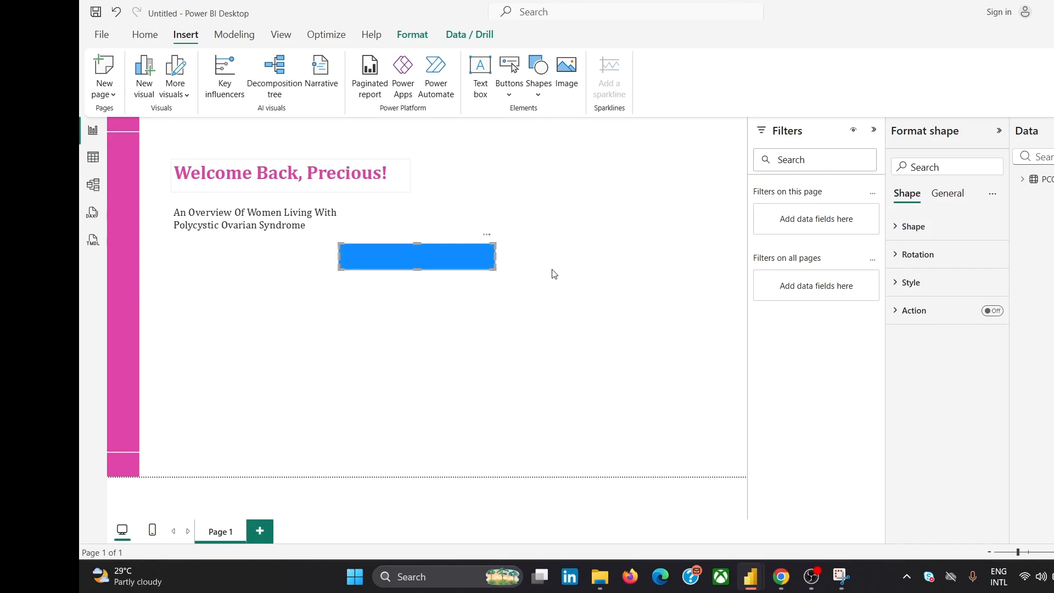
key("ctrl+z")
key("ctrl+z")
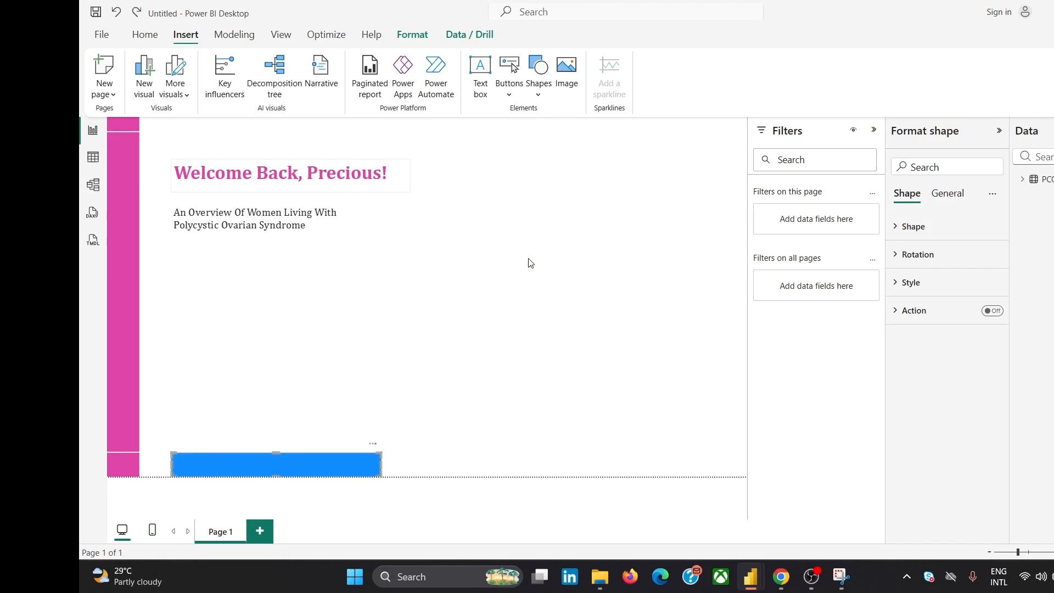
key("ctrl+z")
- Shrink the rounded rectangle to a small button and place it near the page's top edge, beyond the greeting's right end
left_click_drag(295, 417, 521, 322)
left_click_drag(444, 205, 559, 332)
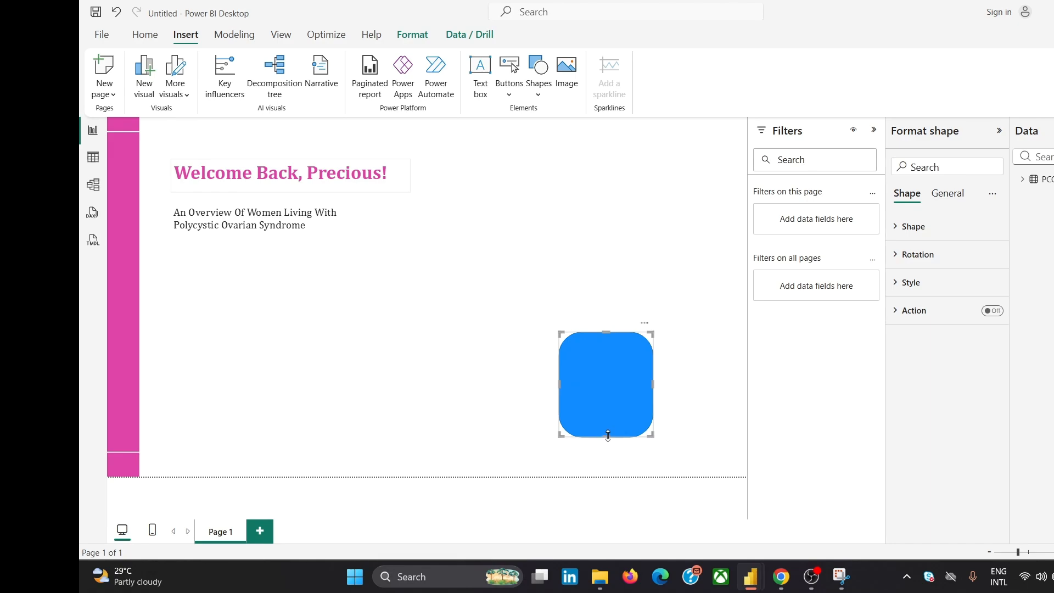
left_click_drag(607, 435, 525, 147)
left_click(689, 333)
left_click(632, 163)
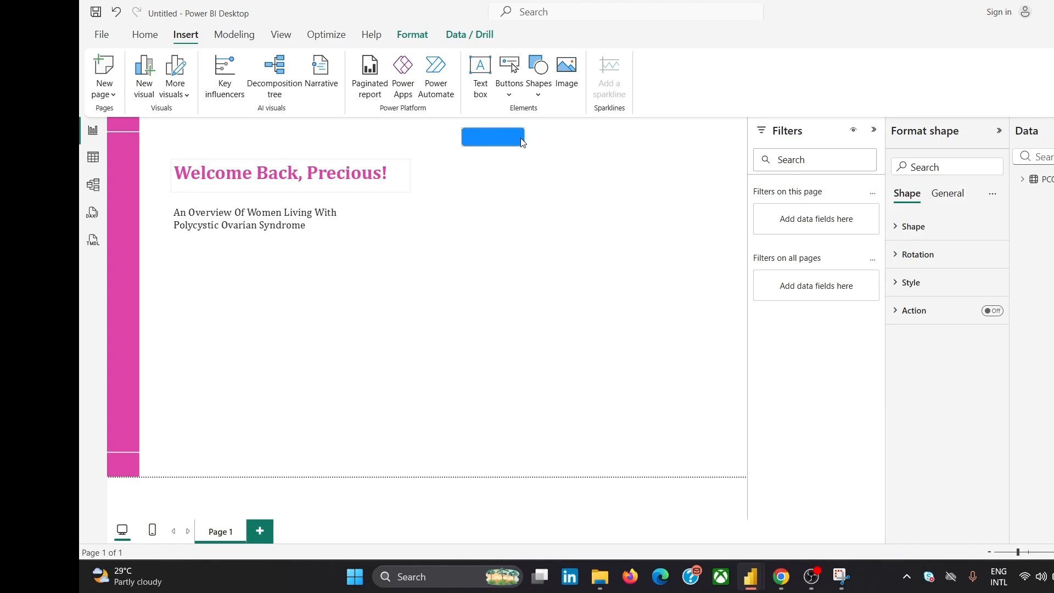
left_click(591, 143)
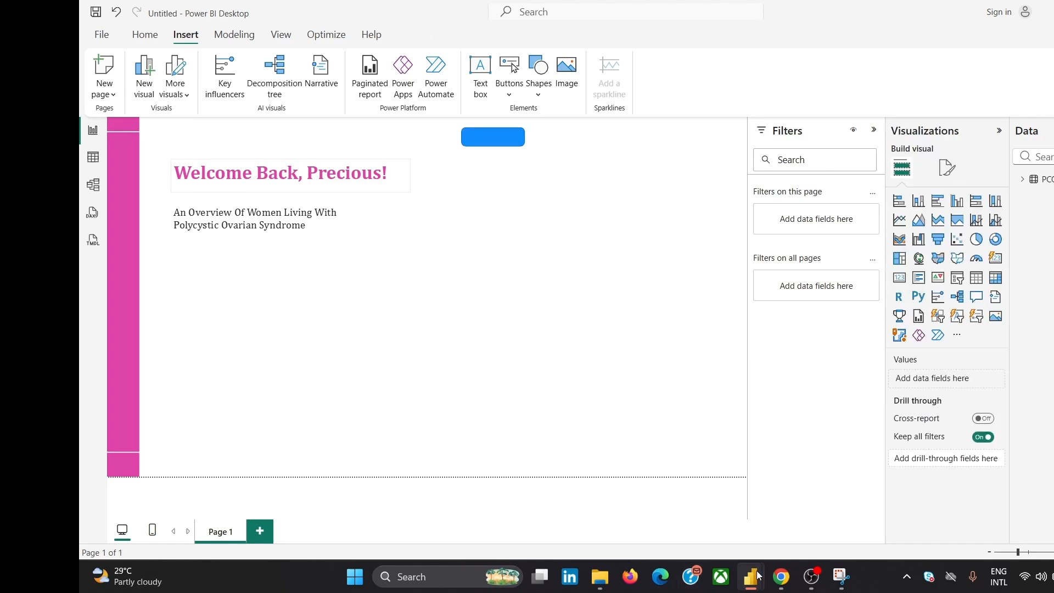
- Compare the button shape with the Overview button in the reference dashboard preview and return to the untitled report
mouse_move(778, 577)
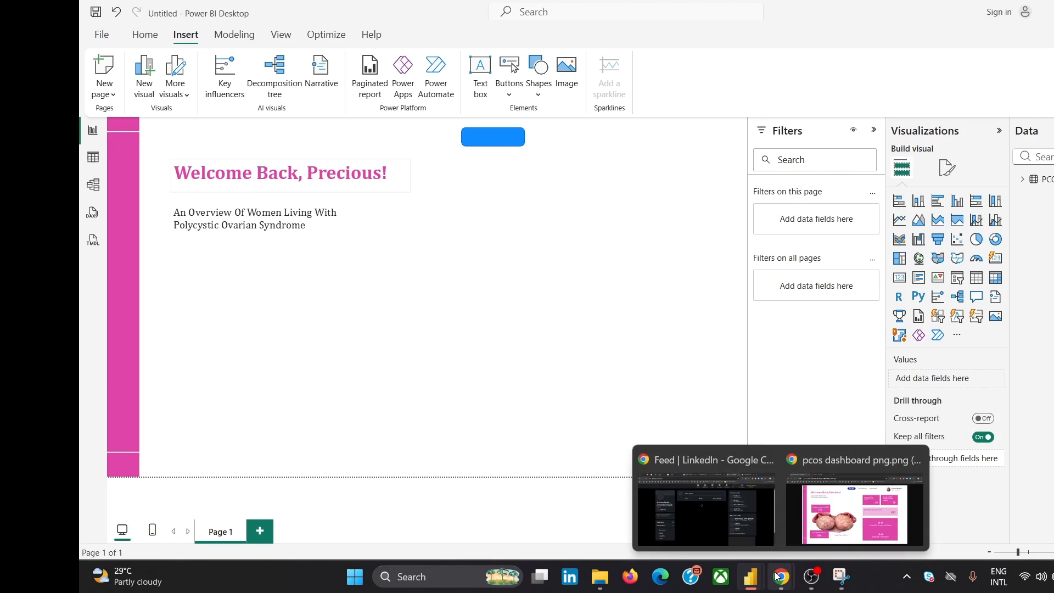
left_click(801, 544)
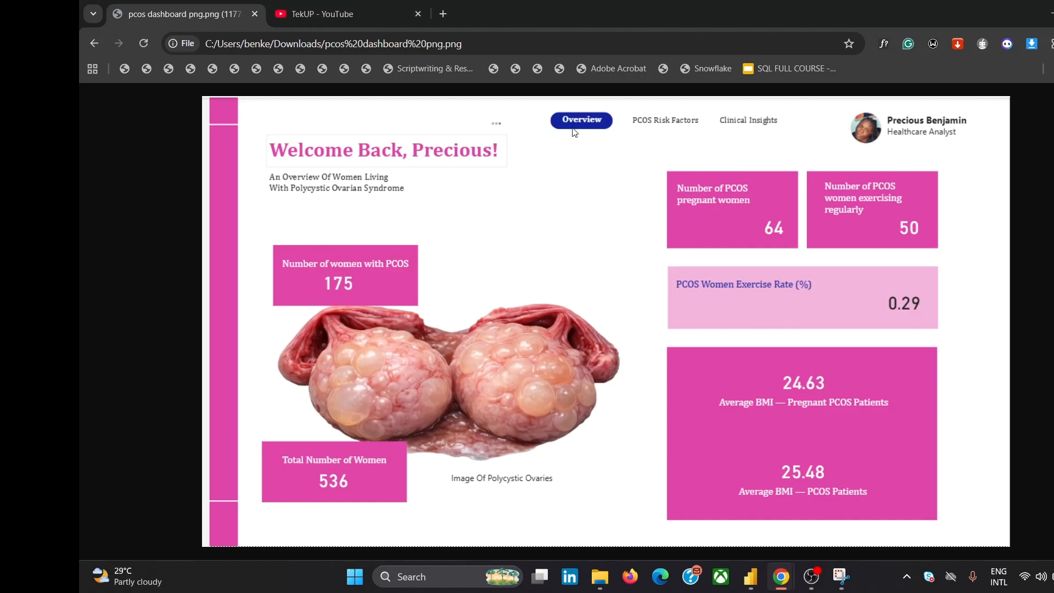
mouse_move(851, 578)
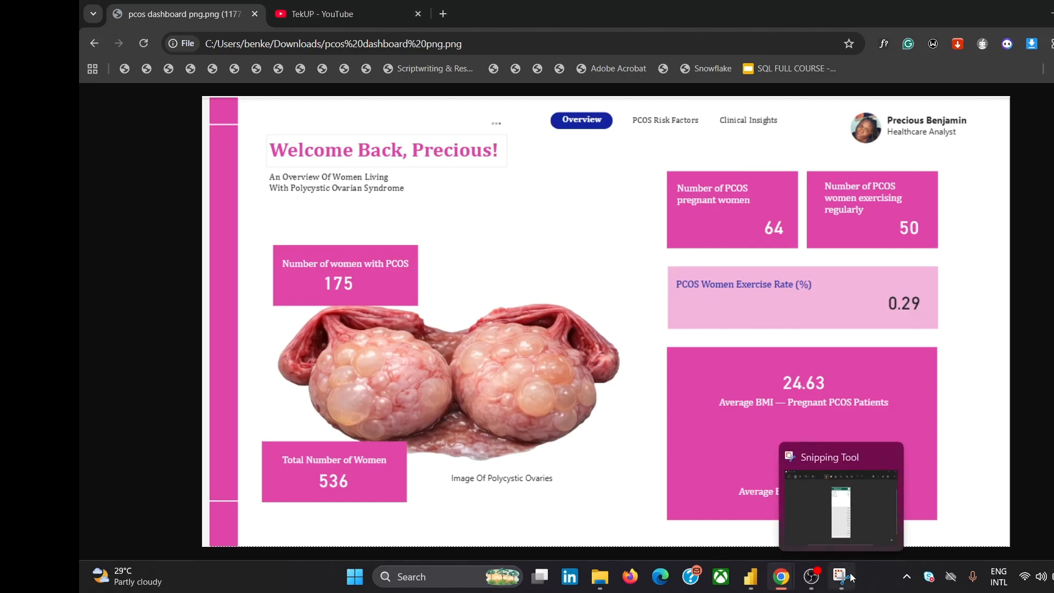
mouse_move(811, 576)
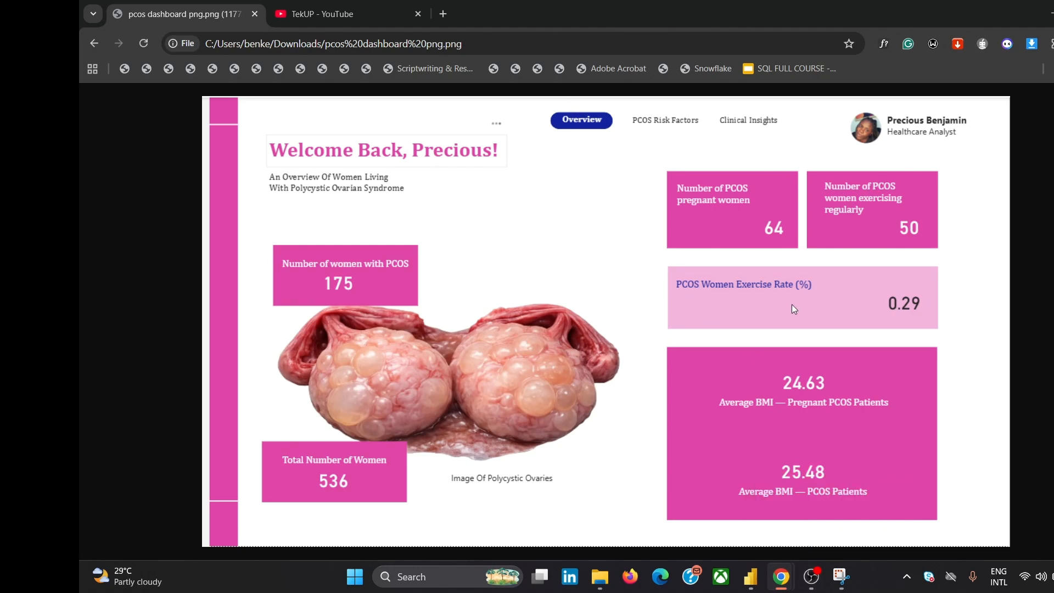
mouse_move(750, 576)
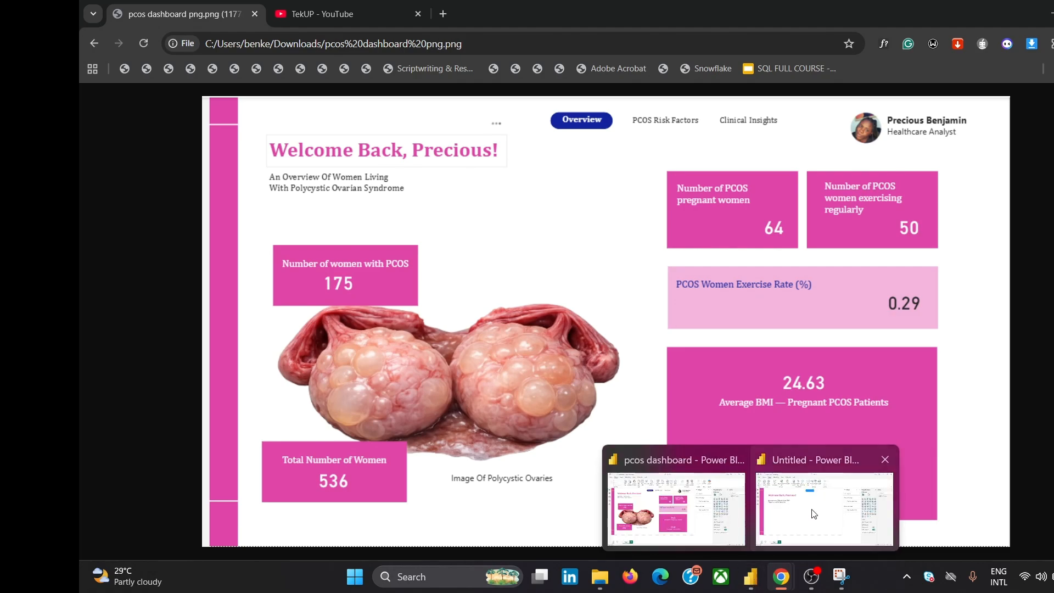
left_click(814, 514)
- Change the button shape's fill to the dark blue theme color
left_click(496, 141)
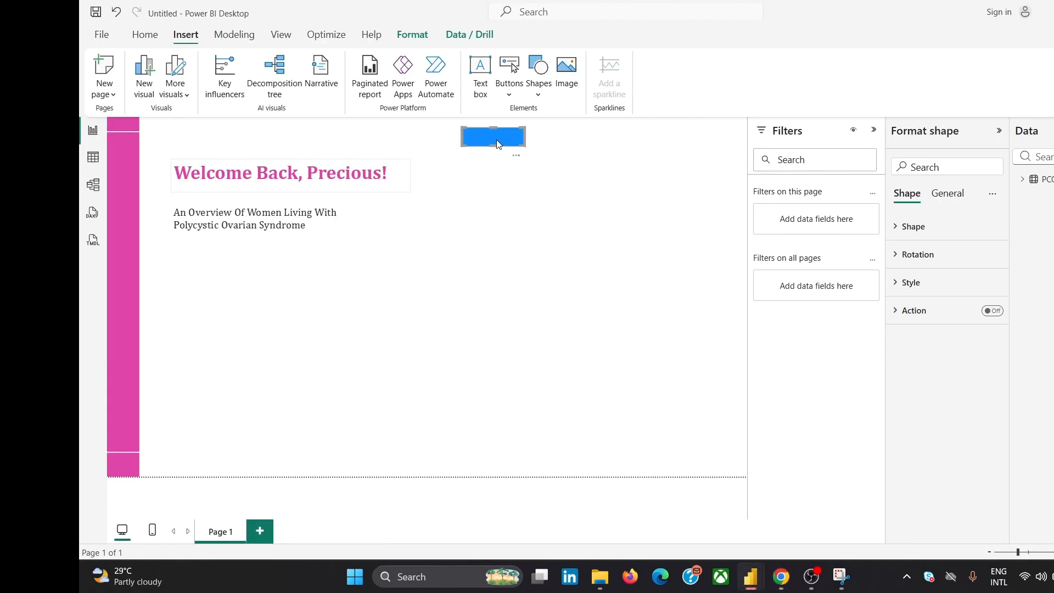
left_click(926, 282)
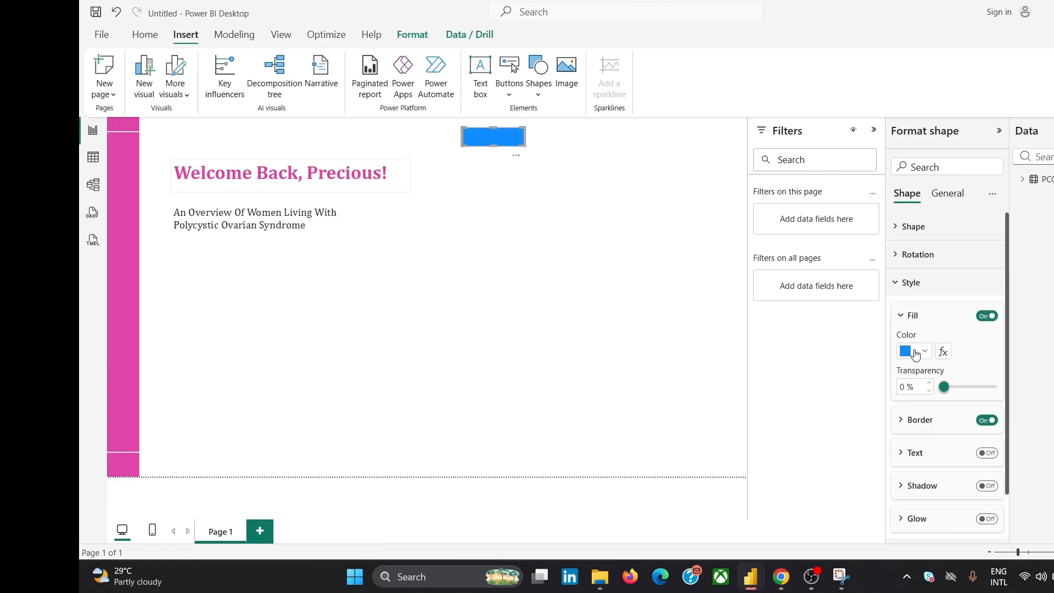
left_click(915, 354)
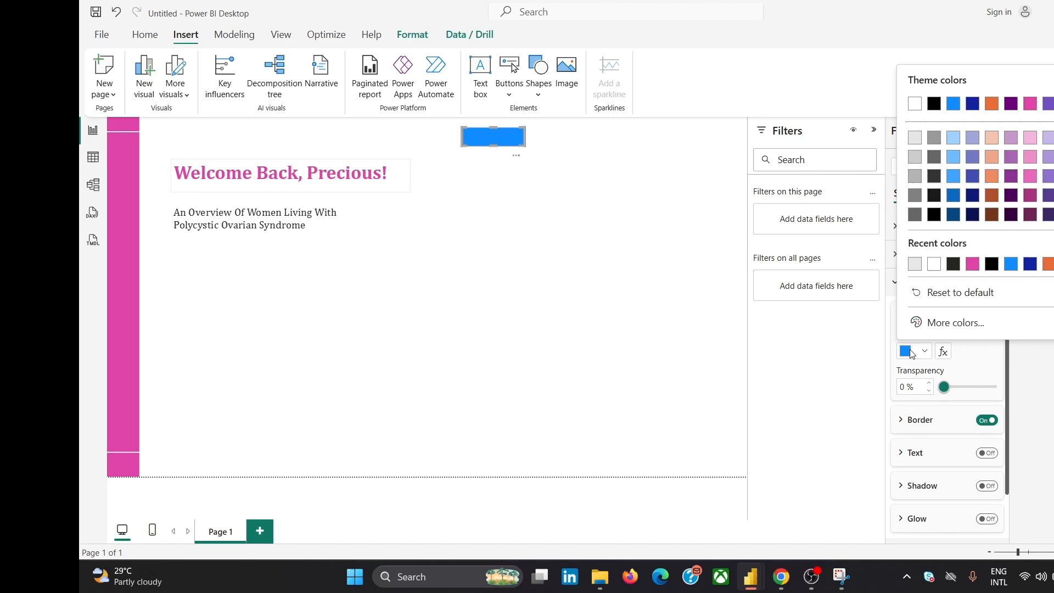
left_click(972, 105)
left_click(508, 208)
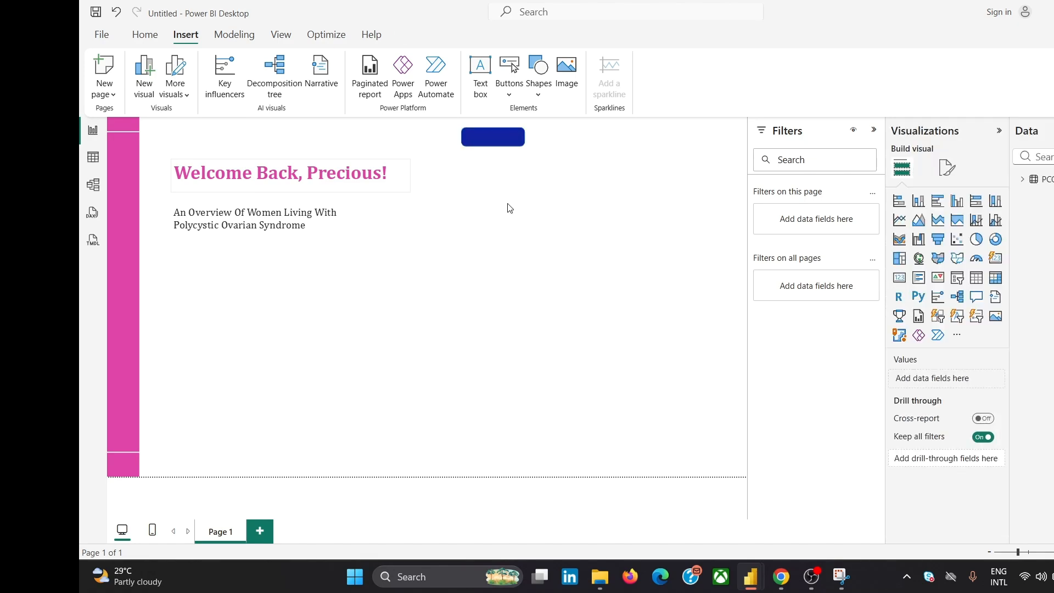
left_click(486, 134)
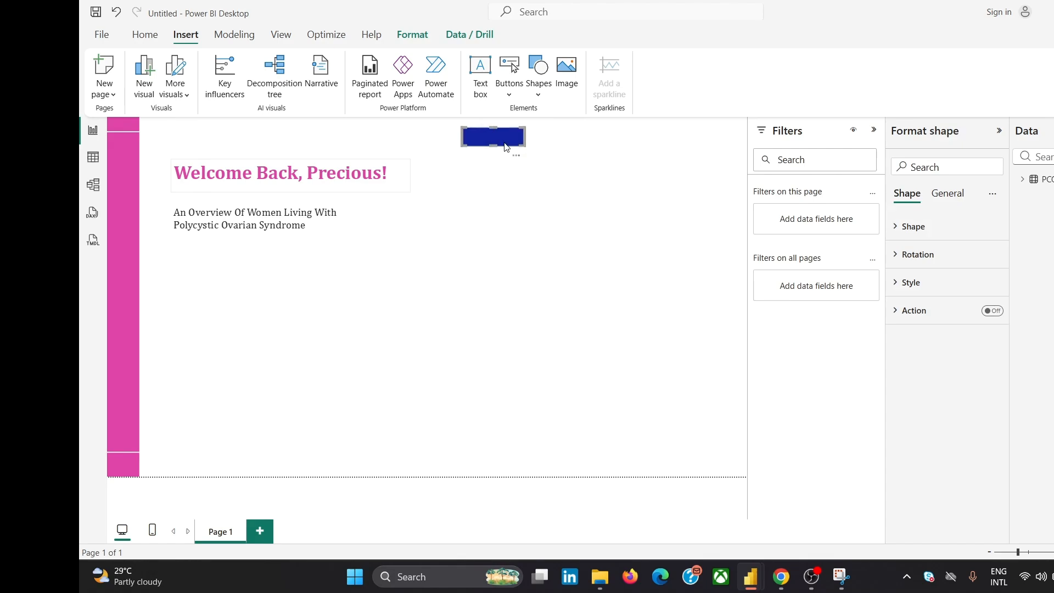
left_click_drag(466, 130, 471, 134)
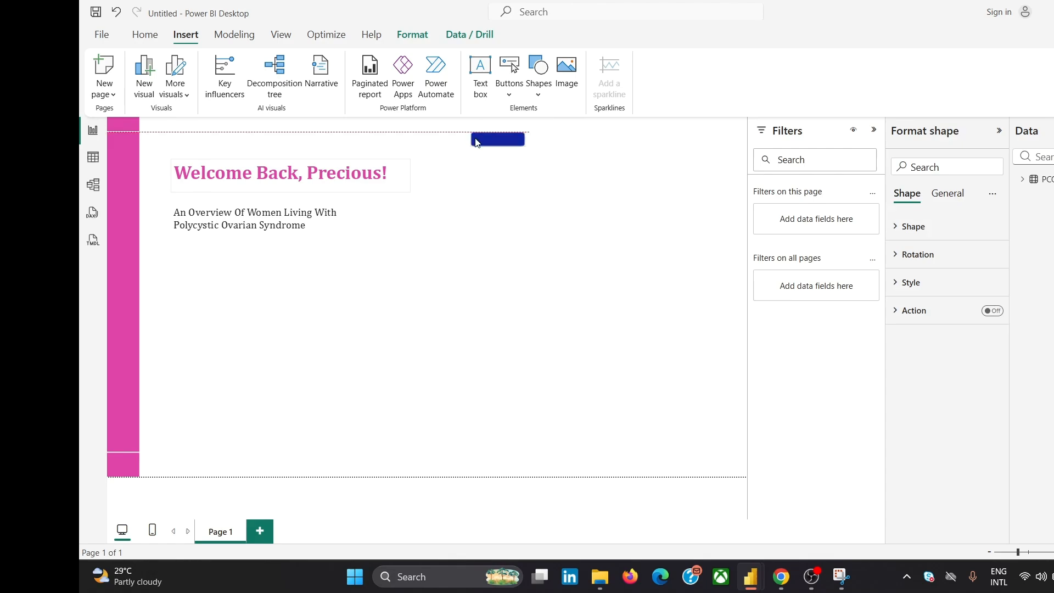
left_click(504, 210)
key("ctrl+z")
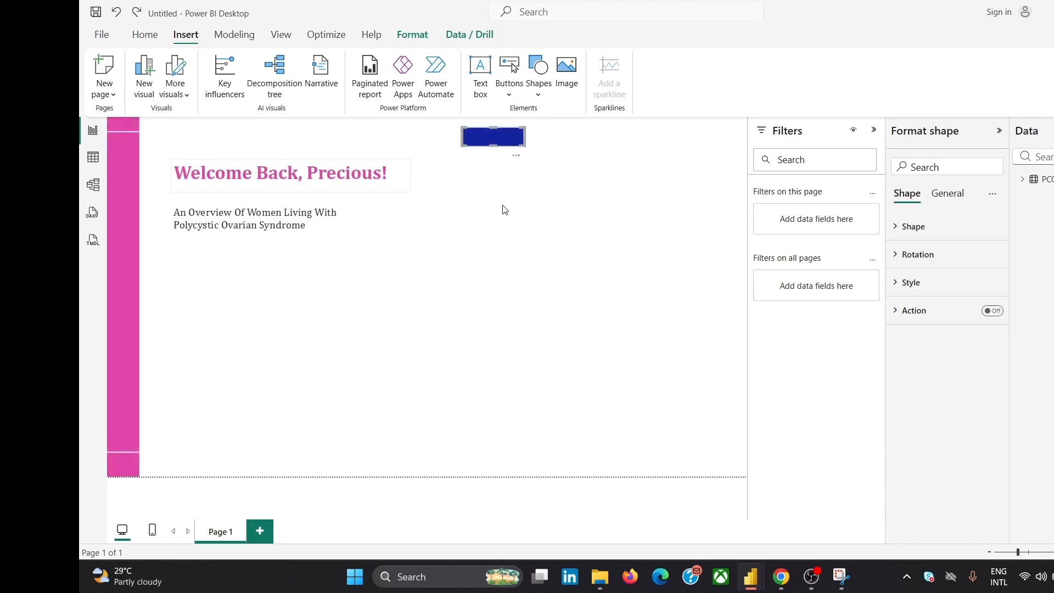
left_click(558, 185)
- Narrow the dark blue button slightly and shift it a little to the left along the page's top edge
left_click_drag(504, 141, 488, 140)
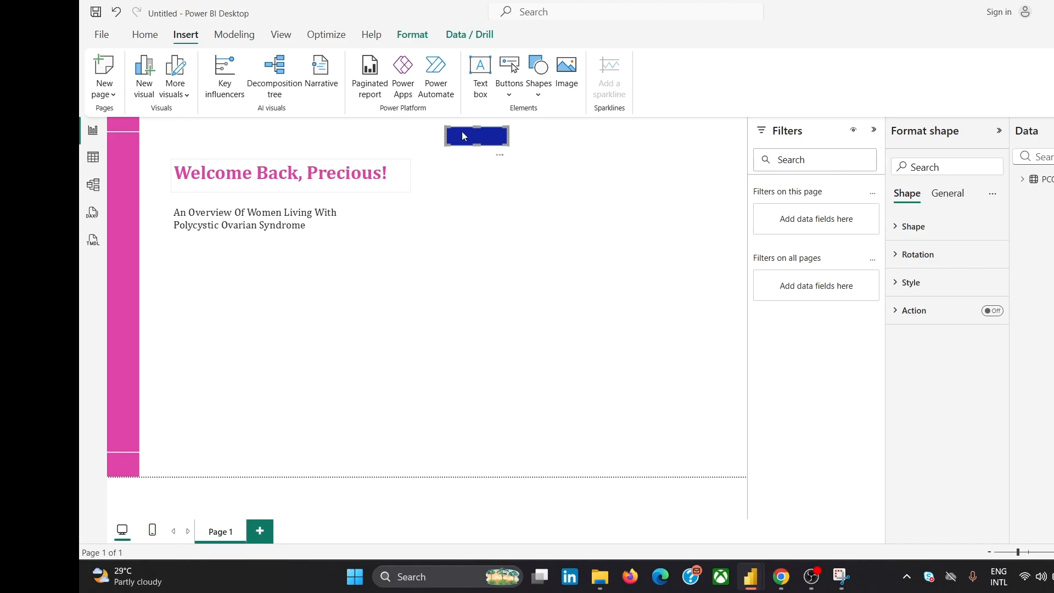
left_click_drag(445, 129, 492, 149)
left_click(495, 245)
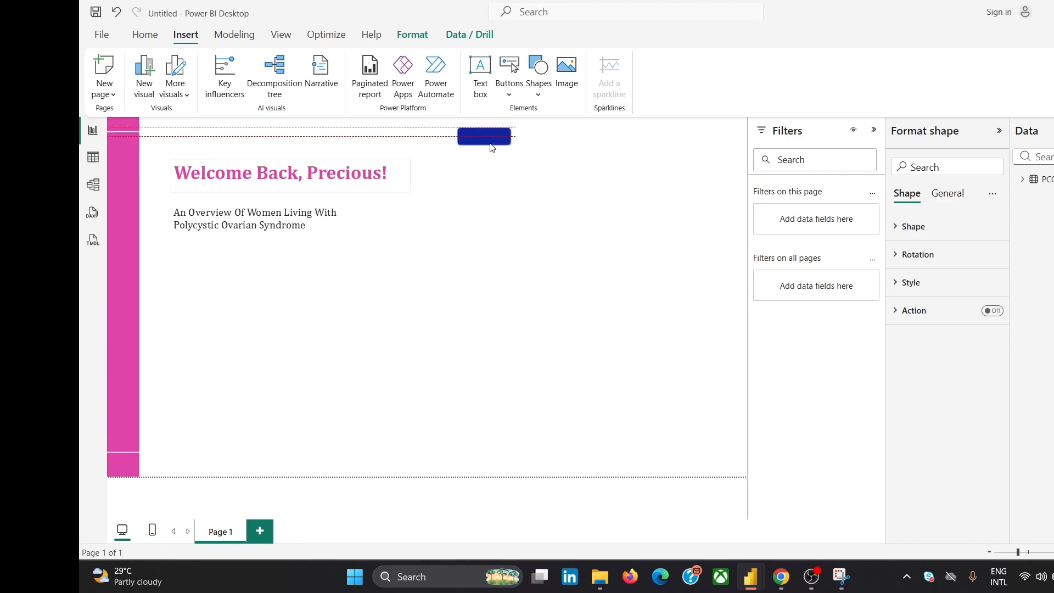
left_click(498, 238)
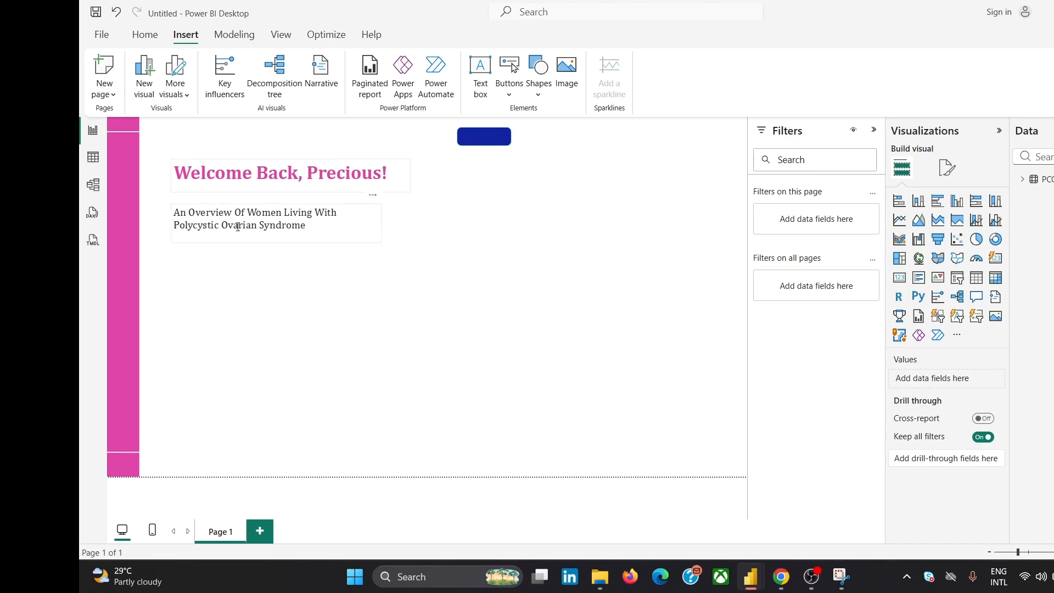
- Move the subtitle text box slightly down and to the right below the greeting
left_click(297, 243)
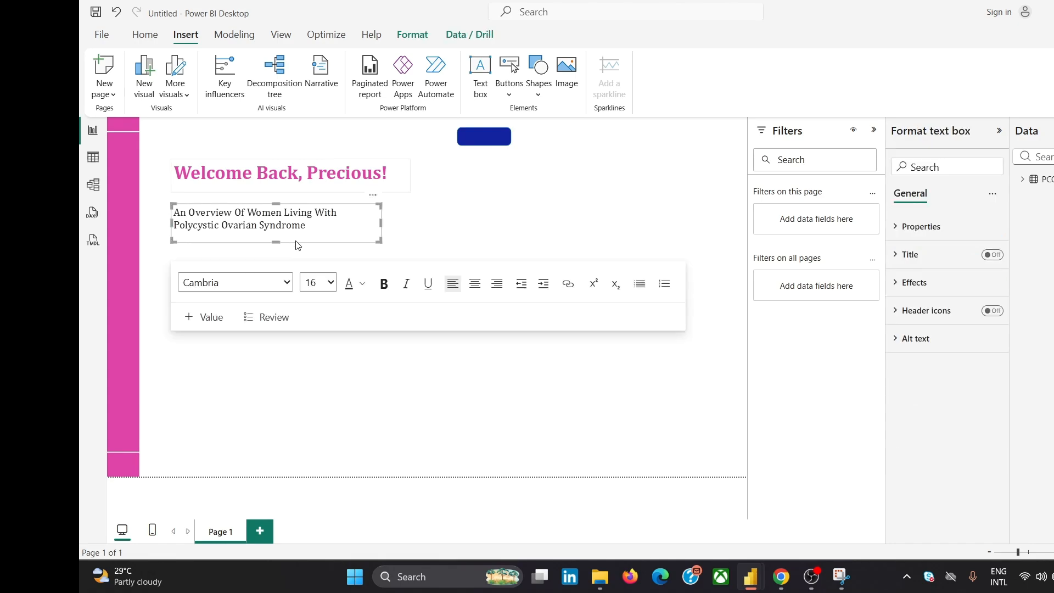
left_click(487, 176)
left_click(337, 243)
left_click(412, 239)
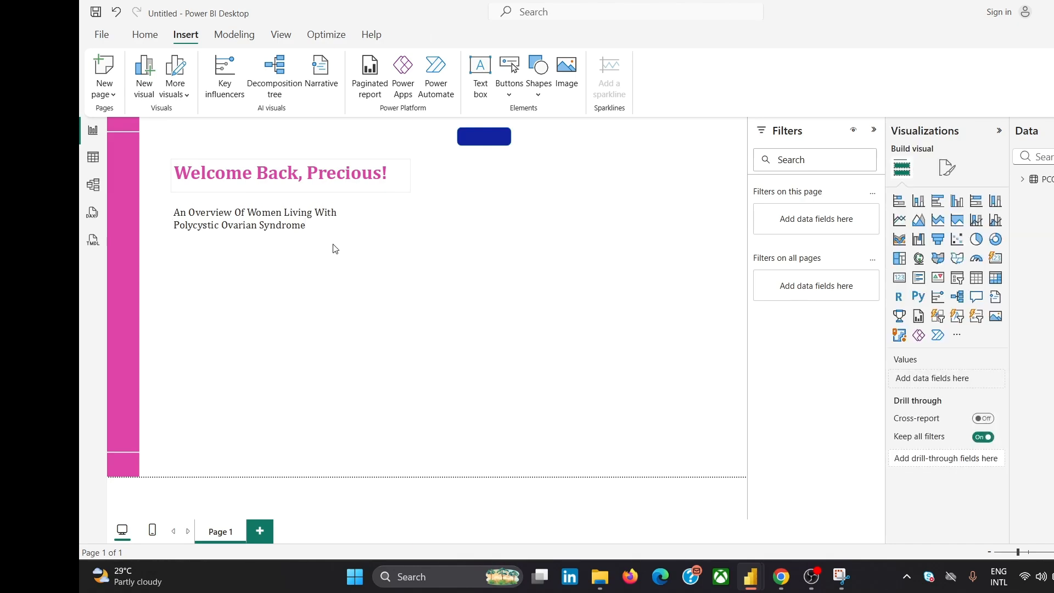
left_click(332, 242)
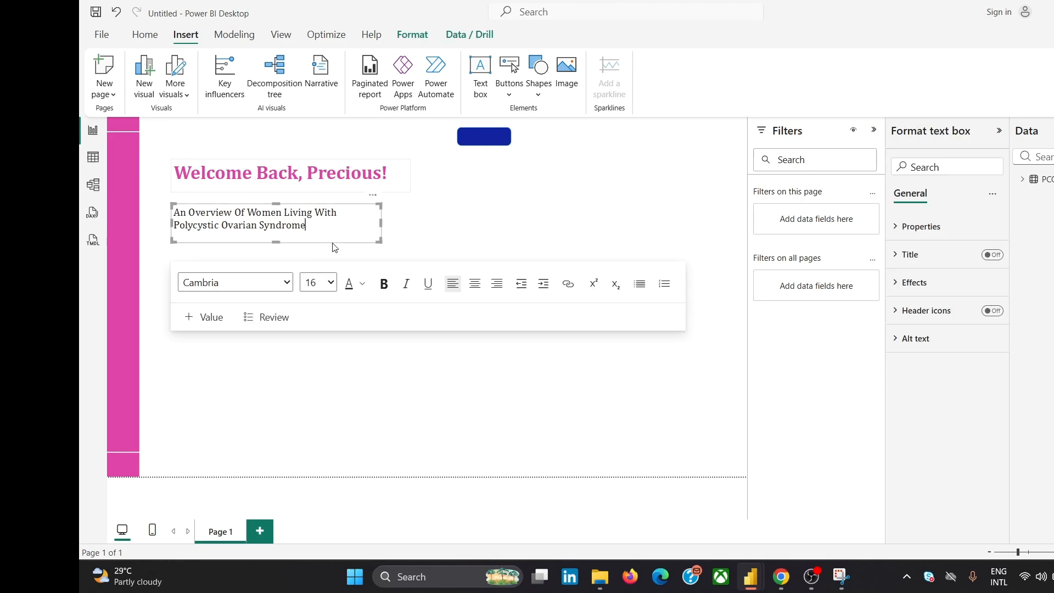
left_click(335, 244)
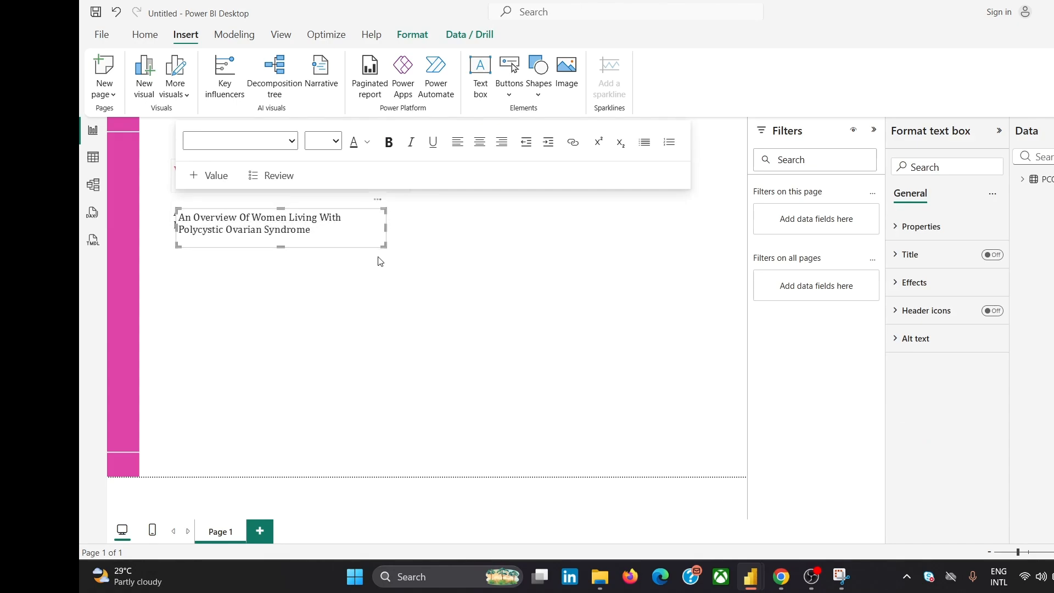
- Move the duplicate subtitle text box down and to the right into the empty area of the page
left_click(490, 303)
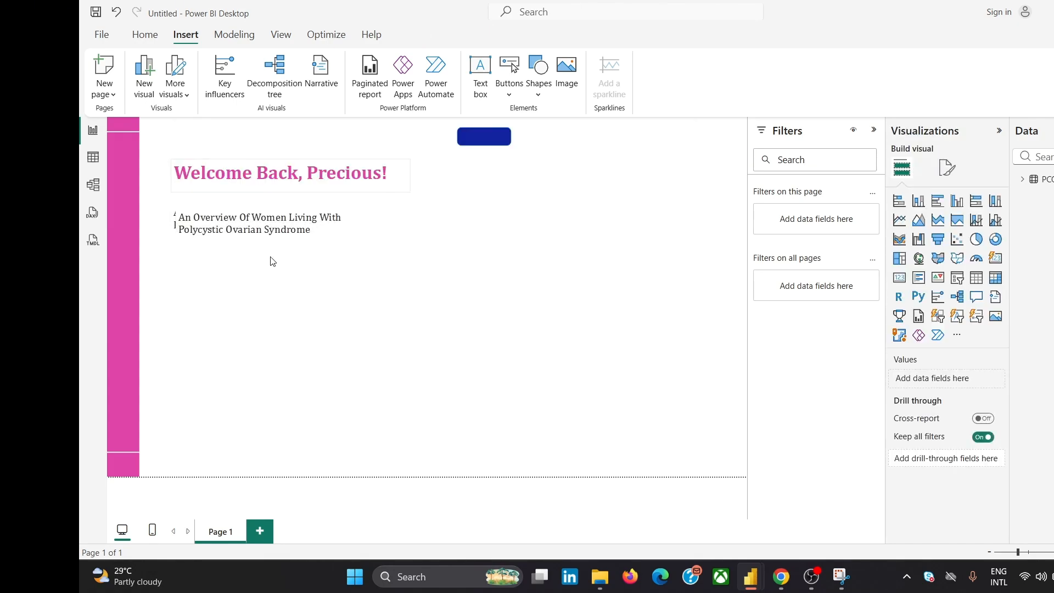
left_click(267, 235)
left_click_drag(332, 251, 423, 343)
left_click(403, 336)
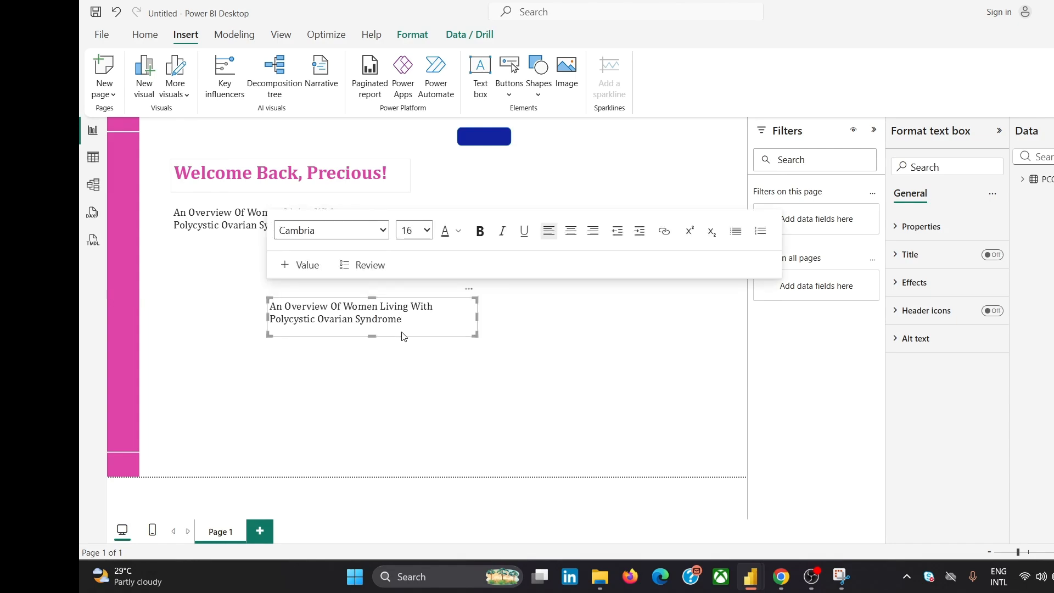
- Replace the duplicate text box's content with "Overview"
key("ctrl+a")
type("oVER")
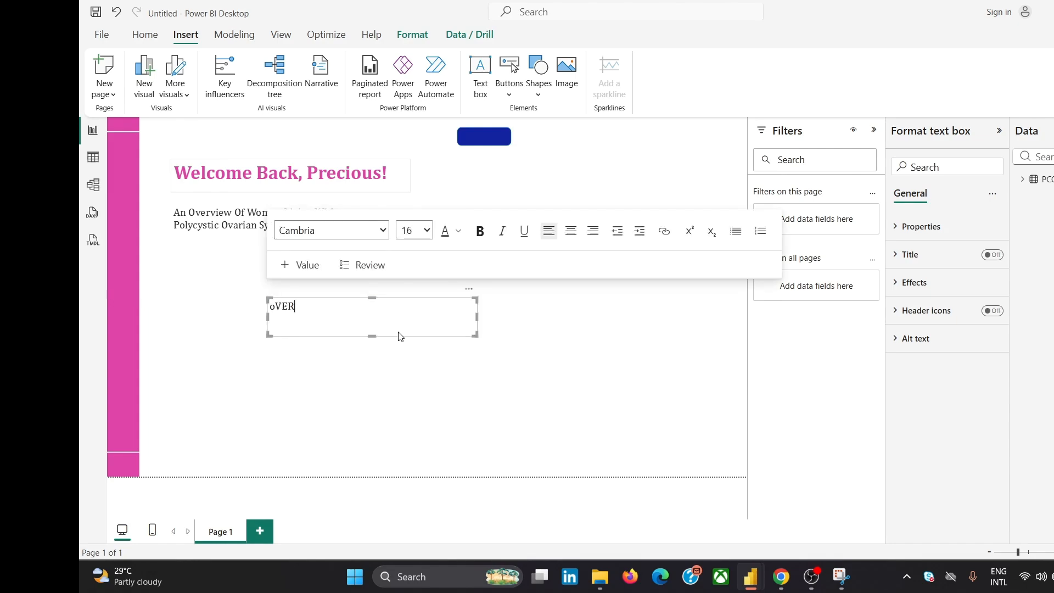
key("BackSpace")
key("BackSpace")
- Set the font of the "Overview" text to Cambria
key("ctrl+a")
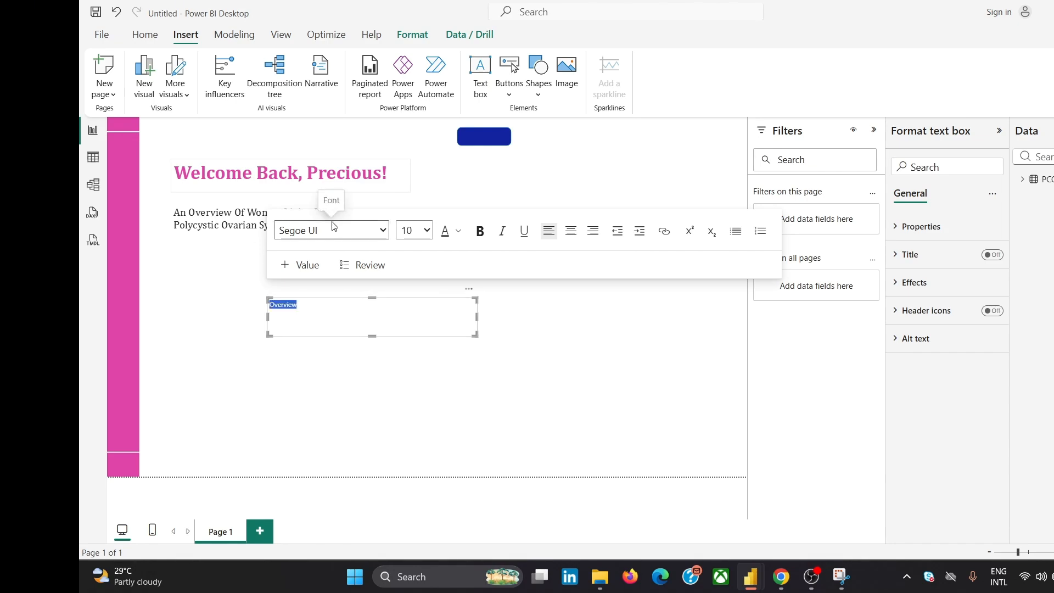
left_click(307, 240)
left_click(299, 305)
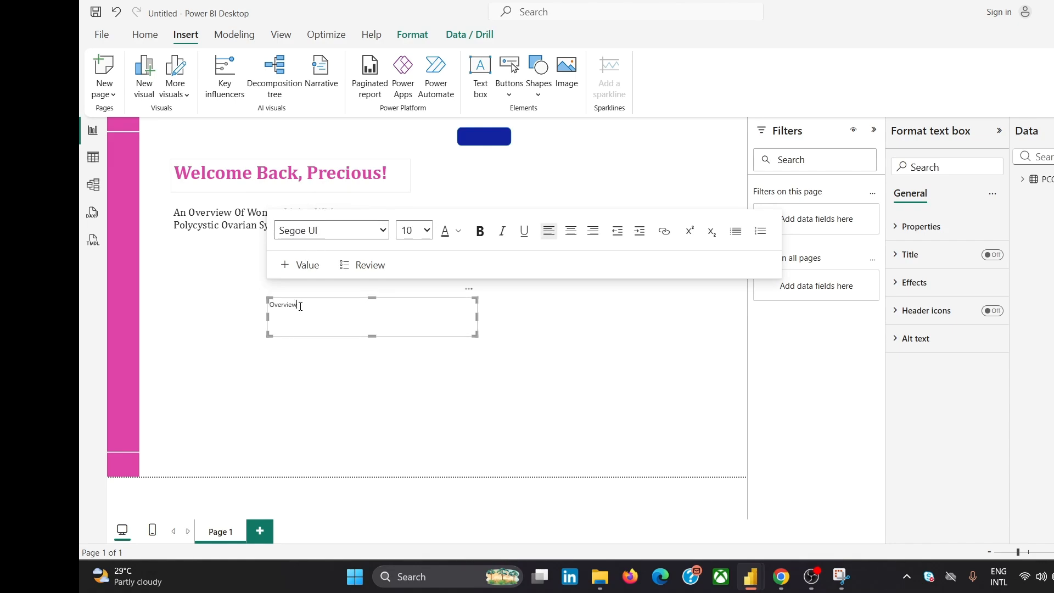
key("ctrl+a")
left_click(324, 230)
scroll(306, 356, "up", 1)
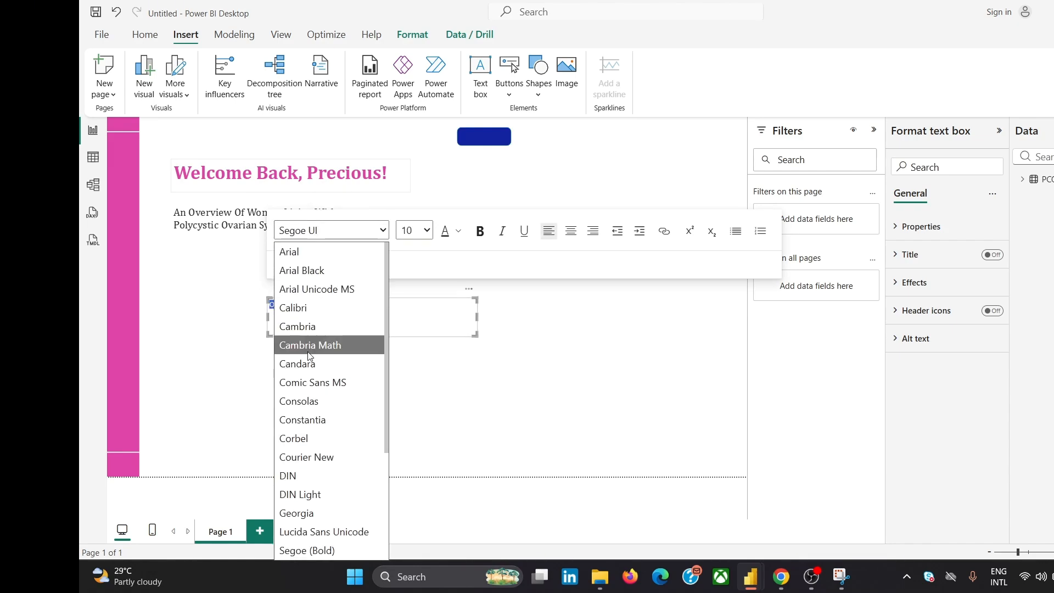
left_click(309, 324)
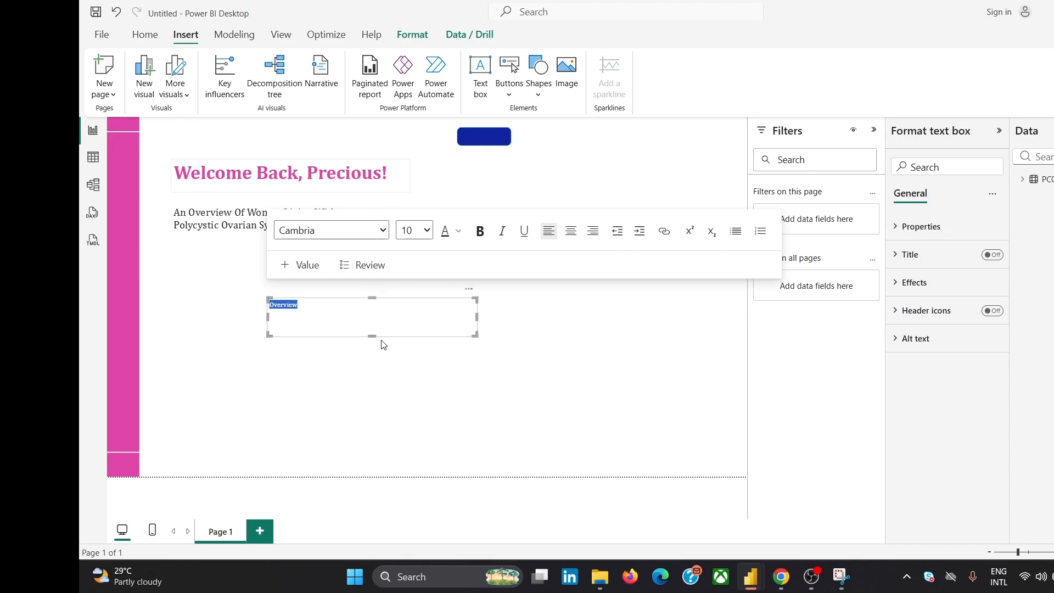
- Reduce the Overview text box's height to about one line and set its font size to 12
left_click_drag(372, 336, 372, 314)
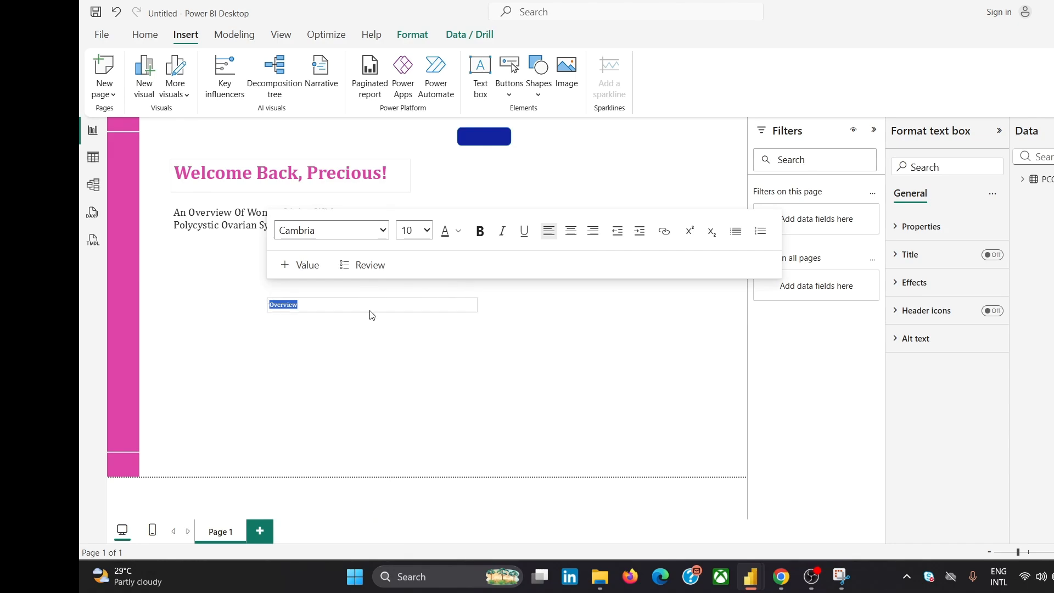
left_click(426, 230)
left_click(420, 343)
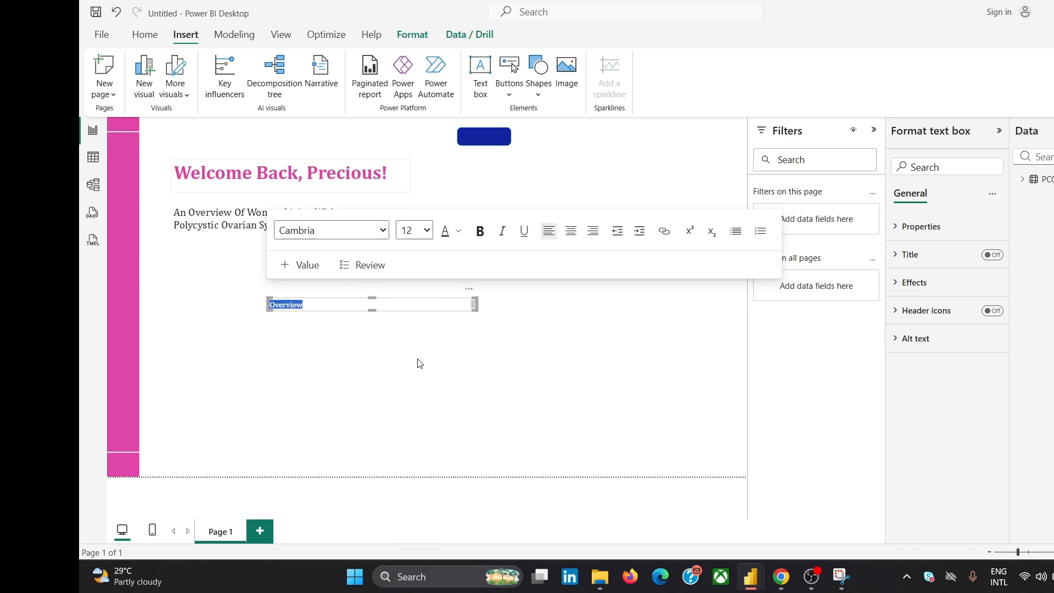
left_click(404, 378)
left_click(424, 306)
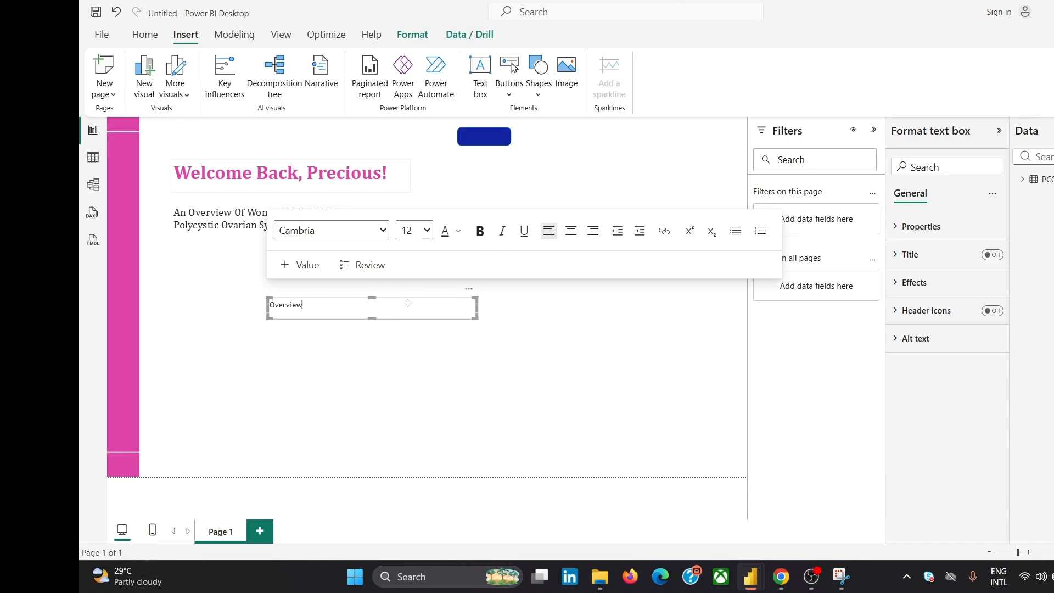
- Center the "Overview" text and shrink its text box to fit closely around the word
key("ctrl+a")
left_click(571, 236)
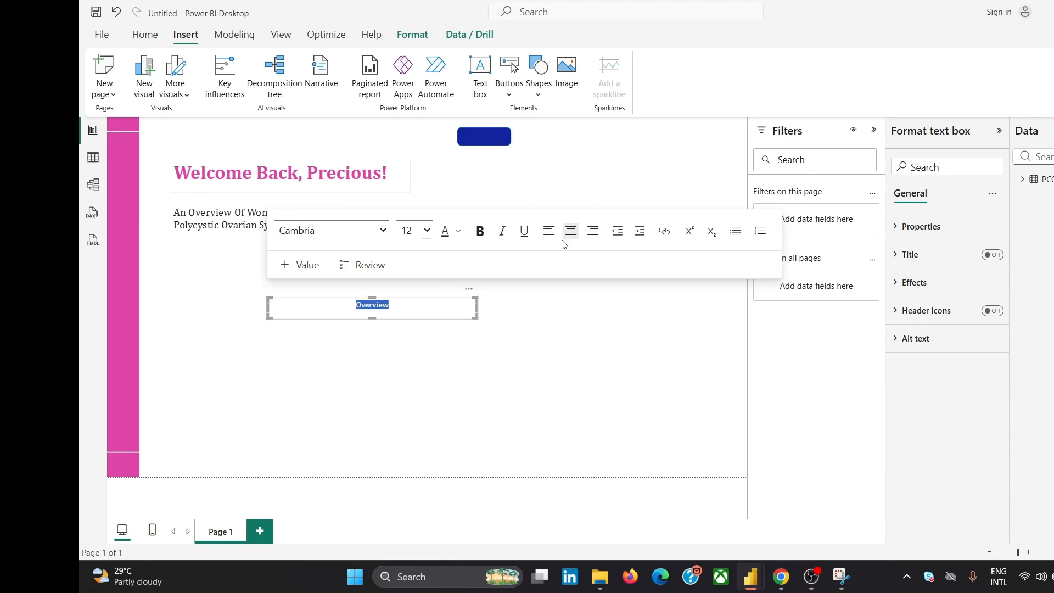
left_click_drag(476, 307, 318, 307)
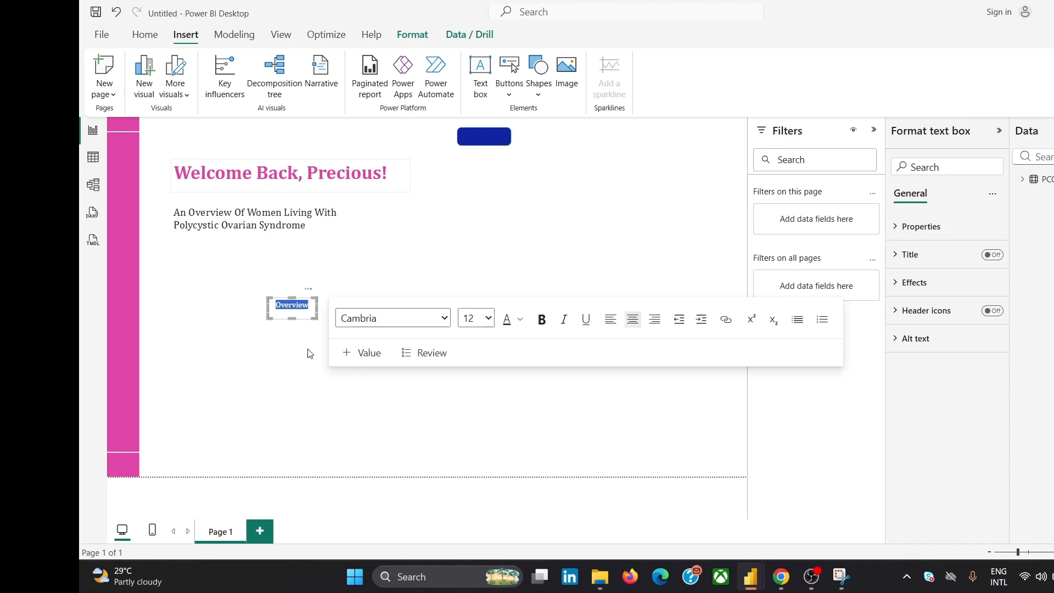
left_click(303, 357)
left_click(304, 314)
left_click_drag(292, 317, 293, 313)
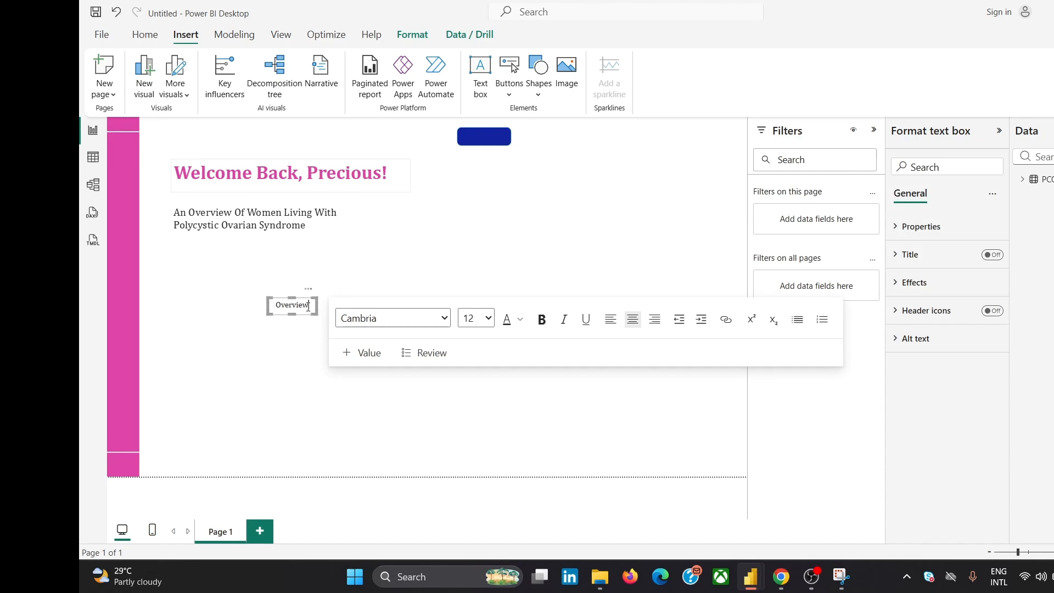
- Move the Overview text box onto the dark blue button at the page's top edge
double_click(308, 306)
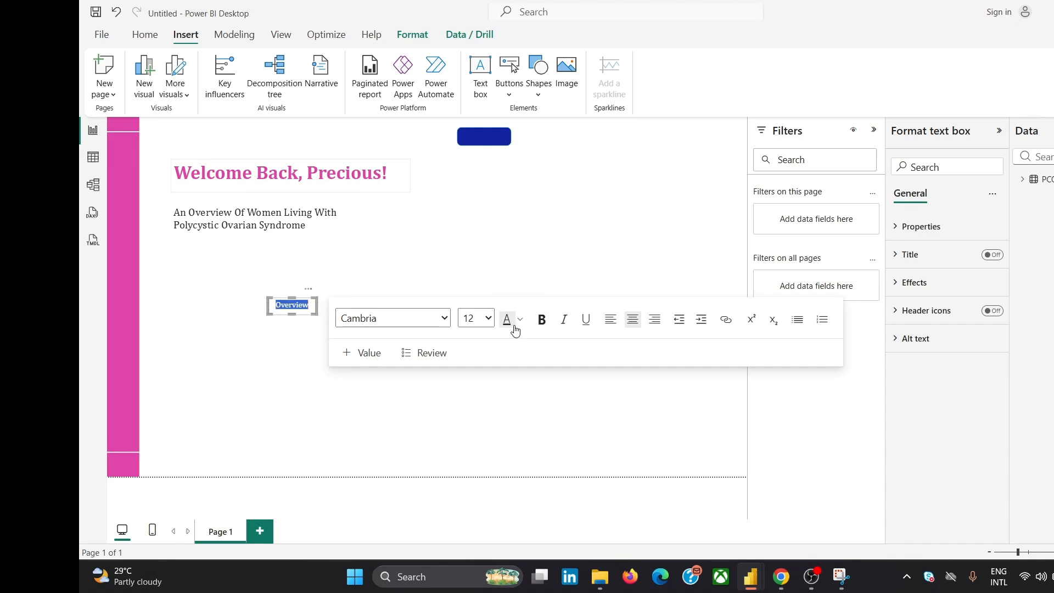
left_click(297, 321)
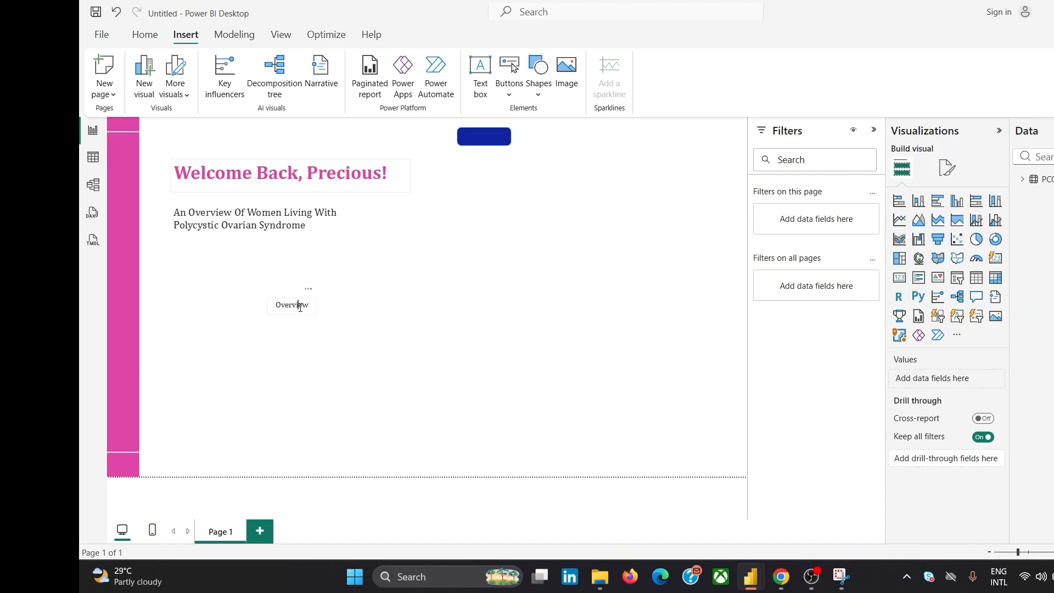
left_click(300, 307)
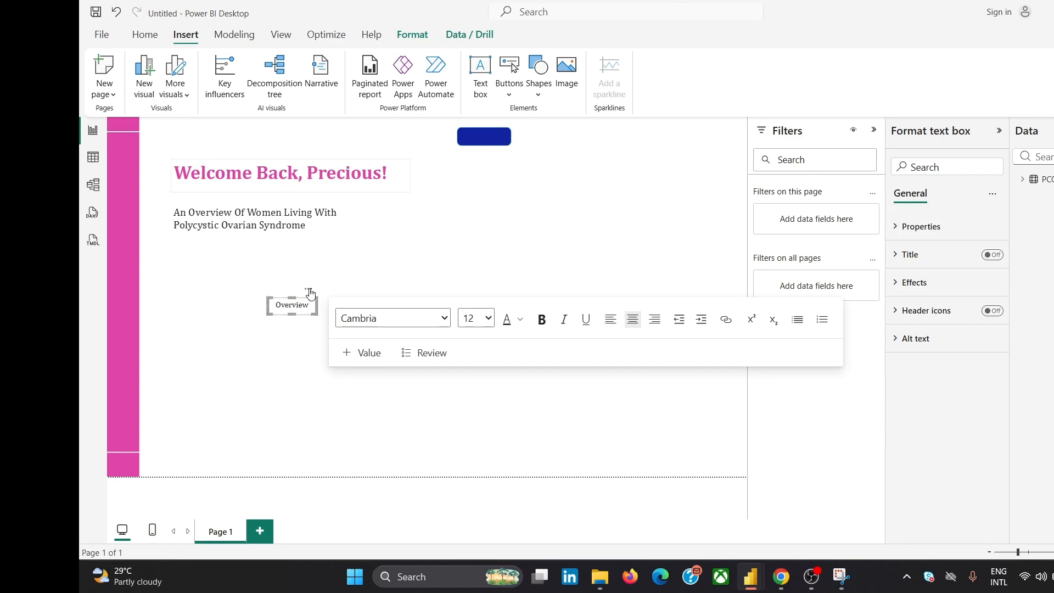
left_click_drag(310, 292, 498, 123)
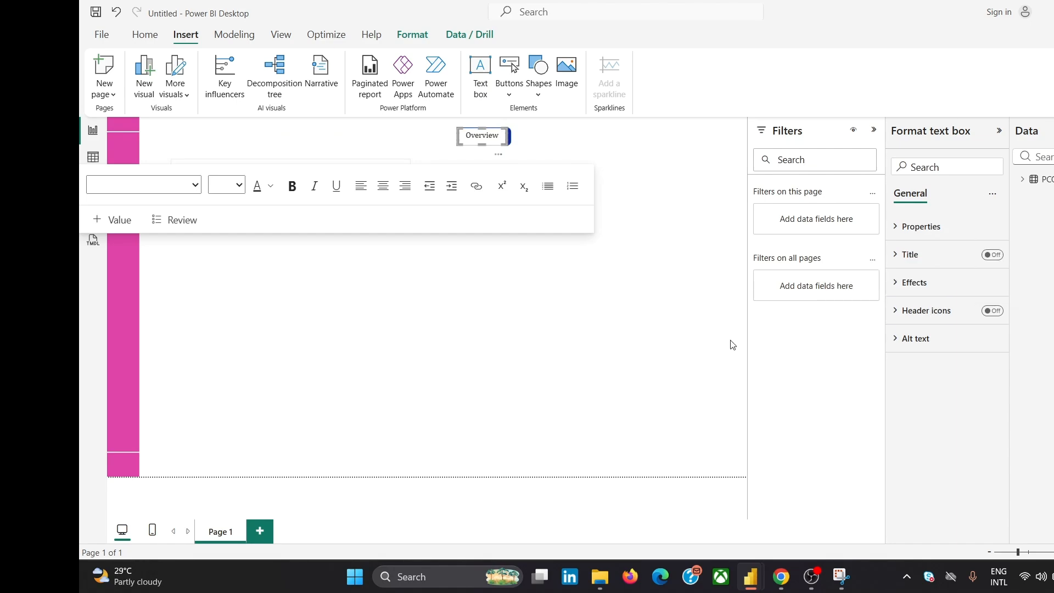
left_click(679, 331)
- Turn off the Overview text box's background so the dark blue button shows through
left_click(499, 136)
left_click(933, 231)
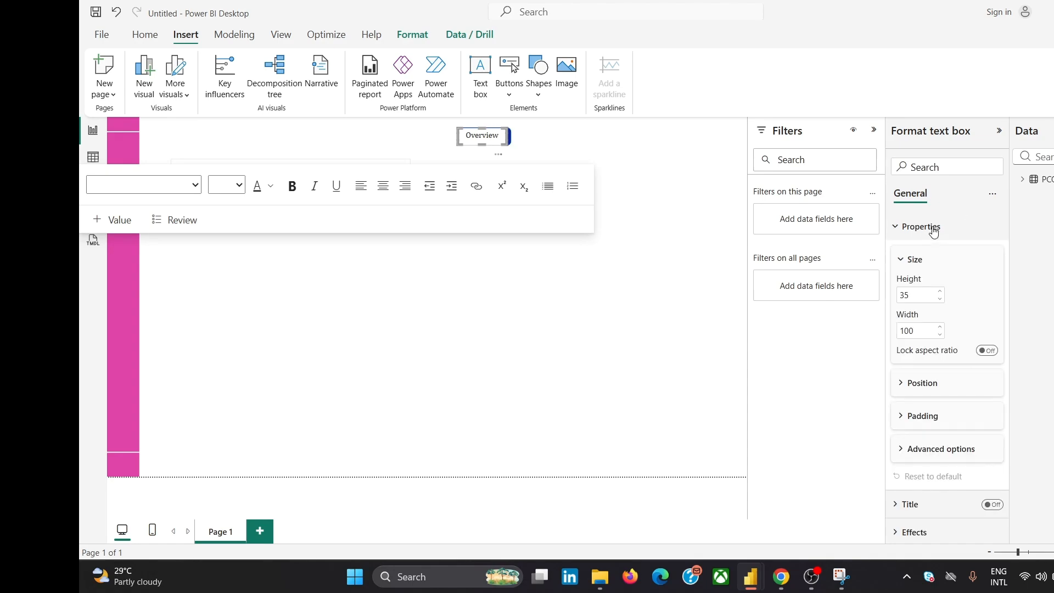
left_click(933, 230)
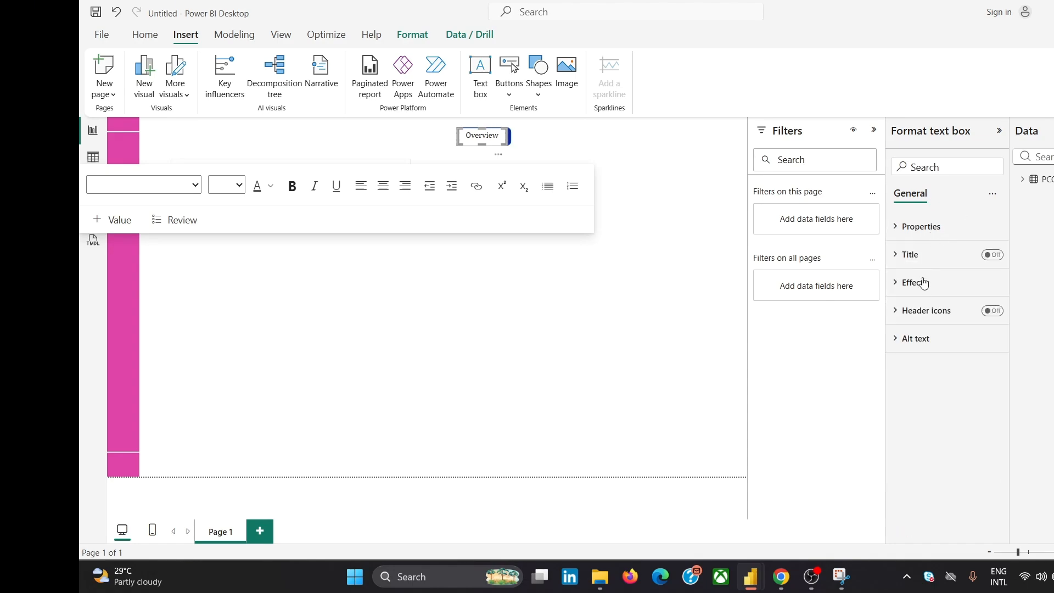
left_click(922, 282)
left_click(979, 316)
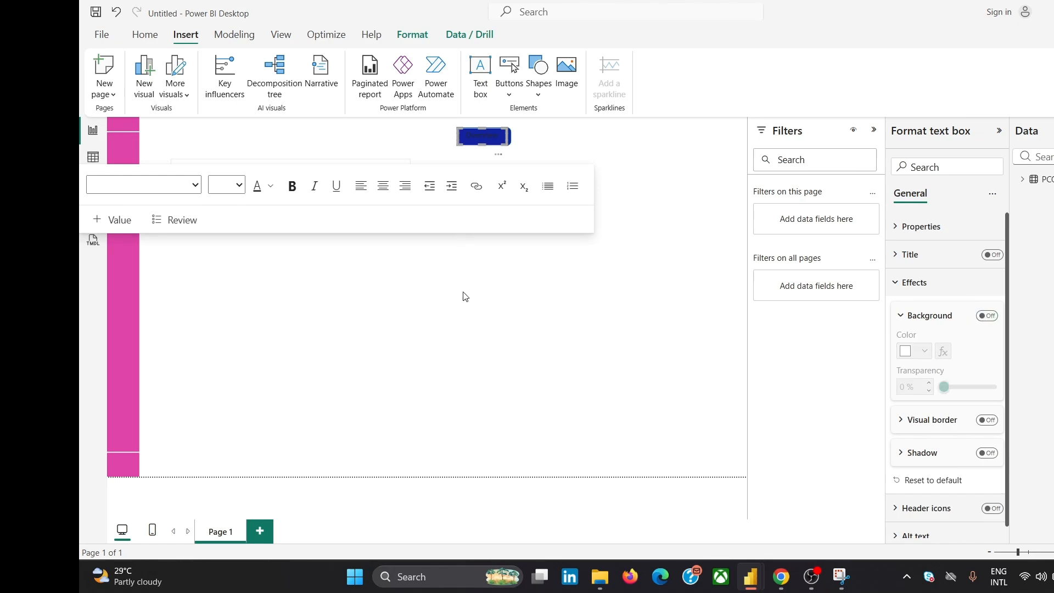
- Change the "Overview" text's font color to white
left_click(270, 188)
left_click(285, 234)
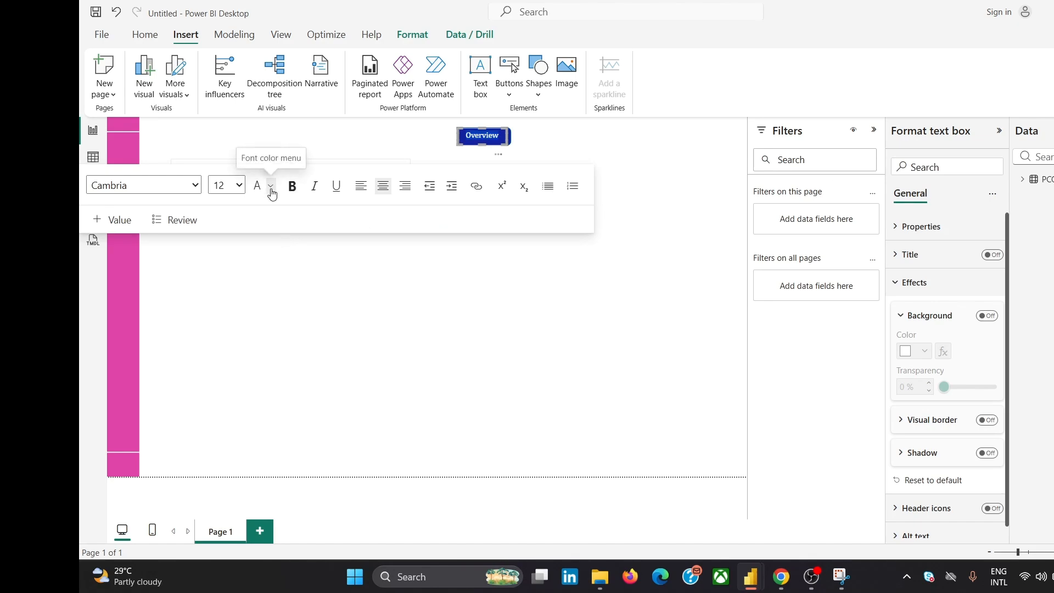
left_click(270, 187)
left_click(285, 234)
double_click(558, 280)
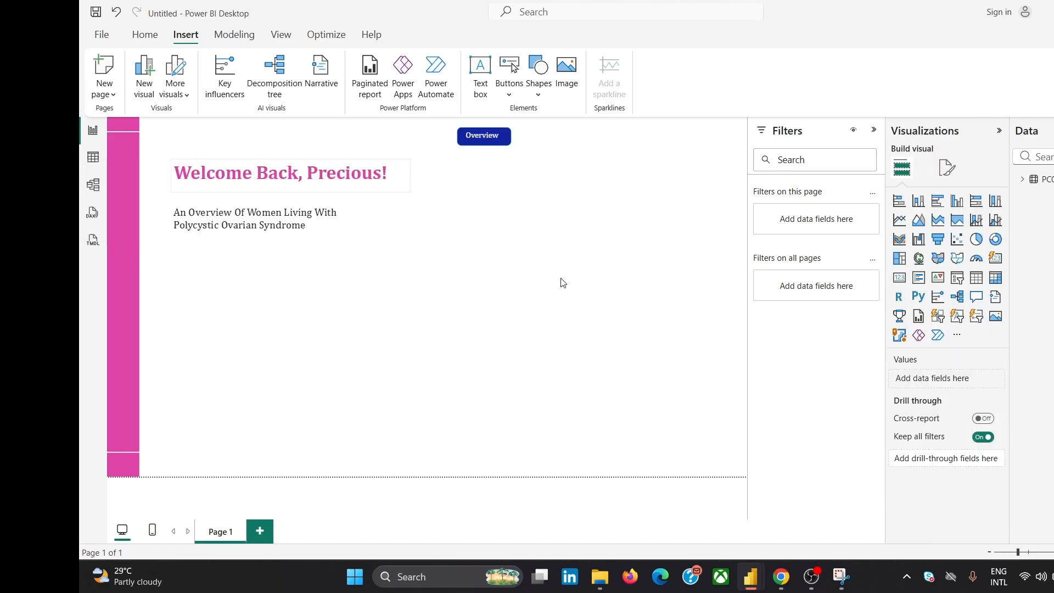
- Nudge the Overview text box slightly to the right so it sits centered on the dark blue button
left_click(496, 140)
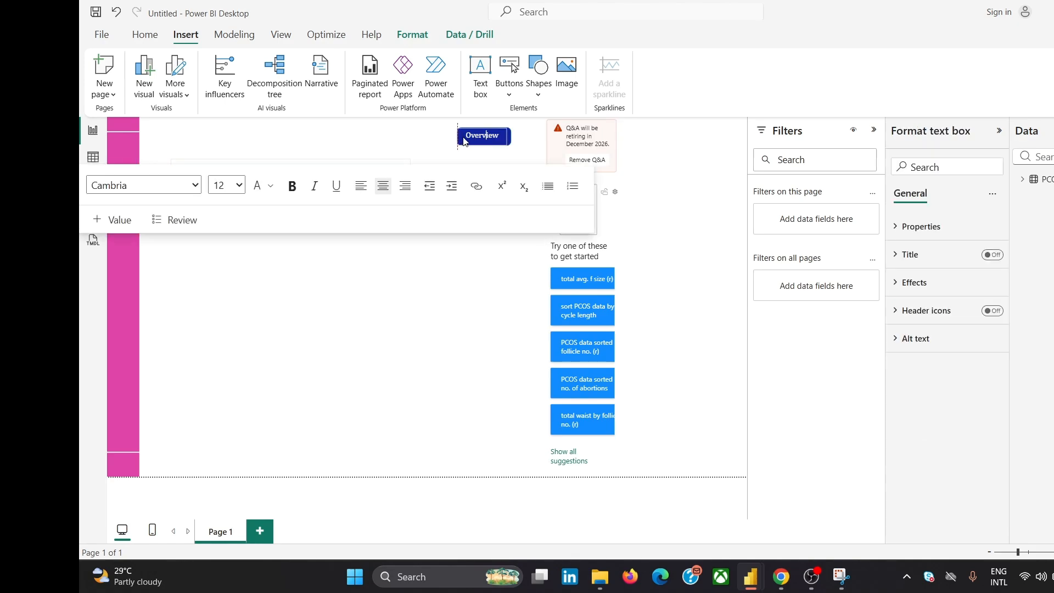
left_click(417, 148)
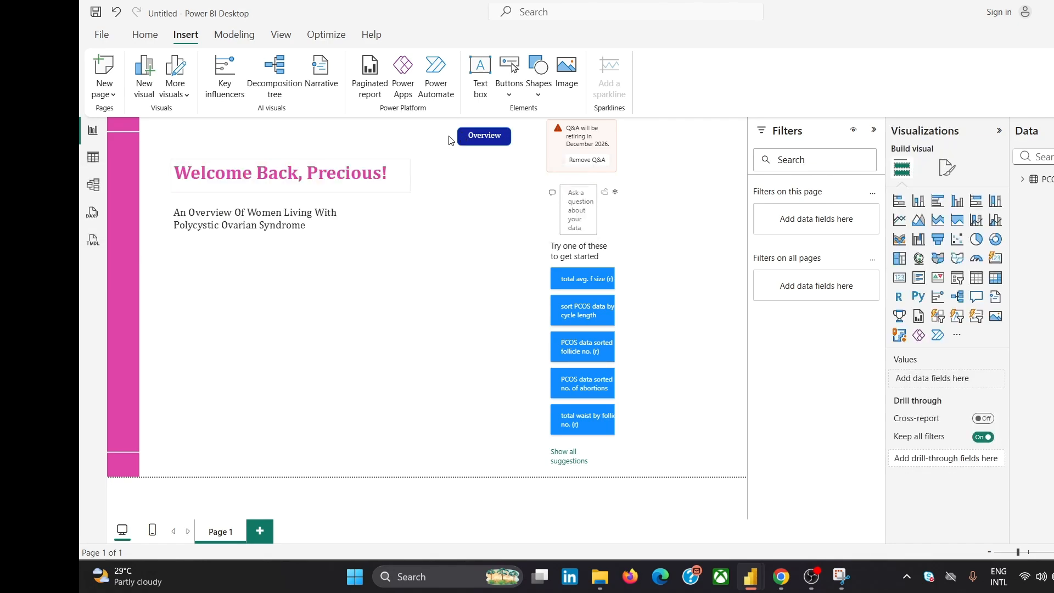
left_click(484, 139)
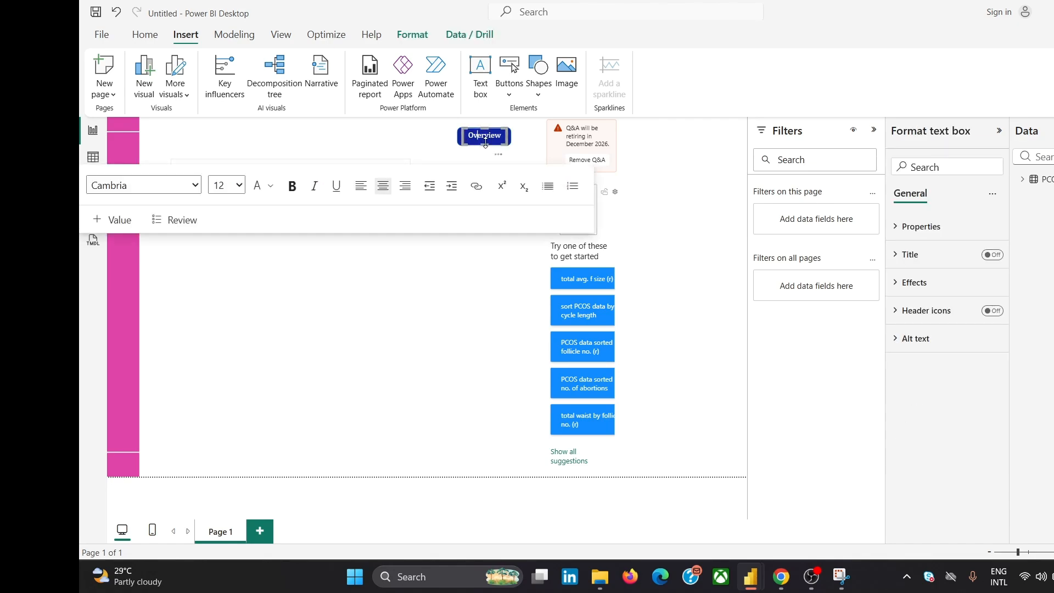
left_click(447, 273)
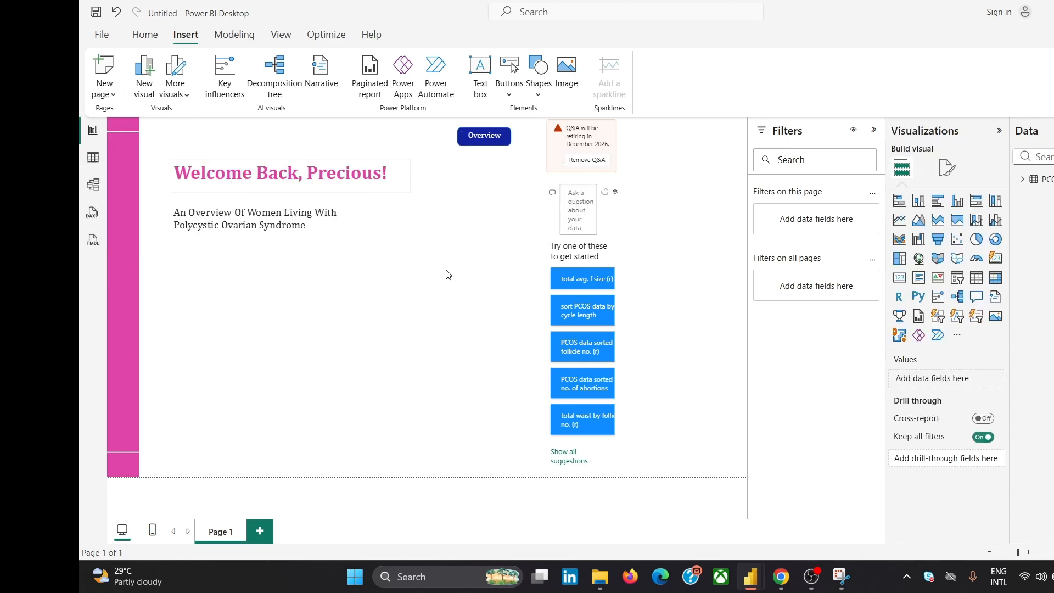
- Remove the unwanted Q&A visual from the page
left_click(607, 141)
left_click(609, 125)
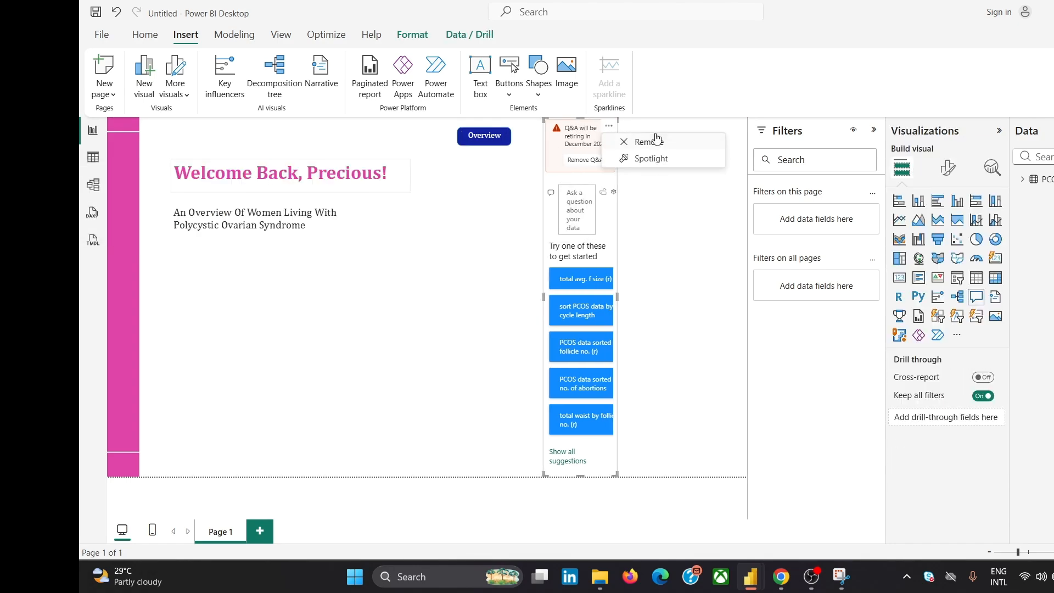
left_click(649, 141)
- Align the Overview text box and the dark blue button with each other using Align center and Align middle
left_click(480, 137)
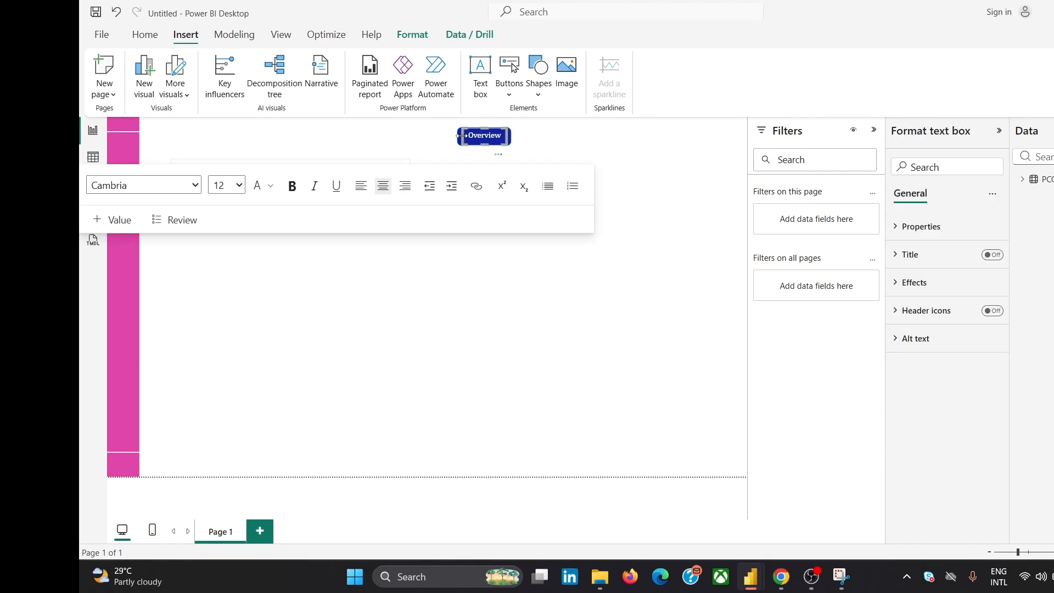
left_click(457, 135, "ctrl")
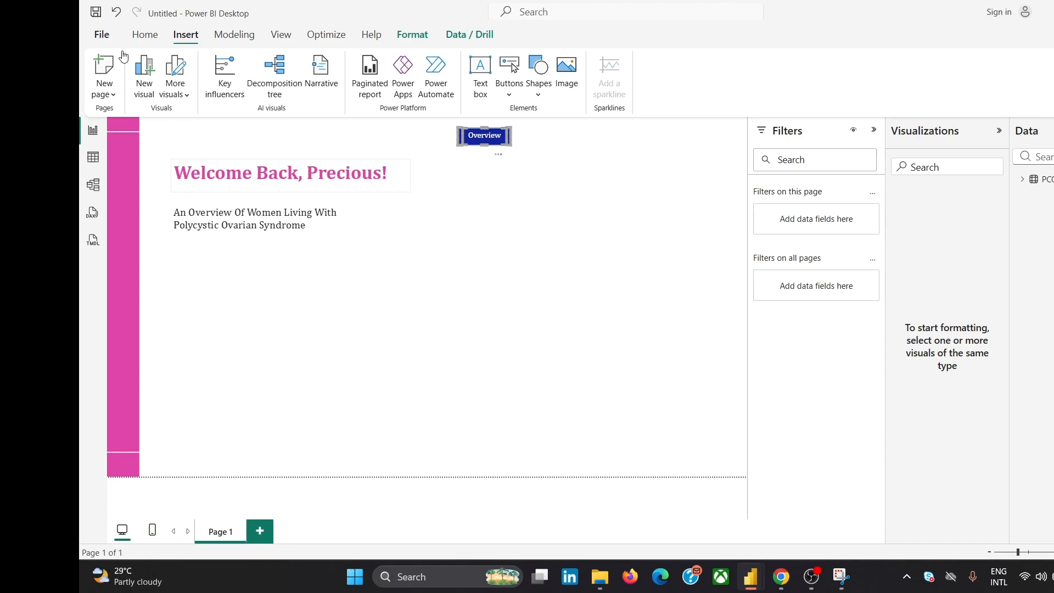
left_click(145, 34)
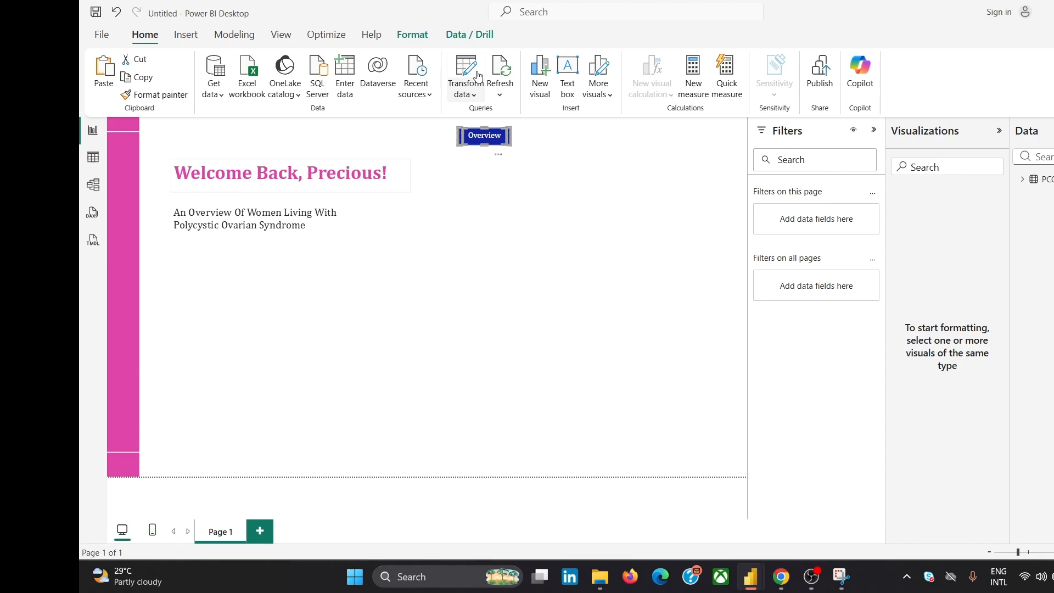
left_click(413, 35)
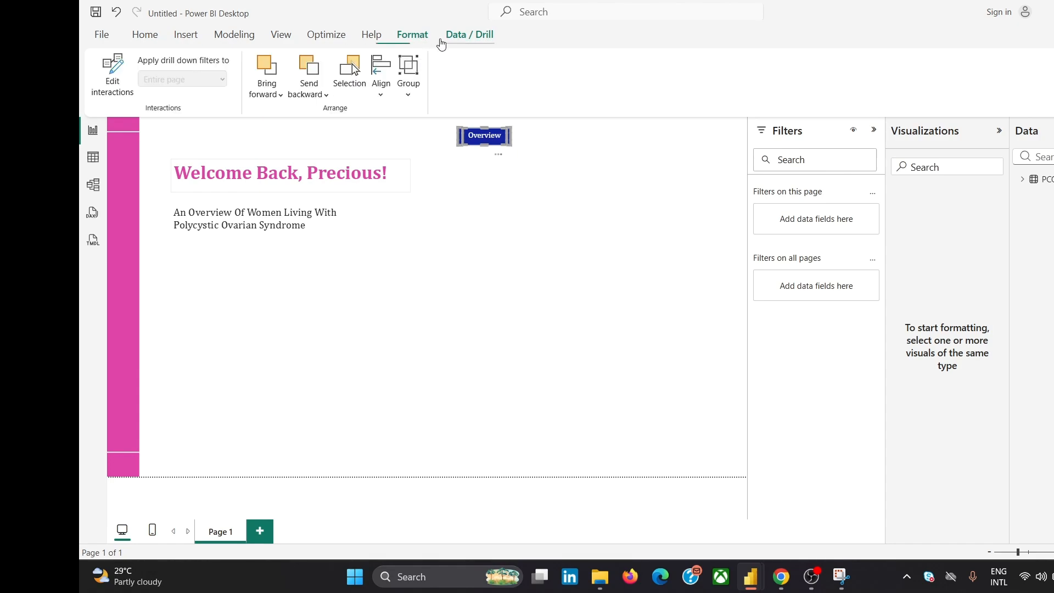
left_click(380, 92)
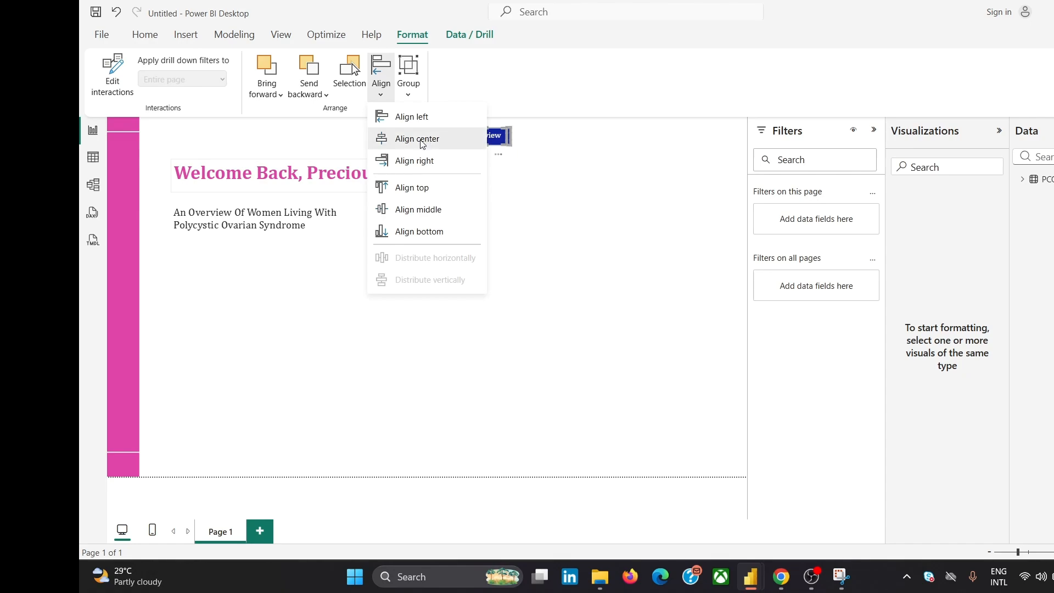
left_click(427, 138)
left_click(392, 74)
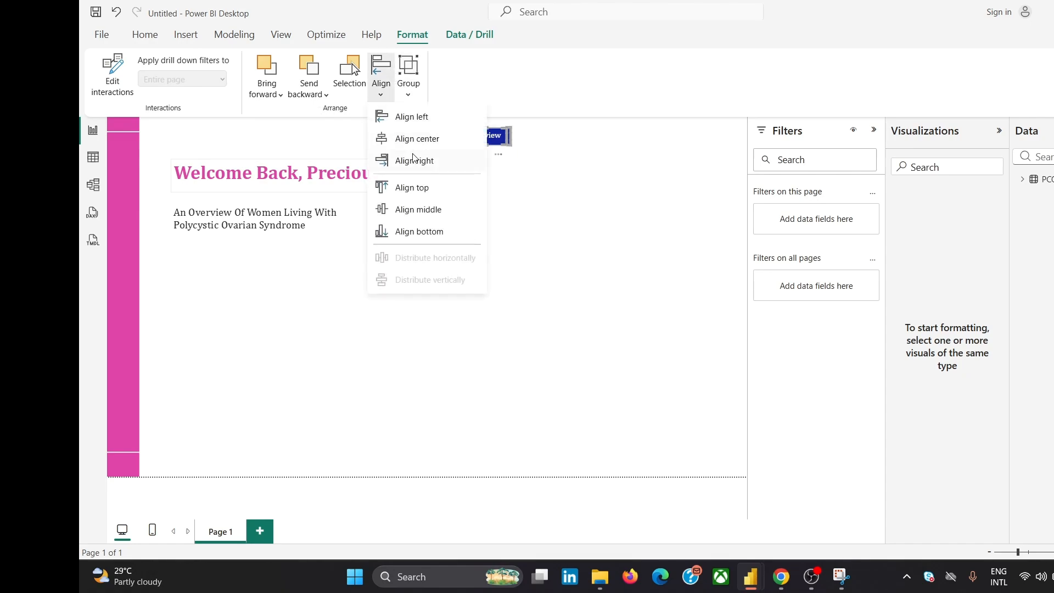
left_click(419, 208)
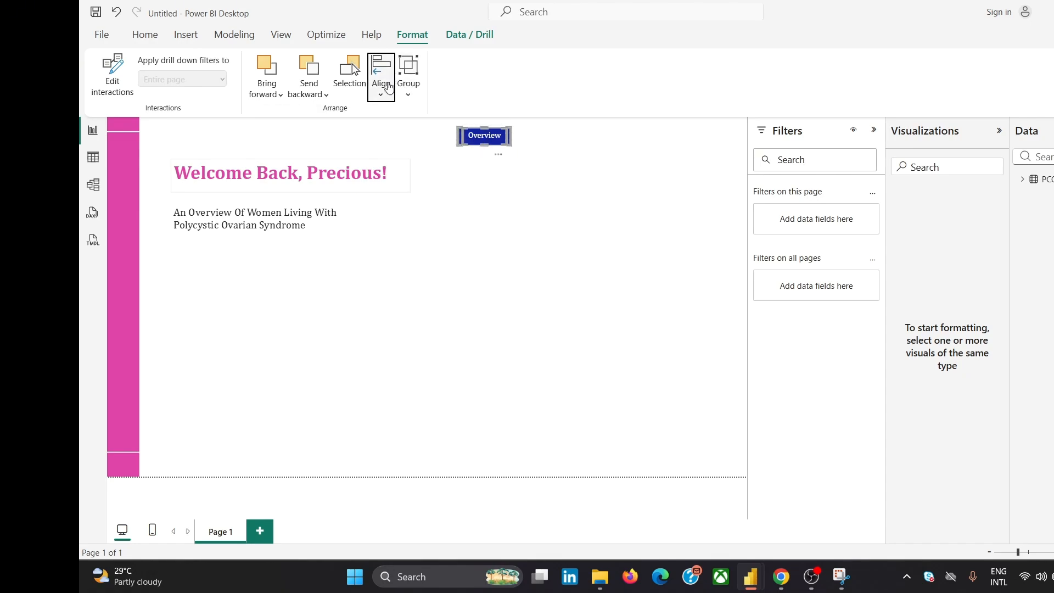
left_click(380, 88)
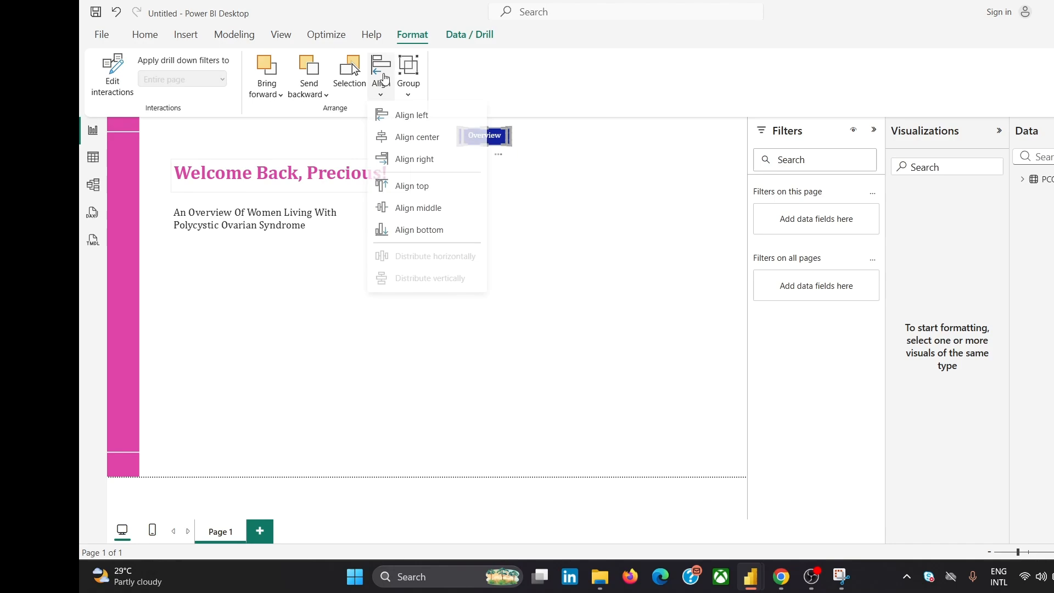
left_click(411, 139)
left_click(499, 181)
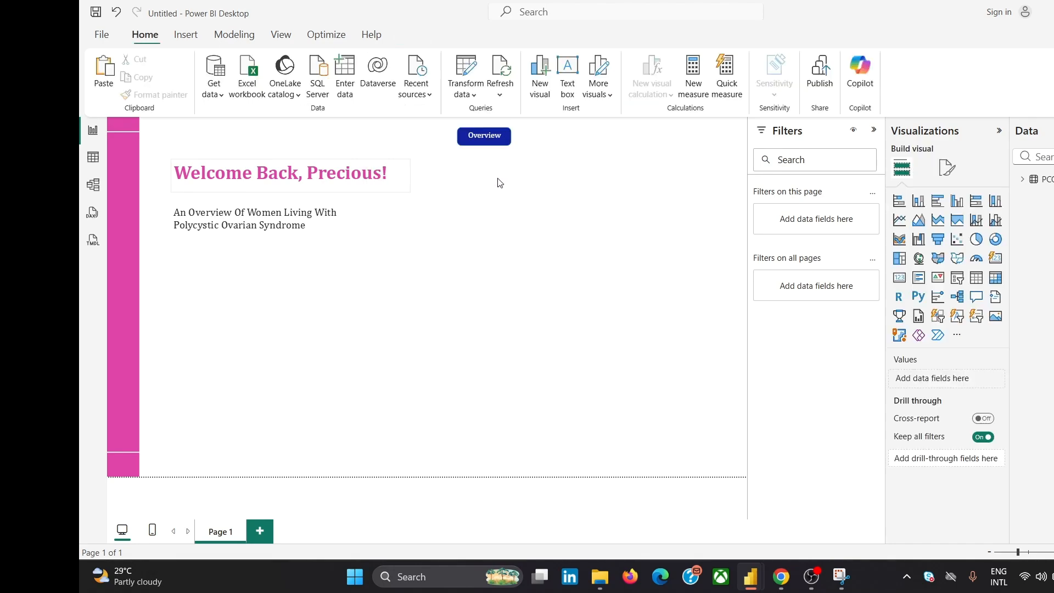
- Nudge the dark blue button shape slightly up and to the right behind the Overview text
left_click(485, 138)
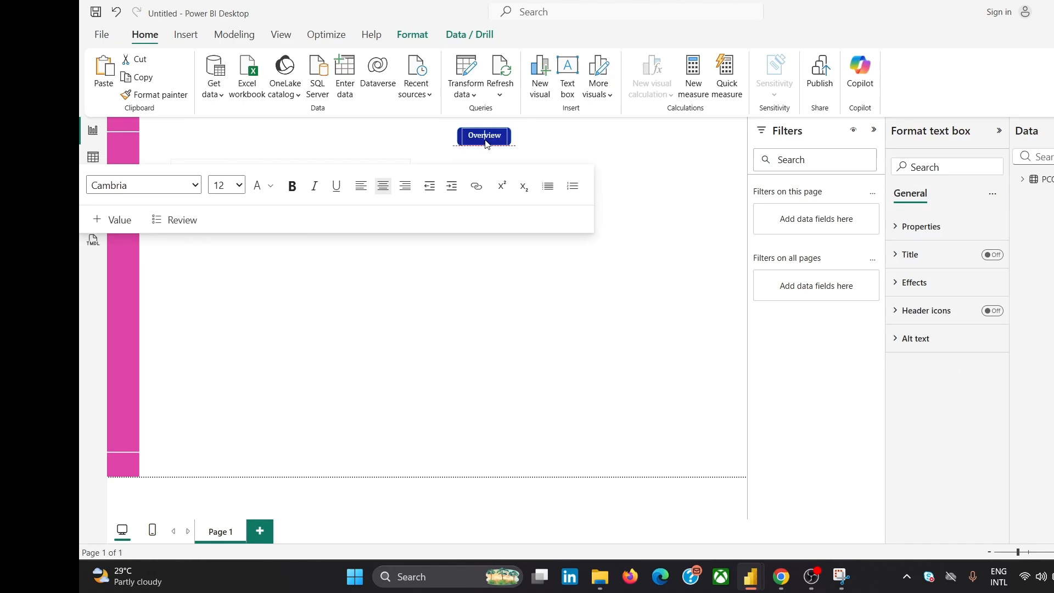
left_click(543, 146)
left_click(495, 135)
left_click(493, 127)
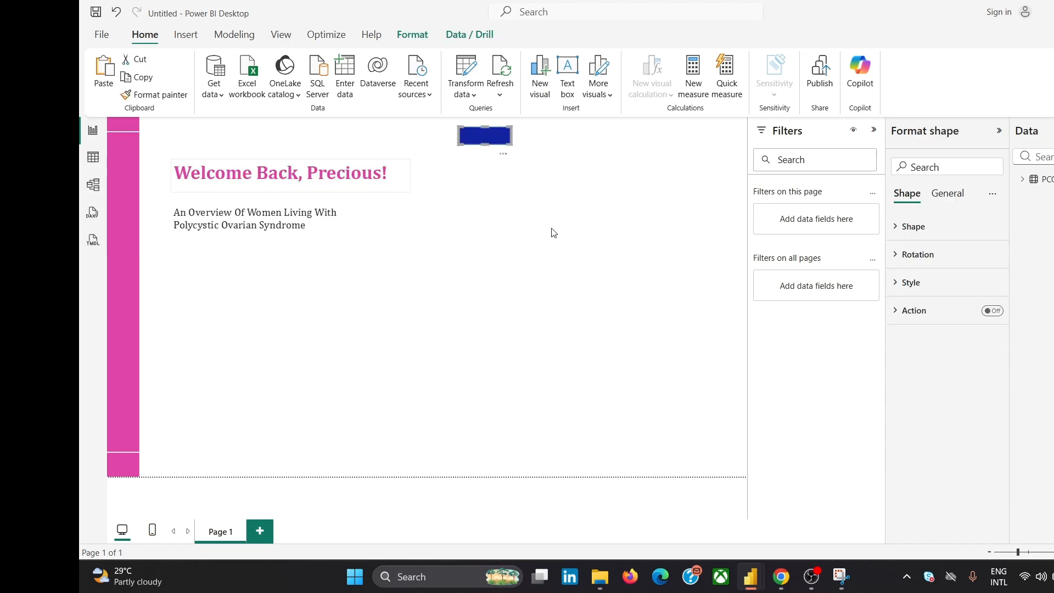
left_click(553, 224)
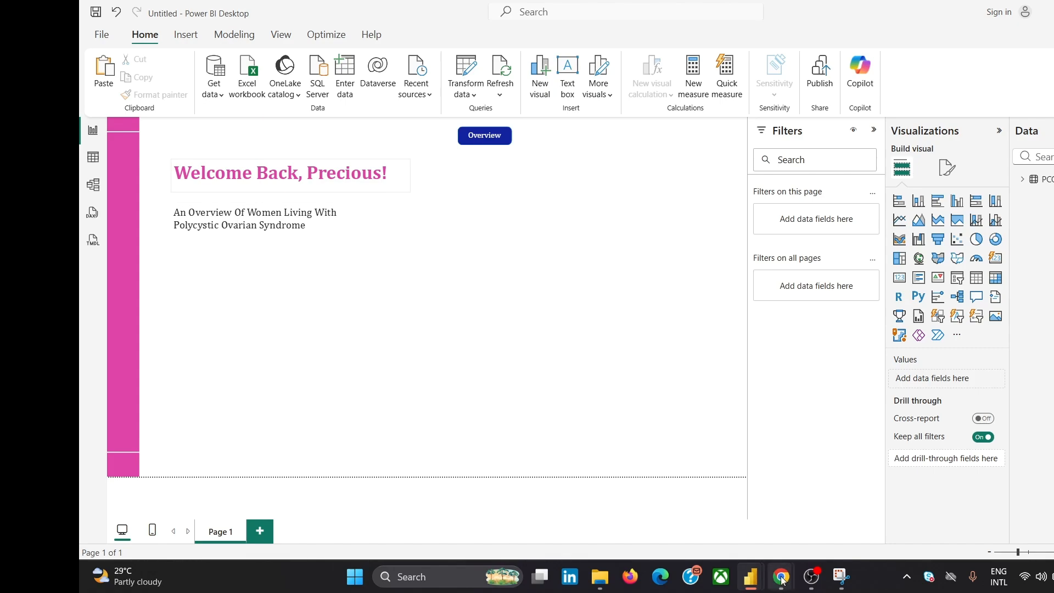
- Switch to Chrome to examine the reference dashboard's navigation labels, and return to Power BI Desktop
mouse_move(781, 577)
left_click(840, 502)
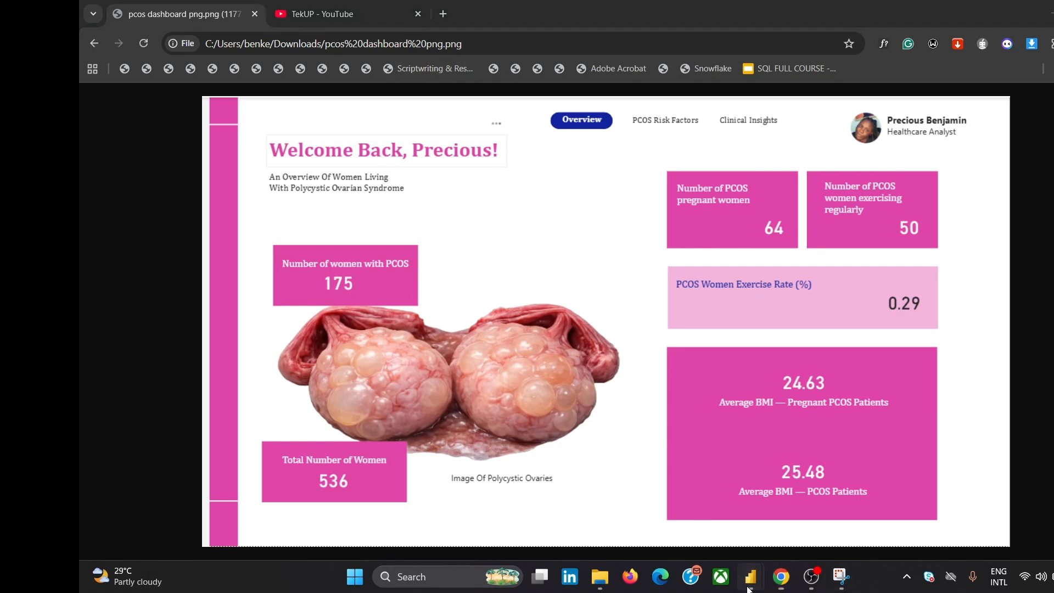
mouse_move(750, 576)
left_click(818, 505)
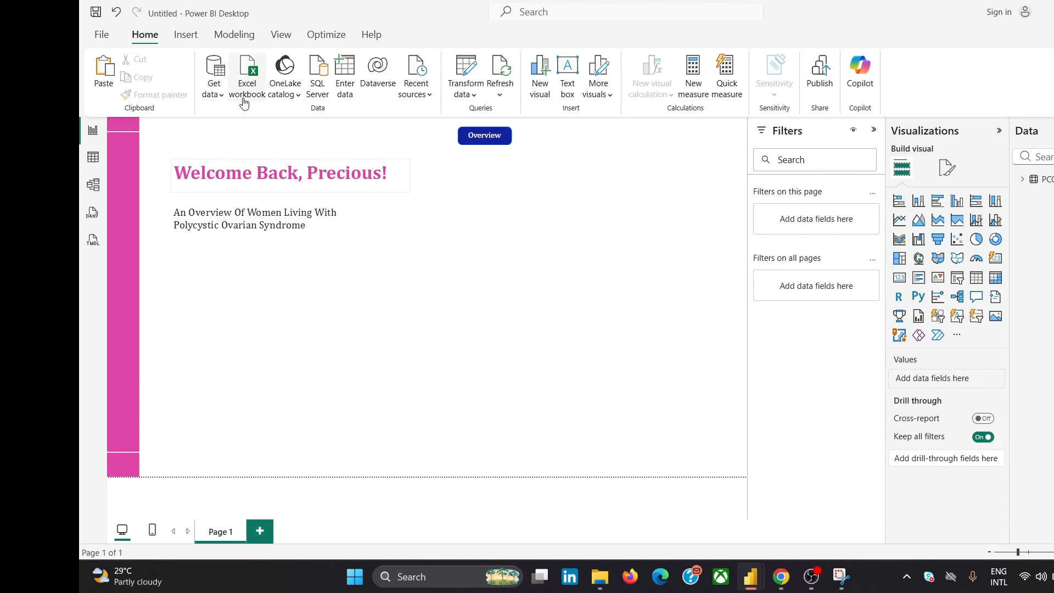
- Duplicate the subtitle text box and move the copy to the empty middle area of the page
left_click(466, 133)
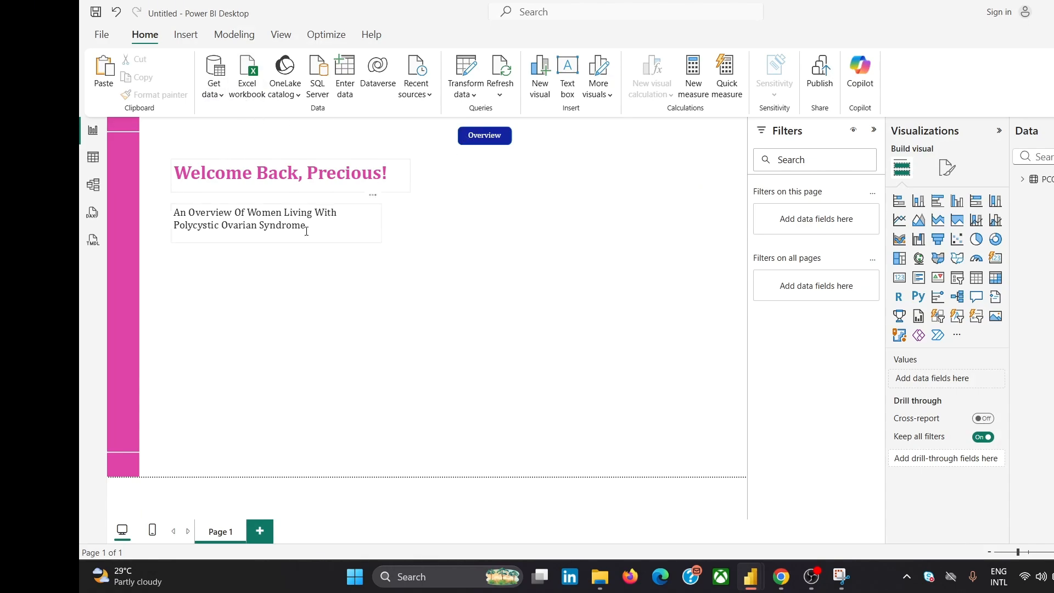
left_click(334, 245)
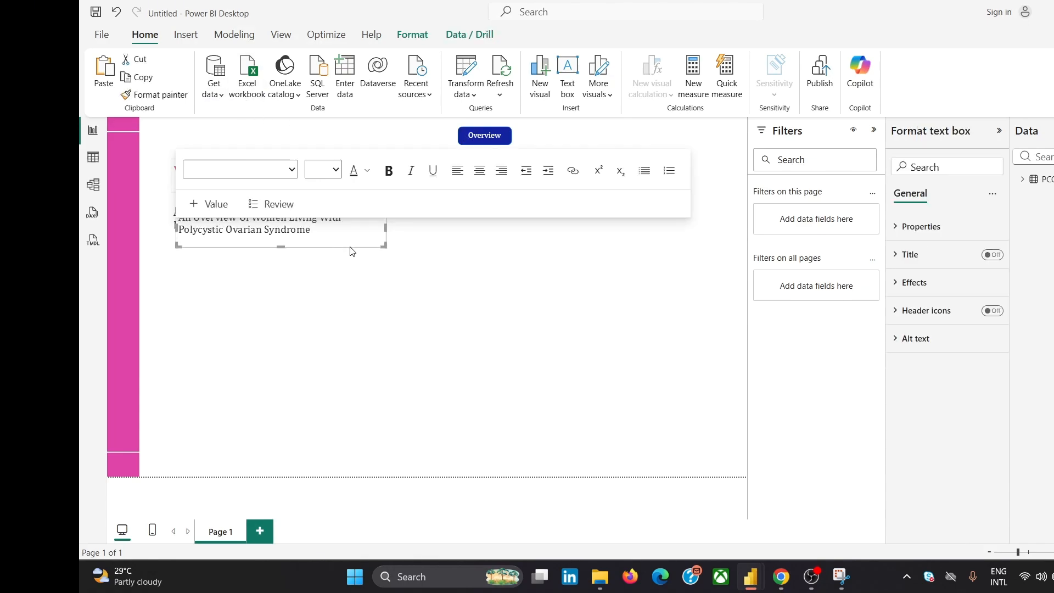
left_click(448, 322)
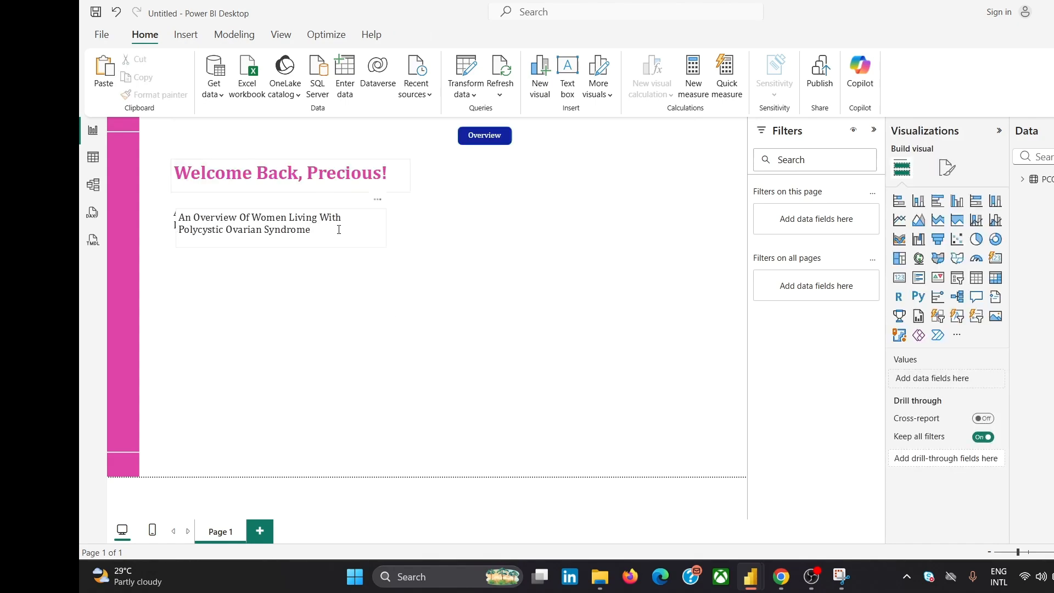
left_click_drag(342, 238, 543, 341)
- Replace all the text in the duplicated text box with the navigation label "PCOS Risk Factors"
left_click(483, 318)
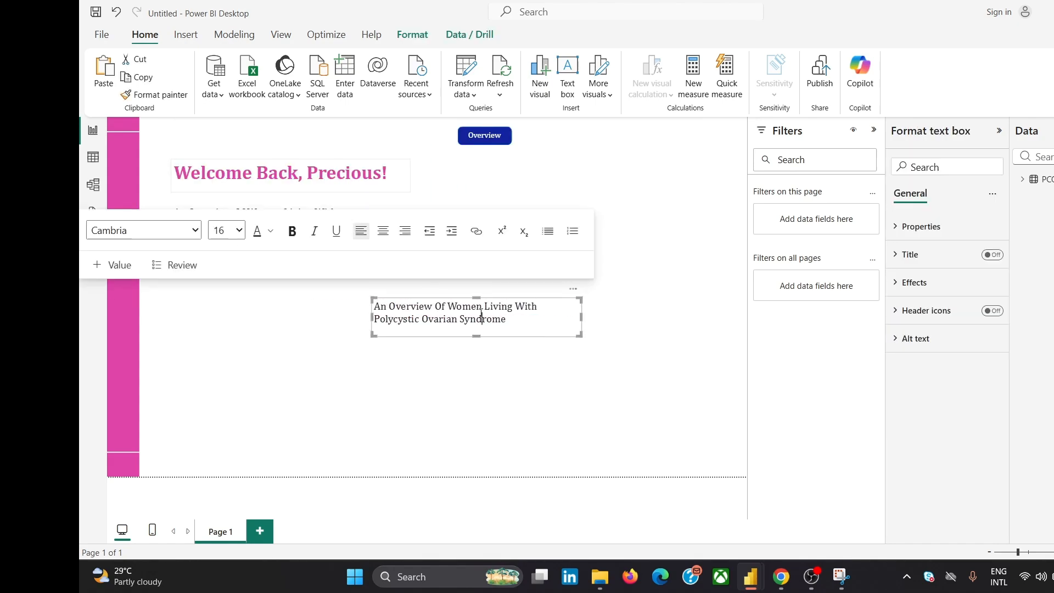
key("ctrl+a")
type("PCO")
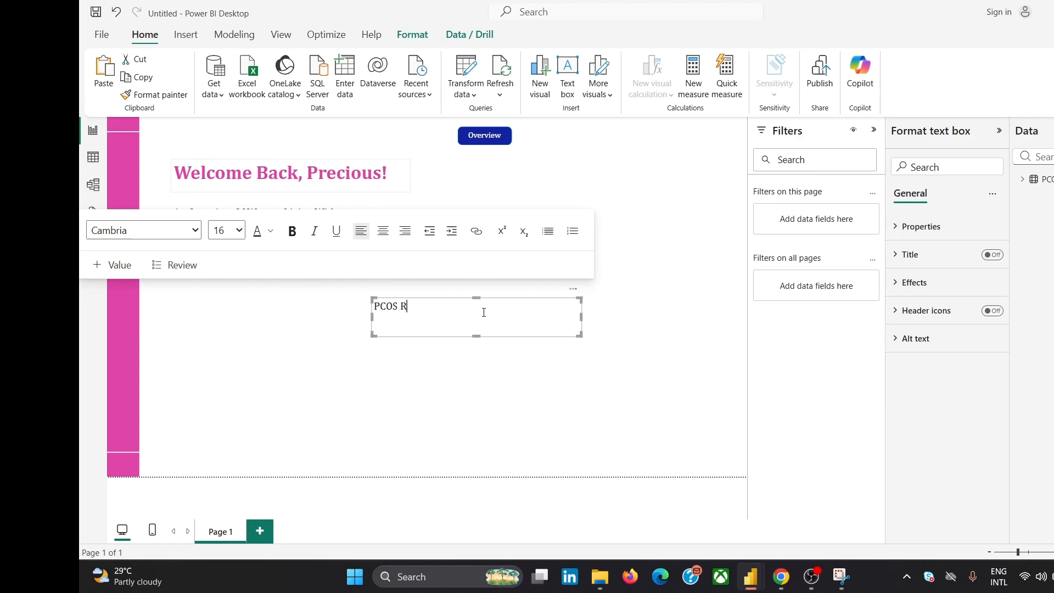
- Complete the new text box as "PCOS Risk Factor" and shrink its height and width to fit the text
type("S Risk Factor")
left_click_drag(475, 337, 474, 321)
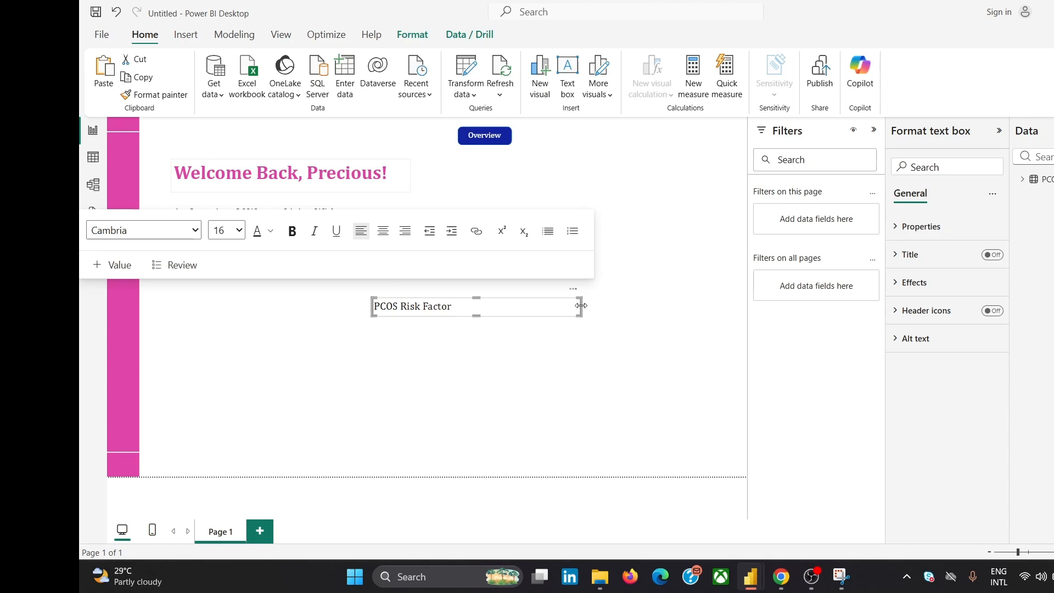
left_click_drag(581, 305, 458, 312)
left_click(445, 328)
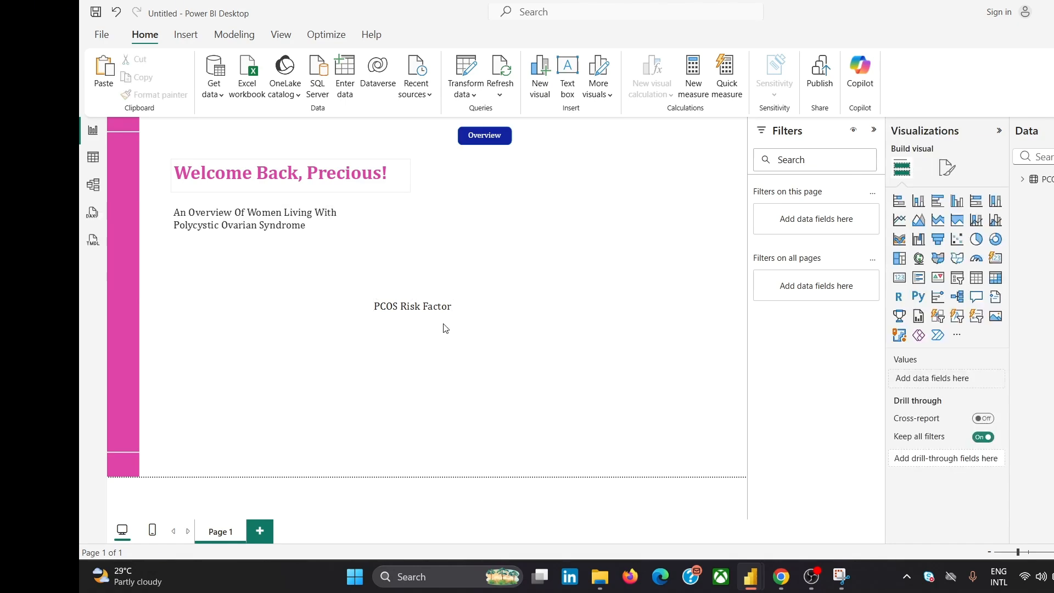
- Duplicate the PCOS Risk Factor text box beside the original and change the copy's text to "Clinical Insights"
left_click(447, 311)
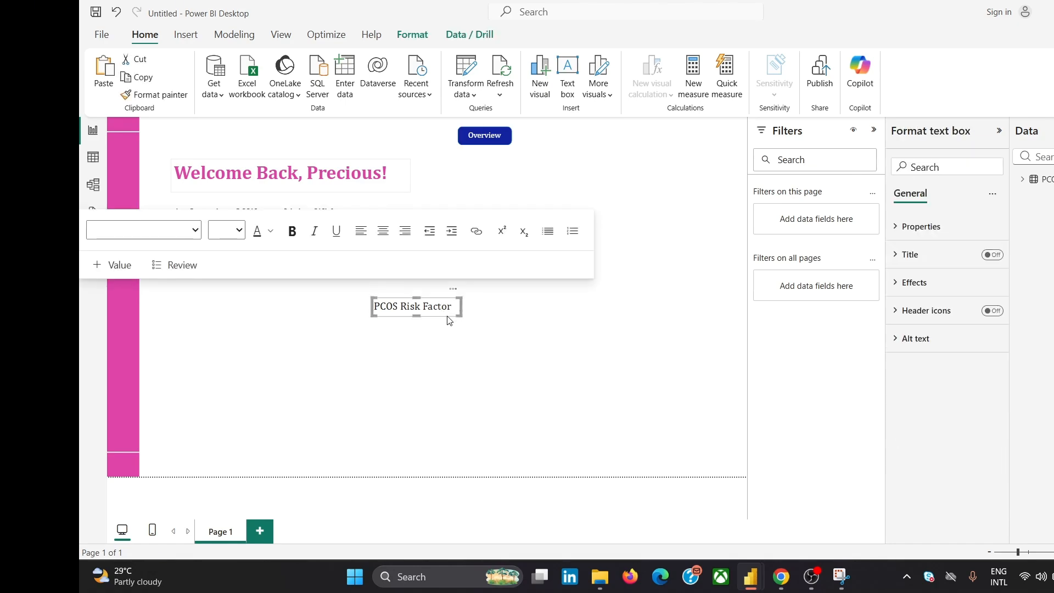
left_click_drag(450, 321, 547, 317)
mouse_move(783, 573)
mouse_move(853, 505)
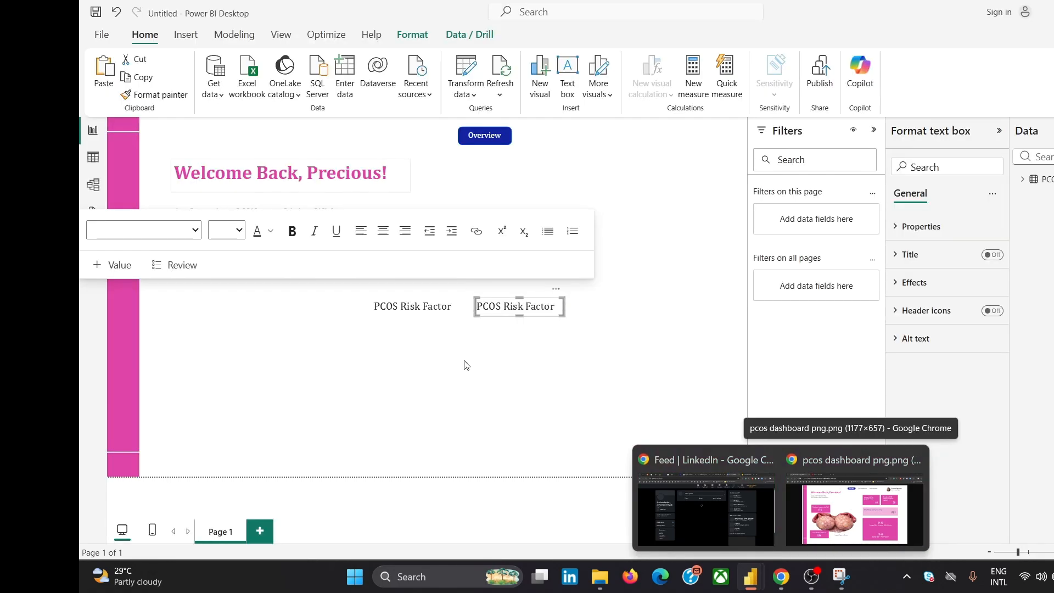
left_click(509, 308)
key("ctrl+a")
type("C")
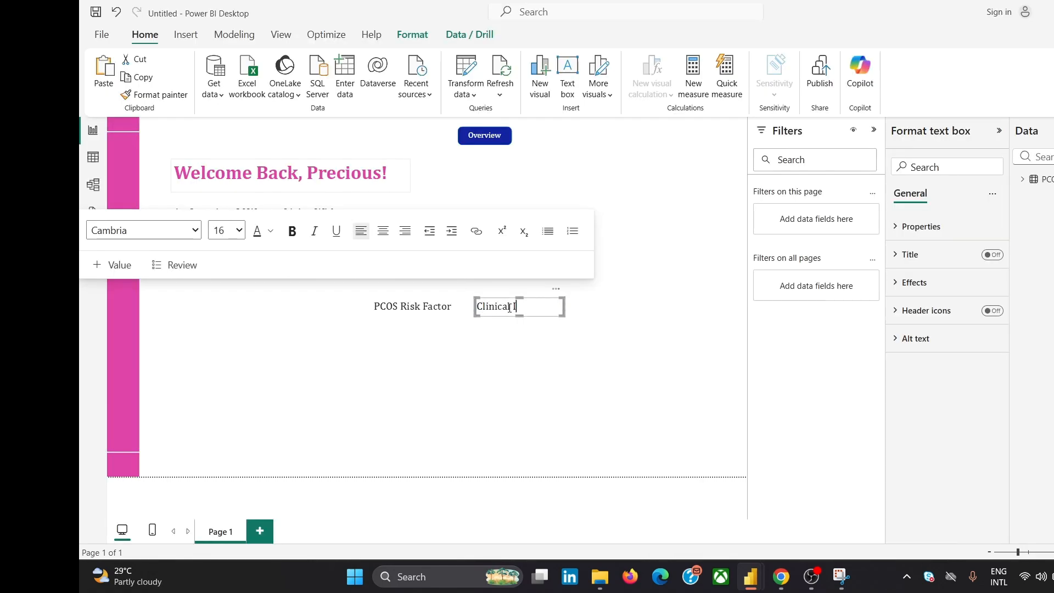
type("linical Insights")
- Move the PCOS Risk Factor text box beside the Overview button and turn off its background
left_click(410, 356)
left_click(411, 306)
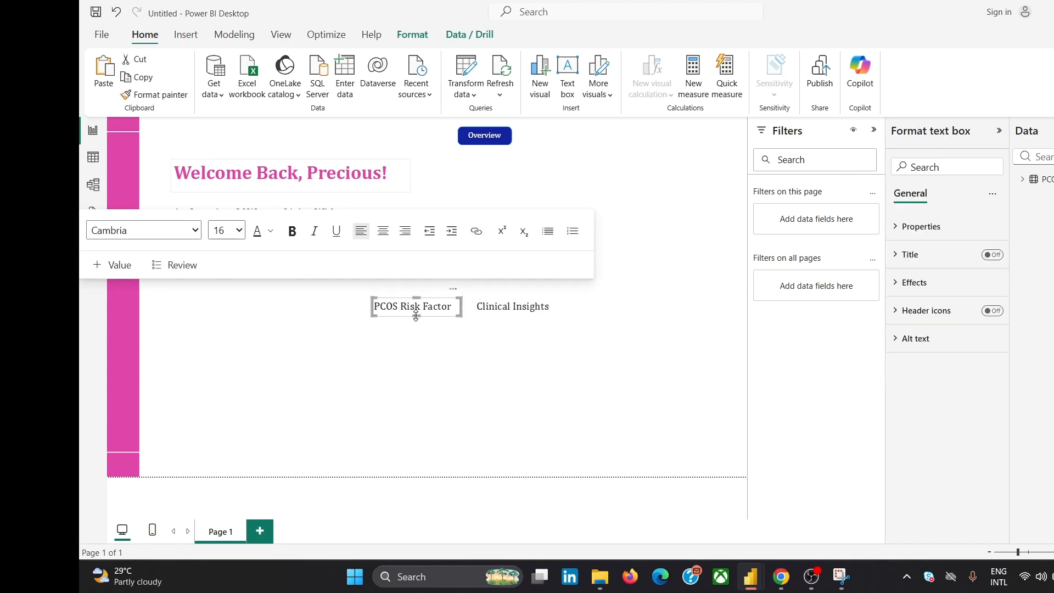
left_click_drag(431, 308, 587, 152)
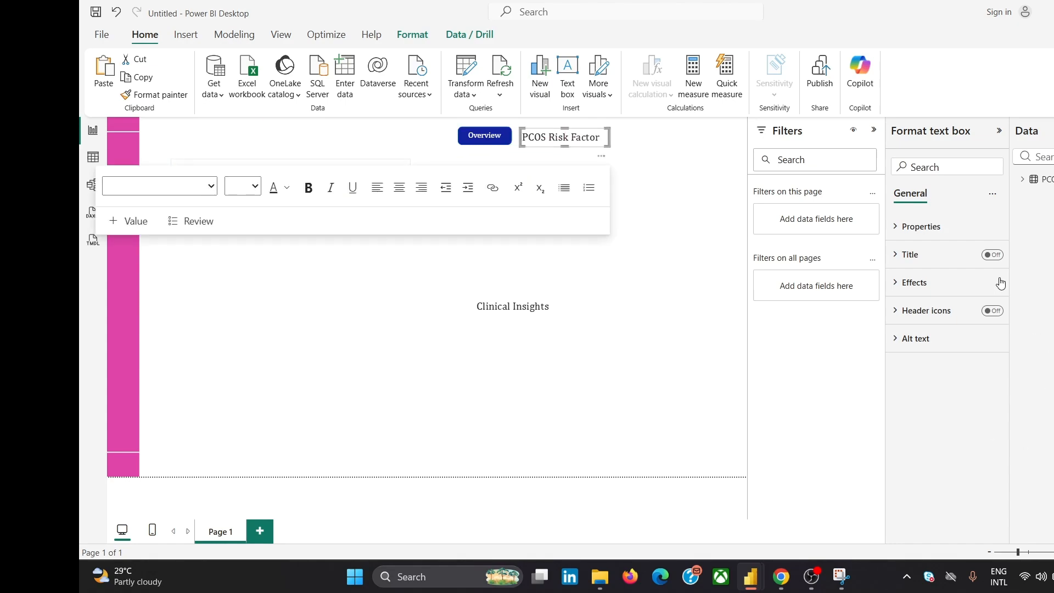
left_click(940, 289)
left_click(988, 317)
left_click(986, 317)
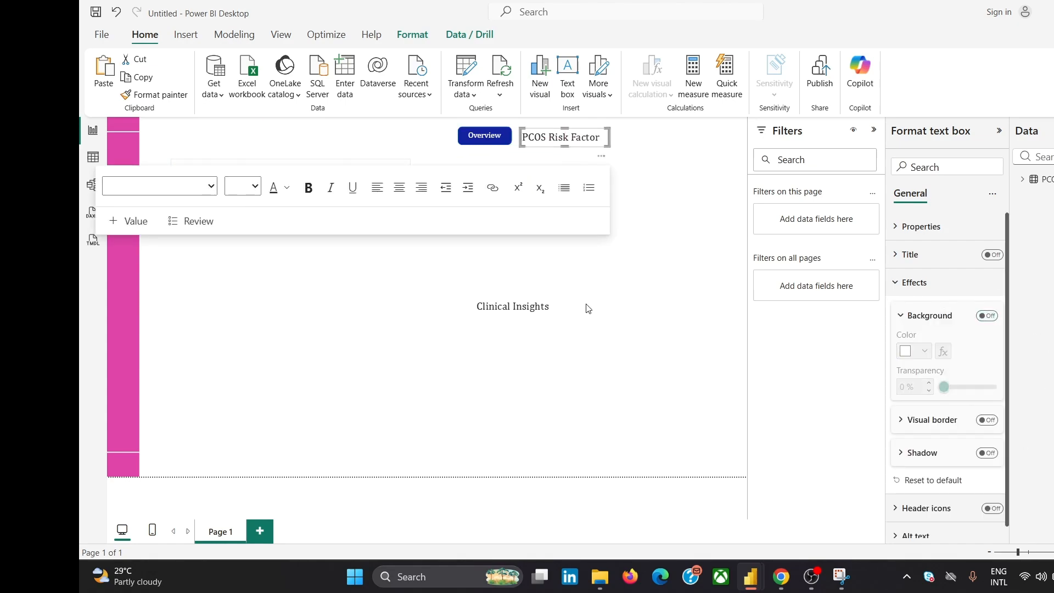
left_click(627, 321)
- Set the font size of the PCOS Risk Factor text to 12
triple_click(548, 138)
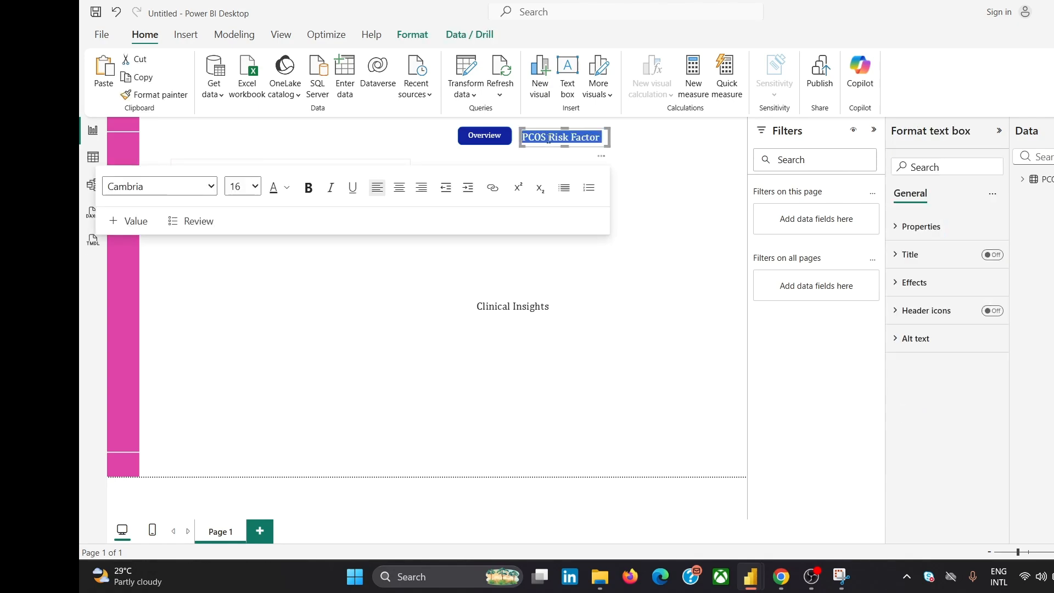
left_click(254, 187)
left_click(246, 300)
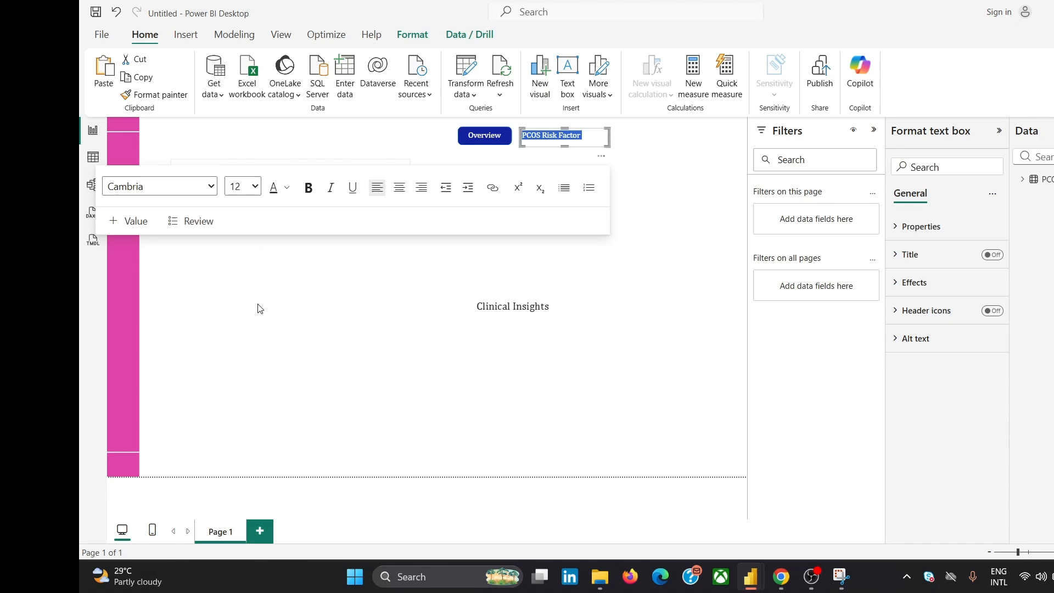
double_click(629, 264)
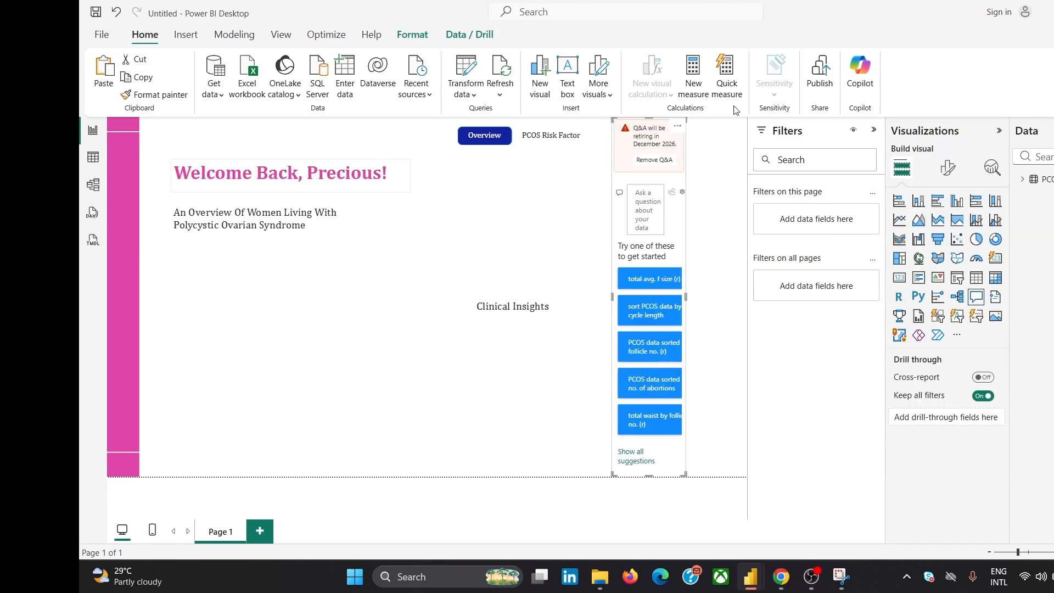
left_click(677, 126)
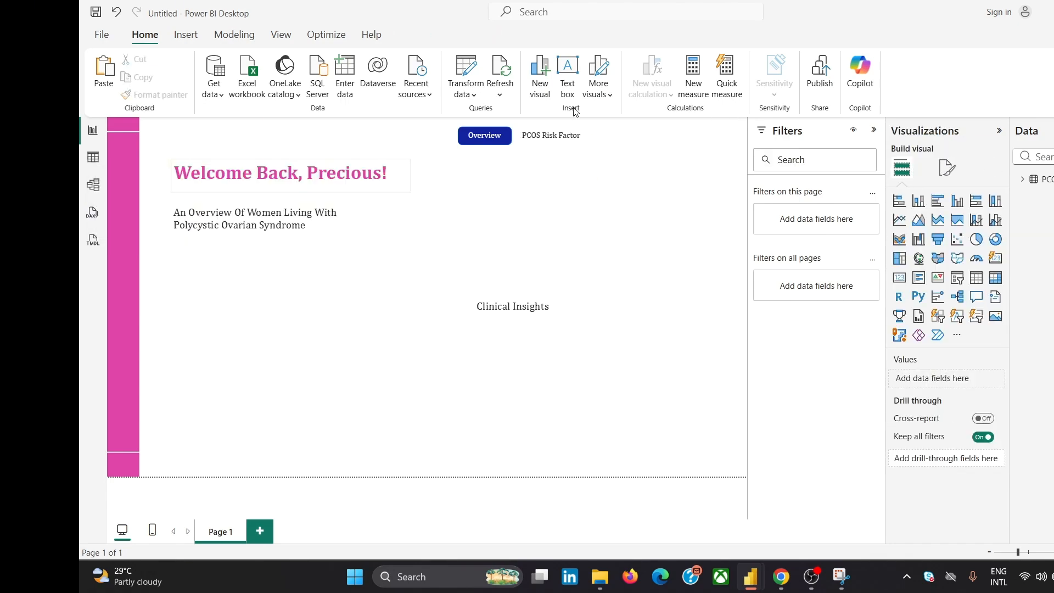
- Narrow the PCOS Risk Factor text box to fit its text and center the text
left_click(563, 135)
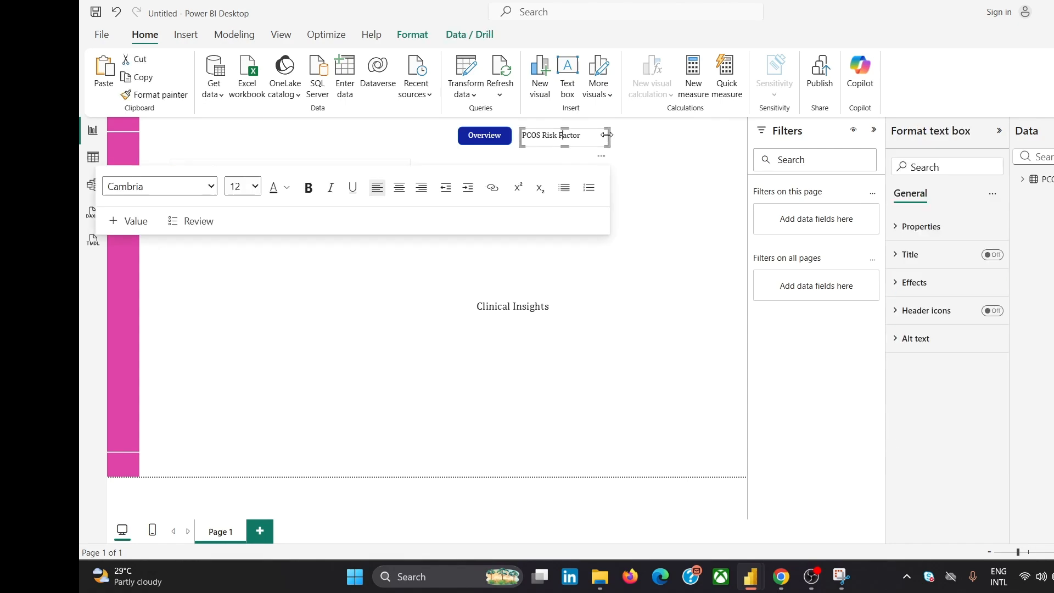
left_click_drag(607, 134, 590, 135)
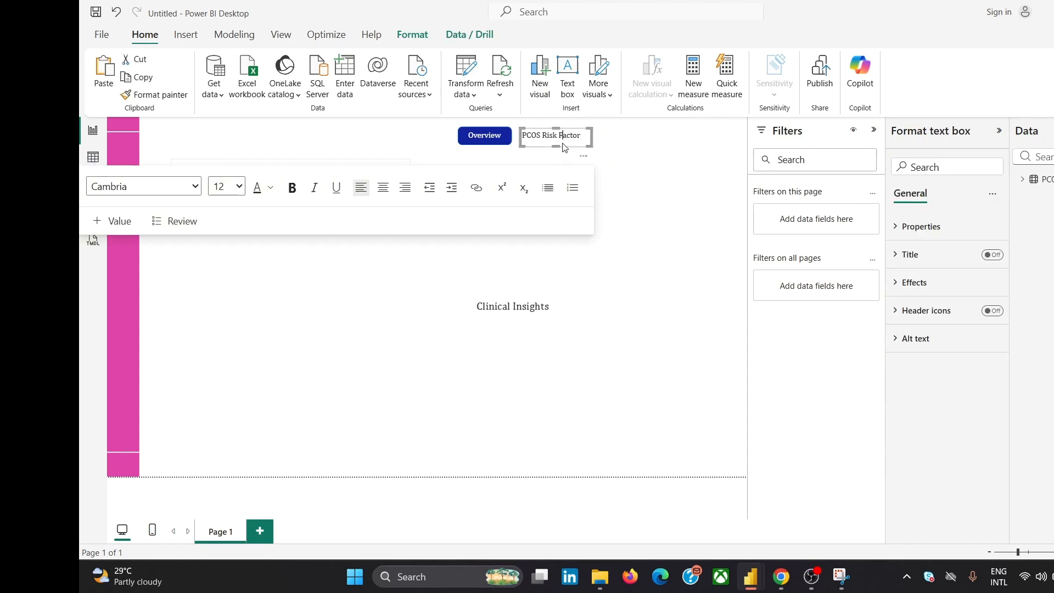
triple_click(563, 140)
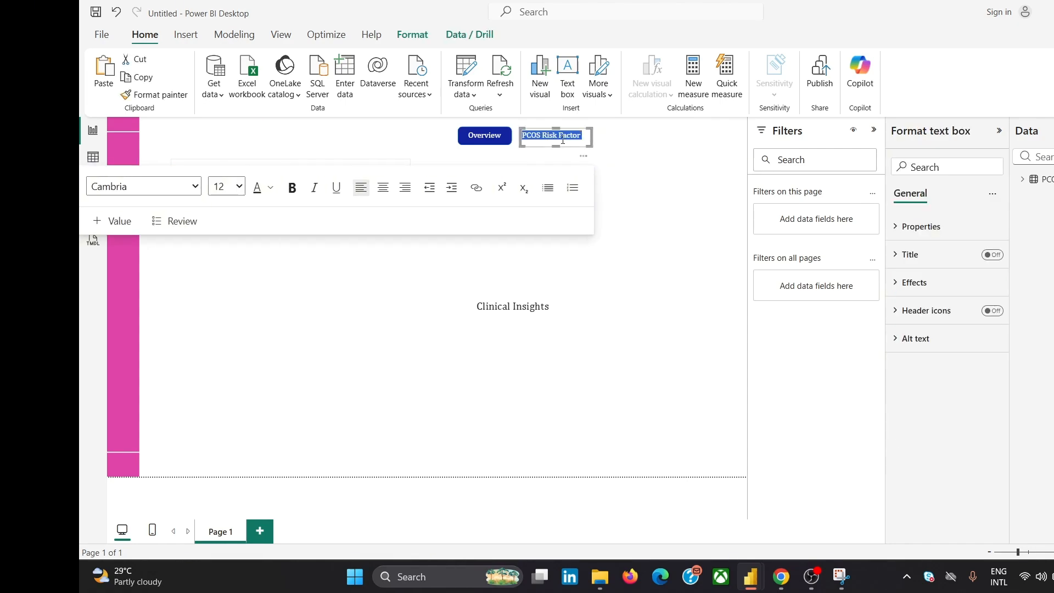
left_click(383, 188)
left_click(699, 249)
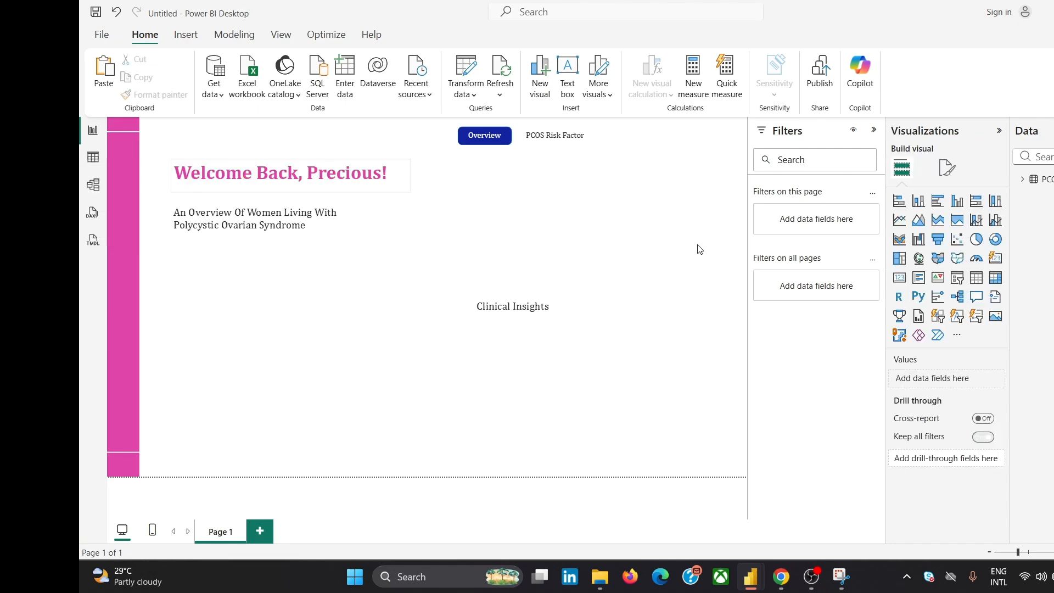
left_click(574, 137)
left_click(570, 151)
left_click(576, 140)
left_click(578, 147)
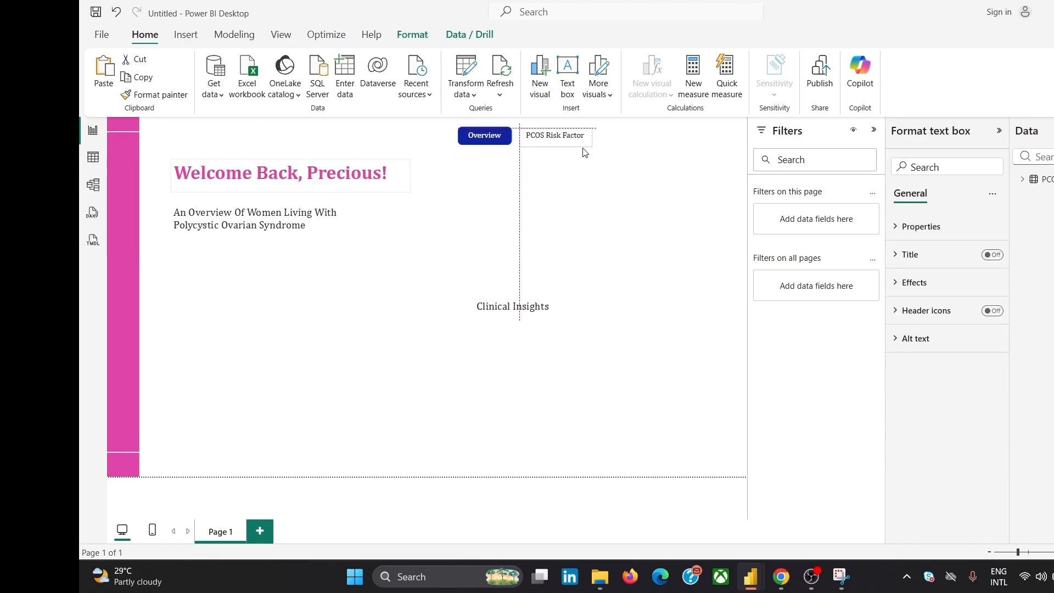
left_click(585, 153)
left_click(654, 170)
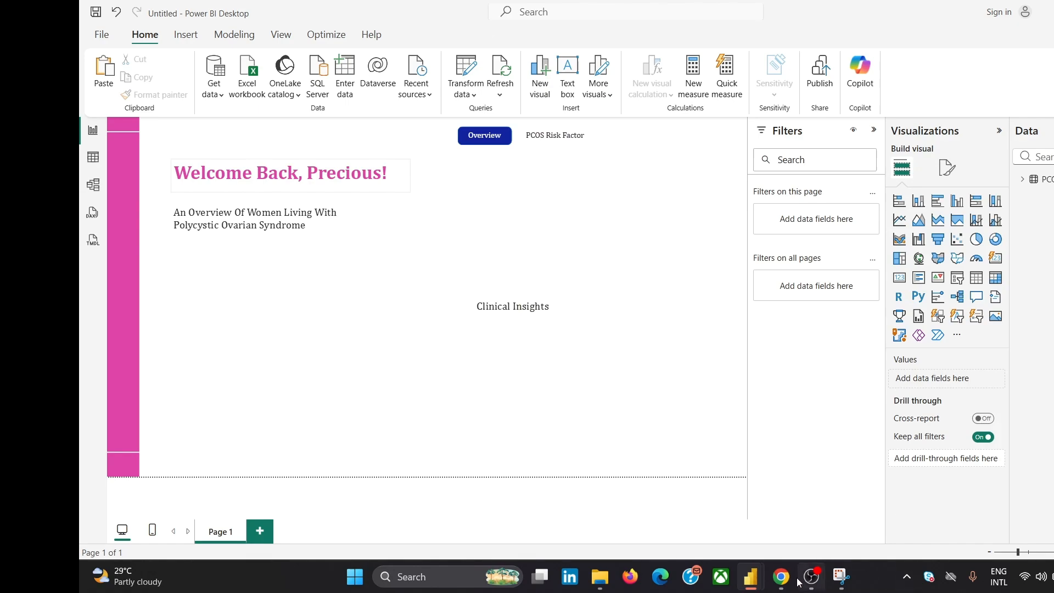
- Set the font size of the pink welcome heading to 24
mouse_move(780, 581)
left_click(317, 186)
mouse_move(319, 187)
left_mouse_down()
mouse_move(309, 177)
mouse_move(339, 185)
left_mouse_up()
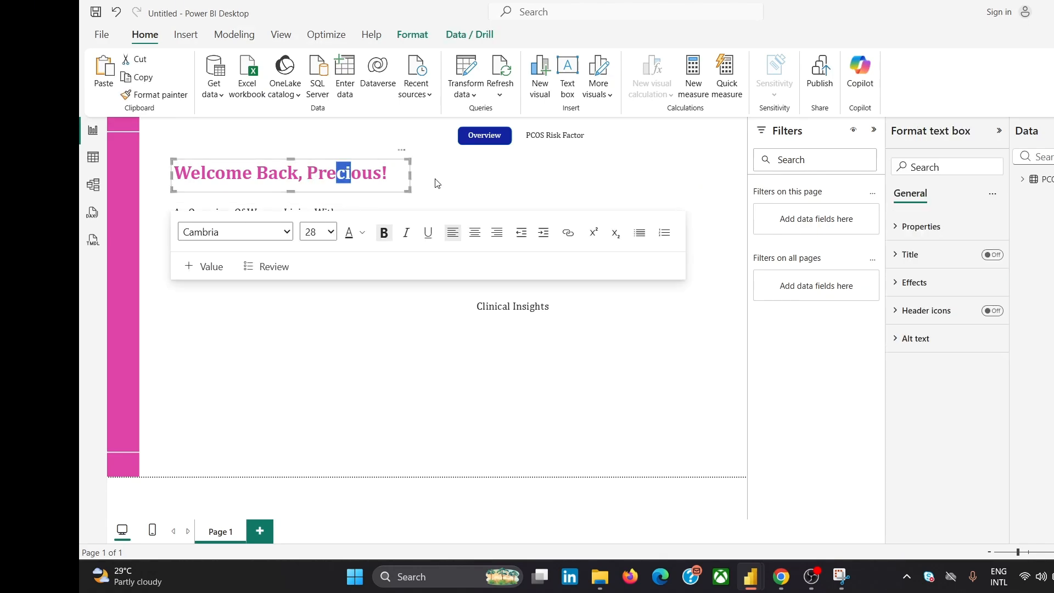
left_click(433, 179)
left_click(351, 177)
key("ctrl+a")
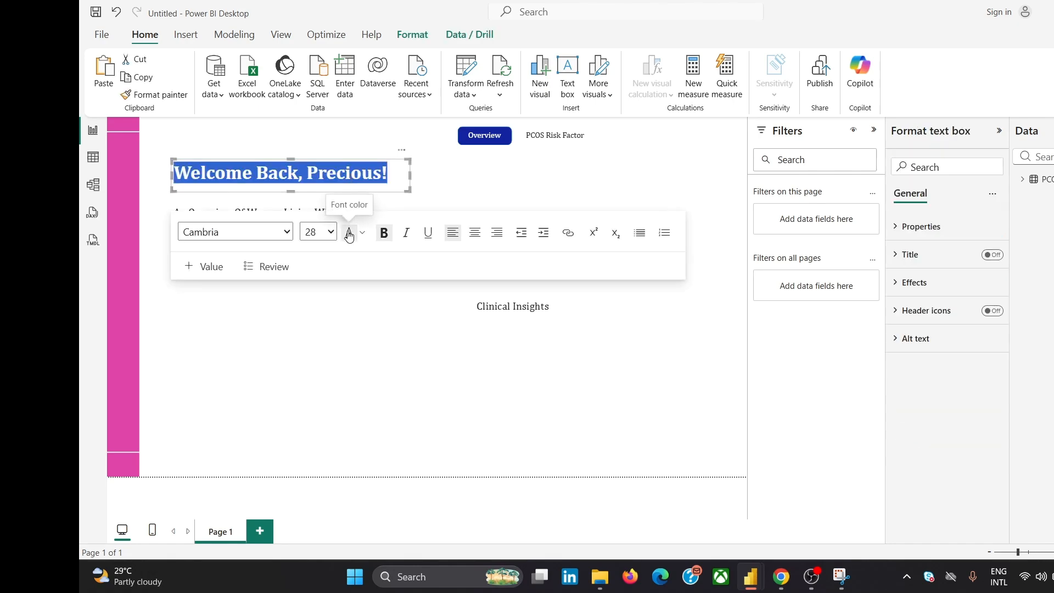
left_click(332, 232)
left_click(322, 442)
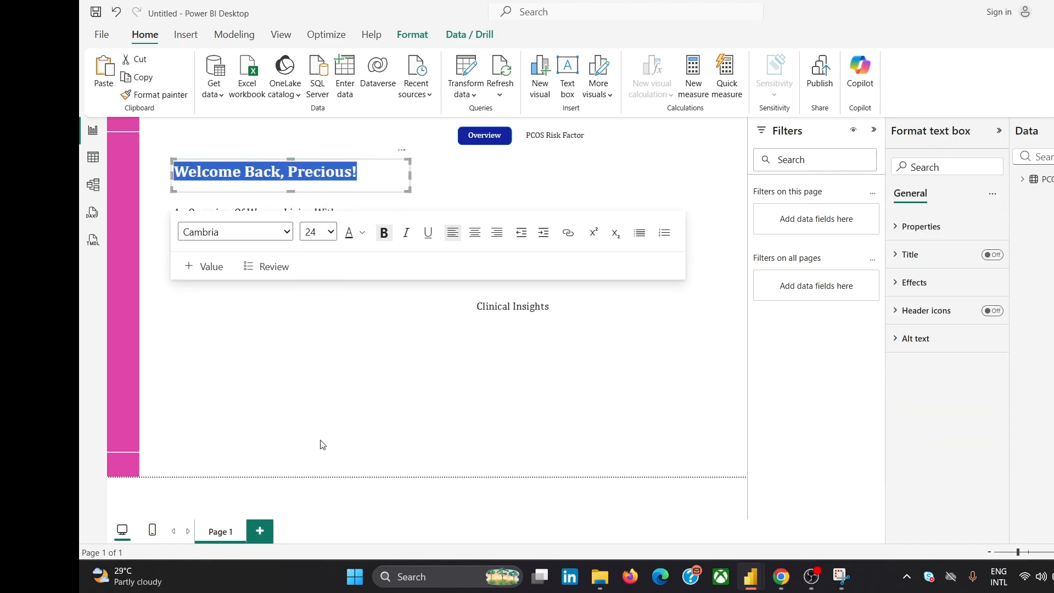
left_click(384, 386)
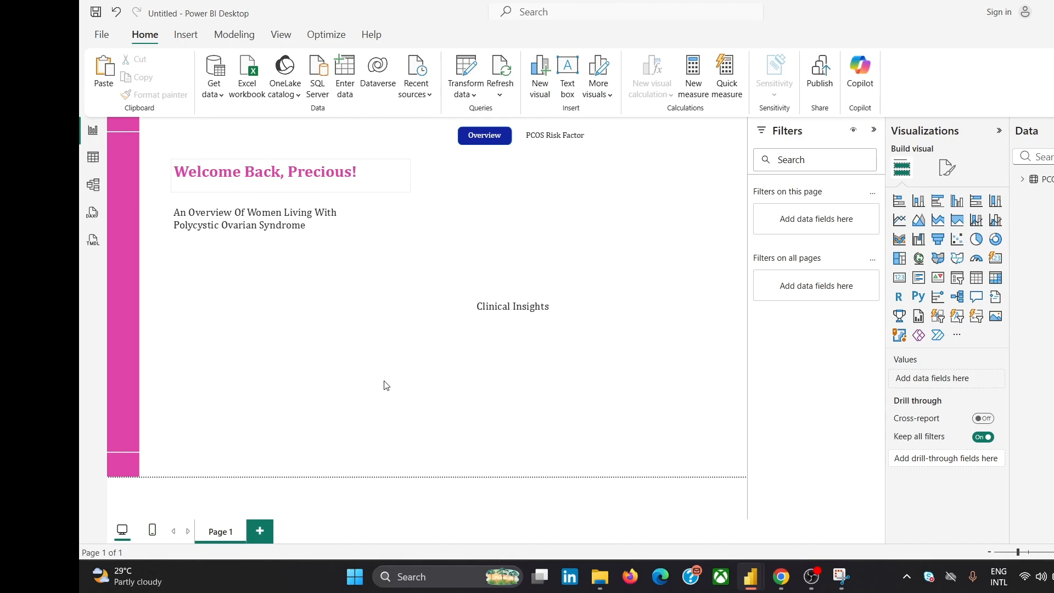
- Narrow the welcome heading's text box to fit its smaller text
left_click(409, 180)
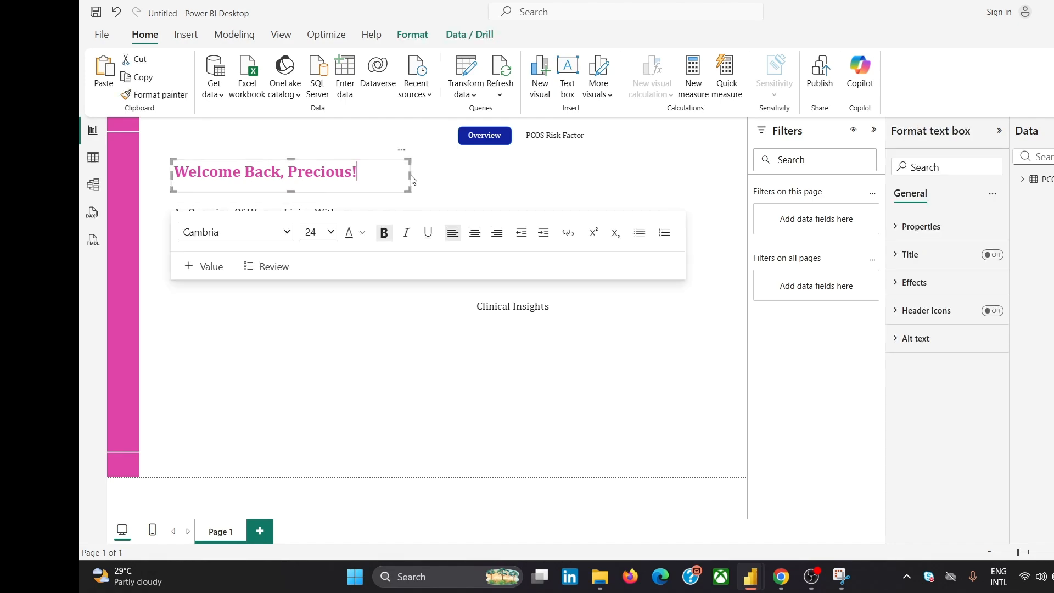
left_click_drag(410, 175, 373, 175)
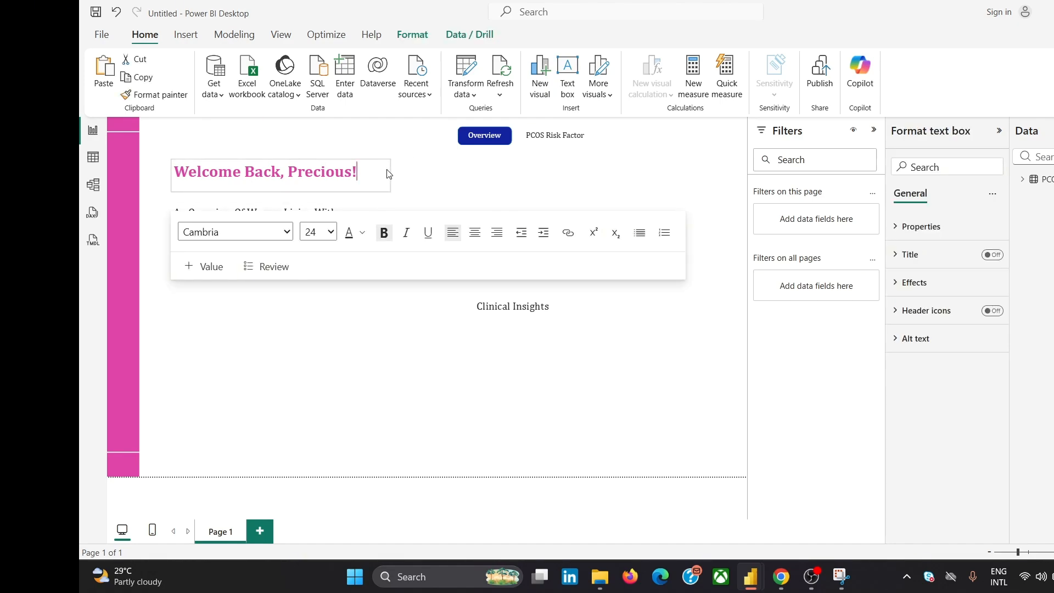
left_click(379, 355)
- Set the font size of the overview subtitle below the heading to 14
left_click(292, 225)
key("ctrl+a")
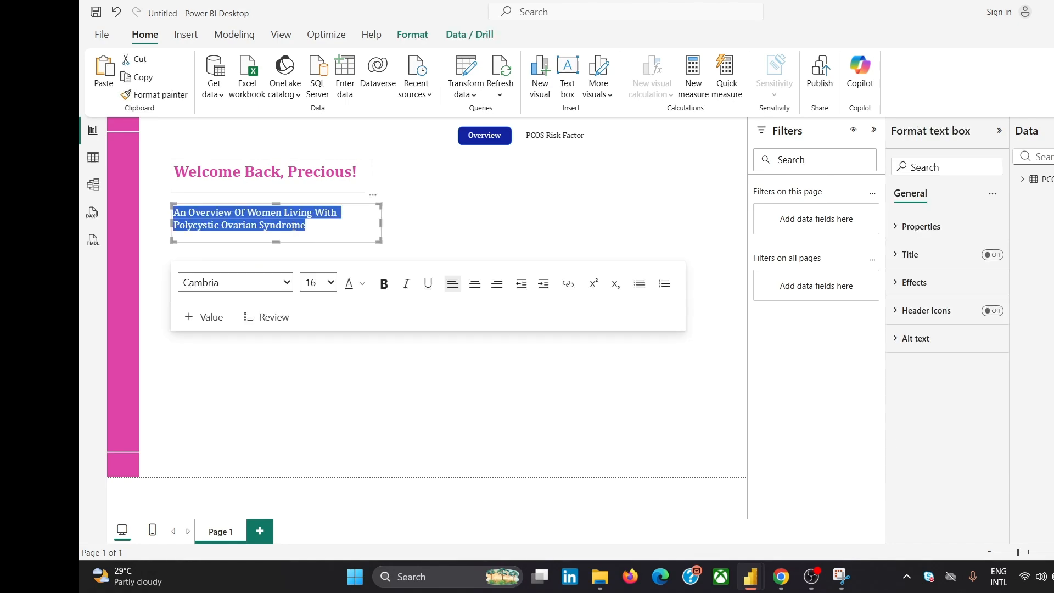
left_click(327, 283)
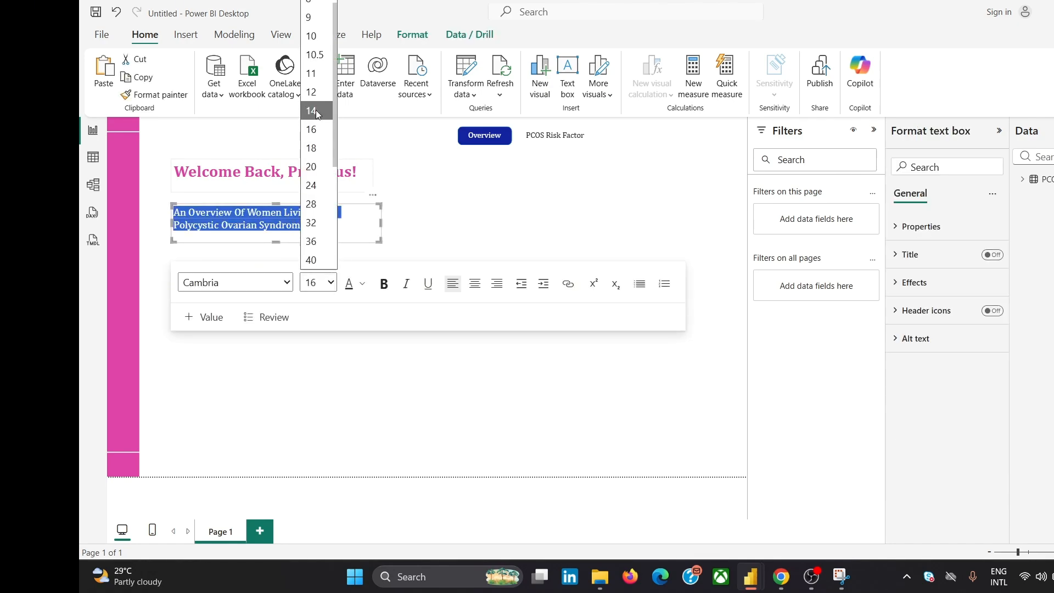
left_click(315, 110)
left_click(284, 380)
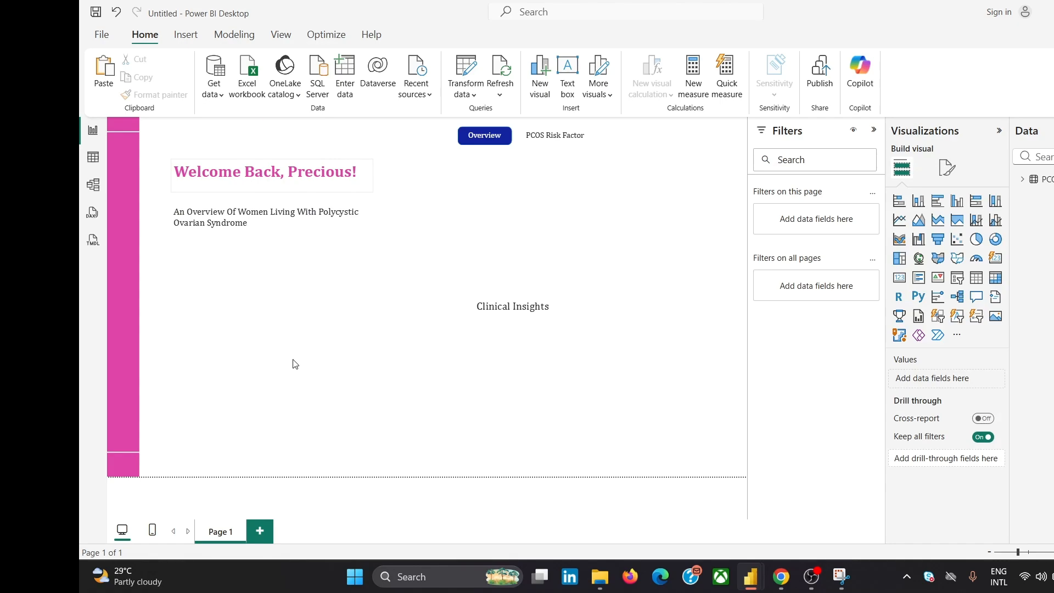
- Break the subtitle before "Polycystic" so the phrase starts on the second line, and narrow its text box to fit
left_click(316, 220)
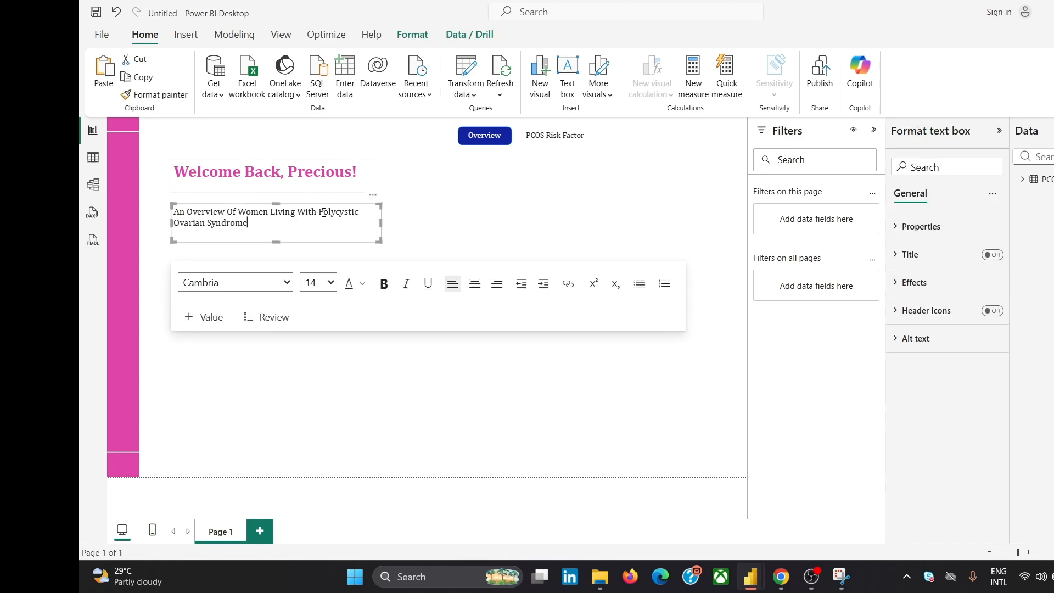
key("Return")
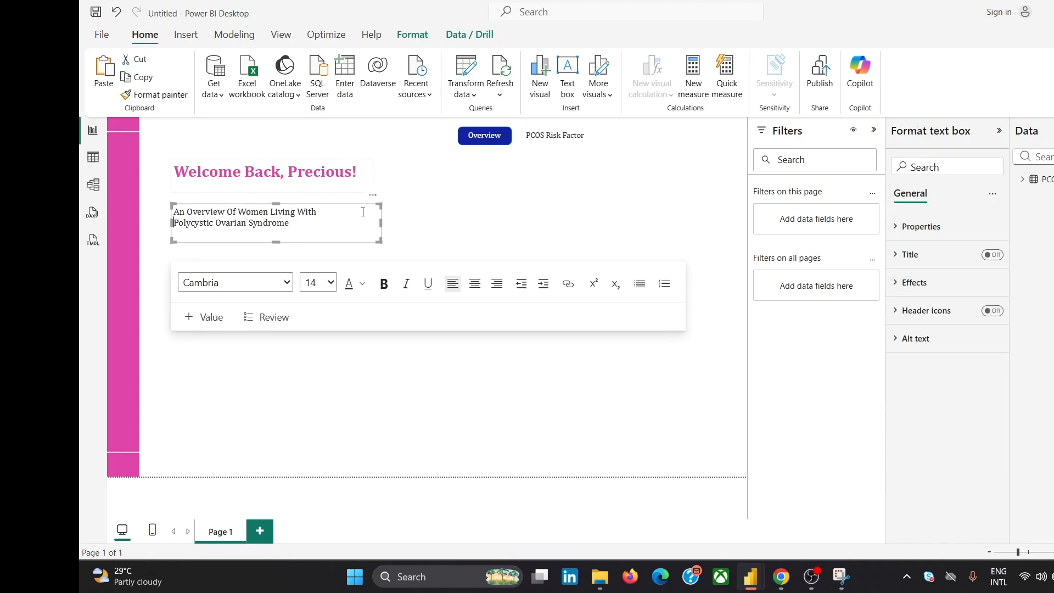
left_click(402, 214)
left_click(376, 217)
left_click_drag(381, 221, 340, 222)
left_click(258, 246)
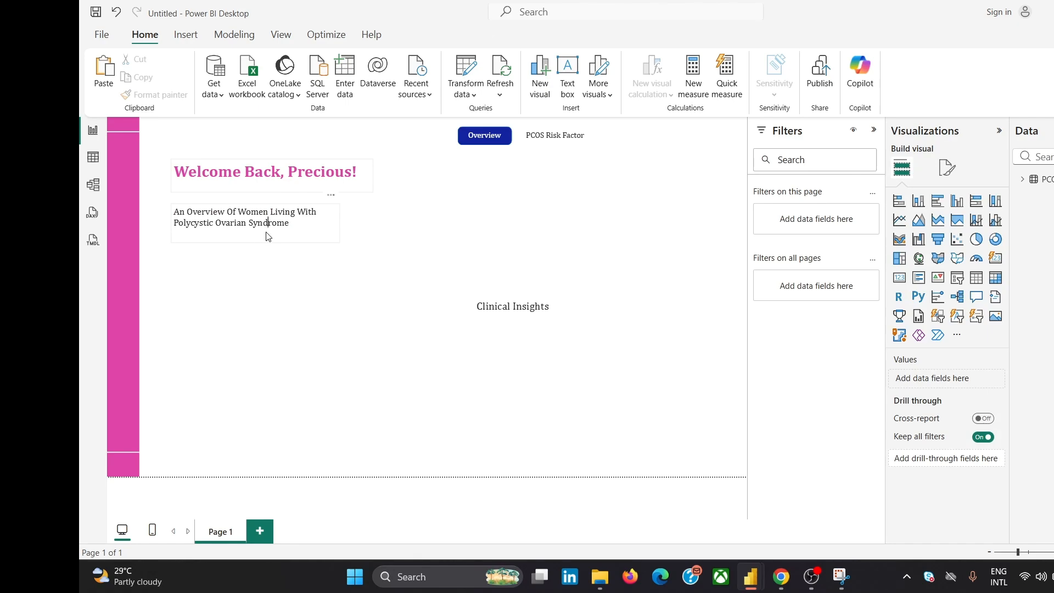
- Reduce the height of the subtitle text box to fit its two lines
left_click(267, 229)
left_click_drag(262, 243, 262, 237)
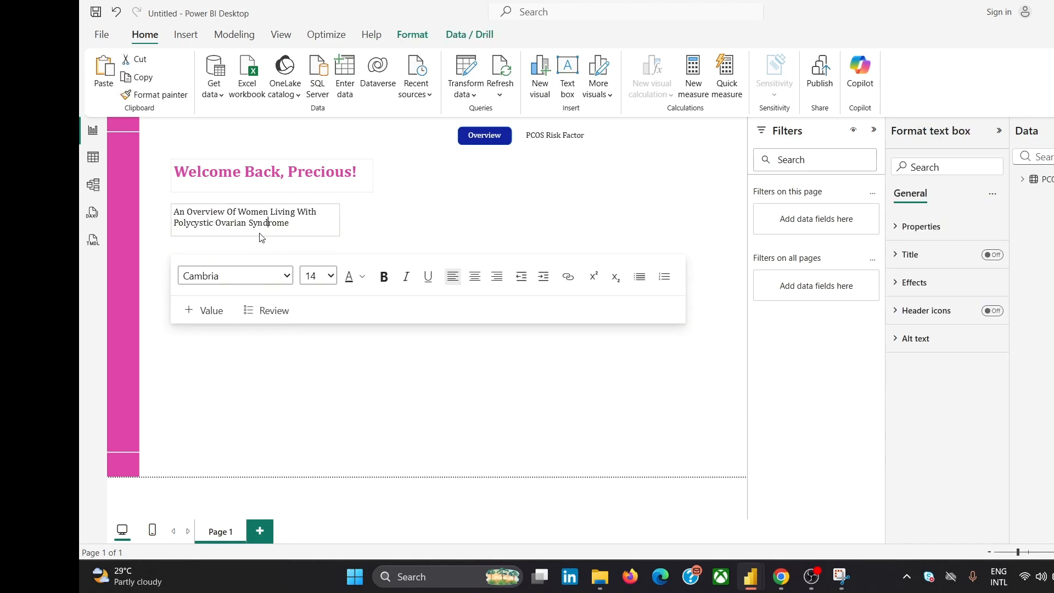
left_click(379, 220)
left_click_drag(220, 234, 227, 237)
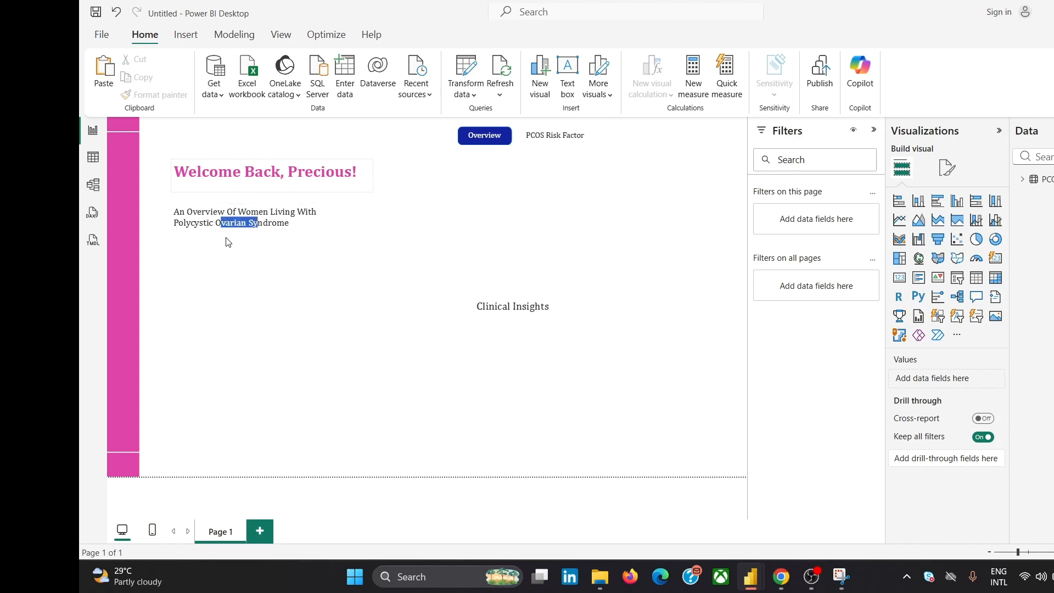
left_click(501, 226)
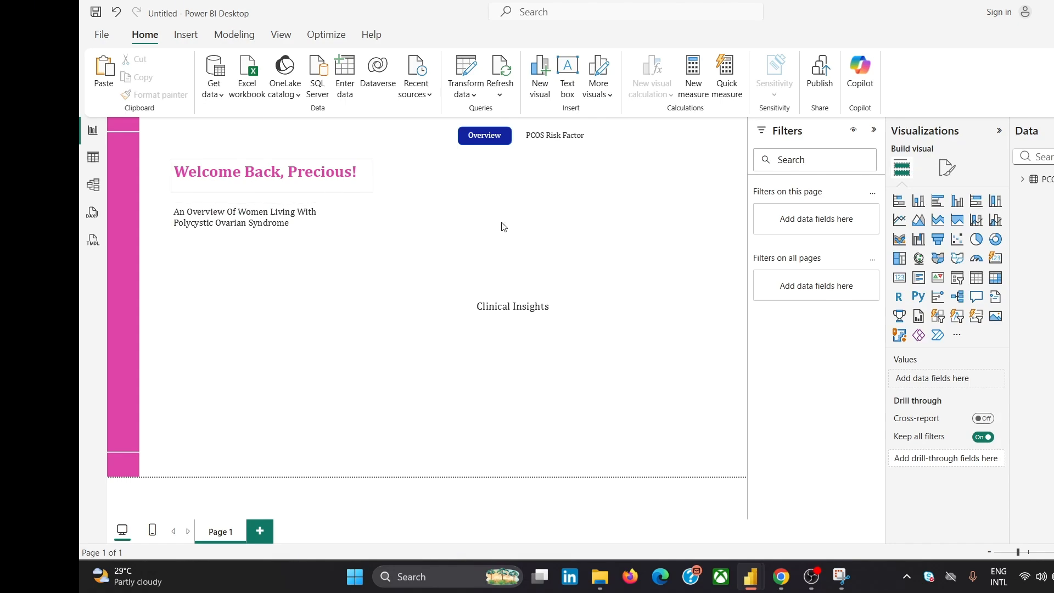
- Group the Overview label with the blue rounded shape behind it
left_click(504, 135)
left_click(510, 136, "ctrl")
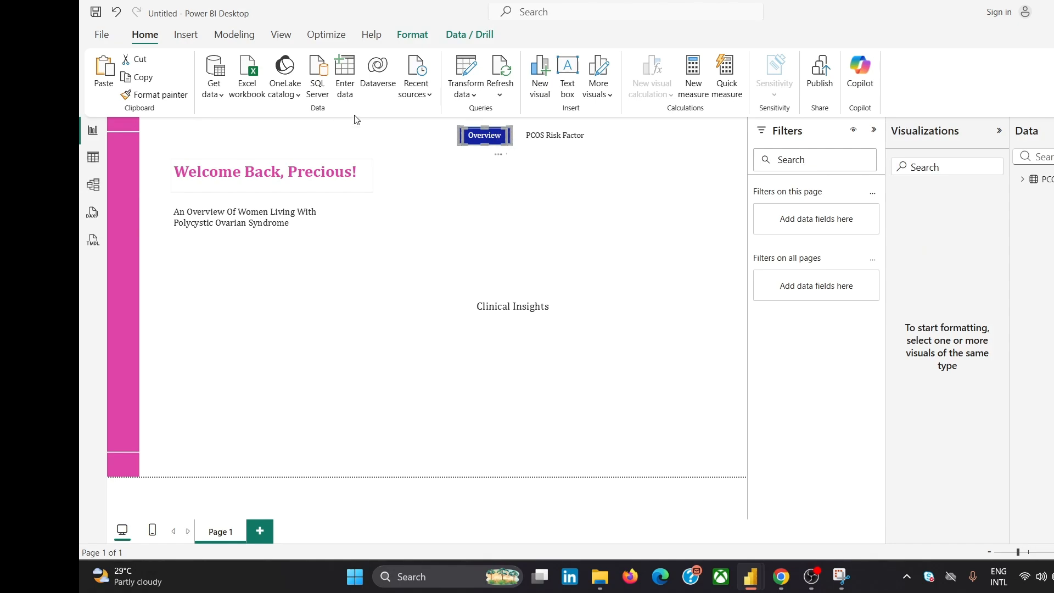
right_click(497, 138)
mouse_move(539, 148)
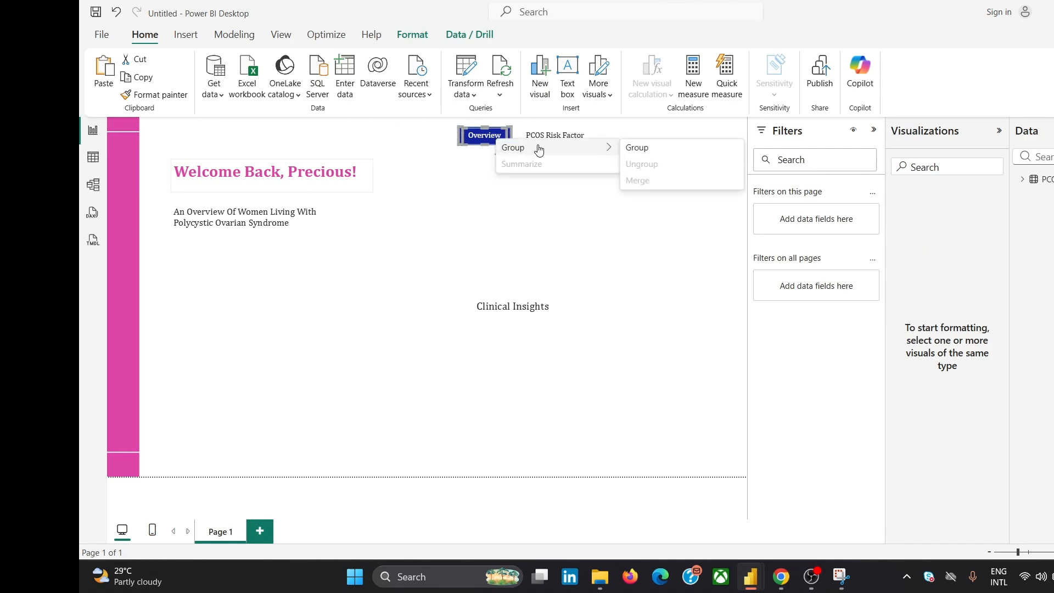
left_click(642, 151)
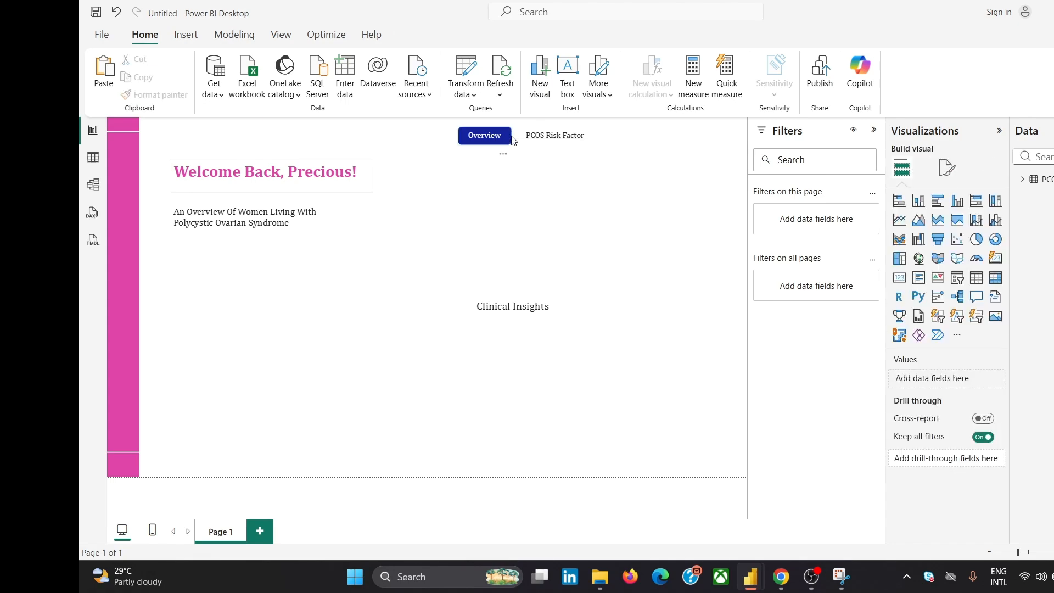
- Move the grouped Overview button to the left and place the PCOS Risk Factor label right beside it
left_click_drag(511, 143, 450, 141)
left_click(499, 181)
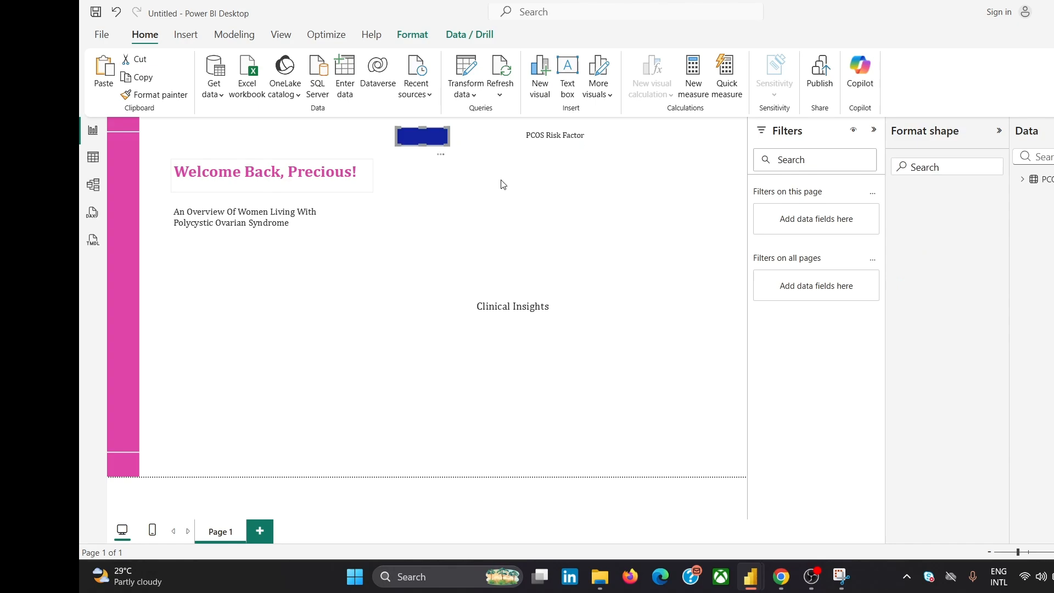
left_click(571, 146)
left_click_drag(573, 146, 511, 152)
left_click(612, 160)
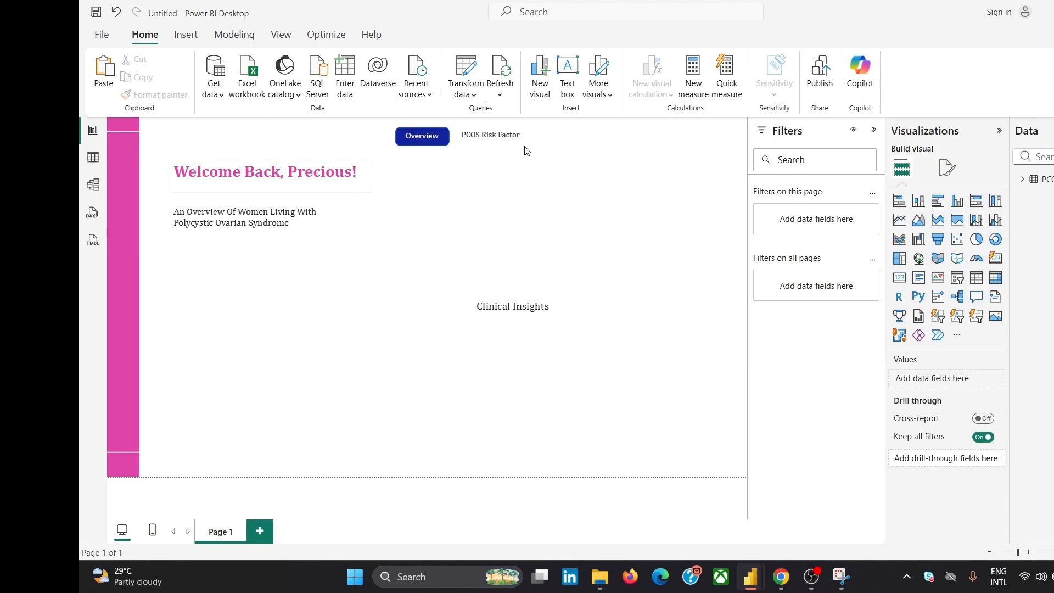
- Set the font size of the Clinical Insights label to 12, matching the PCOS Risk Factor label
left_click(531, 305)
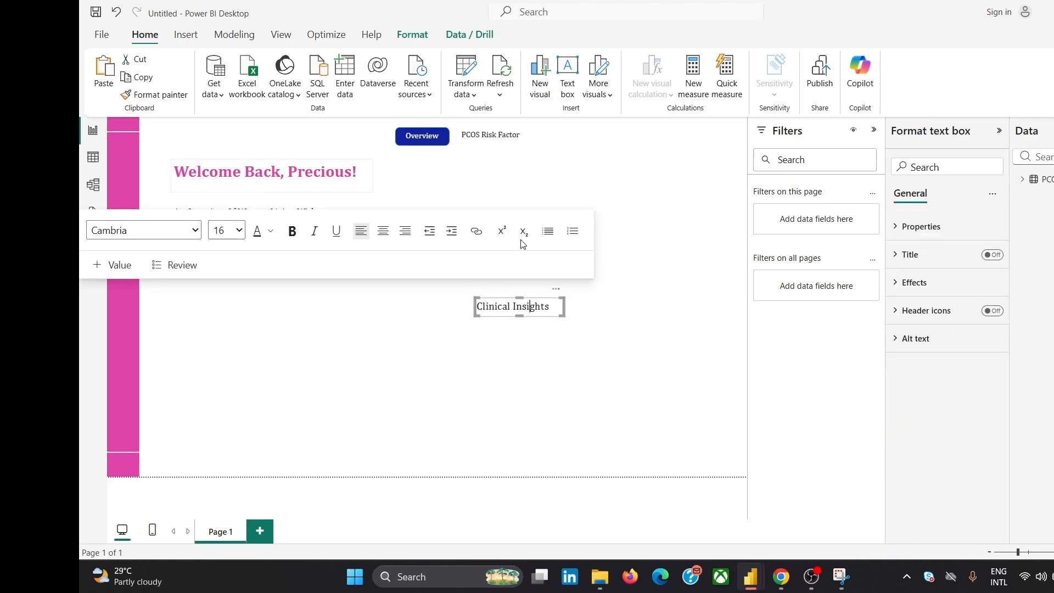
key("Escape")
left_click(500, 134)
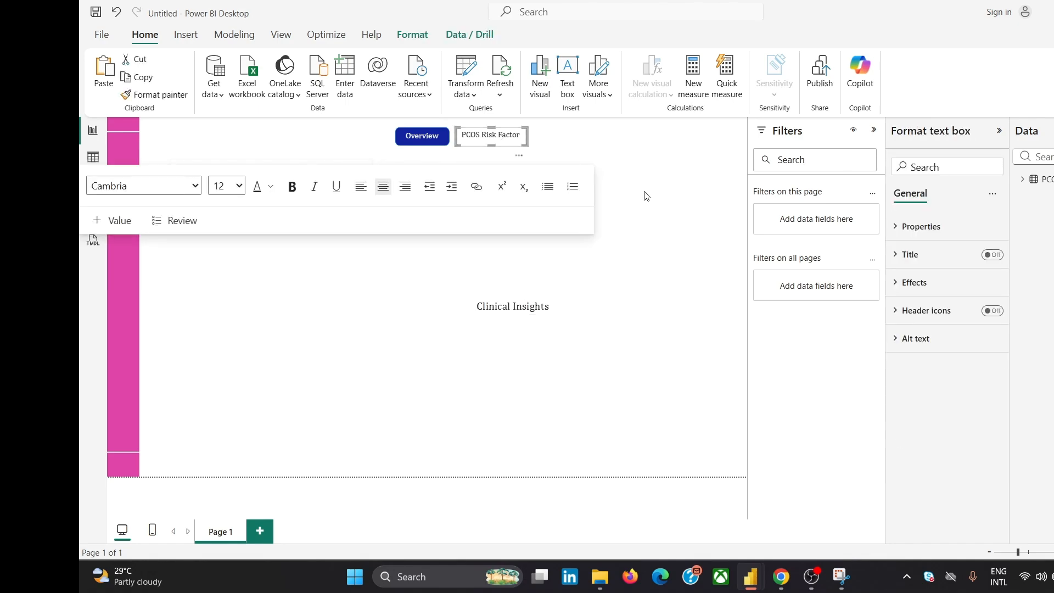
left_click(504, 367)
left_click(494, 302)
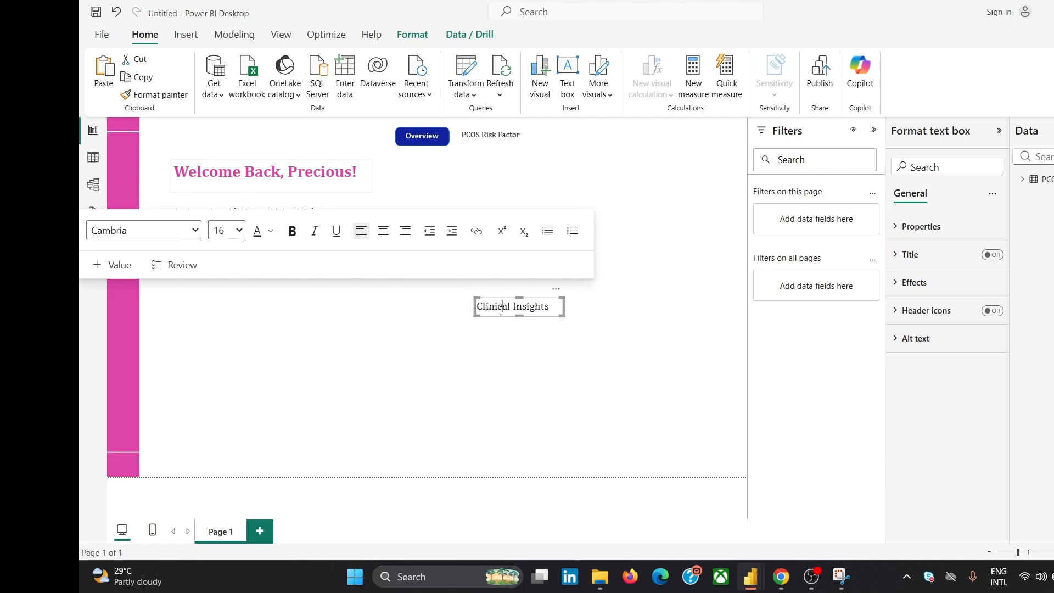
triple_click(503, 306)
left_click(238, 231)
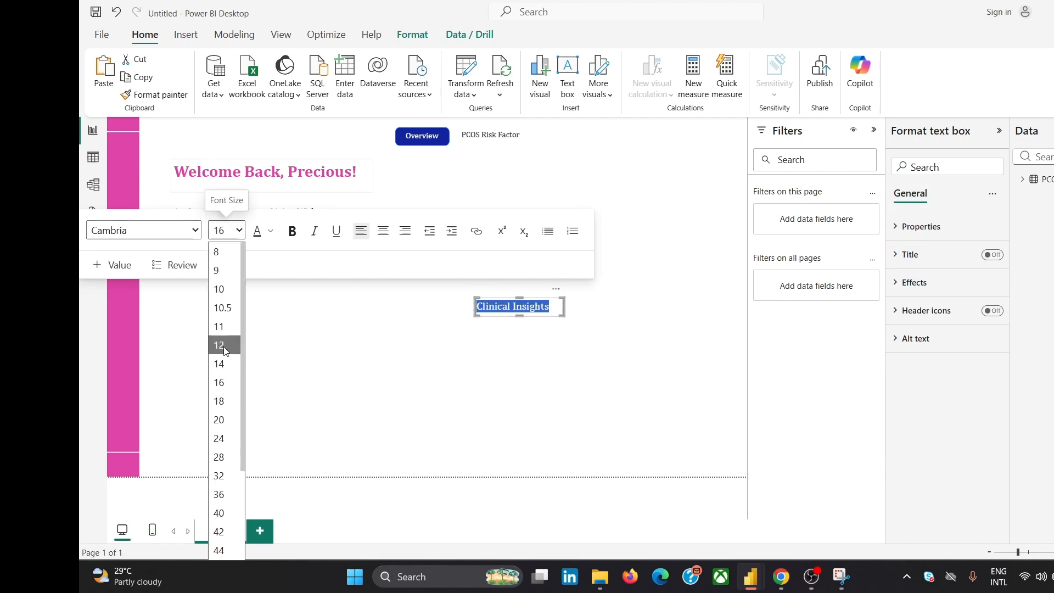
left_click(224, 349)
left_click(461, 344)
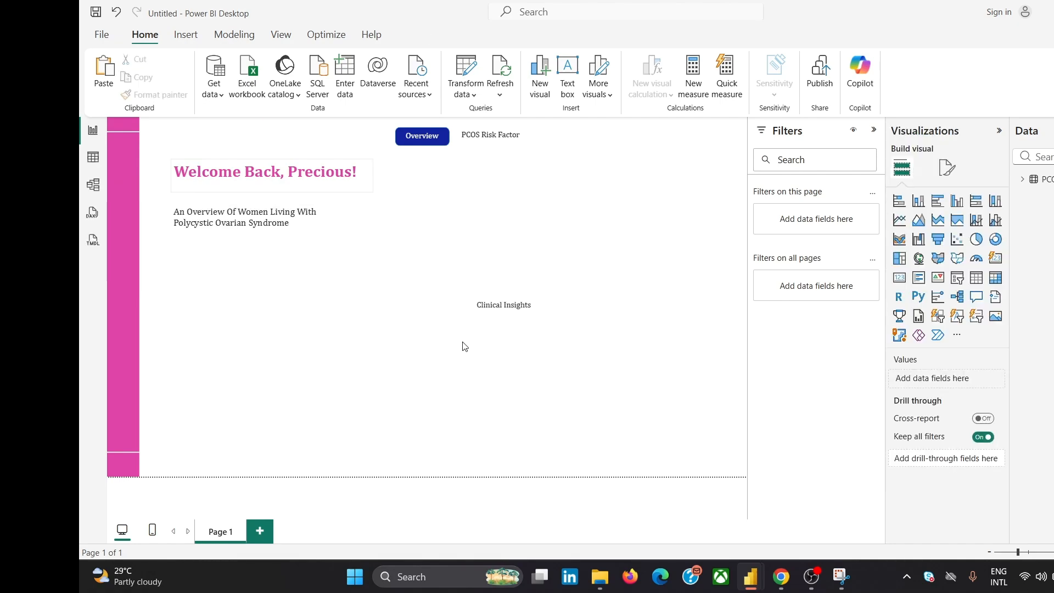
- Place the Clinical Insights label directly to the right of PCOS Risk Factor and turn off its background
left_click(527, 306)
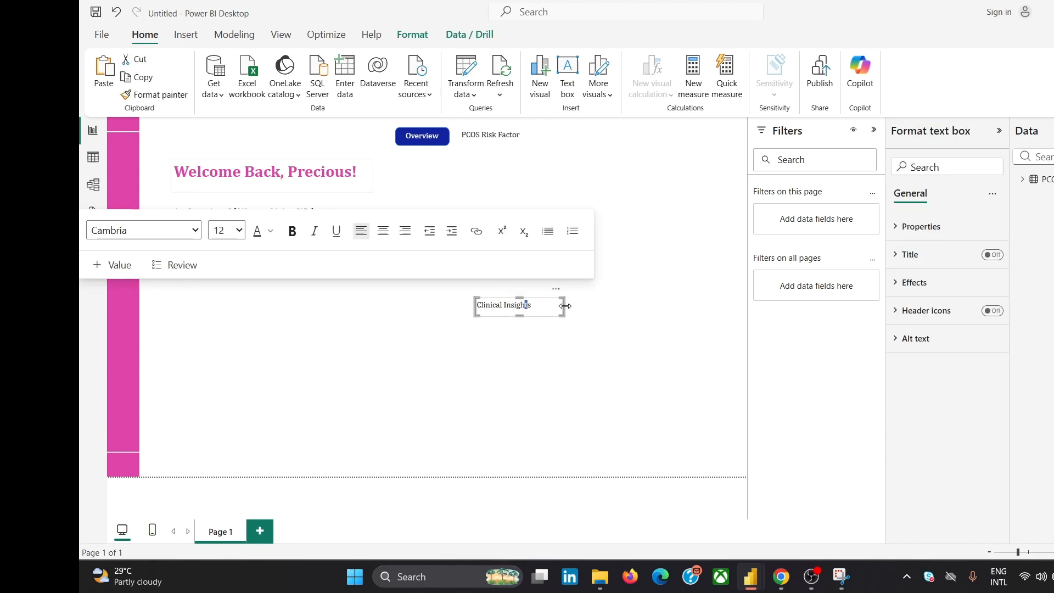
left_click_drag(565, 306, 569, 152)
left_click(521, 324)
left_click(939, 286)
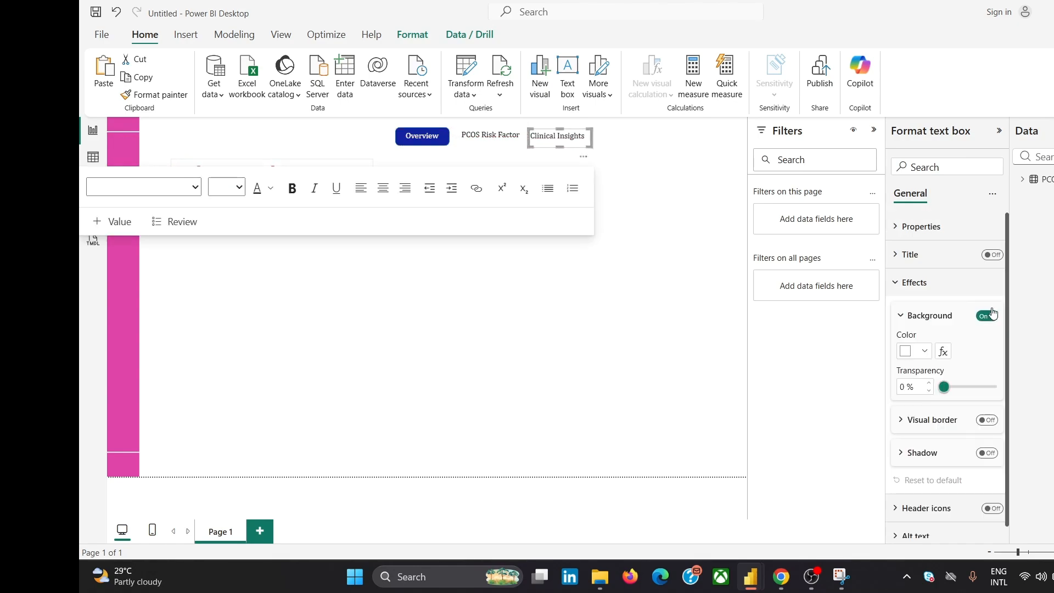
left_click(987, 315)
left_click(693, 277)
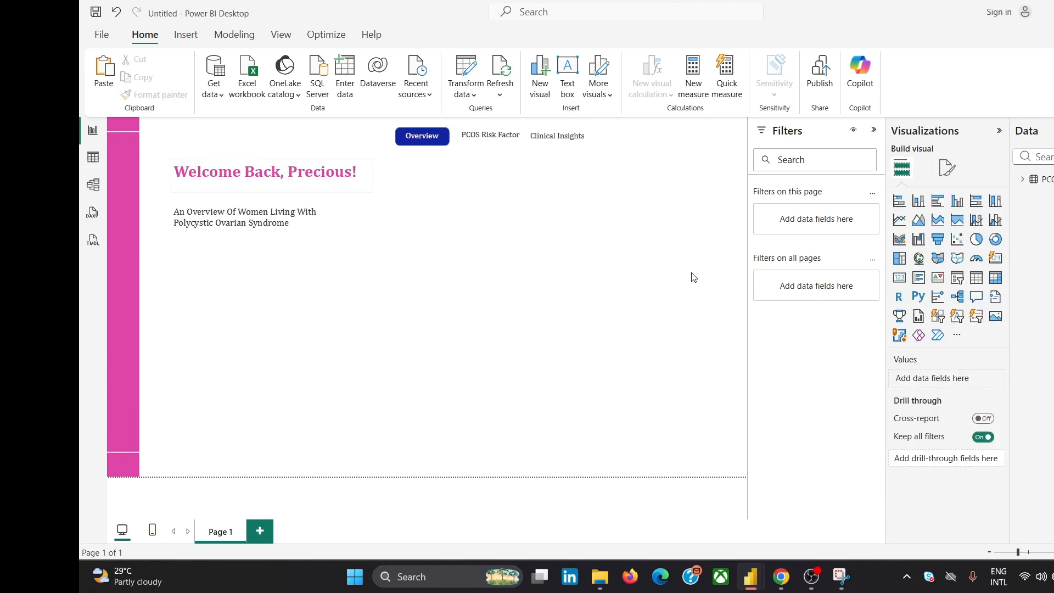
- Align the Overview button and the PCOS Risk Factor and Clinical Insights labels with each other by their middles
left_click(416, 136)
left_click(488, 137, "ctrl")
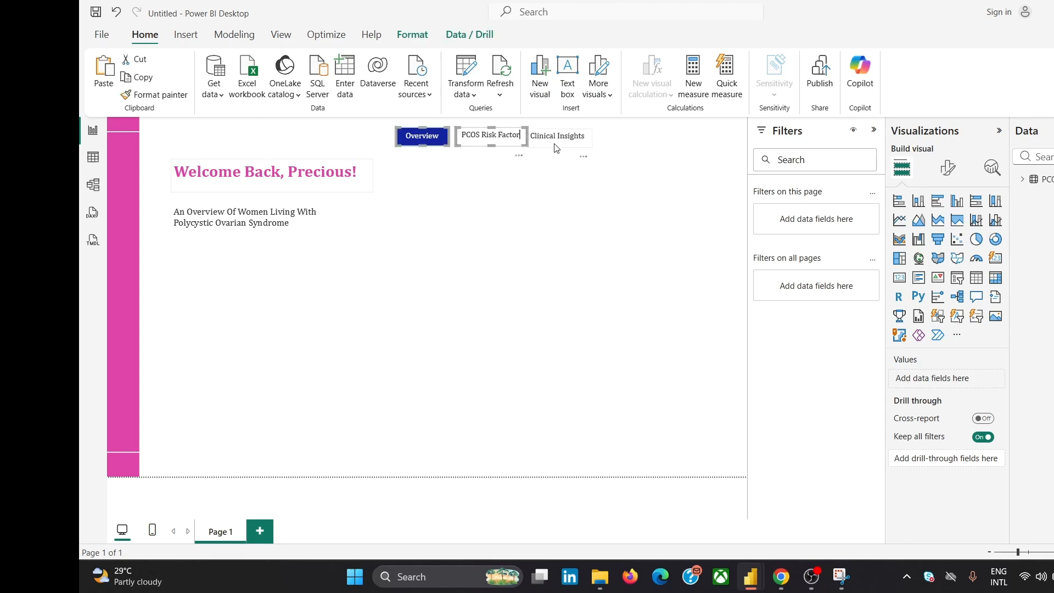
left_click(571, 142, "ctrl")
left_click(412, 34)
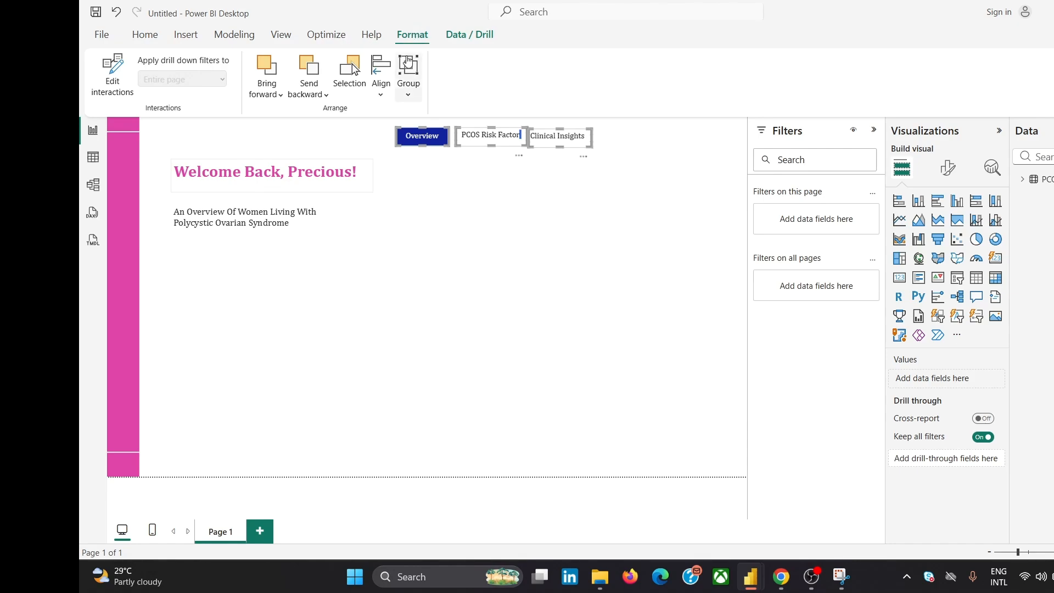
left_click(380, 77)
left_click(439, 210)
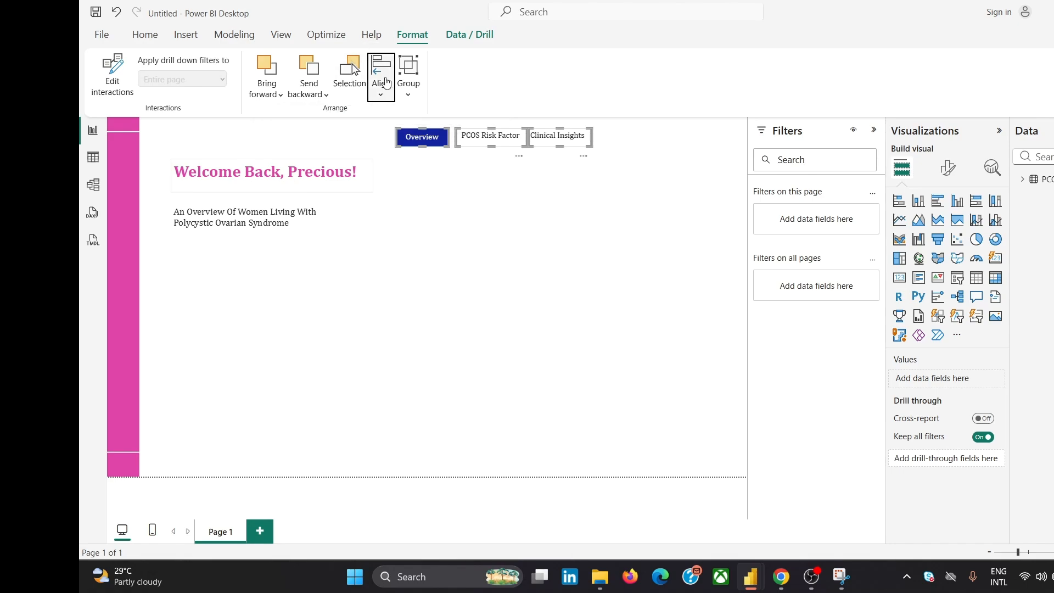
- Distribute the three selected header labels horizontally and vertically
left_click(387, 90)
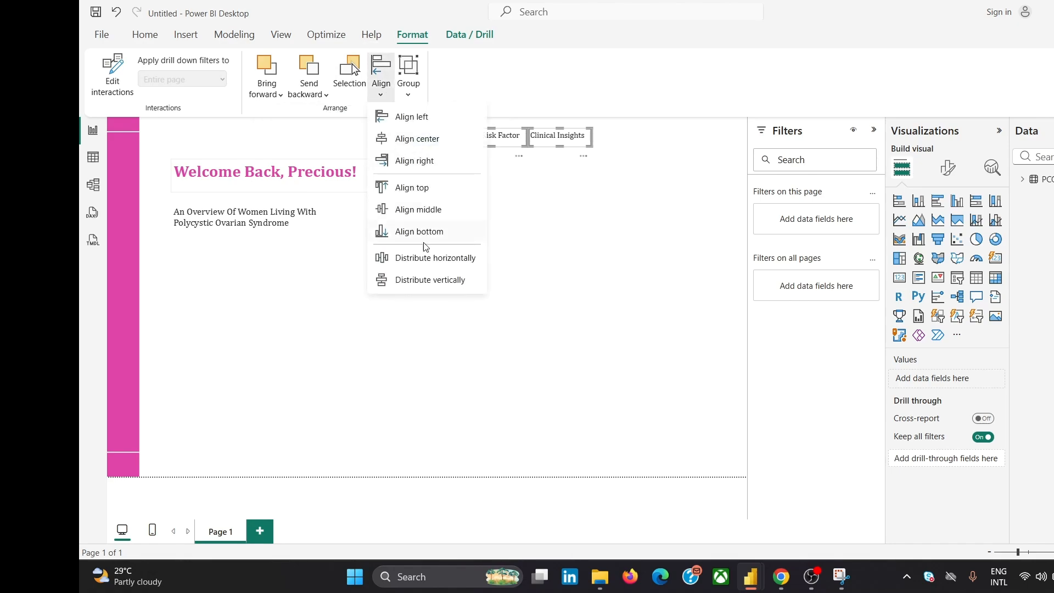
left_click(425, 265)
left_click(381, 82)
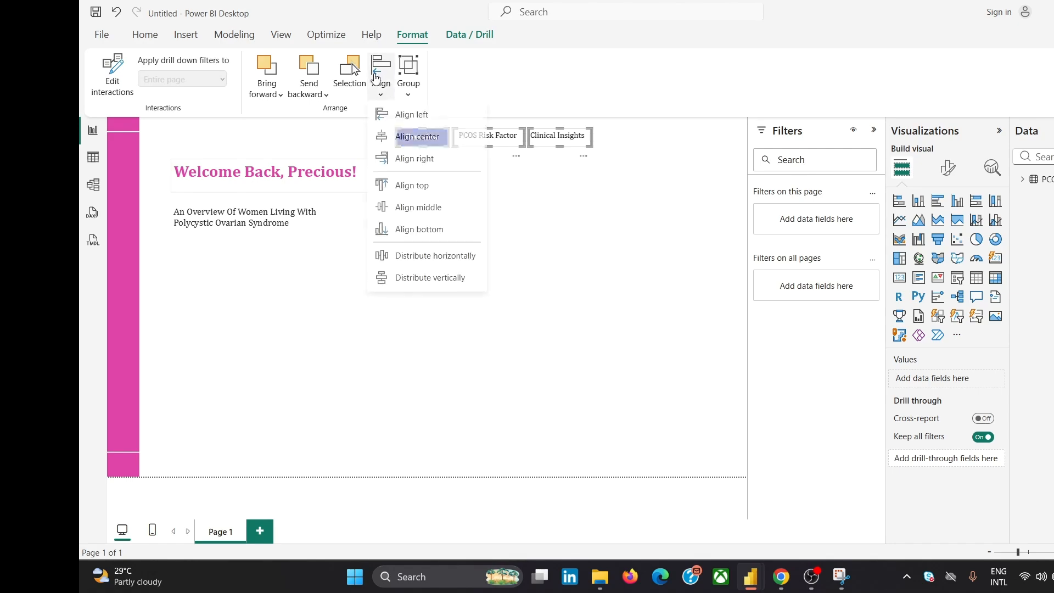
left_click(428, 279)
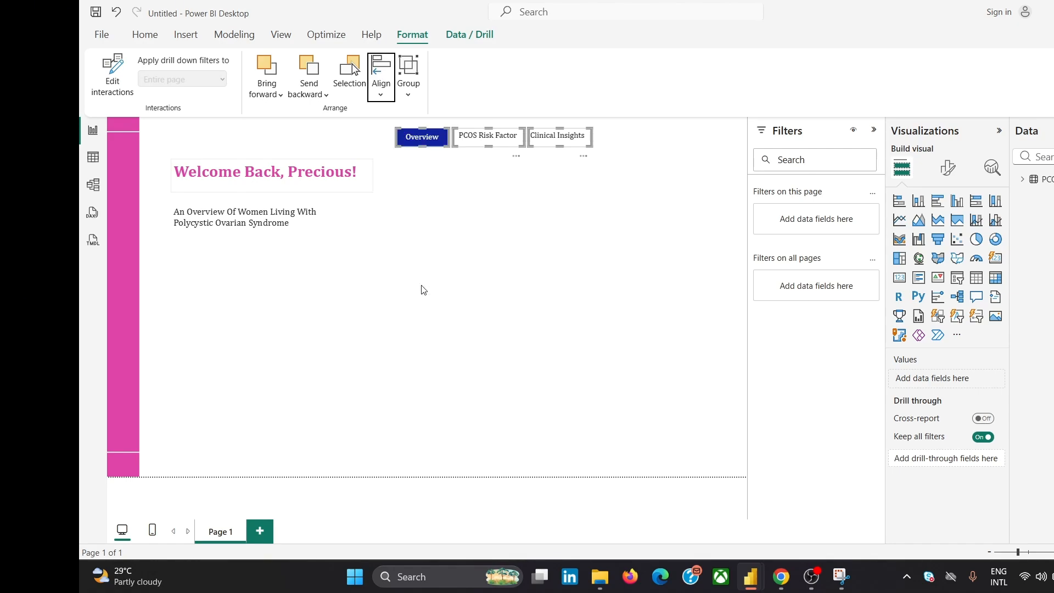
left_click(455, 246)
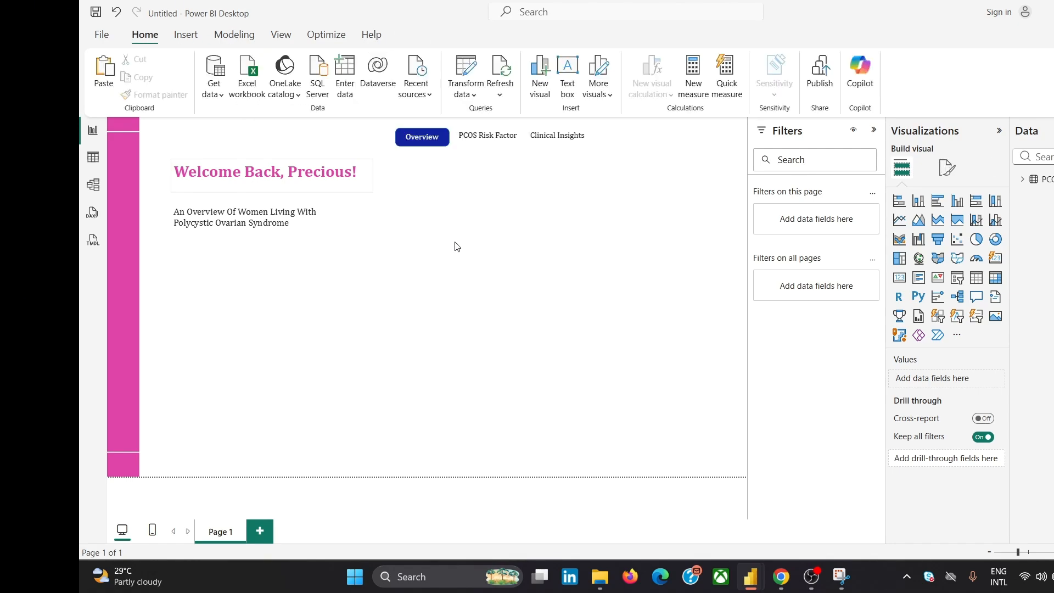
double_click(454, 246)
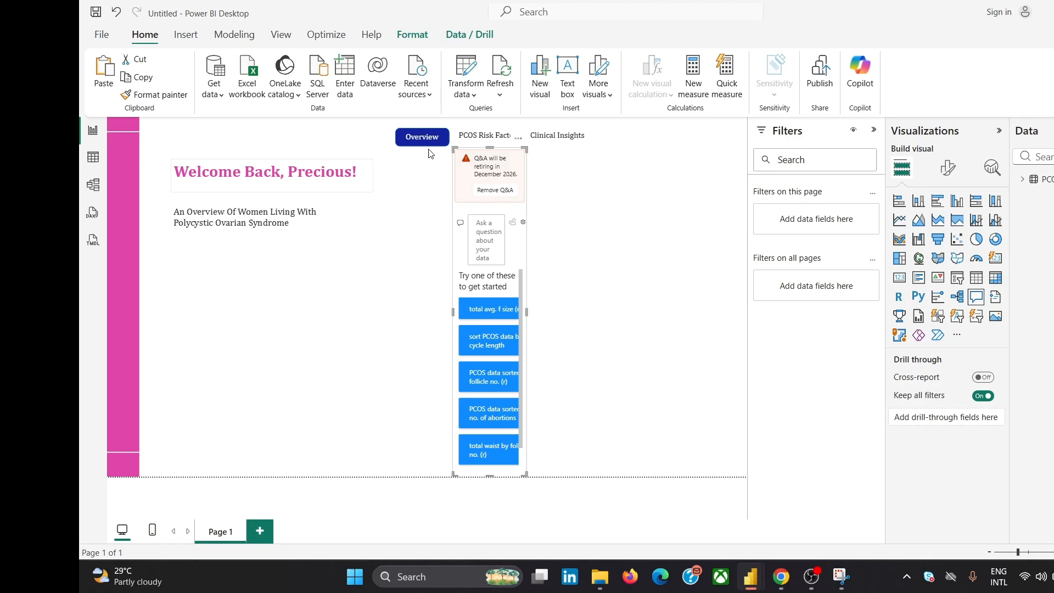
left_click(519, 141)
left_click(543, 154)
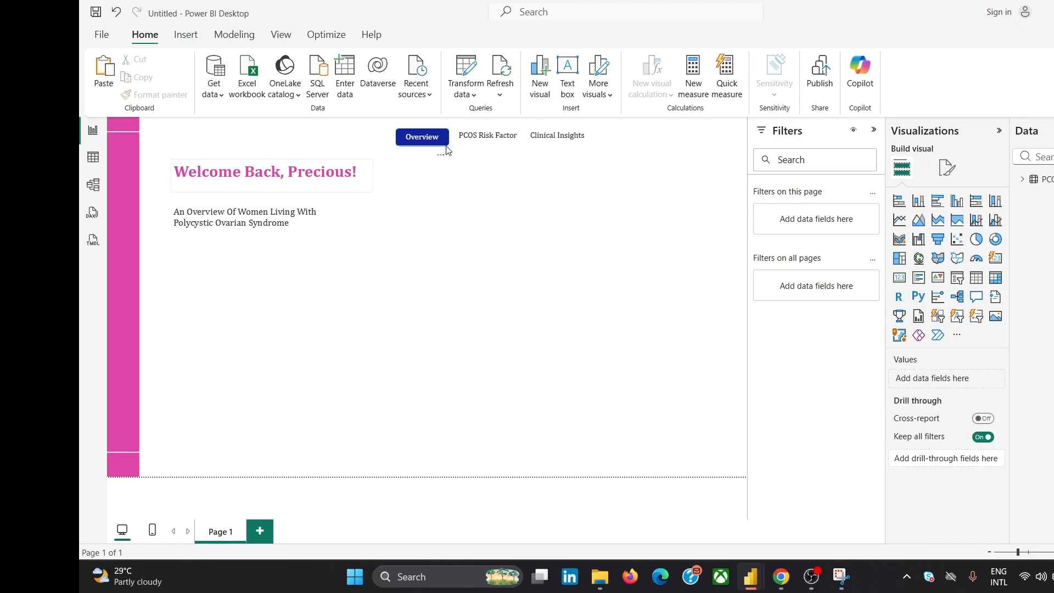
- Group the Overview button with the PCOS Risk Factor and Clinical Insights labels
left_click(447, 146)
left_click(487, 137, "ctrl")
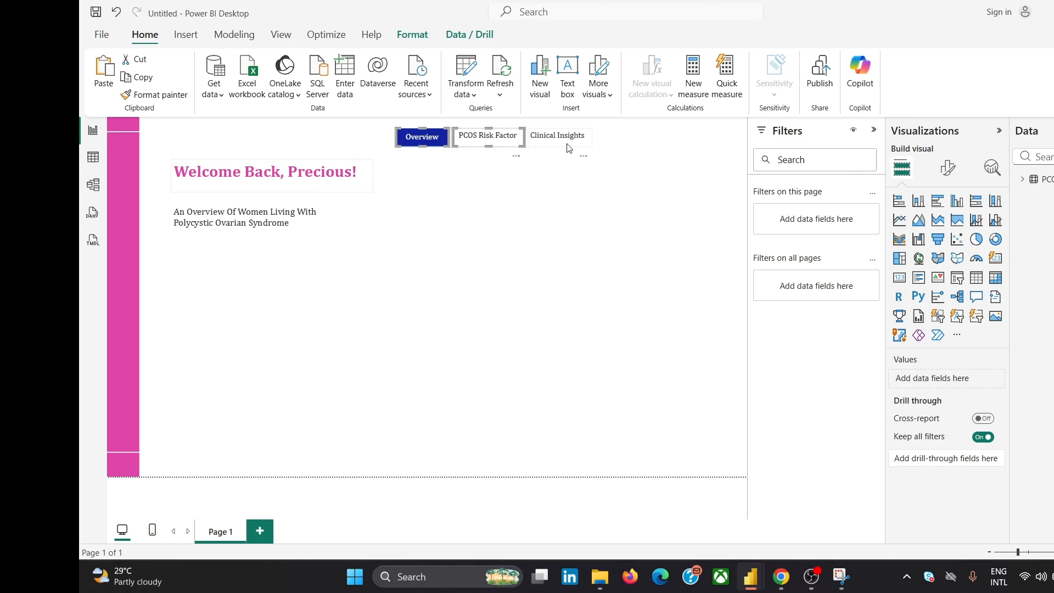
left_click(565, 142, "ctrl")
right_click(566, 144)
mouse_move(647, 149)
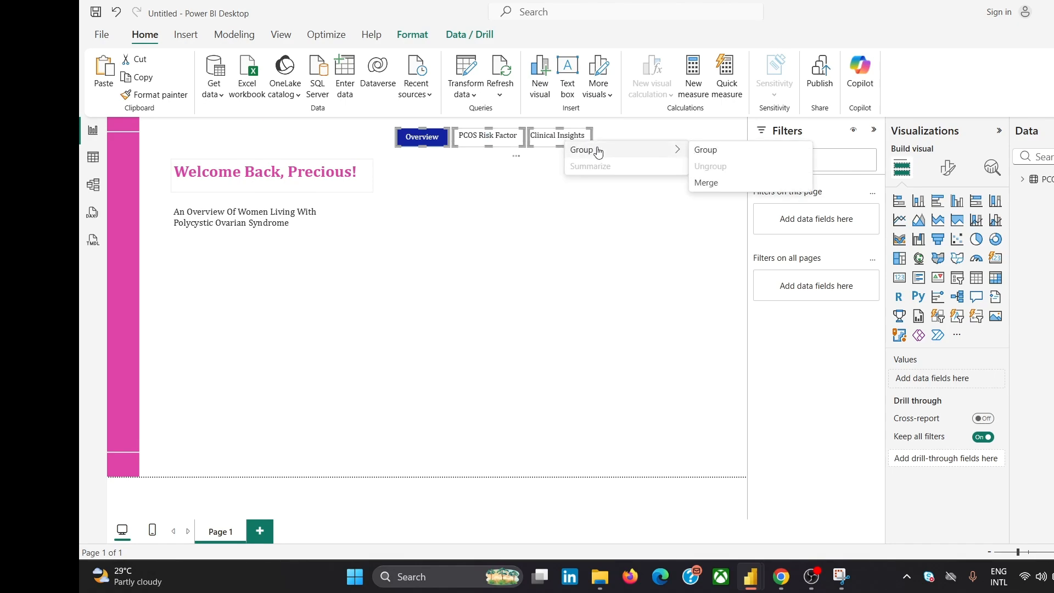
left_click(698, 150)
left_click(651, 172)
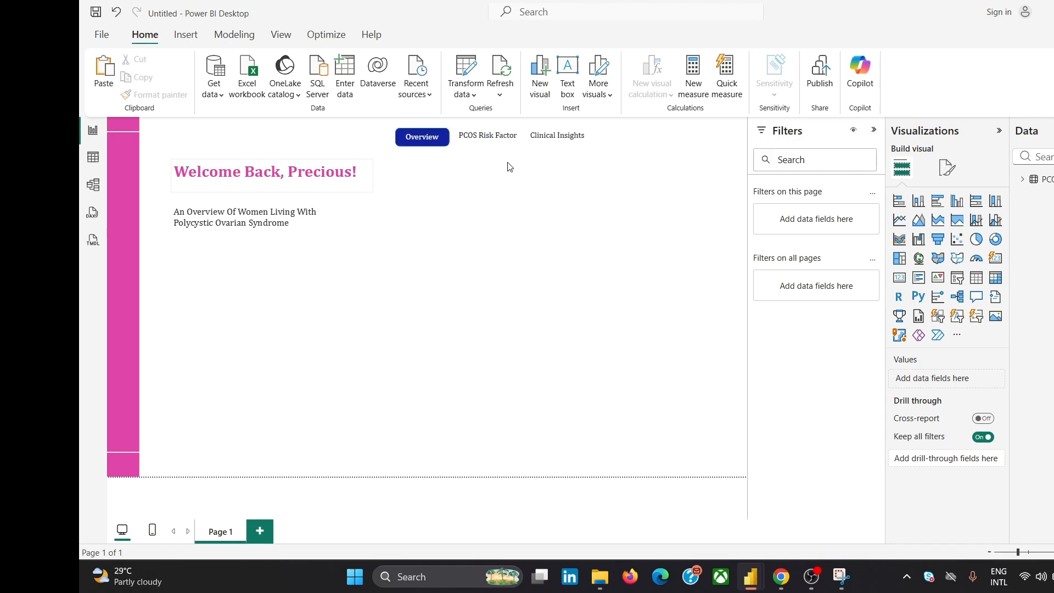
- Nudge the Clinical Insights label slightly to the left inside the group
left_click(557, 147)
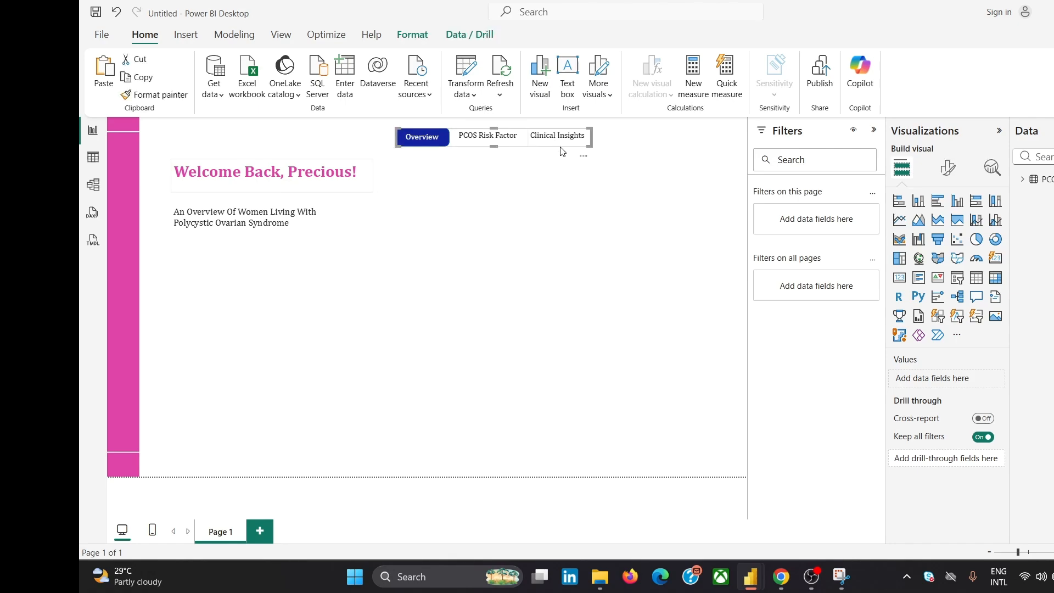
left_click(562, 152)
key("Left")
key("Left")
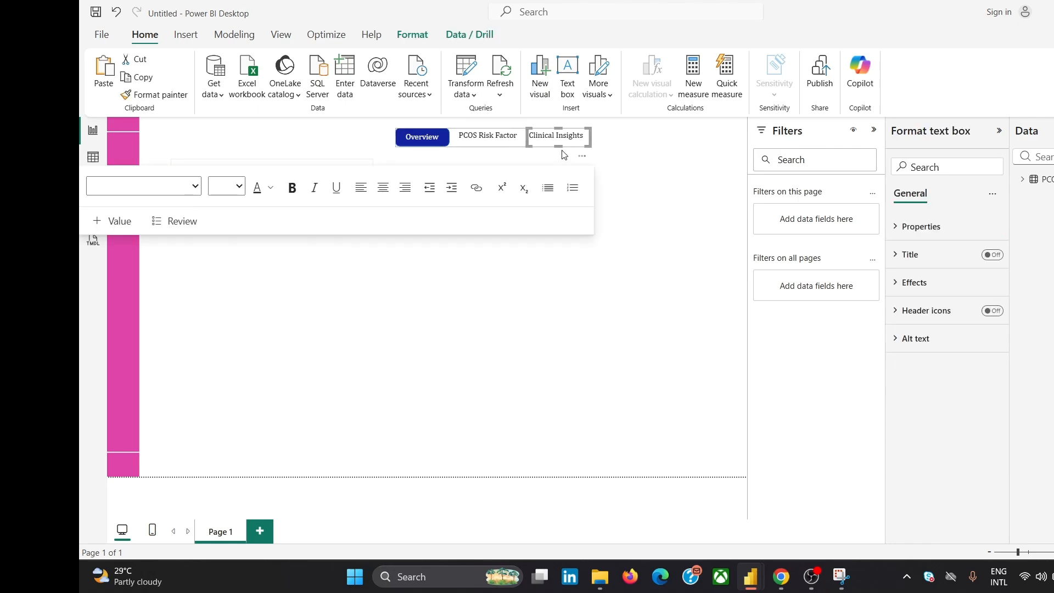
- Undo the nudge of the Clinical Insights label and the grouping of the three header labels
left_click(638, 149)
key("ctrl+z")
key("ctrl+z")
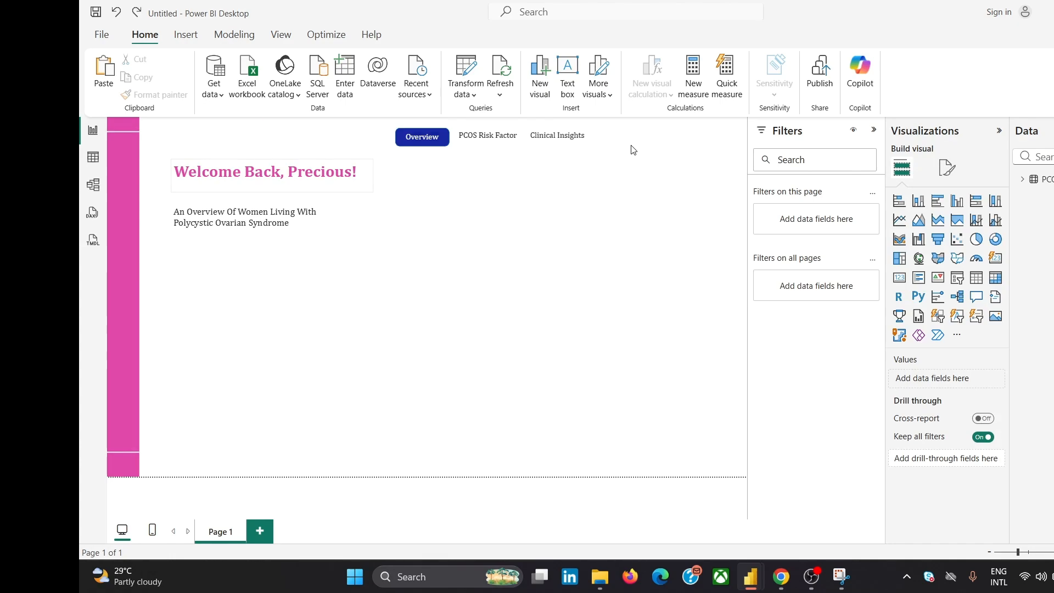
left_click(630, 150)
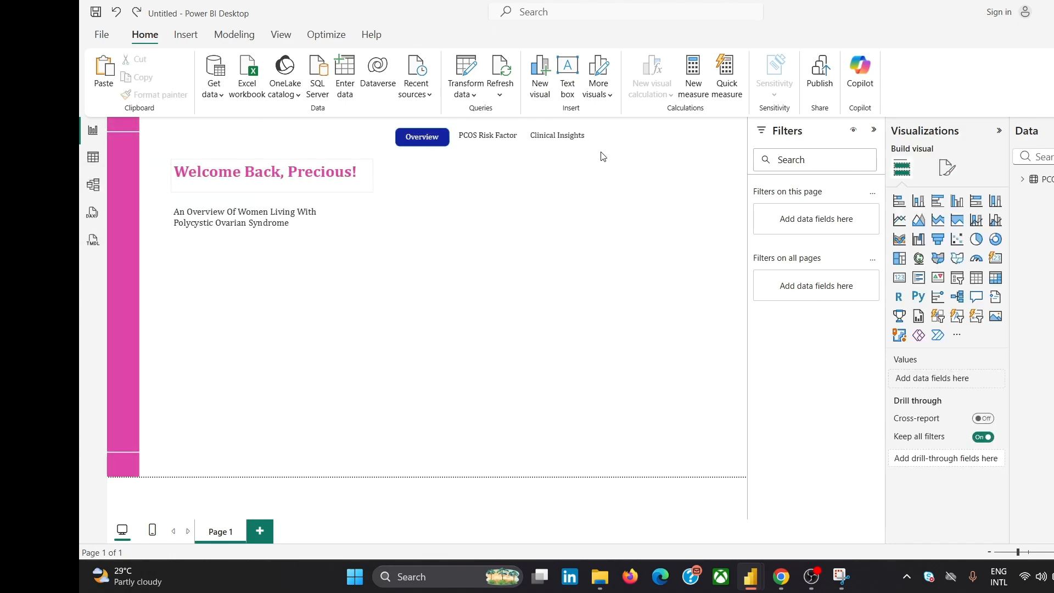
- Group the Clinical Insights and PCOS Risk Factor labels with the Overview button into one header group
left_click(547, 141)
left_click(511, 136, "shift")
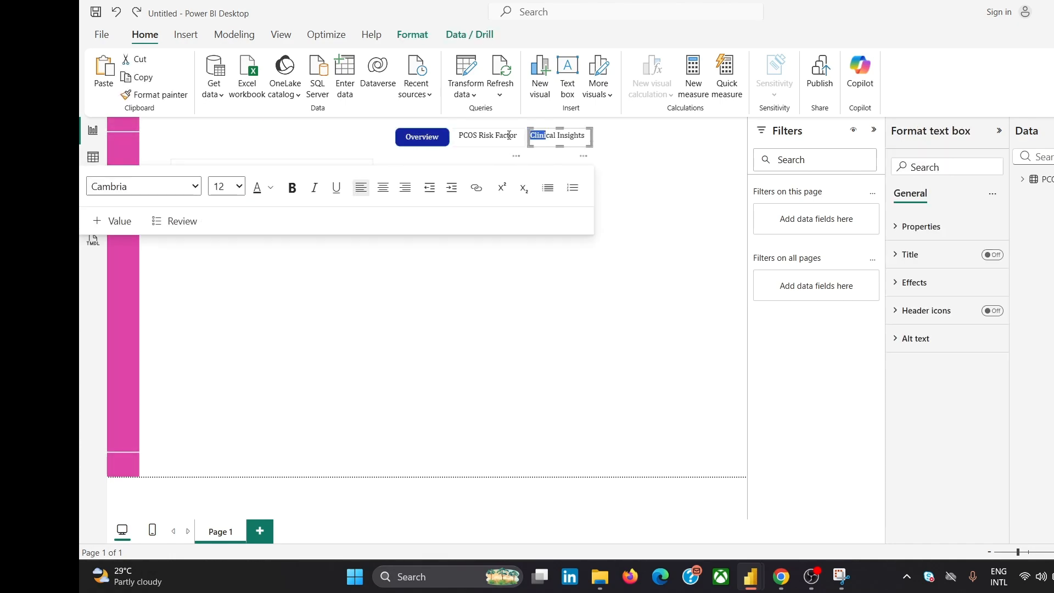
left_click(407, 136, "shift")
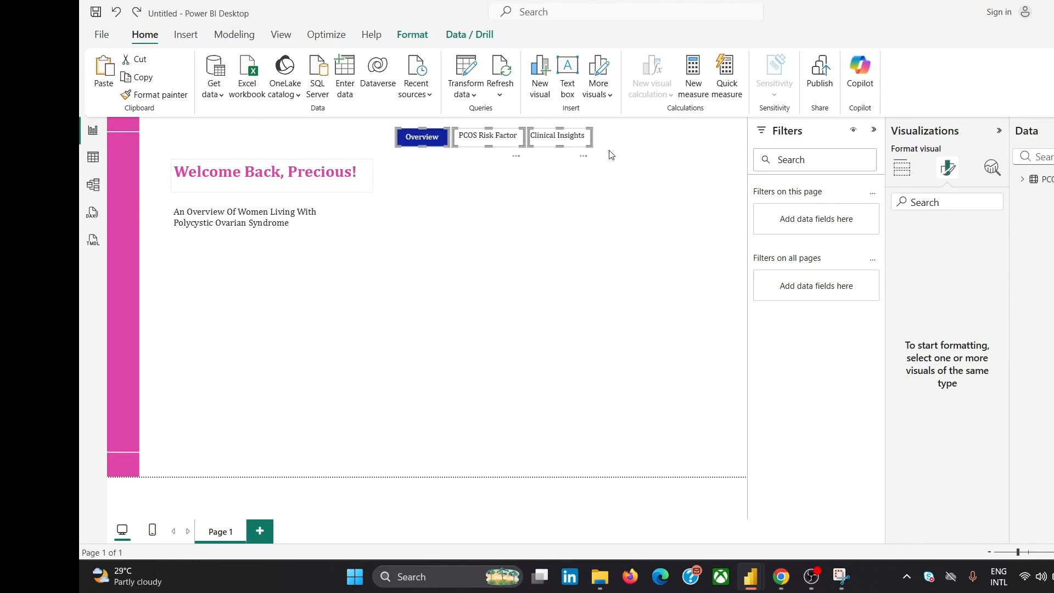
right_click(559, 137)
mouse_move(614, 148)
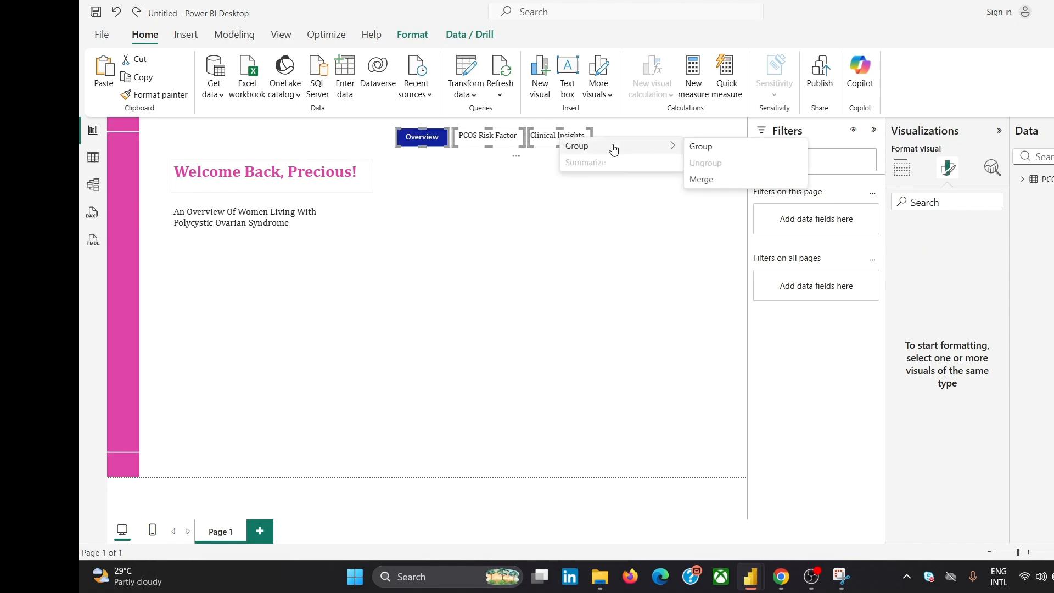
left_click(738, 146)
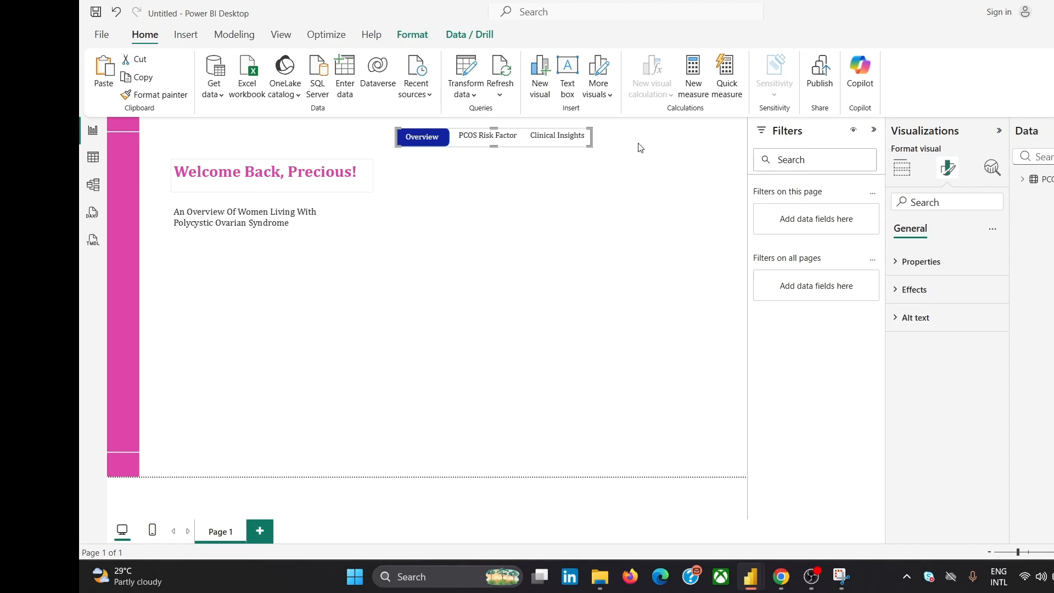
- Move the grouped header labels a little to the left along the page's upper edge
left_click(430, 153)
left_click(425, 138)
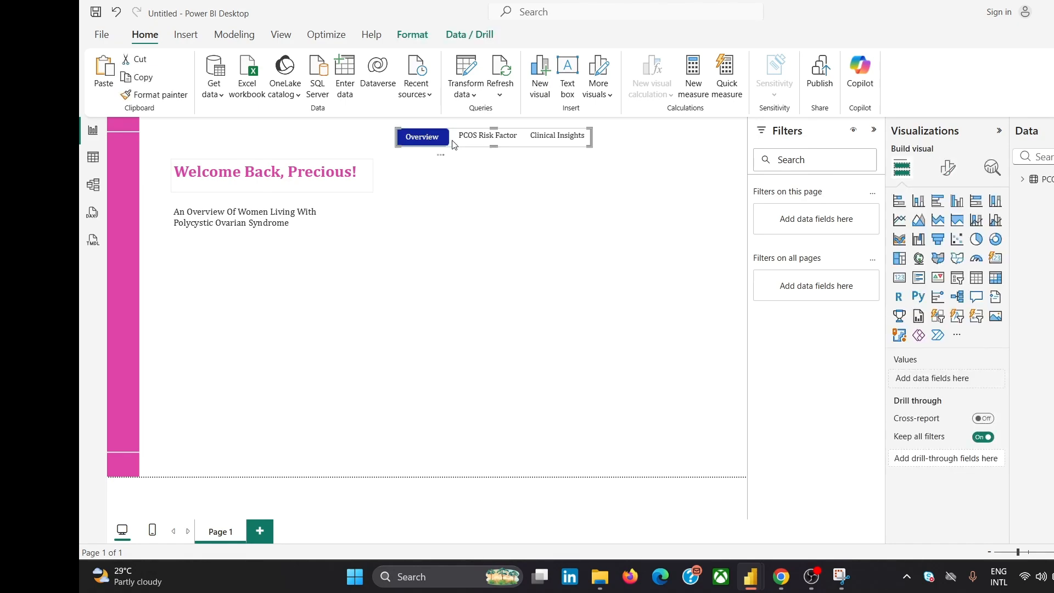
left_click_drag(469, 147, 450, 147)
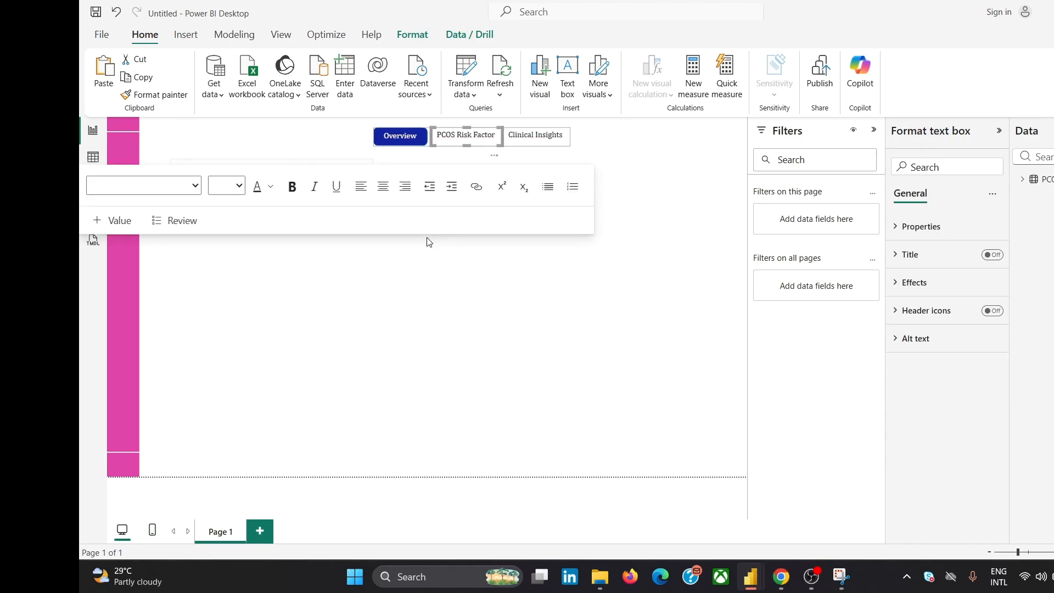
- Examine the header layout in the reference image pcos dashboard png.png in Chrome, and return to Power BI Desktop
left_click(409, 332)
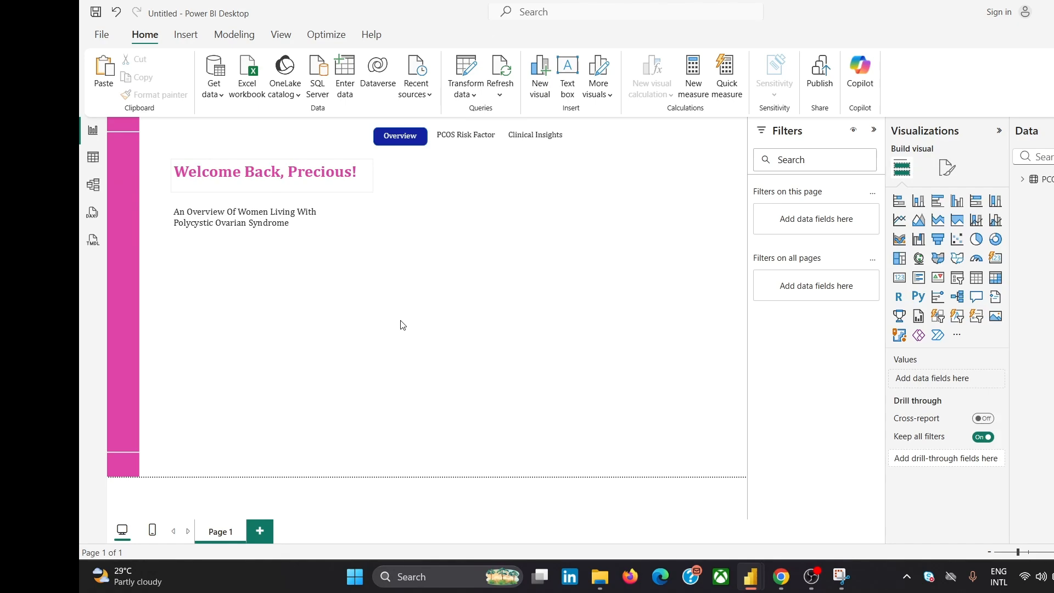
mouse_move(781, 577)
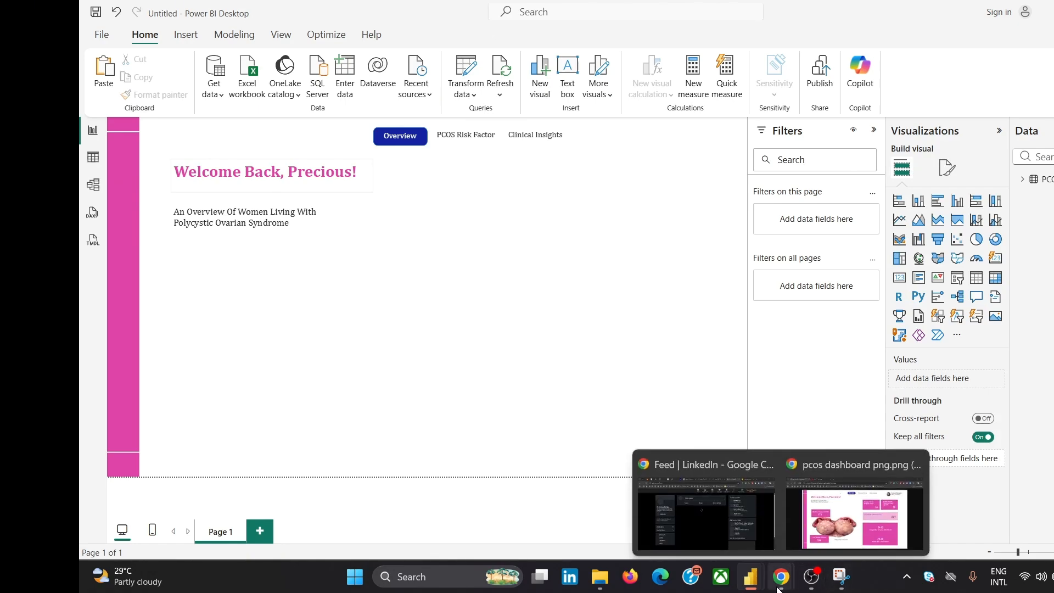
left_click(887, 521)
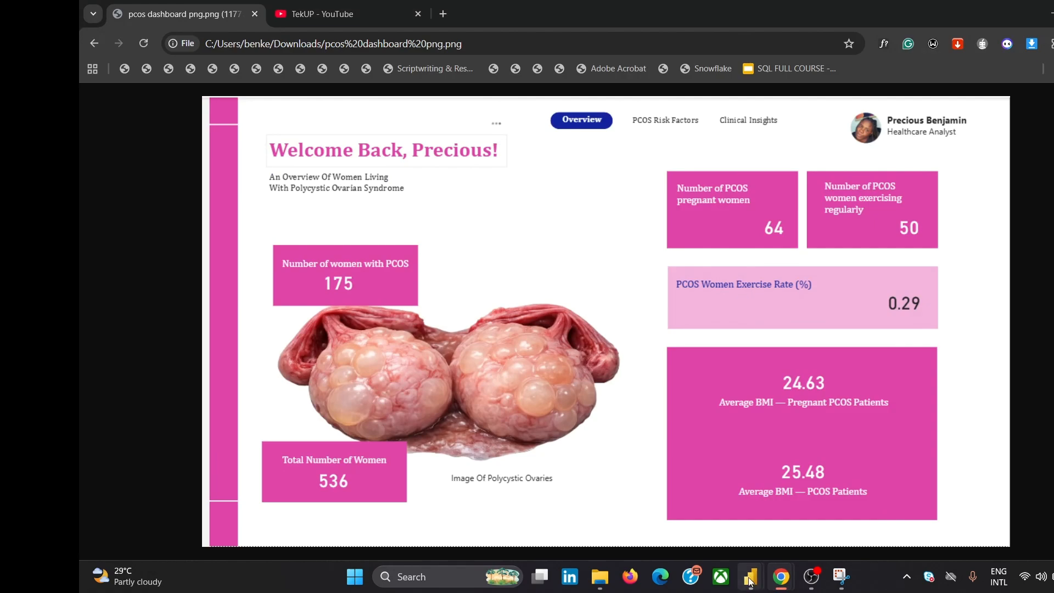
mouse_move(776, 565)
left_click(838, 510)
mouse_move(751, 576)
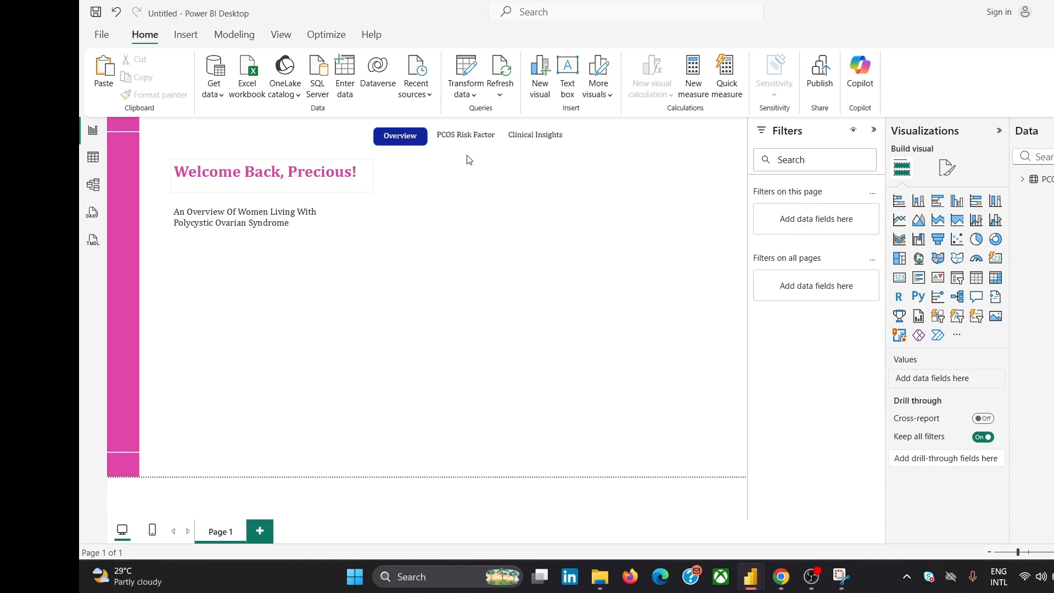
- Move the grouped navigation labels slightly to the right along the page's upper edge
left_click_drag(481, 145, 494, 151)
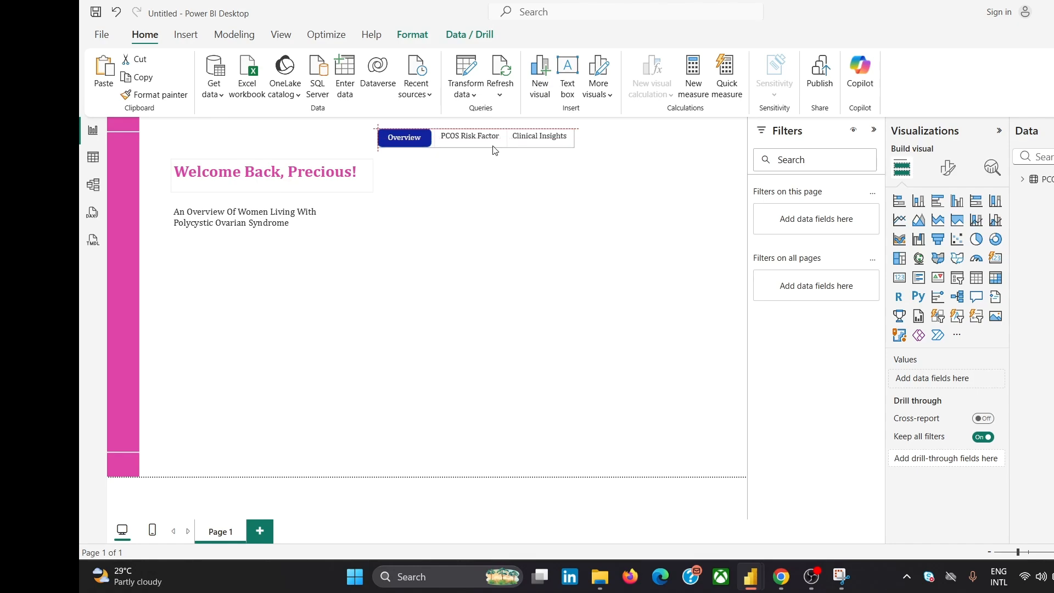
left_click_drag(495, 150, 495, 148)
left_click(469, 250)
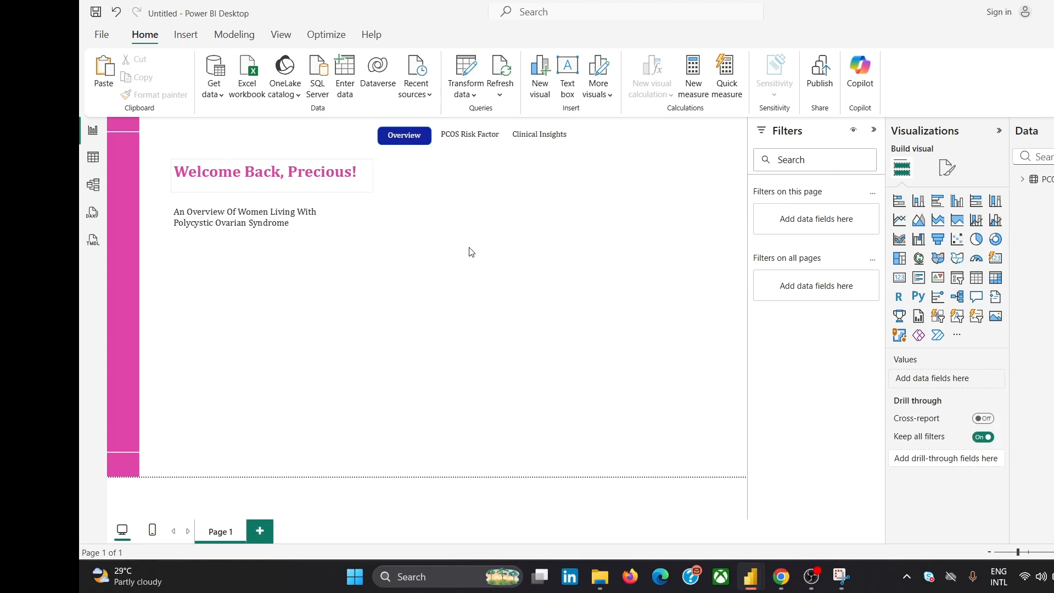
- Insert a text box, shorten it, place it mid-page and enter the analyst's full name
mouse_move(781, 575)
left_click(566, 77)
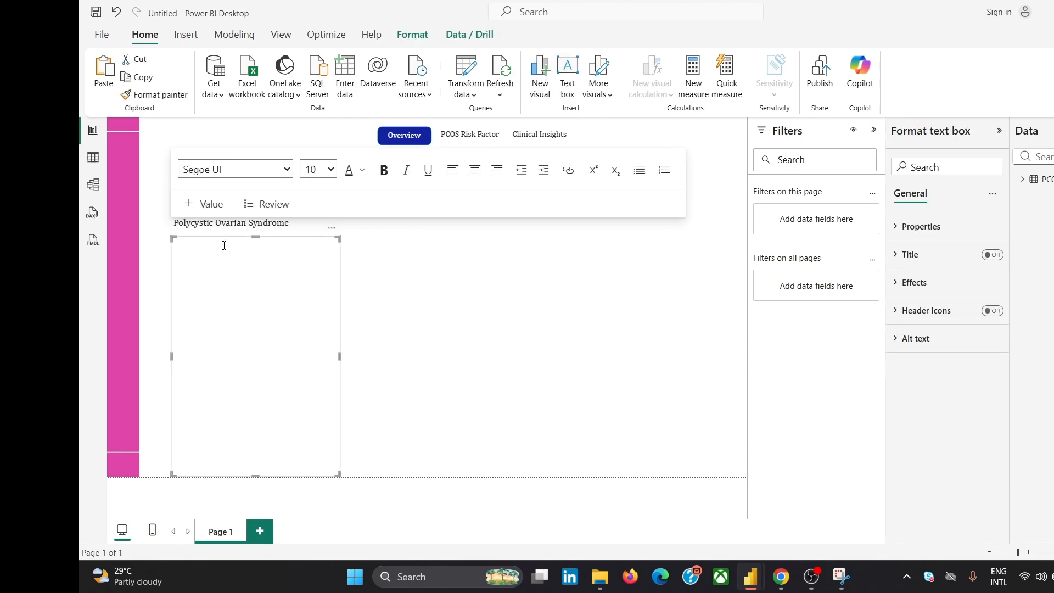
left_click_drag(255, 236, 265, 449)
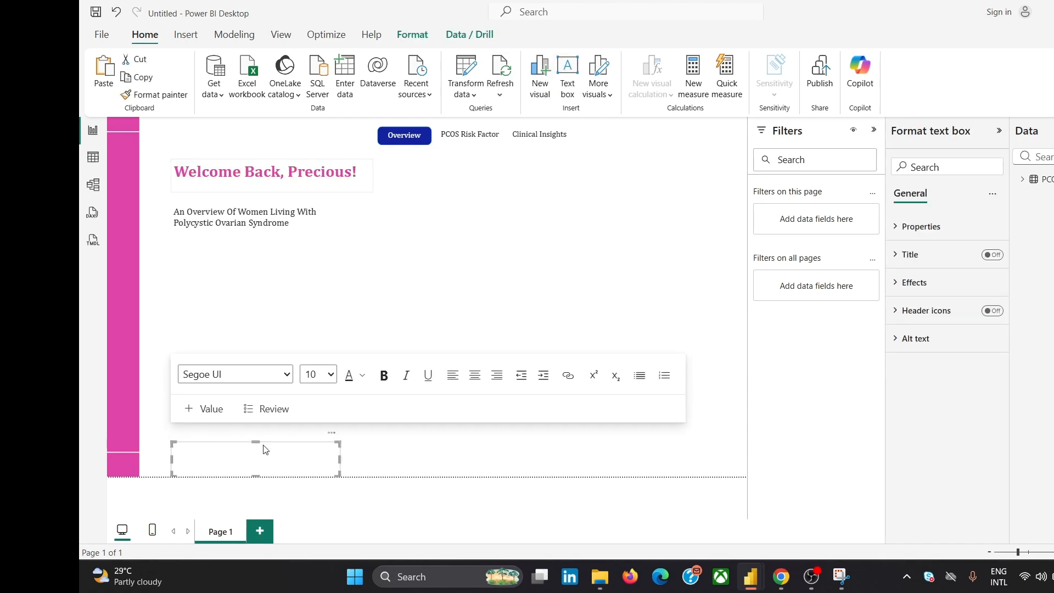
left_click_drag(338, 442, 460, 331)
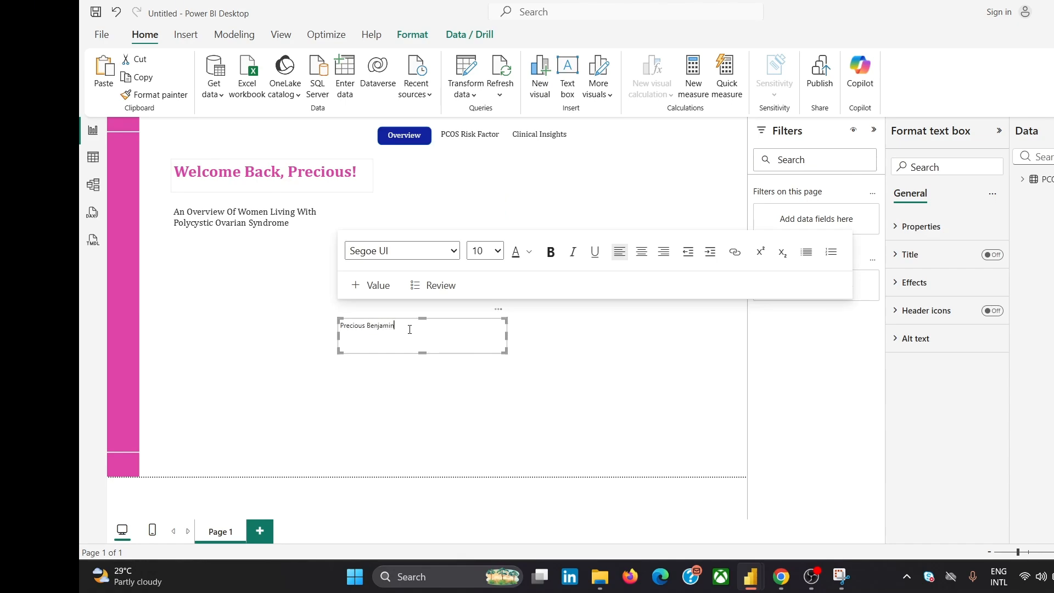
- Format the analyst's name in bold Cambria at size 14
key("ctrl+a")
left_click(406, 252)
left_click(390, 318)
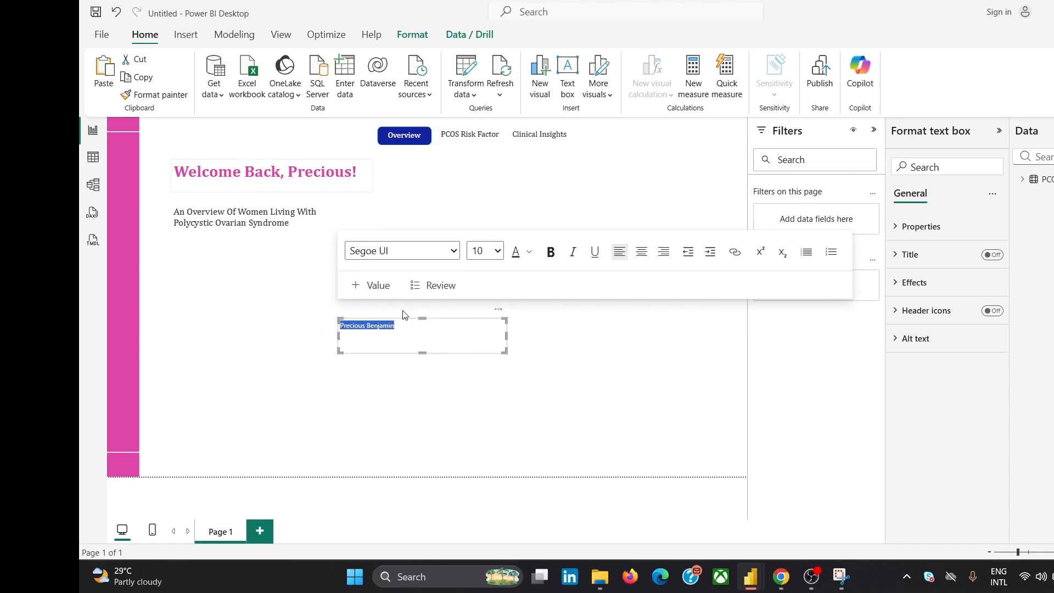
left_click(490, 251)
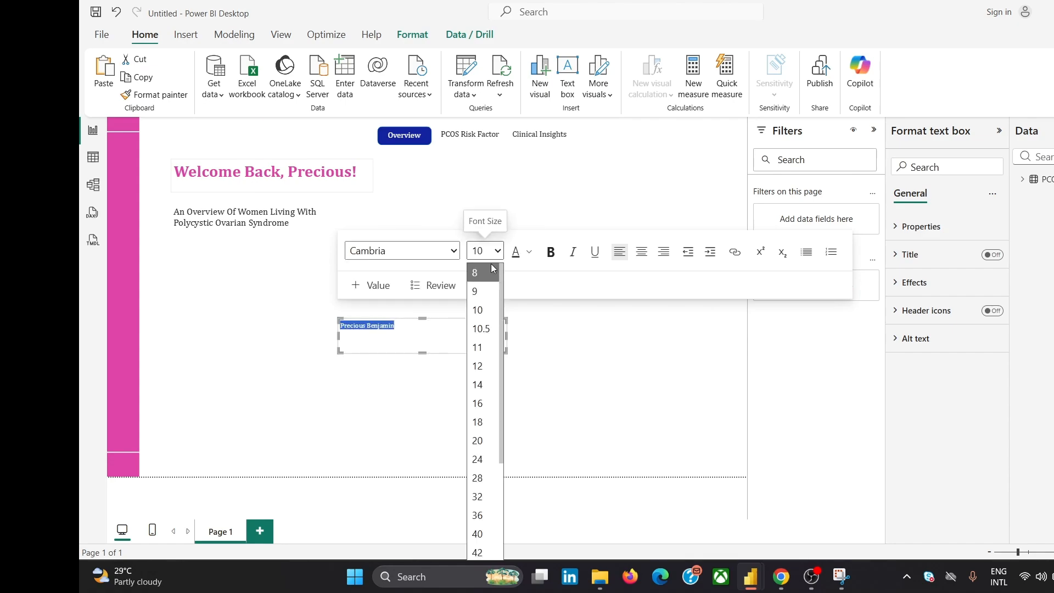
left_click(489, 381)
left_click(550, 251)
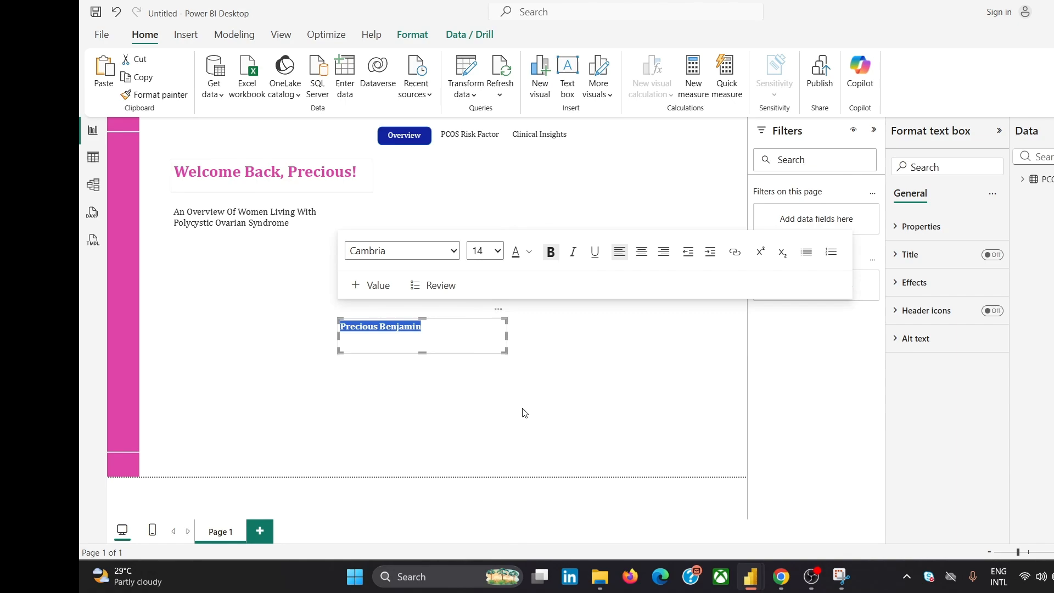
- Reduce the height and width of the name text box to fit its single line of text
left_click(545, 388)
left_click(427, 358)
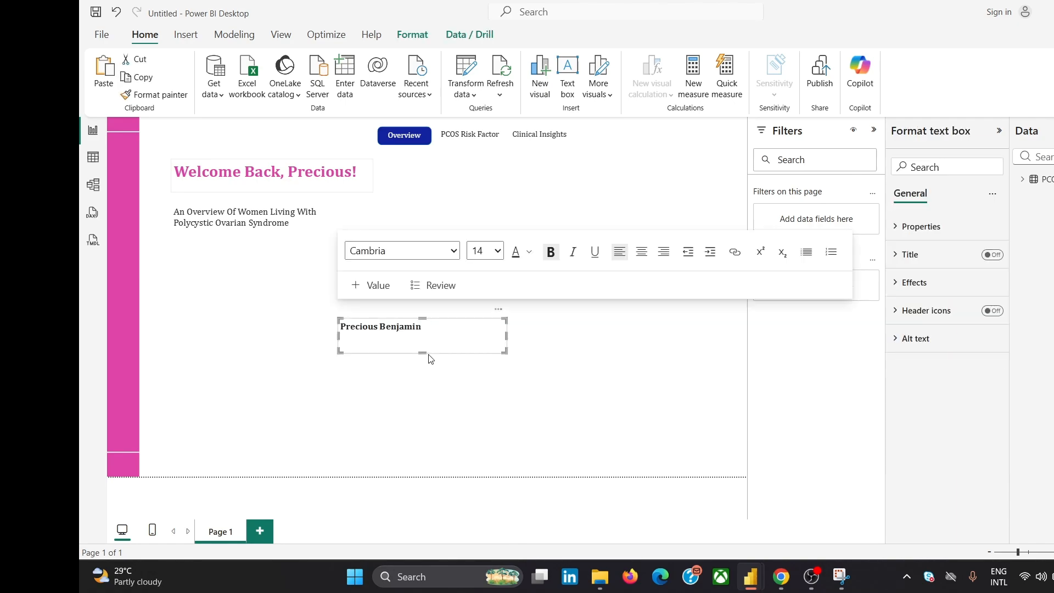
left_click_drag(421, 352, 422, 337)
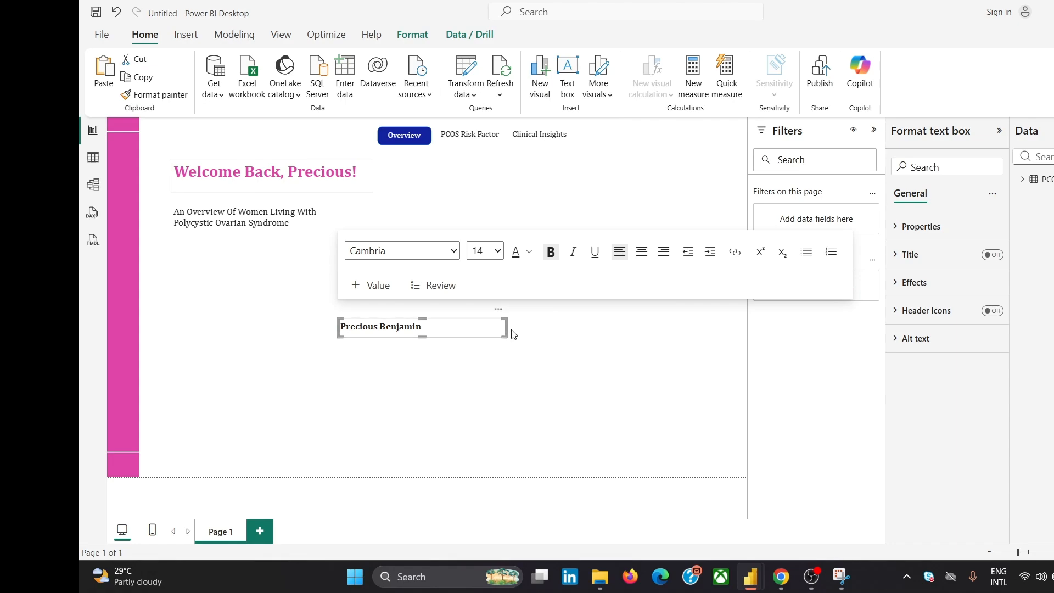
left_click_drag(504, 330, 435, 334)
left_click(414, 352)
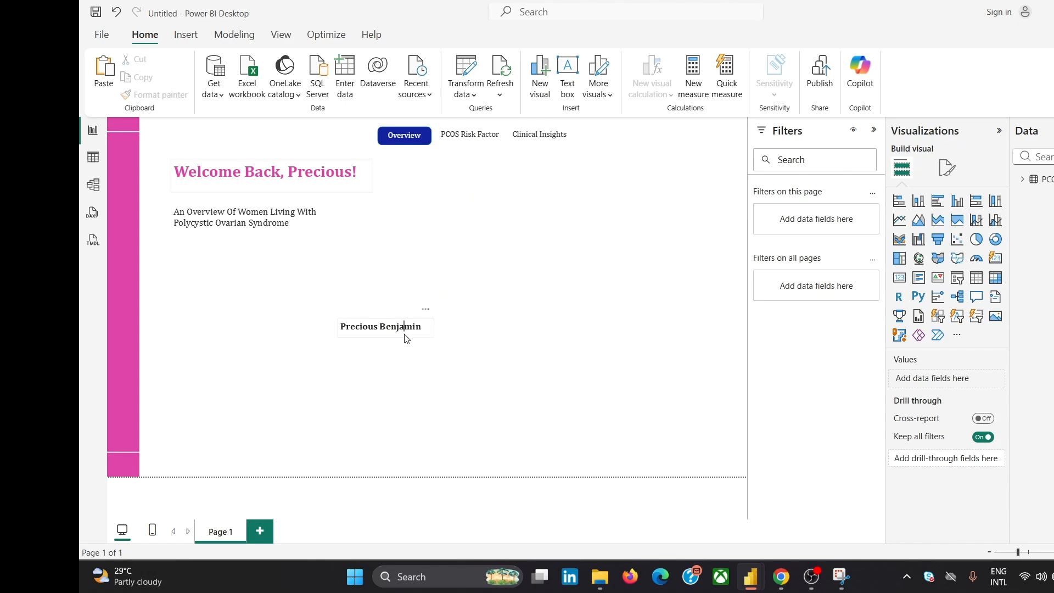
- Set the font size of the analyst's name to 12
left_click(406, 335)
mouse_move(833, 515)
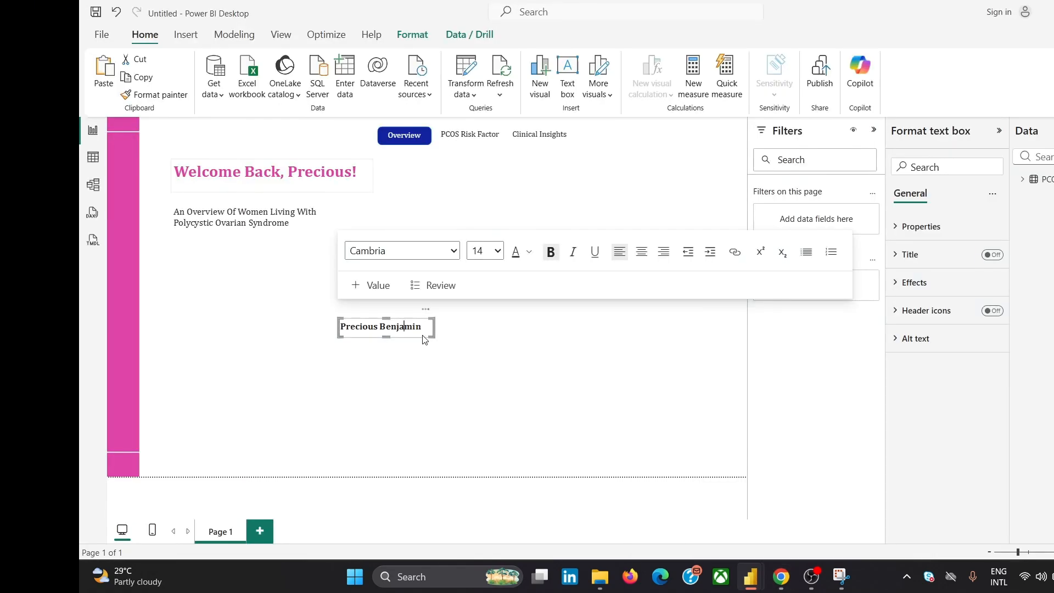
triple_click(418, 329)
left_click(487, 250)
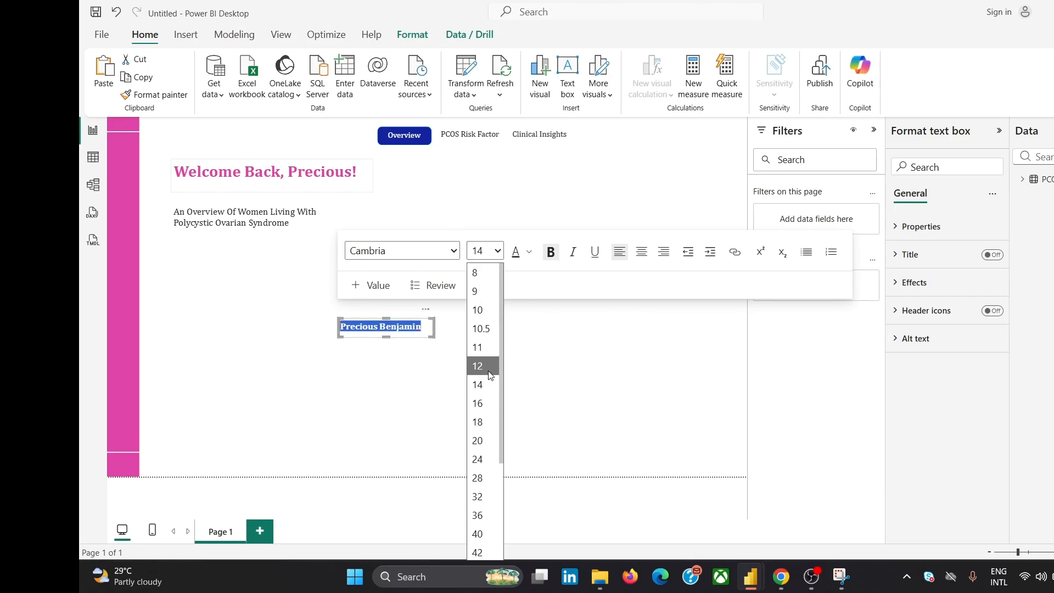
left_click(478, 366)
left_click(487, 369)
left_click(390, 329)
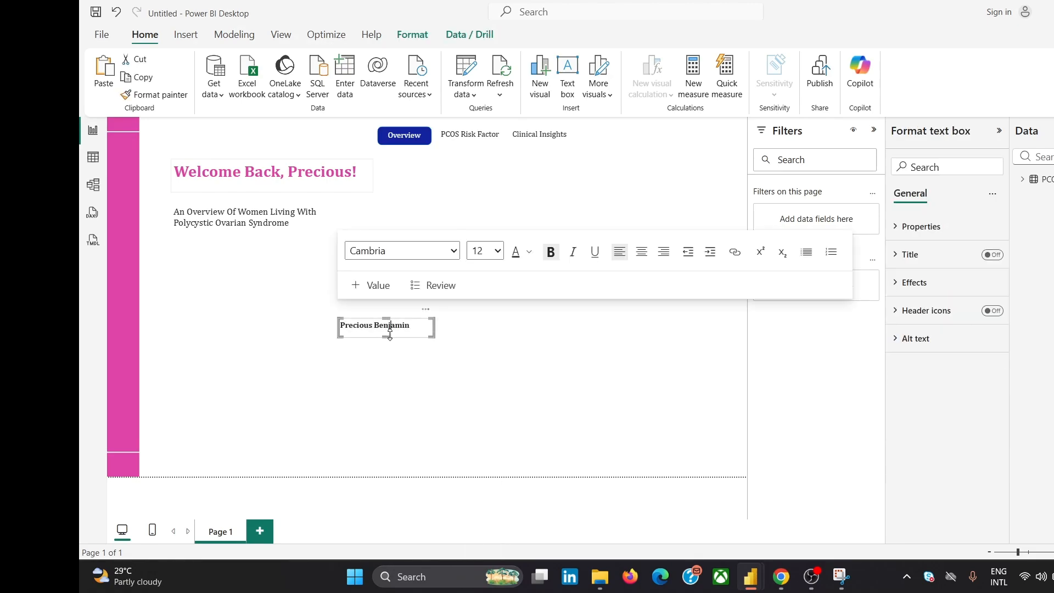
left_click(411, 344)
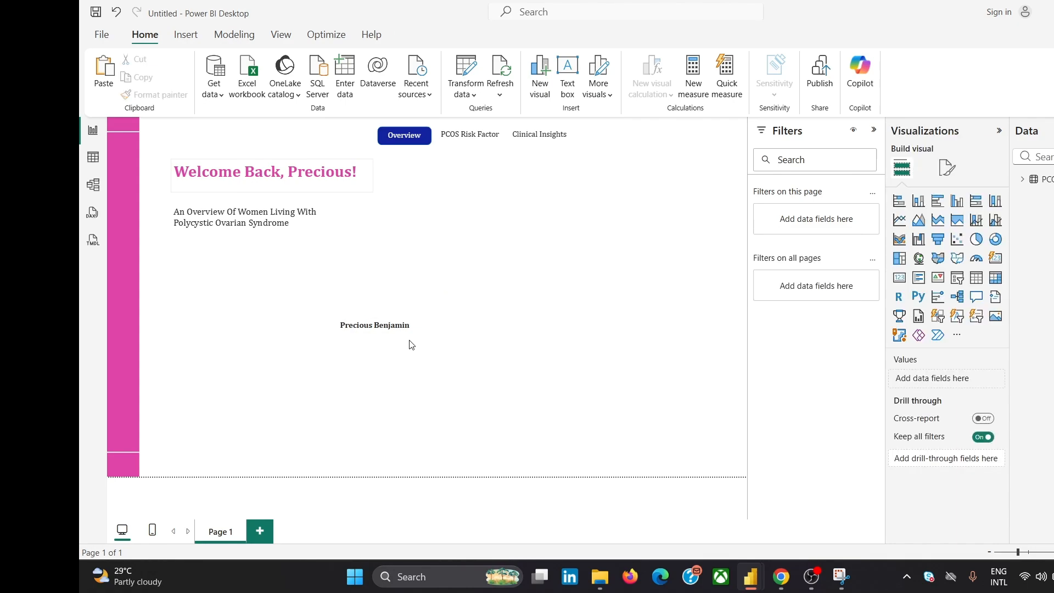
- Narrow the name text box to its text and move it to the page's upper-right corner, level with the navigation labels
left_click(443, 327)
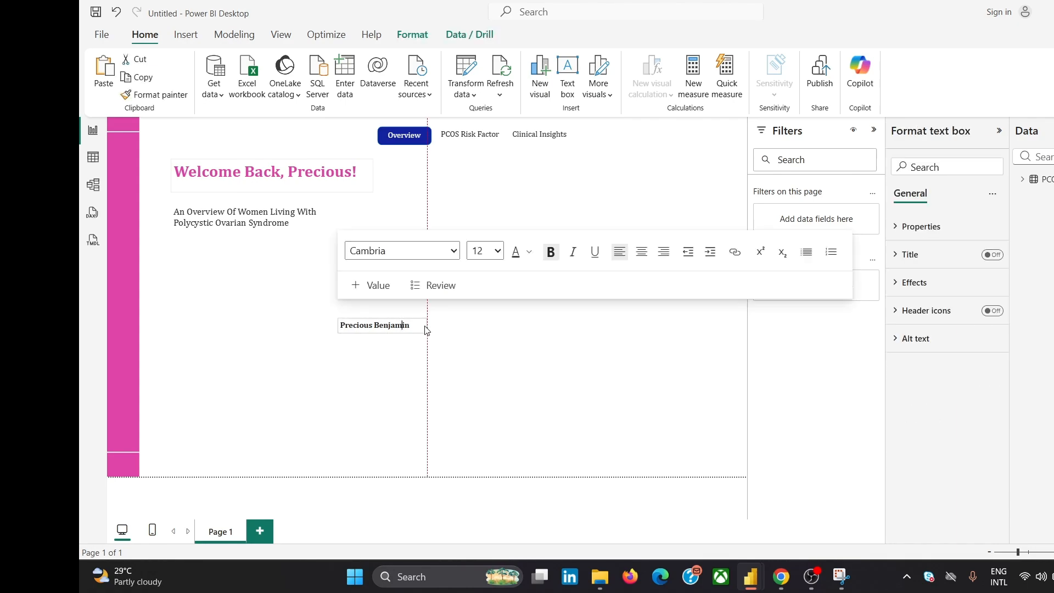
left_click(407, 349)
left_click_drag(397, 330, 591, 199)
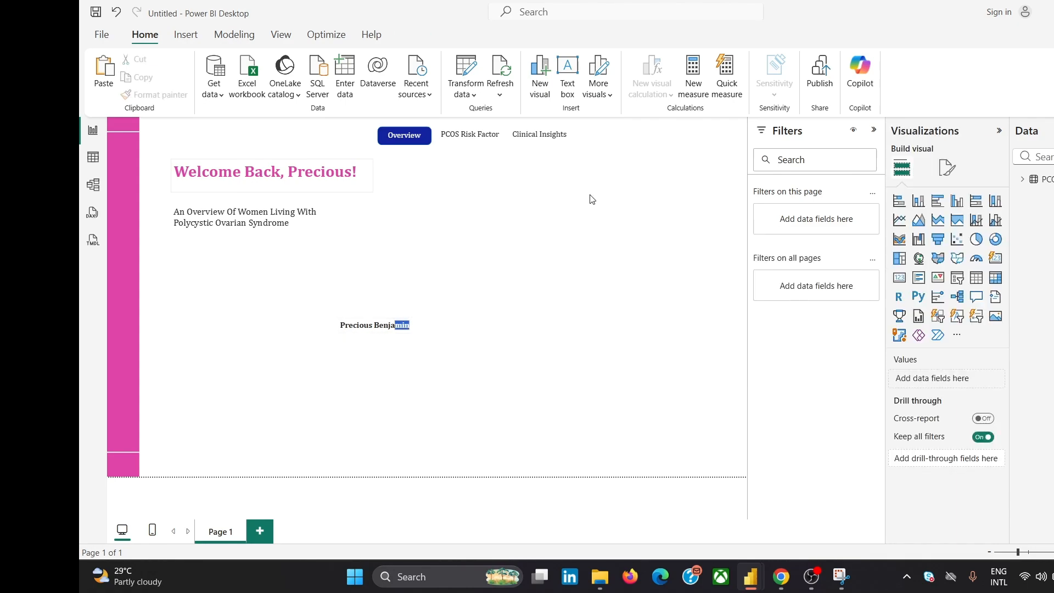
left_click(392, 325)
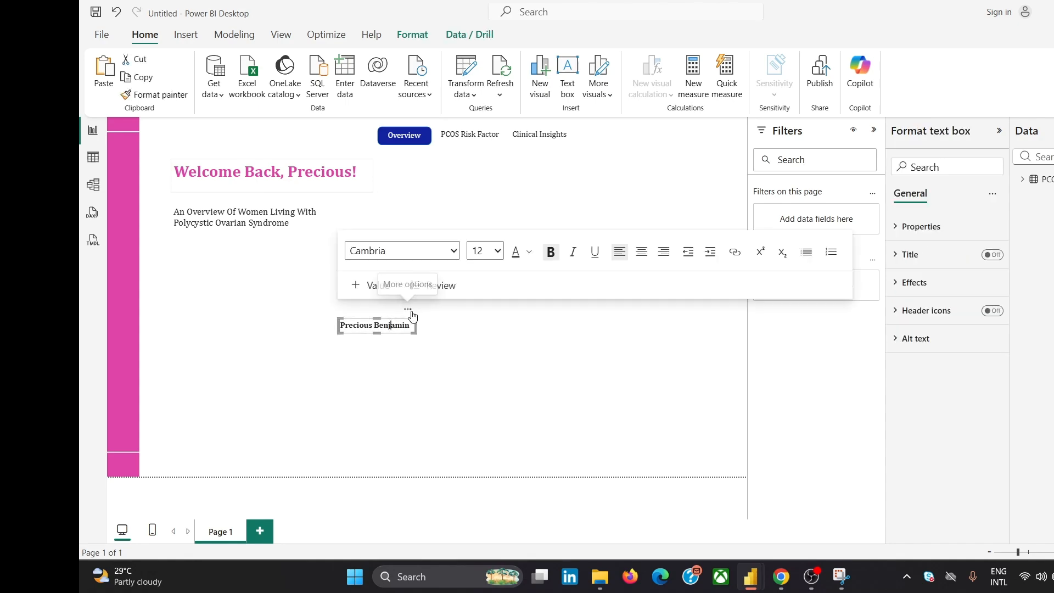
left_click_drag(407, 310, 729, 128)
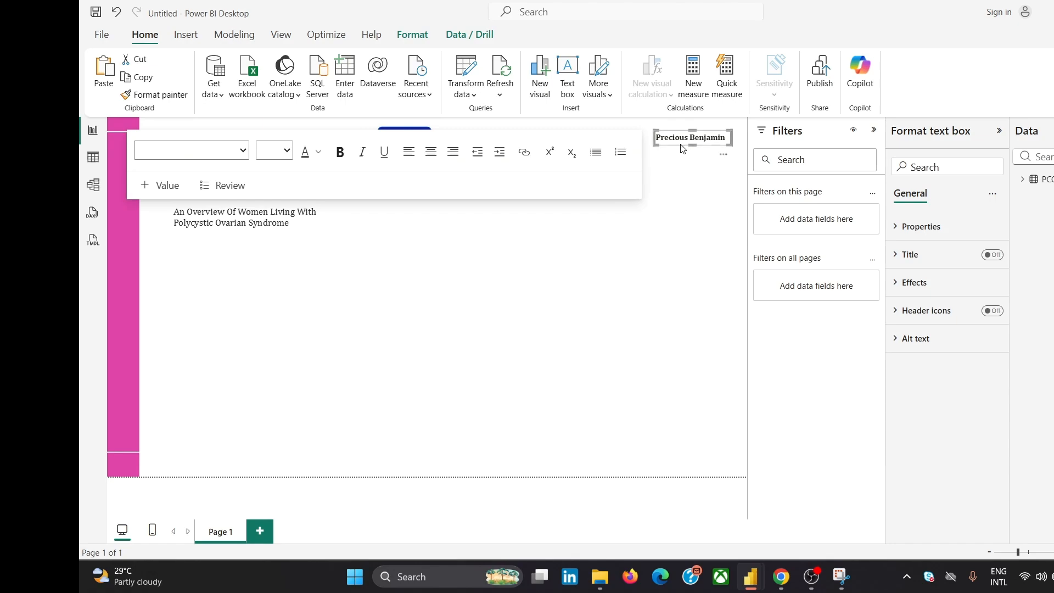
- Paste a copy of the PCOS Risk Factor label, replace its text with Healthcare Analyst and widen the box to fit
left_click(679, 150)
key("ctrl+v")
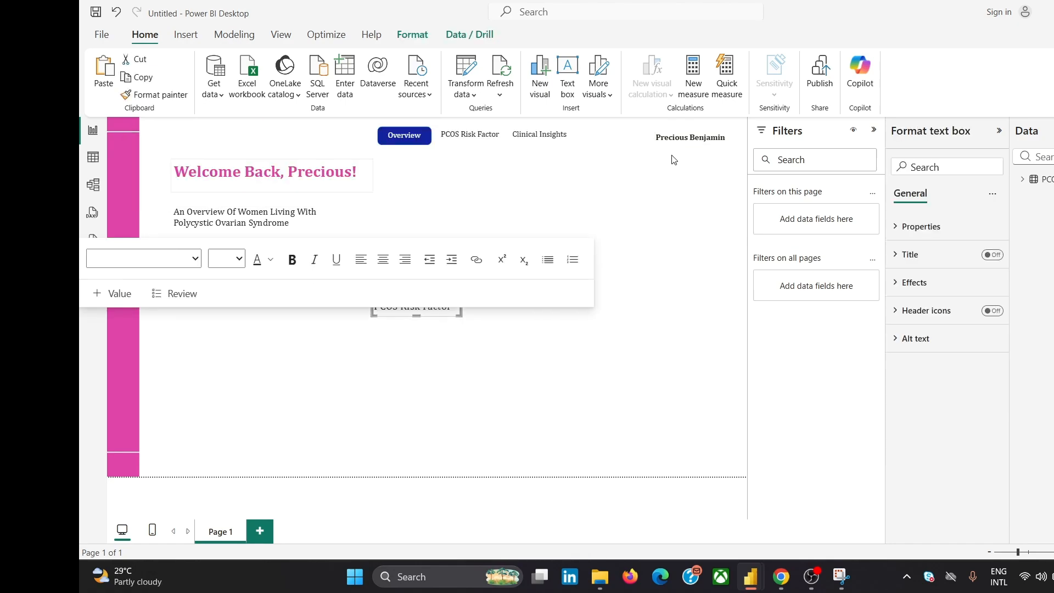
left_click(402, 308)
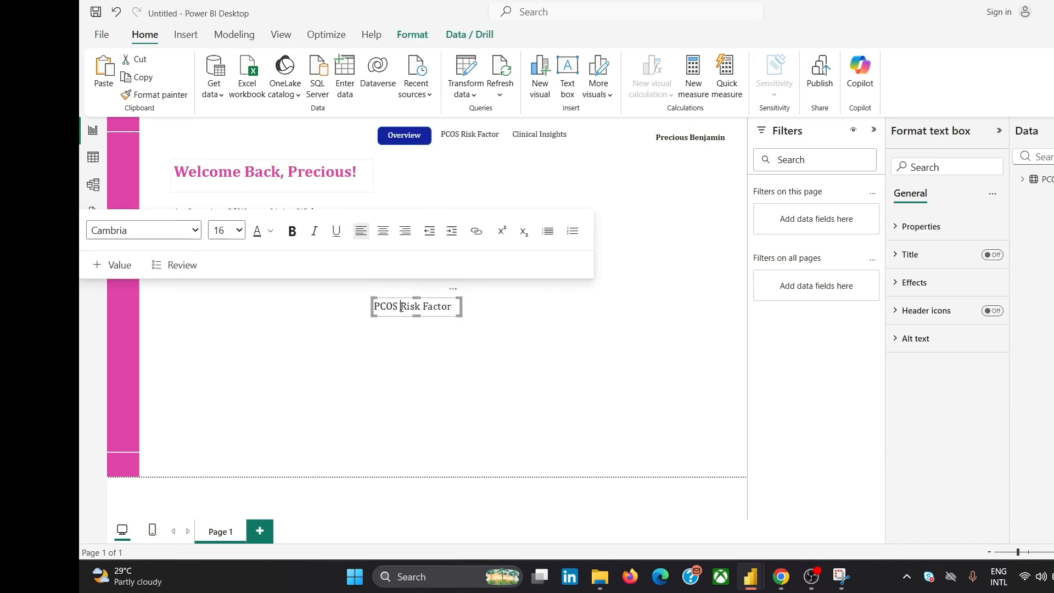
key("ctrl+a")
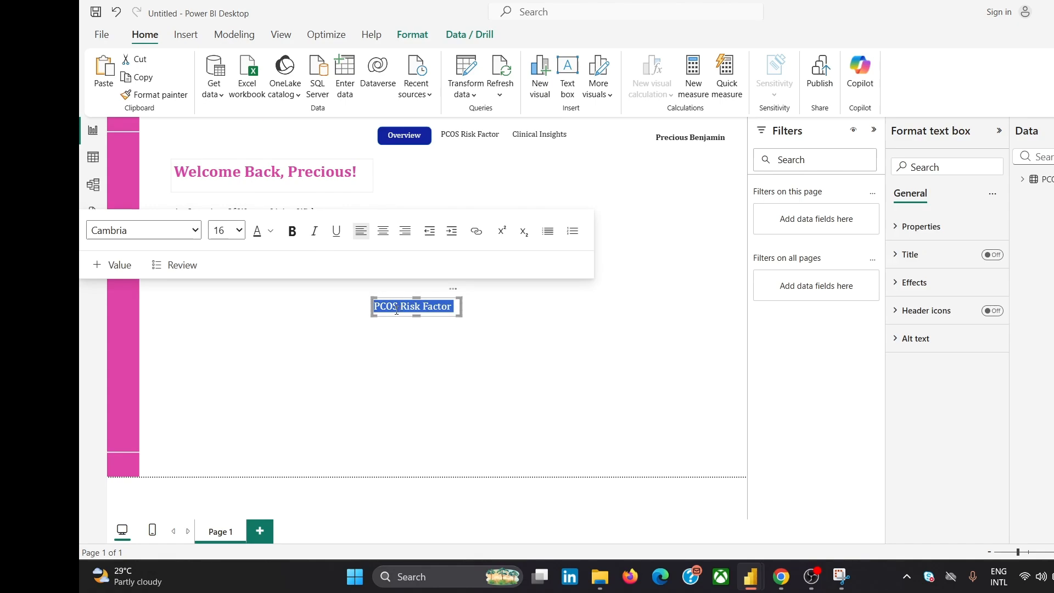
type("Healthcare A")
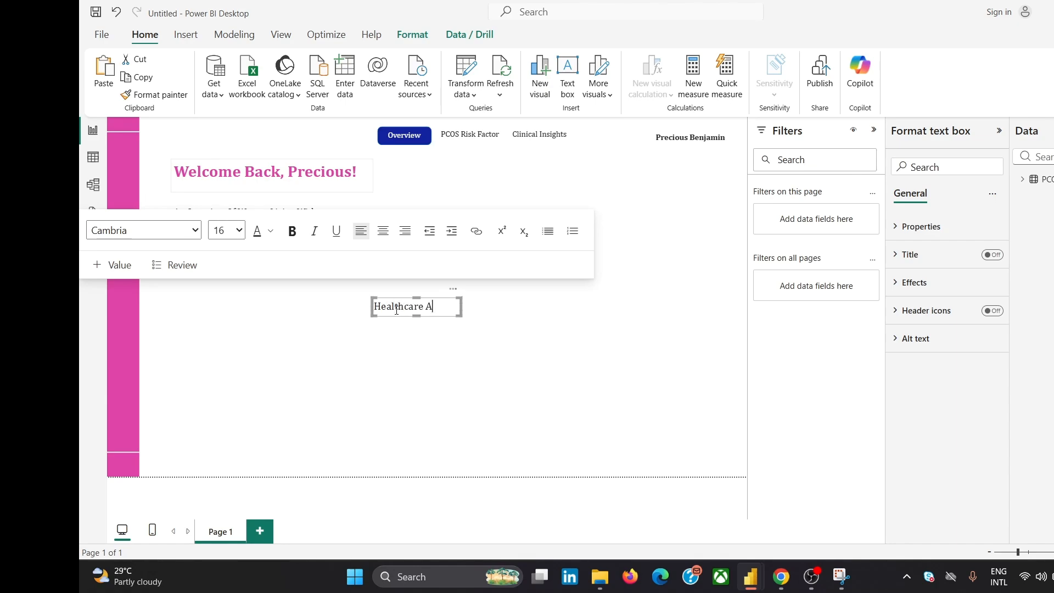
type("nalystr")
key("BackSpace")
left_click_drag(470, 304, 518, 311)
- Set the font size of the Healthcare Analyst label to 11
key("ctrl+a")
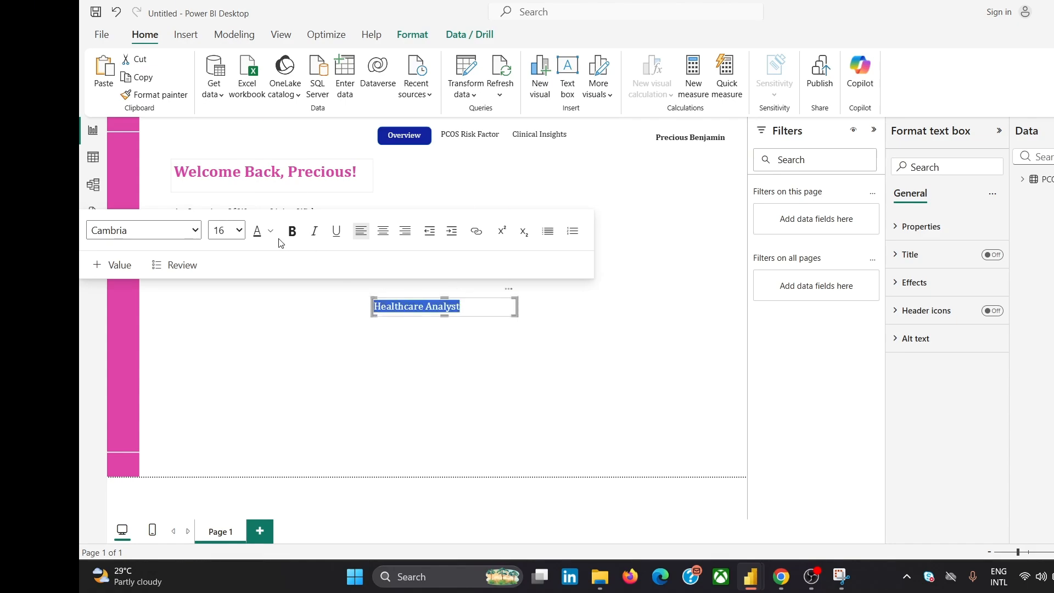
left_click(237, 230)
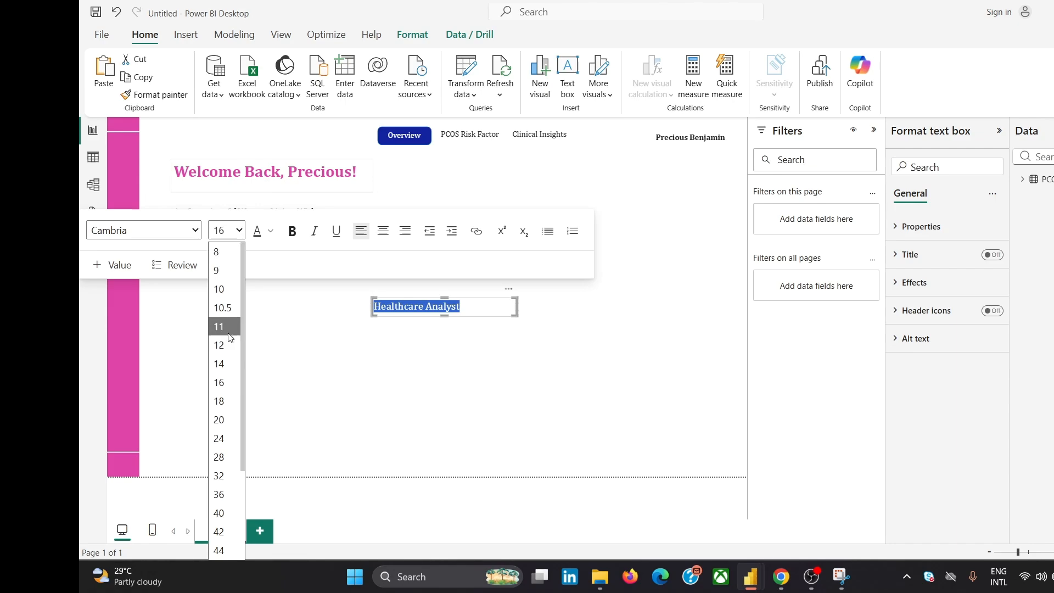
left_click(222, 327)
left_click(322, 356)
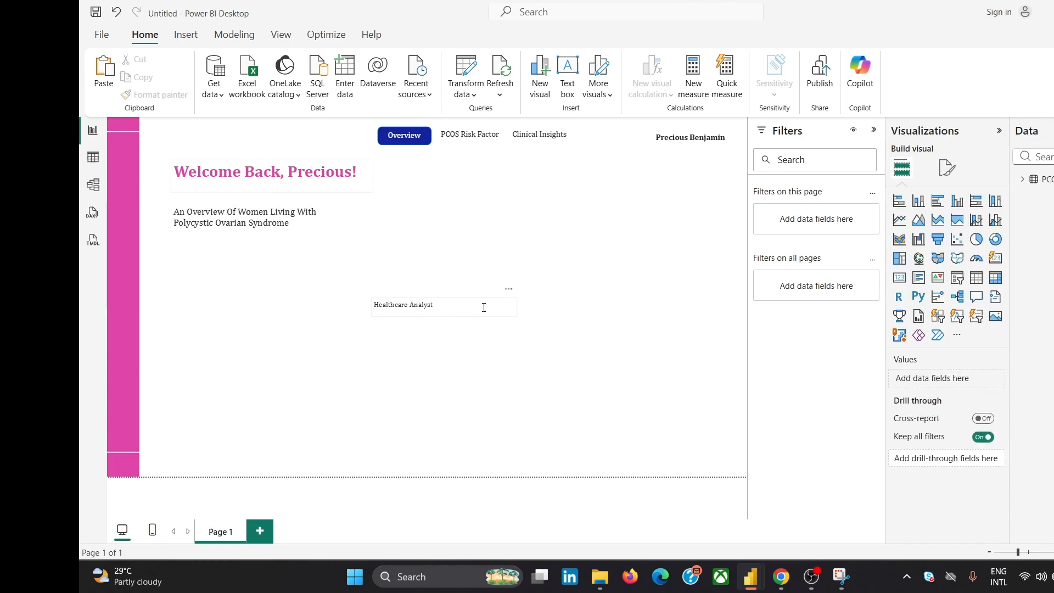
- Turn off the background of the analyst's name text box
left_click(720, 150)
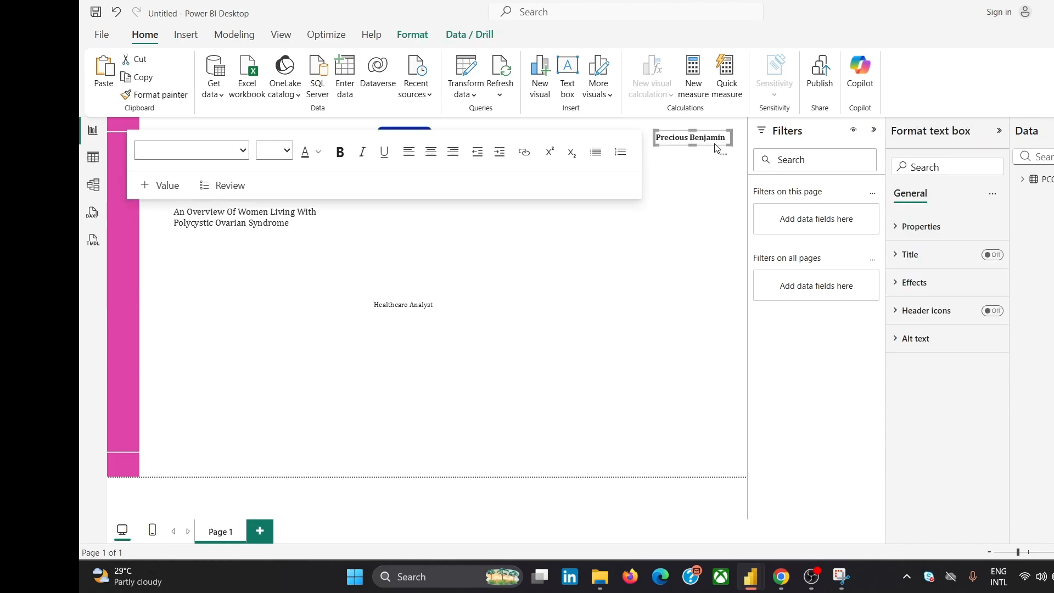
left_click(936, 283)
left_click(992, 316)
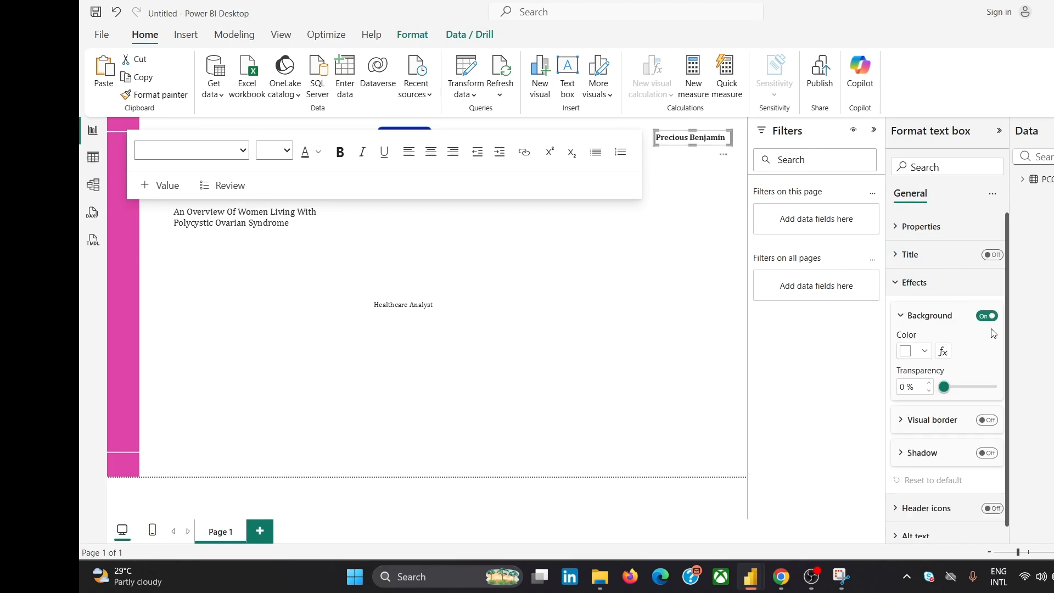
left_click(489, 306)
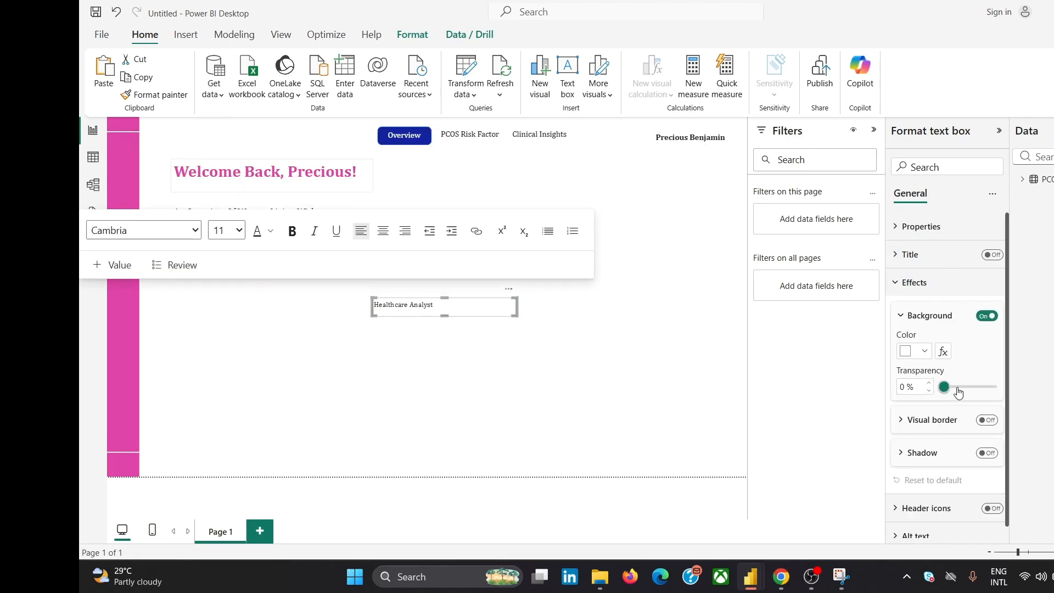
left_click(461, 357)
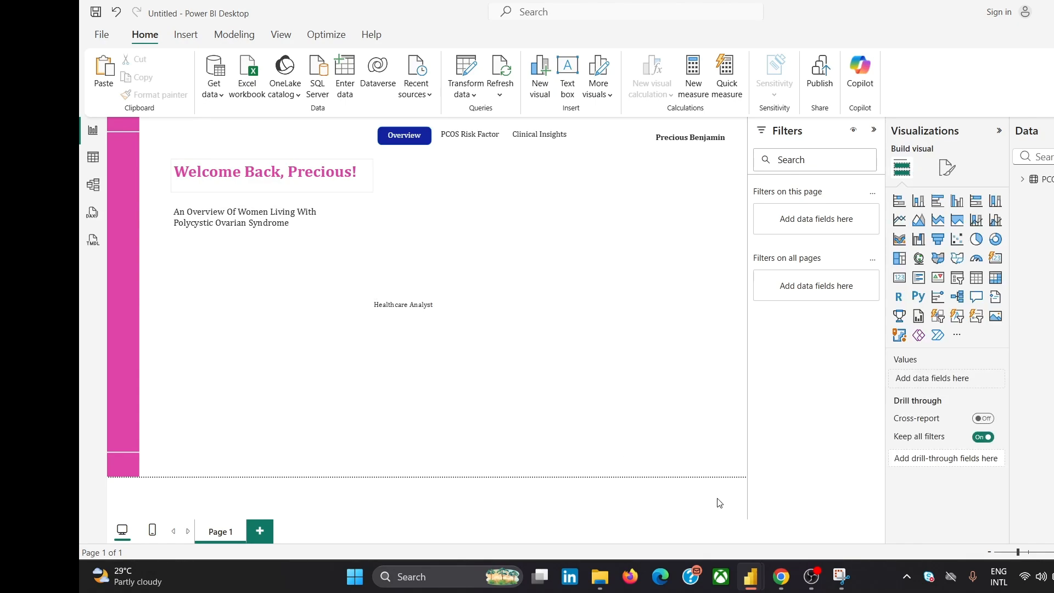
mouse_move(785, 574)
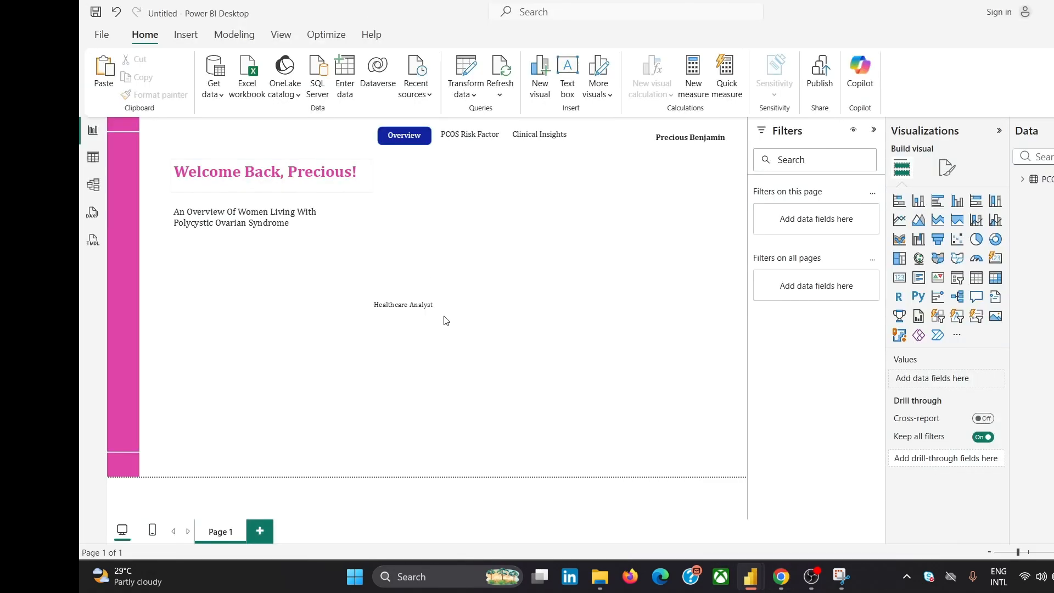
- Move the Healthcare Analyst label to the page's upper-right corner, directly beneath the analyst's name
left_click(463, 311)
mouse_move(515, 309)
left_mouse_down()
mouse_move(439, 311)
mouse_move(668, 223)
mouse_move(717, 169)
left_mouse_up()
left_click(645, 258)
left_click(687, 168)
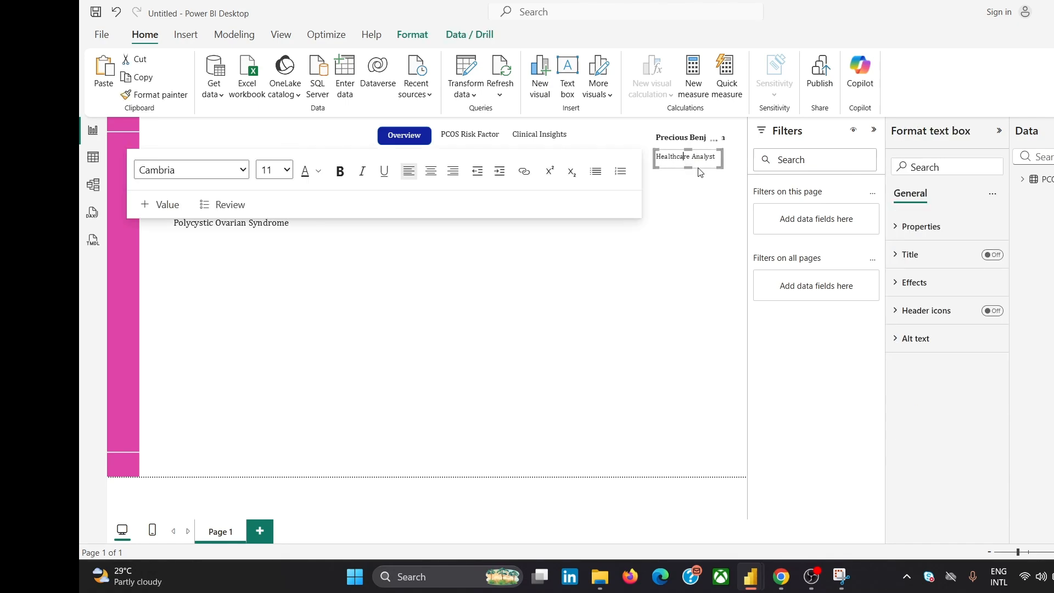
left_click(698, 169)
left_click(683, 212)
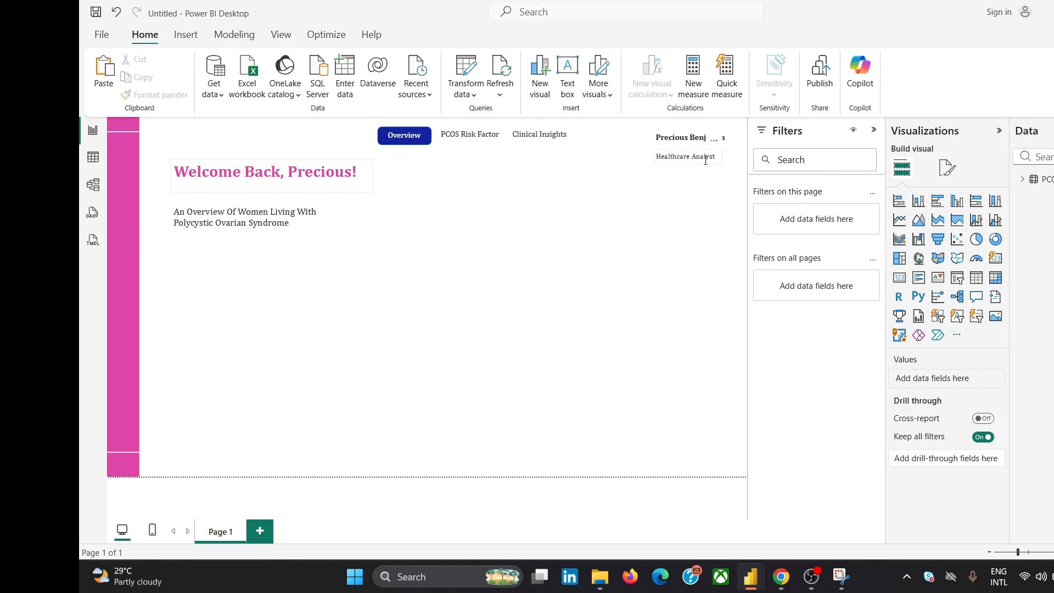
left_click(706, 168)
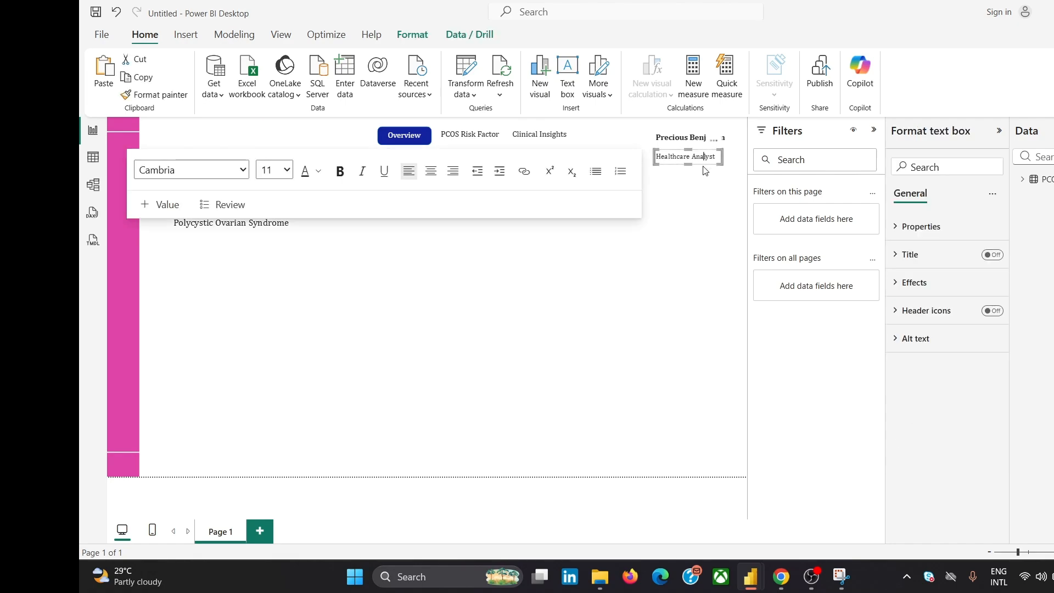
left_click(703, 228)
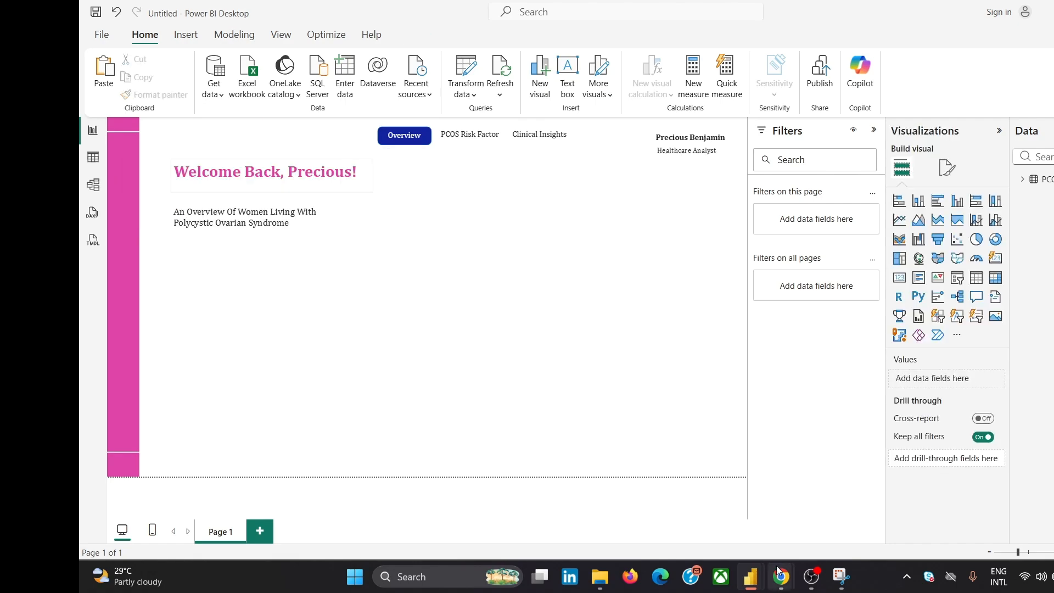
mouse_move(780, 576)
mouse_move(913, 509)
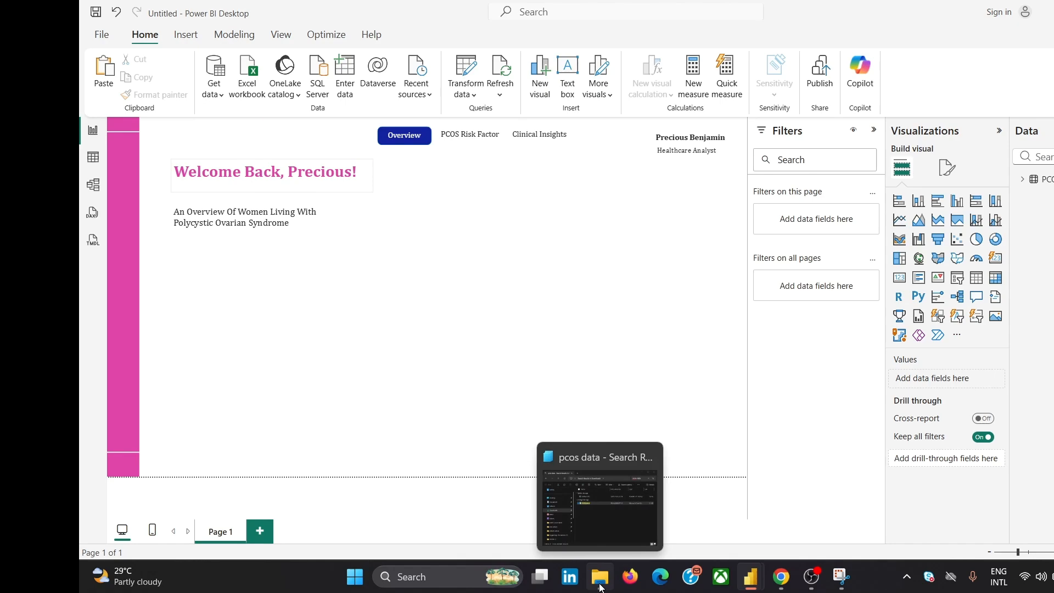
left_click(600, 587)
left_click(262, 48)
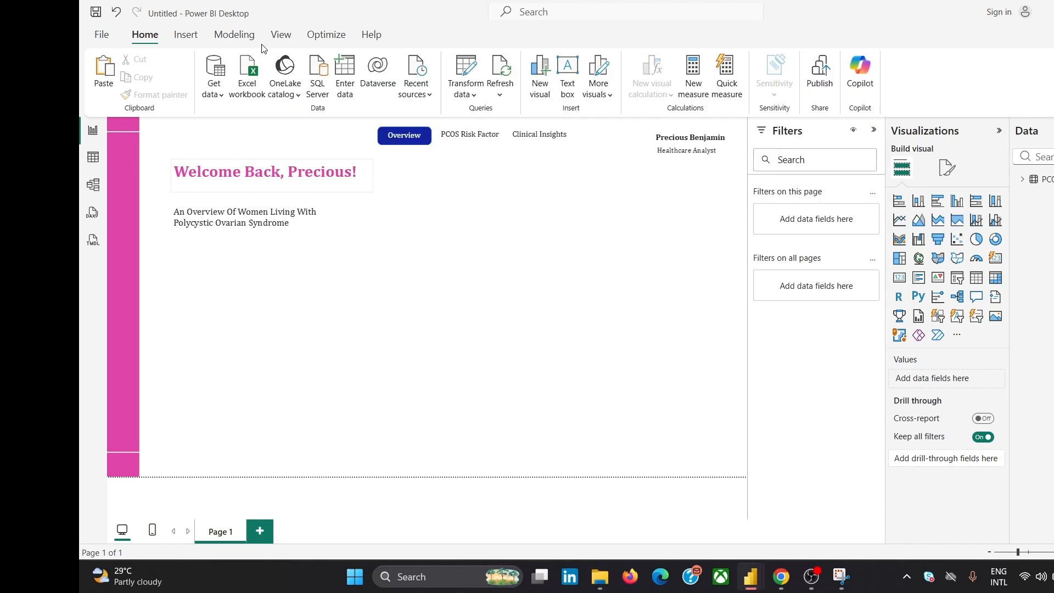
- Insert an image visual and load the circular profile photo, Ad Set (32), from the Downloads folder
left_click(185, 35)
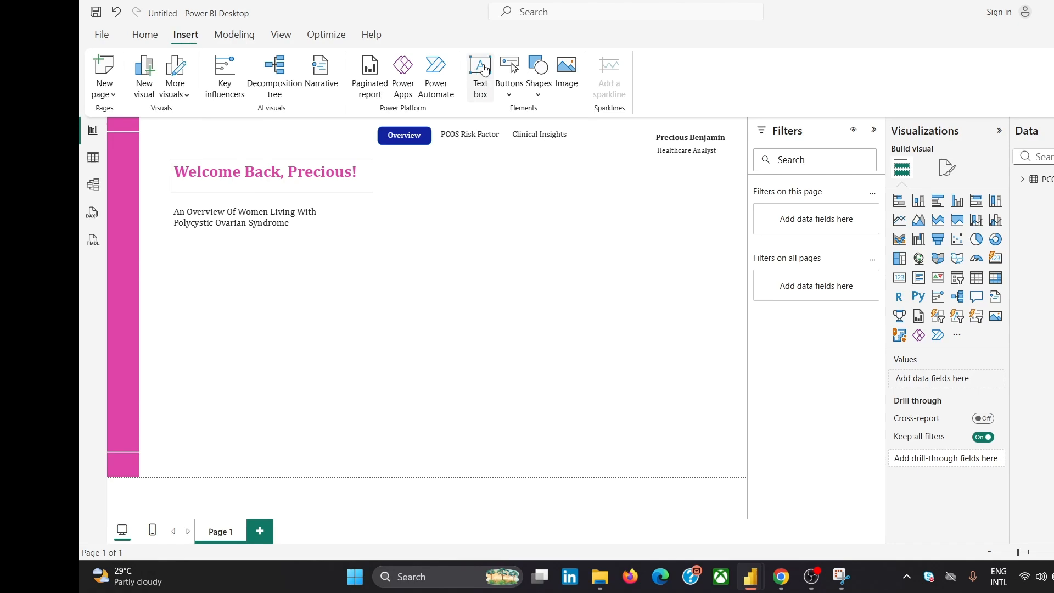
left_click(568, 72)
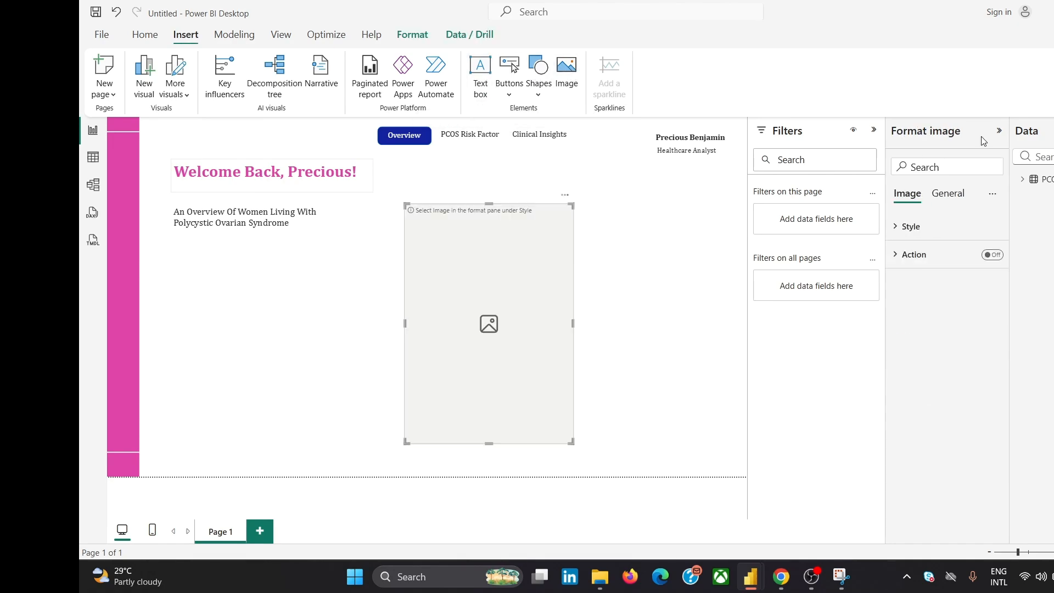
left_click(953, 227)
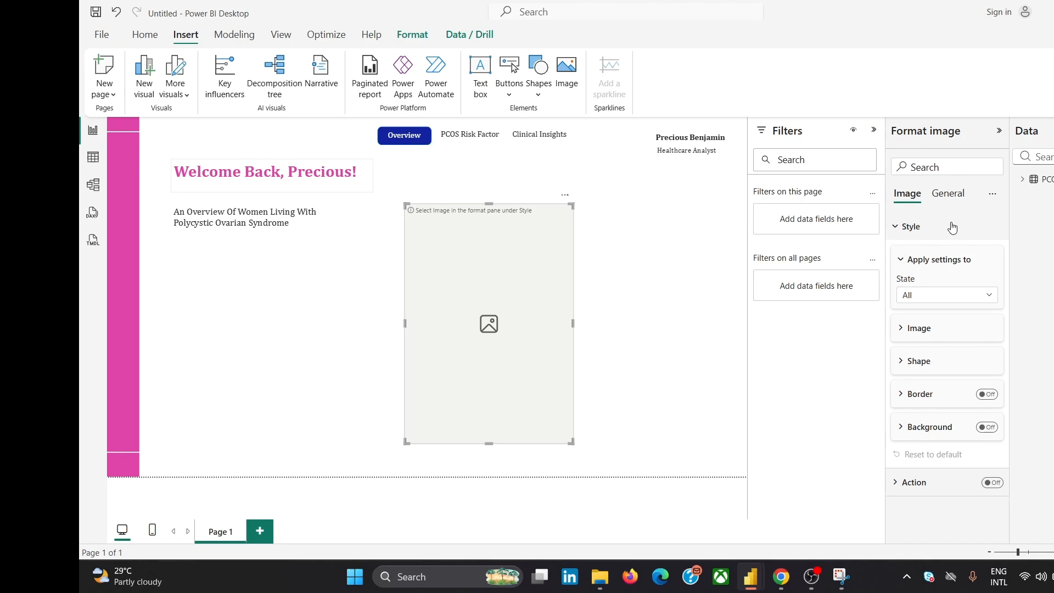
left_click(949, 336)
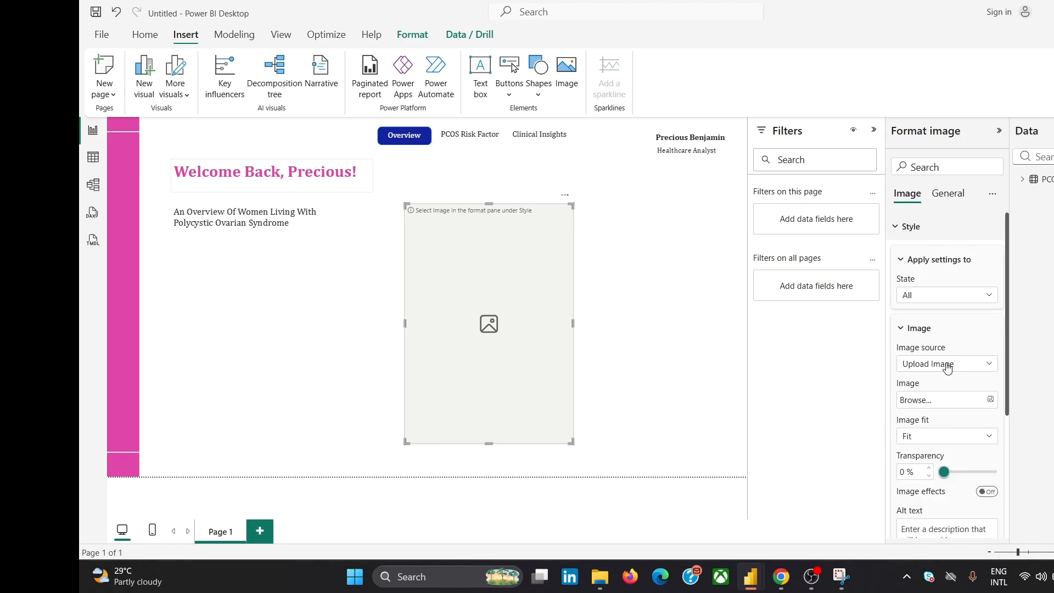
left_click(954, 406)
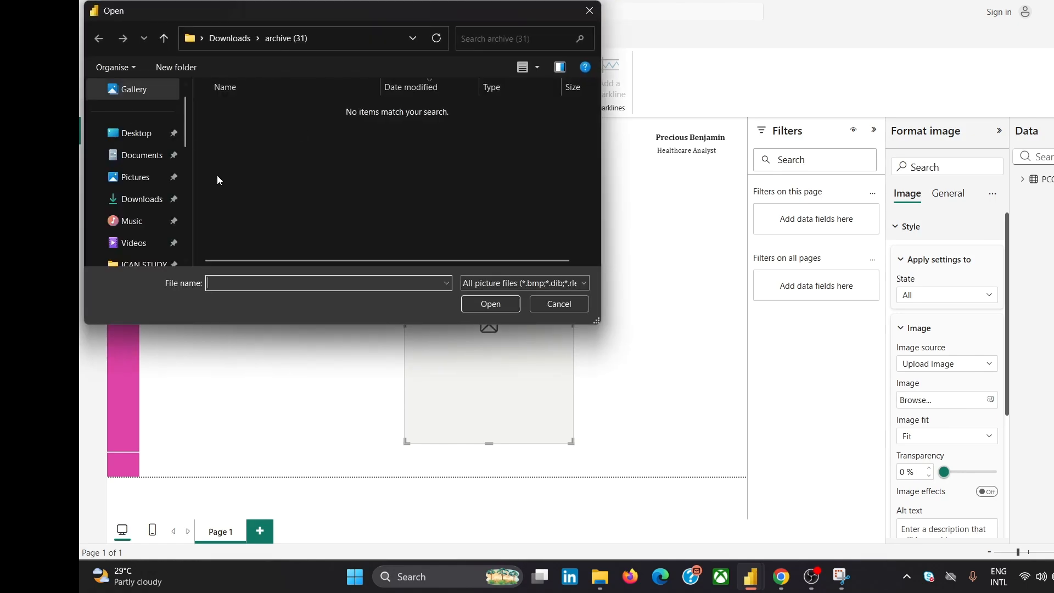
left_click(142, 198)
left_click(243, 119)
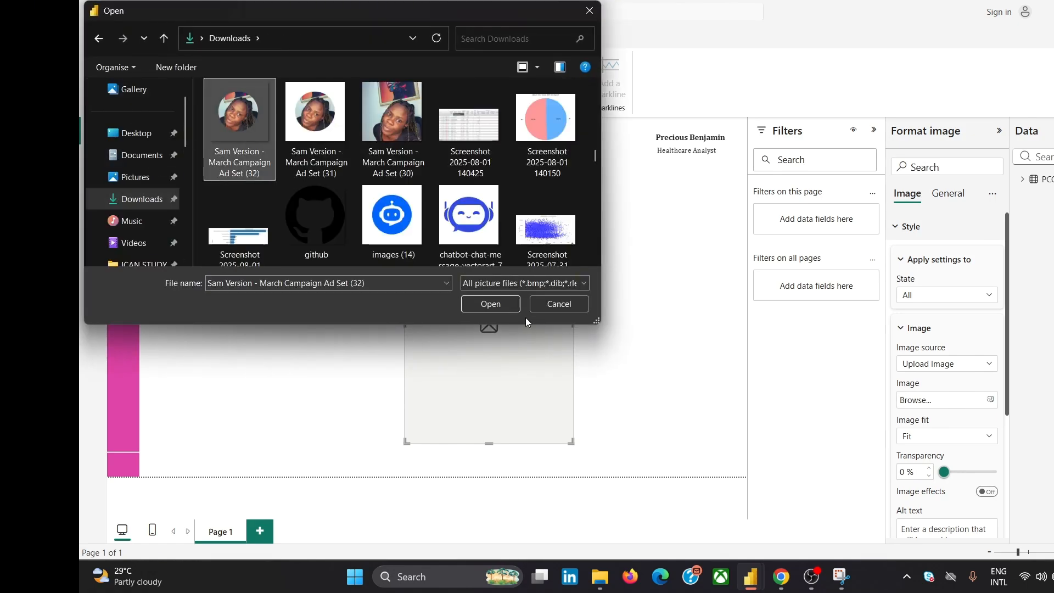
left_click(492, 309)
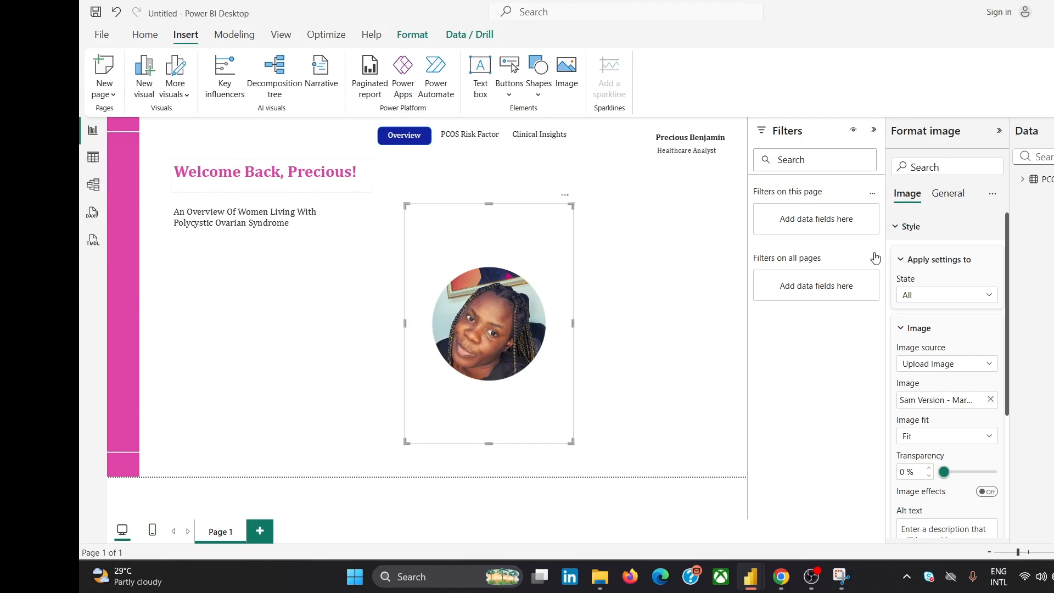
- Check the background setting among the profile photo's effects
left_click(900, 229)
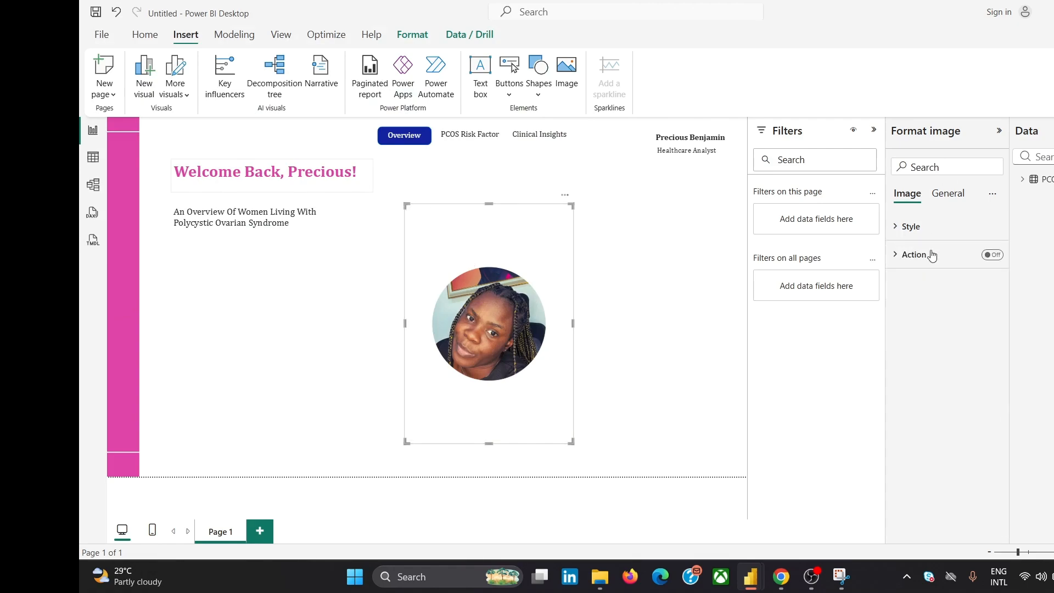
left_click(955, 194)
left_click(927, 284)
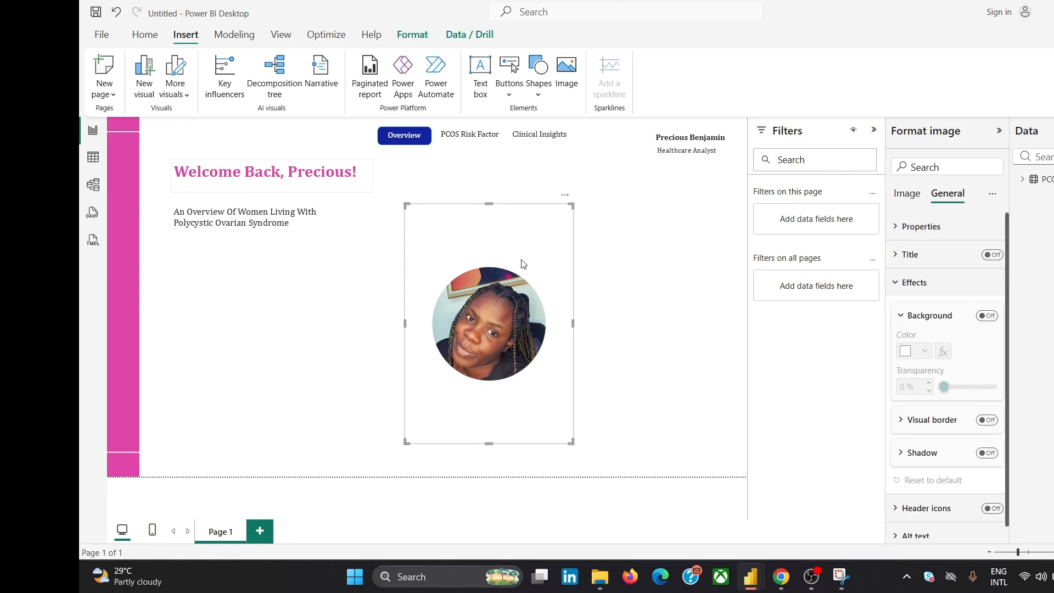
left_click(346, 237)
- Shrink the profile photo to a small thumbnail and place it just left of the analyst's name and job title
left_click(413, 220)
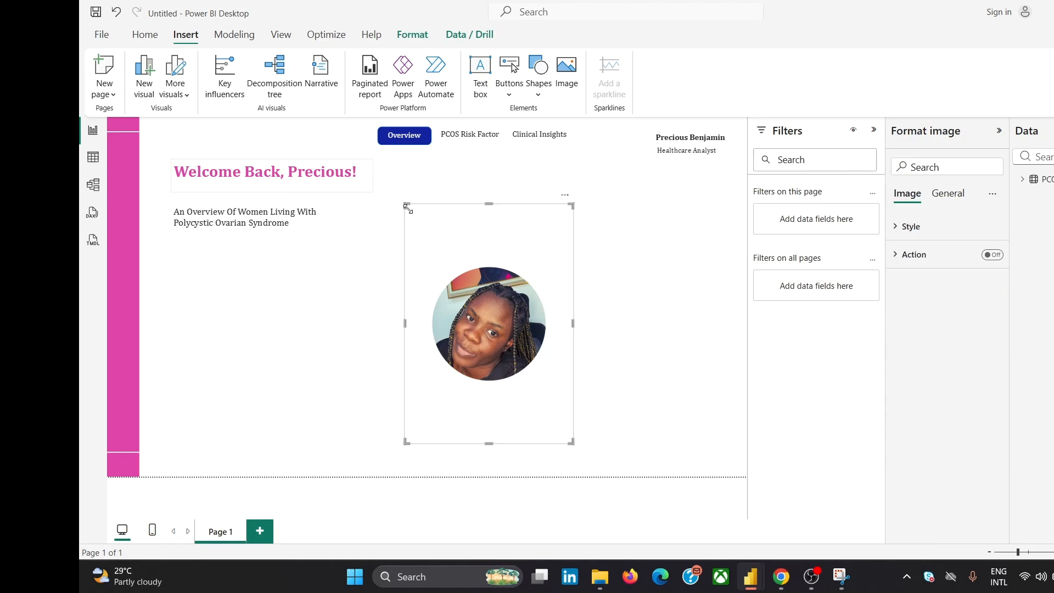
left_click_drag(404, 206, 552, 407)
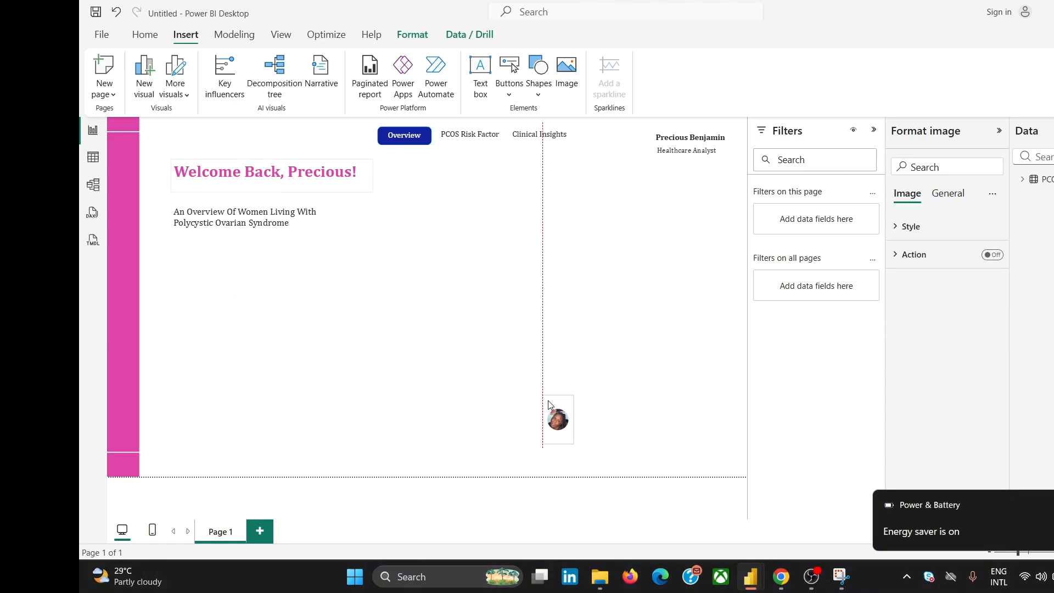
left_click(598, 421)
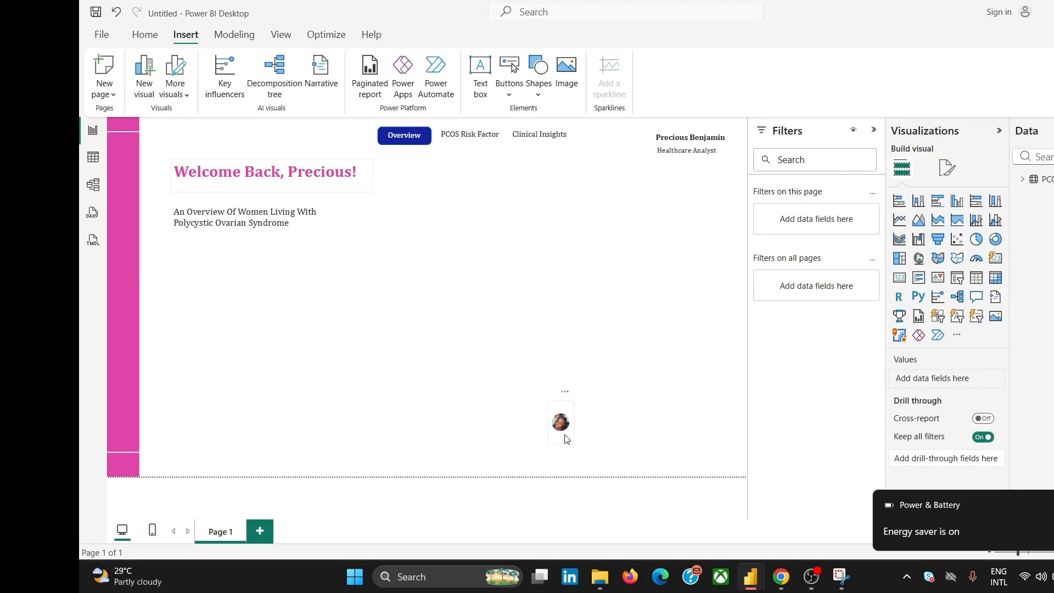
left_click_drag(567, 405, 647, 132)
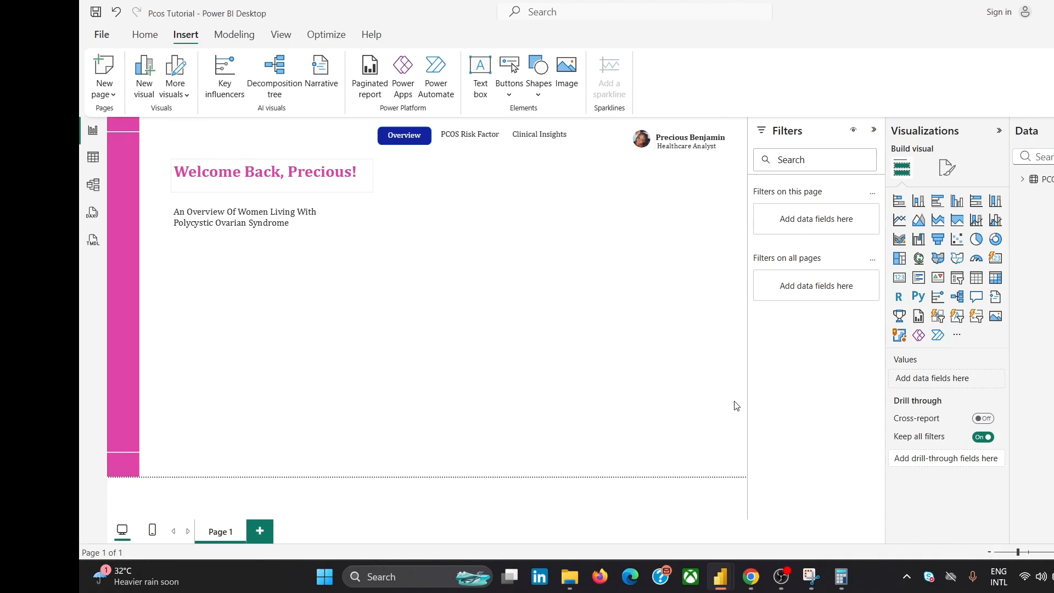
- Review the layout of the finished PCOS dashboard image in Chrome, and return to the Power BI report
mouse_move(750, 574)
left_click(823, 511)
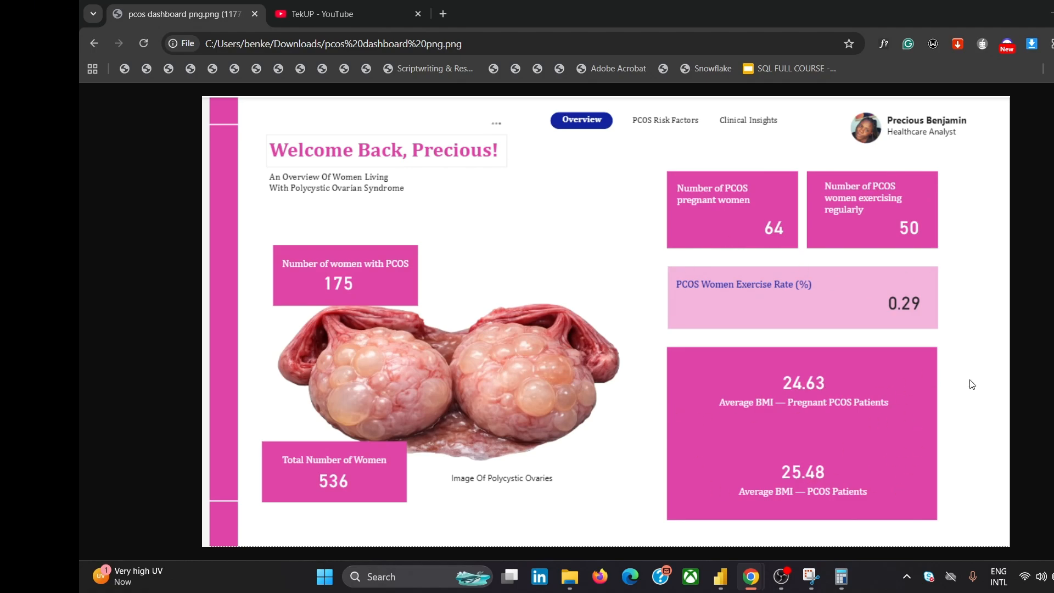
mouse_move(757, 580)
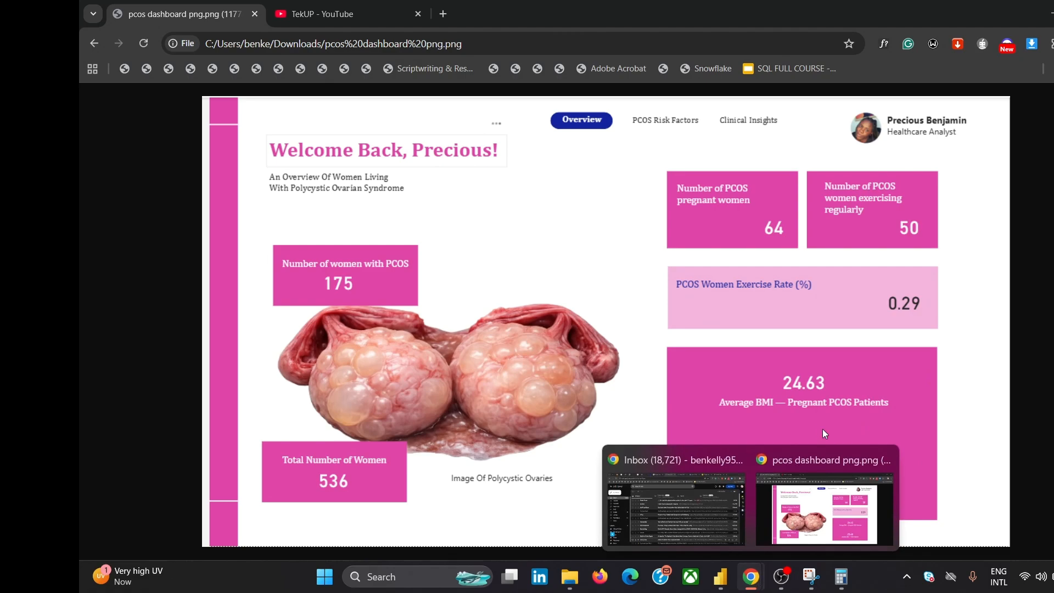
left_click(811, 505)
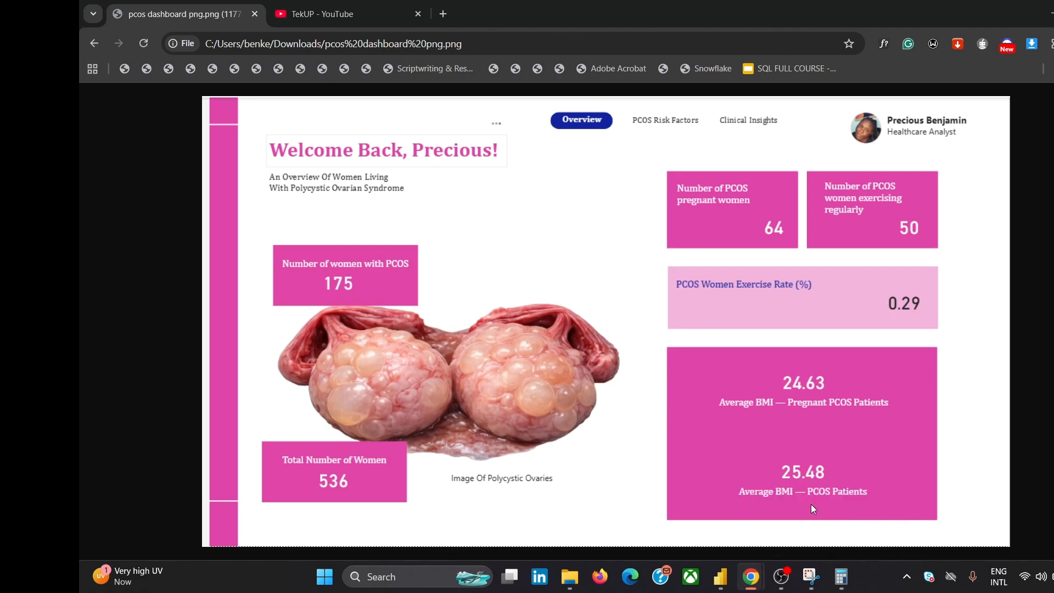
mouse_move(720, 575)
left_click(765, 535)
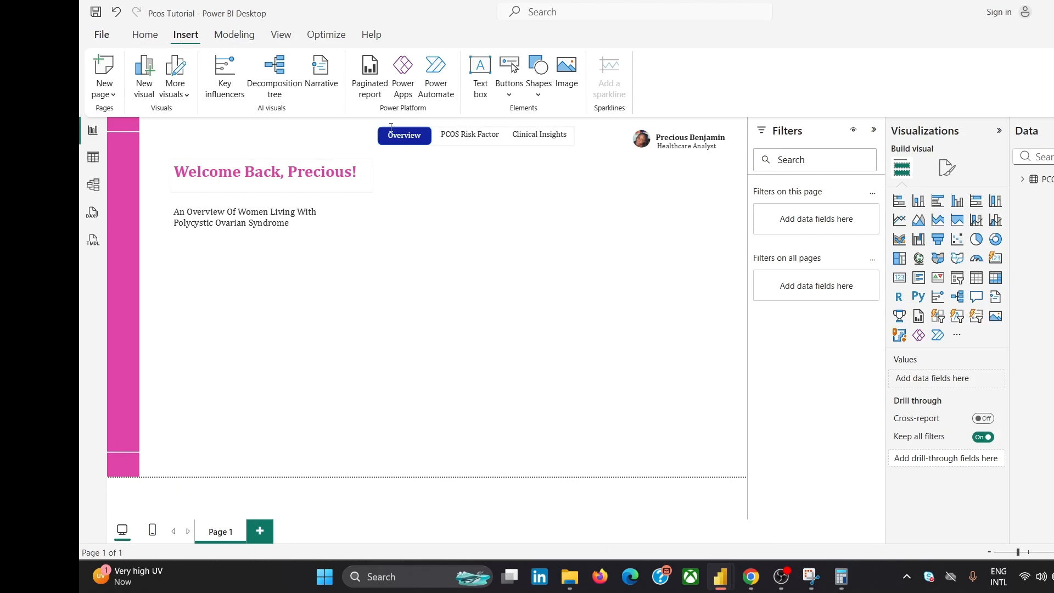
- Insert a rectangle, reshape it into a wide card and place it below the Clinical Insights label
left_click(541, 86)
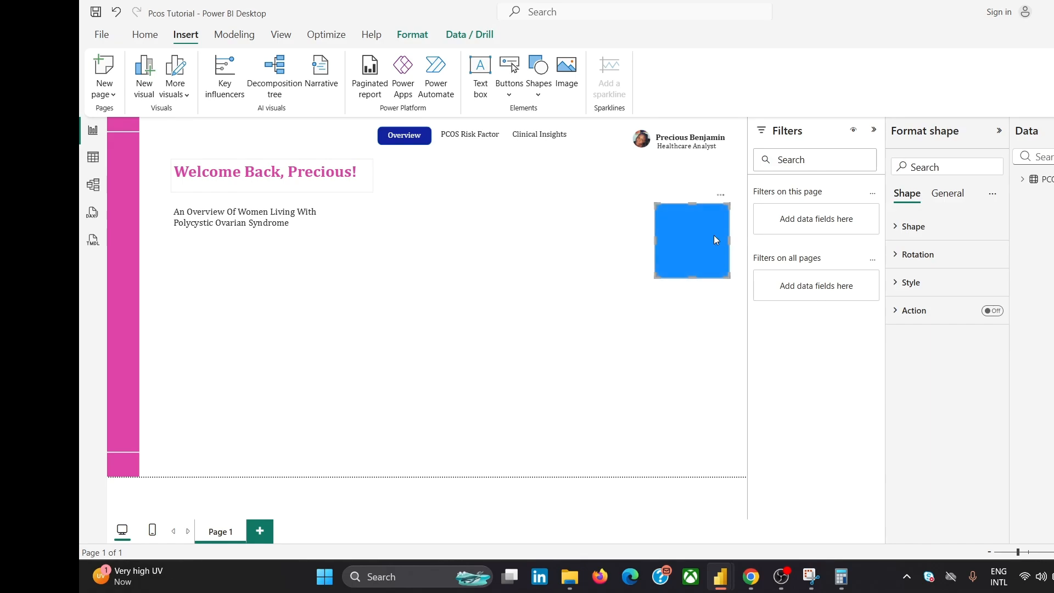
left_click_drag(695, 220, 616, 226)
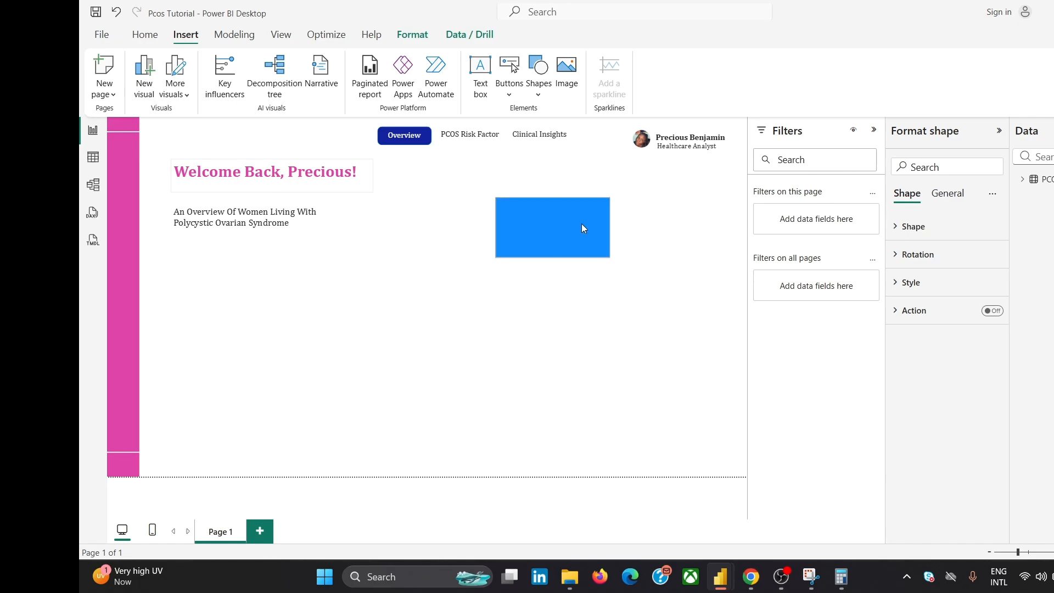
left_click(650, 279)
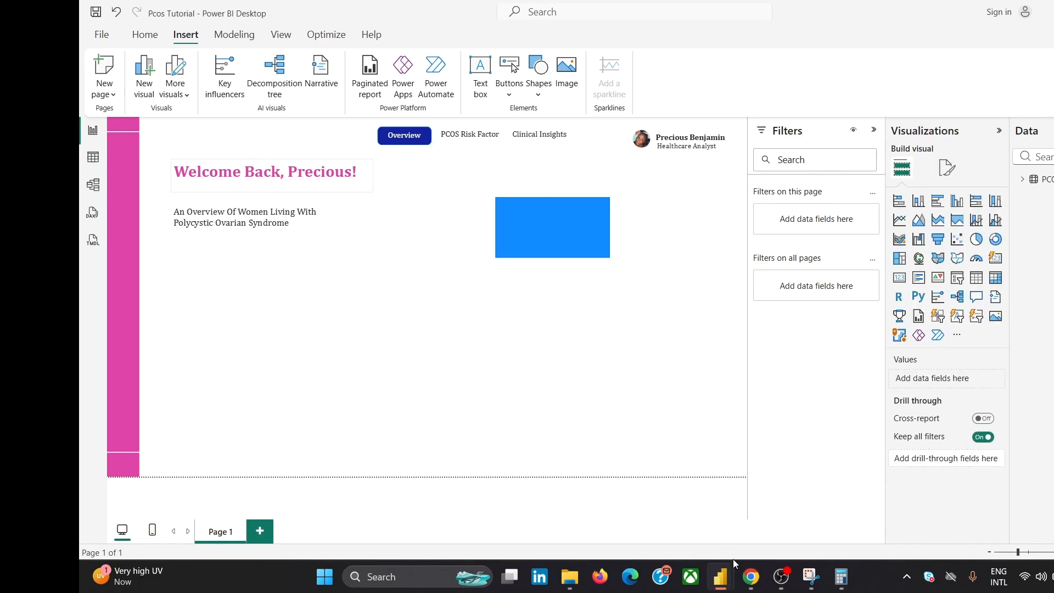
- Compare with the reference dashboard in Chrome, and enlarge the blue rectangle slightly and shift it to the left
mouse_move(748, 576)
left_click(826, 522)
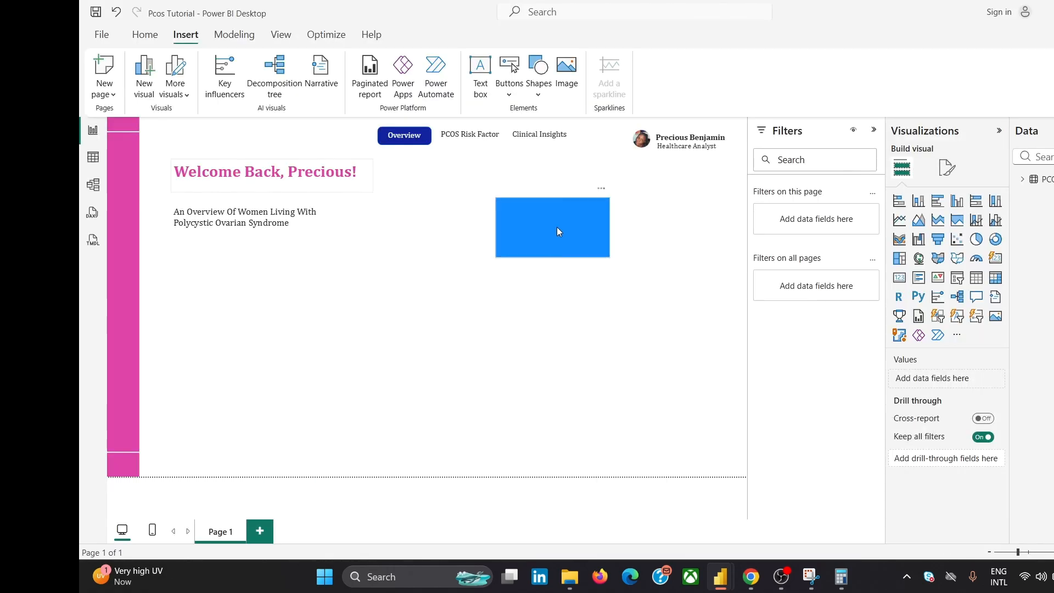
left_click(557, 228)
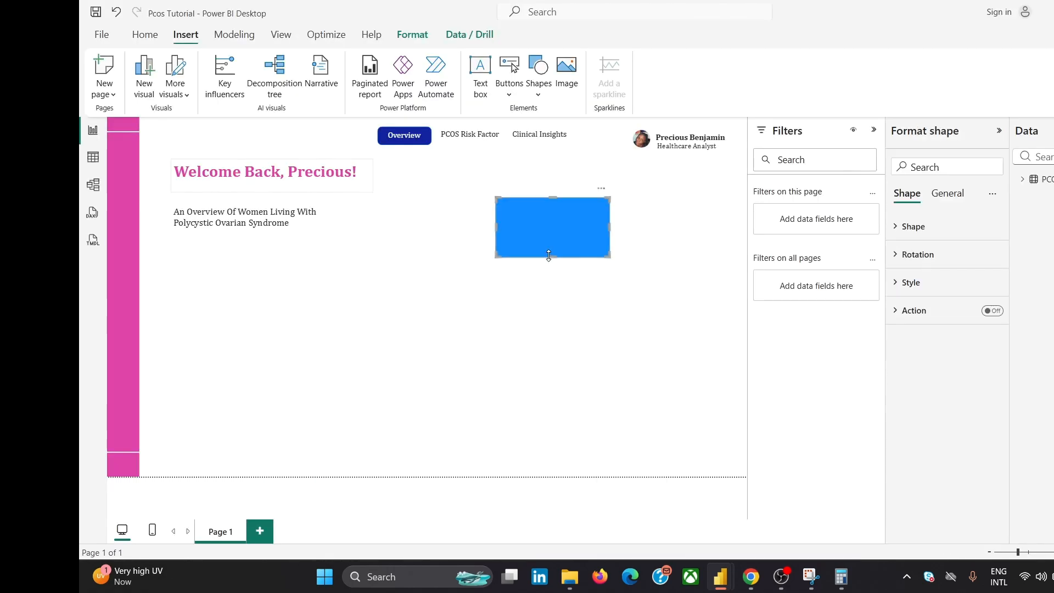
left_click_drag(546, 256, 552, 271)
mouse_move(574, 236)
left_mouse_down()
mouse_move(555, 233)
mouse_move(599, 230)
mouse_move(572, 230)
left_mouse_up()
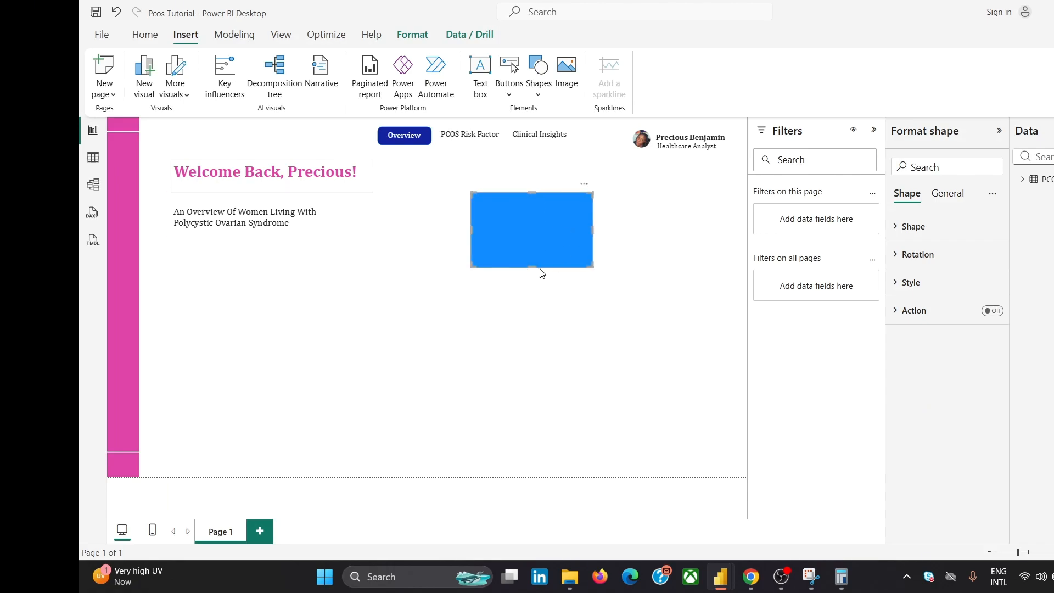
left_click_drag(539, 268, 539, 264)
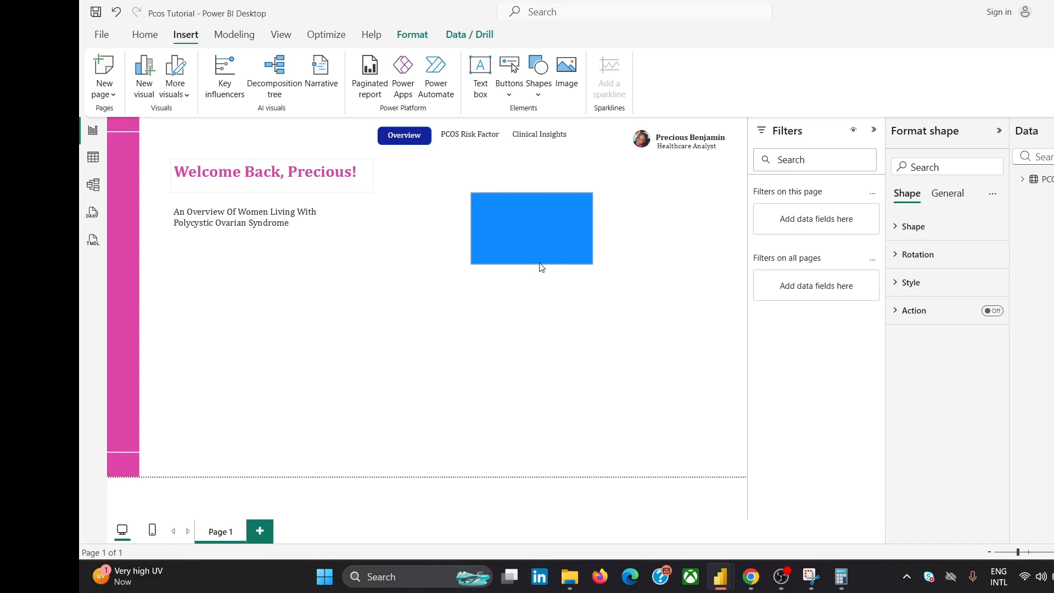
left_click(544, 309)
- Fill the blue rectangle with the recently used pink that matches the sidebar
left_click(562, 217)
left_click(904, 283)
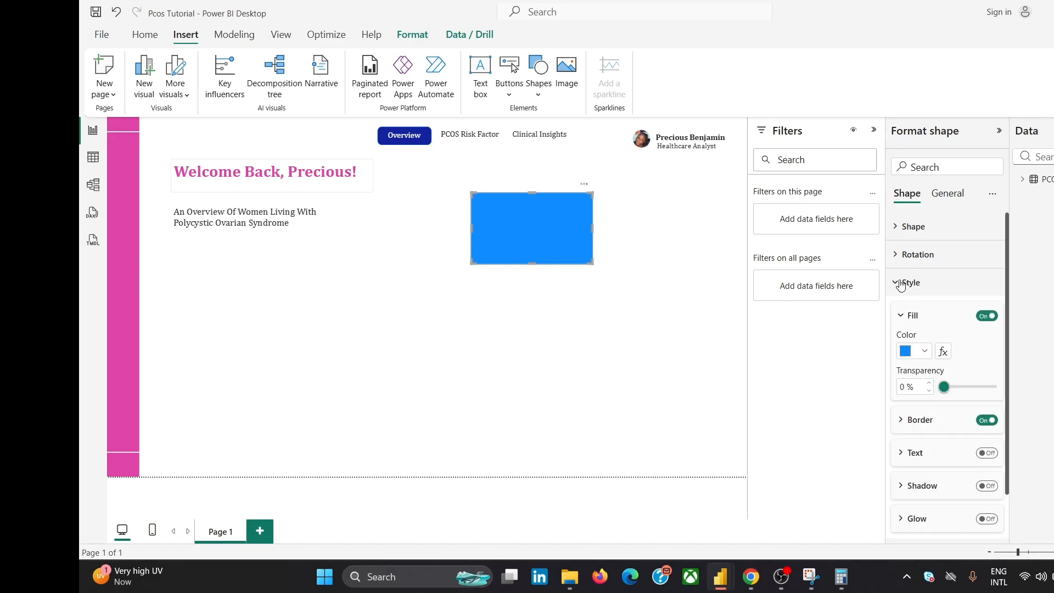
left_click(904, 353)
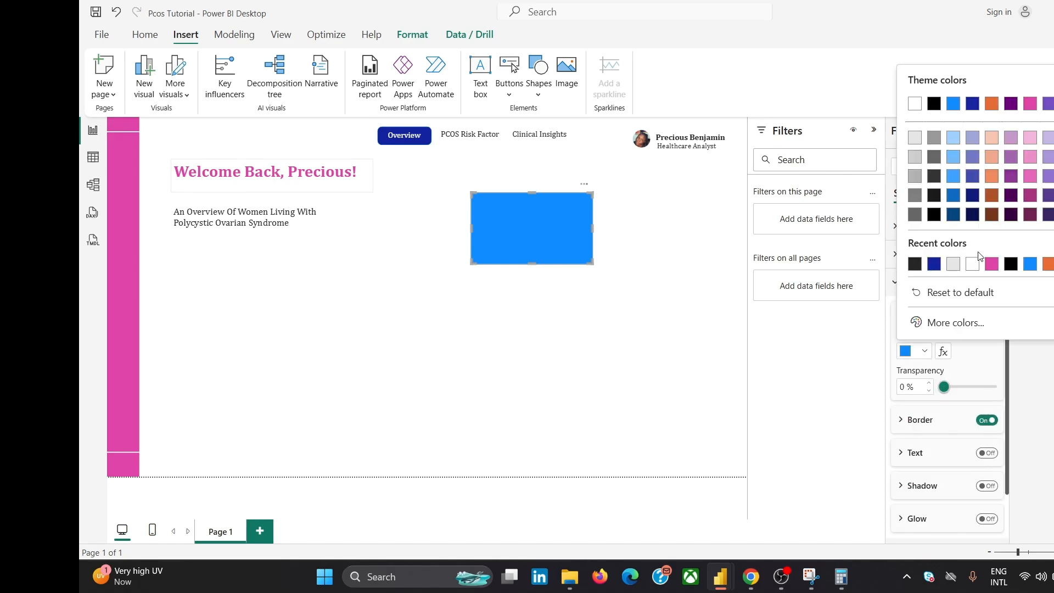
left_click(991, 264)
left_click(591, 326)
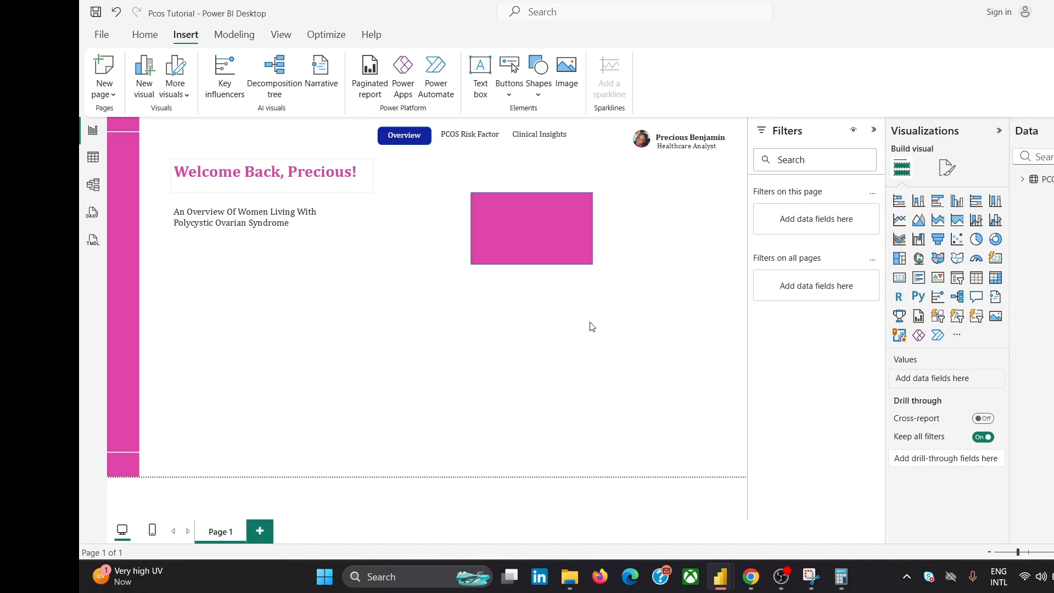
left_click(574, 236)
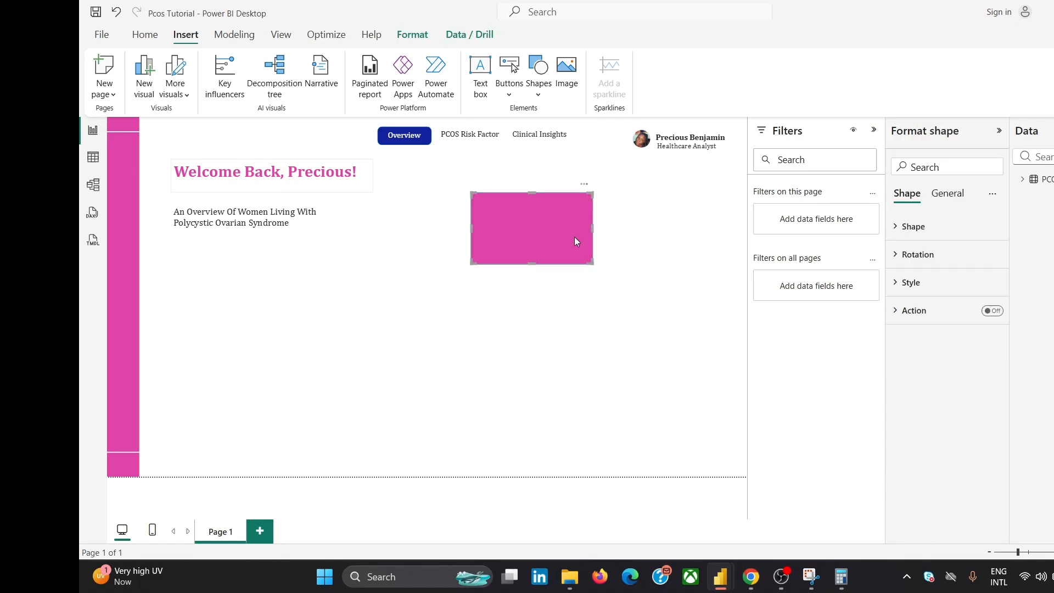
left_click(908, 292)
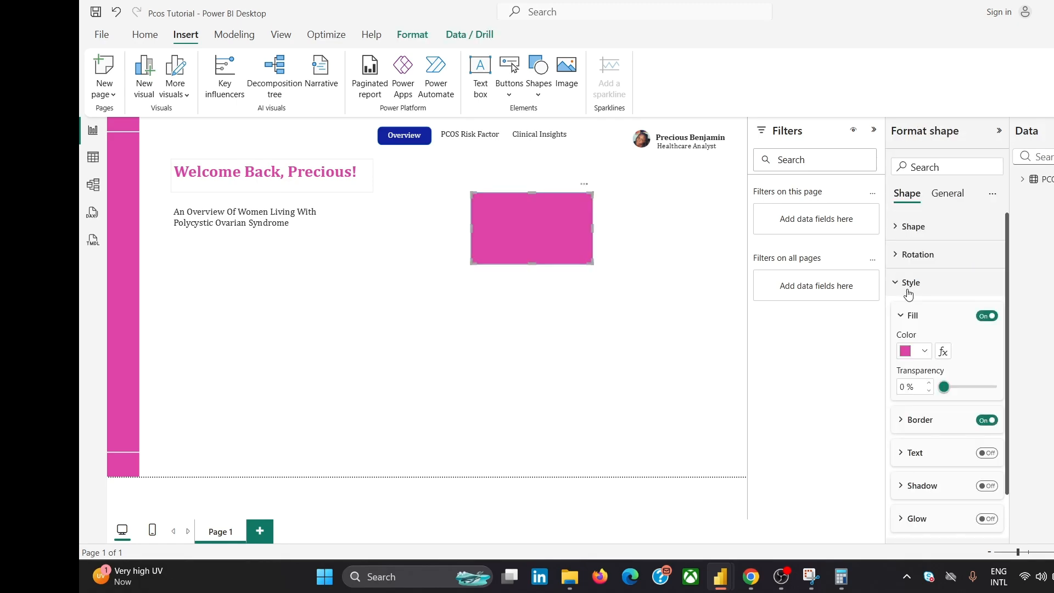
left_click(958, 424)
left_click(608, 337)
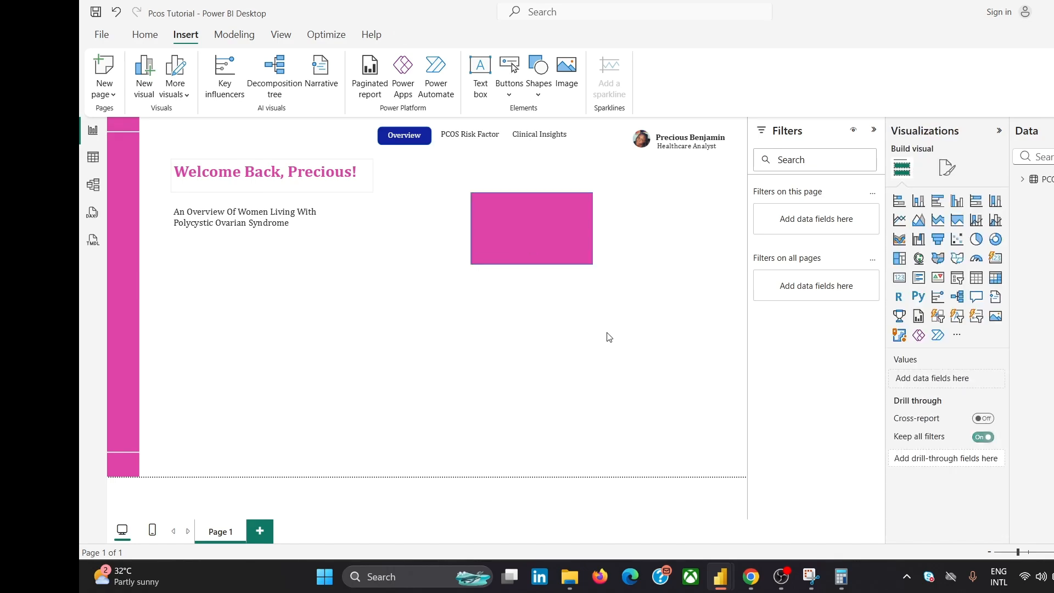
left_click(590, 229)
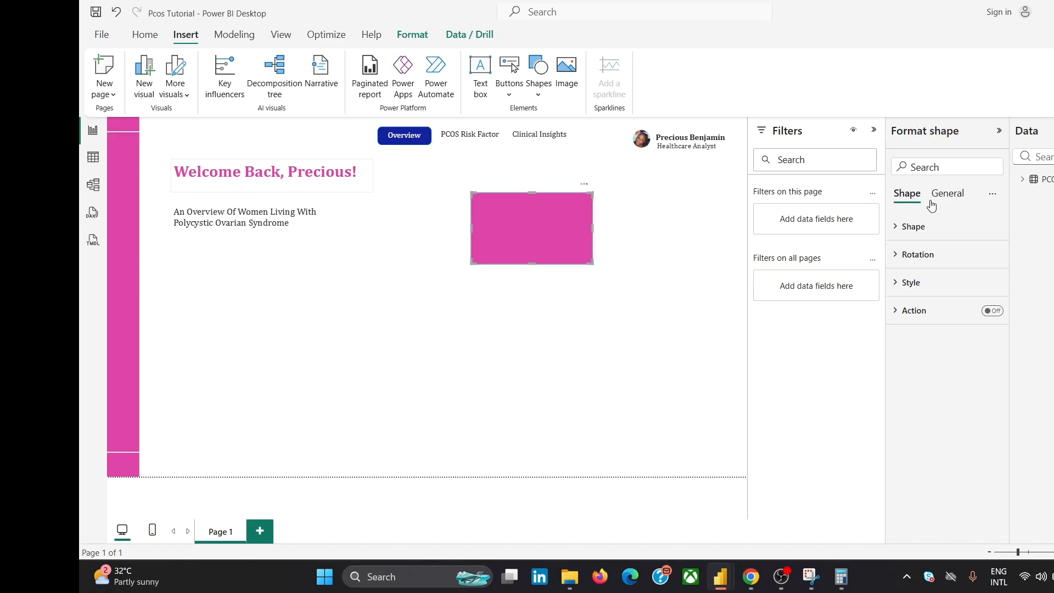
left_click(948, 193)
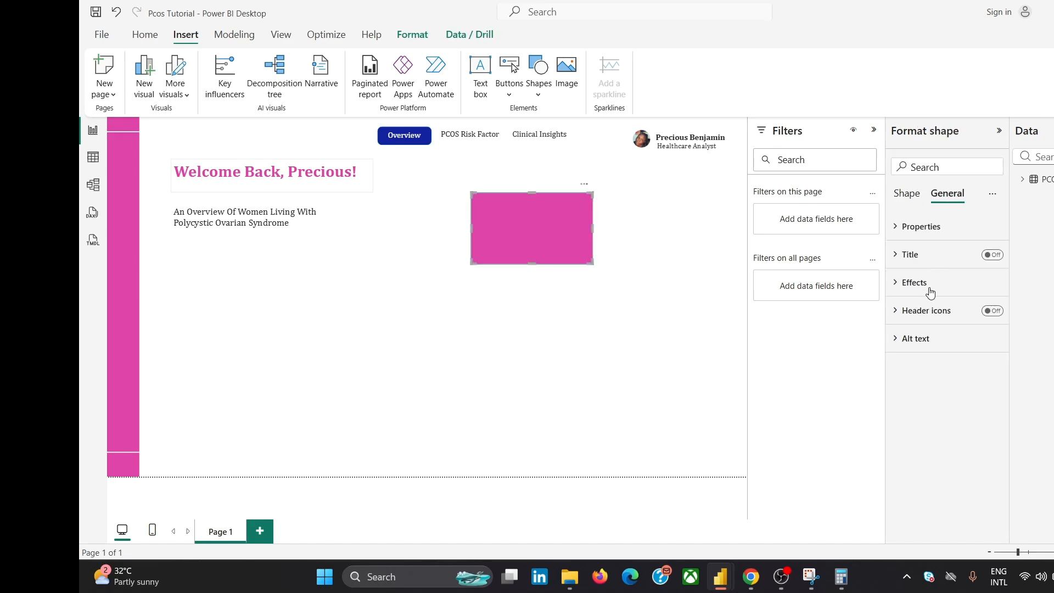
left_click(922, 283)
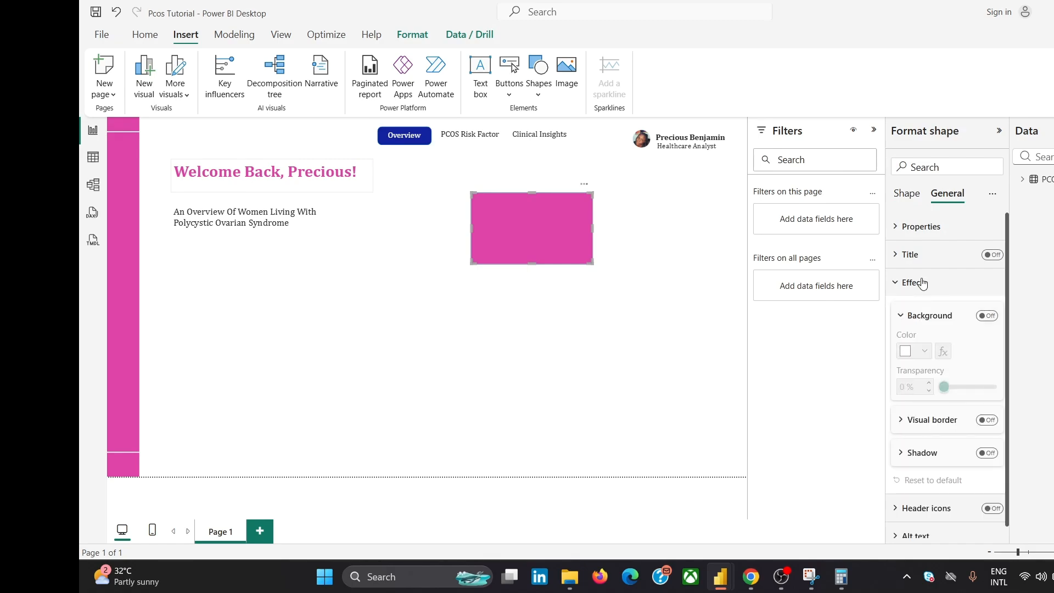
left_click(922, 283)
left_click(917, 228)
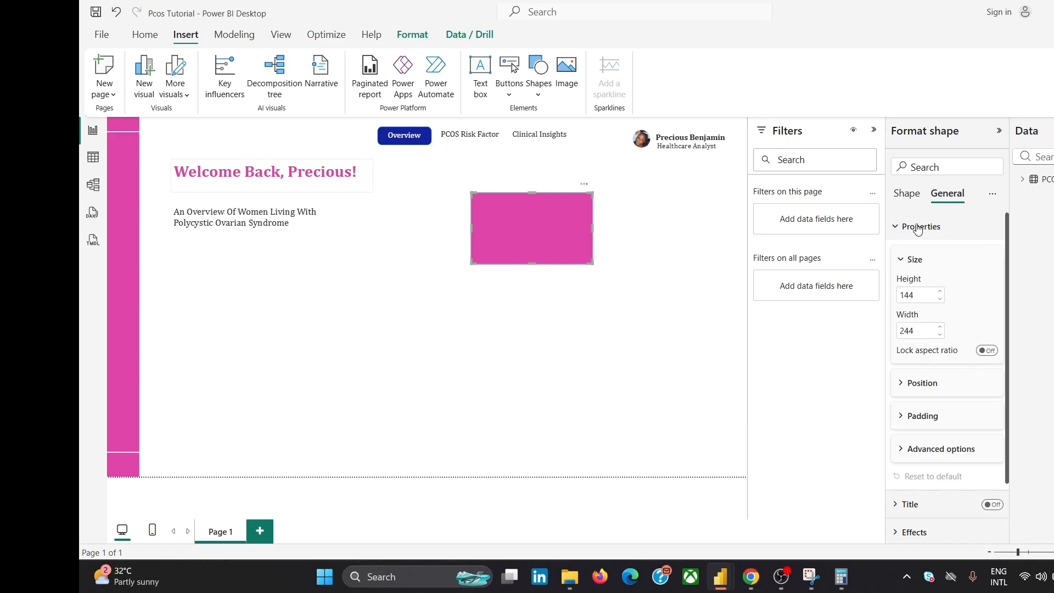
left_click(918, 227)
- Turn off the border of the pink rectangle
left_click(907, 194)
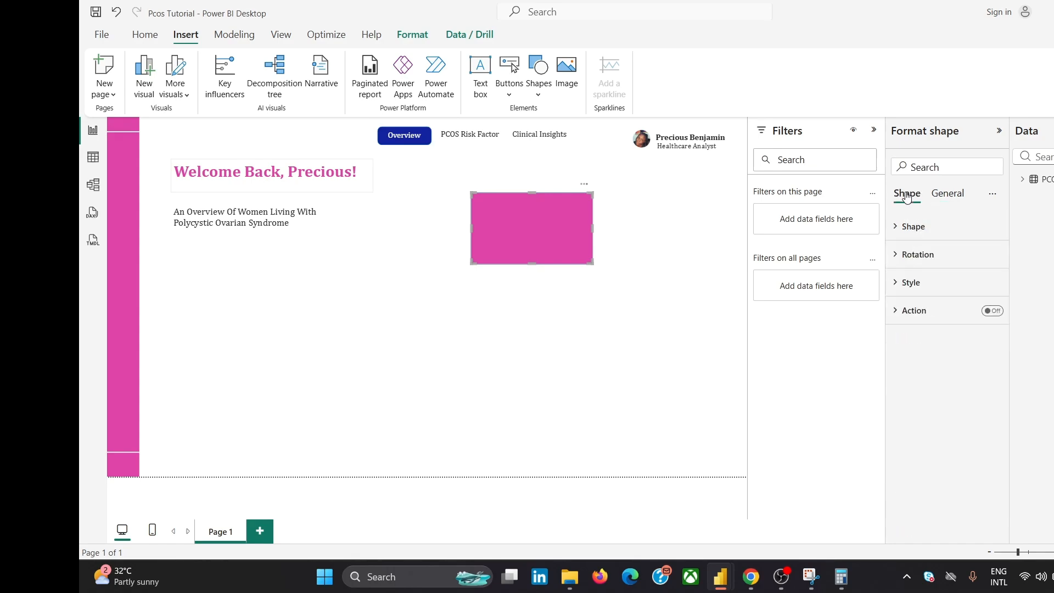
left_click(927, 284)
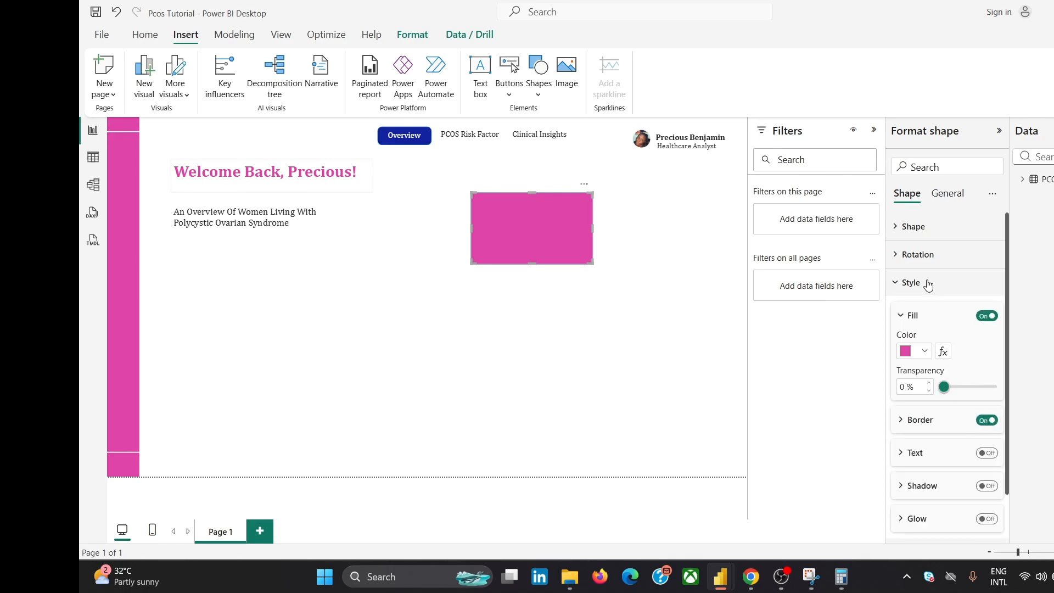
left_click(984, 423)
left_click(631, 306)
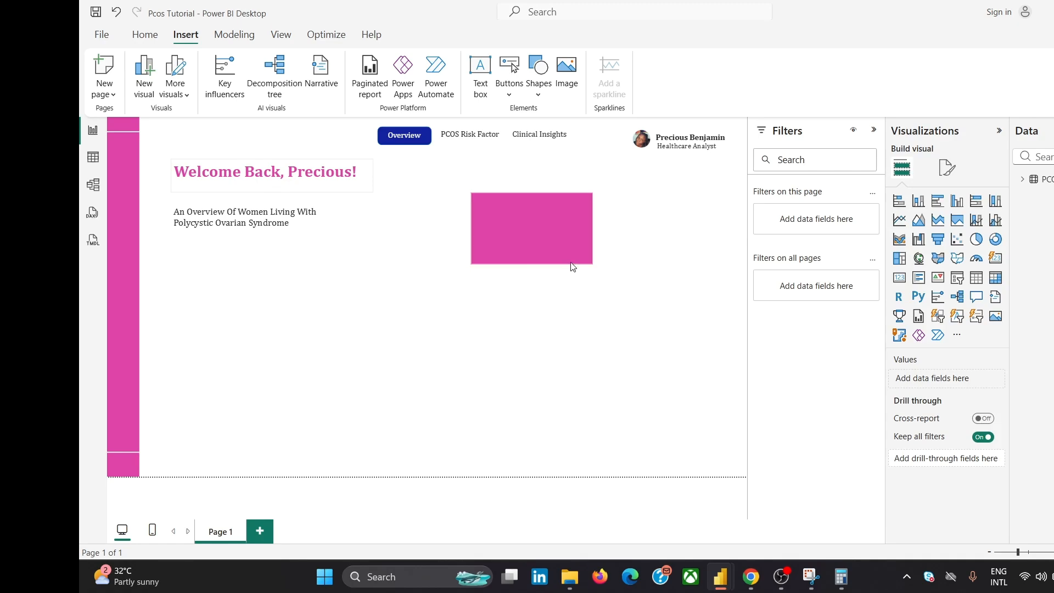
left_click(560, 248)
left_click(604, 234)
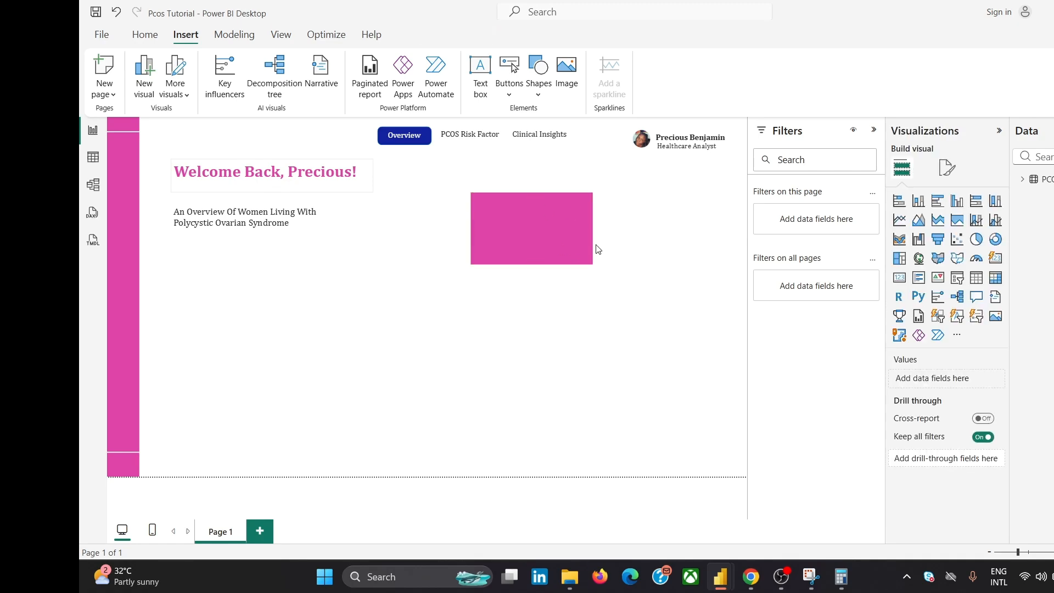
- Duplicate the pink rectangle and place the copy beside it on the right as a second card
left_click(544, 232)
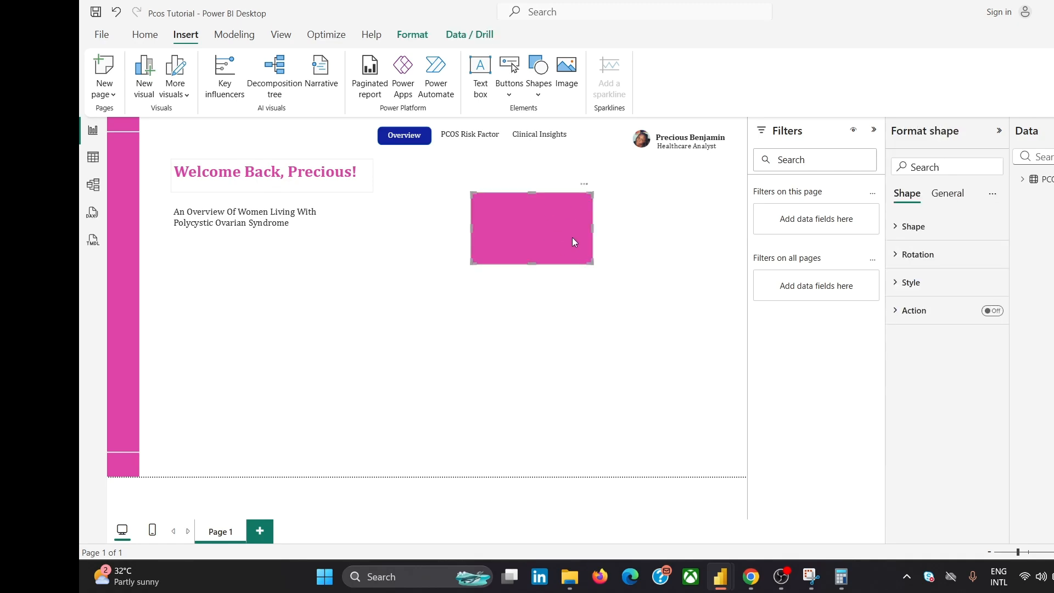
left_click_drag(570, 240, 689, 242)
left_click(597, 300)
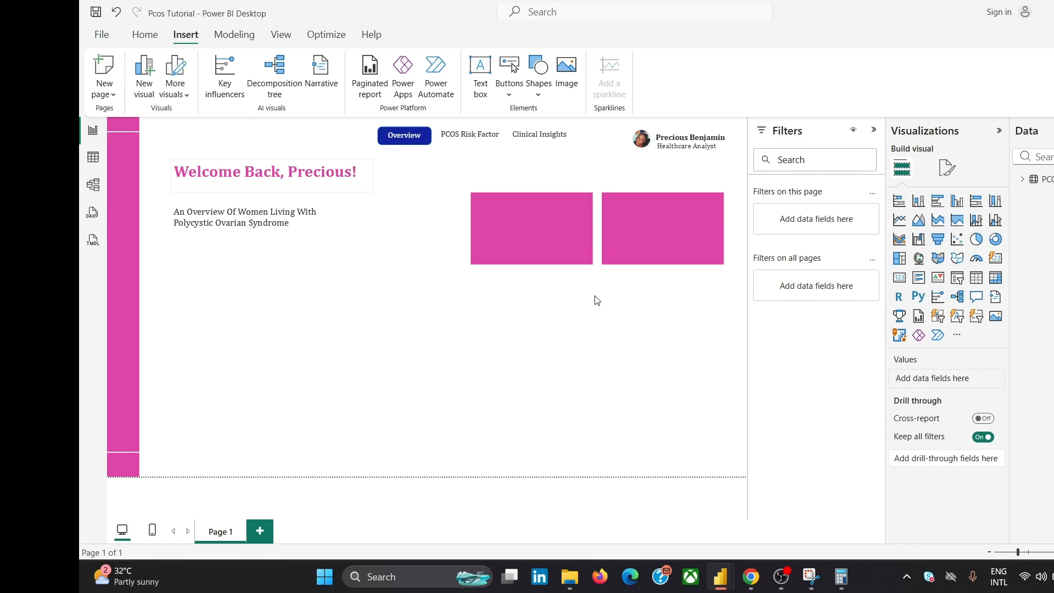
- Compare with the reference dashboard preview in Chrome, and shift both pink cards slightly left with a wider gap between them
mouse_move(751, 577)
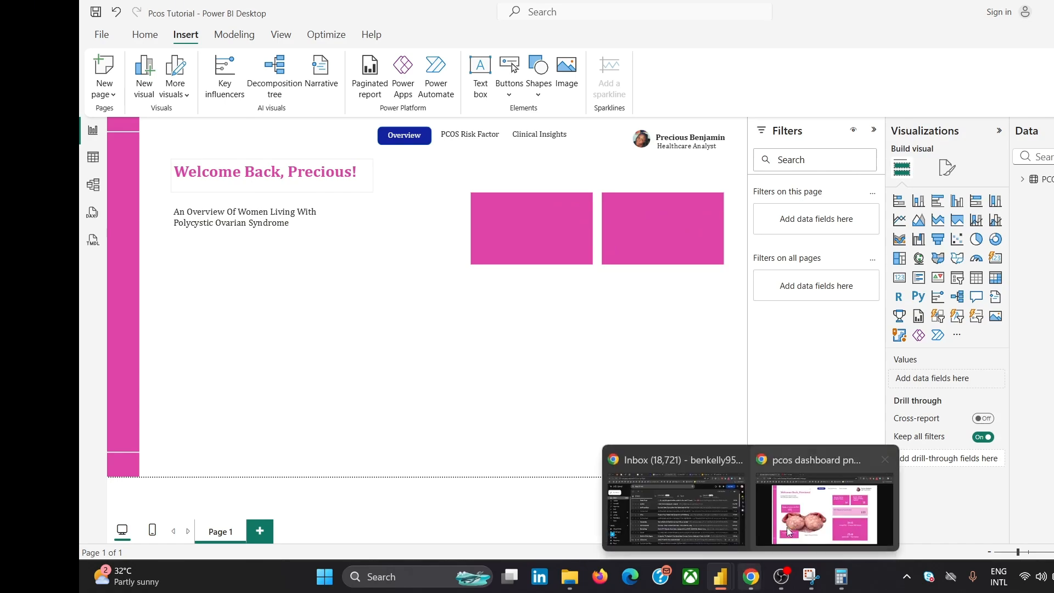
mouse_move(807, 508)
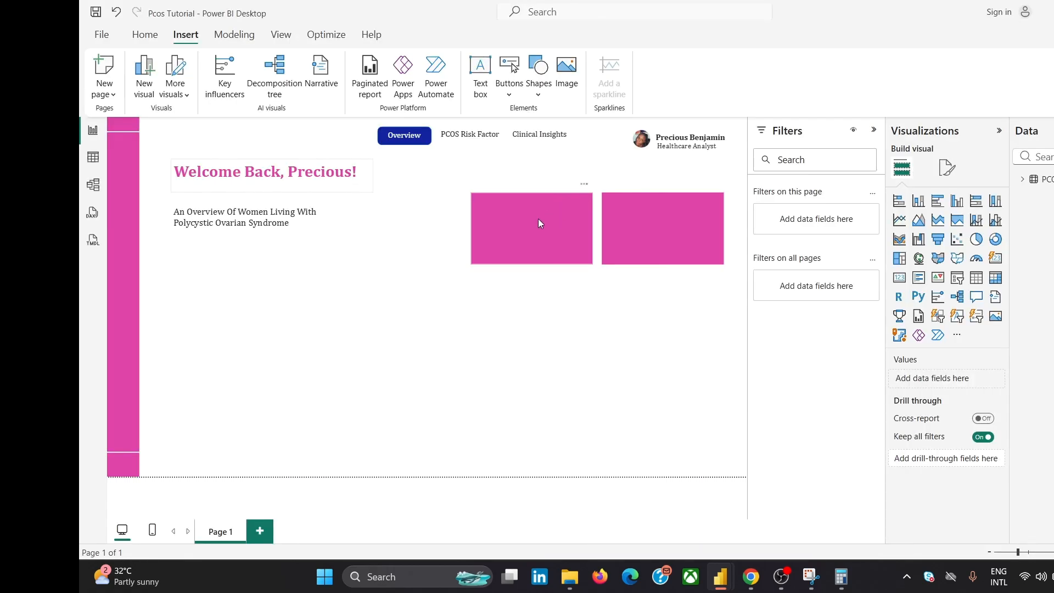
left_click_drag(538, 219, 527, 223)
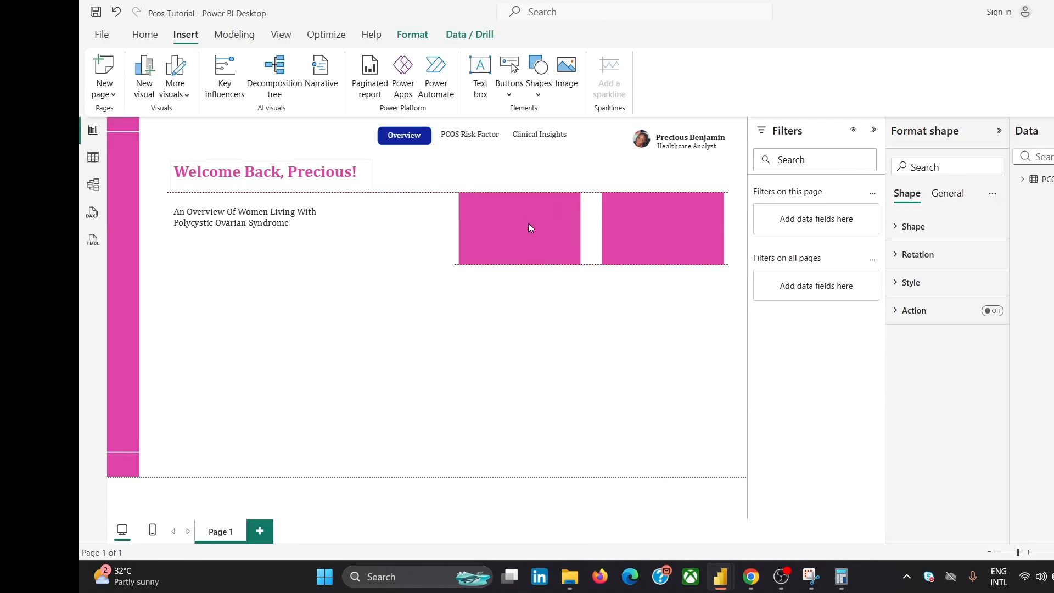
left_click_drag(644, 239, 638, 240)
mouse_move(750, 576)
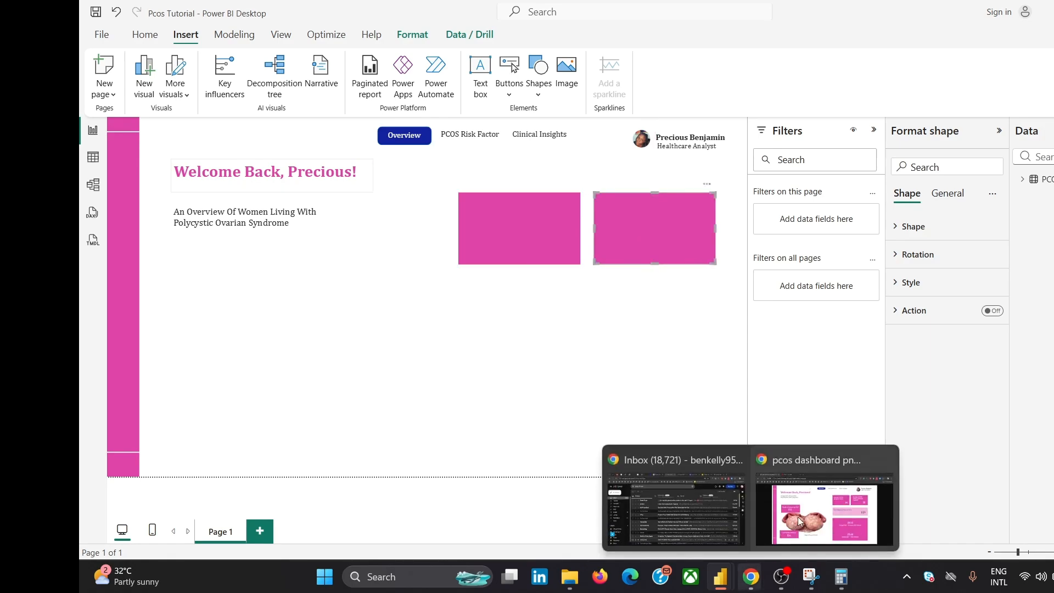
mouse_move(812, 504)
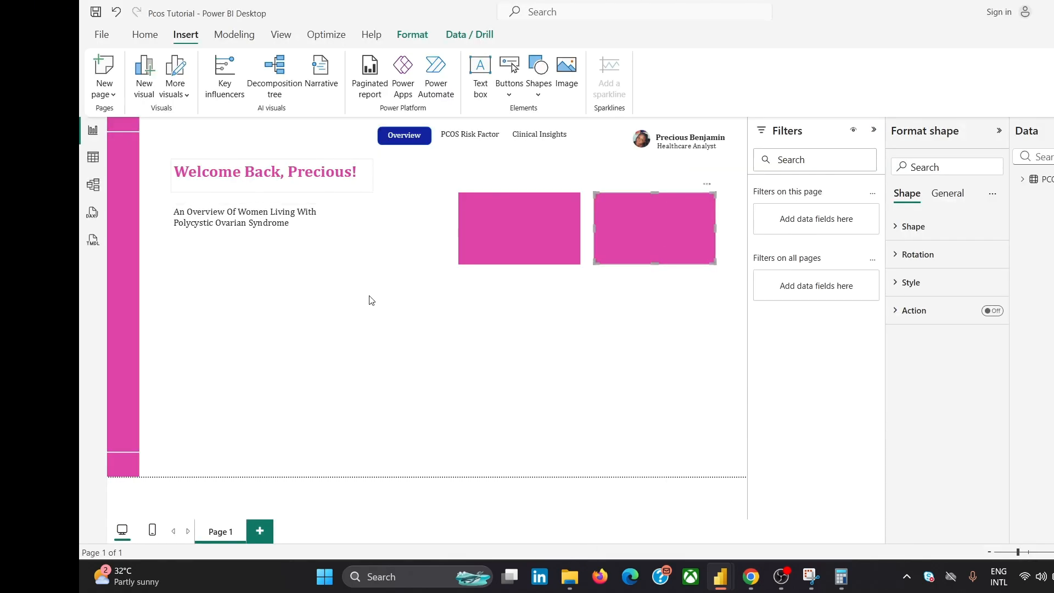
- Try applying Align center to the two pink cards, and undo it
left_click(535, 223)
left_click(640, 240, "ctrl")
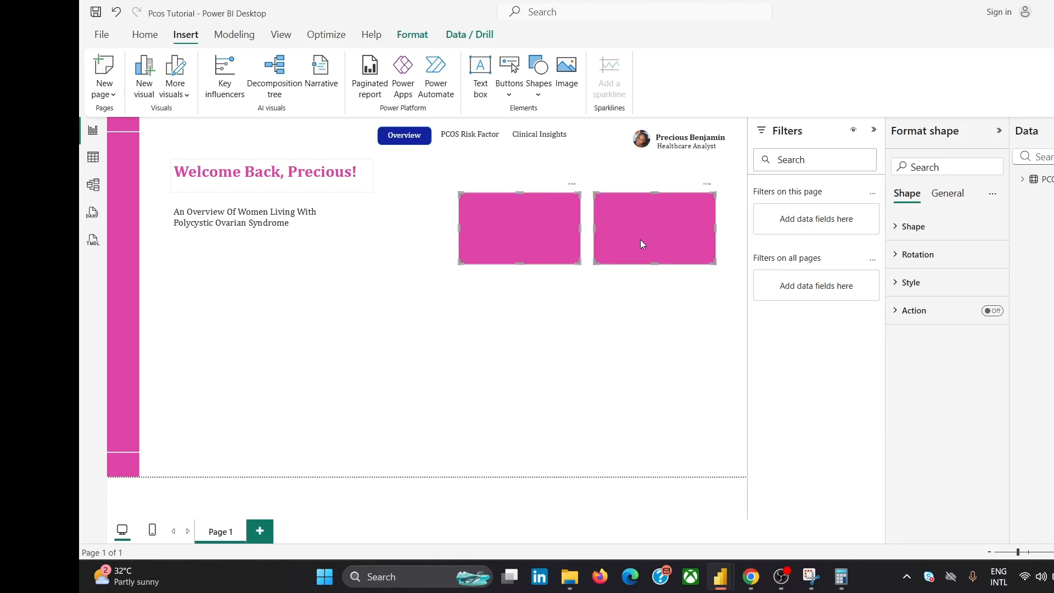
left_click(419, 48)
left_click(380, 83)
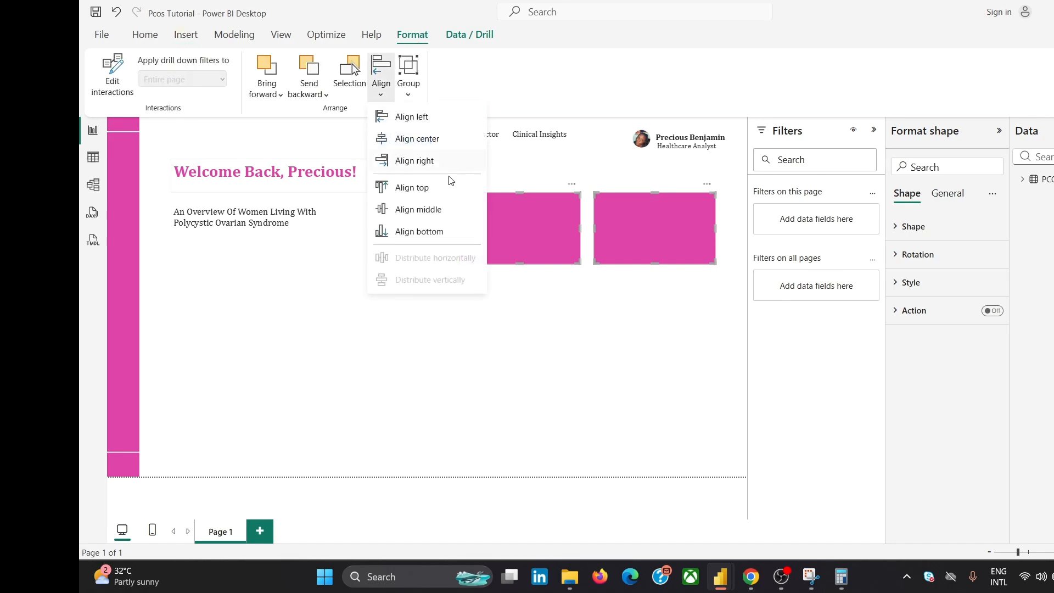
left_click(445, 143)
key("ctrl+z")
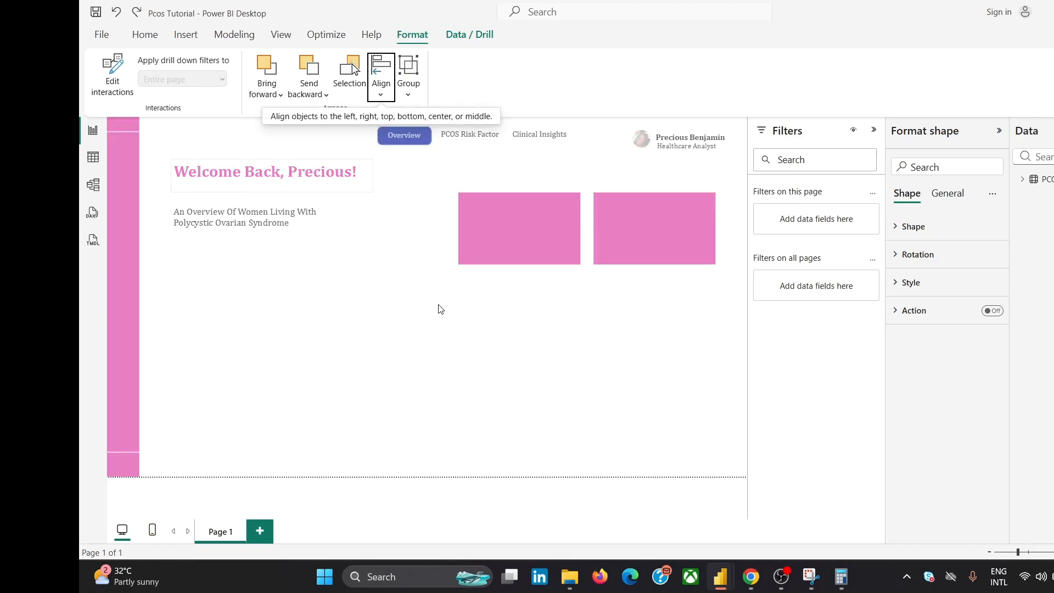
left_click(435, 305)
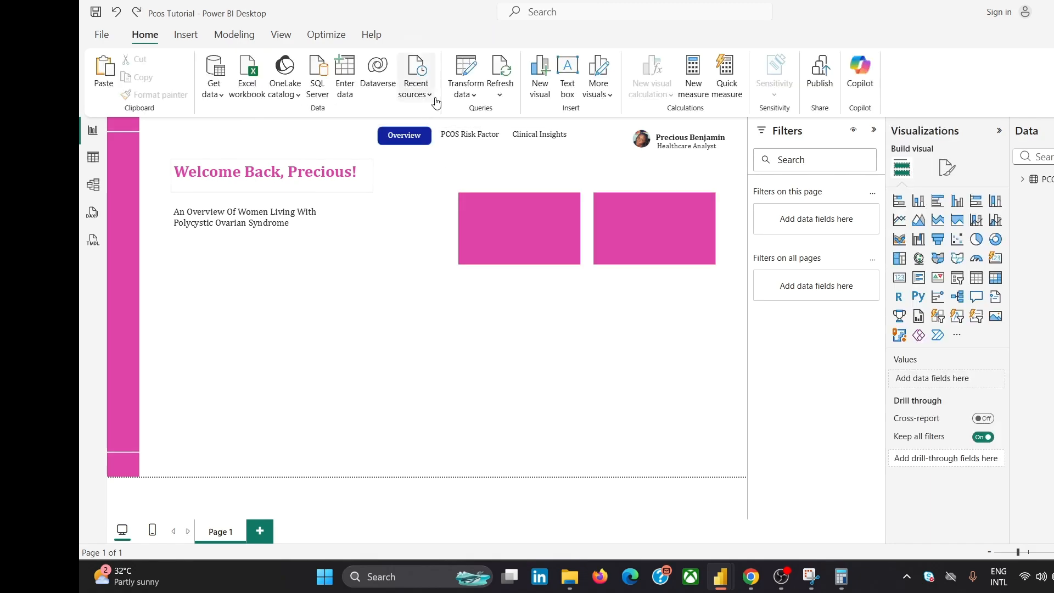
- Align the two pink cards to each other with Align middle
left_click(505, 229)
left_click(631, 230, "ctrl")
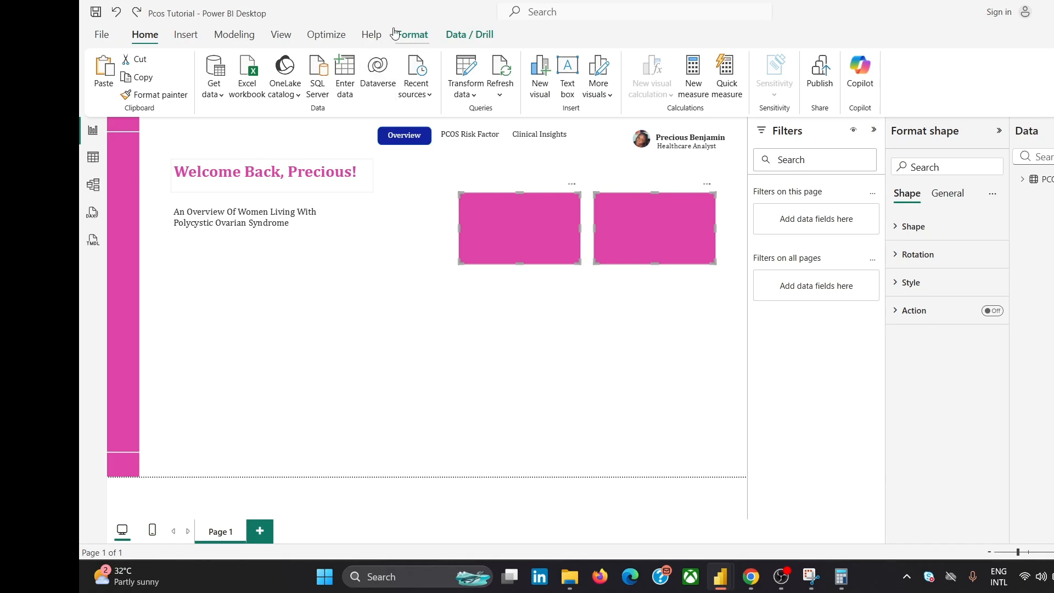
left_click(412, 34)
left_click(383, 89)
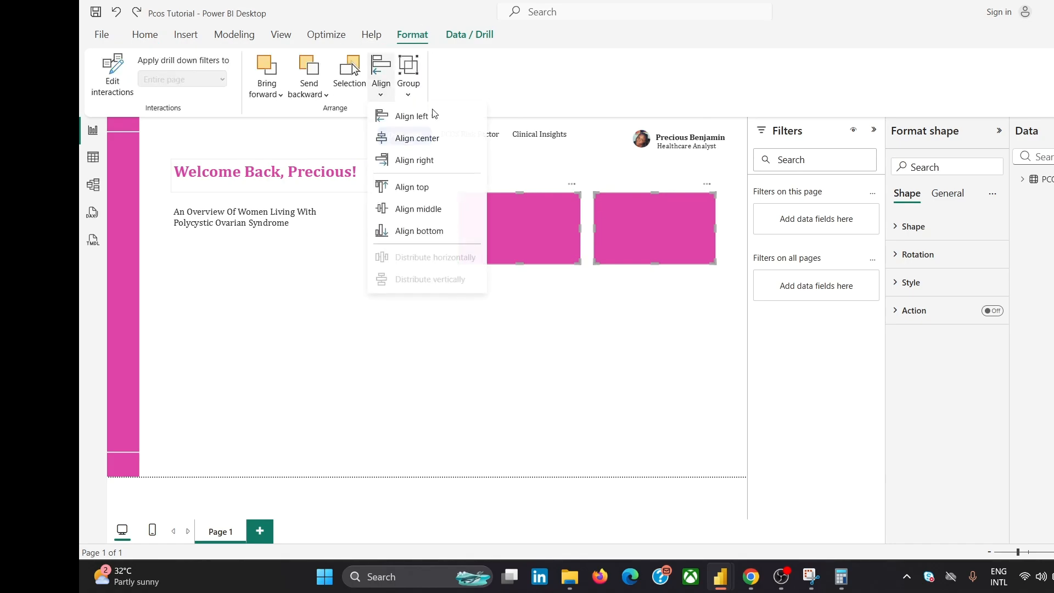
left_click(440, 210)
left_click(381, 89)
left_click(516, 314)
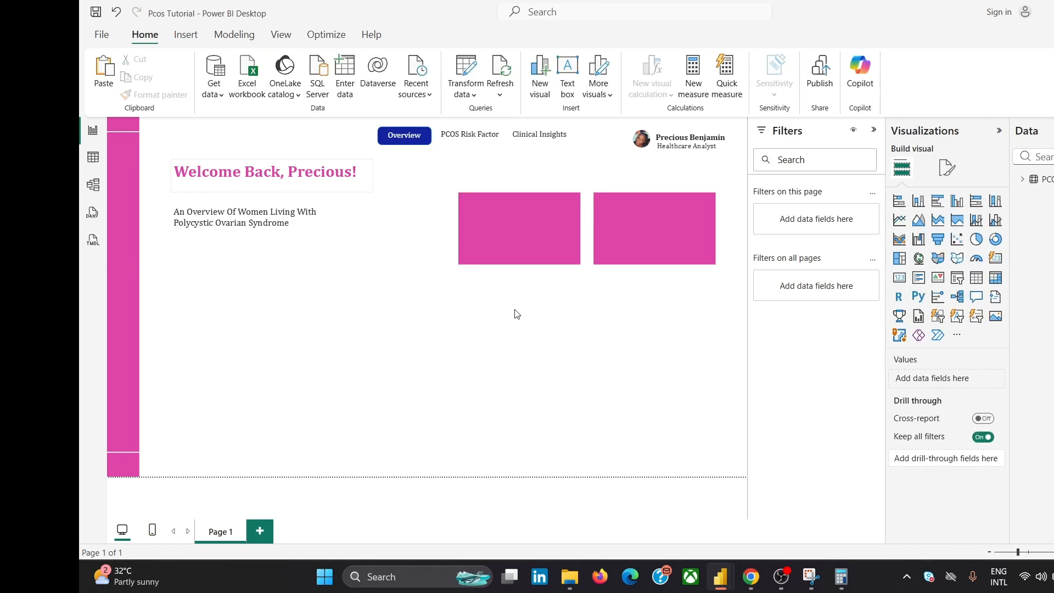
left_click(527, 245)
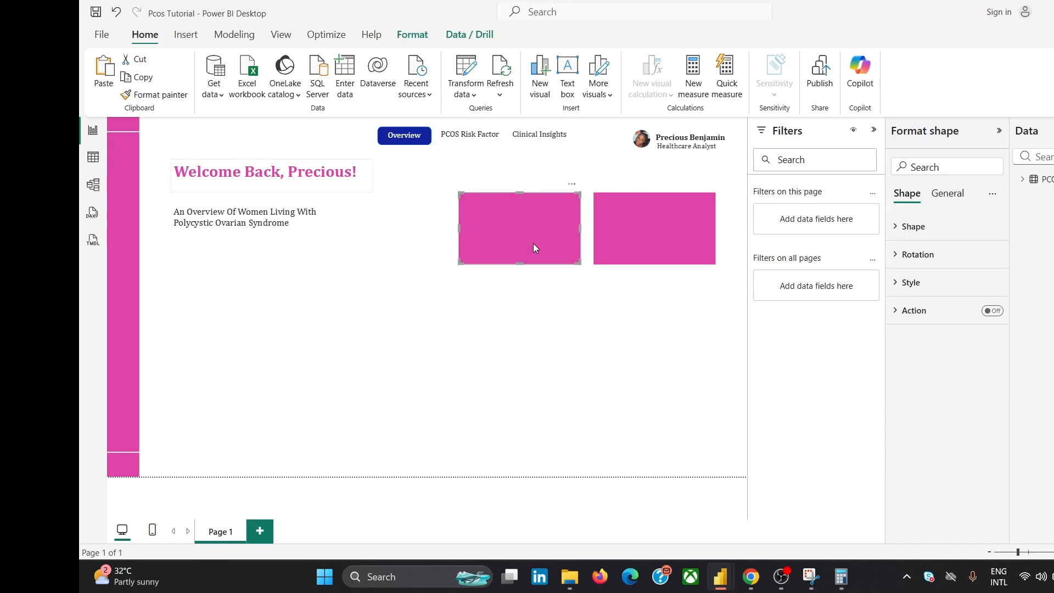
left_click(586, 327)
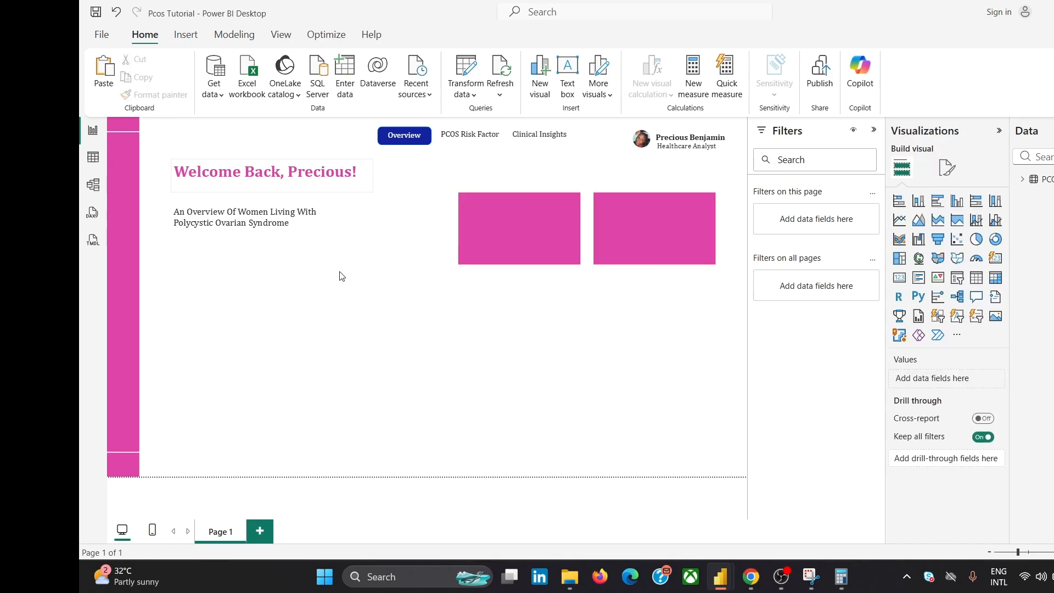
- Duplicate the overview subtitle text box and place the copy over the two pink cards
left_click(294, 240)
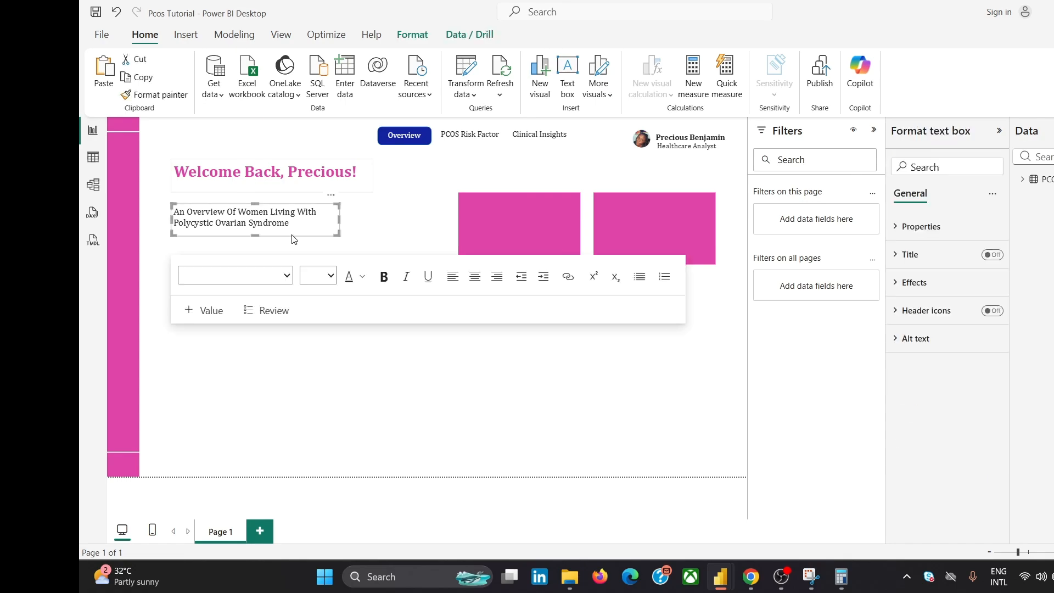
left_click_drag(331, 231, 618, 247)
left_click(274, 243)
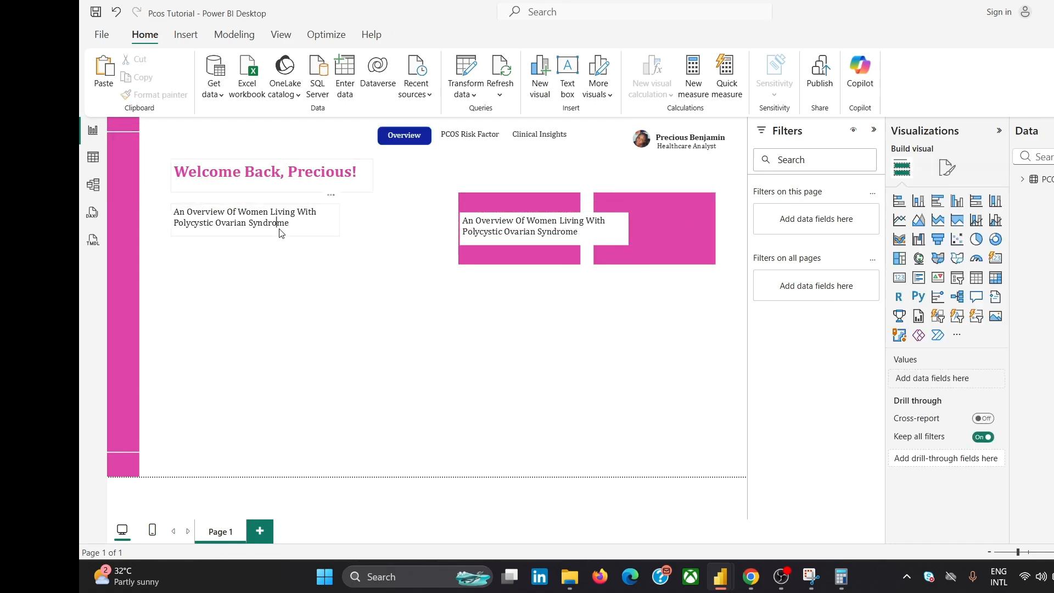
- Check the original subtitle's effects settings, and turn off the background of the welcome heading's text box
left_click(277, 223)
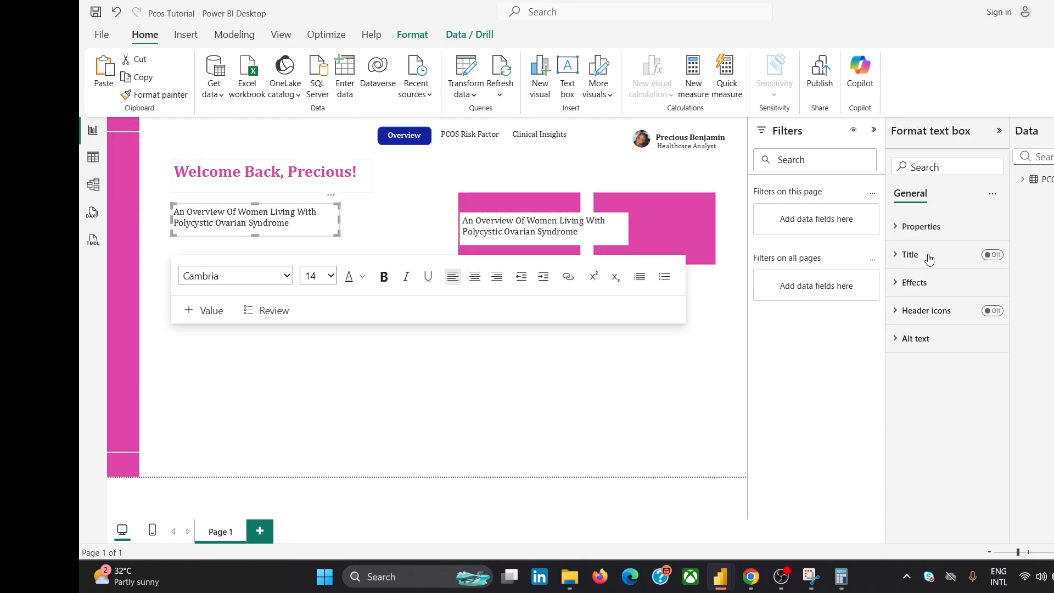
left_click(913, 282)
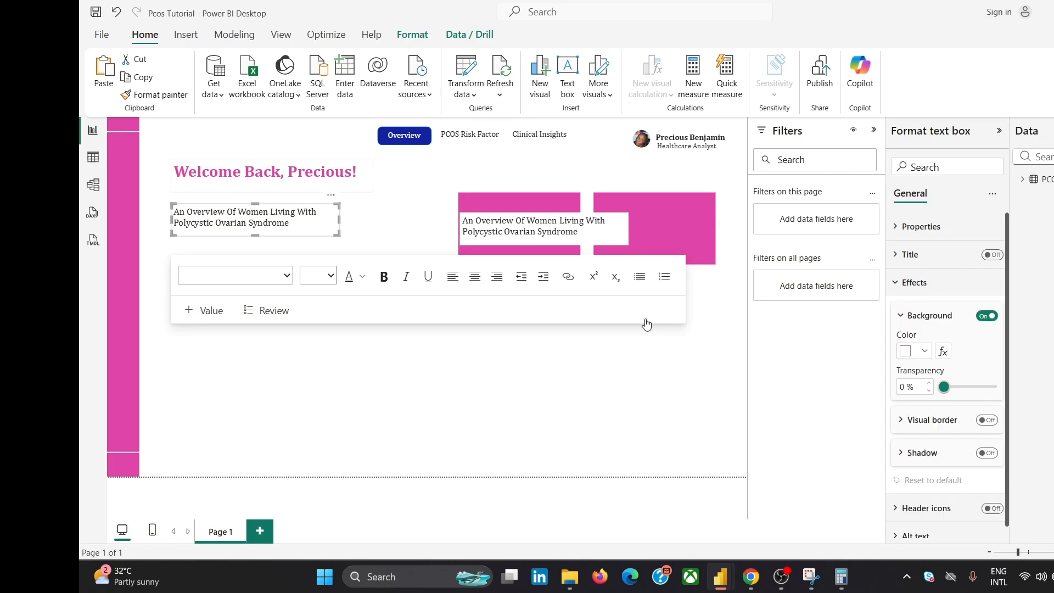
left_click(475, 364)
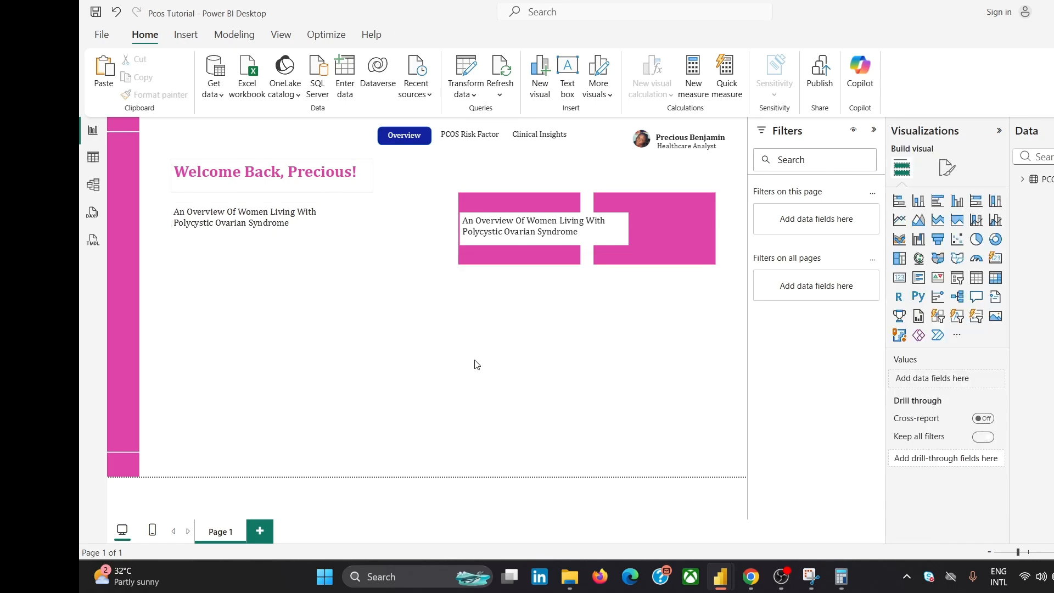
left_click(351, 191)
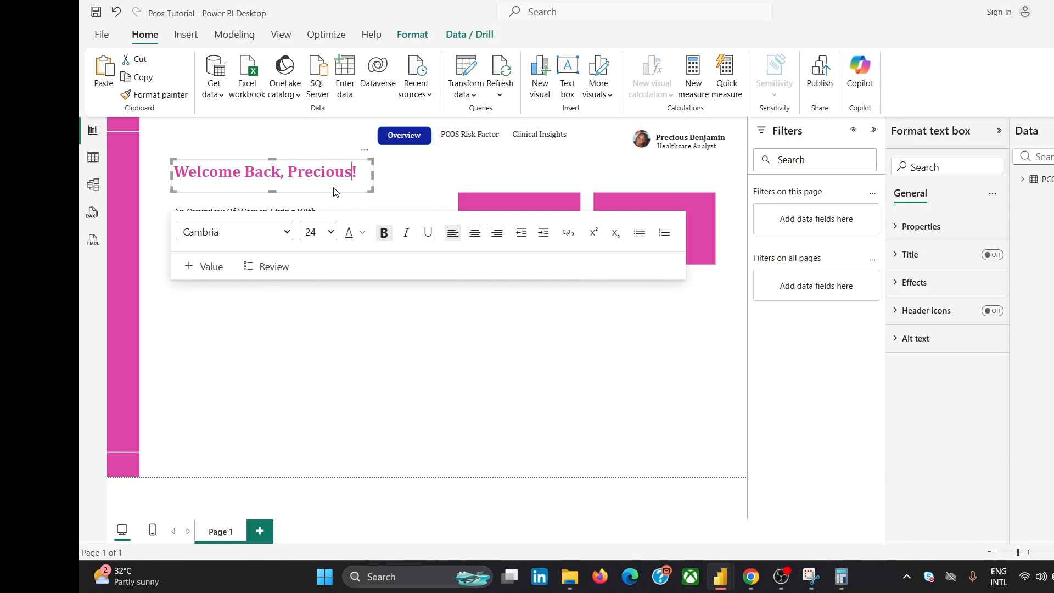
left_click(922, 282)
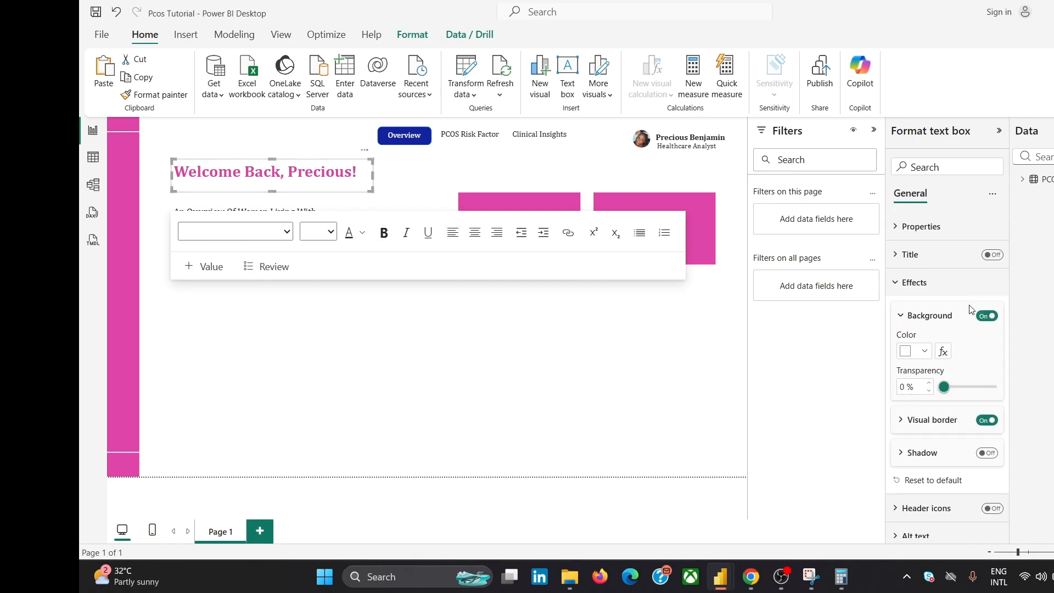
left_click(986, 316)
left_click(624, 359)
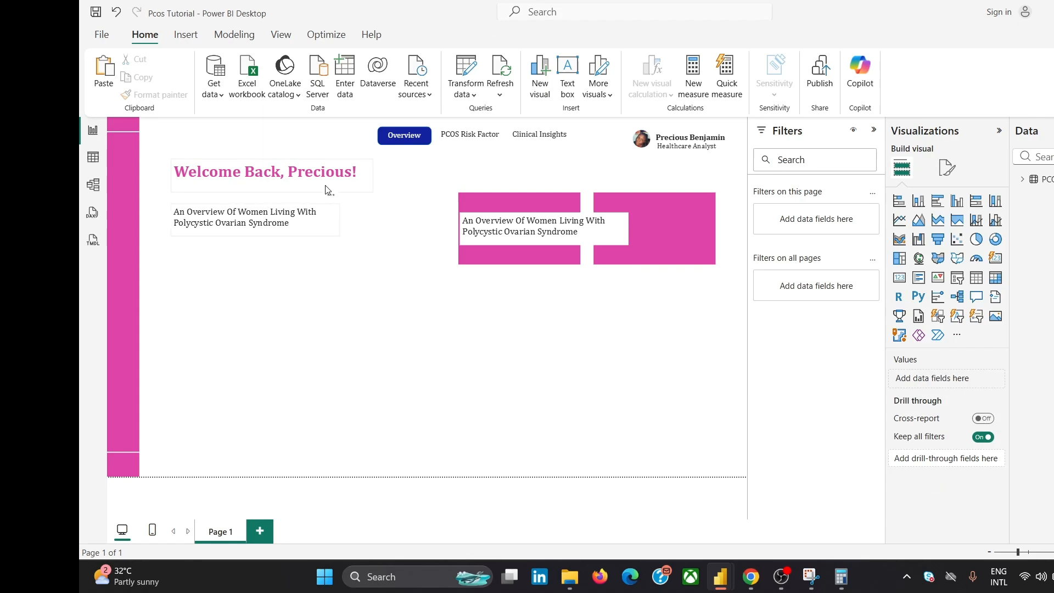
left_click(325, 205)
left_click(360, 180)
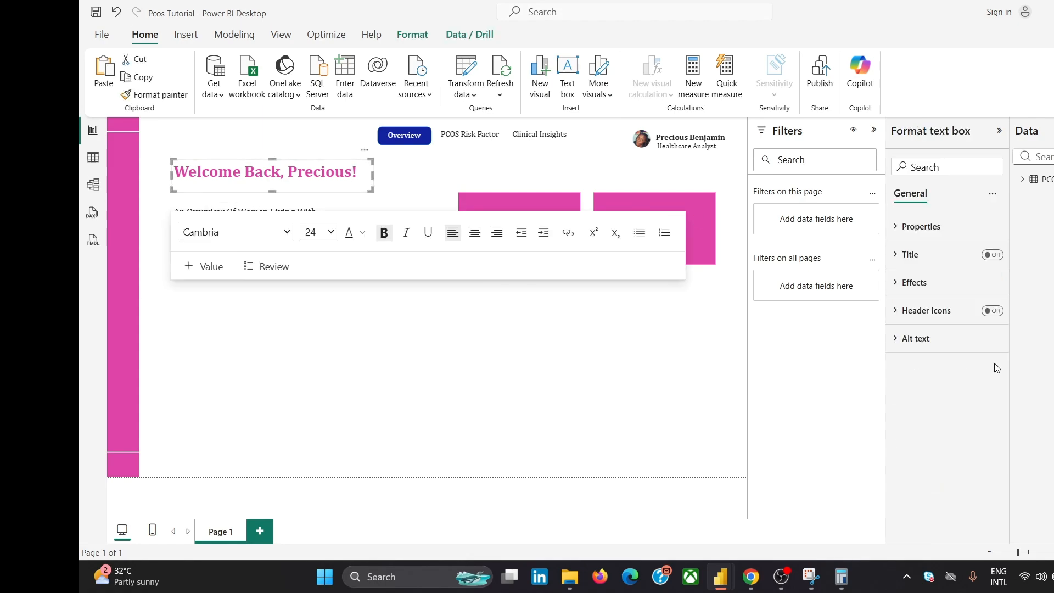
left_click(949, 288)
left_click(950, 289)
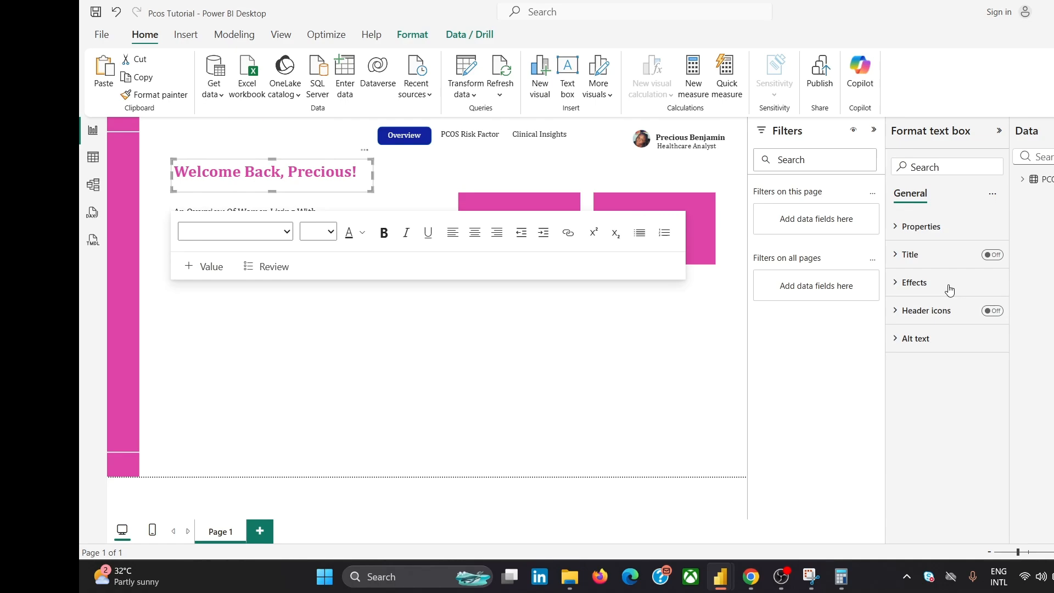
left_click(683, 427)
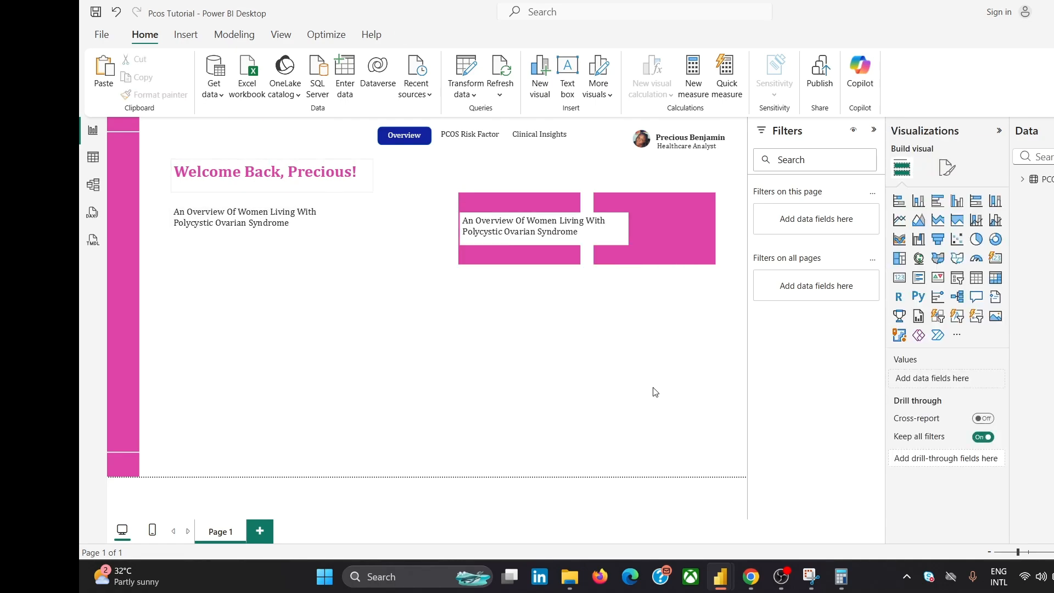
- Turn off the background of the copied subtitle text box lying over the two pink cards
left_click(575, 235)
left_click(965, 288)
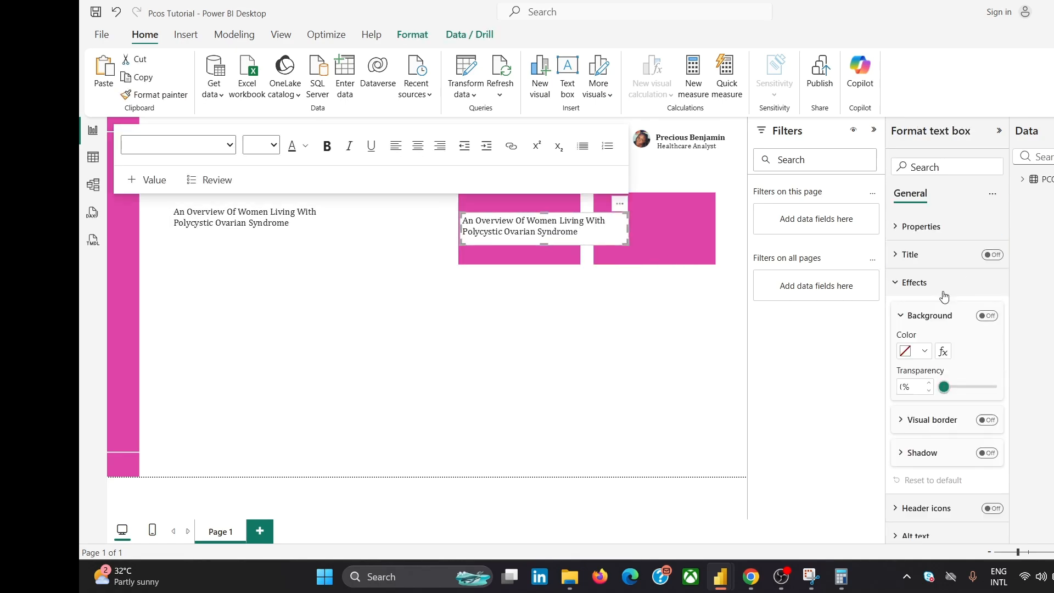
left_click(987, 318)
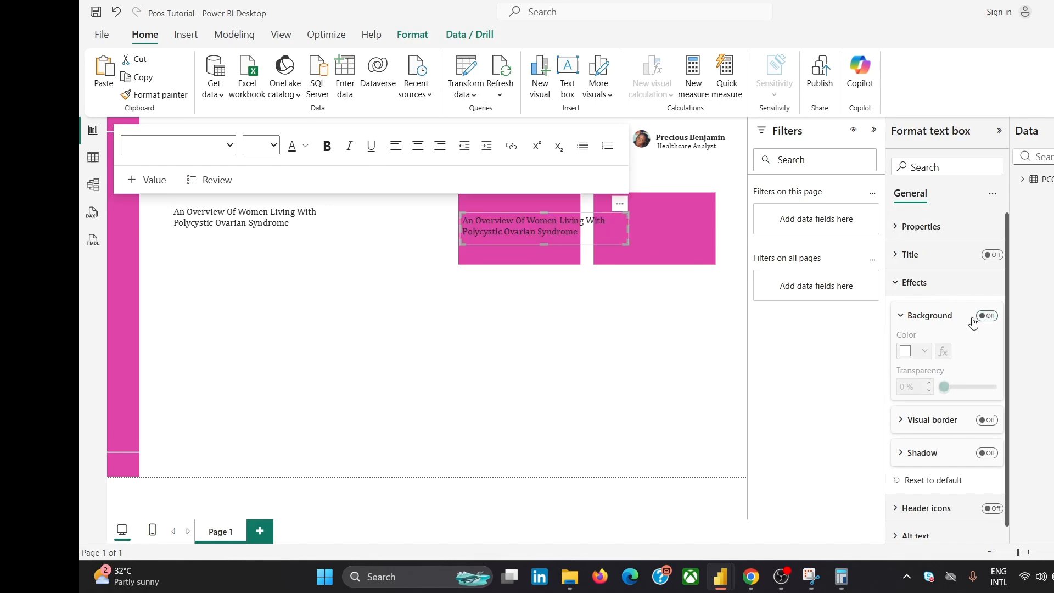
left_click(589, 353)
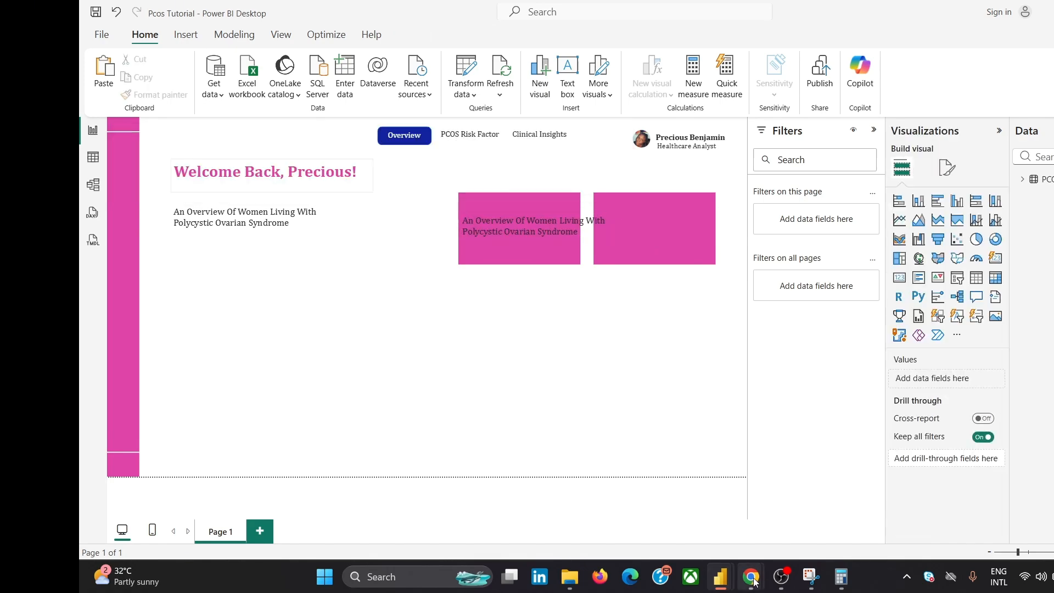
- Replace the copied subtitle's text over the pink cards with "Number of PCOS Pregnant Women"
mouse_move(751, 576)
mouse_move(807, 527)
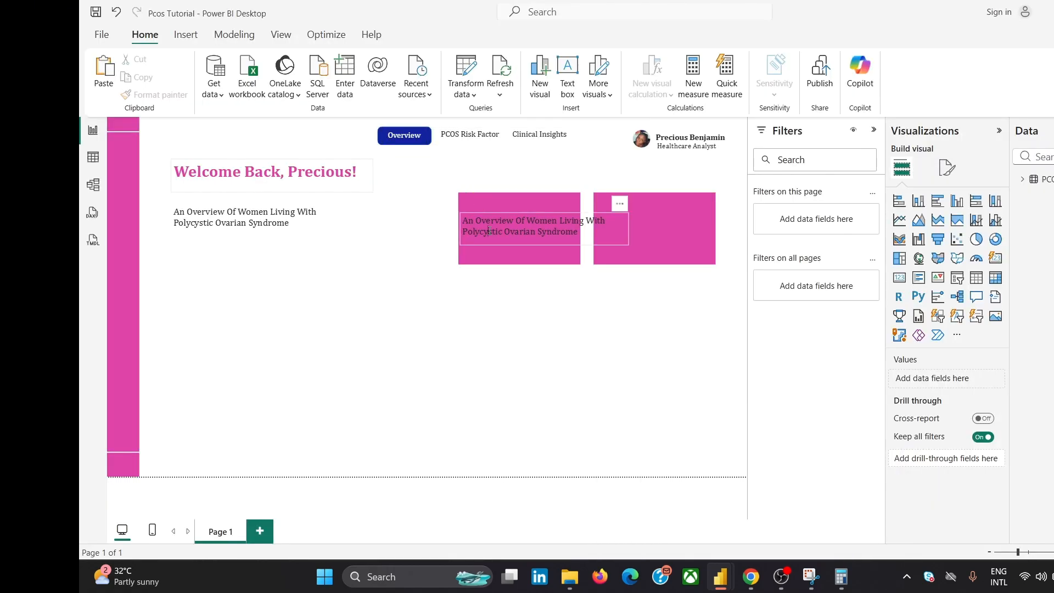
left_click(489, 231)
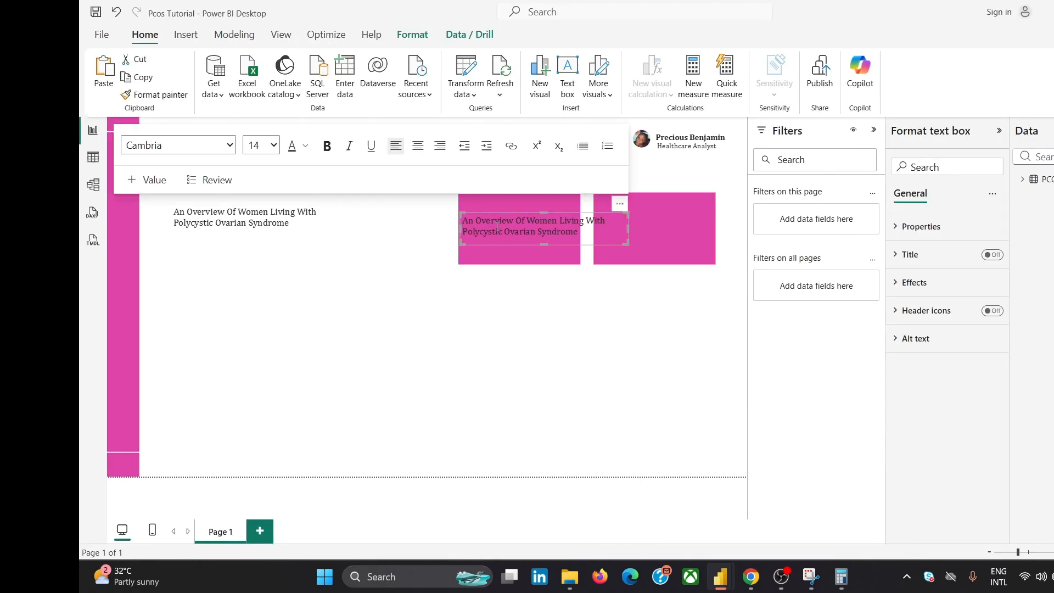
key("ctrl+a")
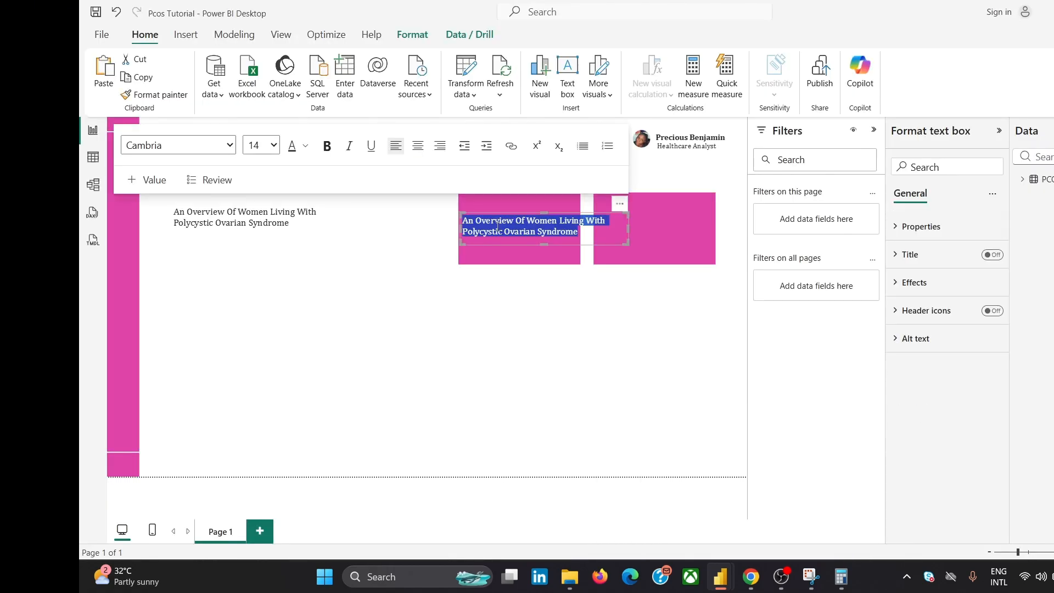
type("Number o")
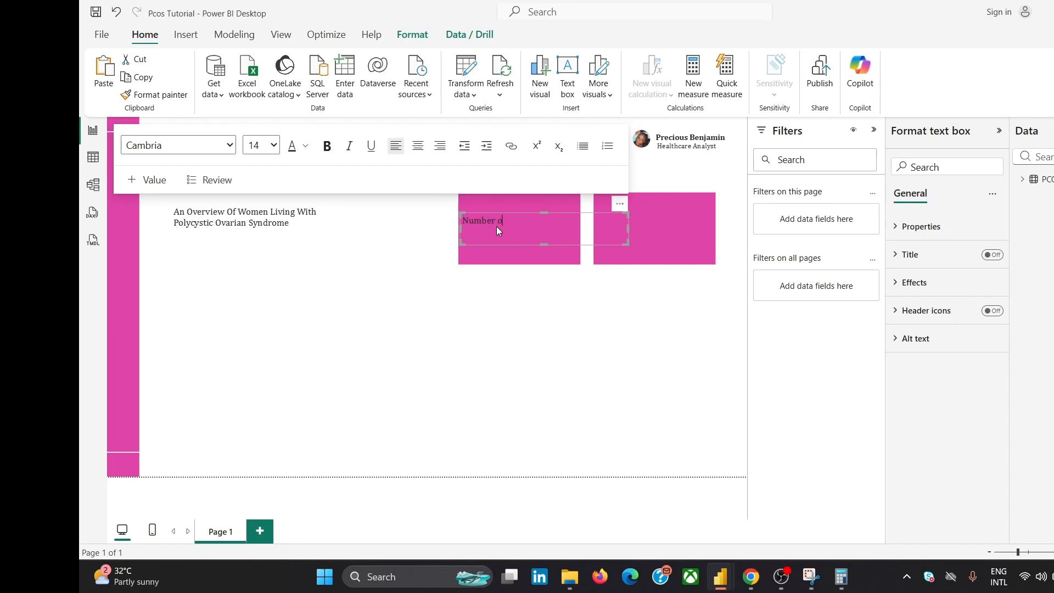
type("f PCOS Pregnant Women")
- Set the whole card label's font to Cambria and shrink its text box to fit inside the first pink card
key("ctrl+a")
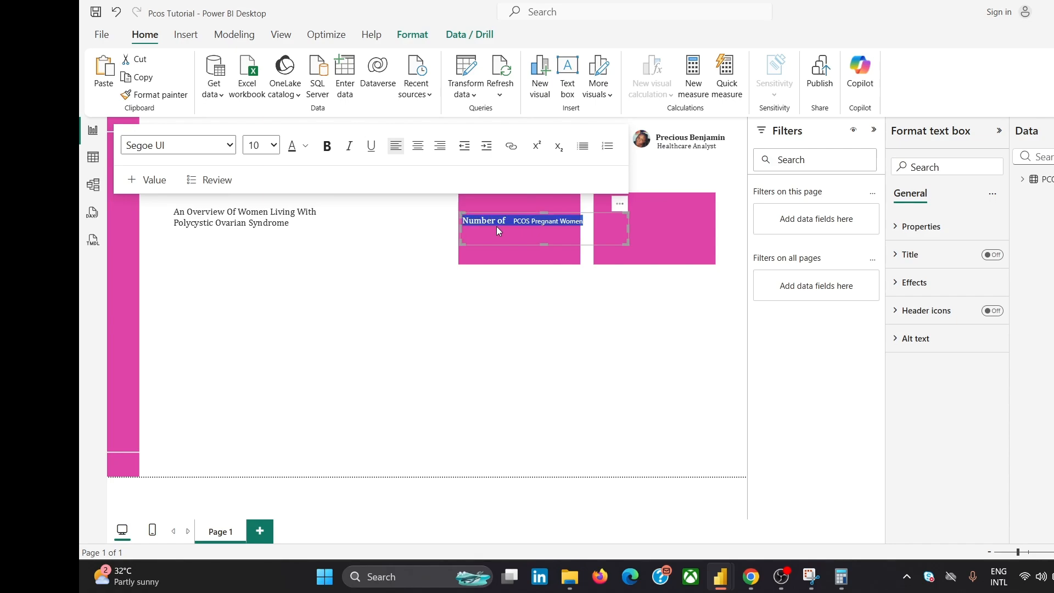
left_click(231, 145)
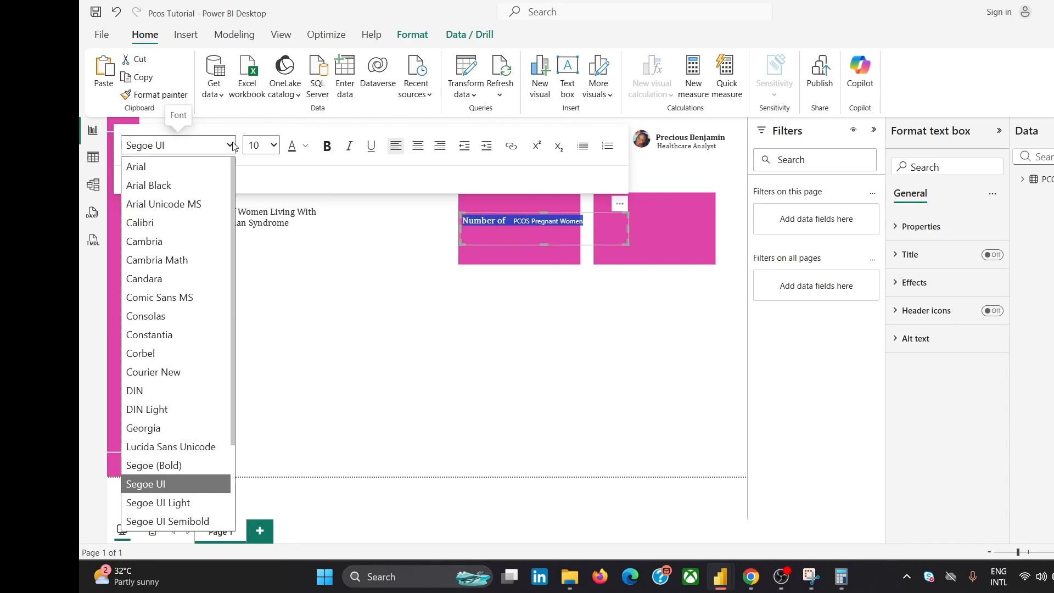
left_click(192, 245)
left_click(565, 220)
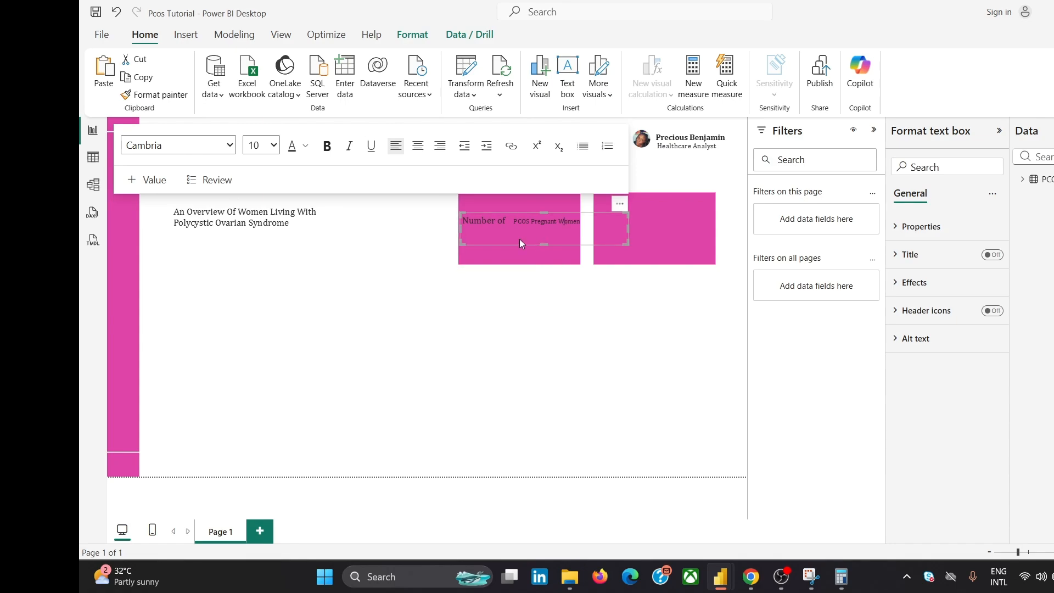
left_click_drag(545, 237, 547, 232)
left_click_drag(630, 221, 573, 215)
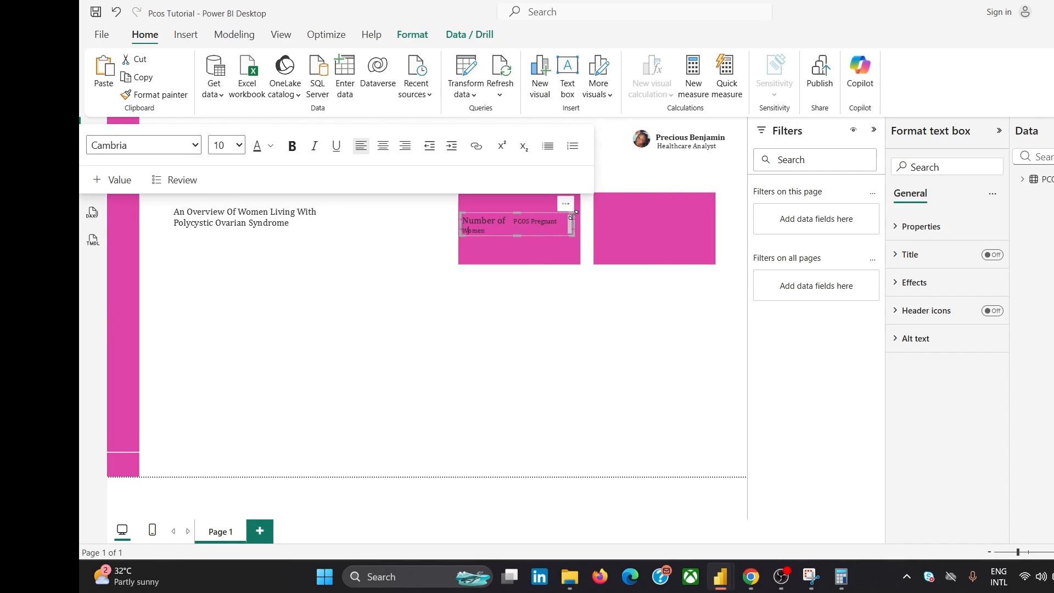
- Change the card label's text colour to white and move the stray Q&A visual away from the cards
triple_click(524, 225)
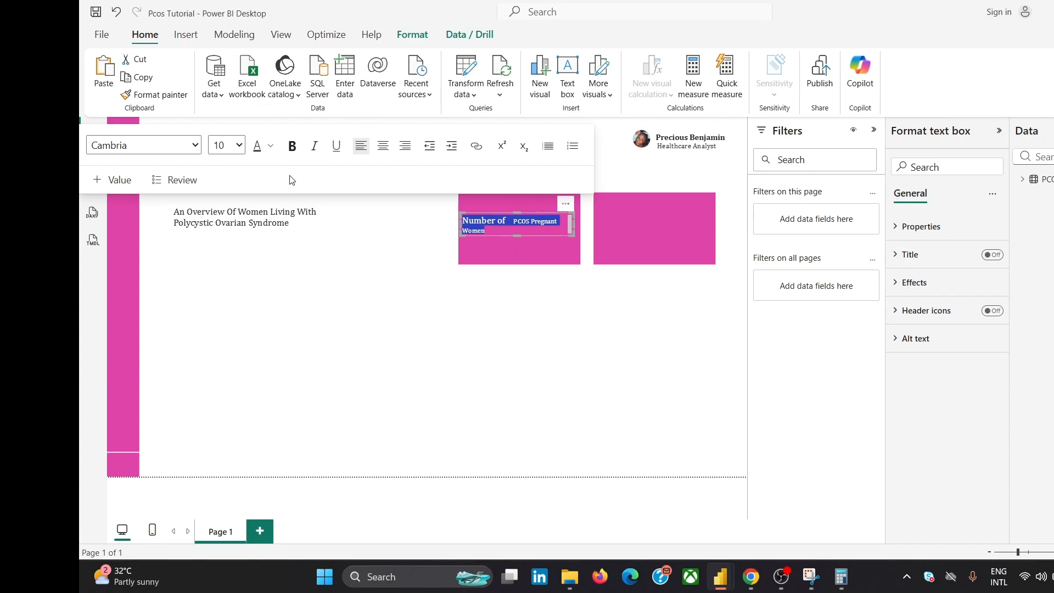
left_click(269, 146)
left_click(291, 196)
double_click(514, 332)
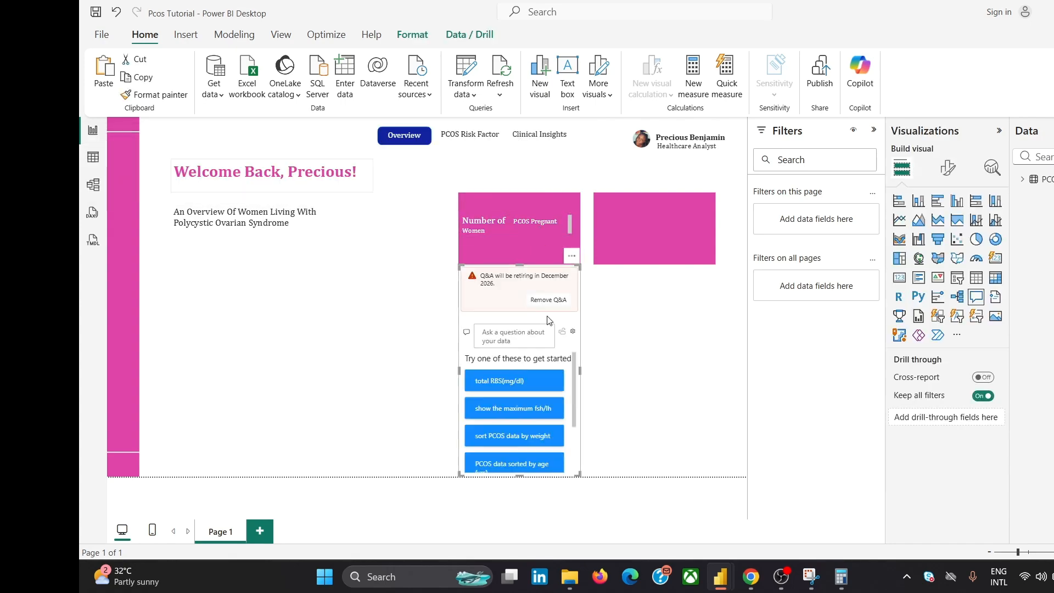
left_click_drag(553, 289, 386, 276)
- Make the card label's text box slightly taller and narrower so "Pregnant Women" wraps onto the second line
left_click(530, 229)
left_click(530, 230)
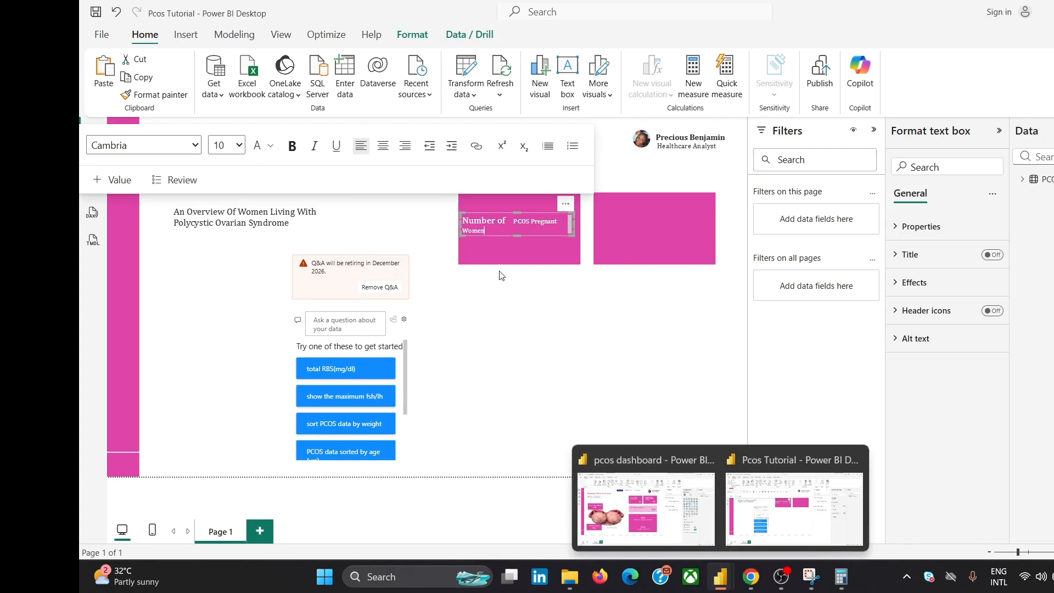
left_click_drag(516, 234, 519, 238)
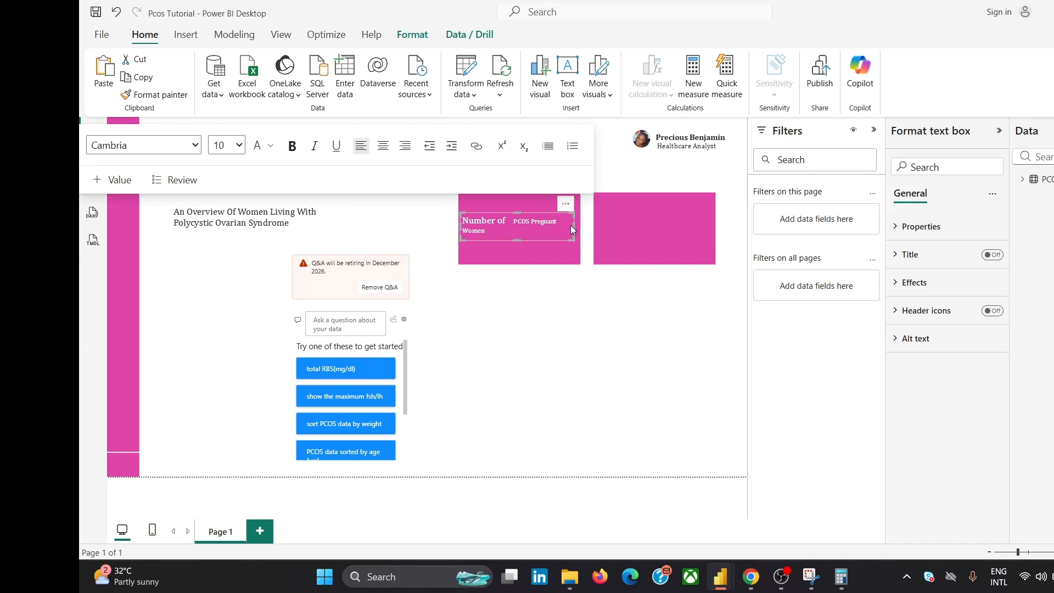
key("Escape")
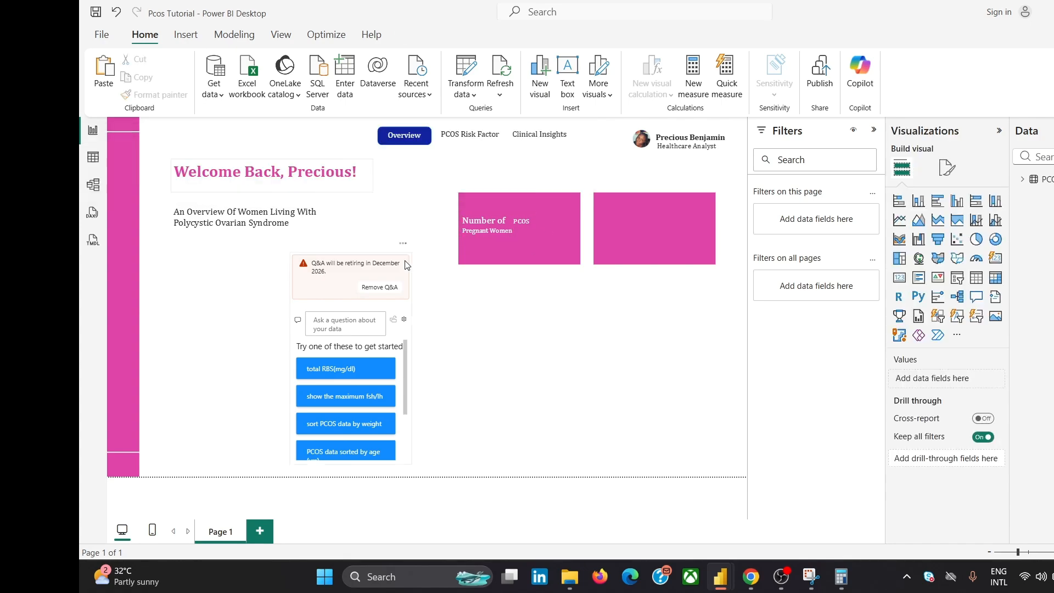
- Remove the stray Q&A visual from the report page
left_click(403, 243)
key("Escape")
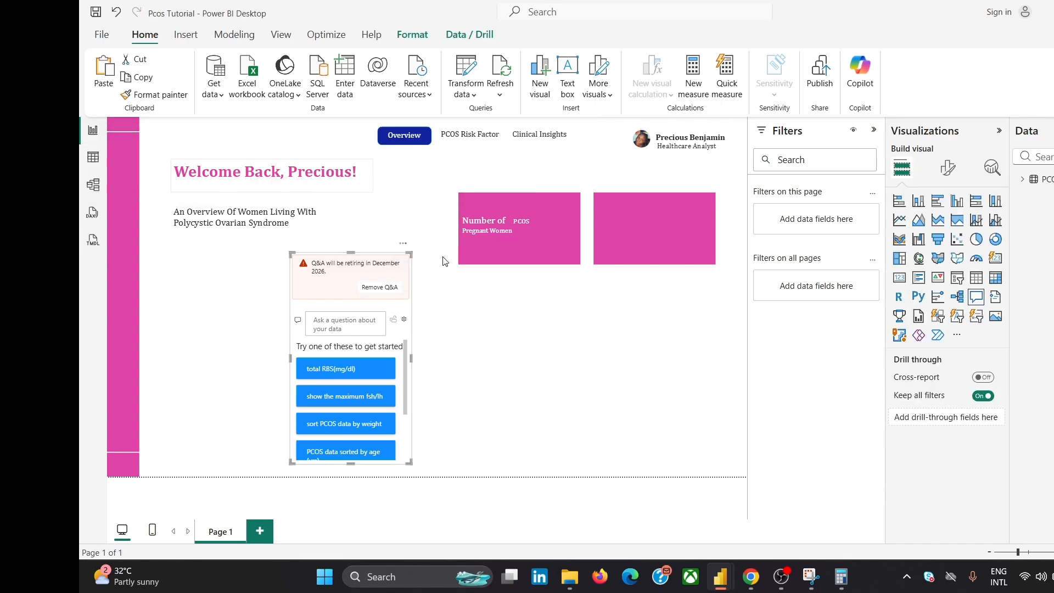
left_click(419, 259)
left_click(403, 256)
left_click(403, 244)
left_click(473, 261)
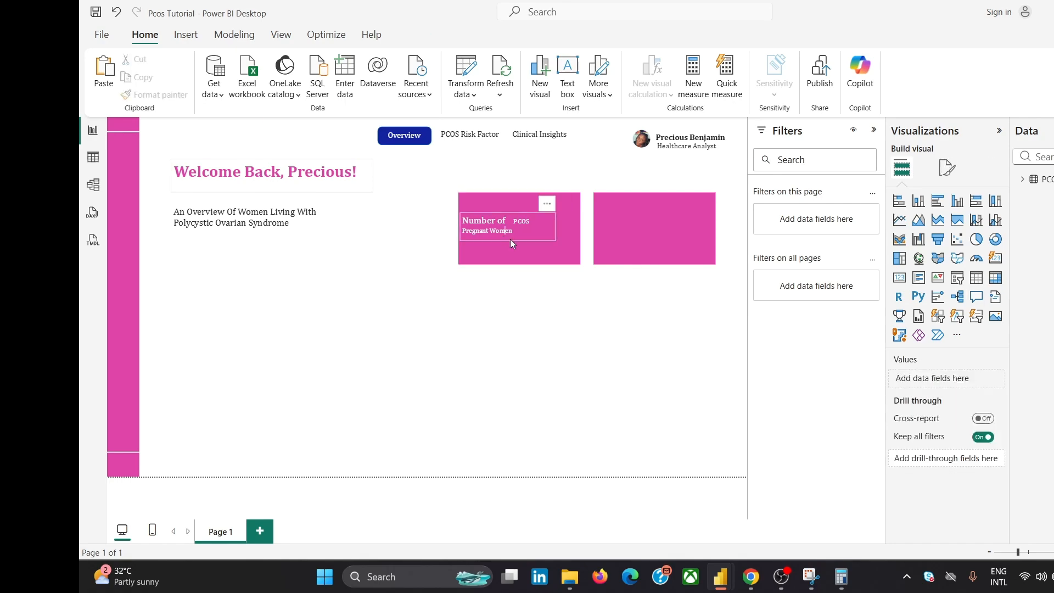
- Narrow the label's text box further and move it to the upper-left corner of the first pink card
left_click(510, 239)
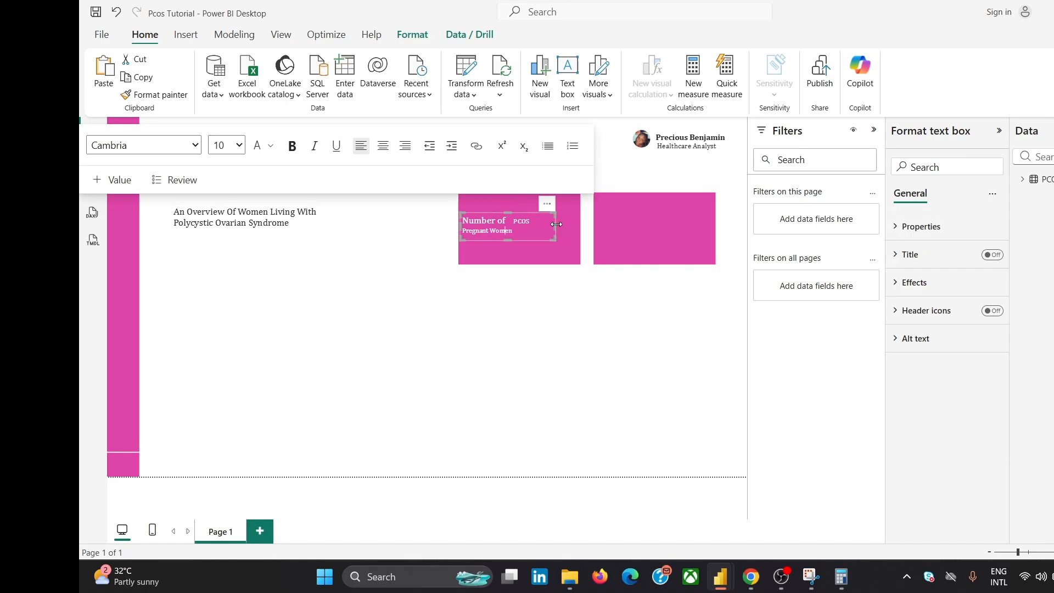
left_click_drag(556, 226, 541, 226)
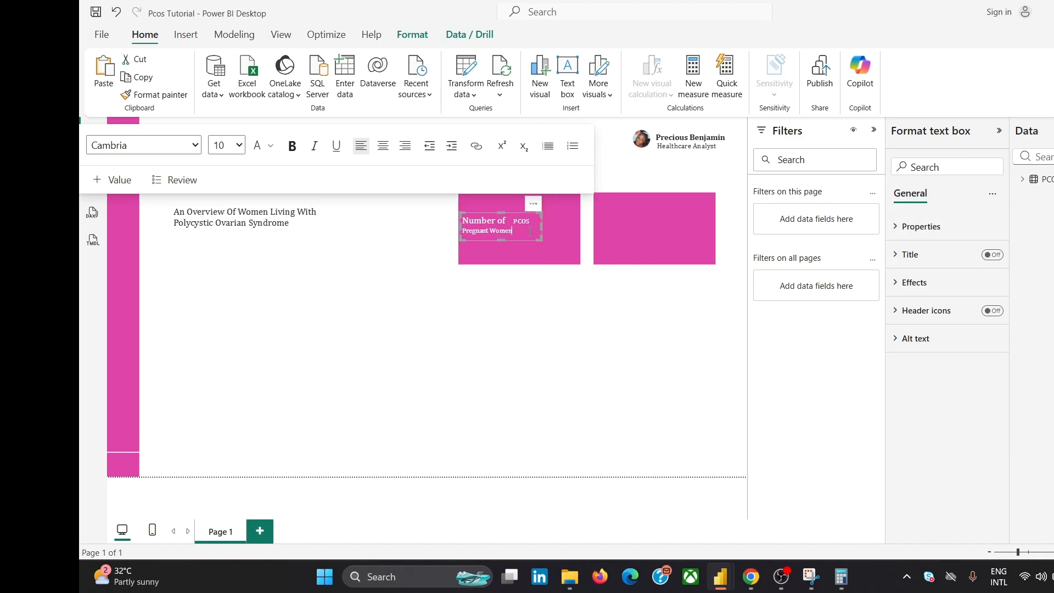
left_click(471, 288)
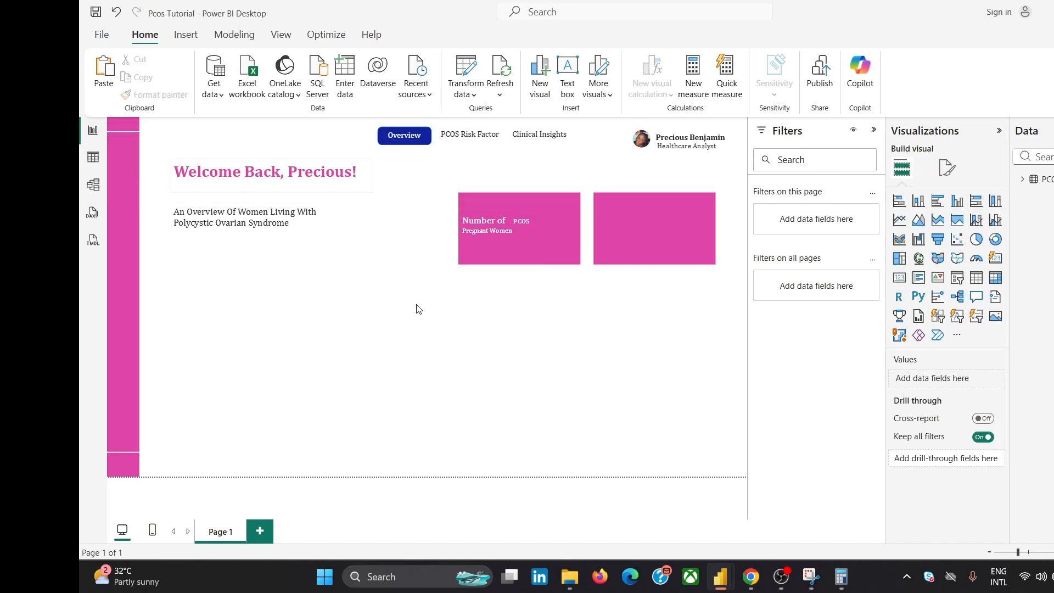
left_click(485, 235)
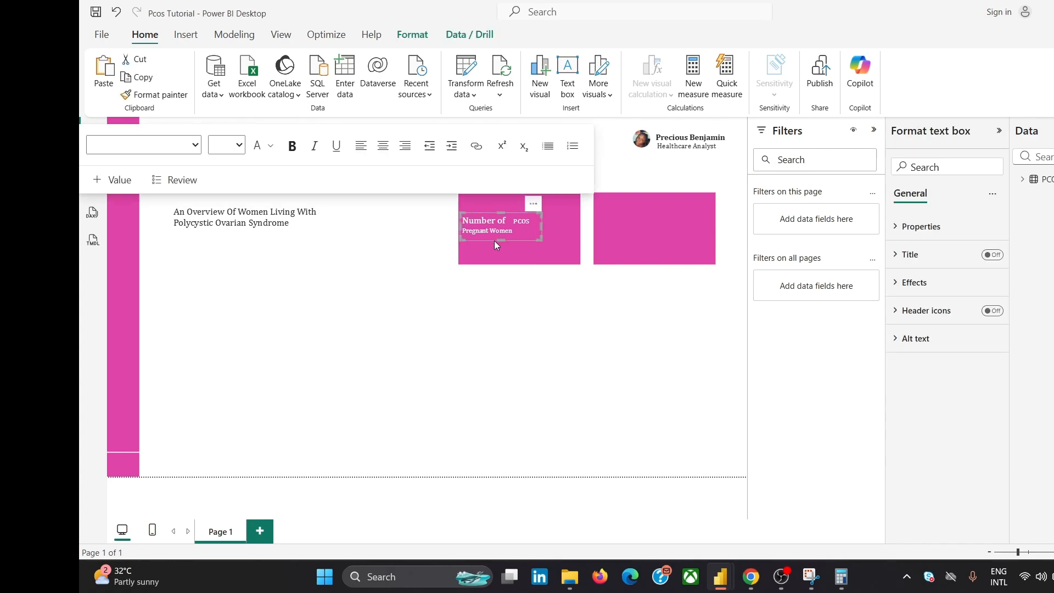
left_click_drag(494, 240, 502, 228)
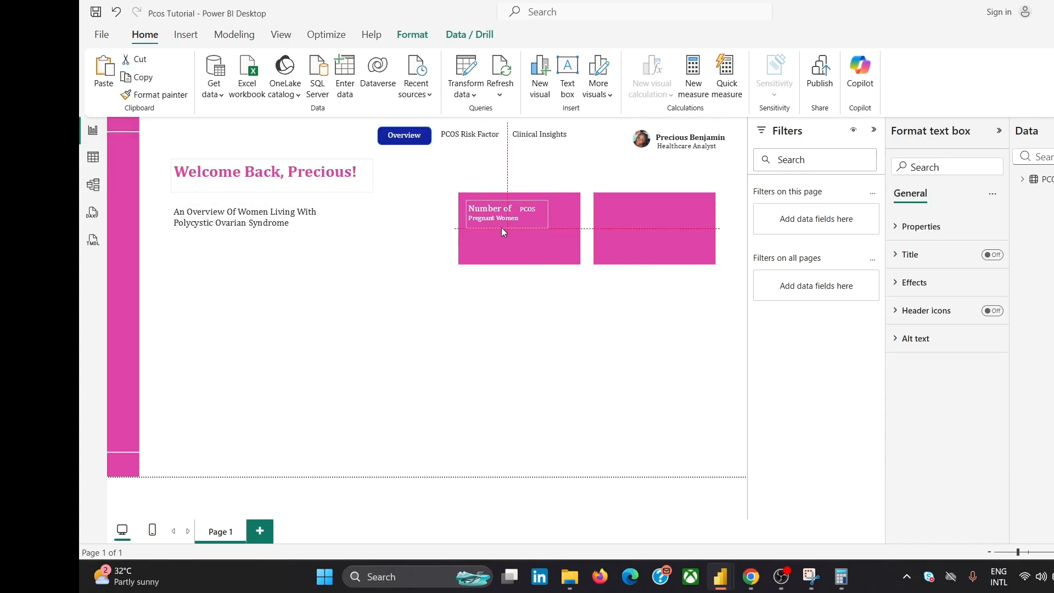
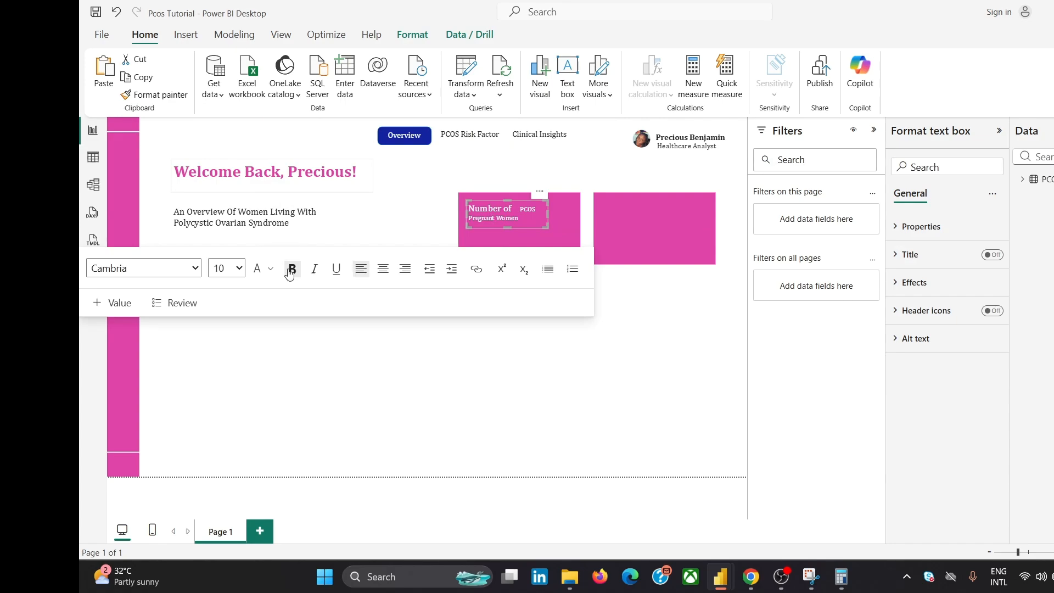
- Make all of the "Number of PCOS Pregnant Women" label text bold
key("ctrl+a")
left_click(289, 269)
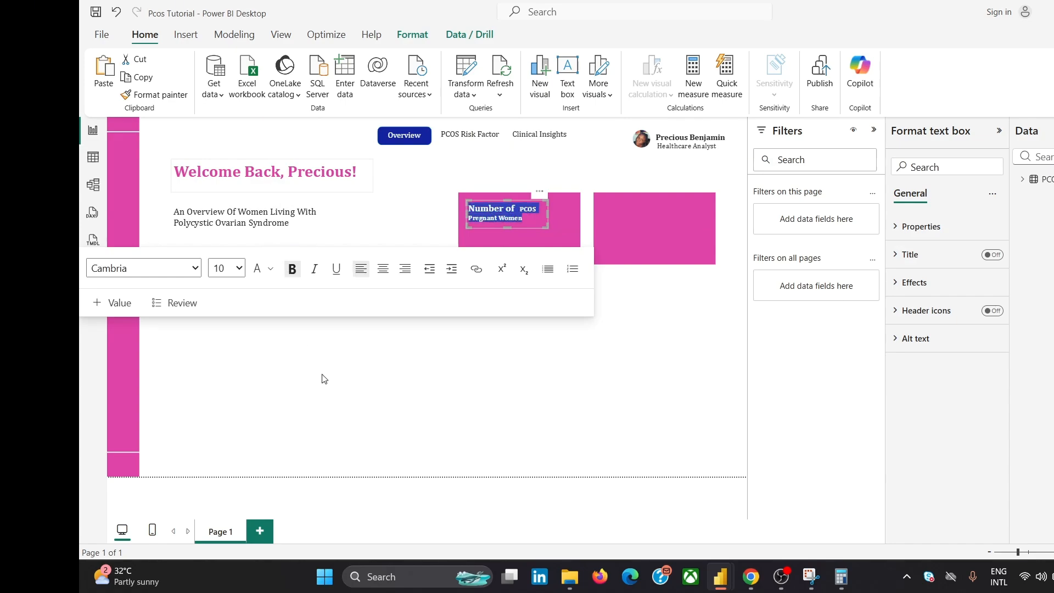
left_click(333, 386)
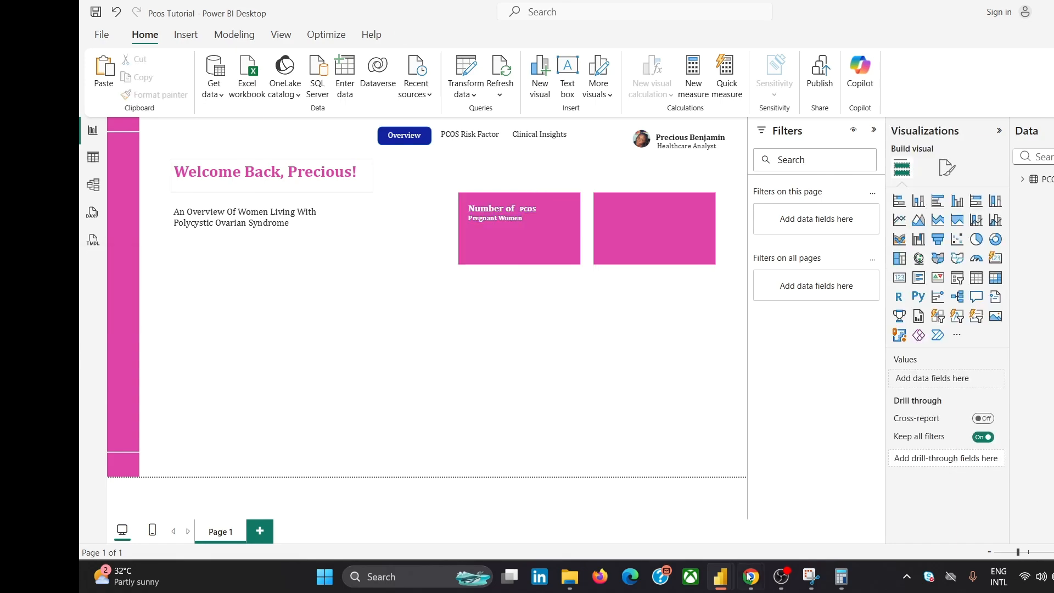
- Set the font size of the entire "Number of PCOS Pregnant Women" label to 11
mouse_move(751, 576)
mouse_move(816, 506)
left_click(490, 211)
key("ctrl+a")
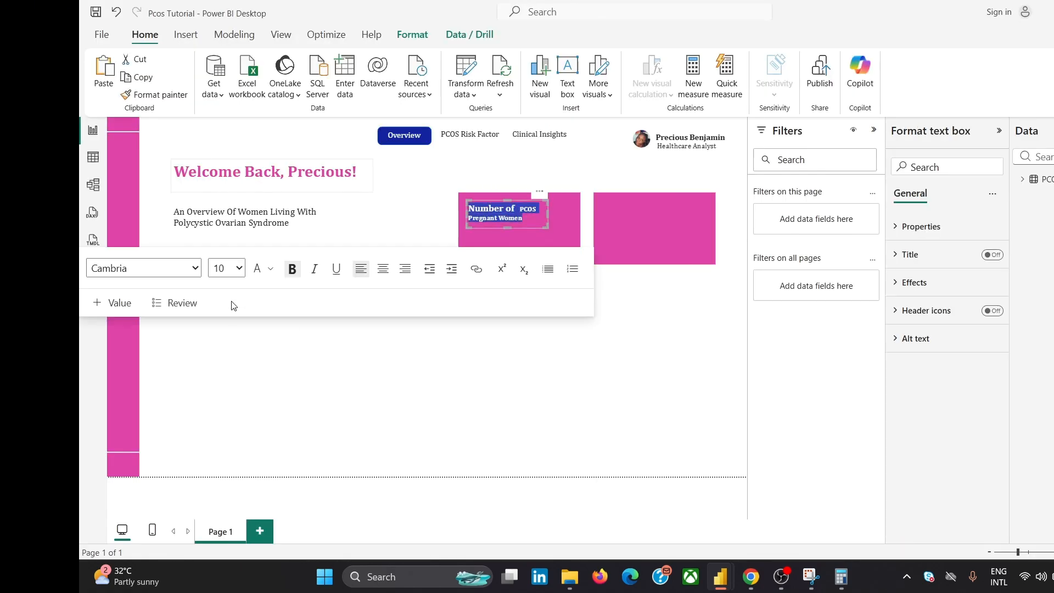
left_click(245, 273)
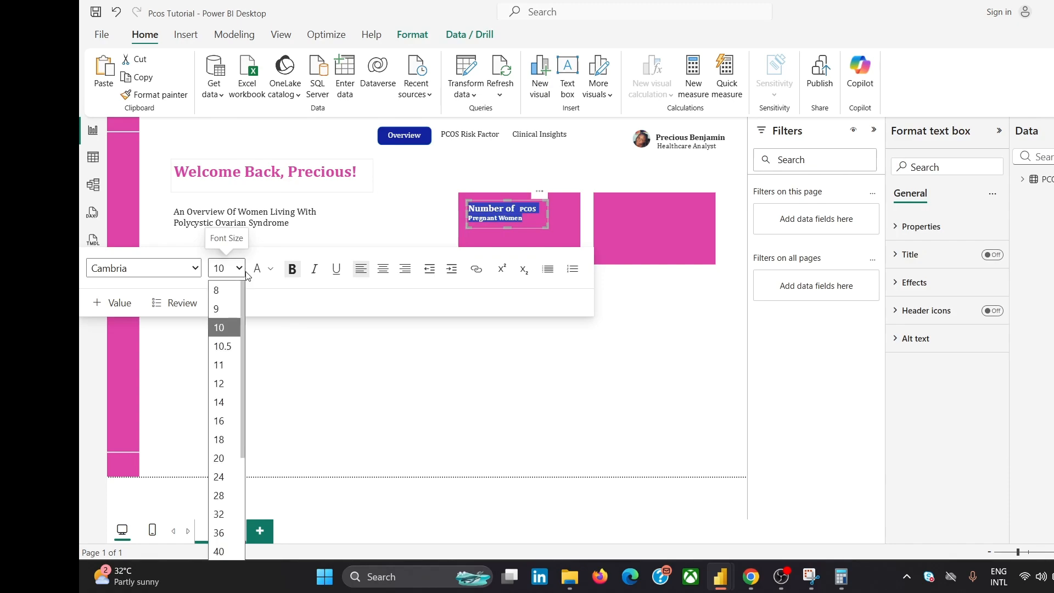
left_click(229, 367)
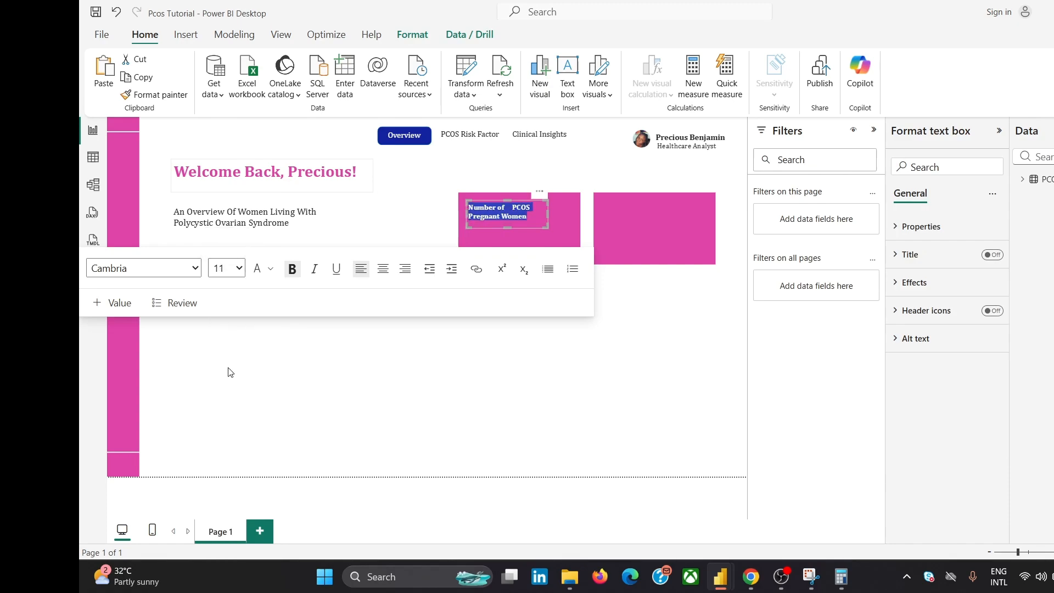
double_click(292, 364)
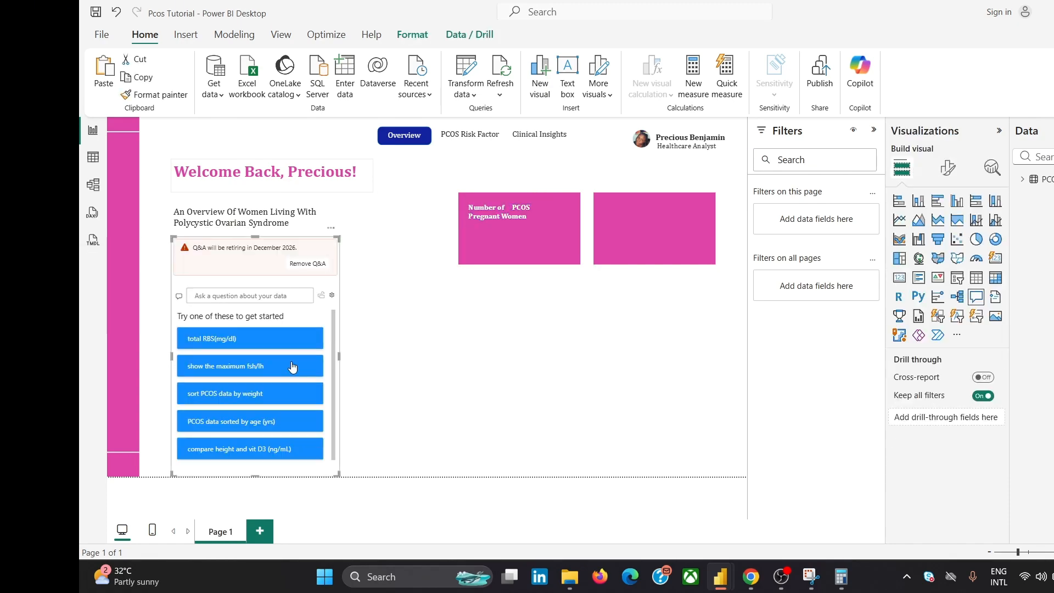
left_click(331, 227)
left_click(354, 250)
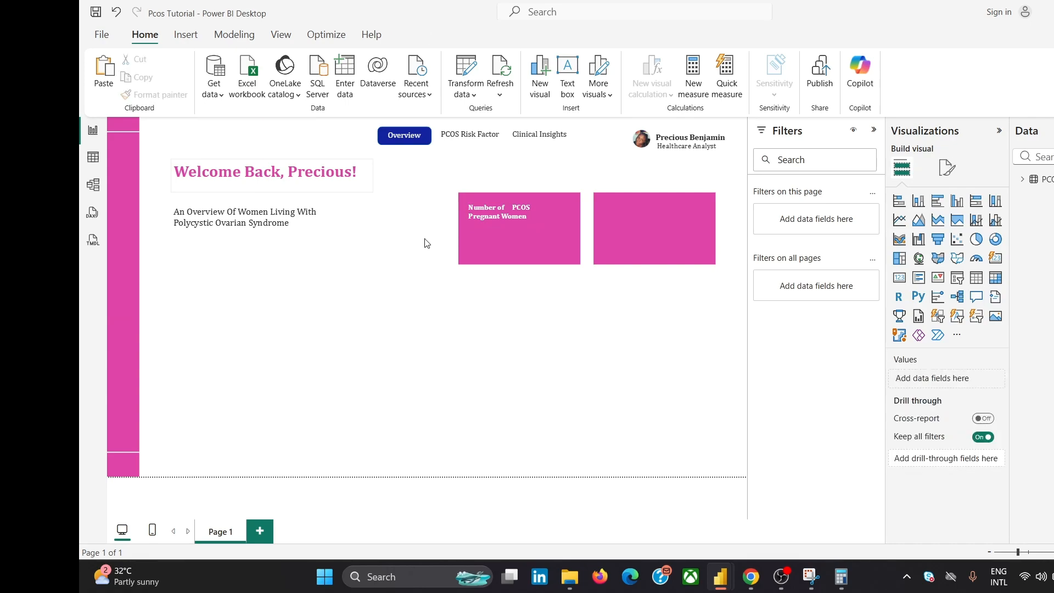
- Set the font size of the entire "Number of PCOS Pregnant Women" label to 12
left_click(499, 227)
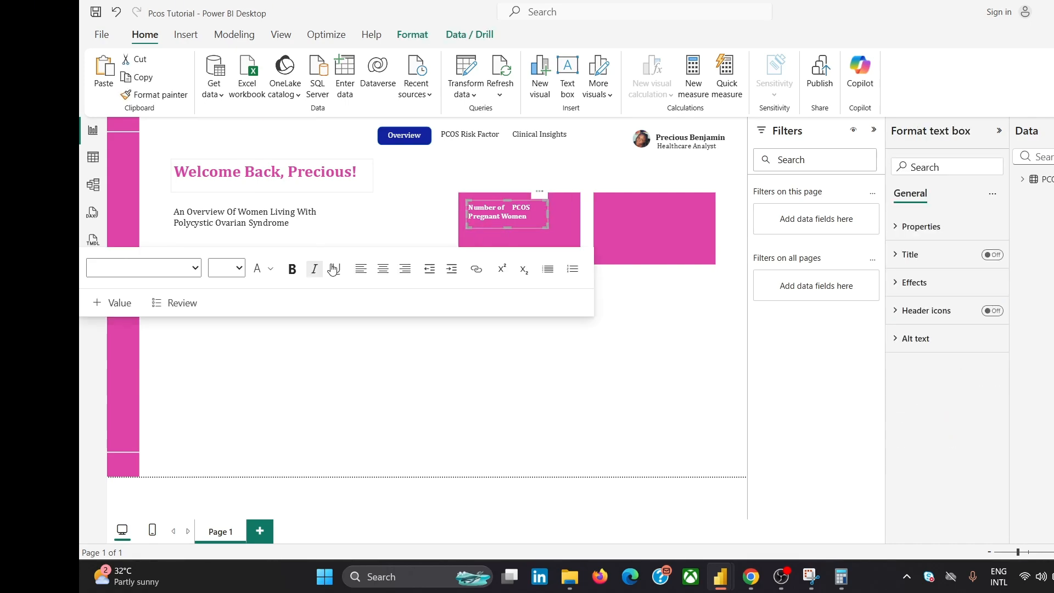
key("ctrl+a")
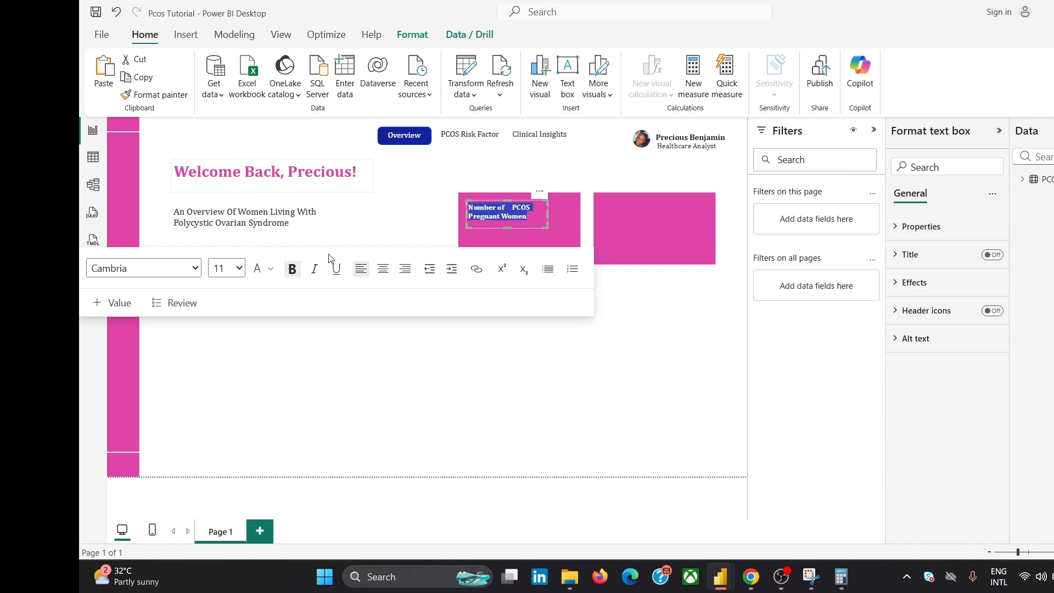
left_click(226, 268)
left_click(226, 386)
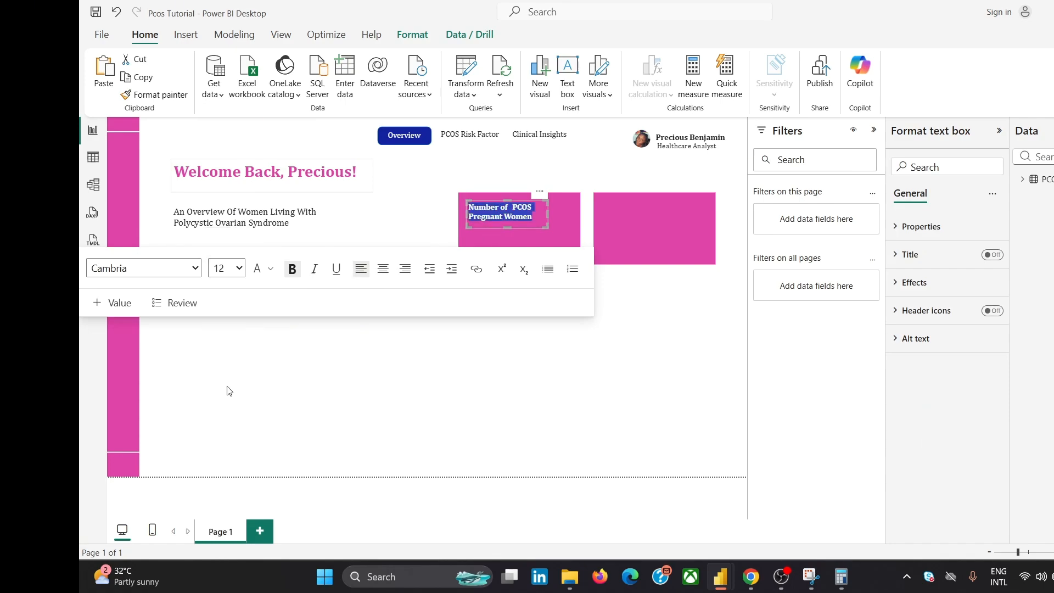
left_click(569, 385)
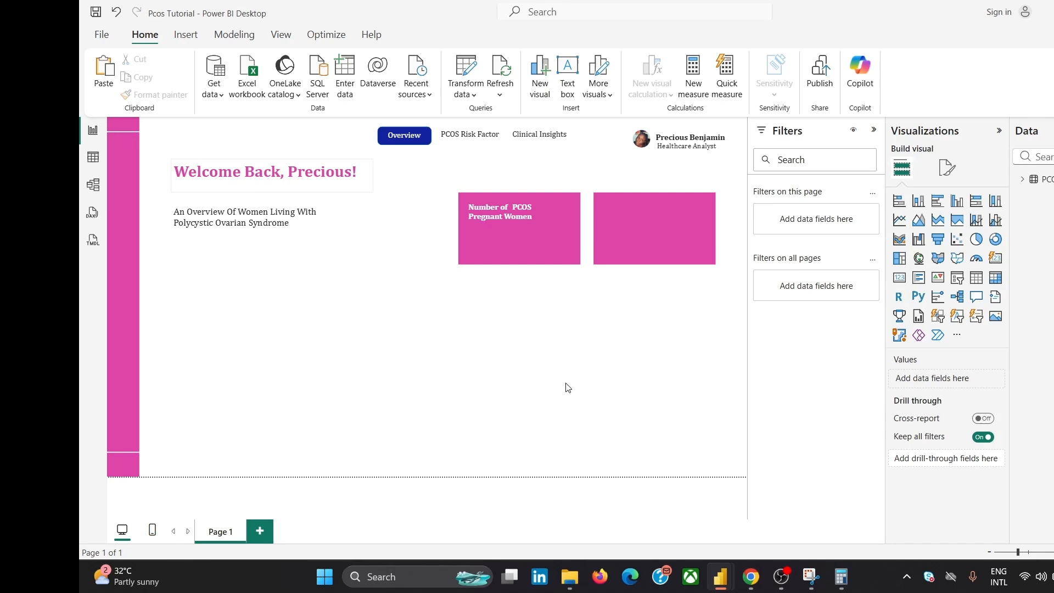
- Duplicate the "Number of PCOS Pregnant Women" label and place the copy in the upper-left corner of the second pink card, level with the original
left_click(525, 224)
left_click(524, 226)
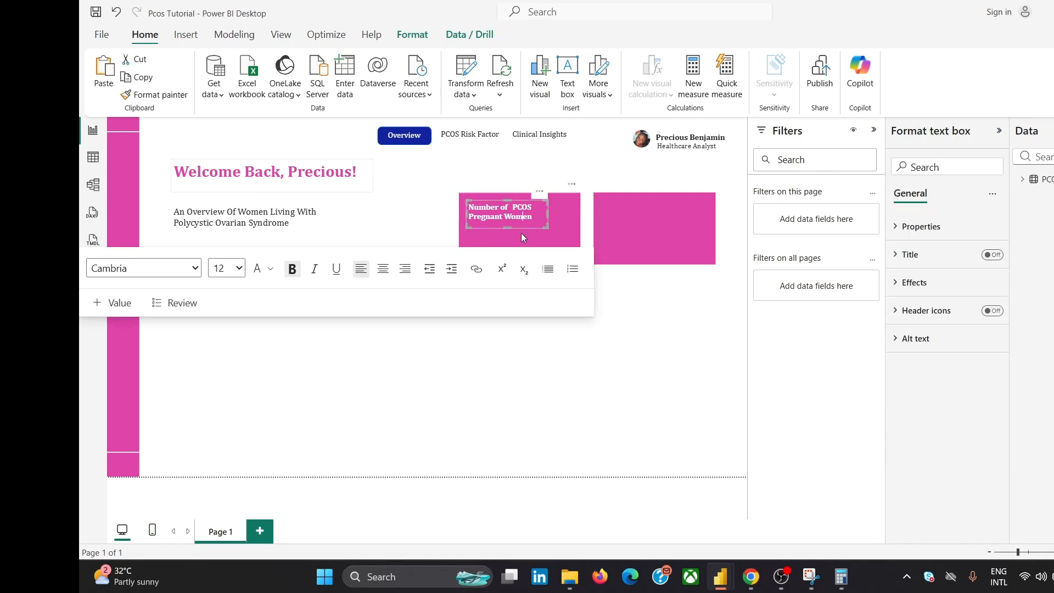
left_click(514, 417)
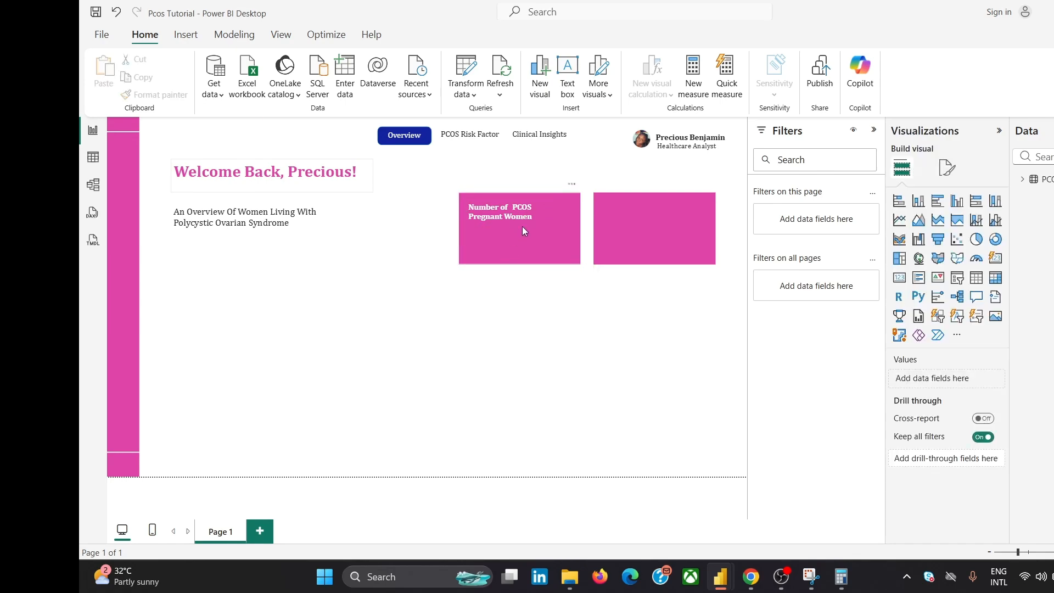
double_click(527, 225)
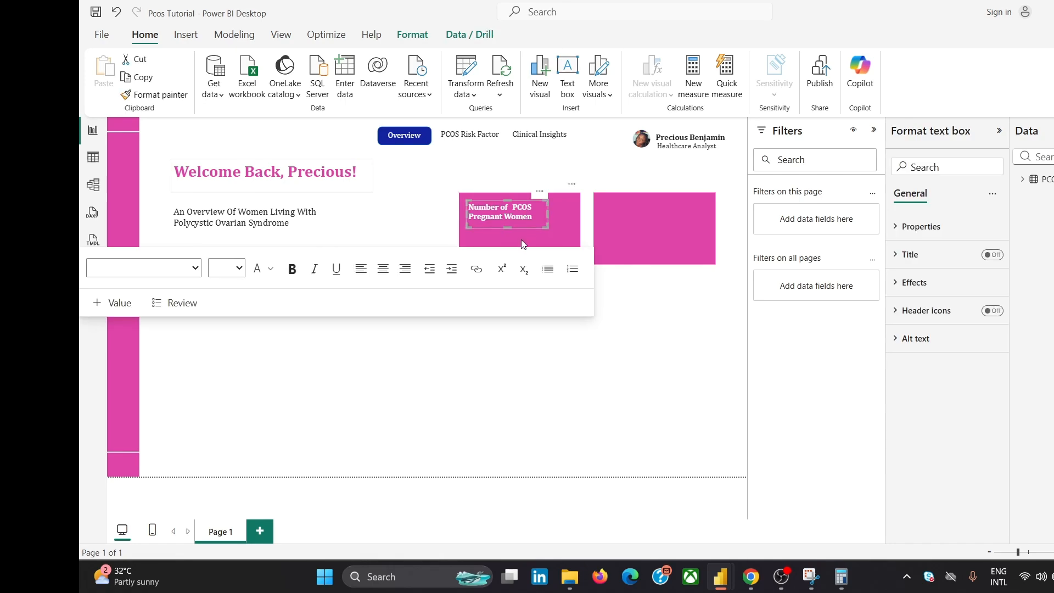
key("ctrl+c")
key("ctrl+v")
left_click_drag(549, 203, 680, 194)
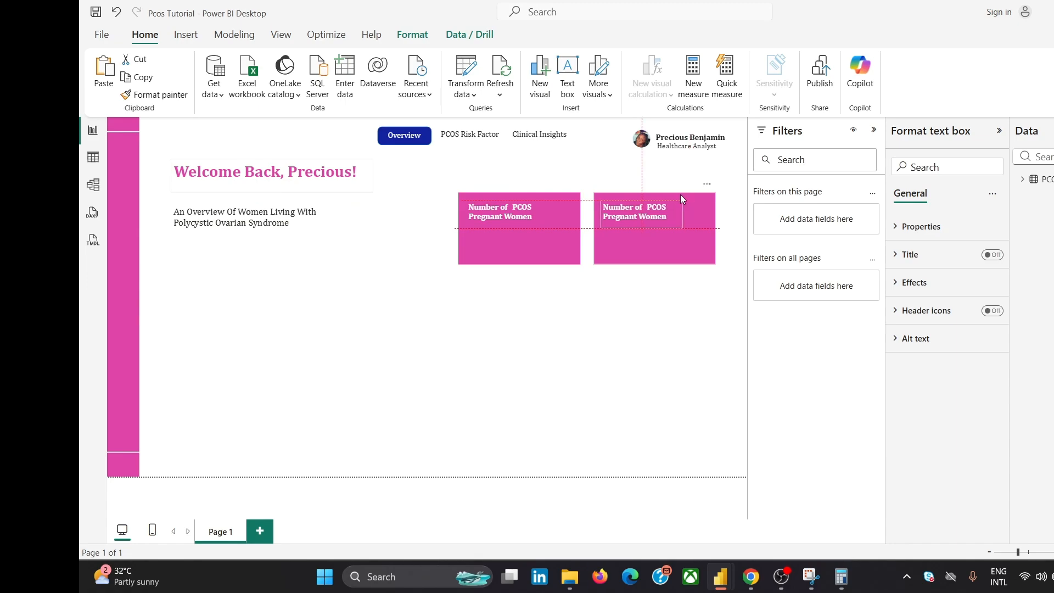
left_click(680, 195)
- Change the second card's label to "Number of PCOS Women Exercising Regularly" and make its text box tall enough for three lines
mouse_move(751, 576)
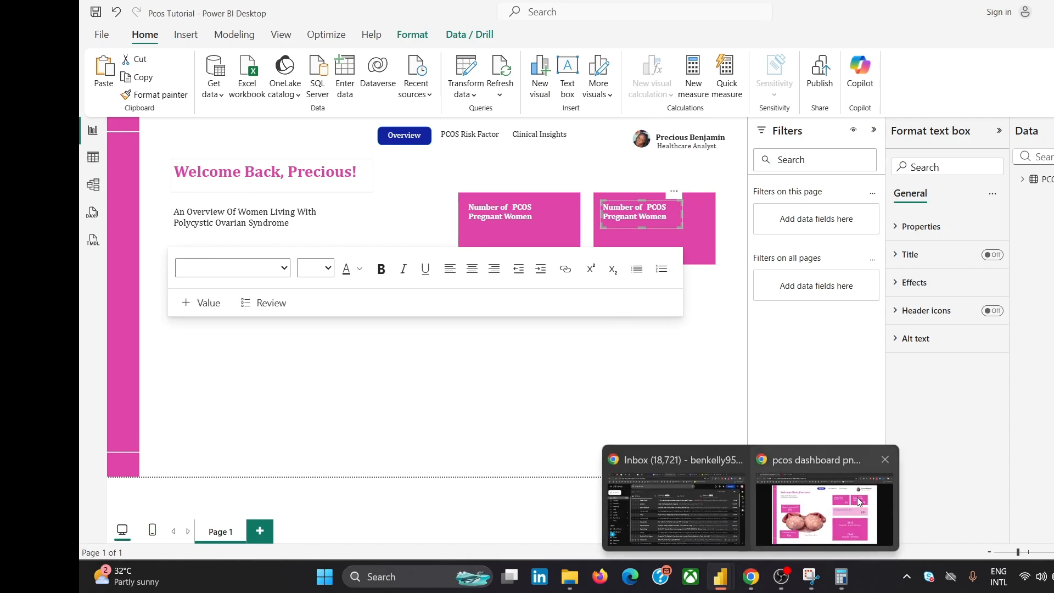
left_click(856, 496)
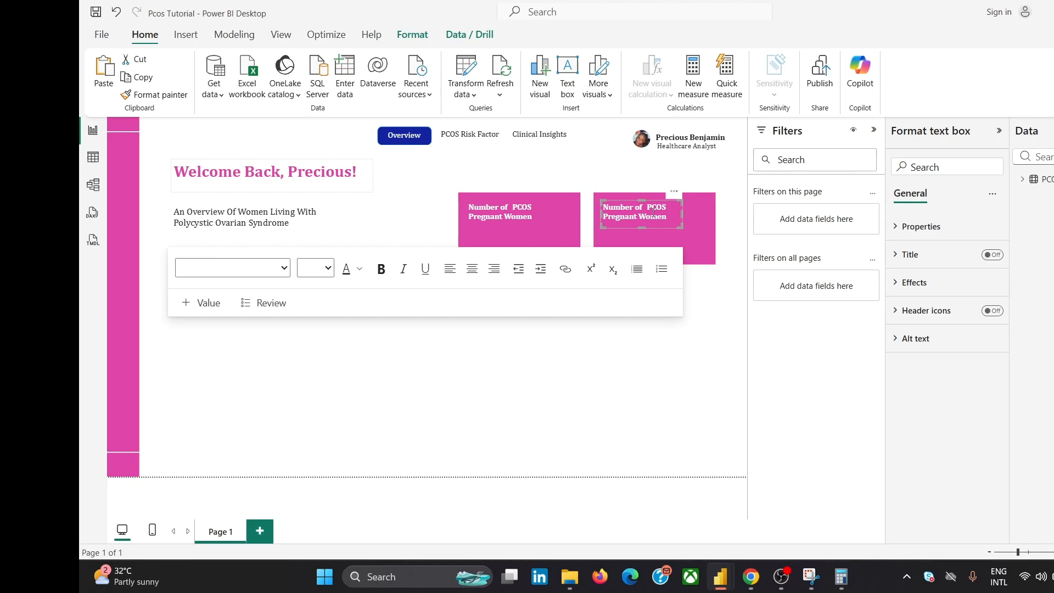
left_click(651, 216)
key("ctrl+a")
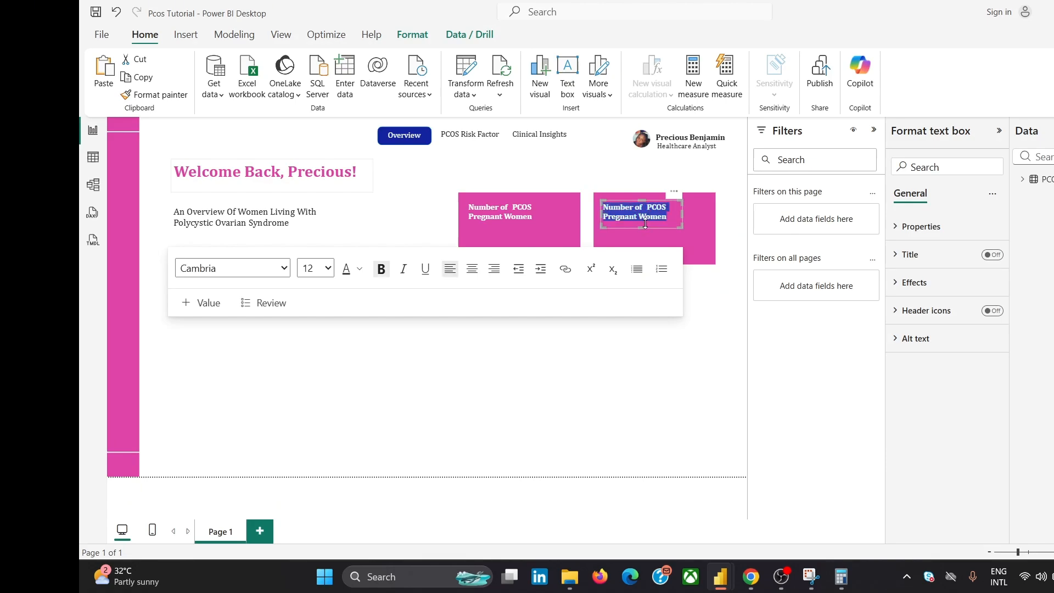
type("Numbe")
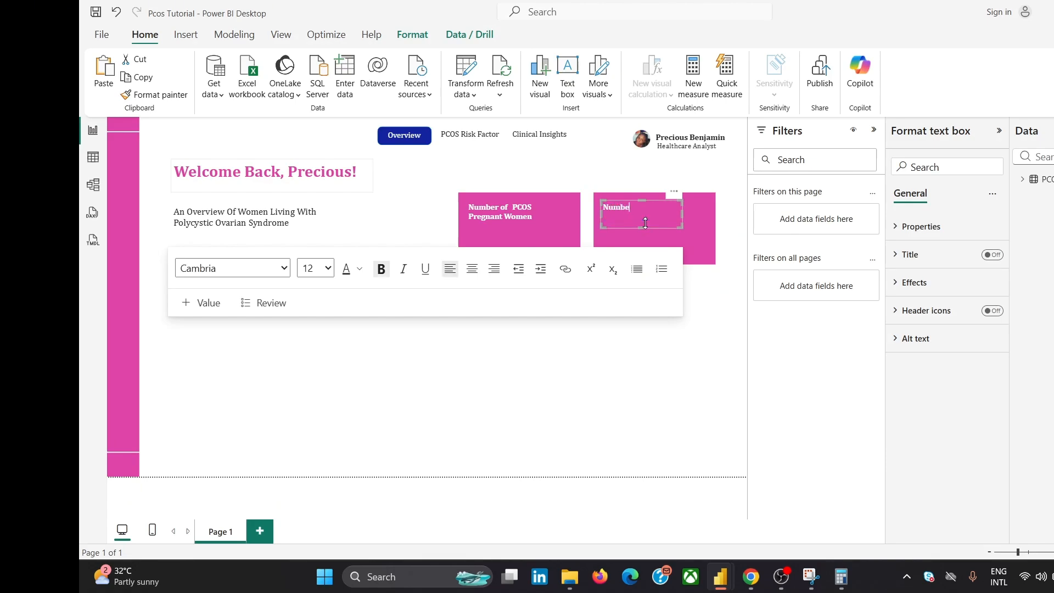
type("r of PCOS Women Exercising Re")
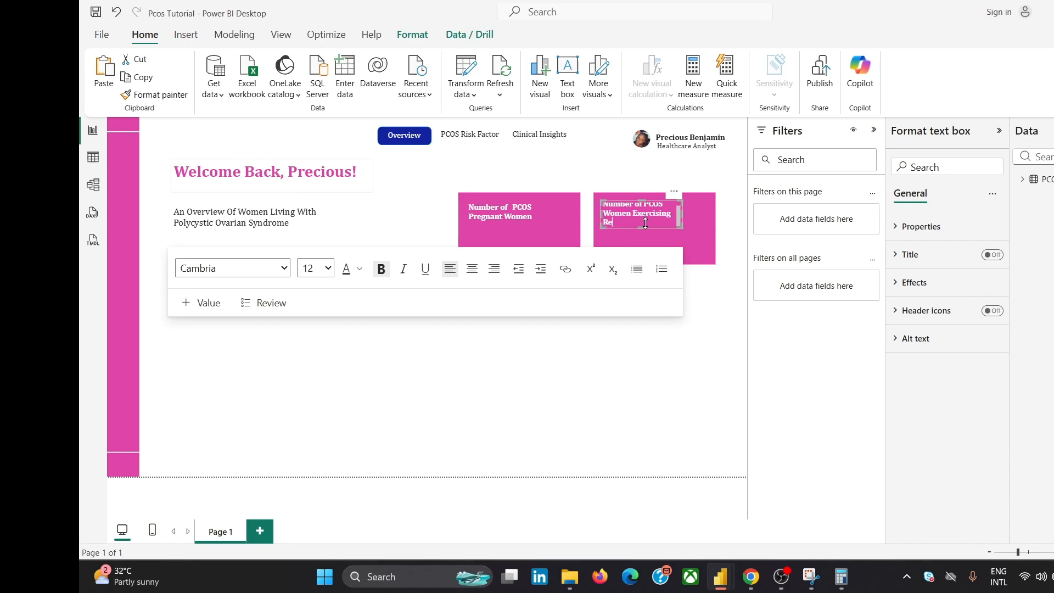
type("gularly")
left_click_drag(640, 227, 645, 233)
left_click(577, 383)
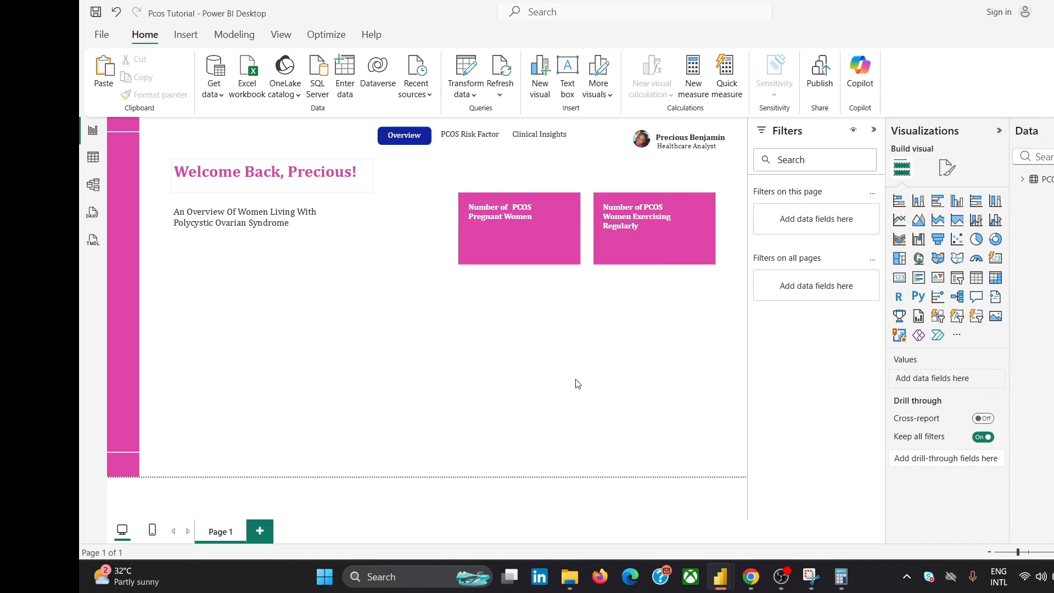
- Check the layout of the metric cards in the reference dashboard image open in Chrome, and return to Power BI
mouse_move(750, 575)
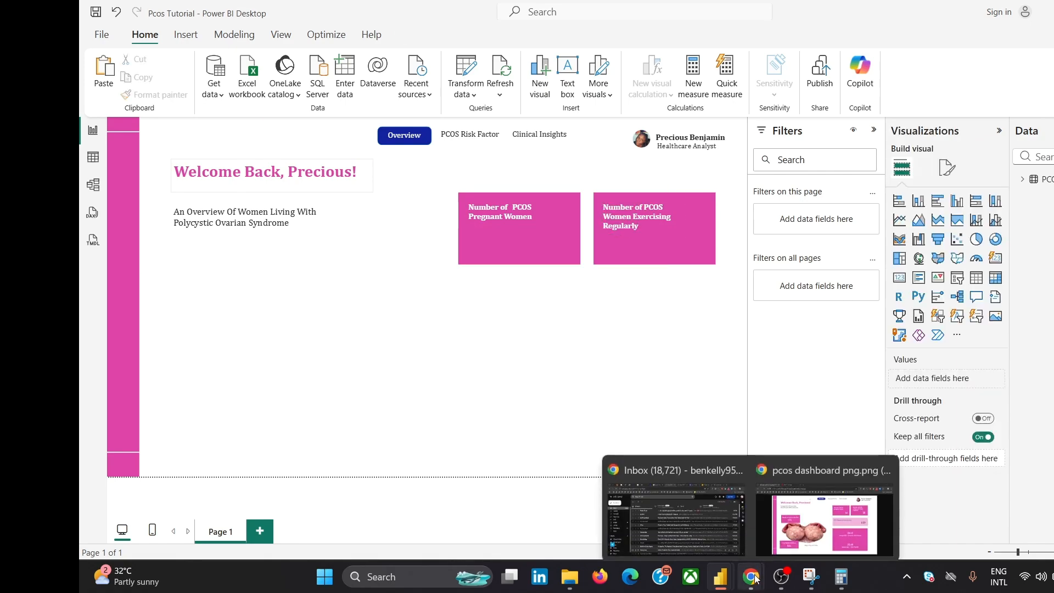
mouse_move(841, 509)
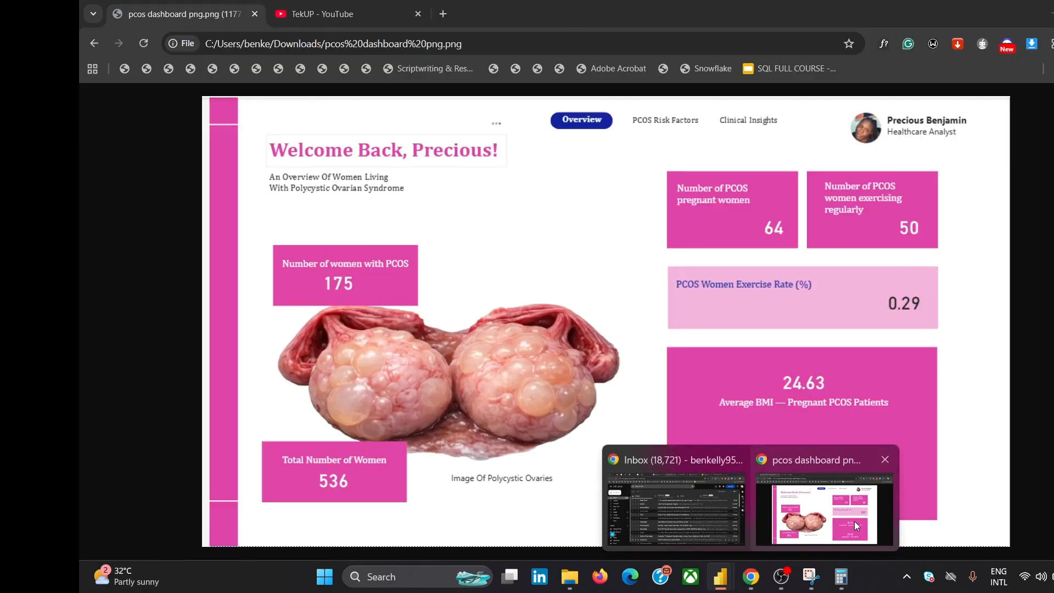
left_click(852, 516)
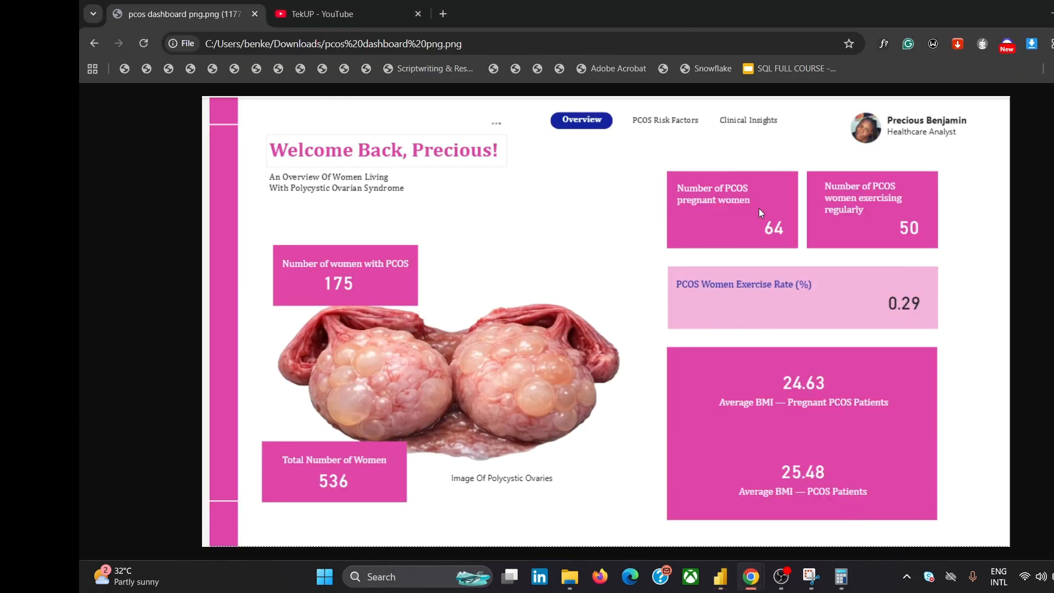
key("alt+Tab")
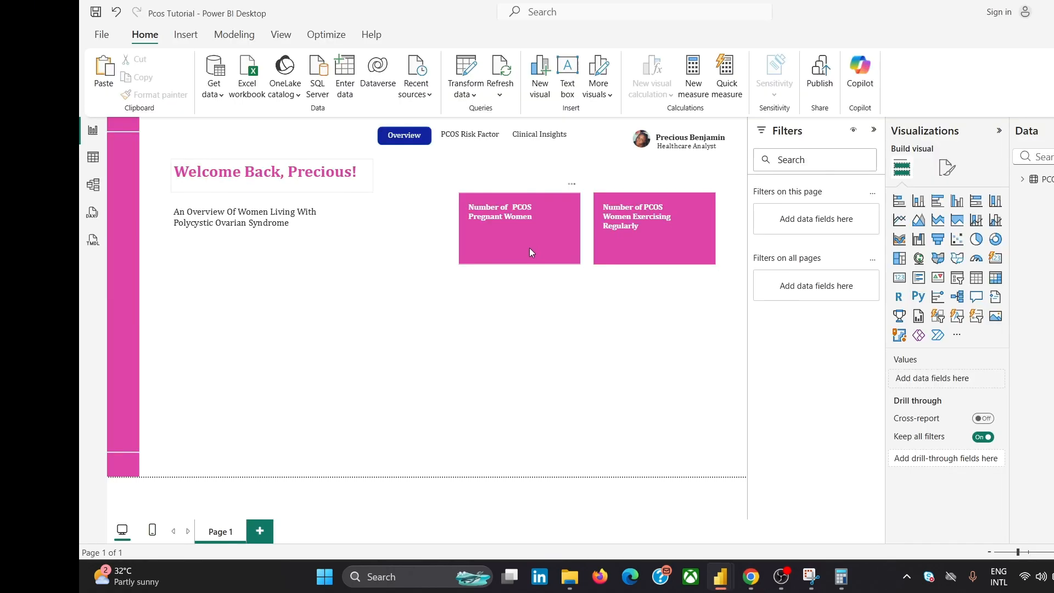
left_click(529, 248)
key("Delete")
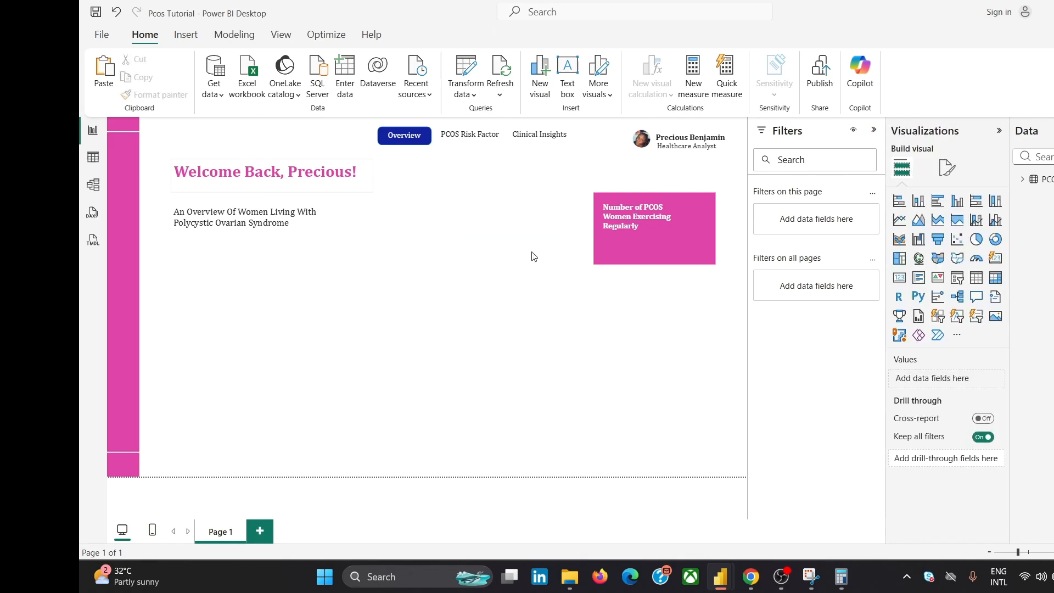
key("ctrl+z")
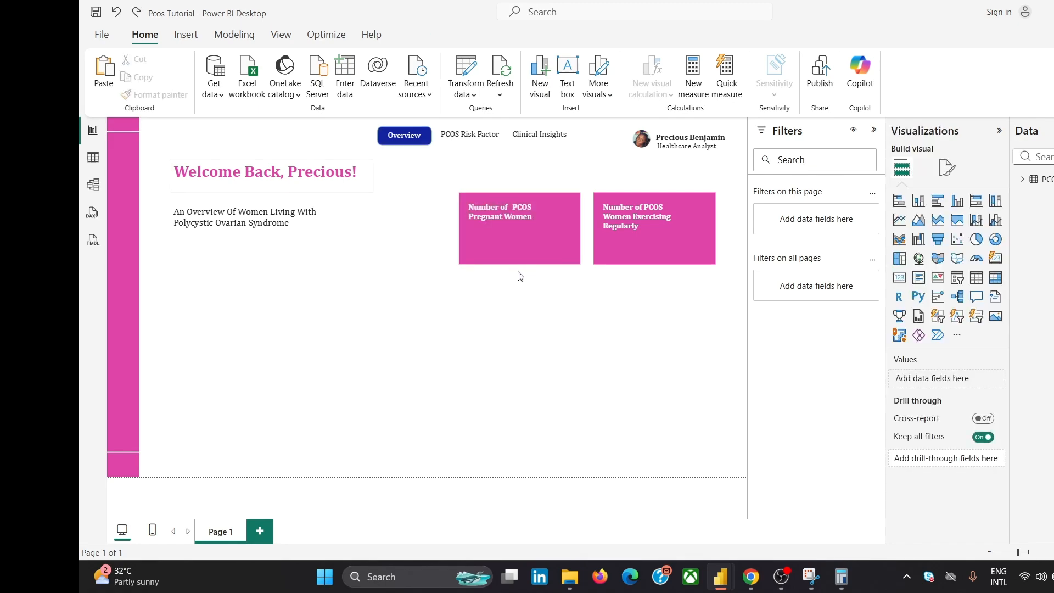
- Duplicate the first pink card, place the copy below it, and widen it to span both upper cards
key("ctrl+z")
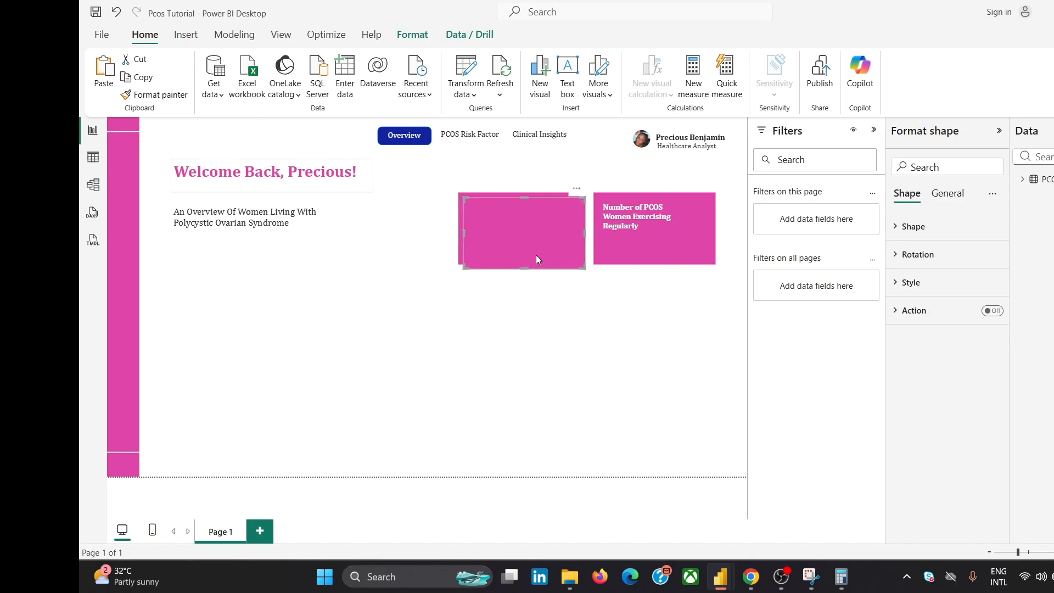
left_click_drag(536, 254, 530, 342)
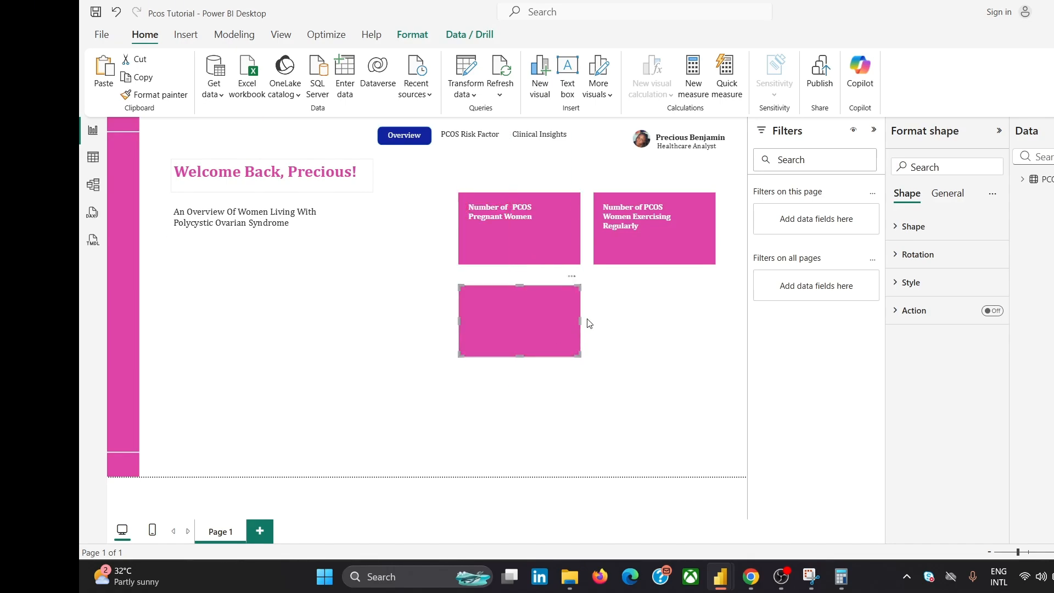
left_click_drag(582, 322, 716, 313)
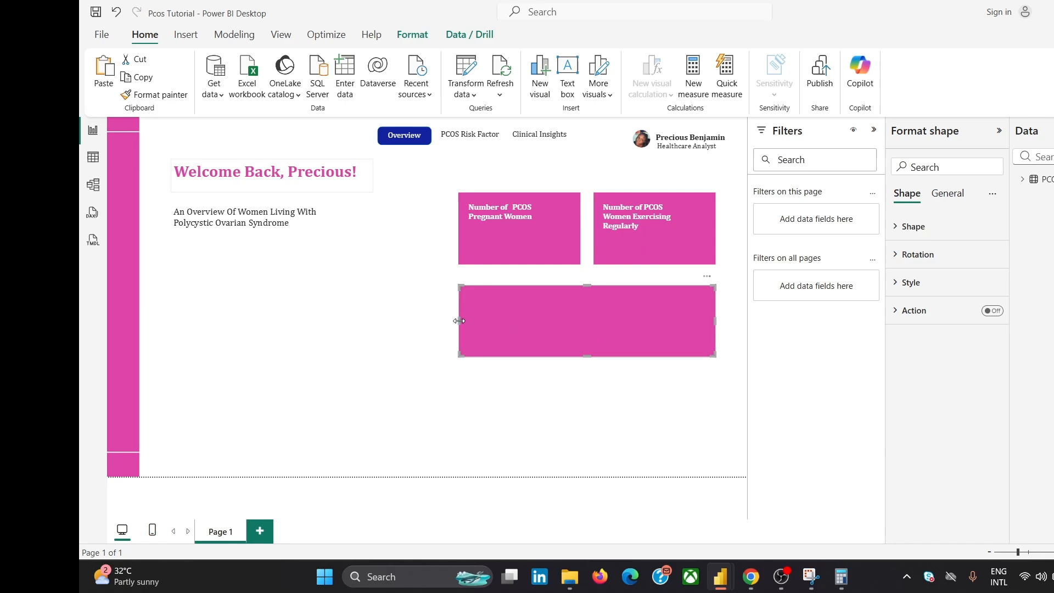
left_click(540, 422)
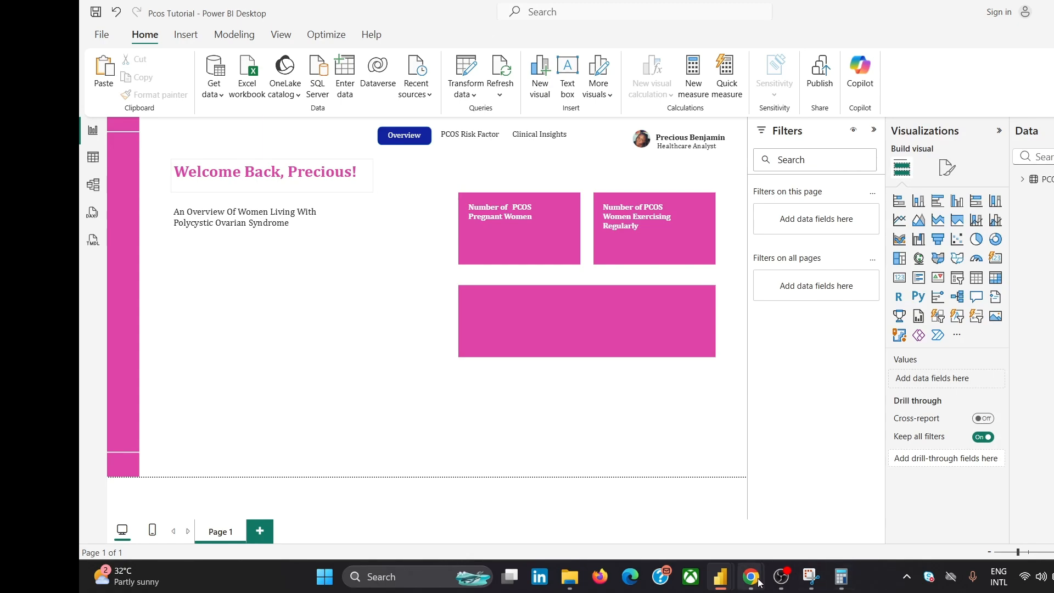
- Change the wide lower card's fill to the light pink theme color #f3b4dc, as in the reference image
mouse_move(753, 579)
mouse_move(848, 504)
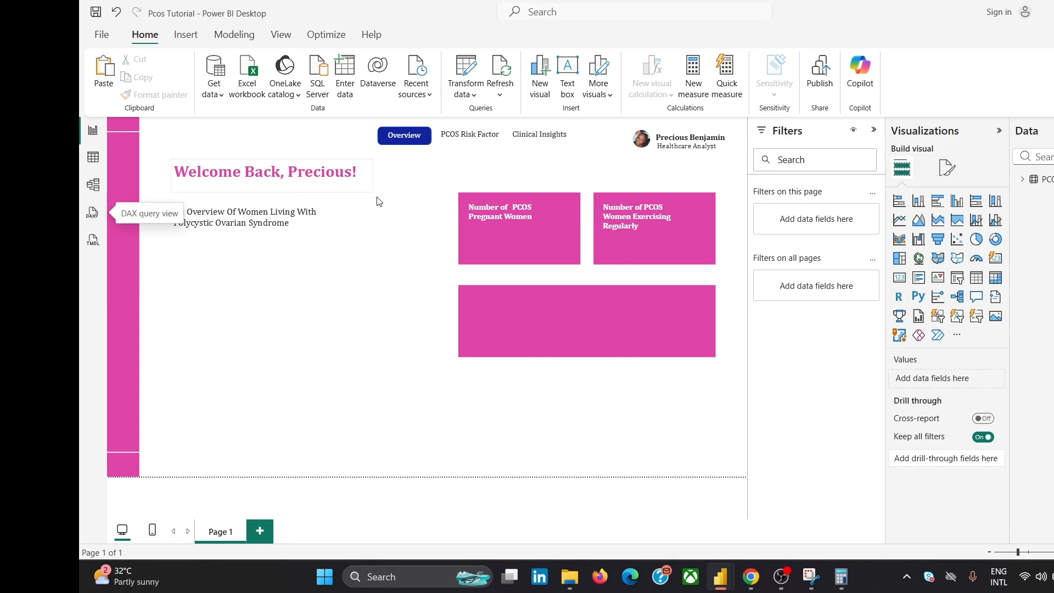
left_click(530, 249)
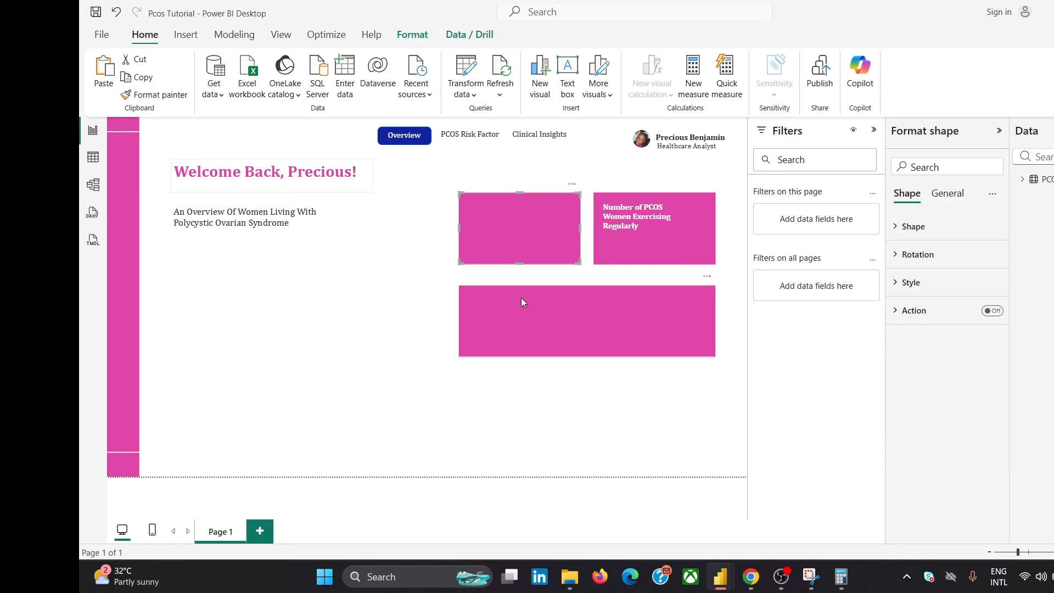
left_click(519, 323)
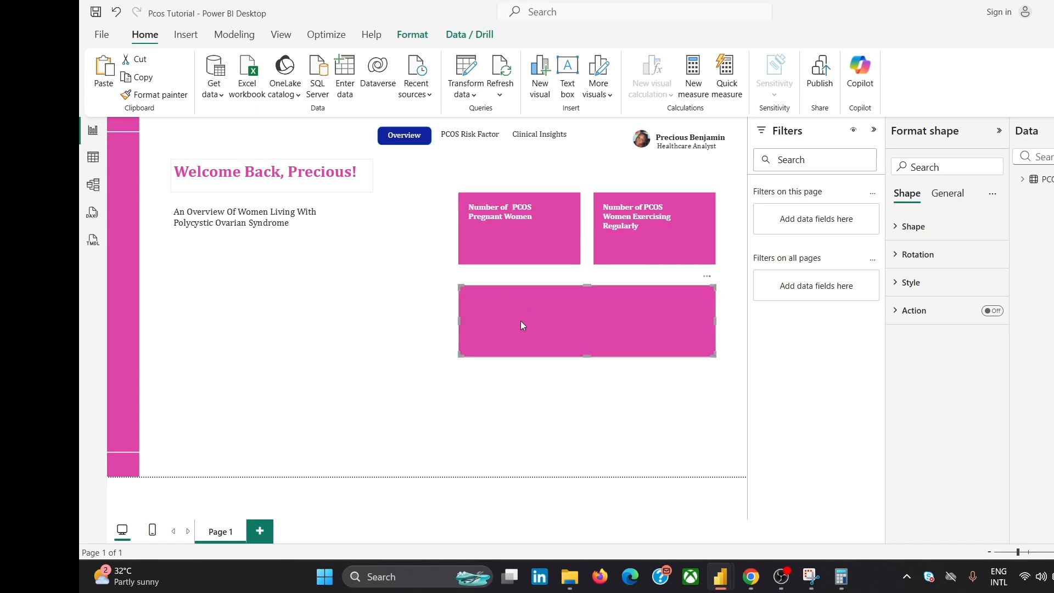
left_click(911, 282)
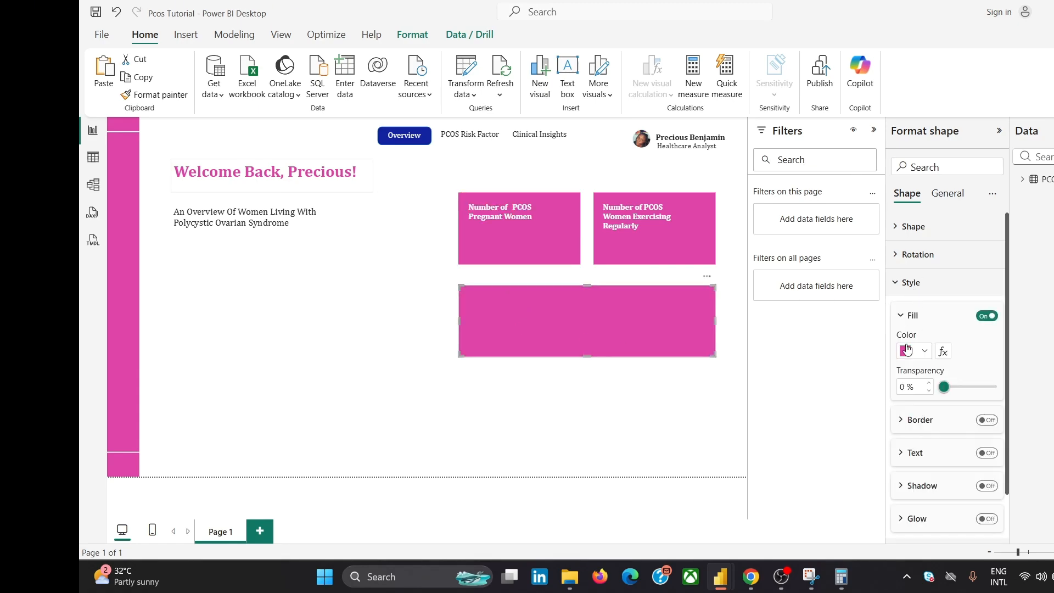
left_click(907, 350)
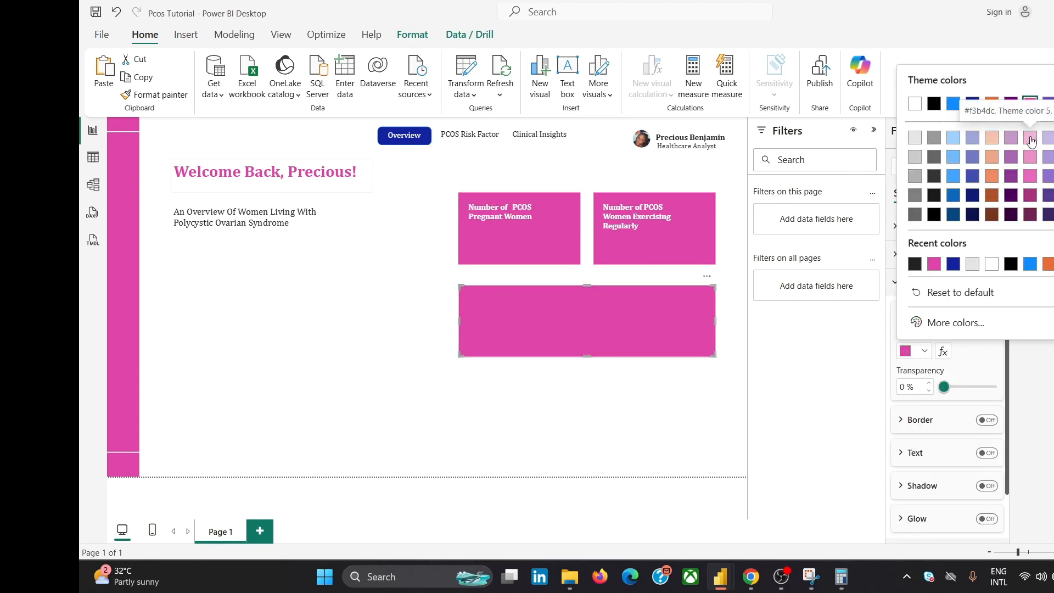
left_click(1030, 137)
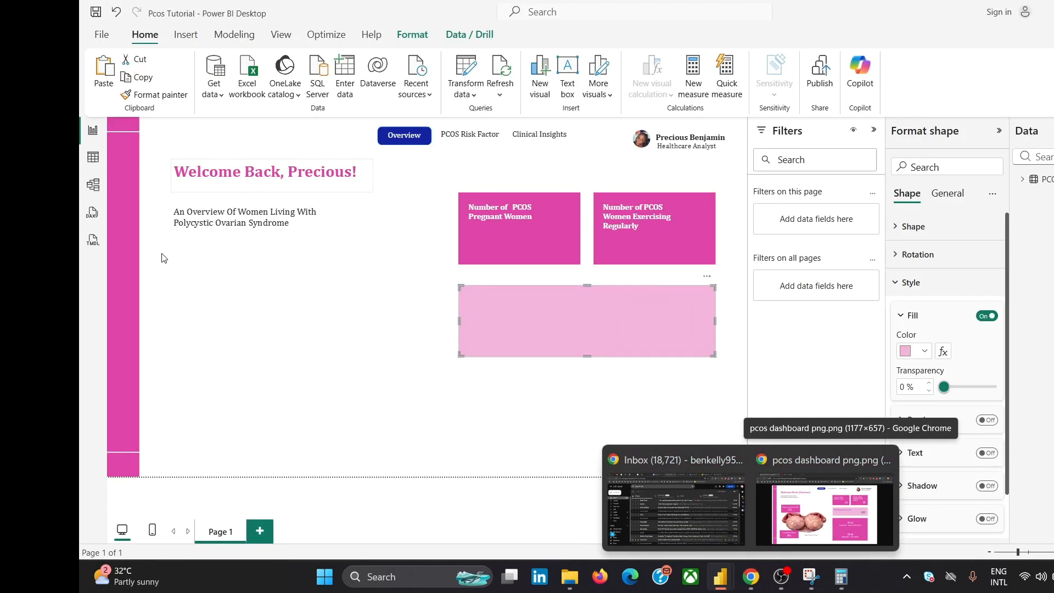
left_click(400, 355)
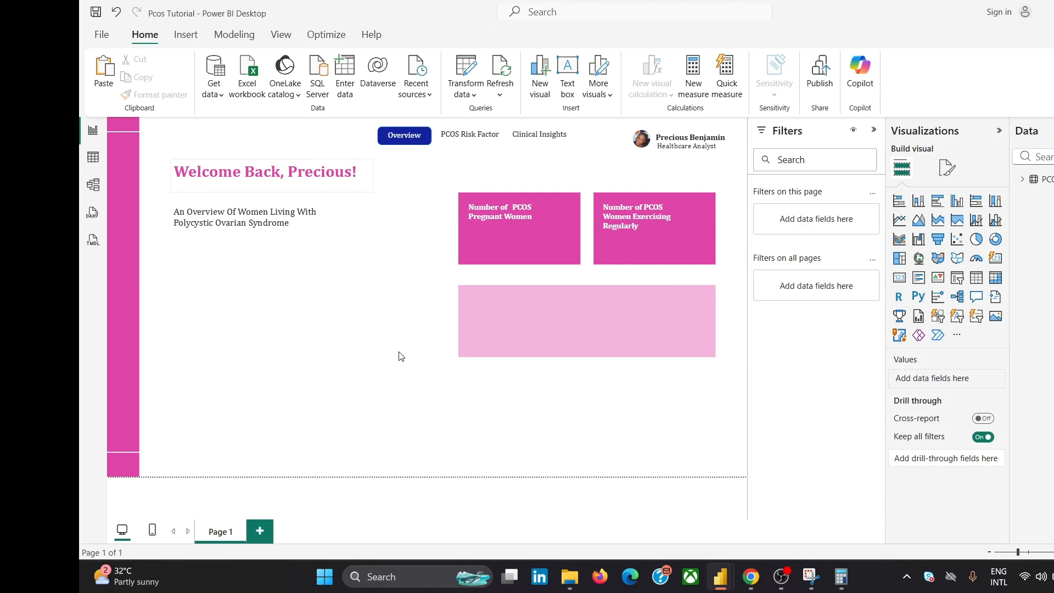
- Group the "Number of PCOS Pregnant Women" label with the first pink card behind it
left_click(516, 218)
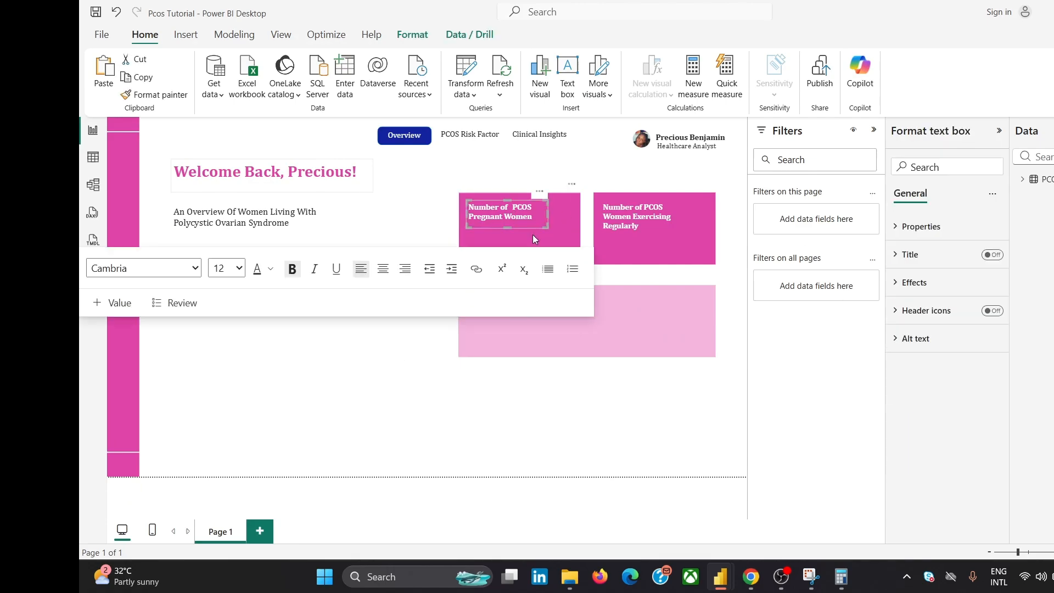
left_click(544, 233, "ctrl")
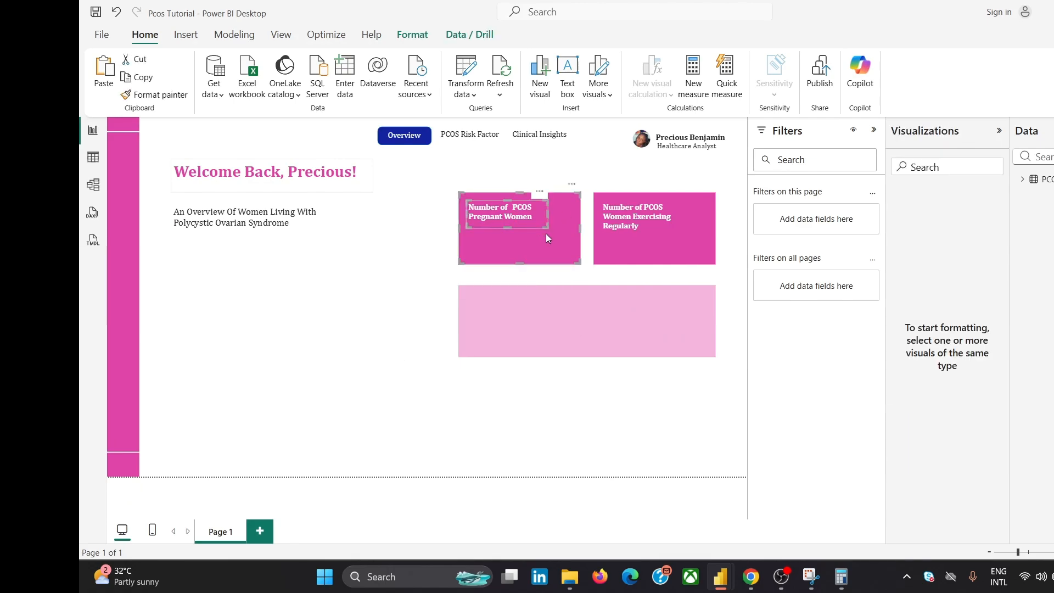
right_click(545, 233)
mouse_move(602, 239)
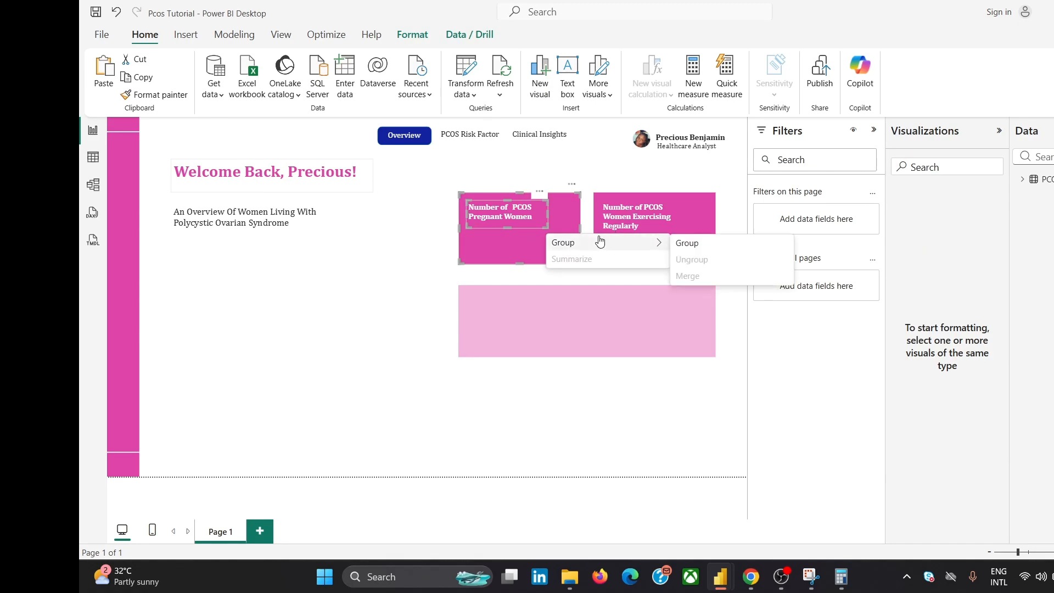
left_click(716, 243)
- Group the "Number of PCOS Women Exercising Regularly" label with the second pink card behind it
left_click(635, 215)
left_click(675, 240, "ctrl")
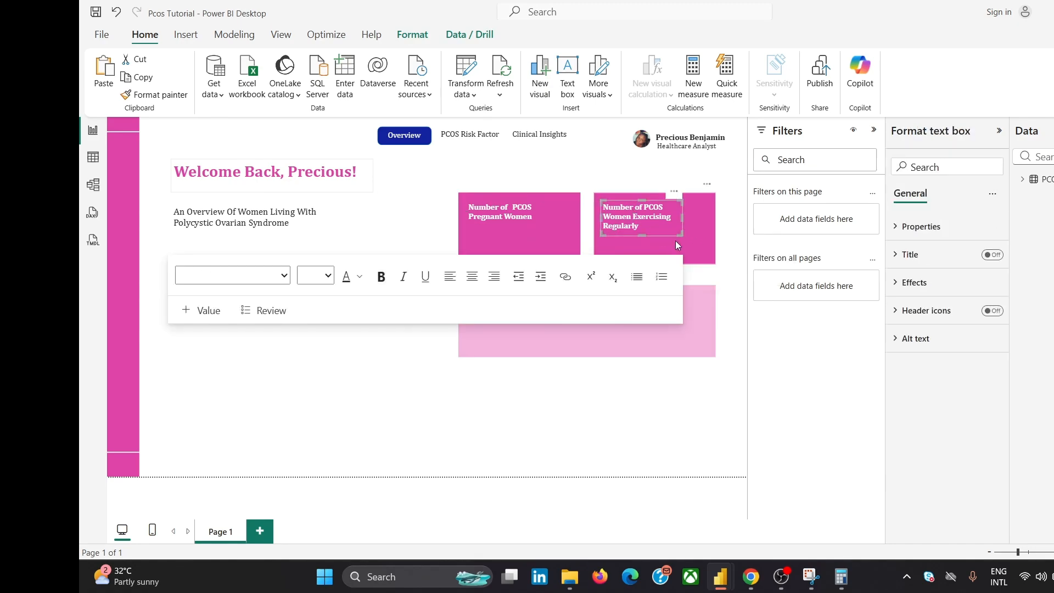
right_click(675, 240)
mouse_move(686, 248)
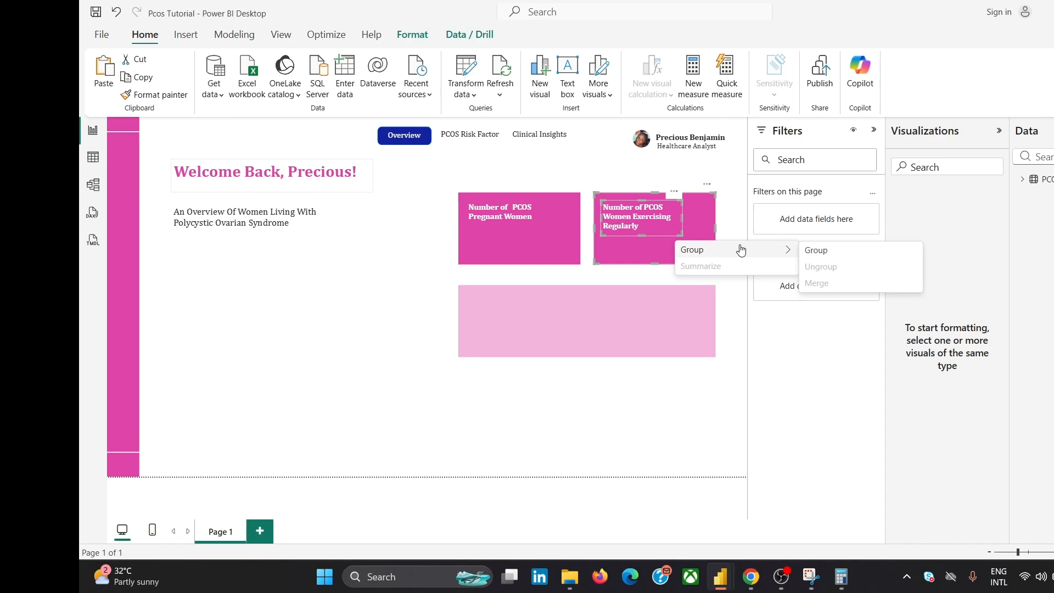
left_click(824, 254)
- Group the two labelled pink metric cards together as one unit
left_click(506, 258, "ctrl")
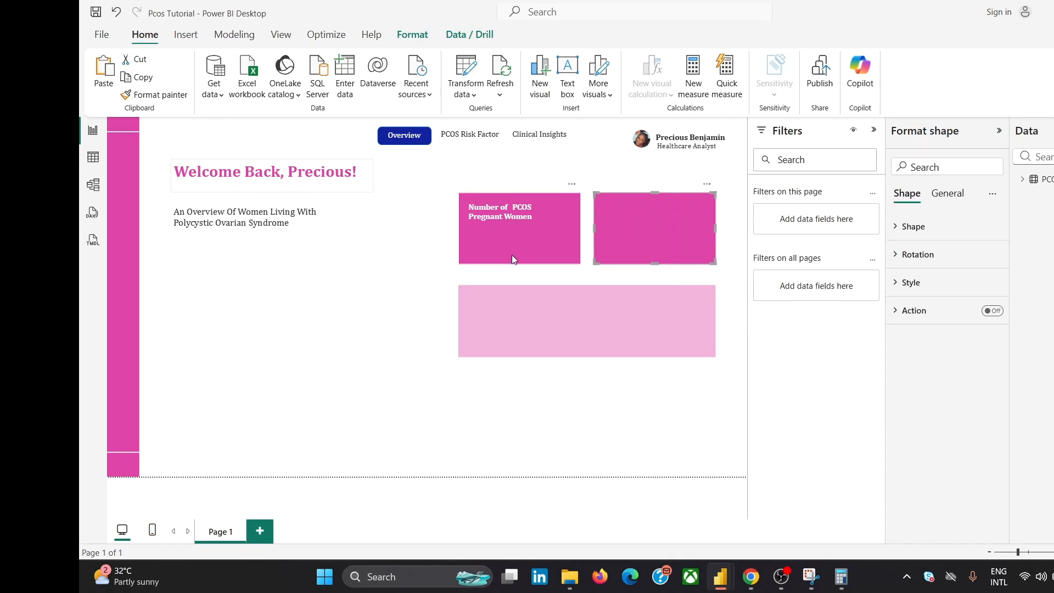
left_click(344, 254)
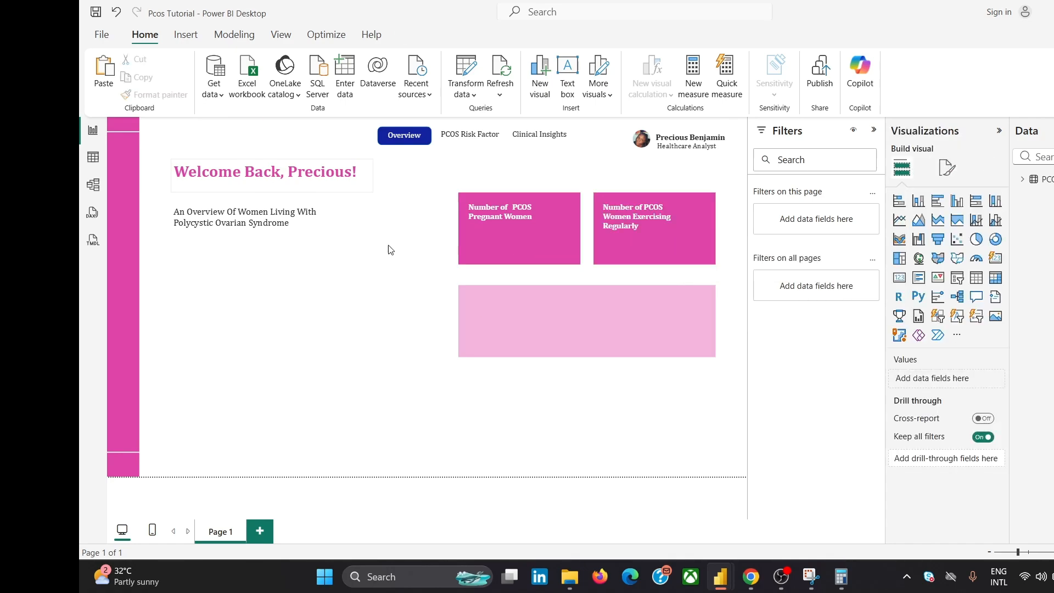
left_click(635, 248, "ctrl")
right_click(635, 249)
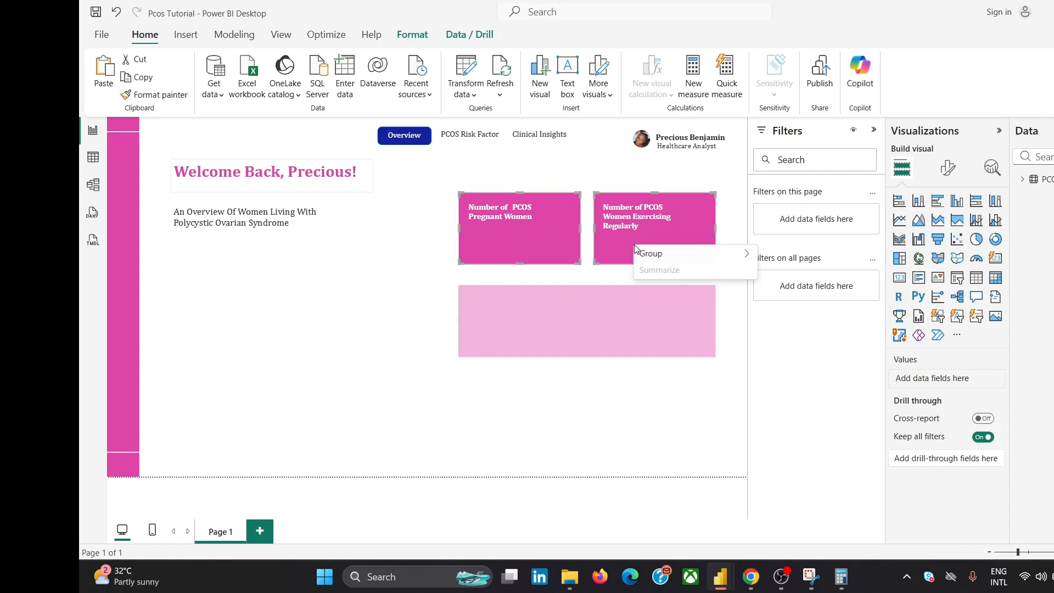
mouse_move(652, 254)
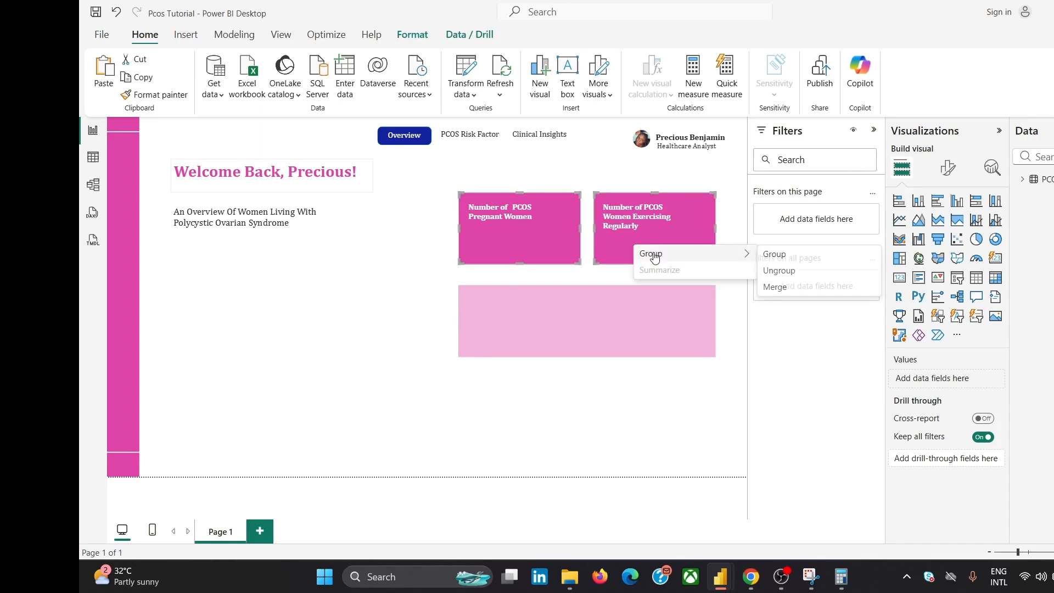
left_click(791, 260)
left_click(532, 443)
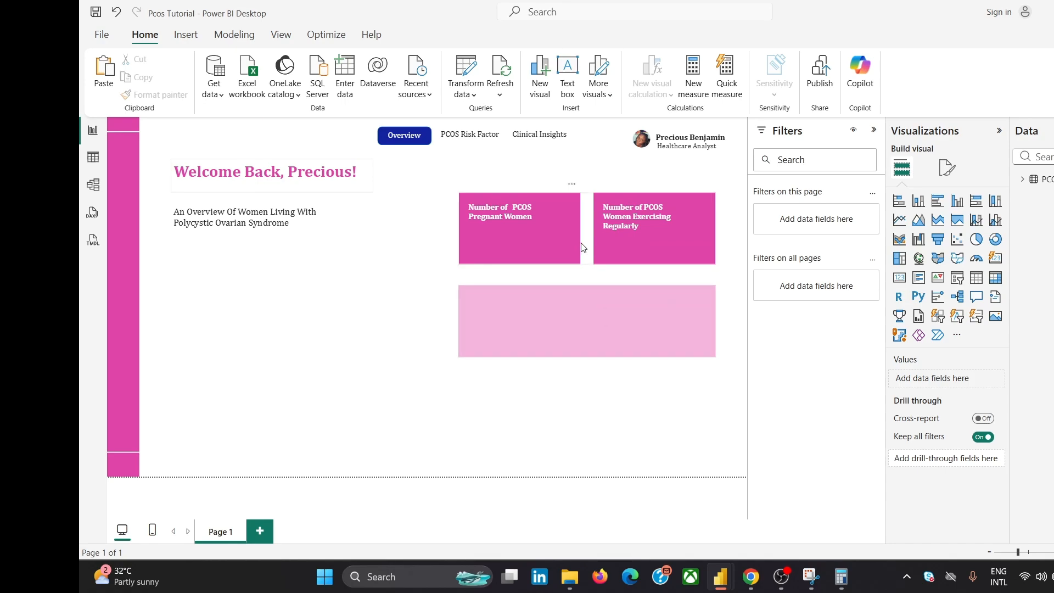
- Move the grouped pink cards up level with the welcome heading, and bring the wide light pink card up close beneath them
left_click_drag(583, 252, 583, 229)
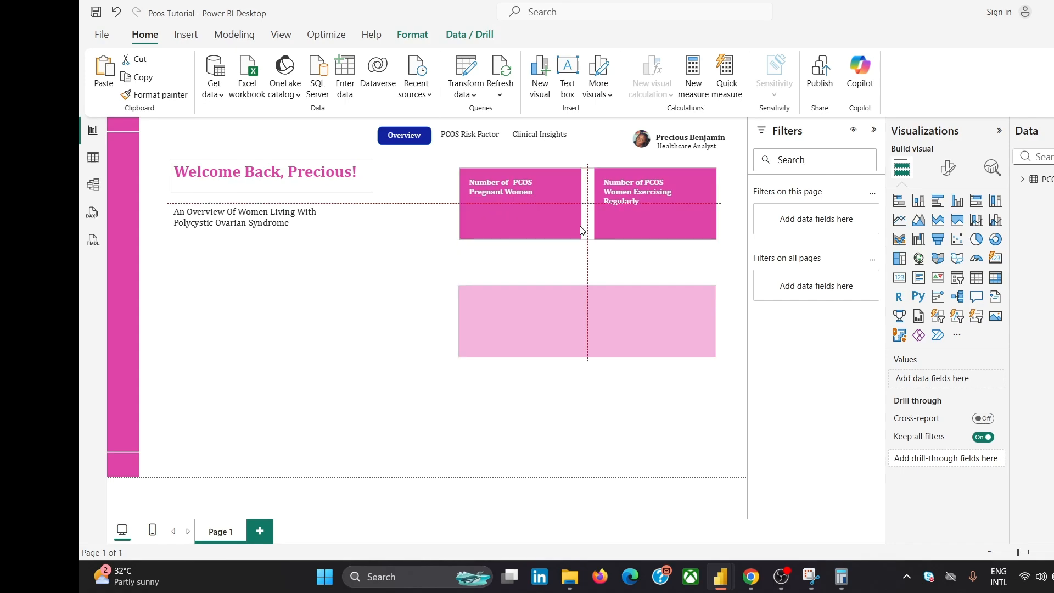
left_click(618, 335)
left_click_drag(619, 336, 618, 307)
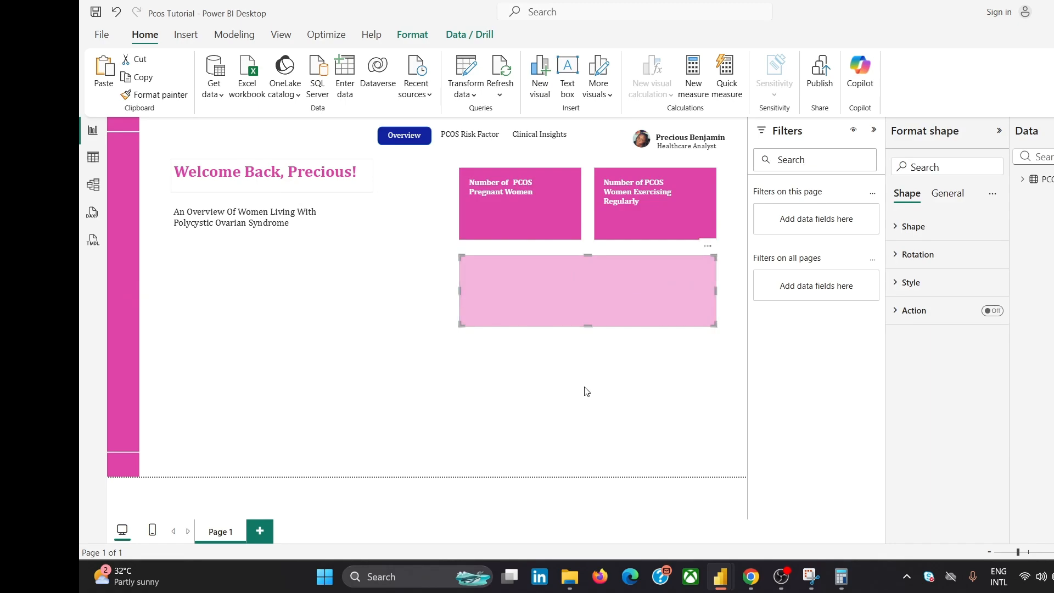
left_click(569, 489)
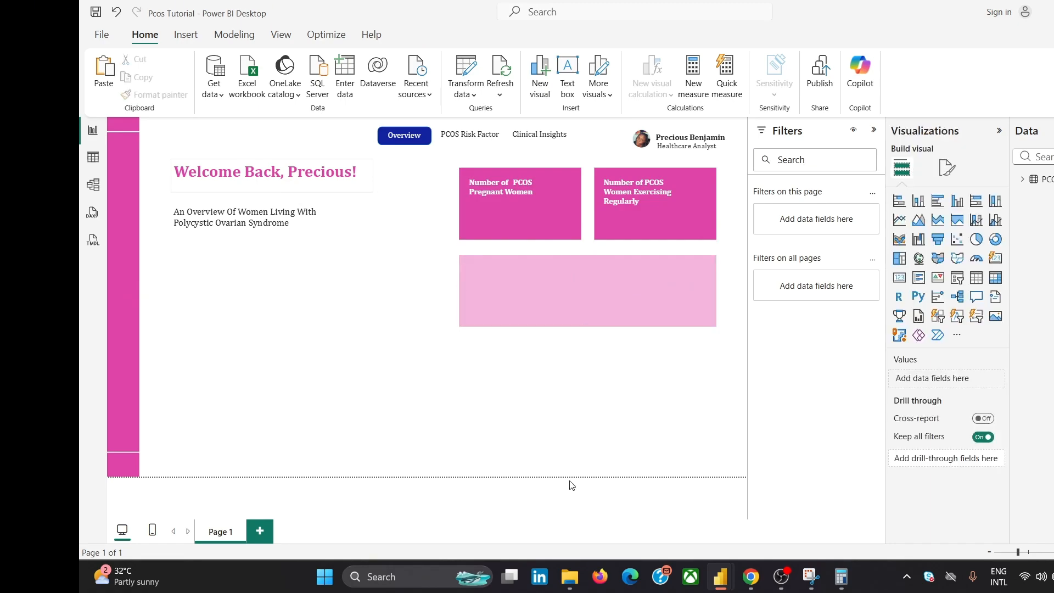
- Select the wide light pink card together with the pink card group and shift them slightly left
left_click(647, 211)
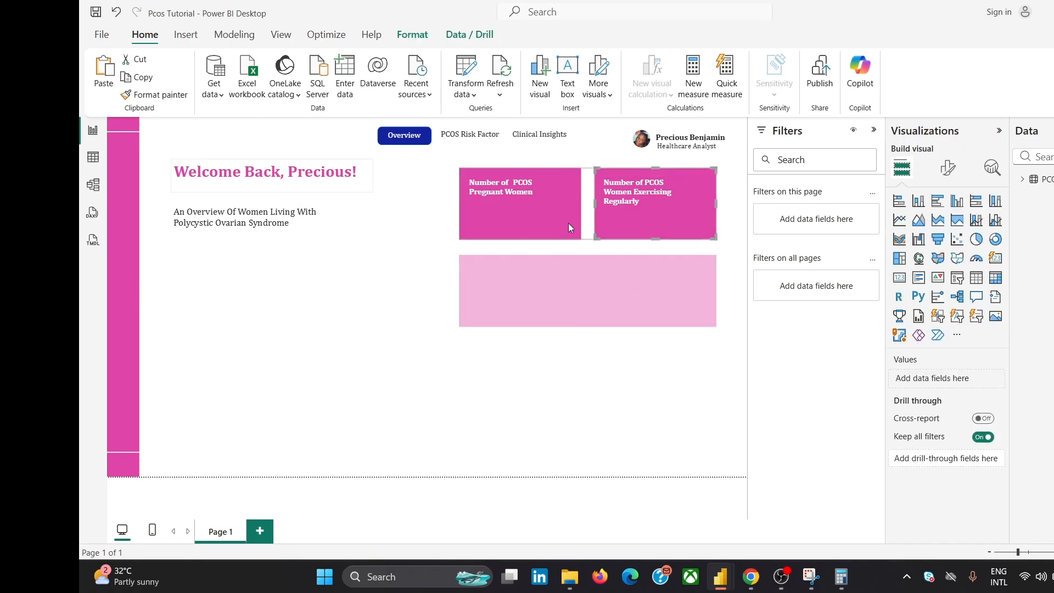
left_click(429, 219)
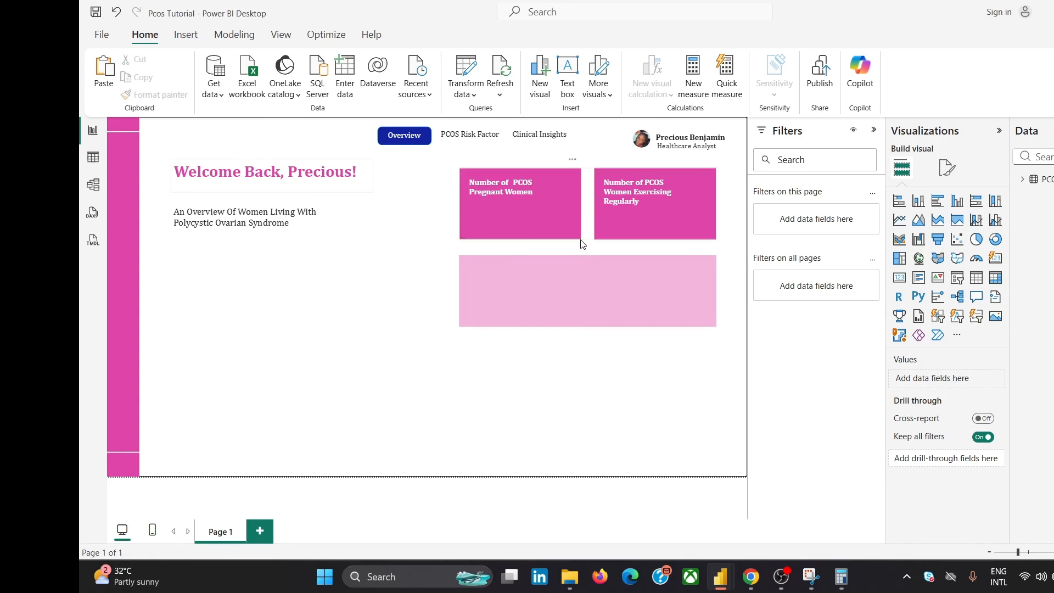
left_click(581, 257)
left_click(564, 224, "ctrl")
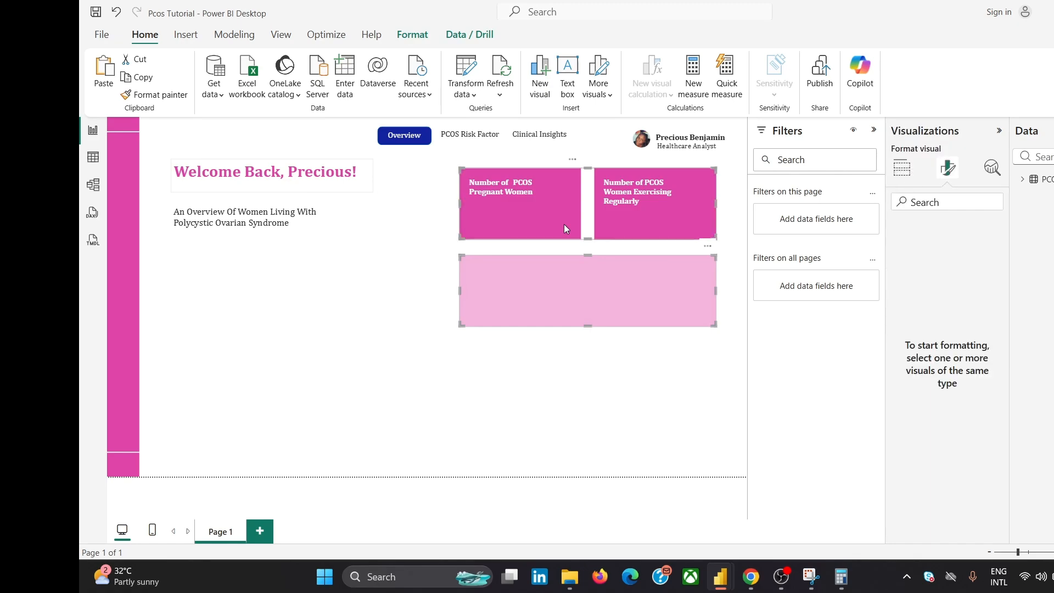
left_click_drag(564, 224, 551, 227)
left_click(548, 225)
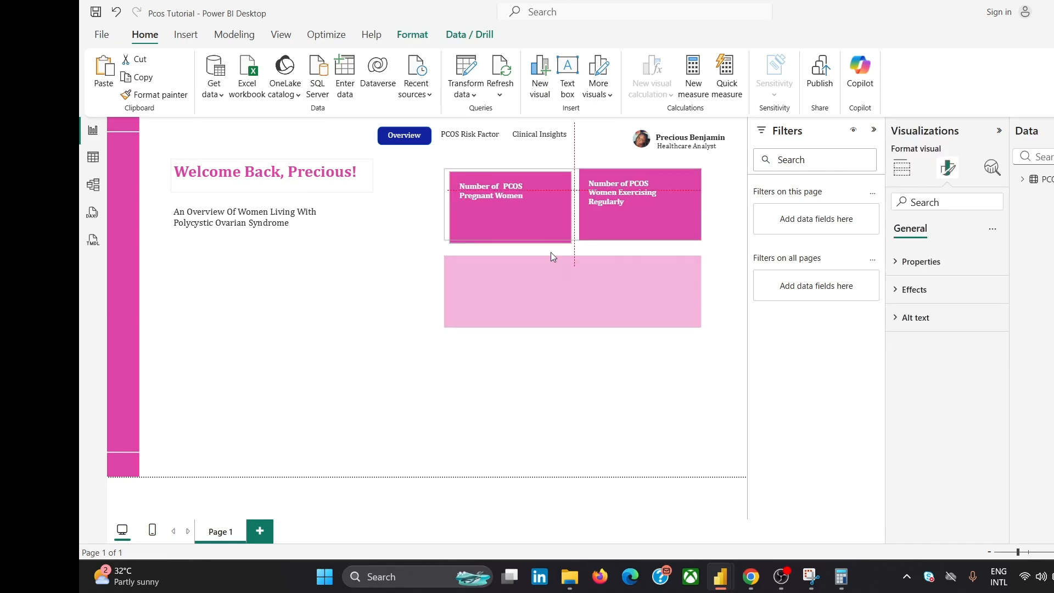
left_click(522, 349)
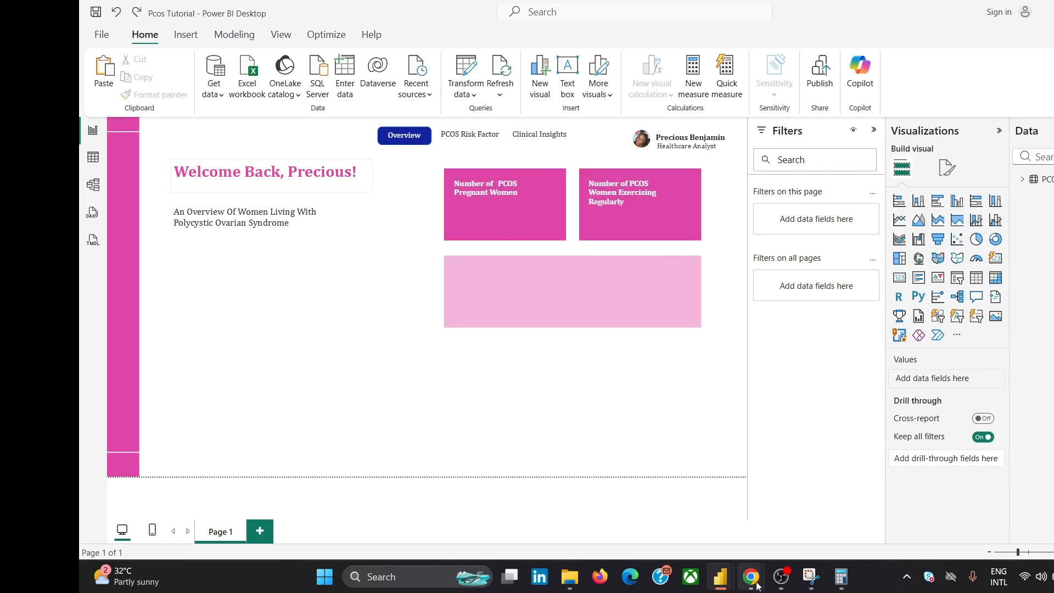
- Check the wide light pink card's label in the reference dashboard image in Chrome, and return to Power BI
mouse_move(756, 585)
mouse_move(847, 505)
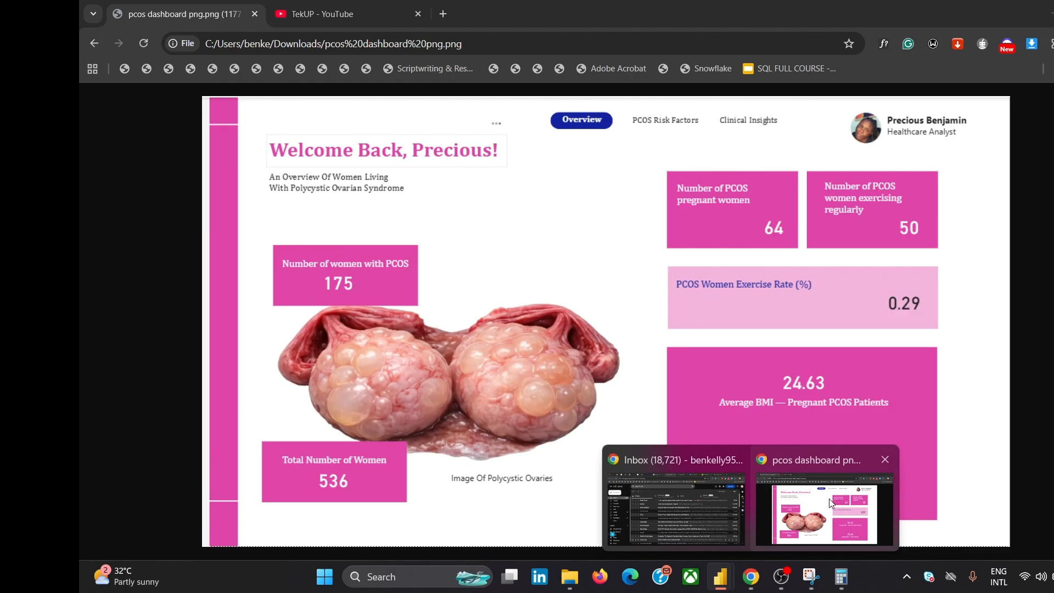
left_click(831, 499)
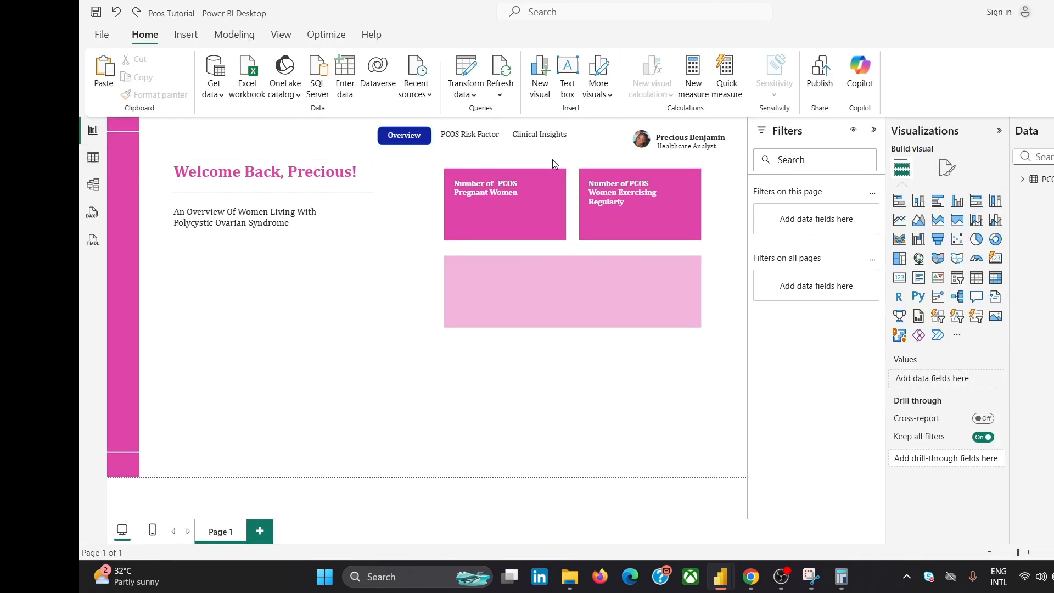
left_click(507, 204)
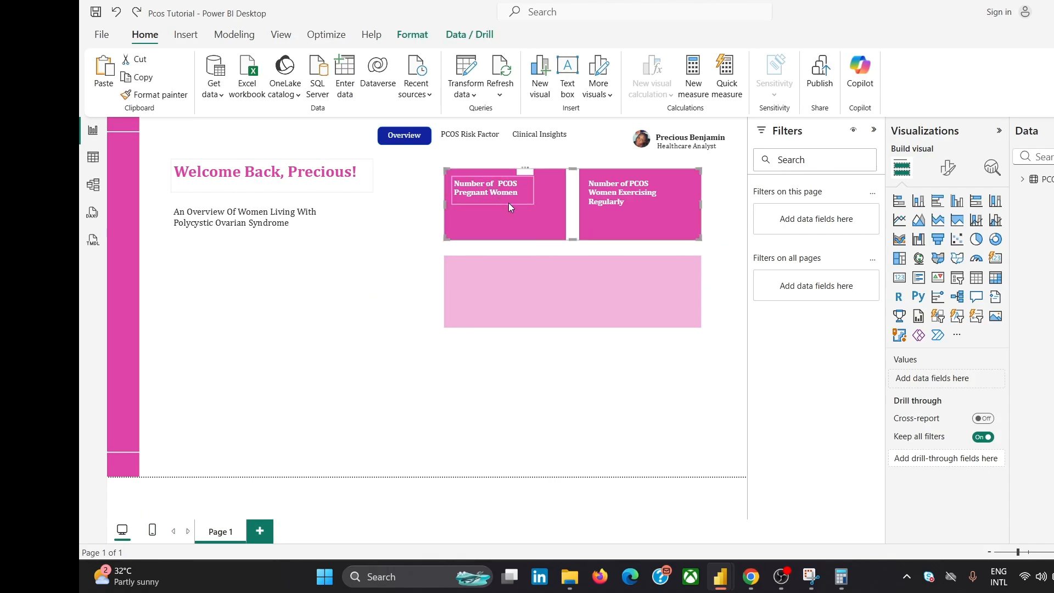
key("ctrl+v")
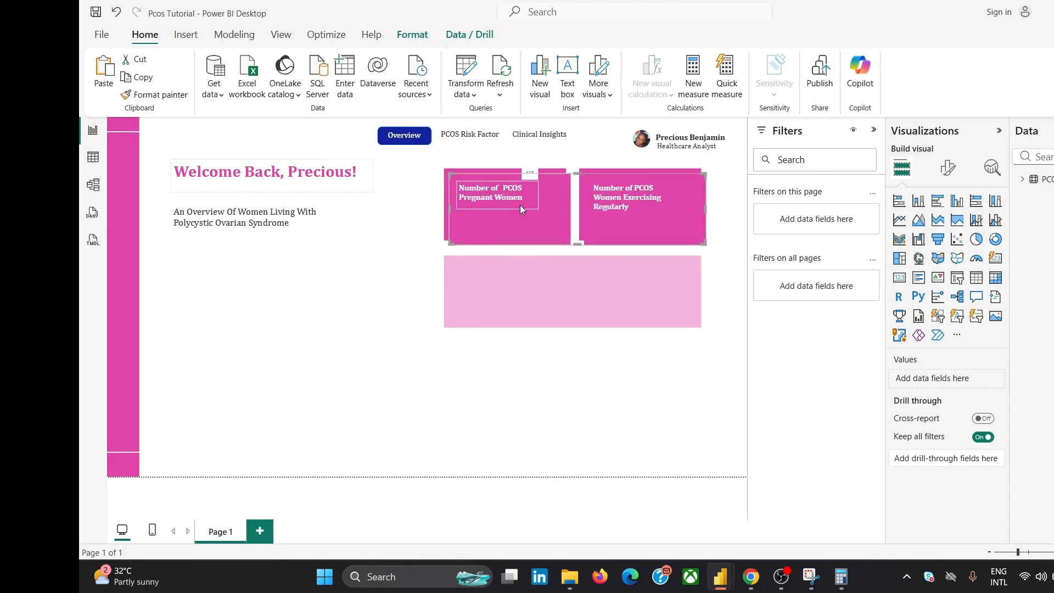
left_click(417, 317)
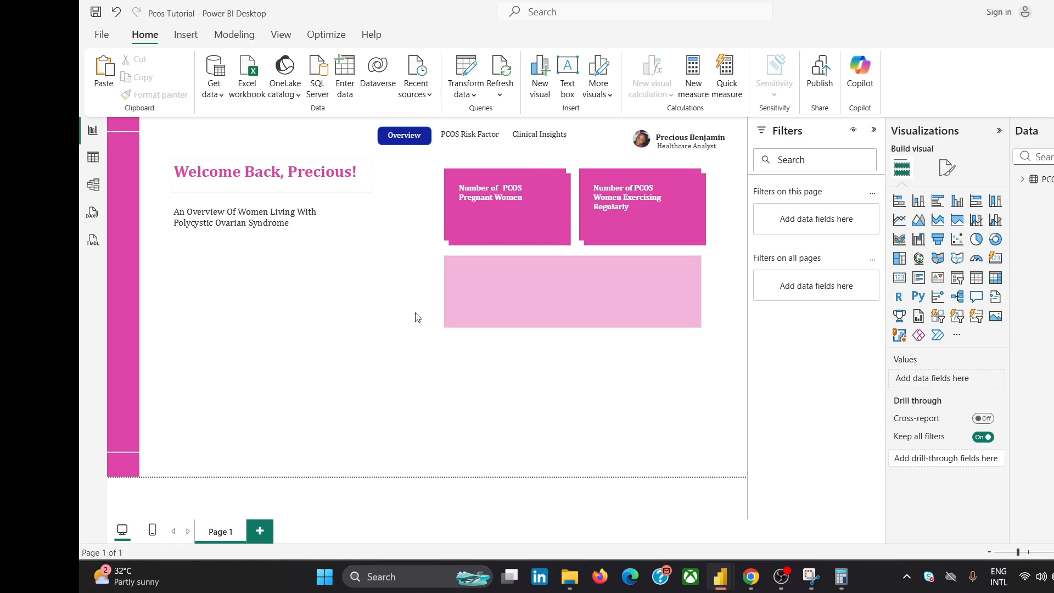
- Duplicate the "An Overview Of Women Living With Polycystic Ovarian Syndrome" text box and place the copy on the wide light pink card
left_click(286, 234)
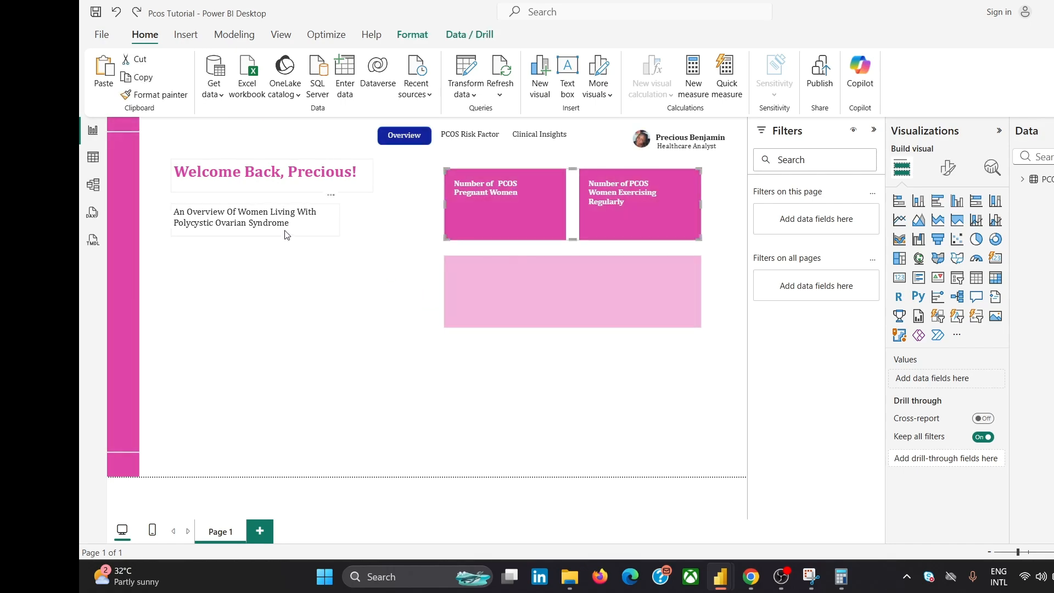
left_click(288, 234)
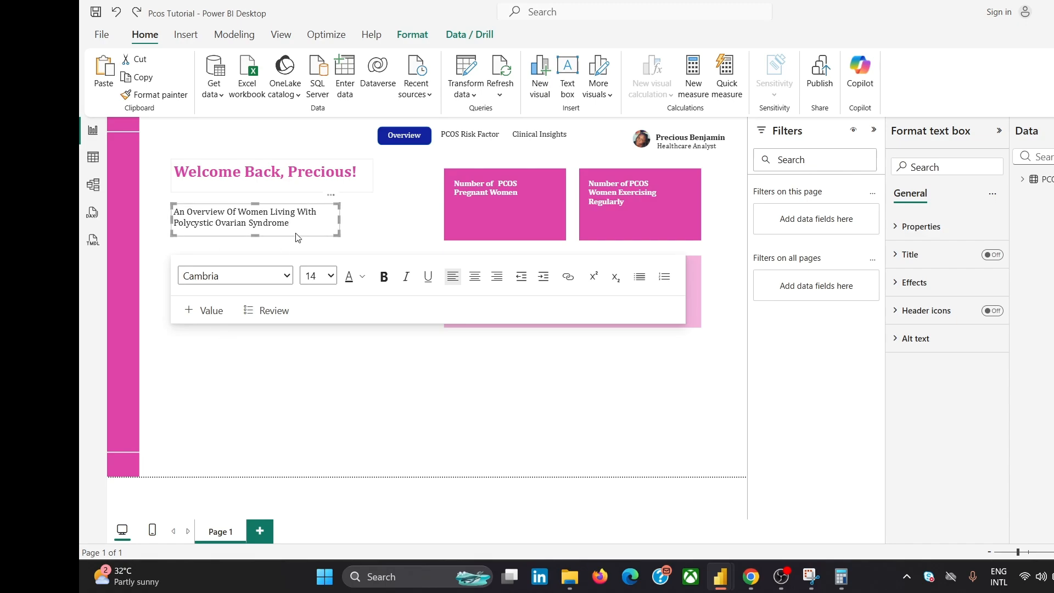
left_click(380, 214)
left_click(254, 235)
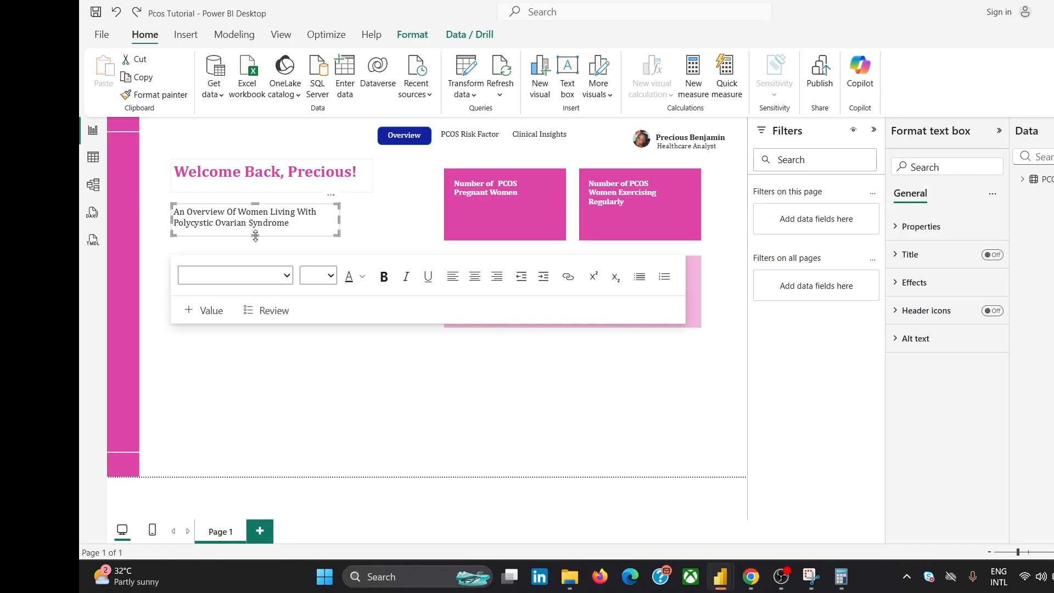
left_click_drag(254, 235, 554, 295)
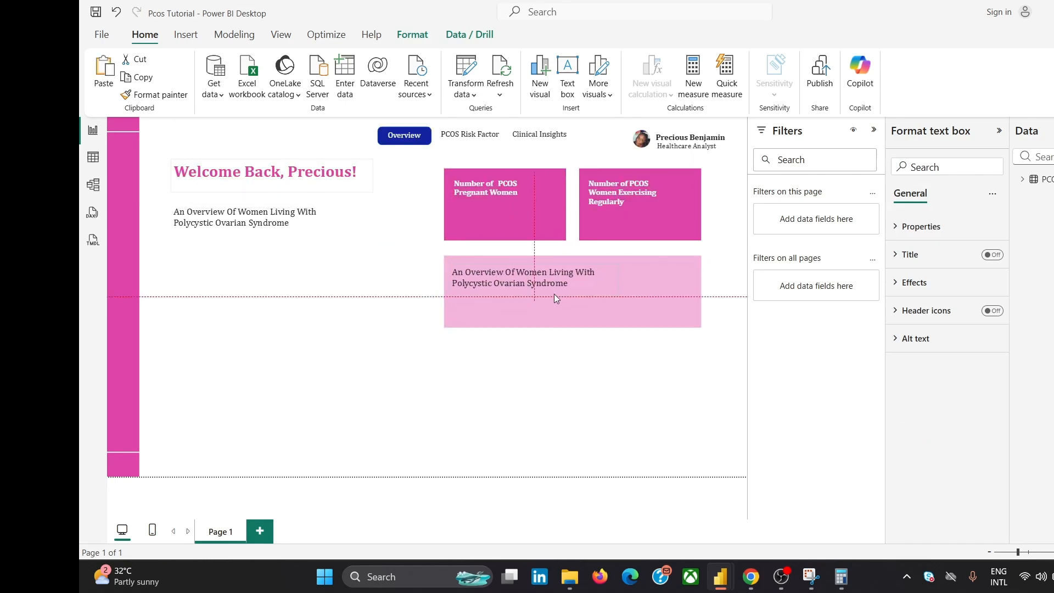
- Replace the copied text on the light pink card with "PCOS Women Exercise Rate (%)"
left_click(538, 272)
key("ctrl+a")
type("PC")
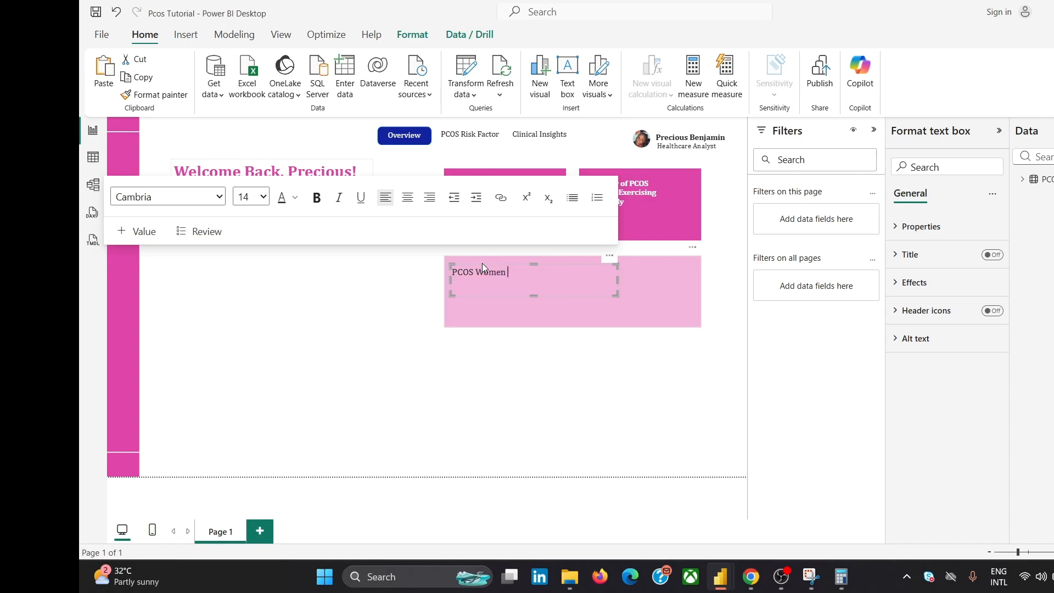
type("xercise Rate ()")
key("Left")
type("%")
left_click(645, 408)
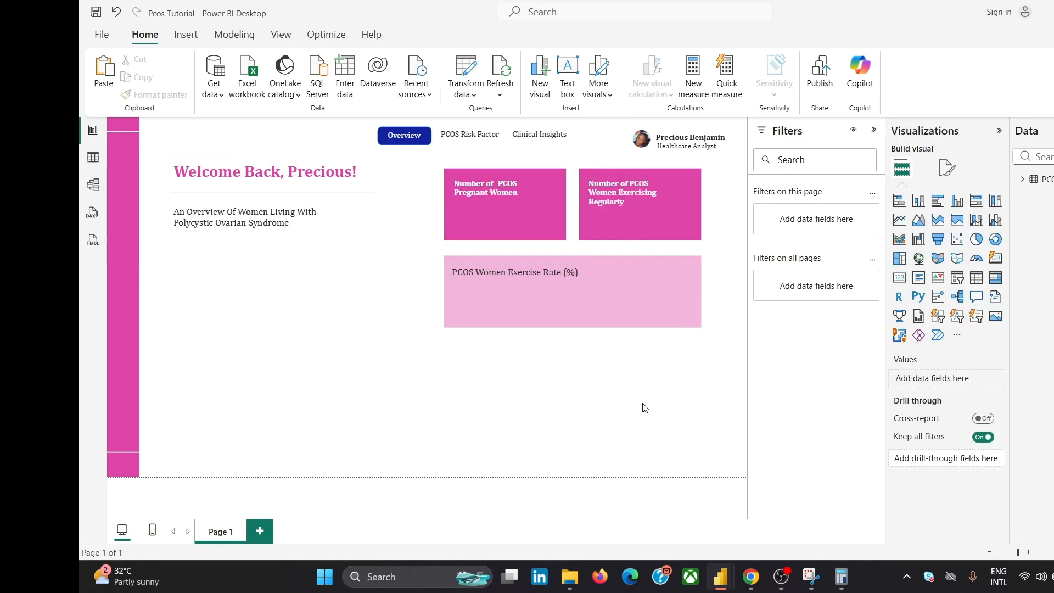
mouse_move(750, 576)
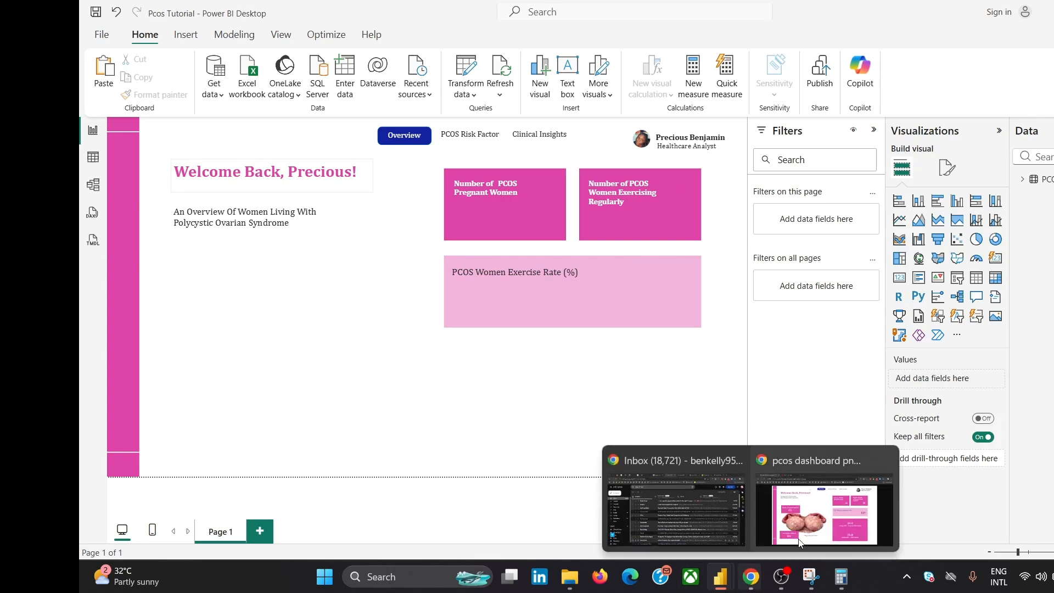
mouse_move(836, 522)
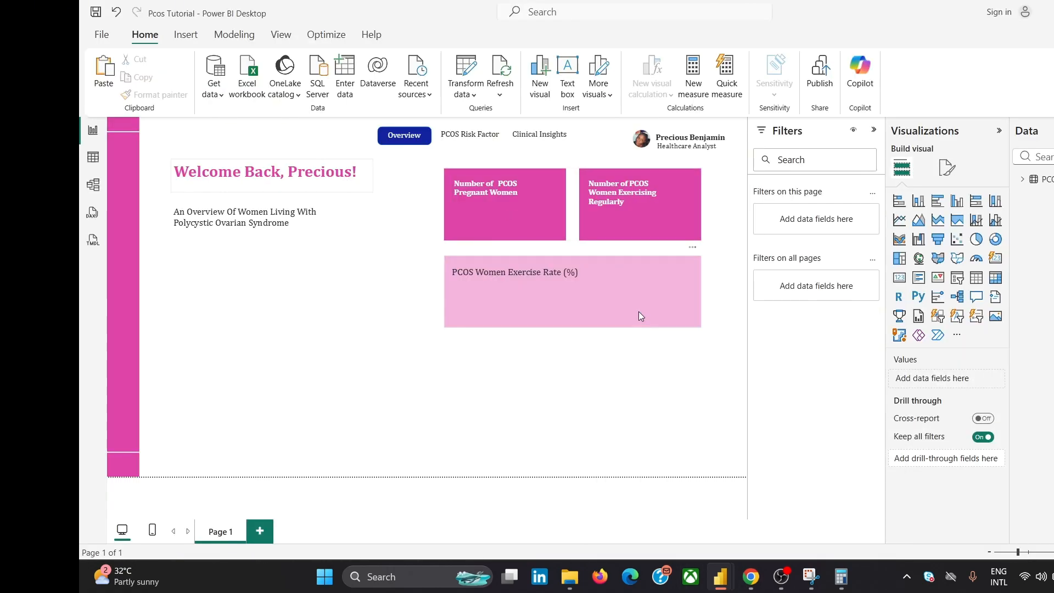
left_click(638, 311)
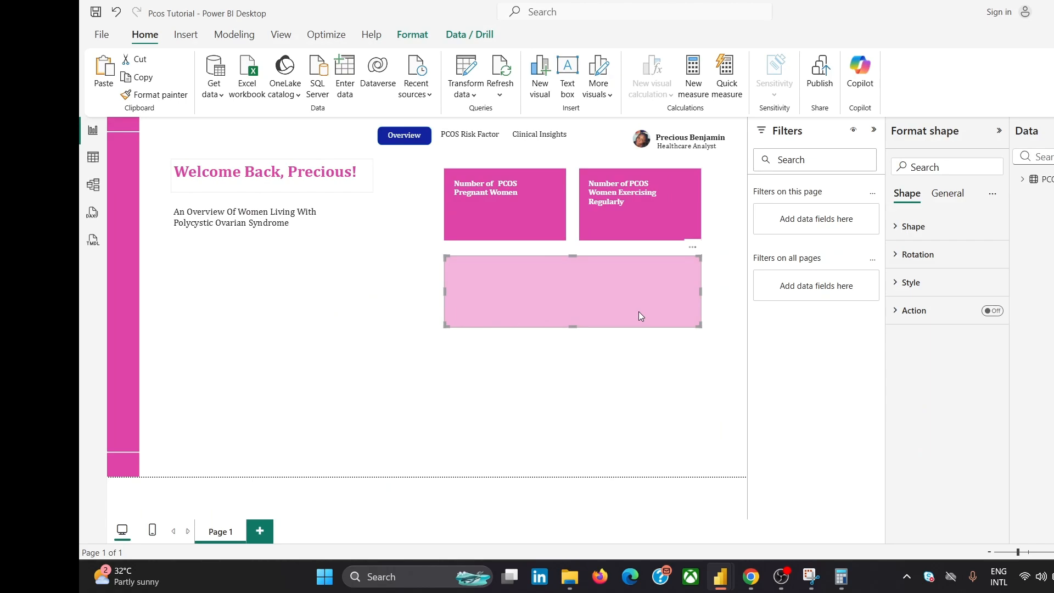
key("ctrl+v")
left_click(274, 382)
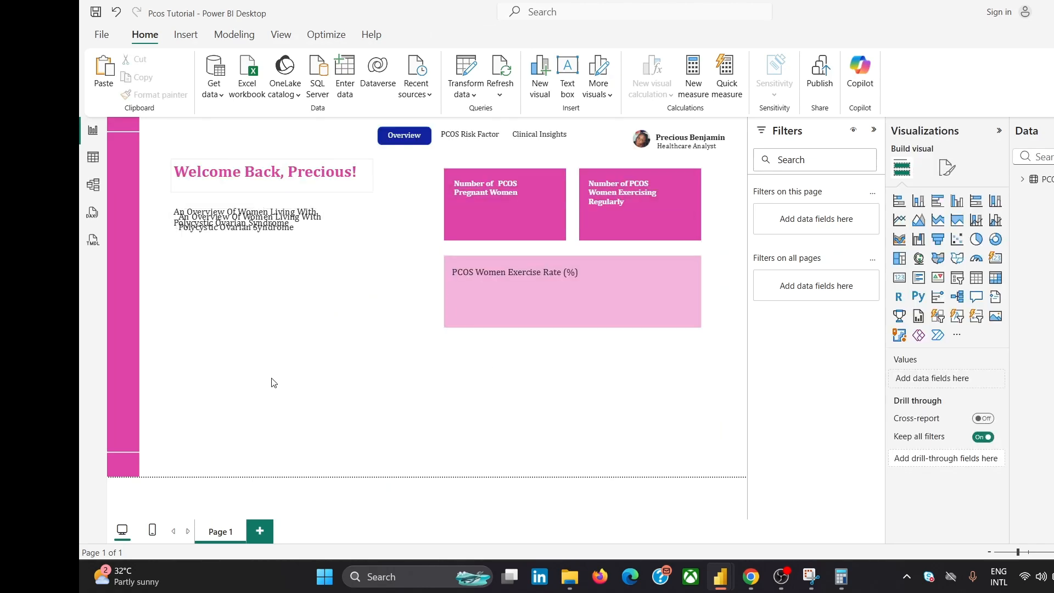
key("ctrl+z")
- Duplicate the wide light pink card, place the copy directly below it, and stretch it down to the page's lower edge as in the reference
left_click(634, 298)
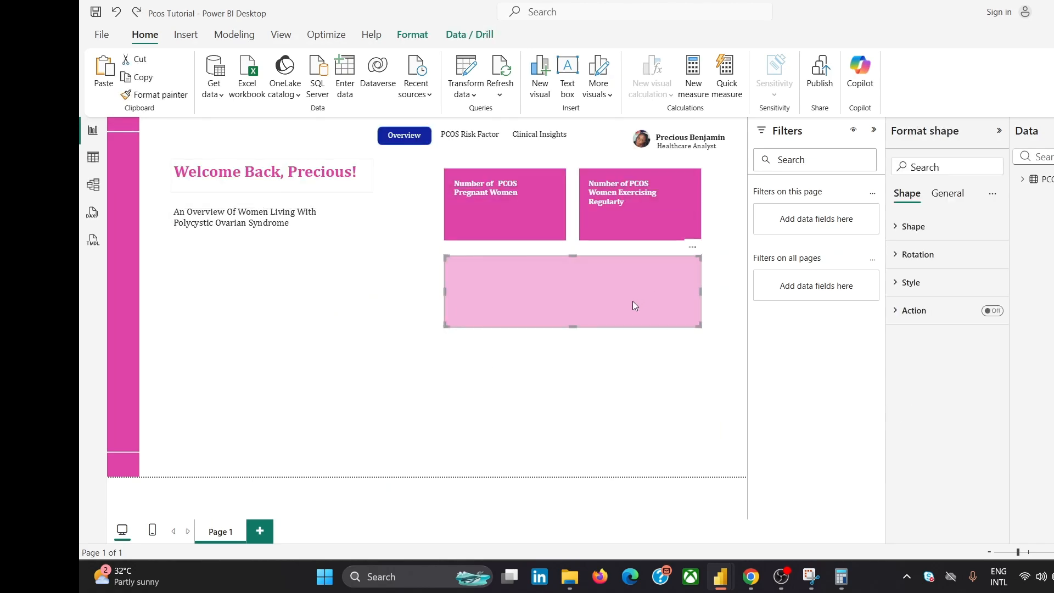
key("ctrl+v")
left_click_drag(632, 301, 626, 380)
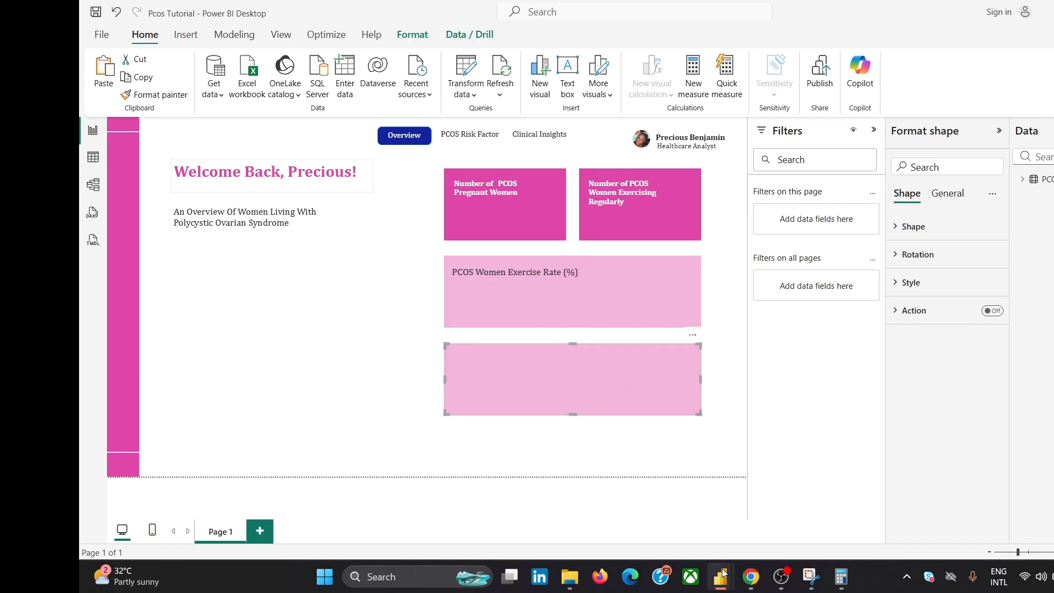
mouse_move(722, 573)
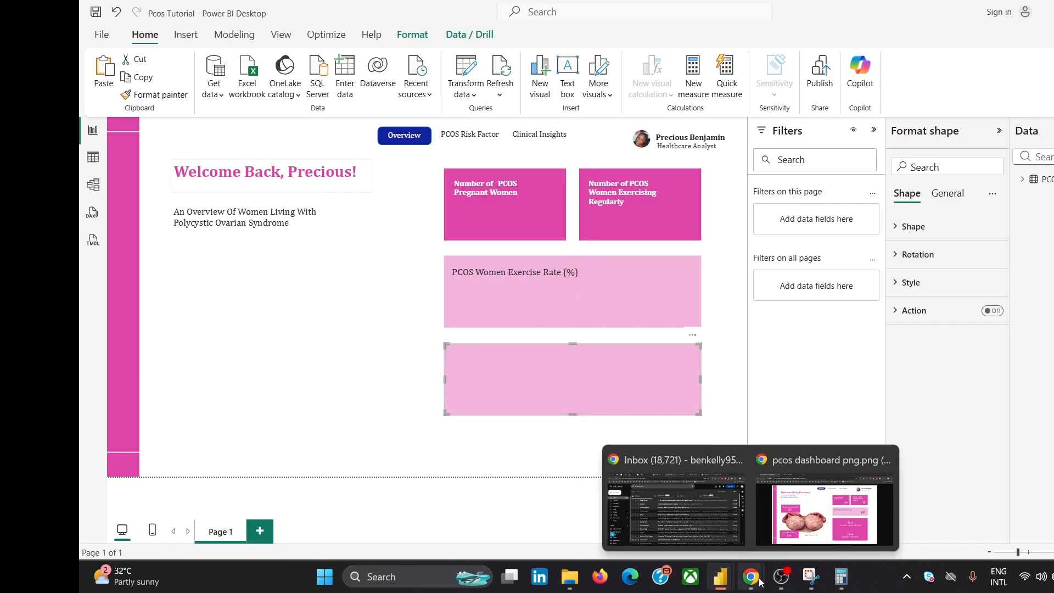
left_click(848, 507)
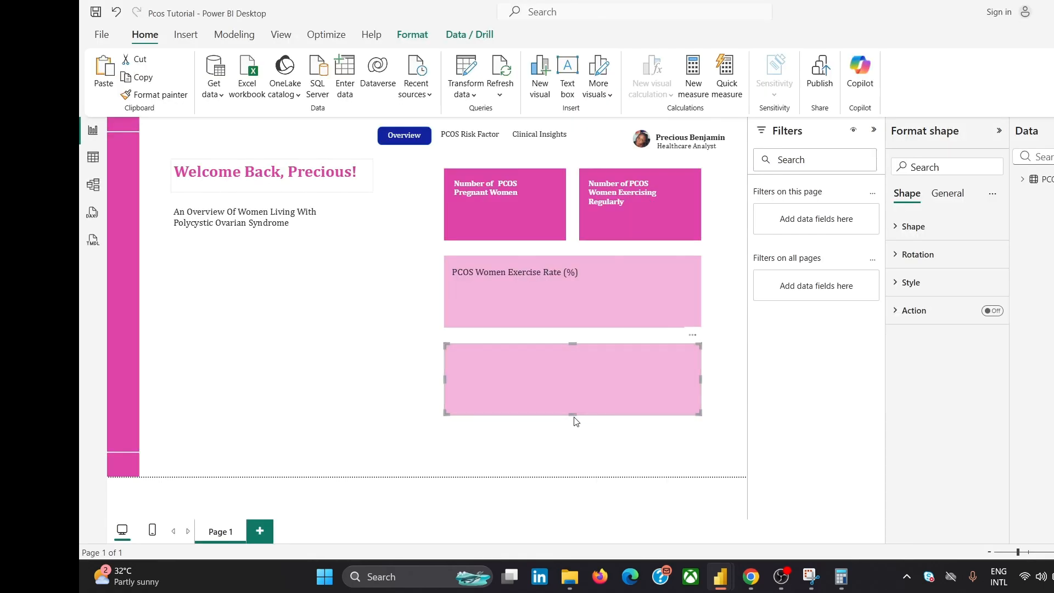
left_click_drag(572, 416, 586, 471)
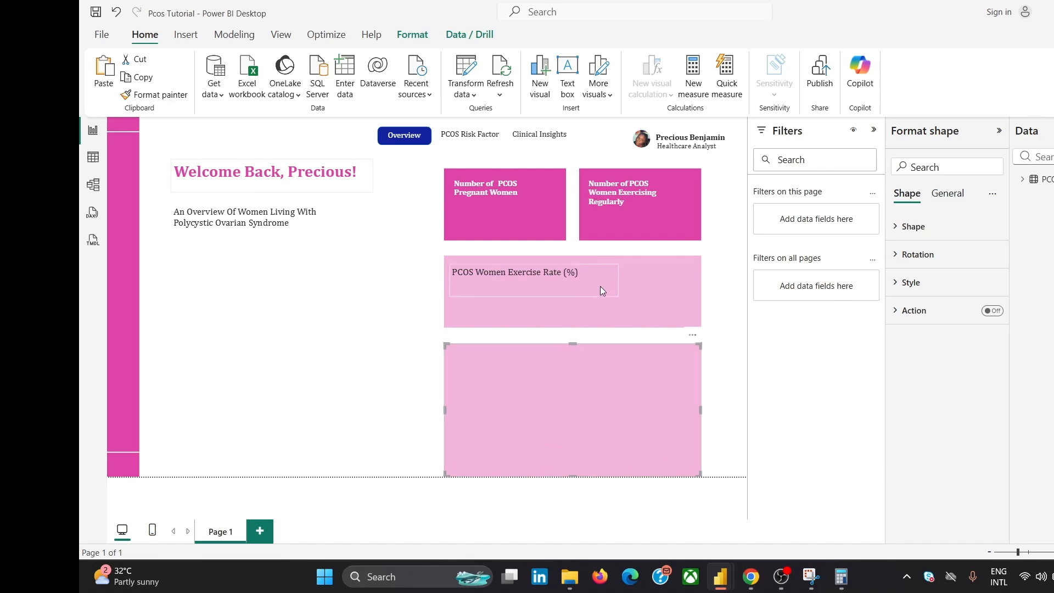
- Group the "PCOS Women Exercise Rate (%)" text box with the wide light pink card behind it
left_click(556, 294)
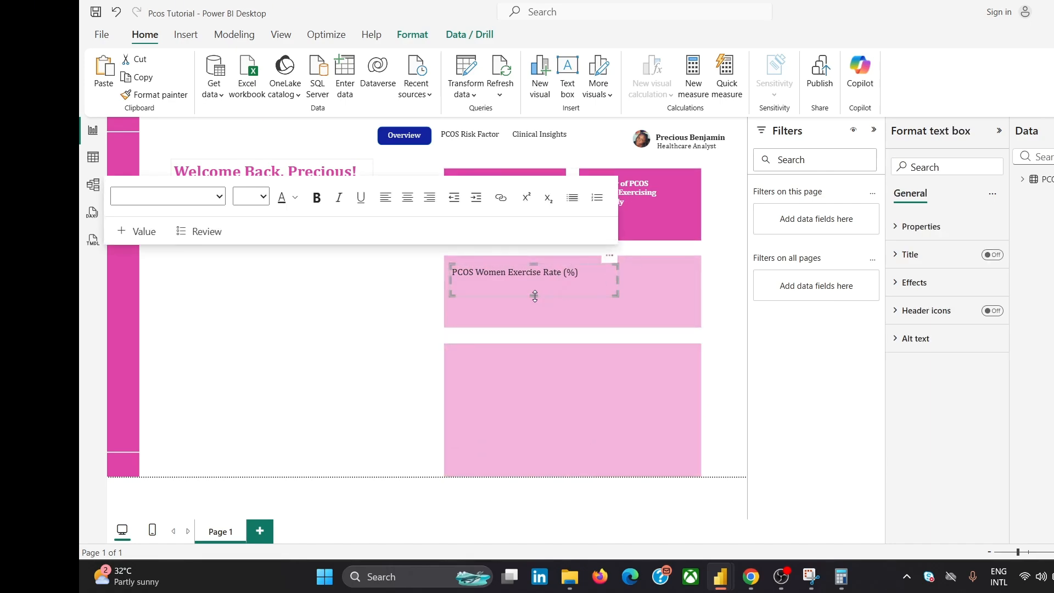
left_click(638, 302, "ctrl")
right_click(638, 302)
mouse_move(713, 313)
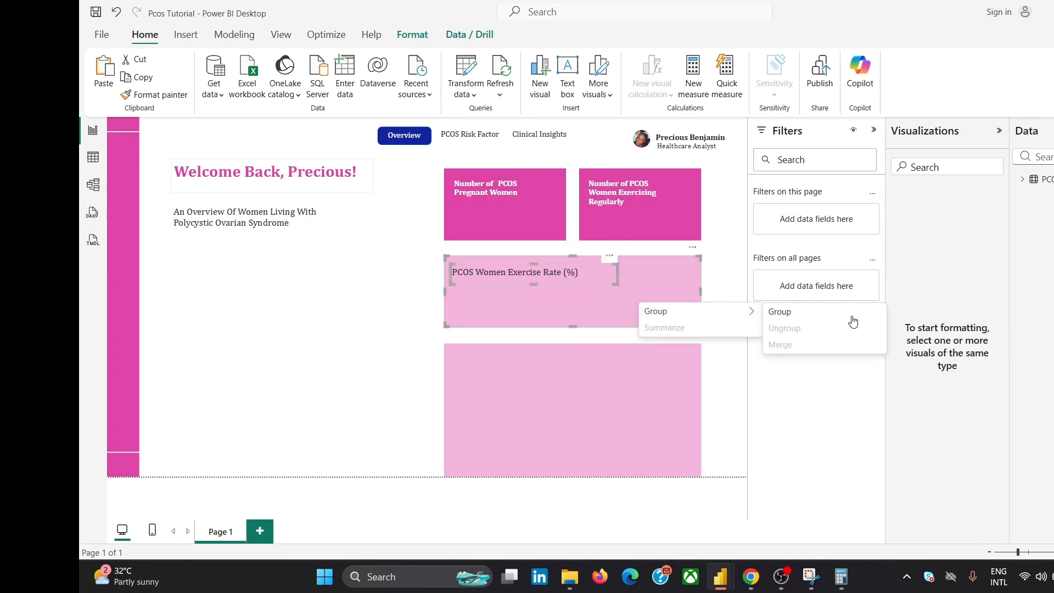
left_click(827, 313)
left_click(361, 316)
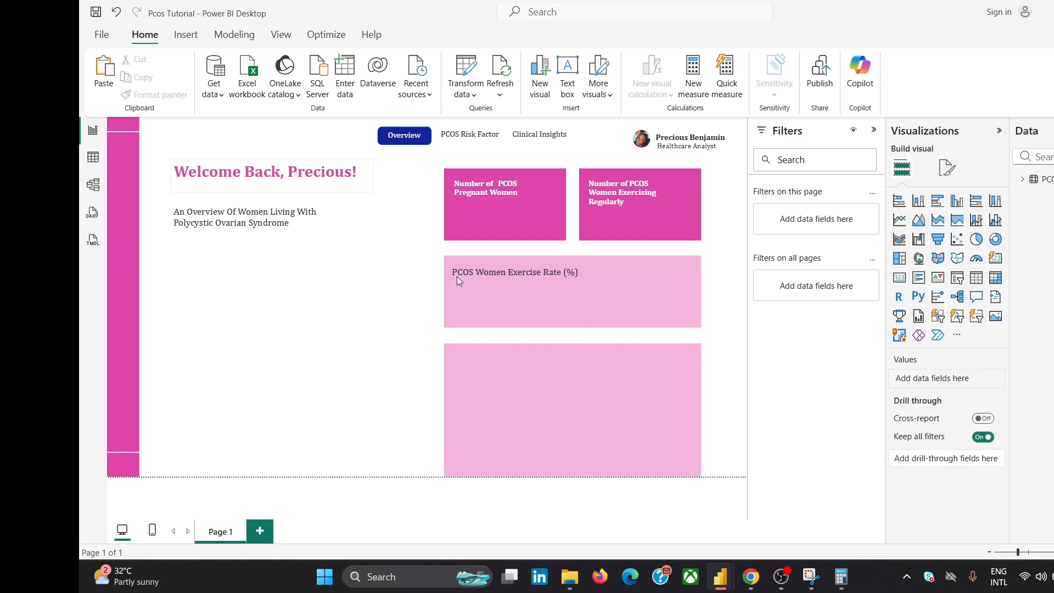
left_click(493, 226)
left_click(630, 226)
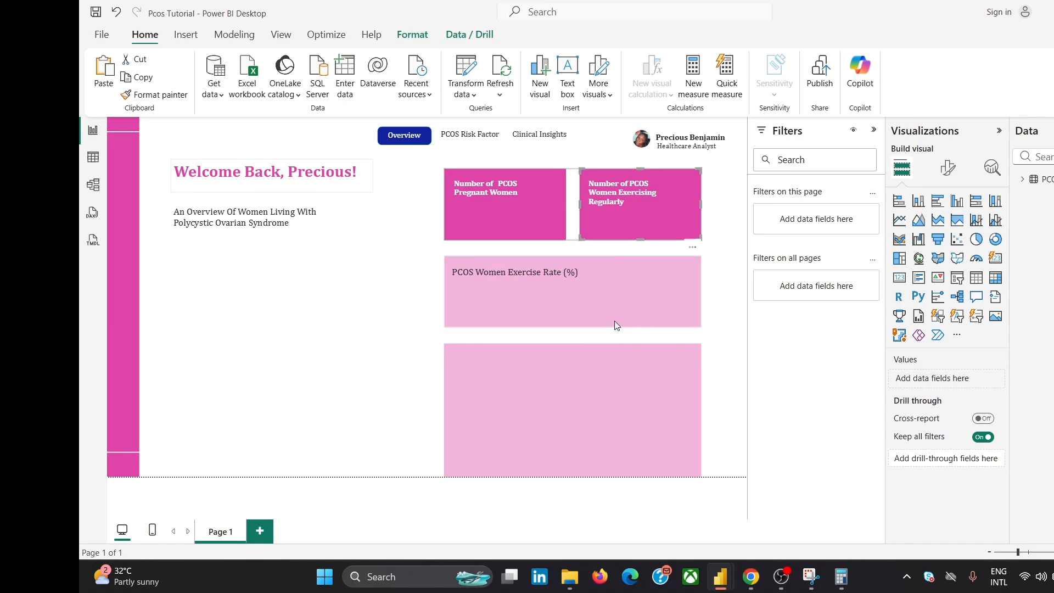
left_click(606, 321)
key("Up")
key("Up")
key("Up")
key("Up")
key("Up")
key("Up")
key("Up")
key("Up")
key("Up")
key("Up")
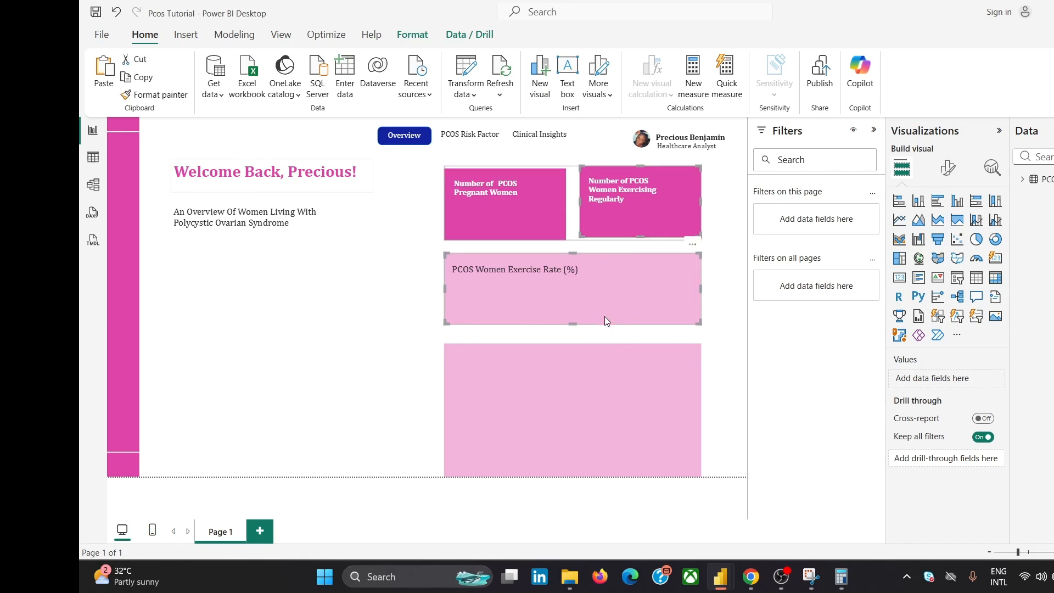
left_click(330, 330)
key("ctrl+z")
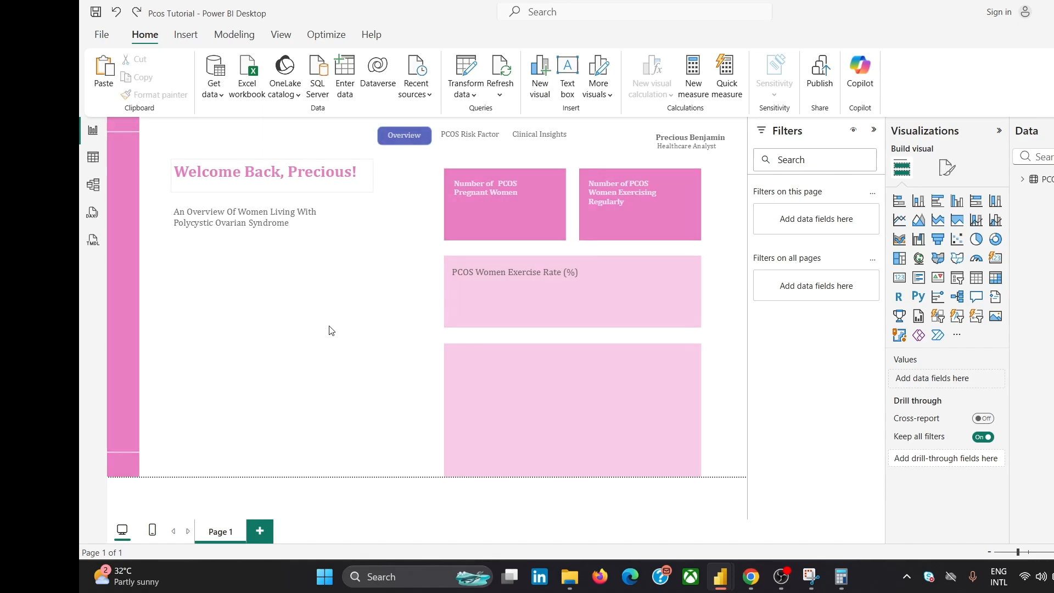
left_click(330, 330)
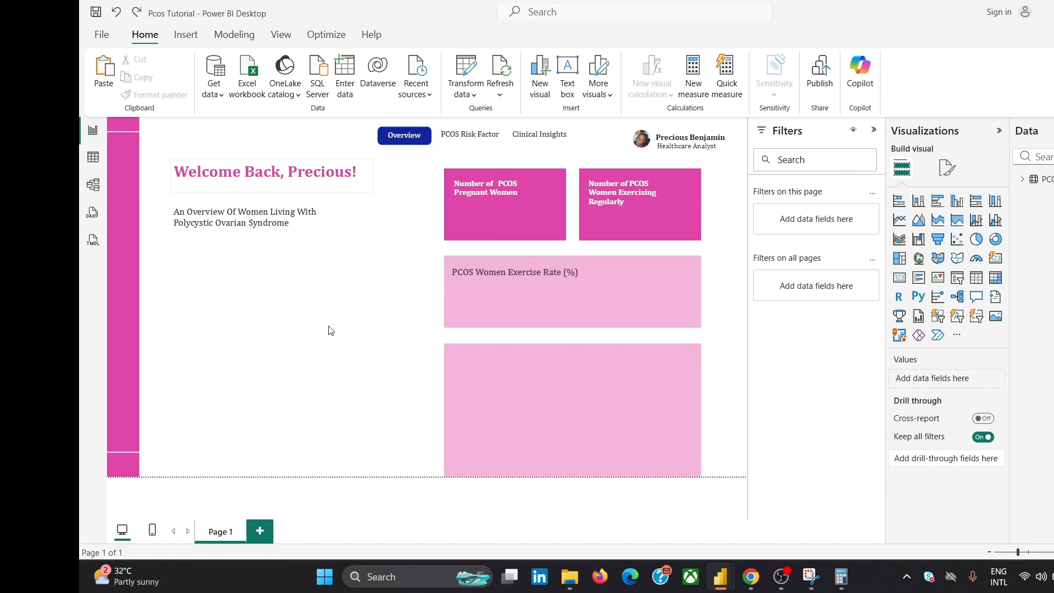
- Shift the two dark pink metric cards and the "PCOS Women Exercise Rate (%)" card slightly upward together
left_click(559, 193)
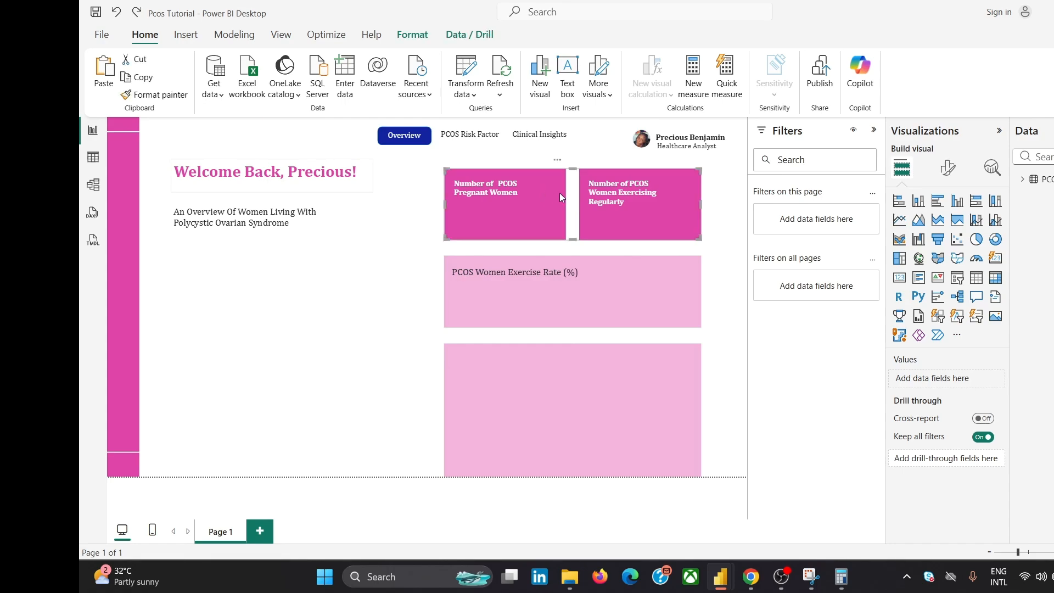
left_click(608, 285, "ctrl")
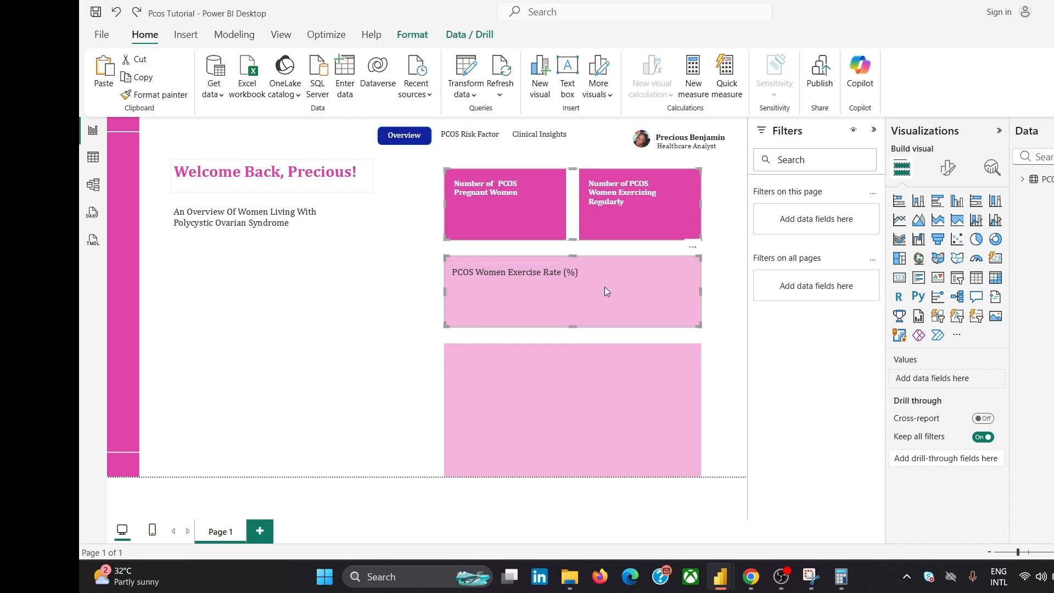
key("Up")
key("Up")
key("Up")
key("Up")
key("Up")
key("Up")
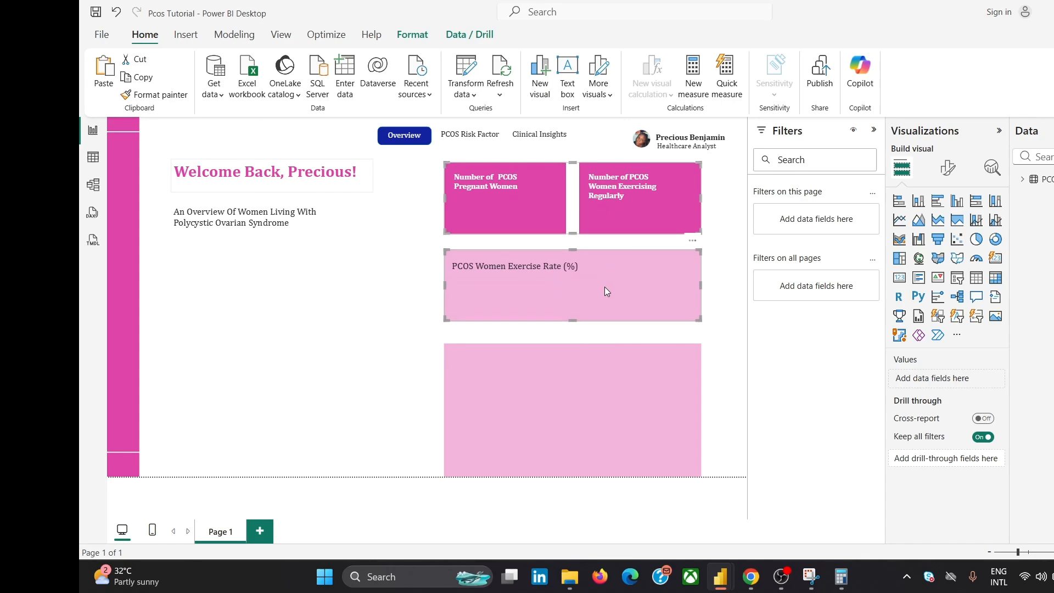
key("Up")
- Resize the large unlabelled pink card, raising its upper edge closer to the exercise rate card and its lower edge slightly above the page border
left_click(618, 347)
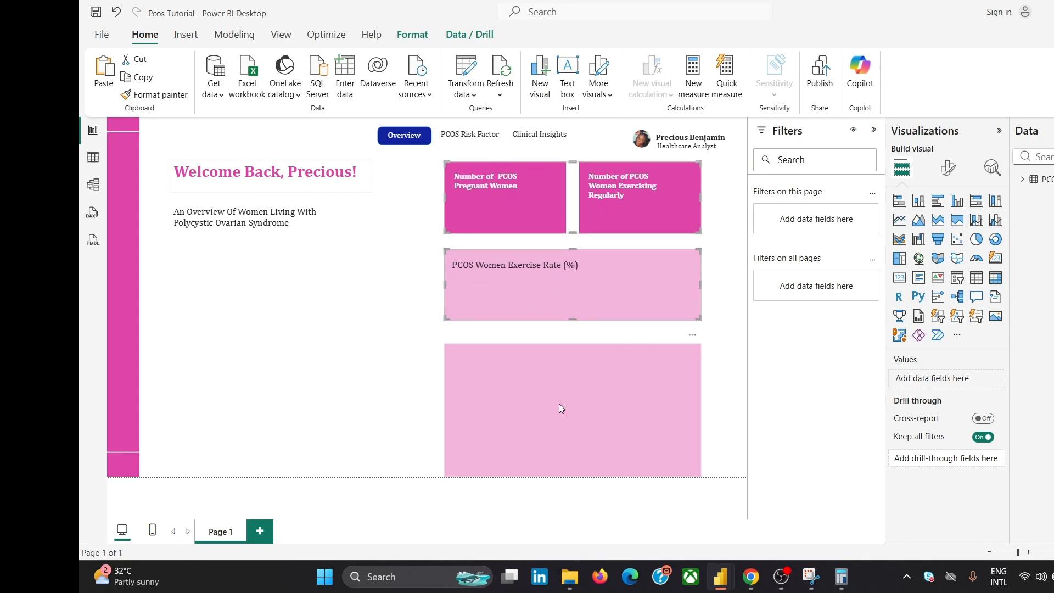
left_click_drag(572, 347, 575, 333)
left_click_drag(569, 475, 574, 468)
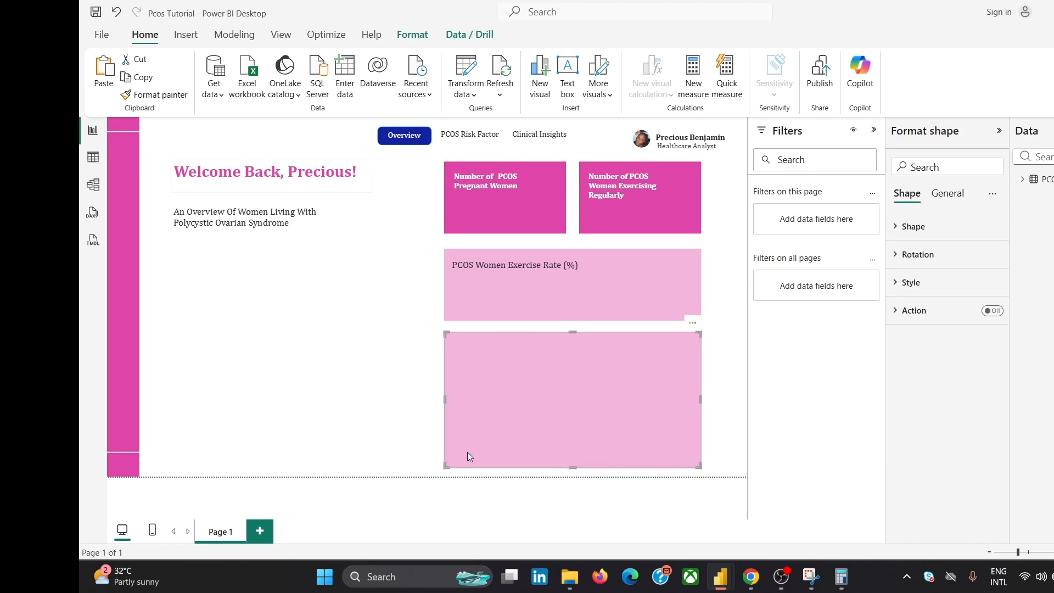
left_click(361, 393)
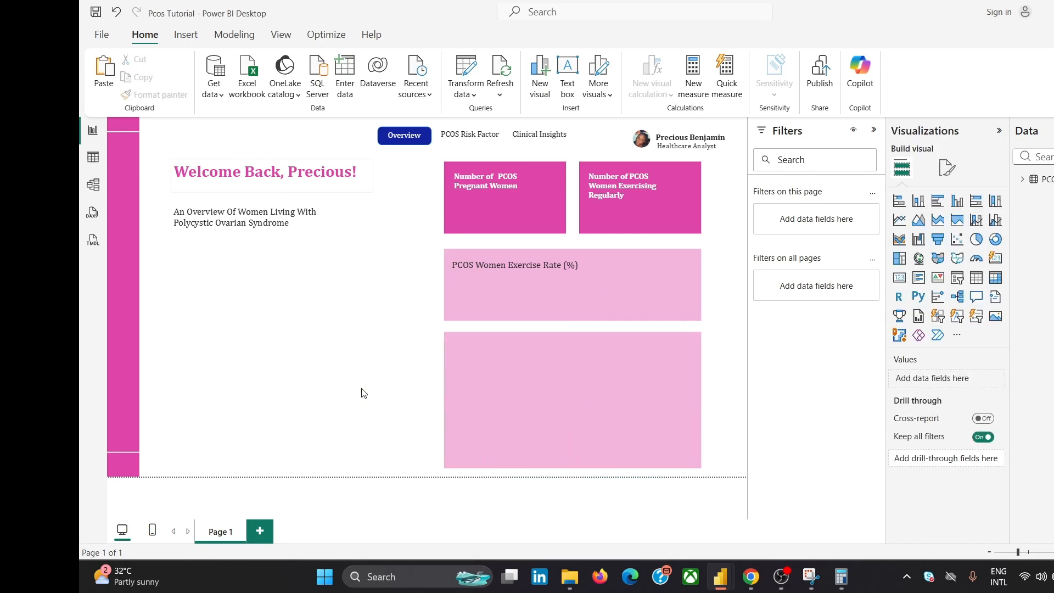
- Change the large unlabelled card's fill to the same dark pink as the two metric cards
left_click(555, 376)
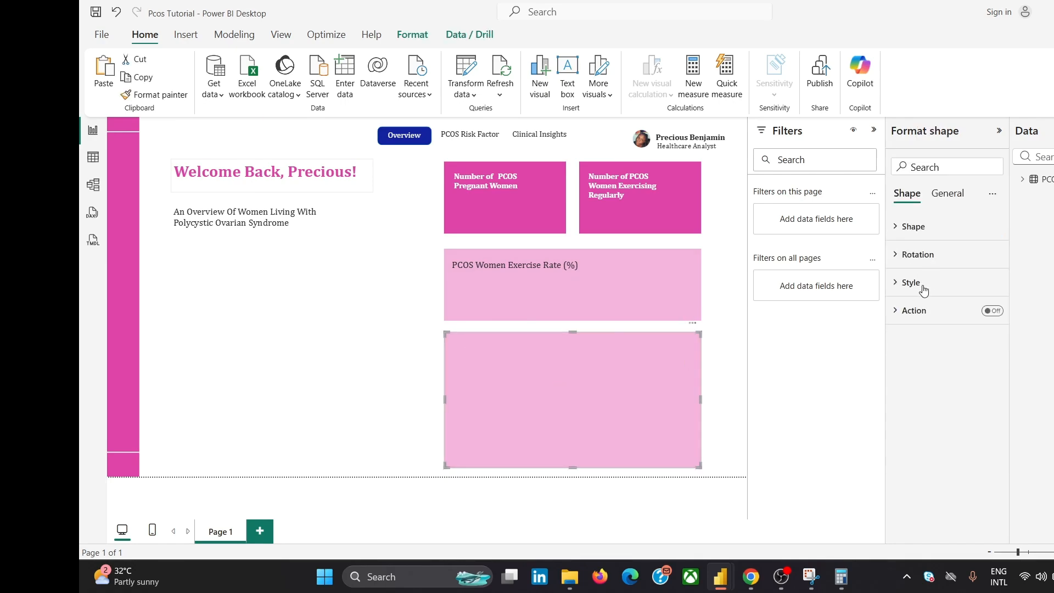
left_click(926, 293)
left_click(904, 351)
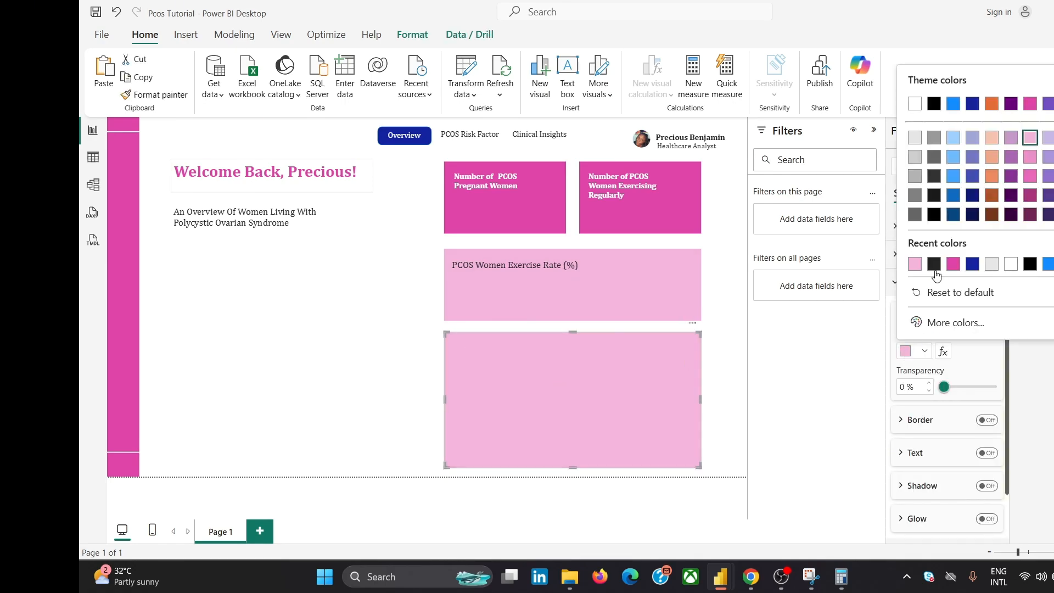
left_click(952, 264)
left_click(220, 333)
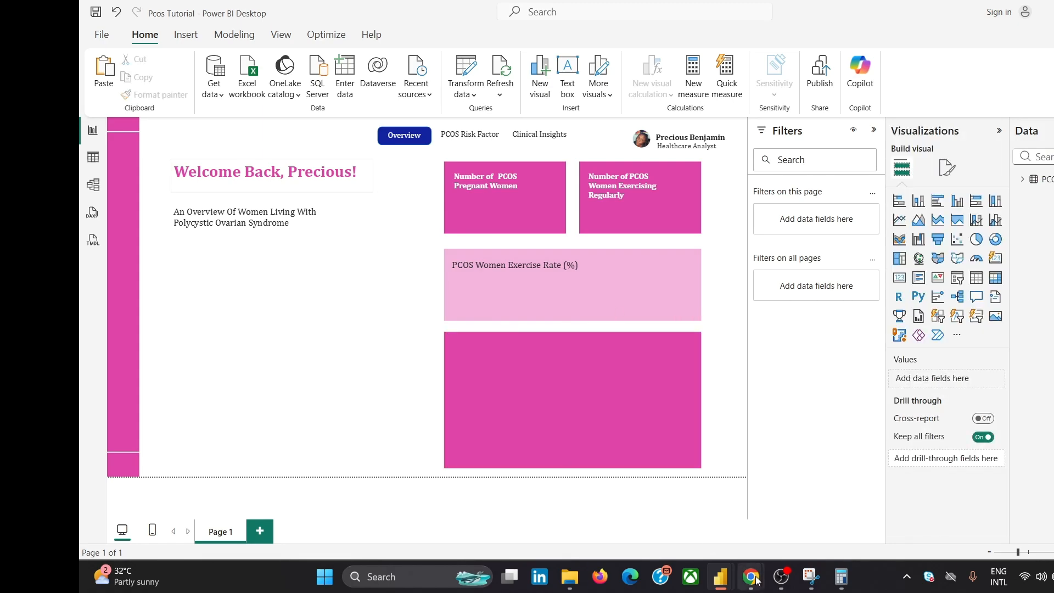
mouse_move(756, 580)
mouse_move(852, 525)
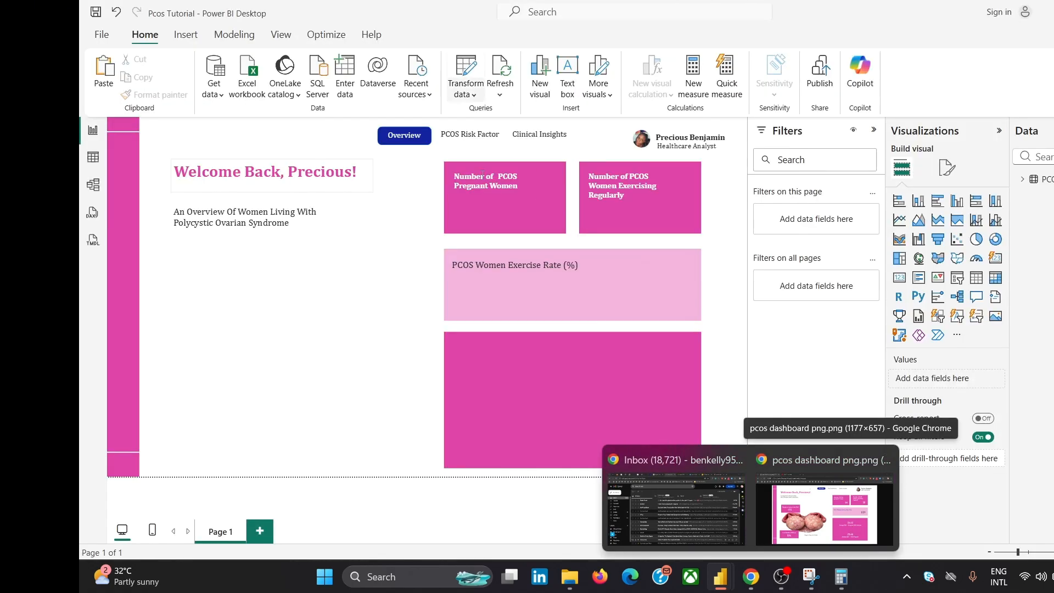
left_click(509, 196)
left_click_drag(514, 201, 516, 241)
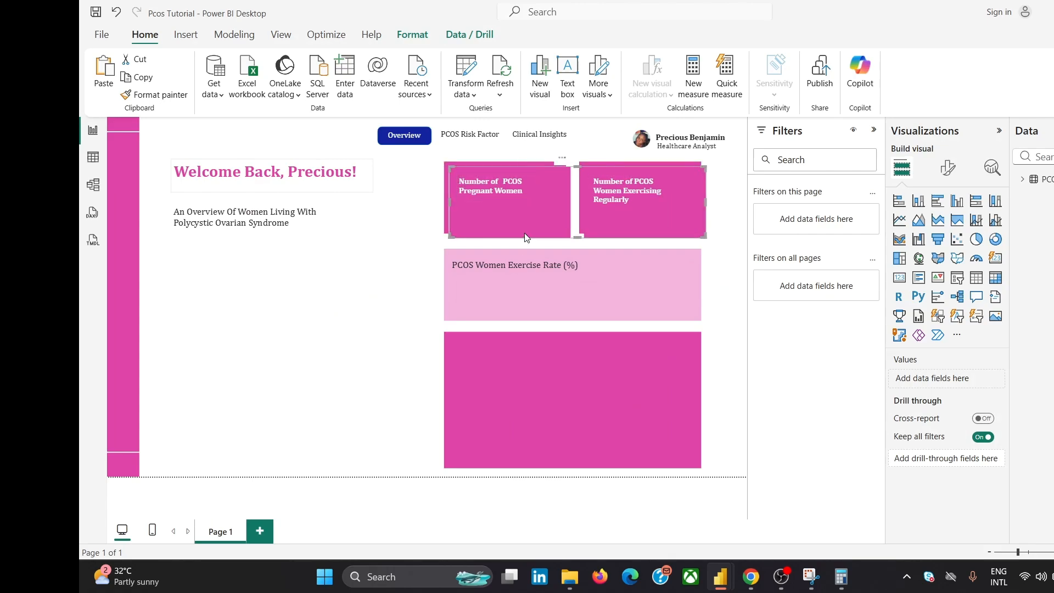
key("ctrl+z")
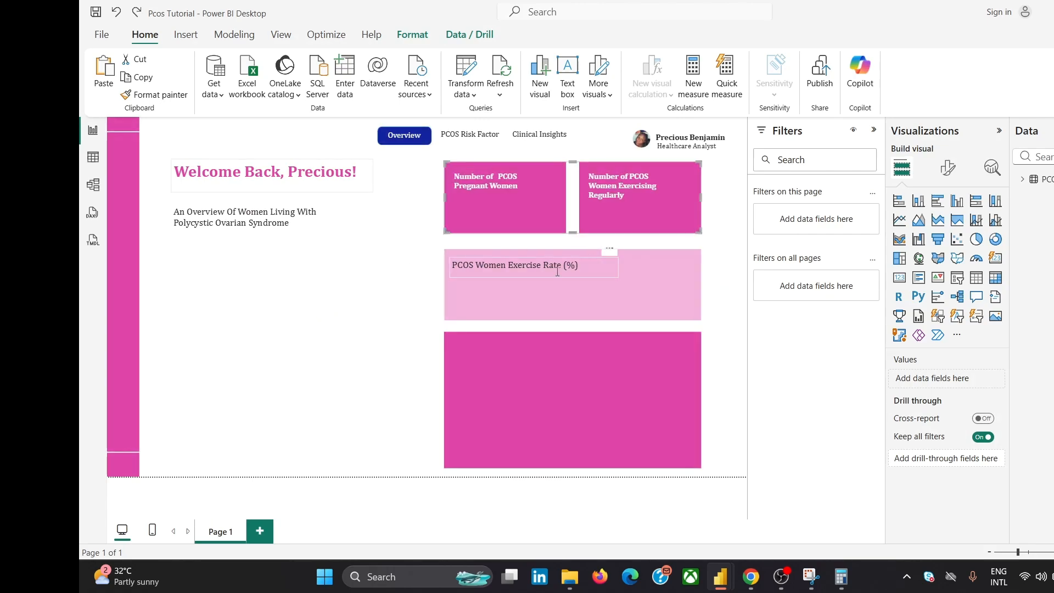
left_click(552, 280)
- Duplicate the "An Overview Of Women Living With Polycystic Ovarian Syndrome" text box
left_click(217, 235)
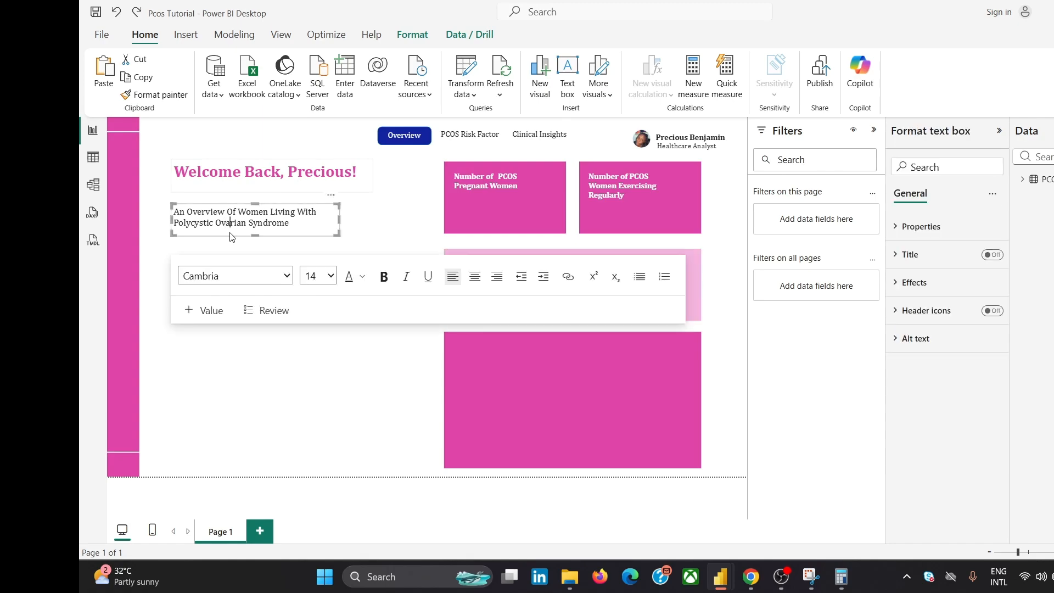
left_click(264, 239)
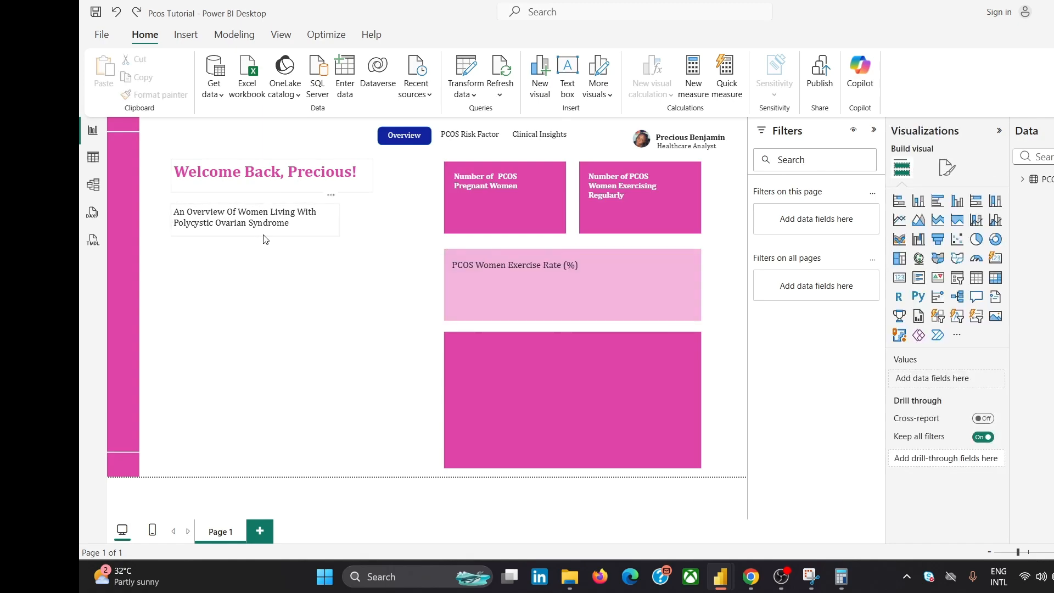
left_click(264, 239)
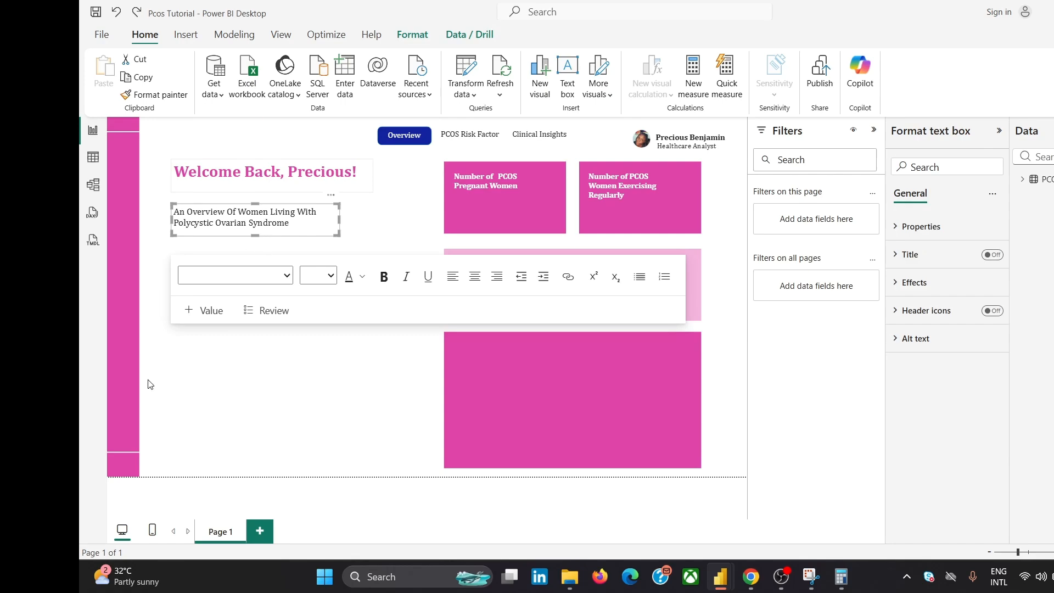
left_click(173, 350)
key("ctrl+v")
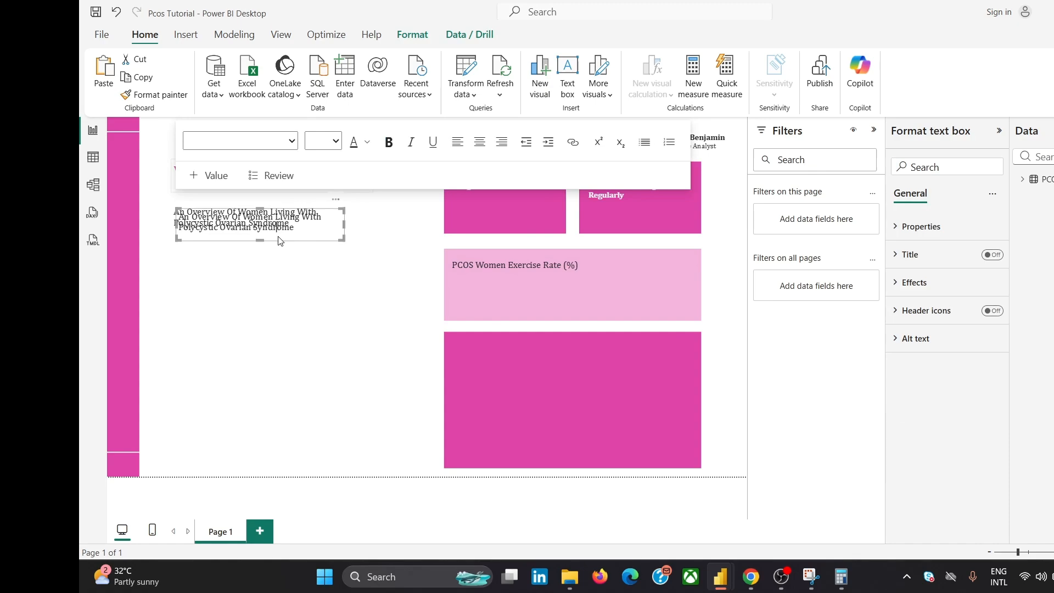
- Move the duplicated overview text box onto the large dark pink card below the exercise rate card
left_click_drag(276, 227, 372, 332)
left_click_drag(328, 246, 504, 387)
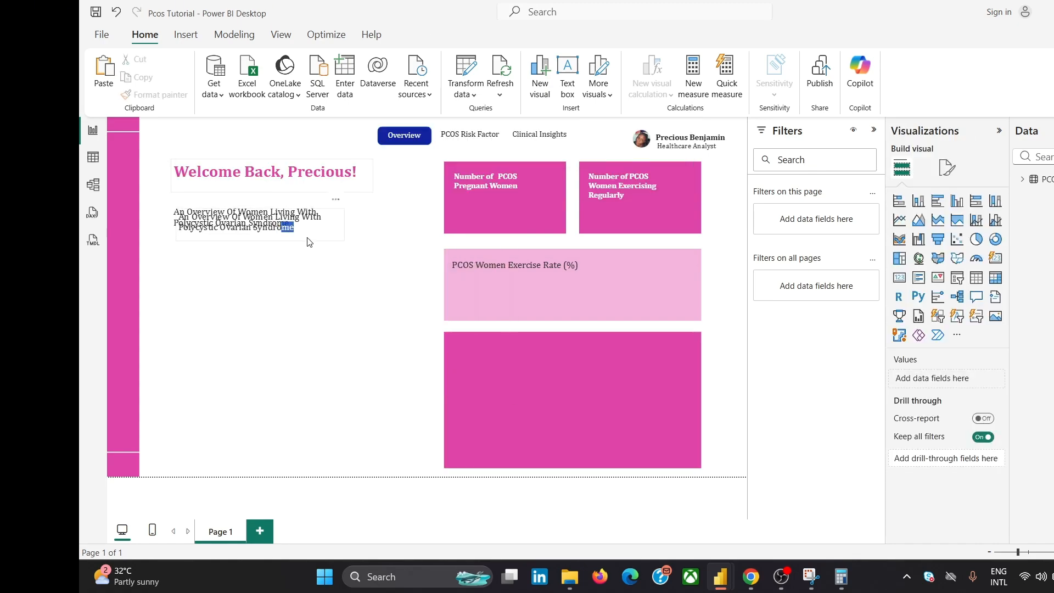
left_click_drag(307, 240, 601, 387)
- Replace the duplicated text box's content with "Average BMI Of PCOS Women"
left_click(594, 379)
key("ctrl+a")
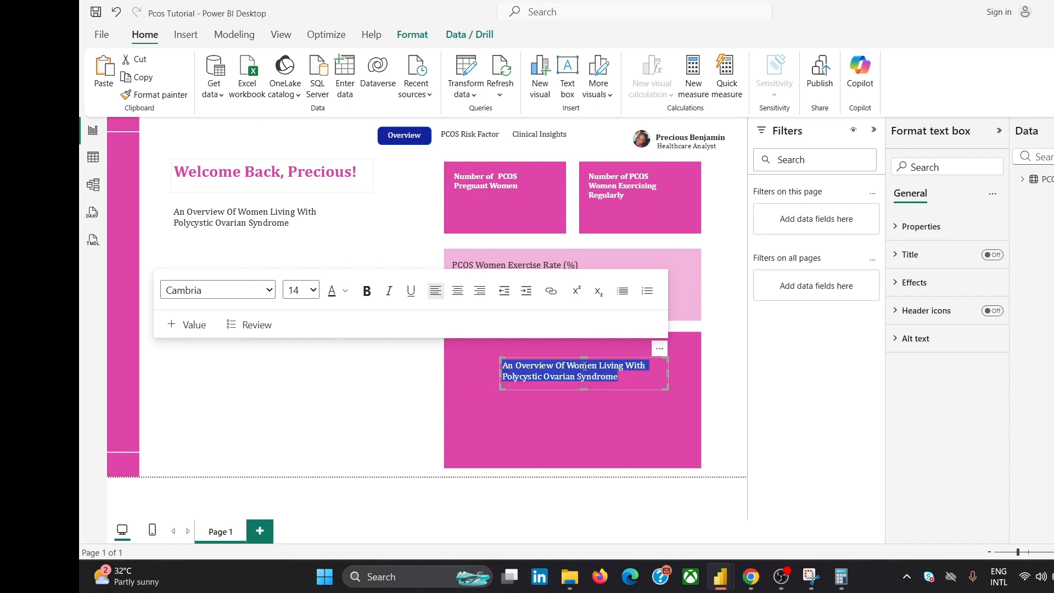
type("Ave")
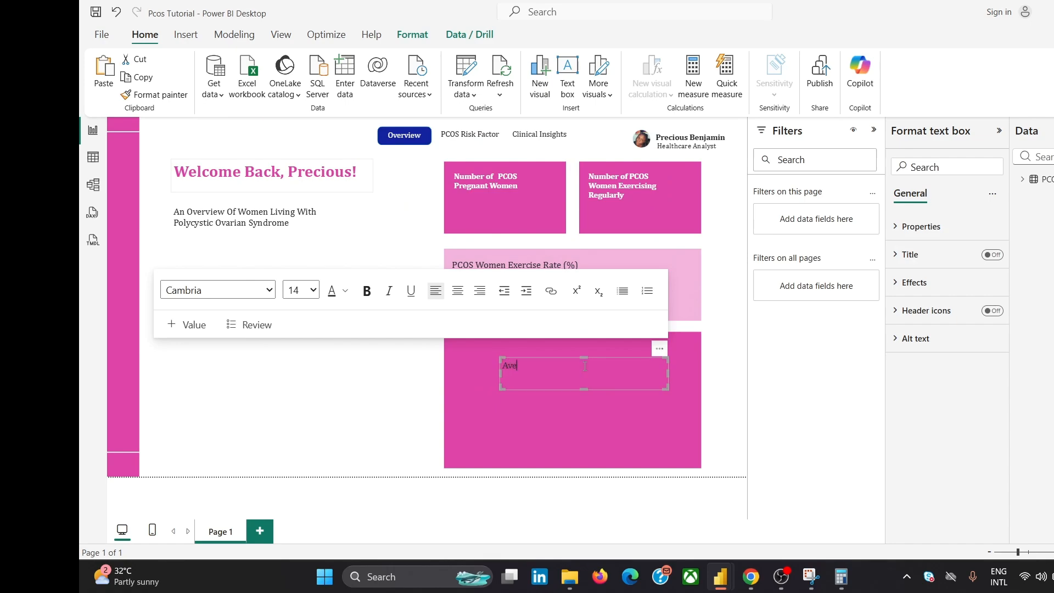
type("rage BMI Of PCOS Women")
left_click(313, 387)
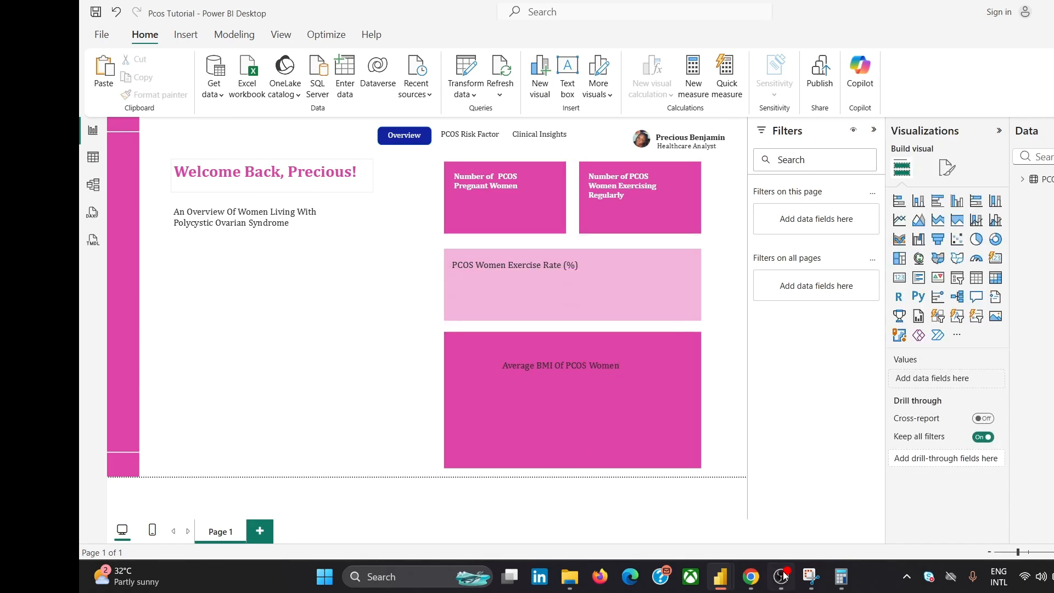
mouse_move(828, 528)
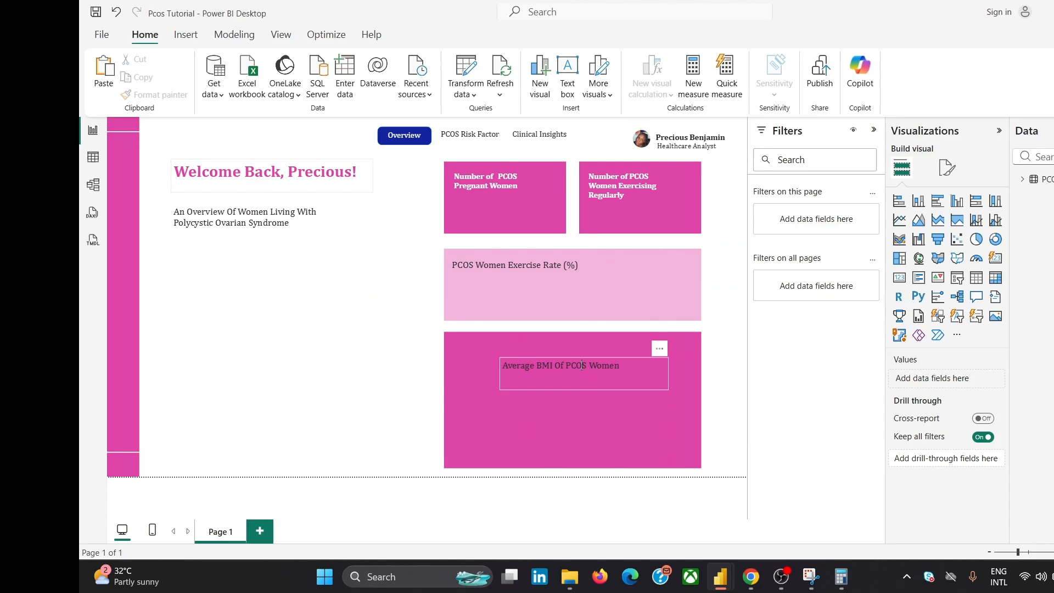
- Edit the BMI label on the large pink card to read "Average BMI - Pregnant PCOS Women"
left_click(584, 368)
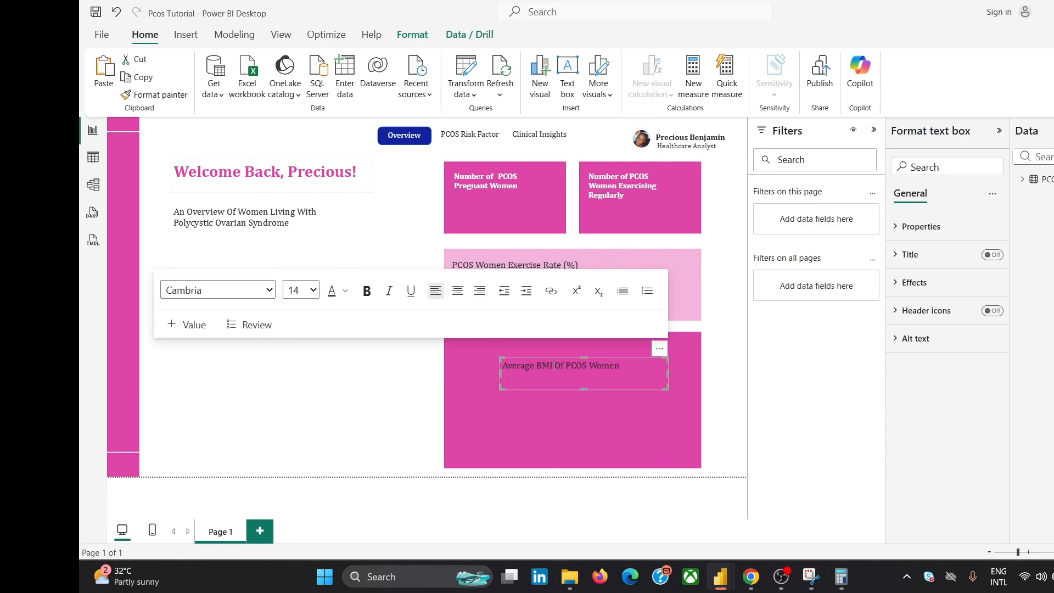
type("-")
double_click(567, 365)
type("Pregnant")
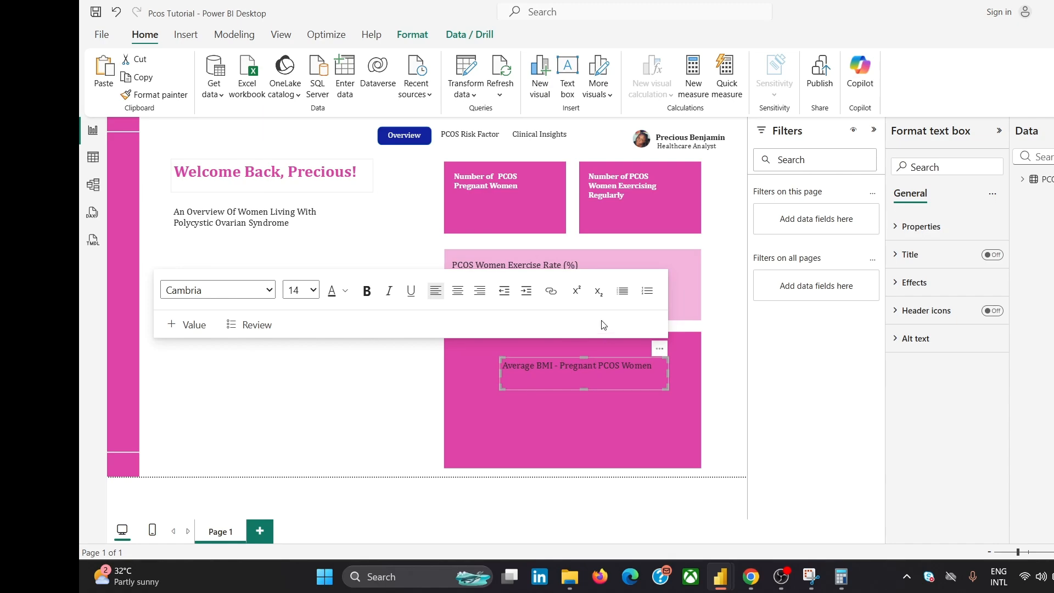
left_click(373, 388)
- Reduce the height of the BMI label's text box to fit its single line of text
left_click(587, 391)
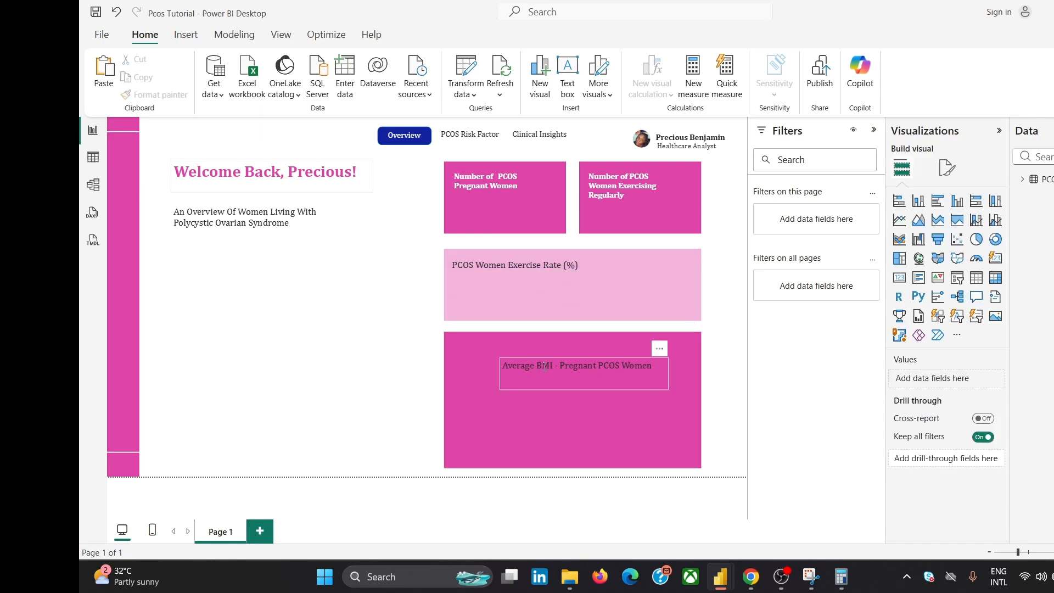
left_click(587, 392)
left_click_drag(580, 389, 577, 376)
left_click(364, 392)
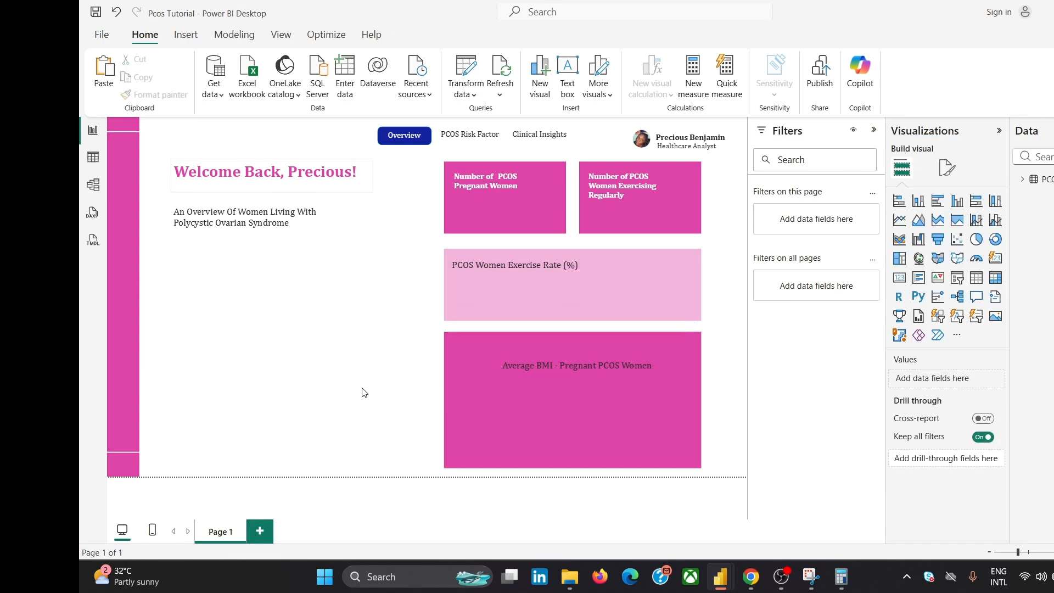
- Shift the "Average BMI - Pregnant PCOS Women" label slightly to the left within the large pink card
left_click(607, 377)
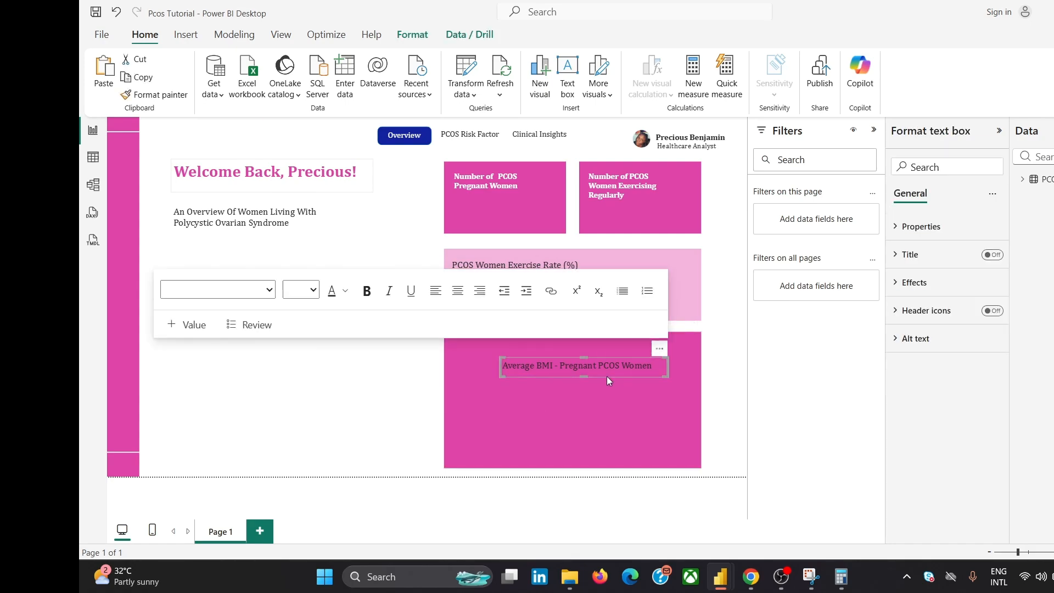
left_click(636, 401)
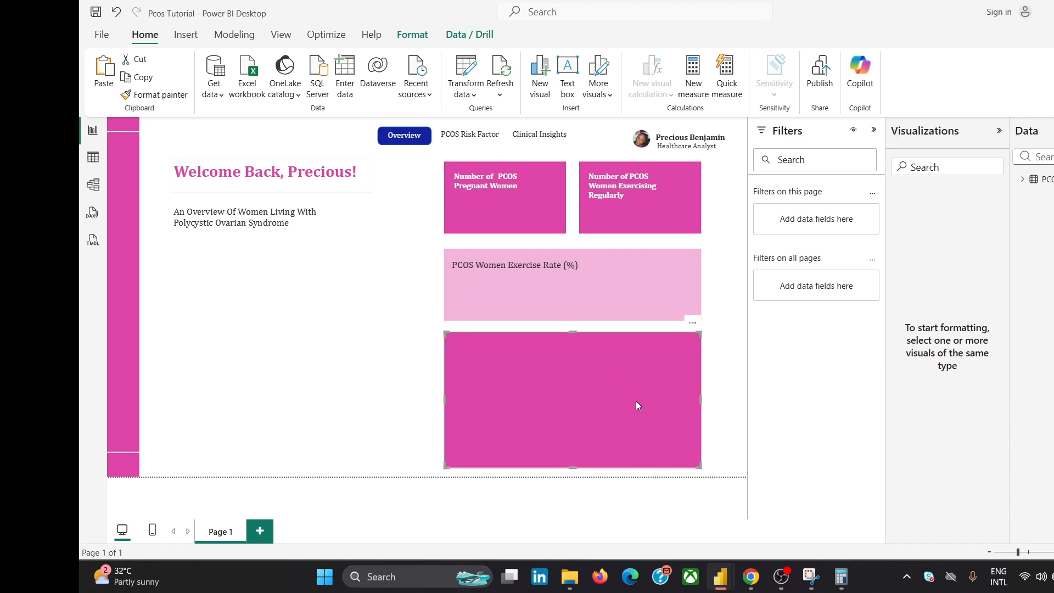
left_click(485, 409)
left_click(400, 388)
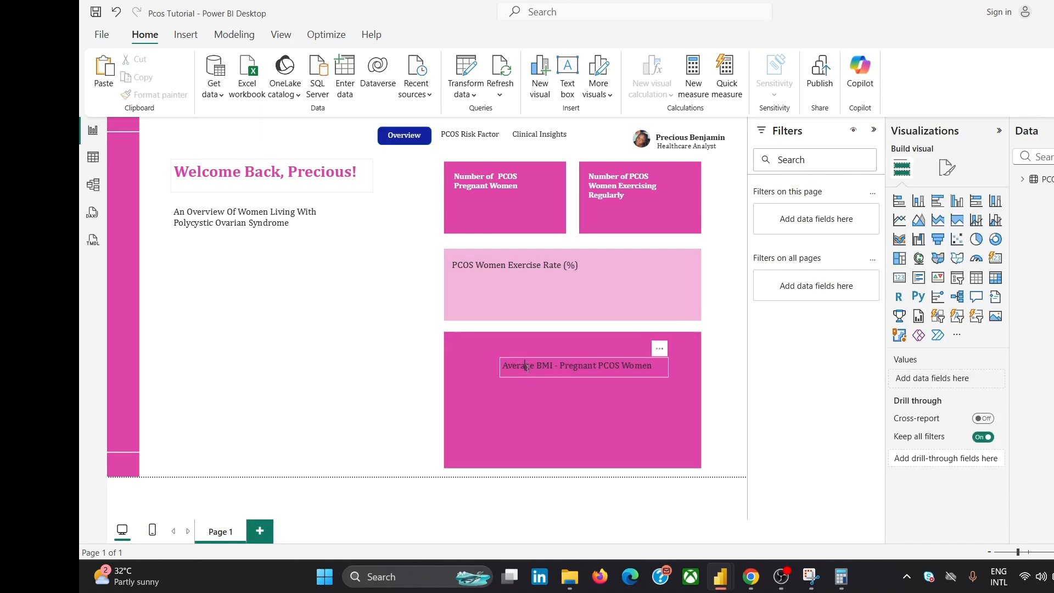
left_click(525, 366)
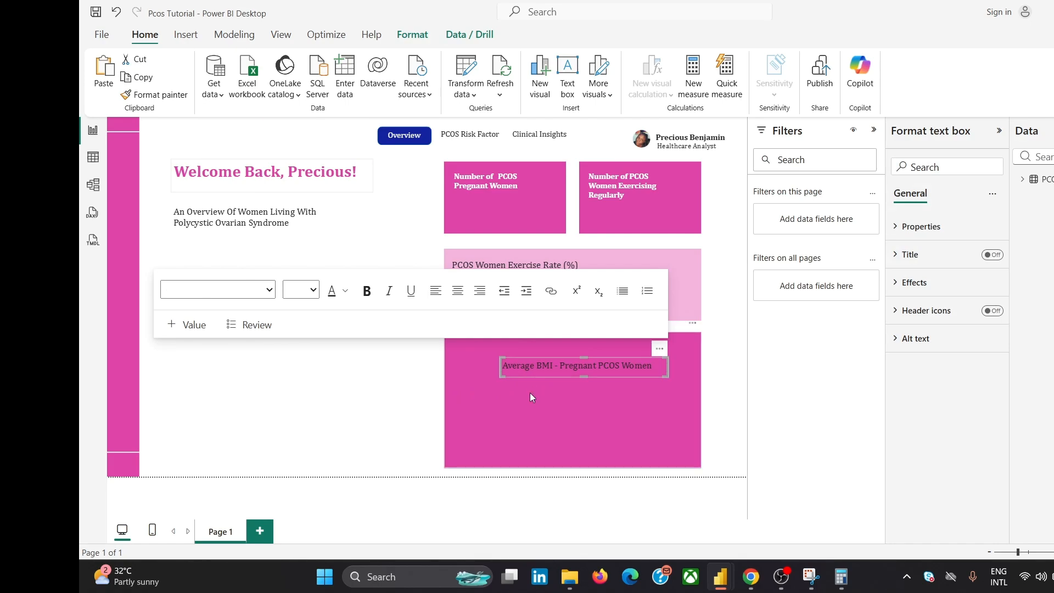
left_click(529, 393)
left_click(546, 372)
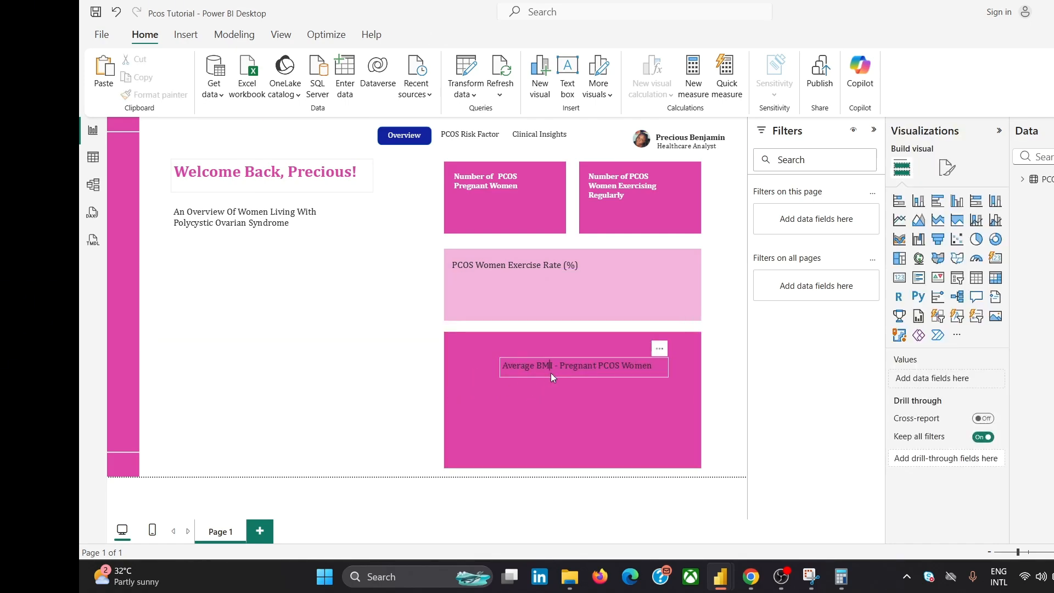
left_click(551, 373)
left_click_drag(559, 375, 556, 375)
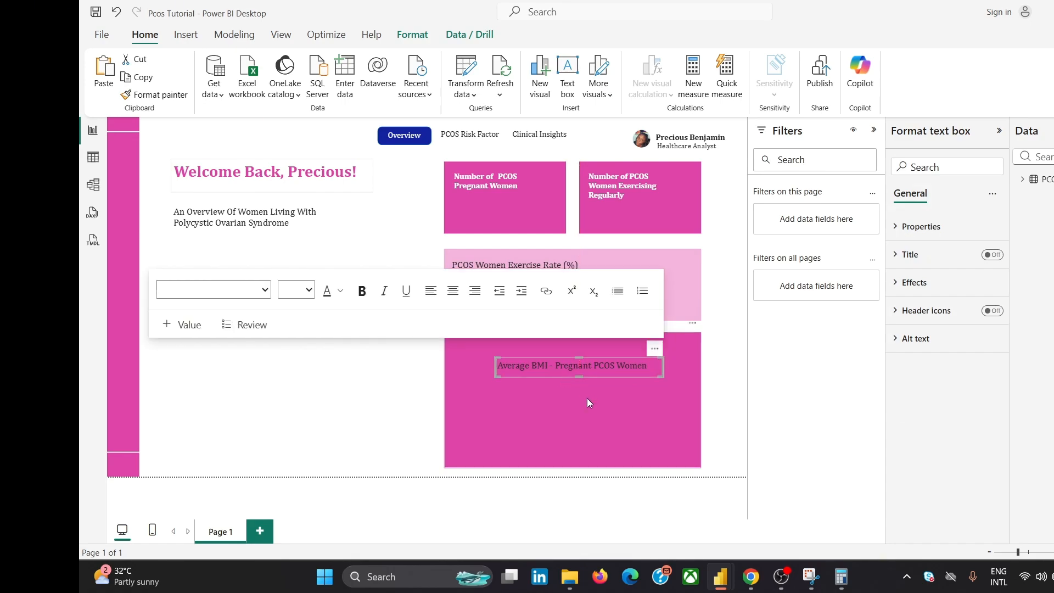
- Set the font color of the whole "Average BMI - Pregnant PCOS Women" label to white
left_click(603, 363)
key("ctrl+a")
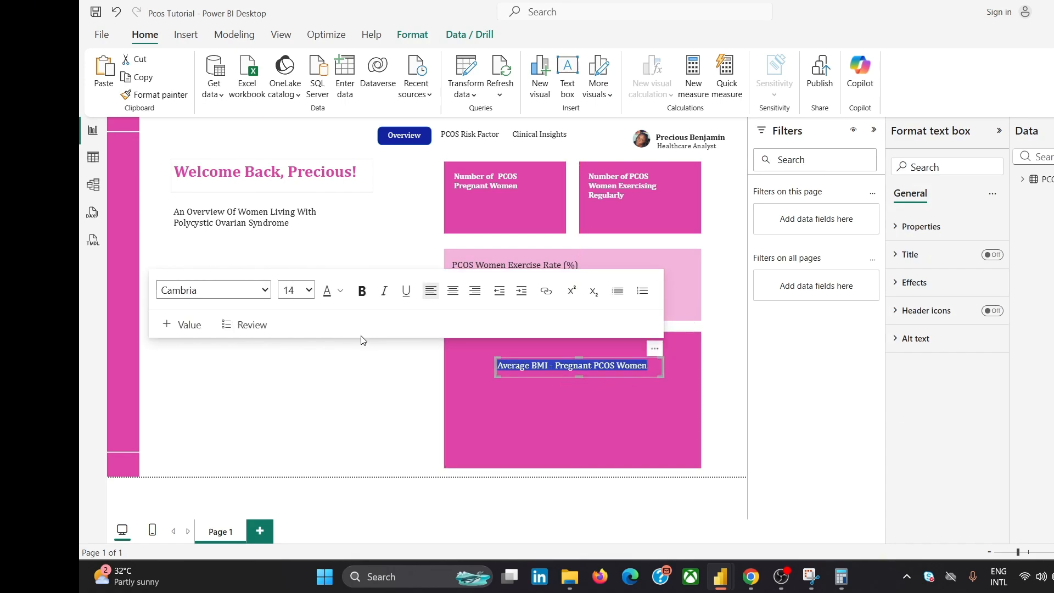
left_click(341, 291)
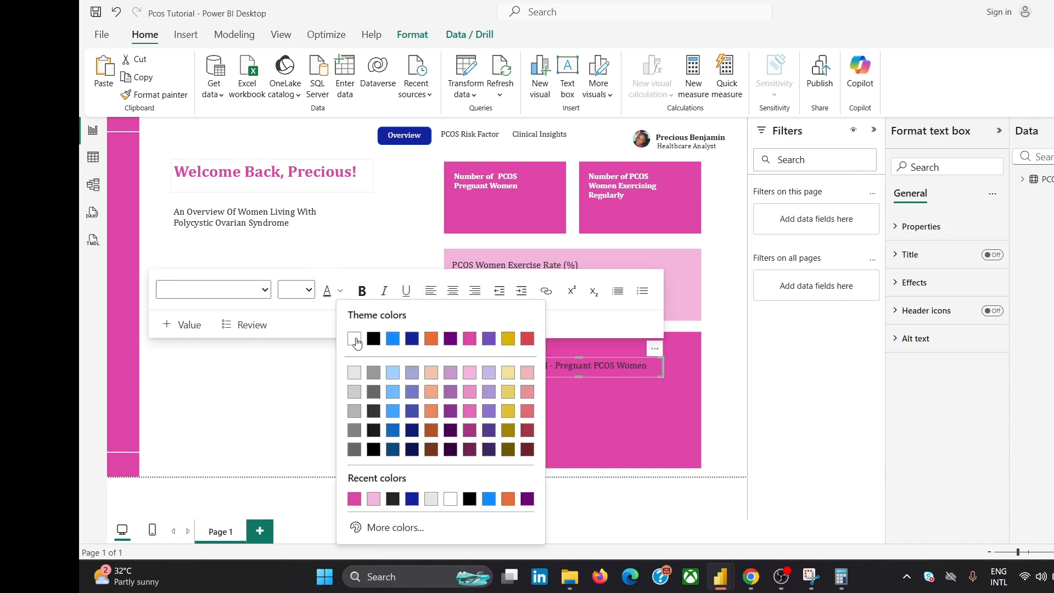
left_click(358, 342)
double_click(282, 386)
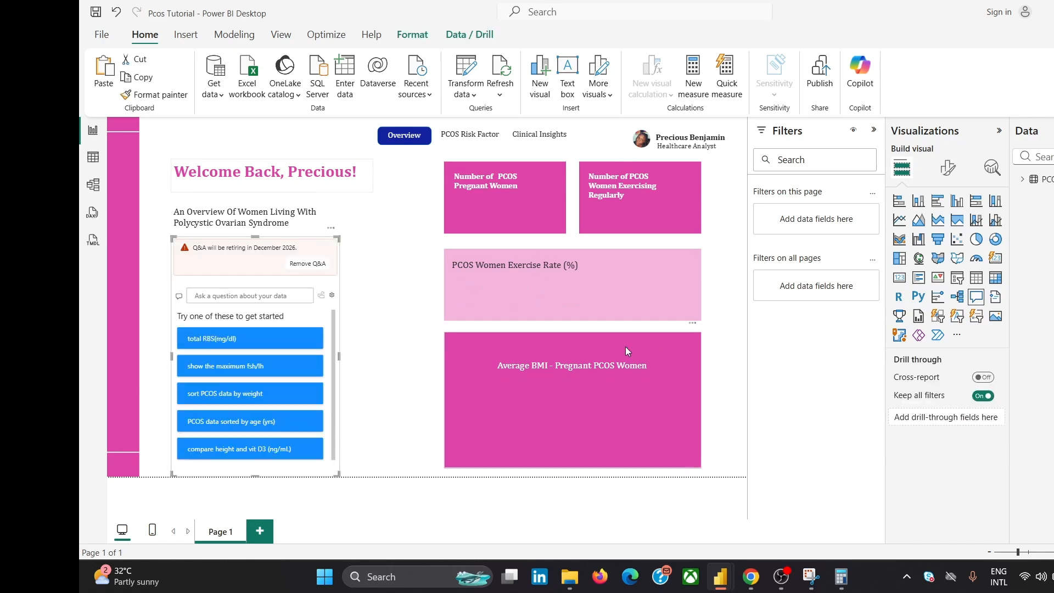
left_click(330, 229)
left_click(358, 245)
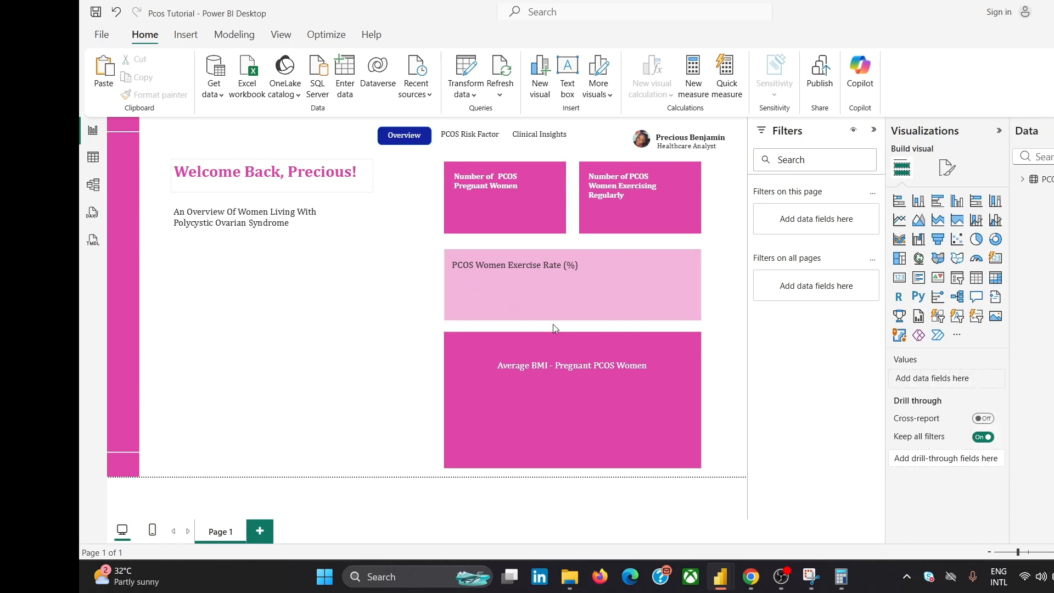
- Duplicate the "Average BMI - Pregnant PCOS Women" label and place the copy below the original on the large pink card
left_click(580, 374)
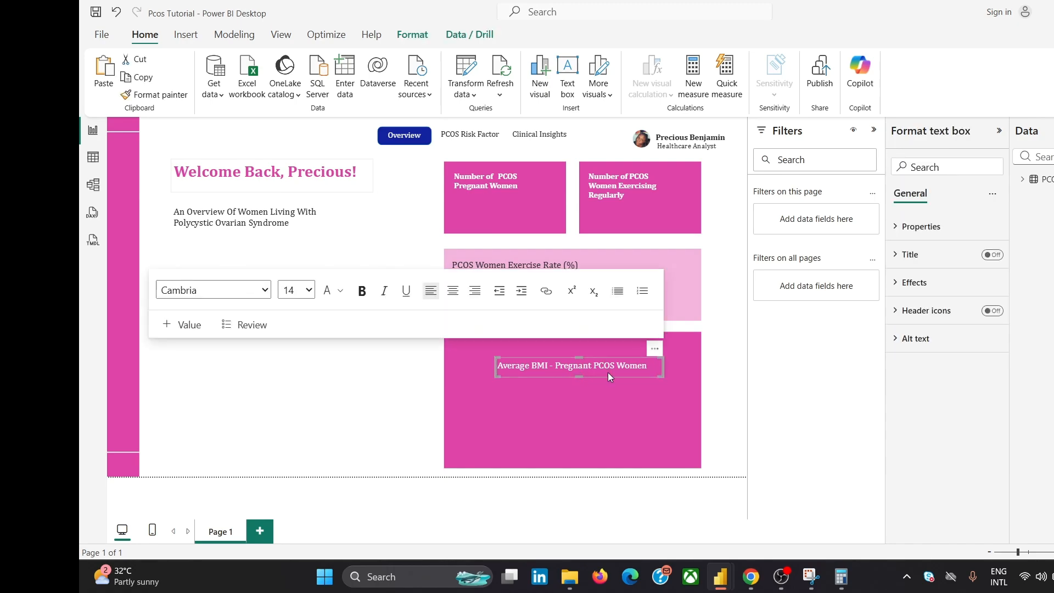
left_click(324, 400)
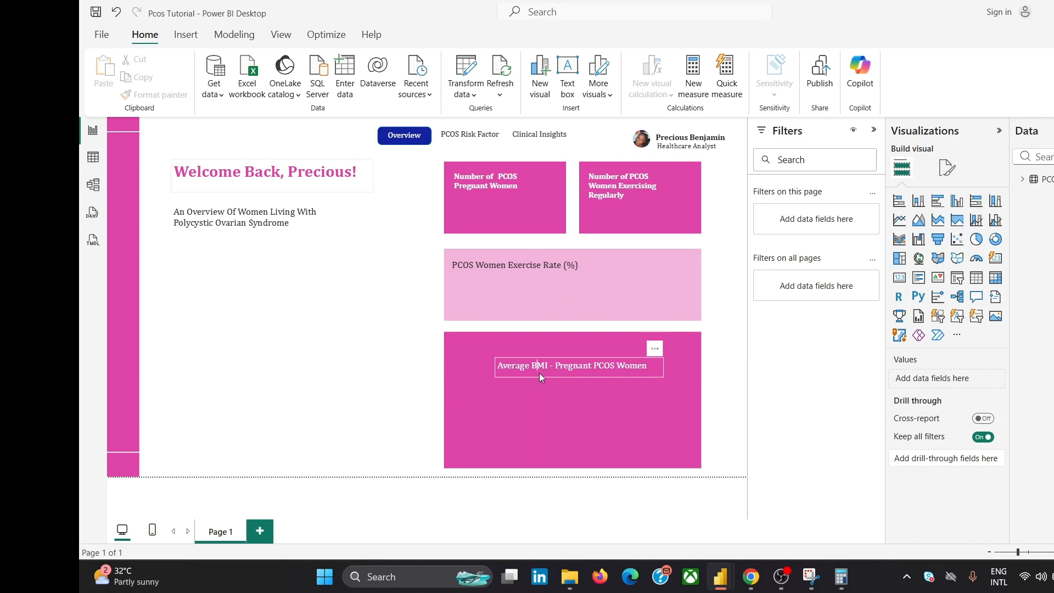
left_click(541, 375)
key("ctrl+c")
key("ctrl+v")
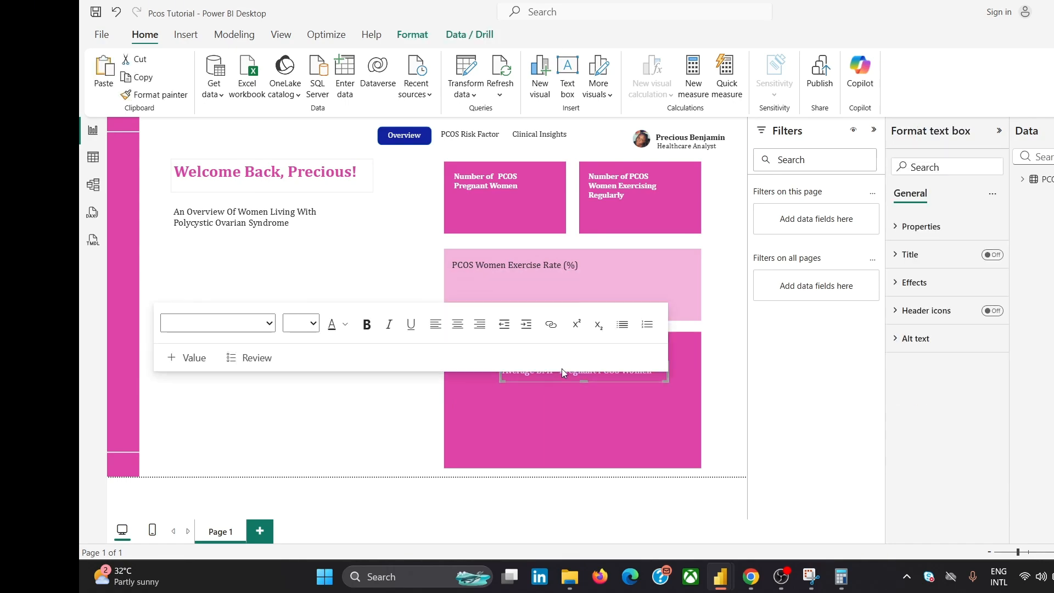
left_click_drag(591, 381, 584, 434)
- Switch to the reference dashboard image in Chrome, check the wording of its BMI labels, and return to Power BI Desktop
mouse_move(752, 579)
mouse_move(836, 506)
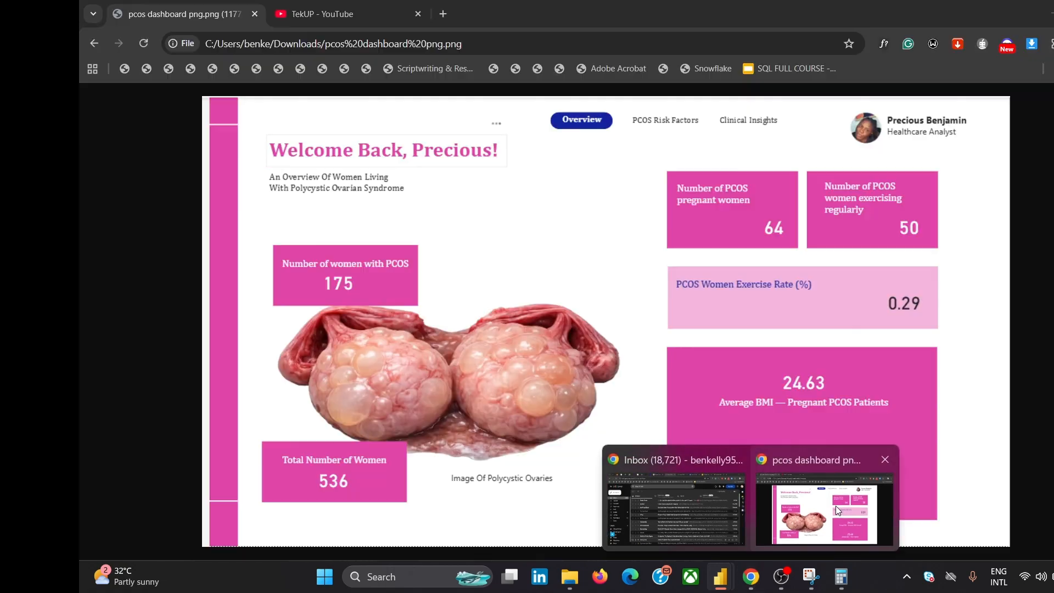
left_click(831, 518)
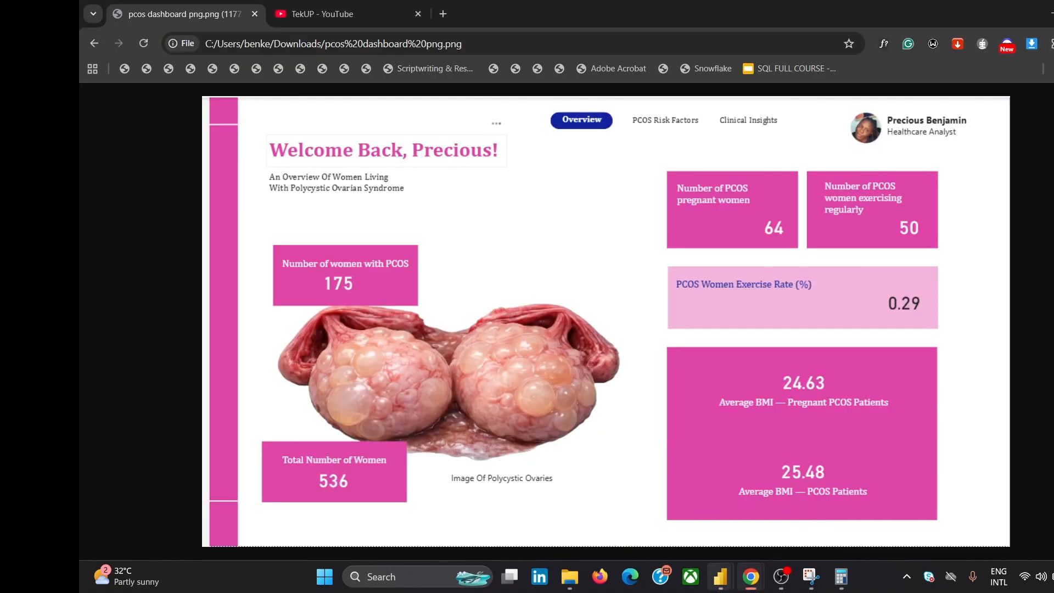
mouse_move(720, 576)
mouse_move(759, 489)
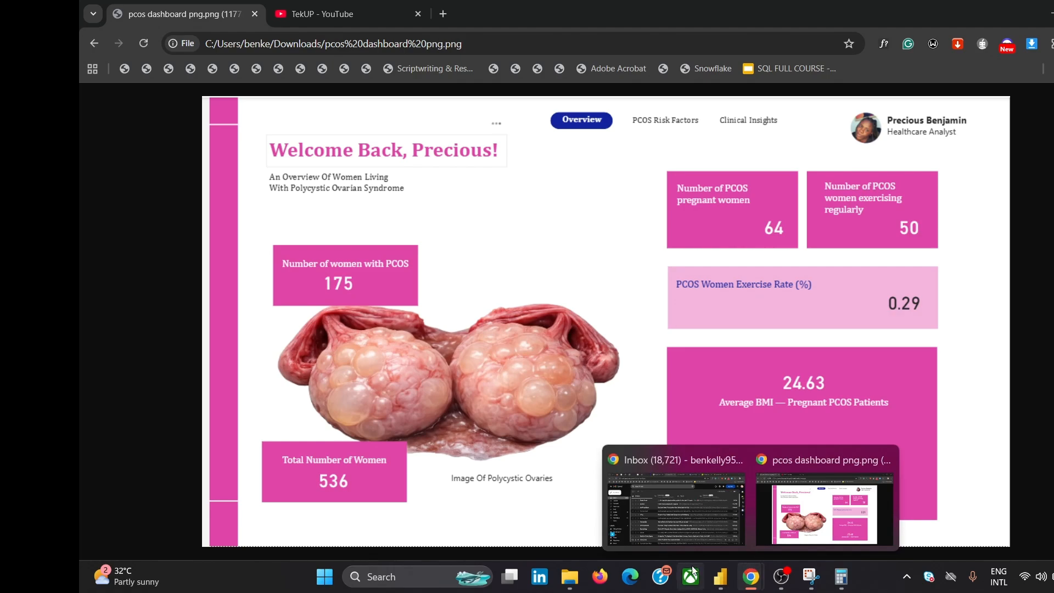
left_click(755, 541)
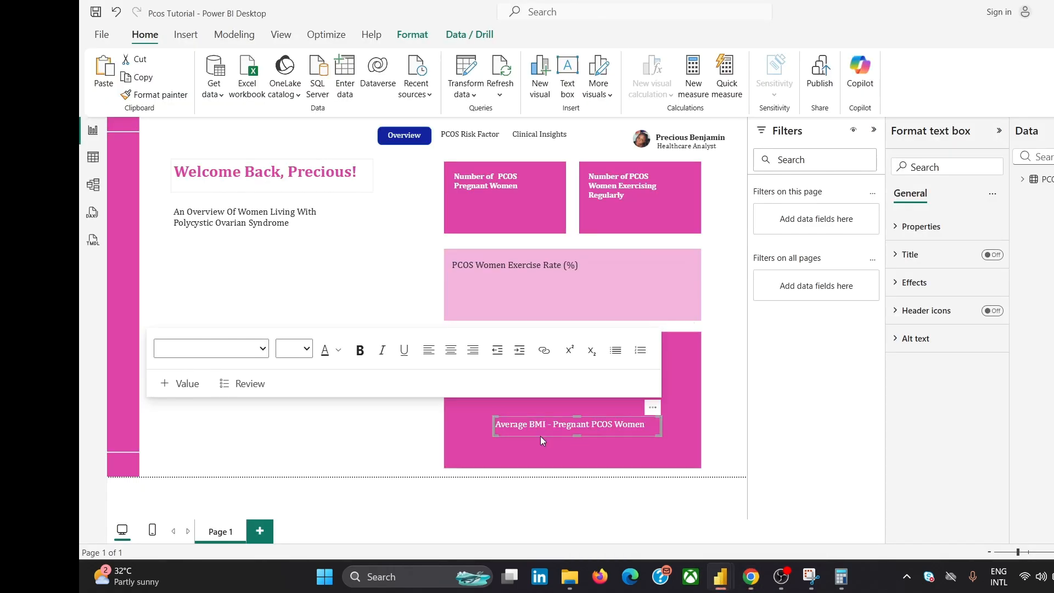
- Change the lower copied label's text to "Average BMI - PCOS Patients"
left_click_drag(553, 424, 594, 427)
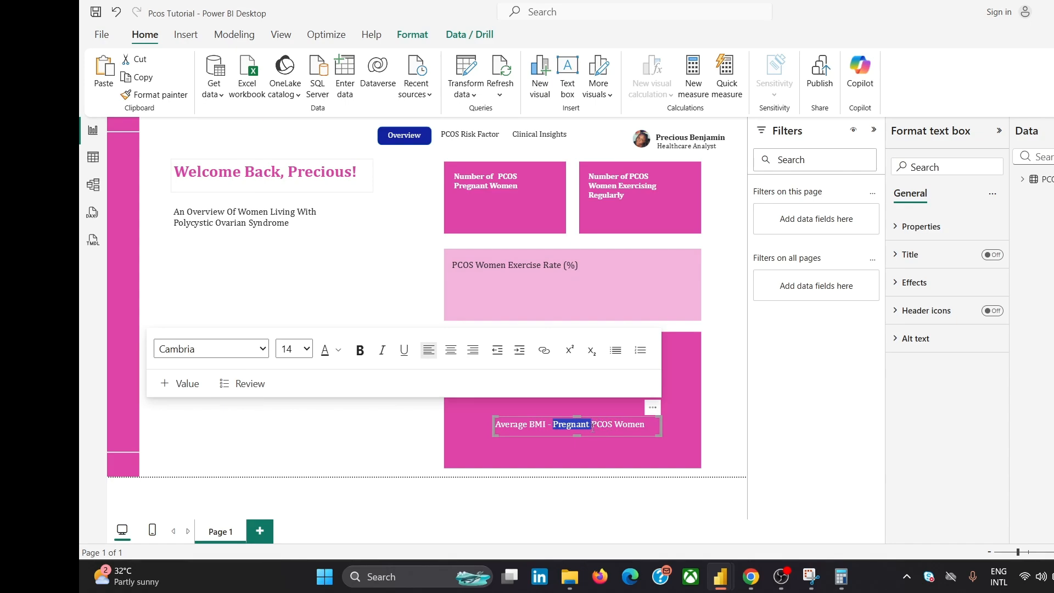
key("BackSpace")
left_click_drag(605, 427, 582, 425)
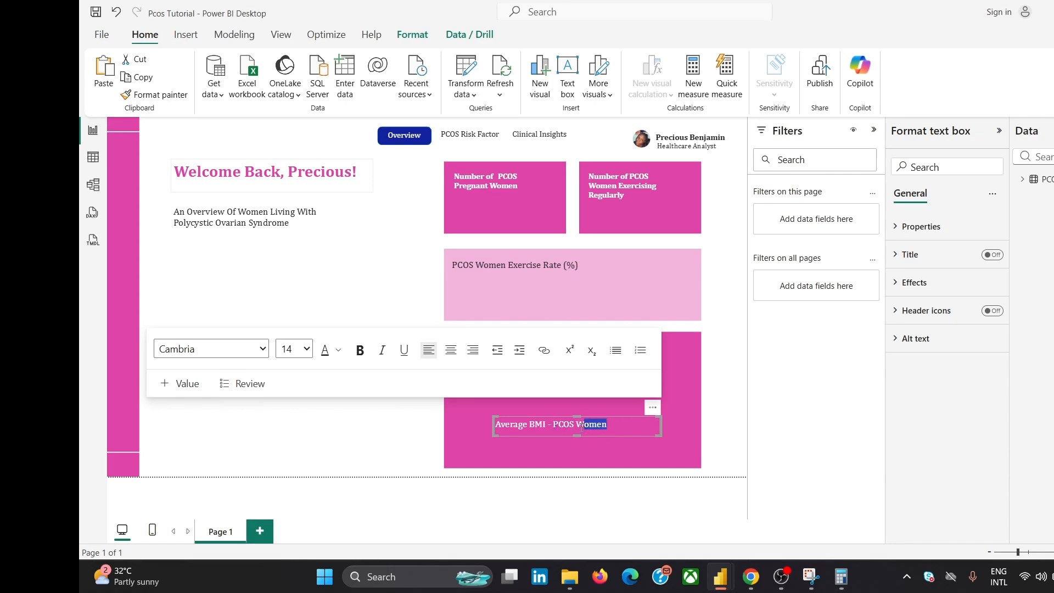
type("r")
left_click(360, 273)
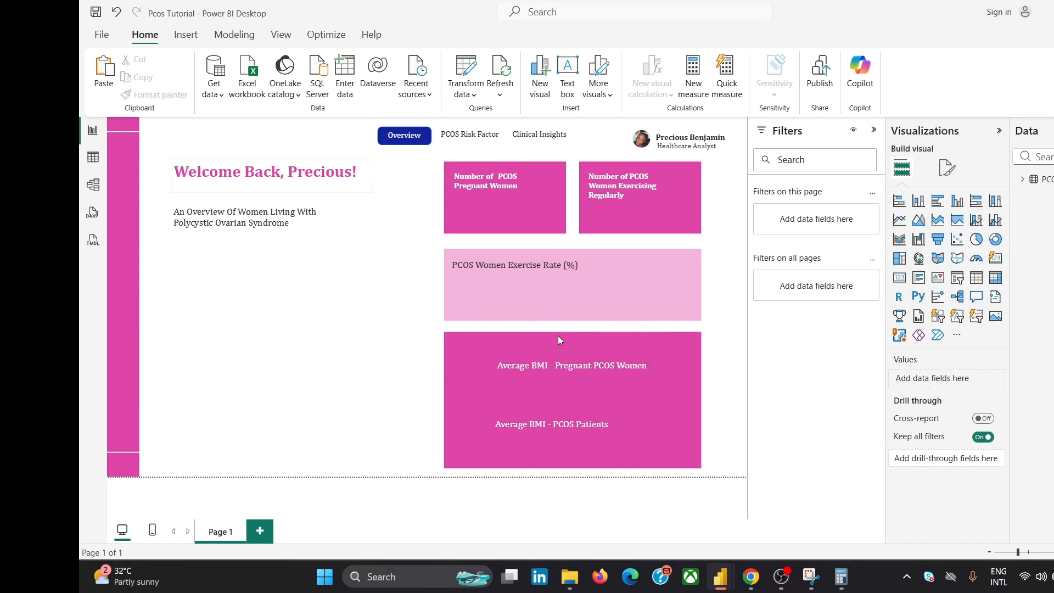
- Select both average BMI labels and align them to each other by their horizontal centers
left_click(568, 436)
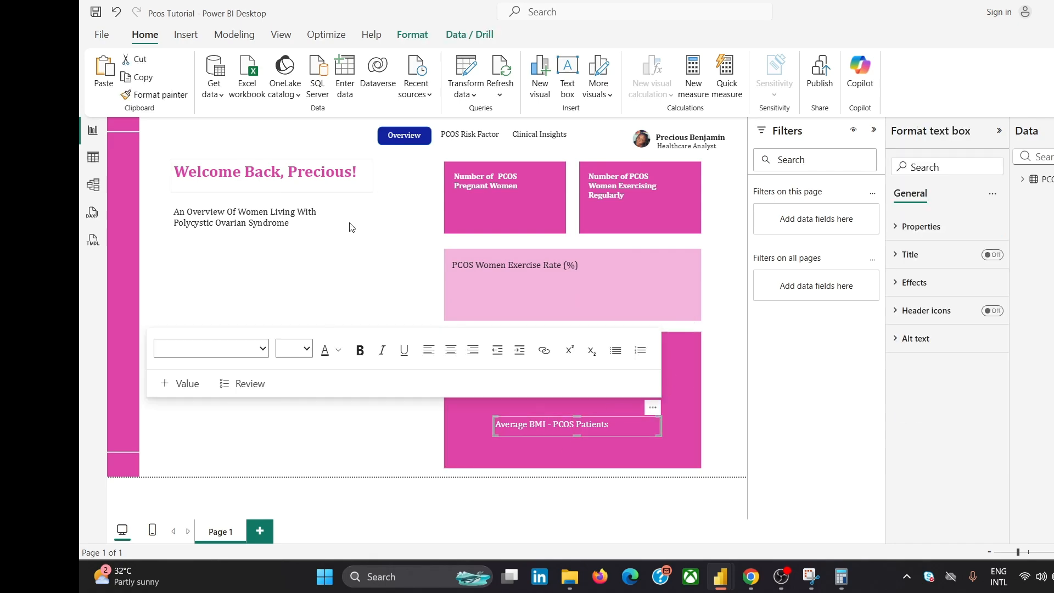
left_click(676, 374)
left_click(620, 374)
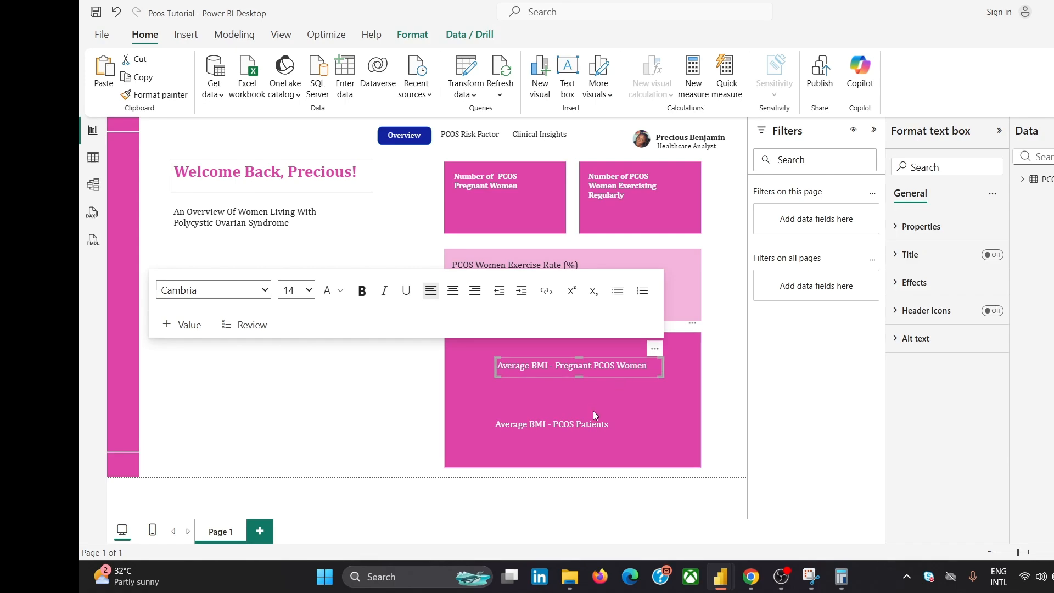
left_click(586, 435, "ctrl")
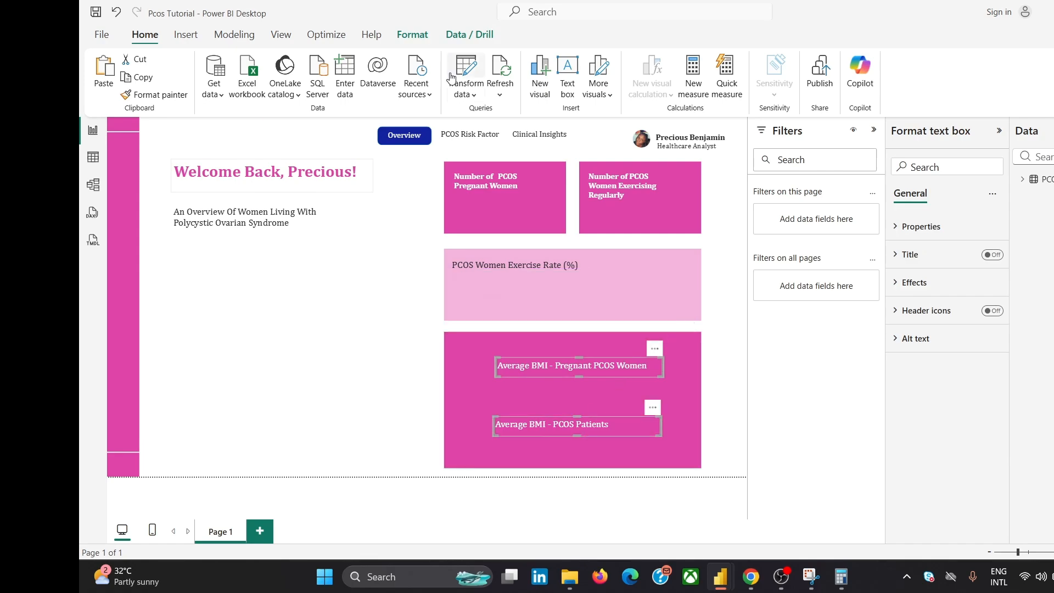
left_click(412, 35)
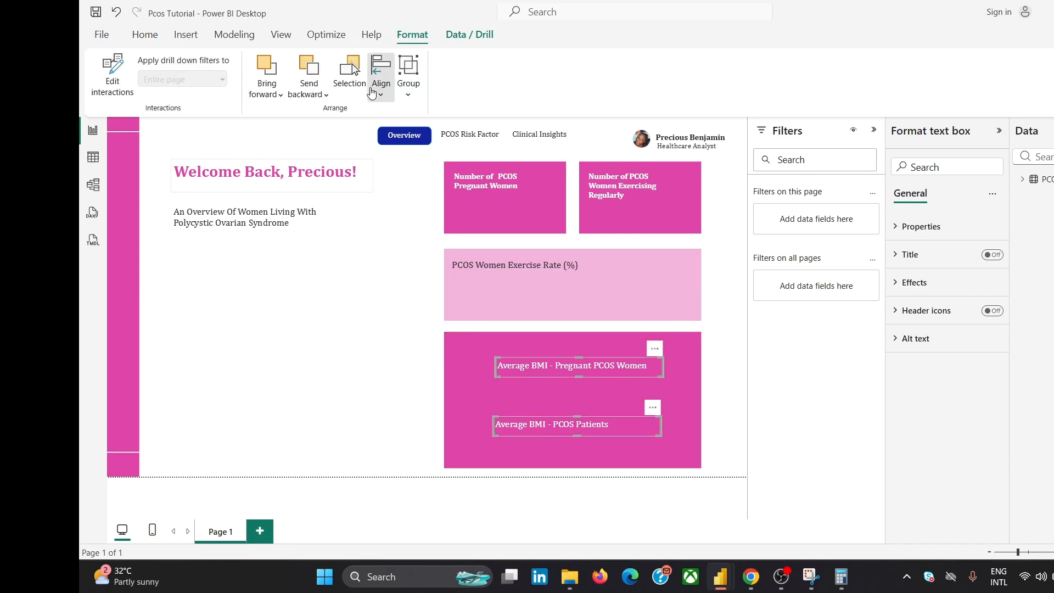
left_click(381, 77)
left_click(434, 139)
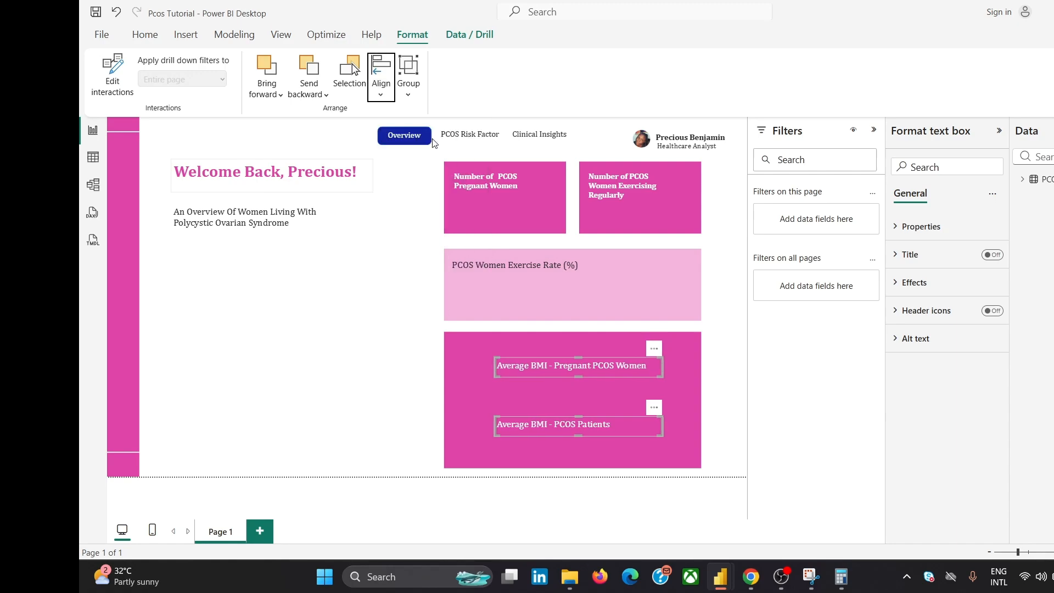
- Try to align the large pink card and both average BMI labels by their vertical middles, and undo the alignment
left_click(693, 352, "ctrl")
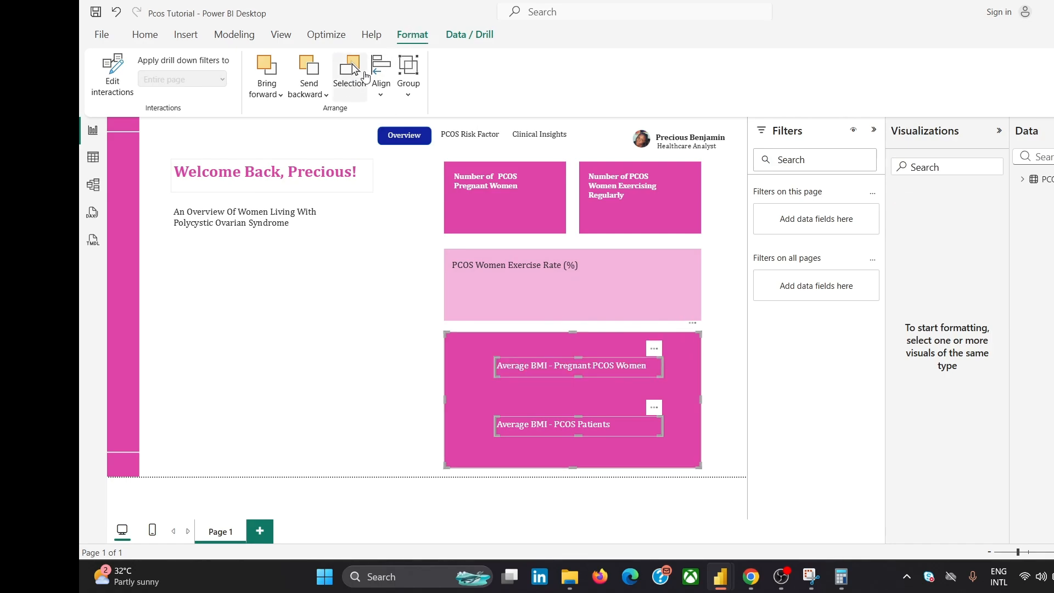
left_click(378, 71)
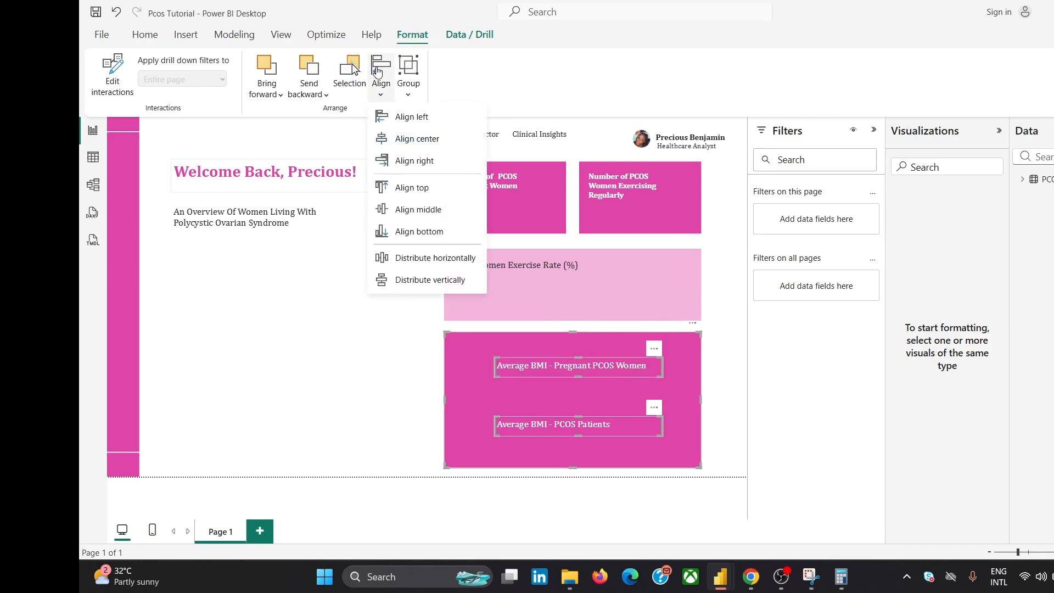
left_click(417, 214)
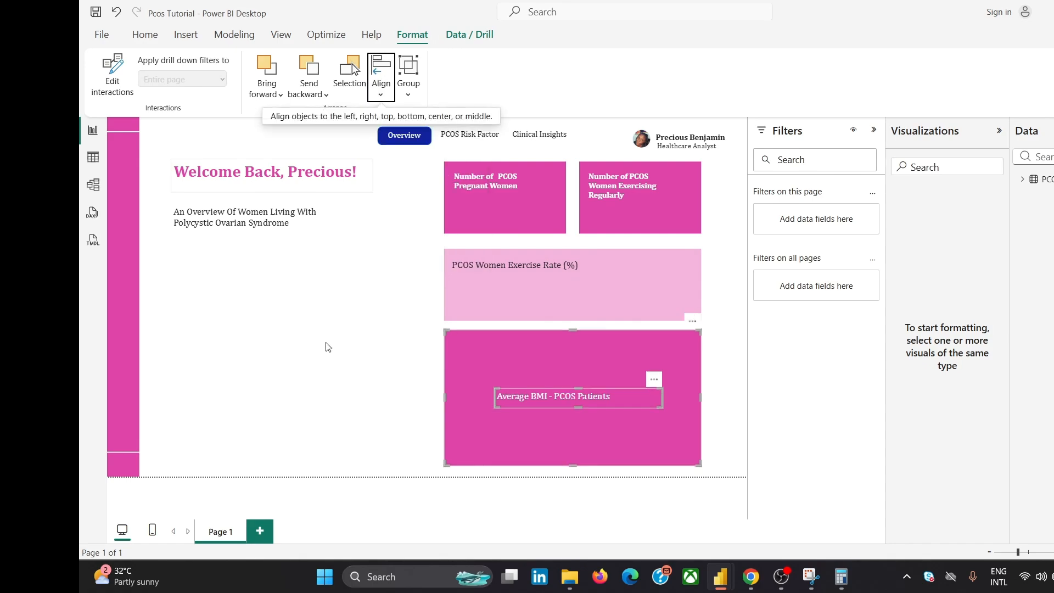
key("ctrl+z")
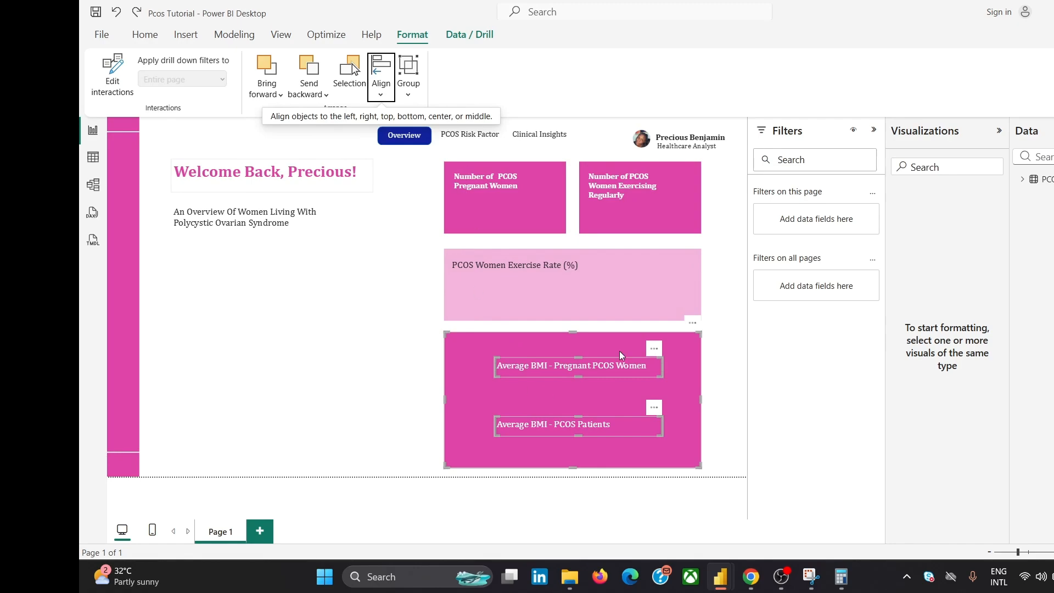
- Group the large pink card together with its two average BMI labels, and clear the selection
right_click(684, 347)
mouse_move(707, 355)
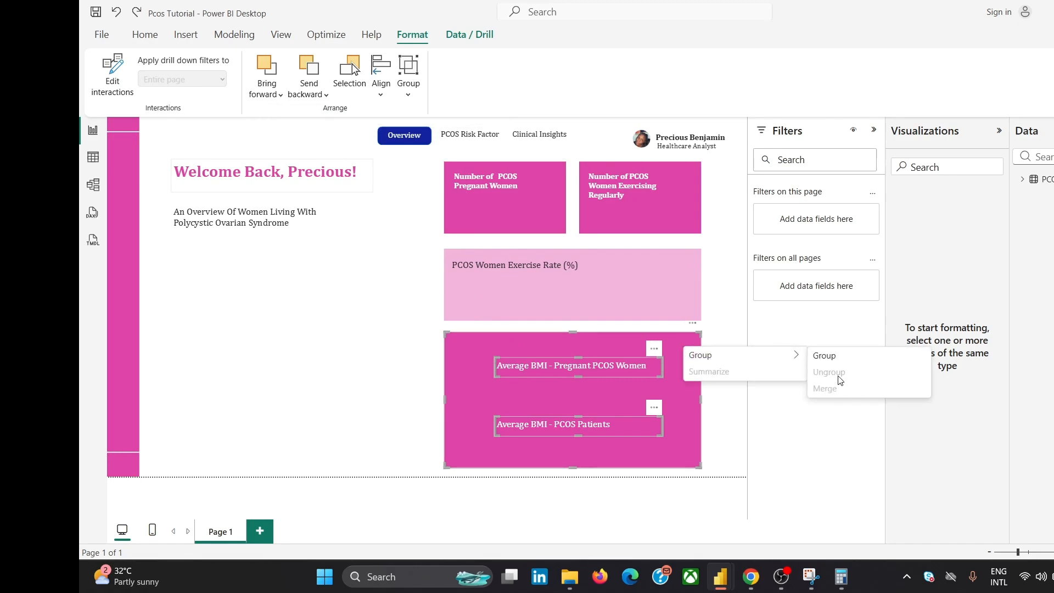
left_click(824, 355)
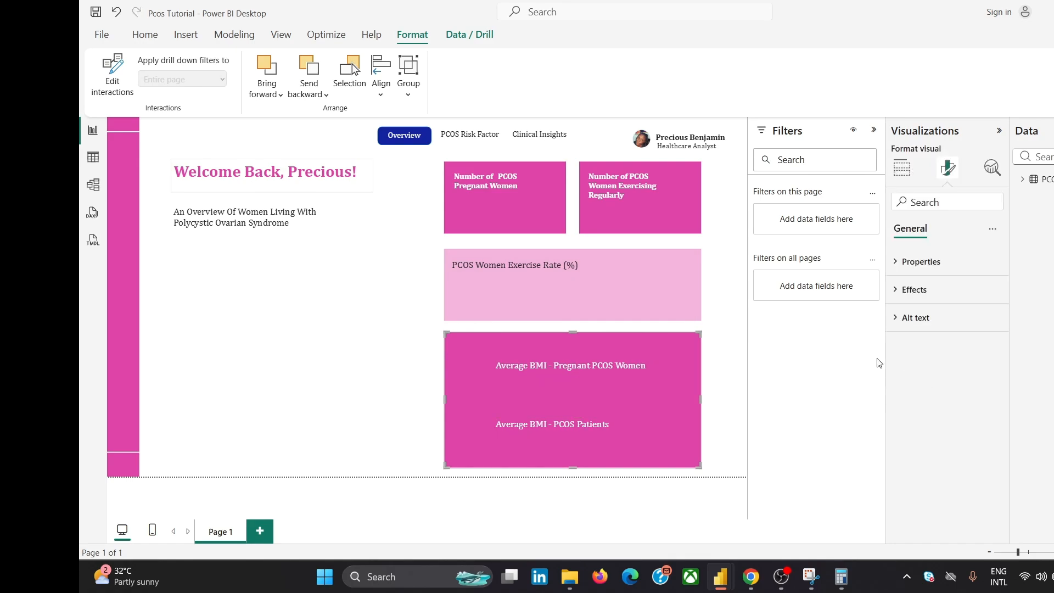
left_click(343, 363)
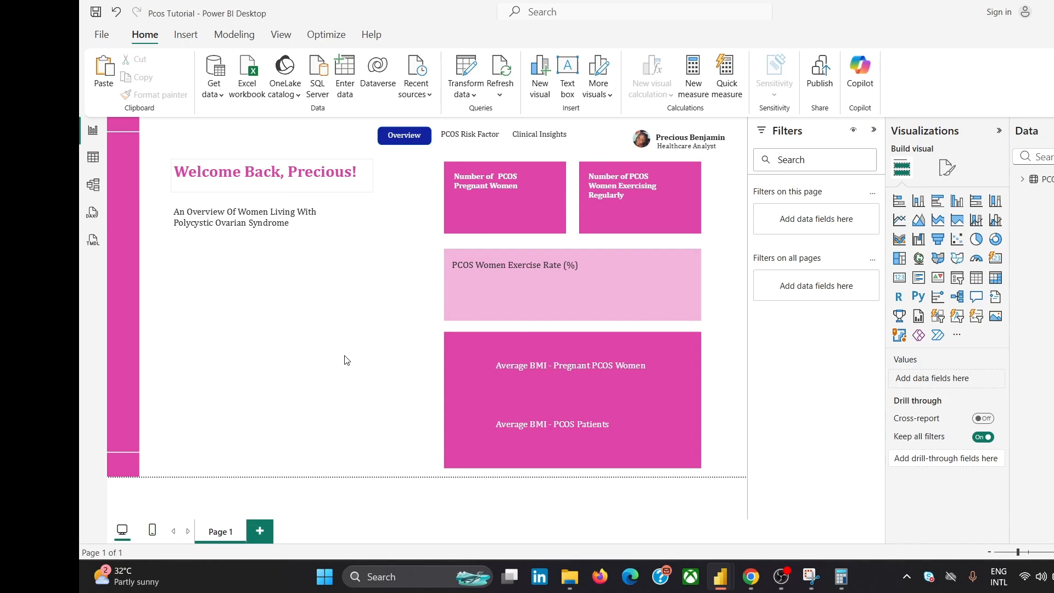
- Switch to the reference dashboard image in Chrome, examine the Overview layout, and return to the Pcos Tutorial report in Power BI Desktop
mouse_move(750, 577)
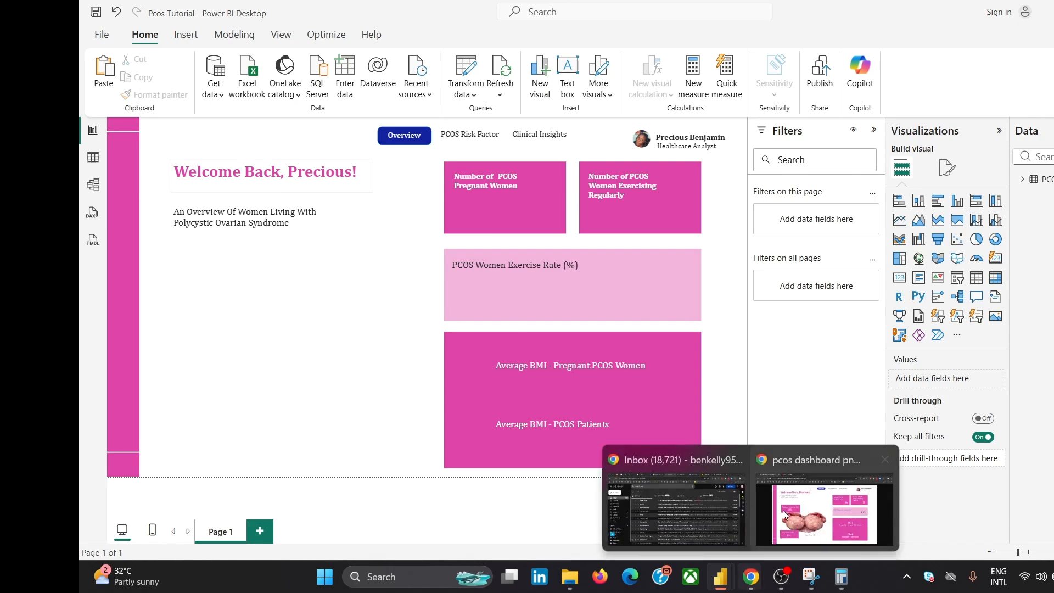
left_click(795, 484)
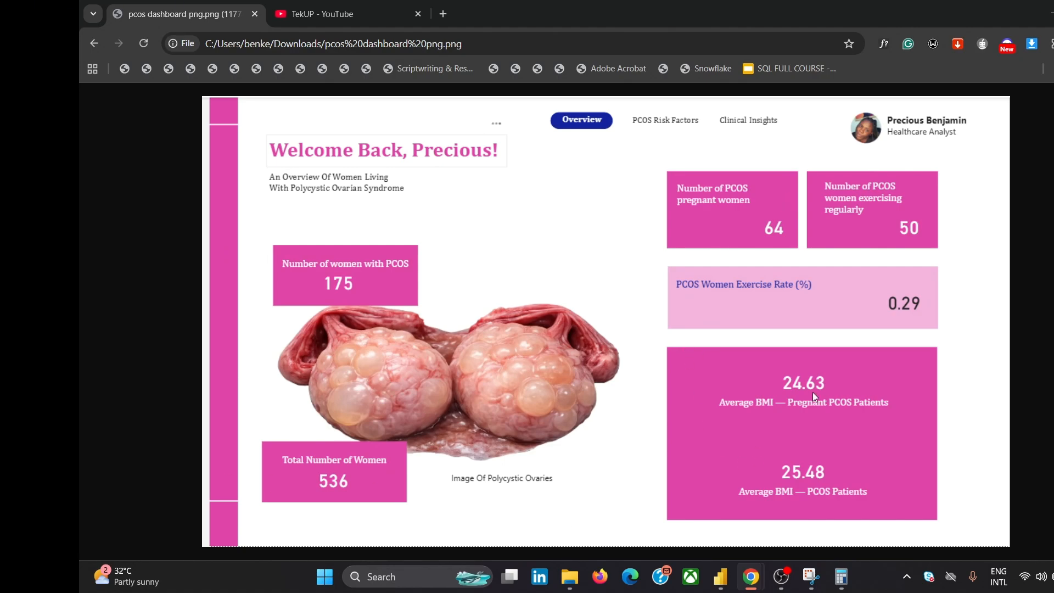
mouse_move(720, 576)
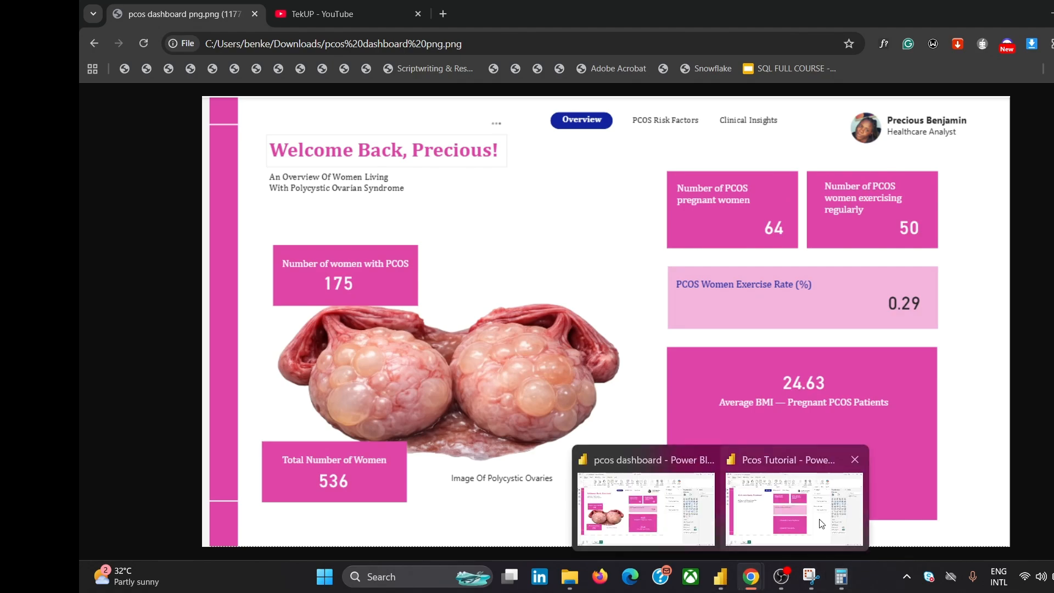
left_click(821, 523)
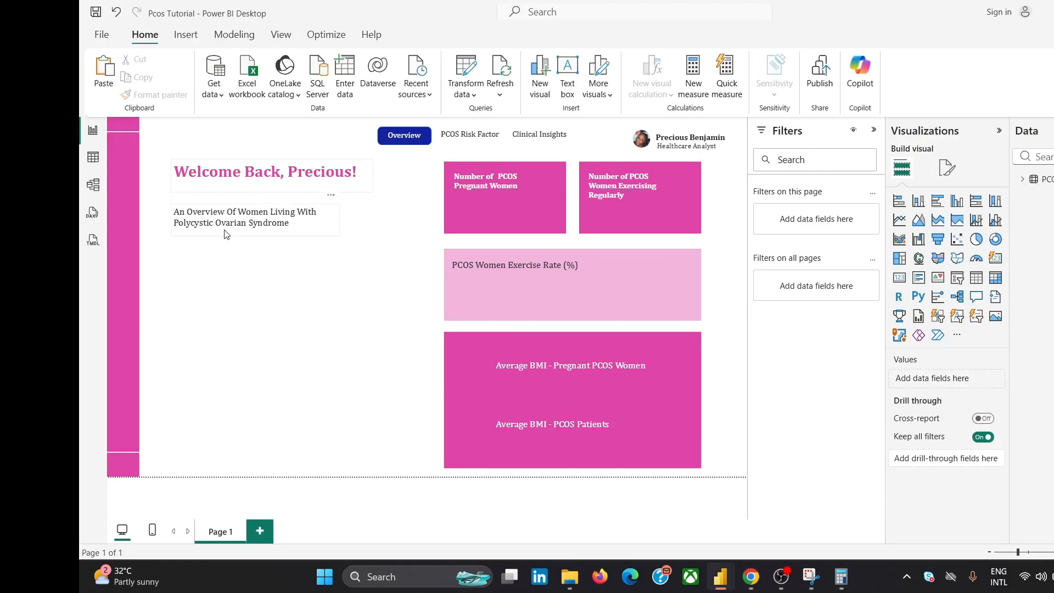
- Move the "An Overview Of Women Living With Polycystic Ovarian Syndrome" subtitle slightly up, closer to the welcome heading
left_click(238, 232)
left_click_drag(237, 233, 274, 236)
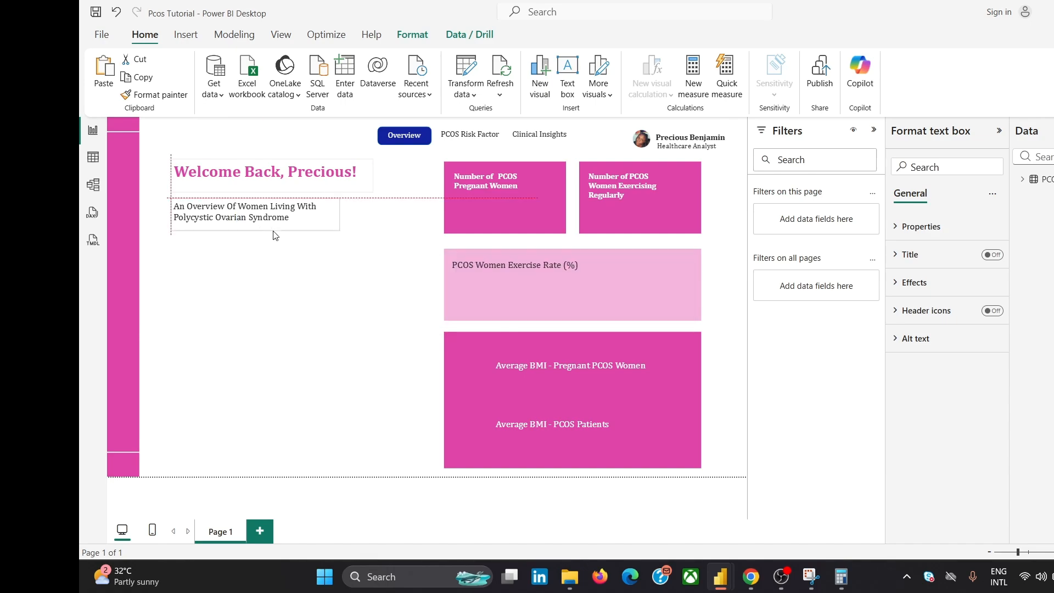
left_click(254, 343)
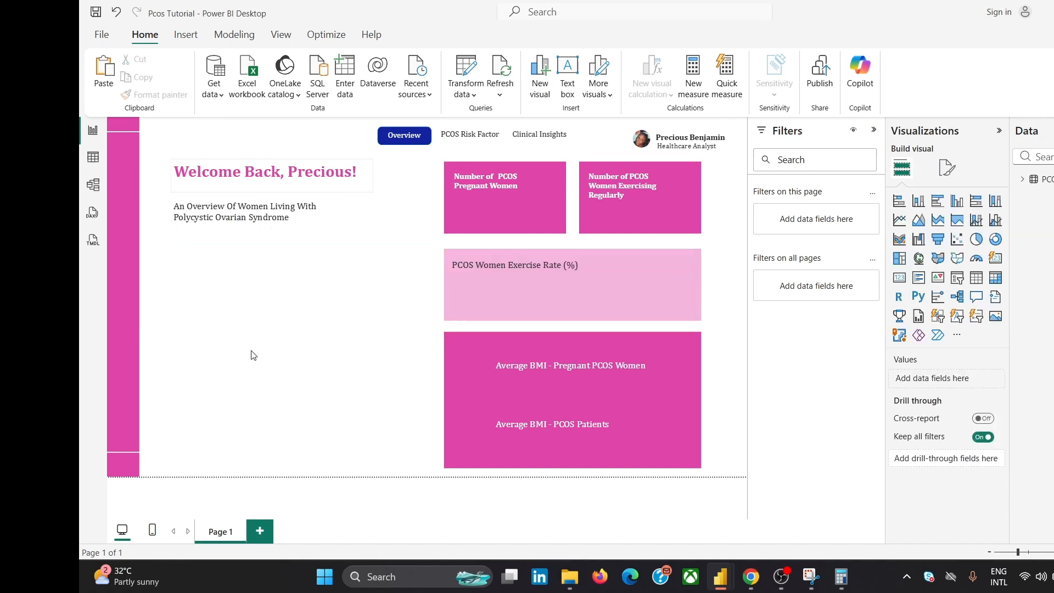
- Insert an image on the page and upload the ChatGPT-generated polycystic ovaries picture as its source
left_click(186, 37)
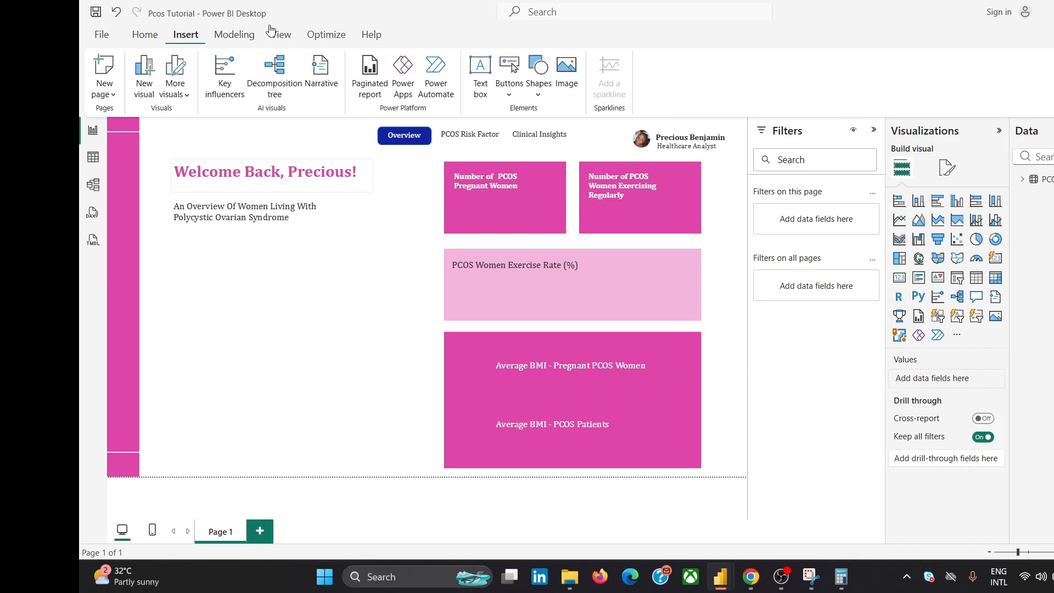
left_click(562, 67)
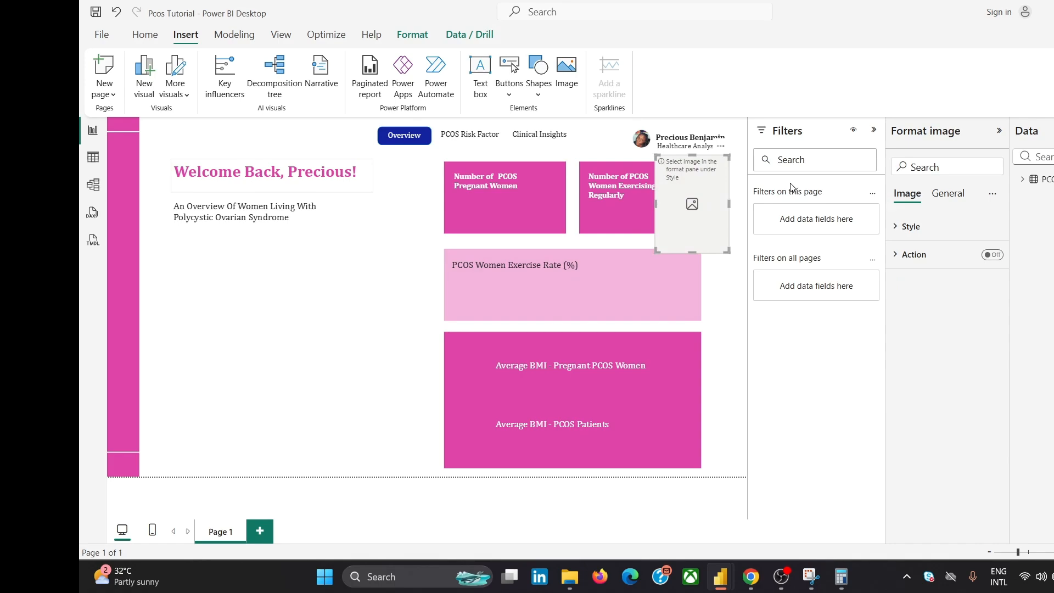
left_click(932, 254)
left_click(934, 253)
left_click(939, 235)
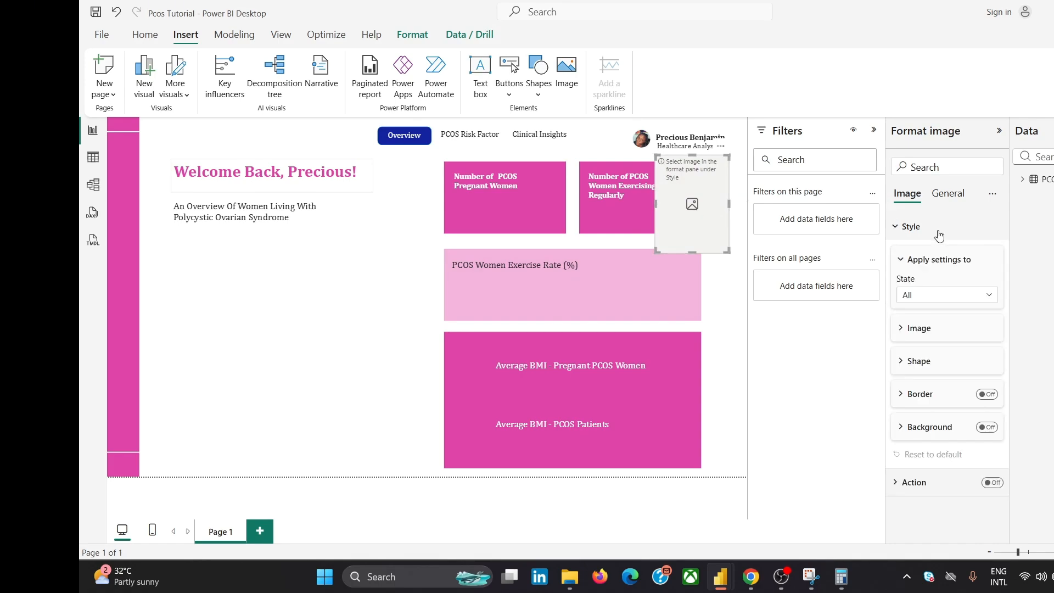
left_click(934, 329)
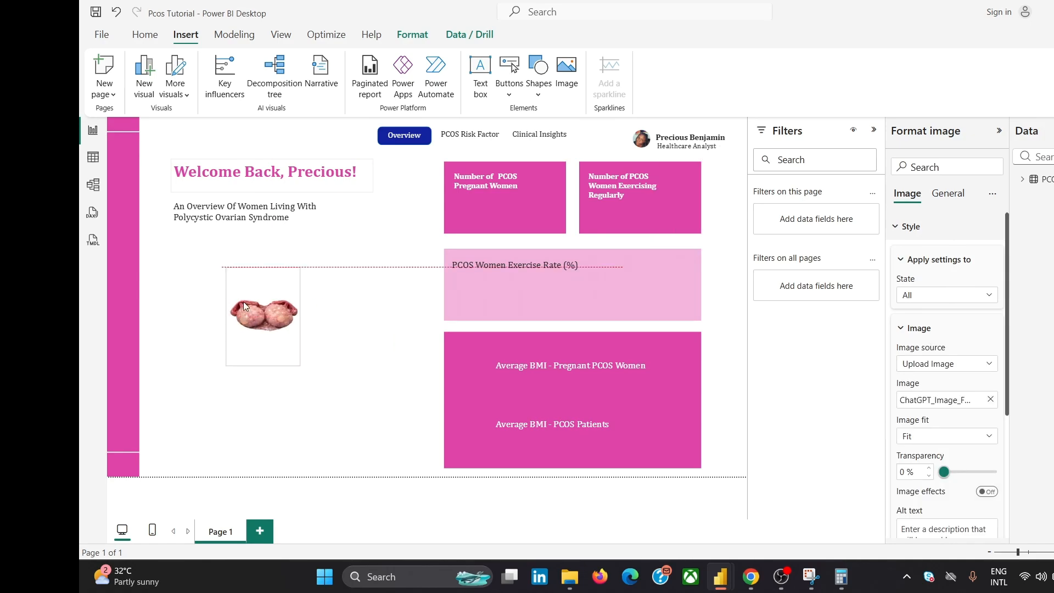
- Position the ovaries image below the subtitle and enlarge it to fill the space between the pink sidebar and the cards
left_click_drag(242, 301, 194, 270)
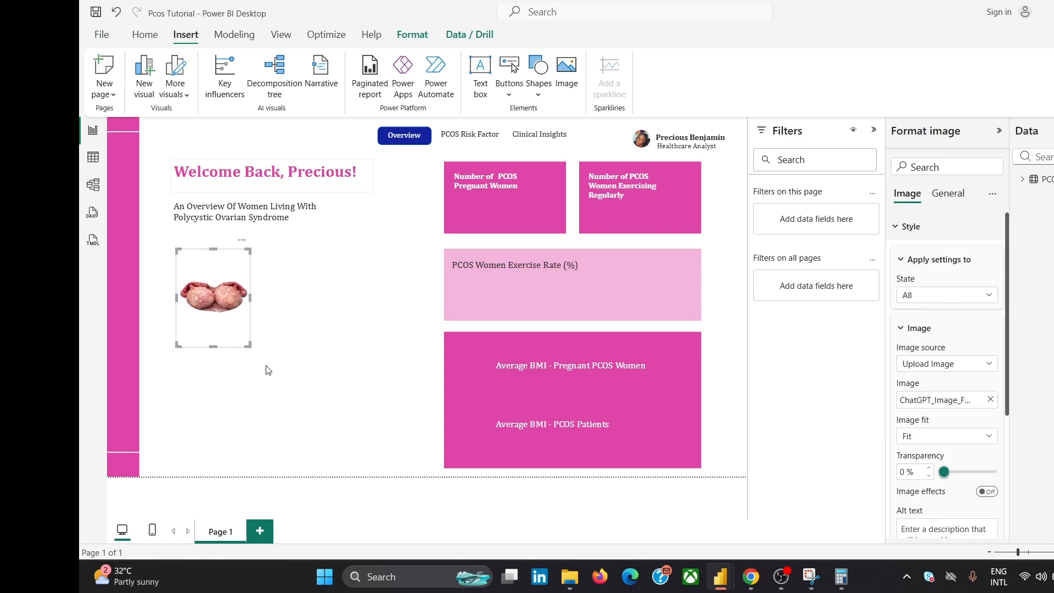
left_click_drag(248, 344, 377, 495)
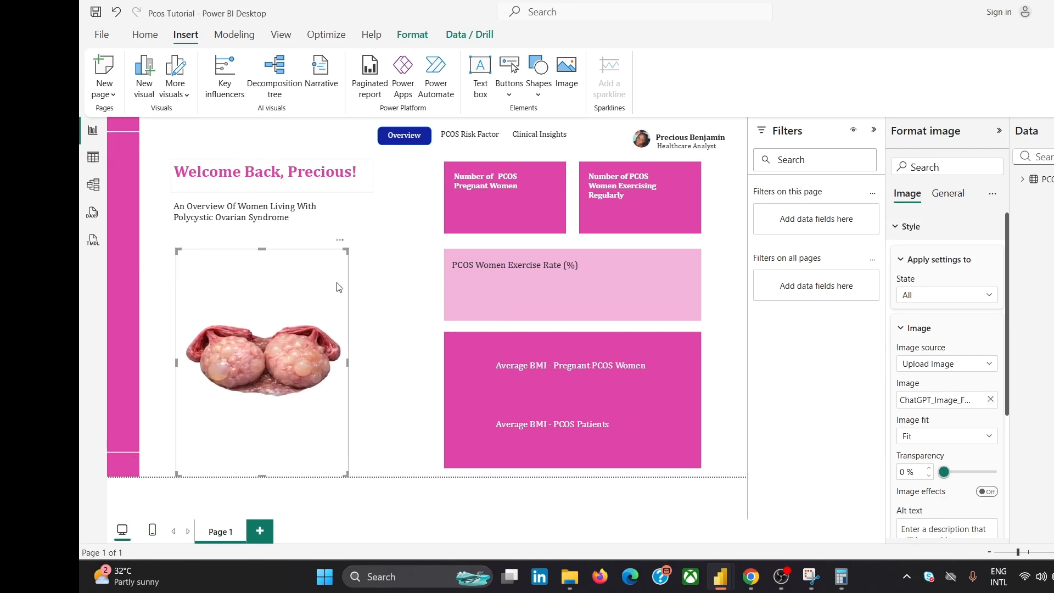
left_click_drag(265, 473, 431, 454)
left_click_drag(372, 362, 340, 357)
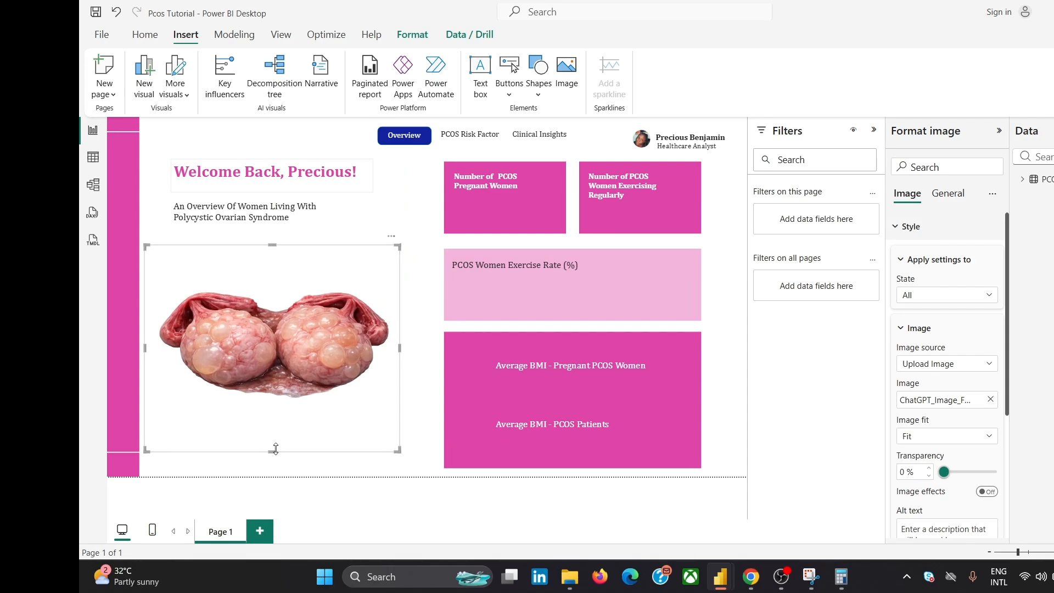
left_click_drag(277, 452, 301, 399)
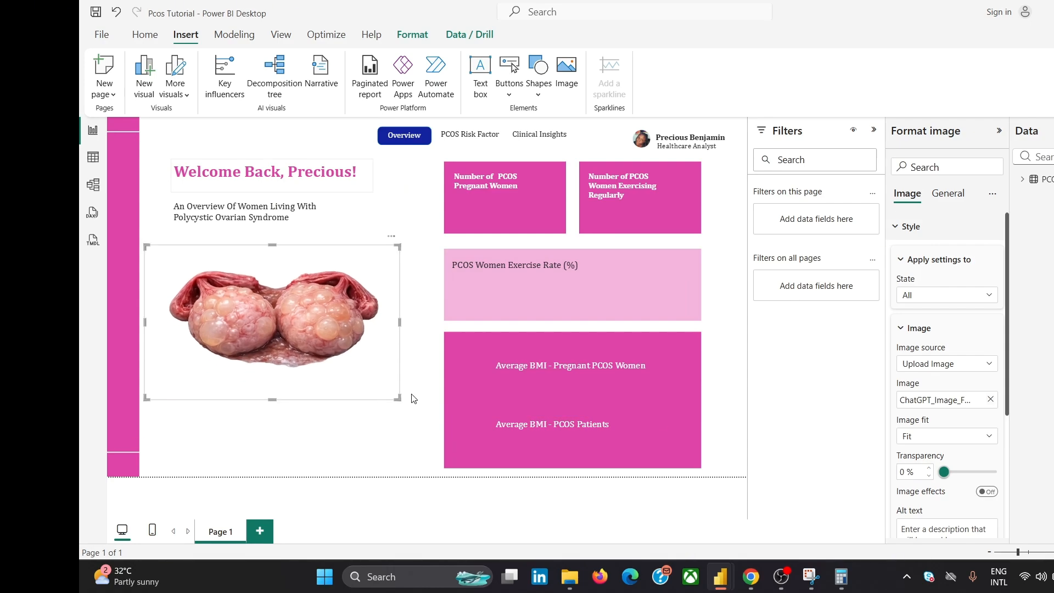
left_click_drag(398, 400, 438, 446)
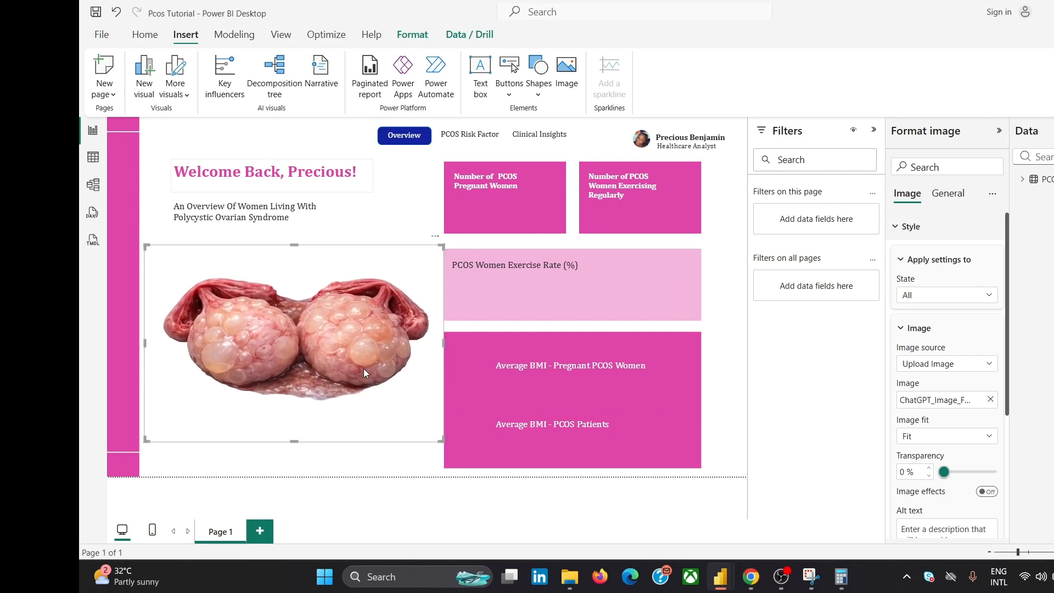
left_click(402, 230)
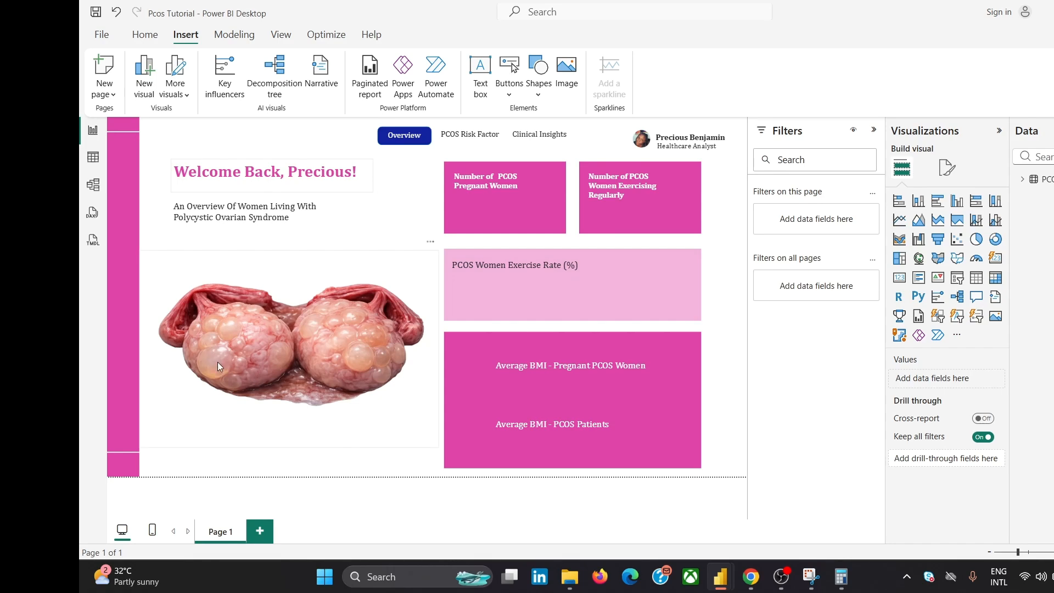
- Duplicate the pink rectangle behind "Number of PCOS Pregnant Women" and place the copy over the upper-left part of the ovaries image
left_click(509, 229)
left_click(507, 230)
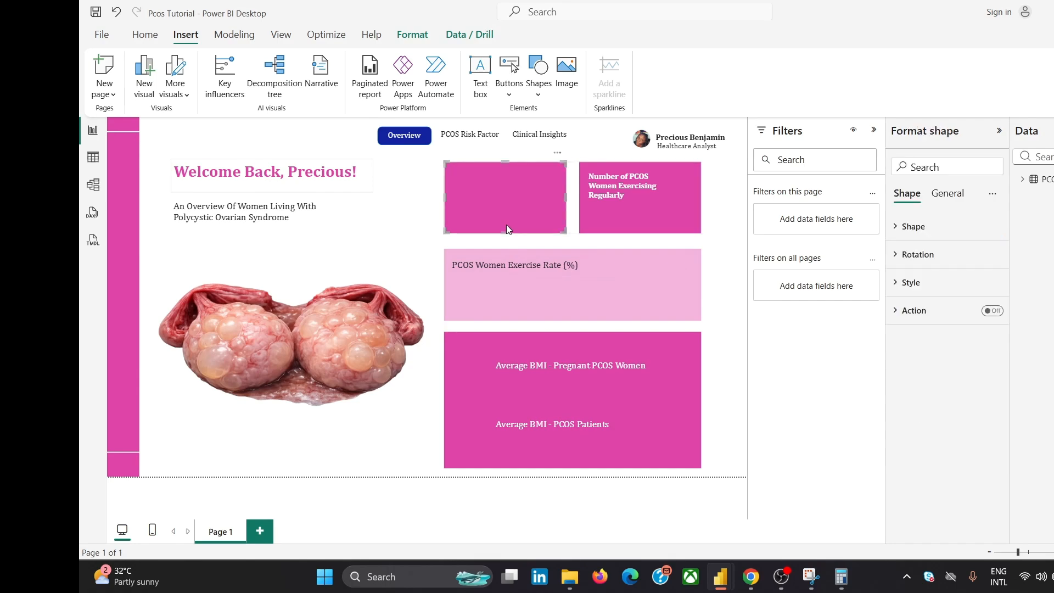
left_click_drag(508, 177, 222, 245)
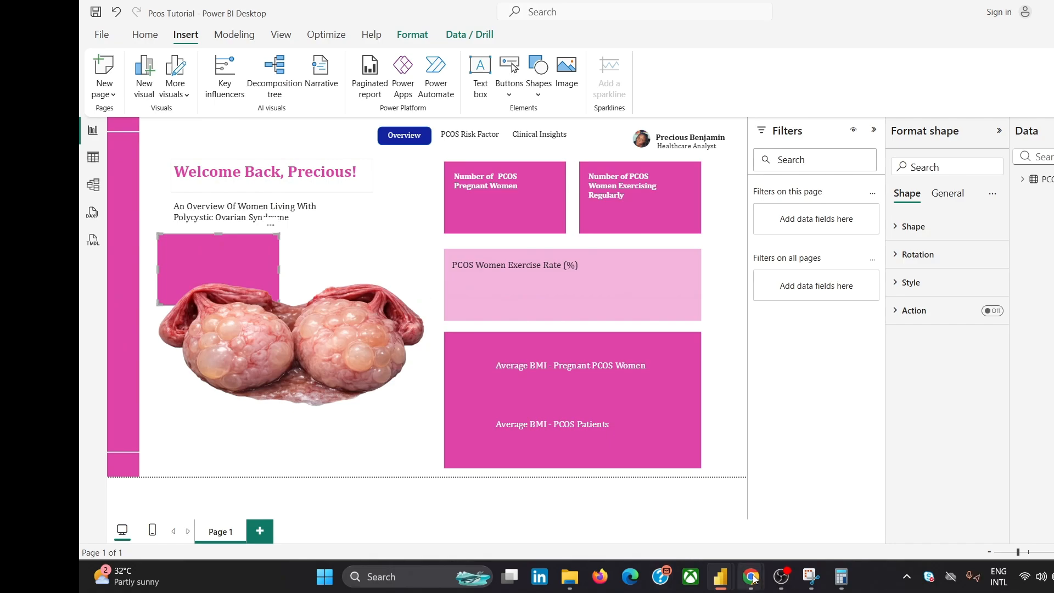
mouse_move(752, 578)
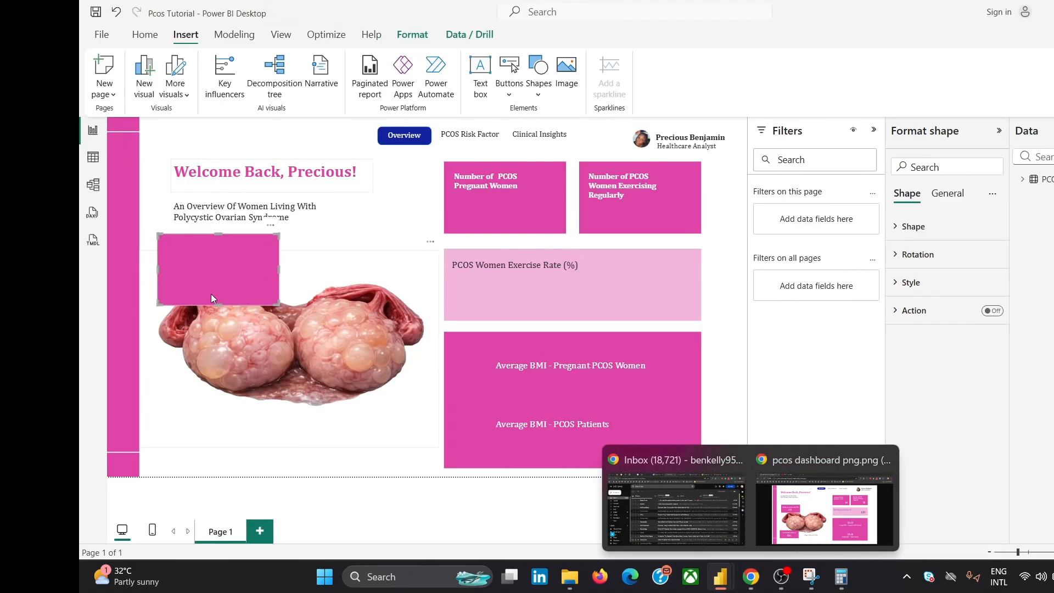
- Shrink the copied pink rectangle to a small, narrow card just above the left ovary, and clear the selection
left_click_drag(219, 234, 255, 269)
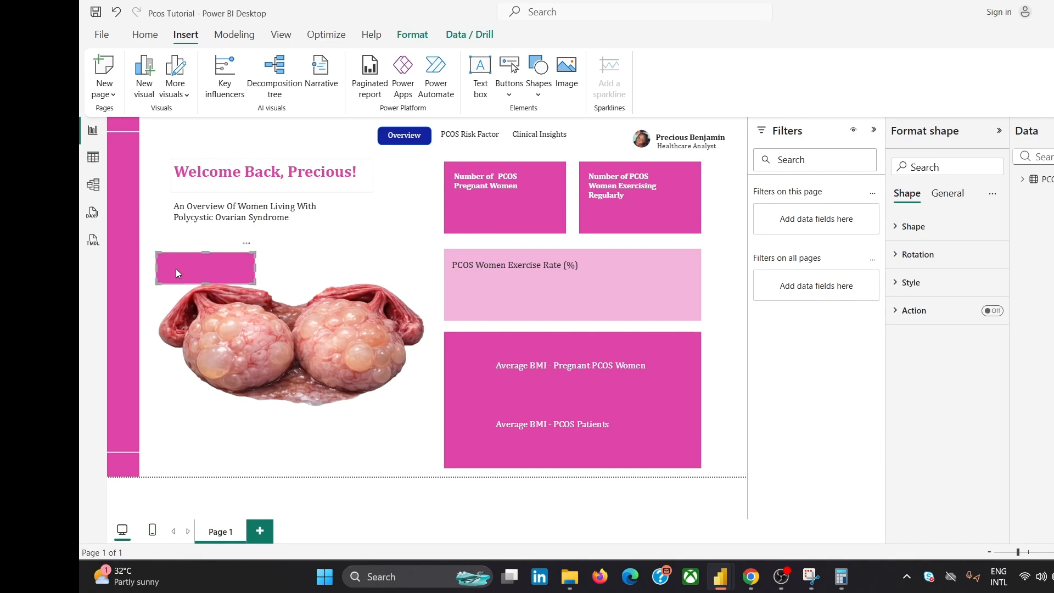
left_click(306, 262)
left_click(332, 228)
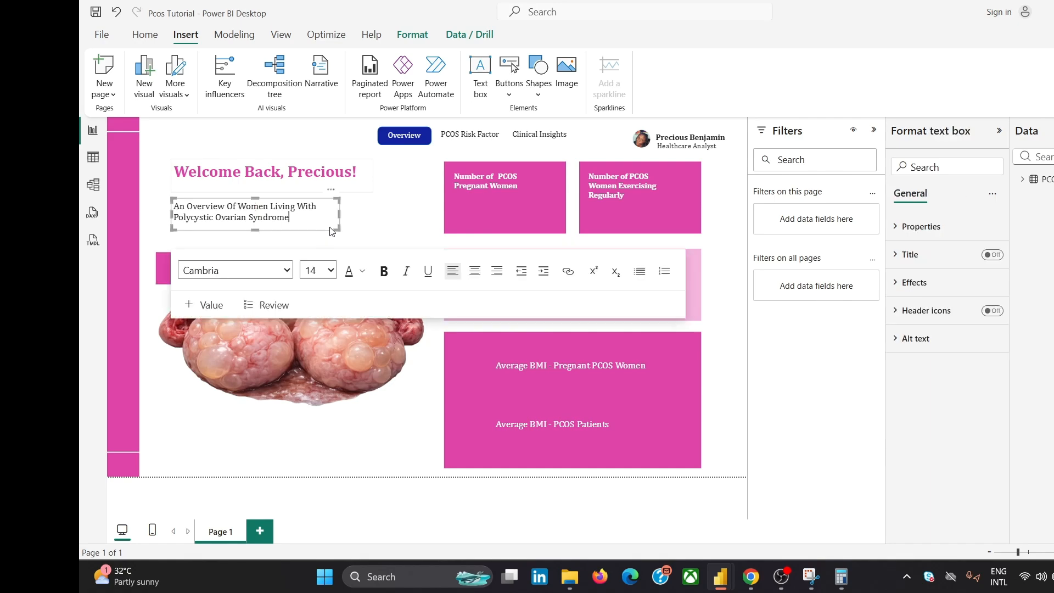
left_click(387, 215)
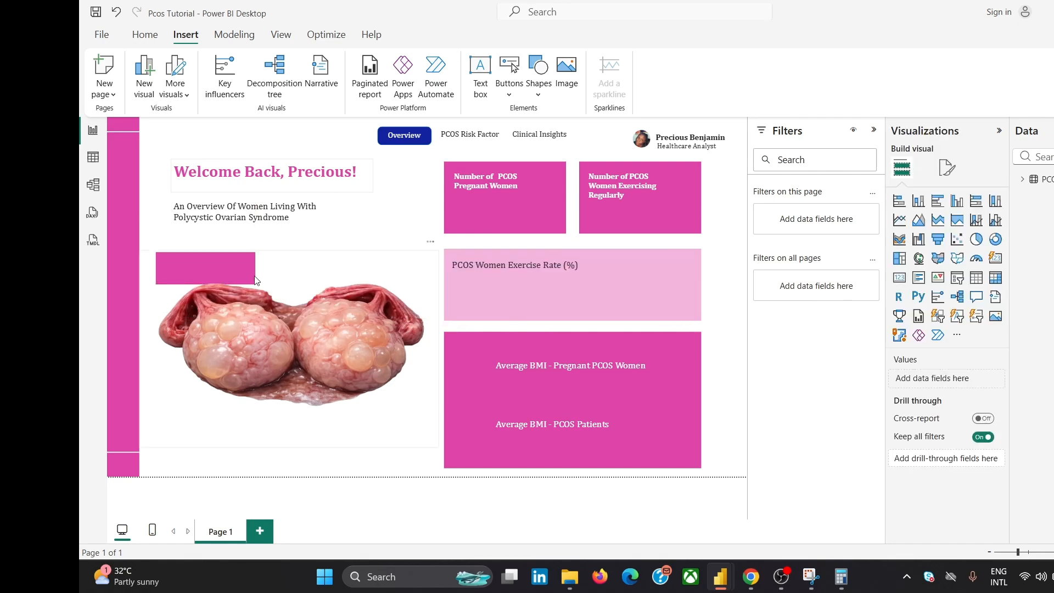
- Undo the accidental move of the ovaries image, and shift the small pink rectangle slightly right and up
left_click_drag(238, 264, 249, 256)
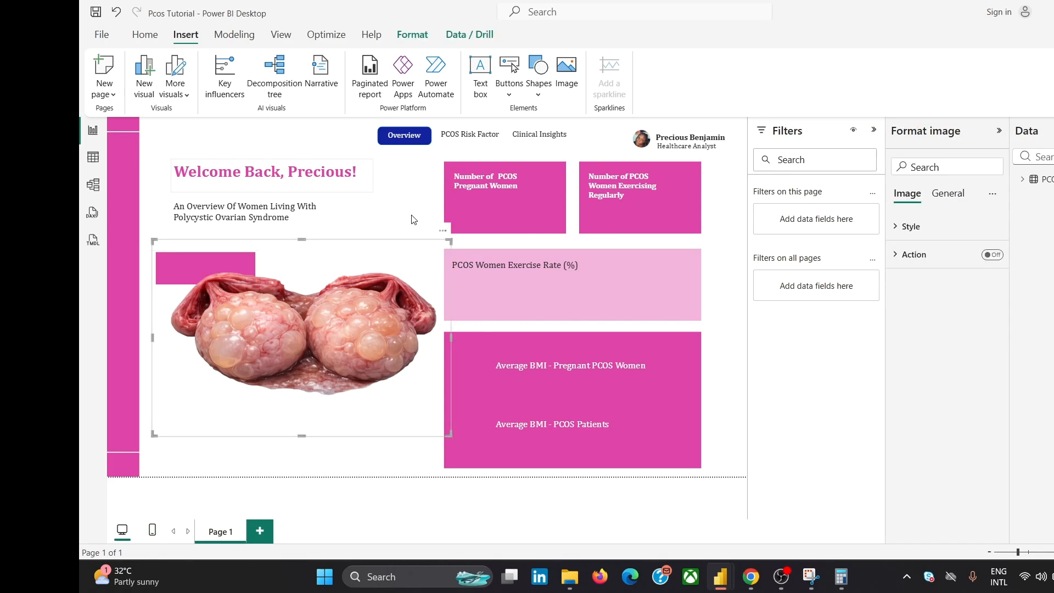
key("ctrl+z")
mouse_move(226, 254)
left_mouse_down()
mouse_move(229, 281)
mouse_move(222, 255)
mouse_move(228, 237)
mouse_move(242, 242)
mouse_move(235, 232)
mouse_move(232, 249)
left_mouse_up()
mouse_move(272, 321)
left_mouse_down()
mouse_move(258, 311)
mouse_move(272, 318)
left_mouse_up()
left_click(946, 196)
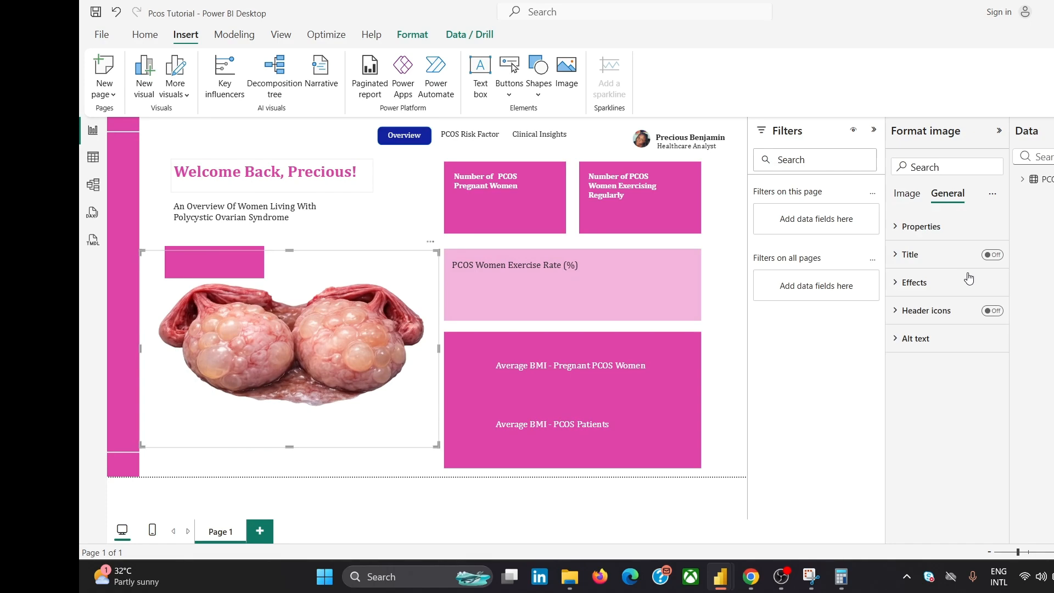
left_click(968, 280)
left_click(965, 282)
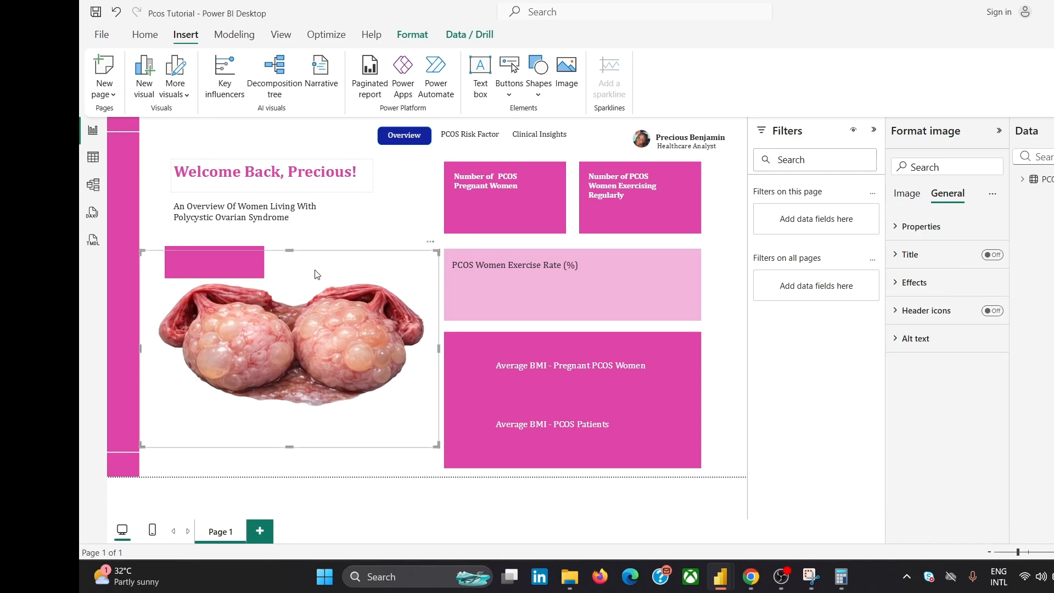
- Make the small pink rectangle slightly taller so that its lower edge meets the top of the left ovary
left_click(249, 252)
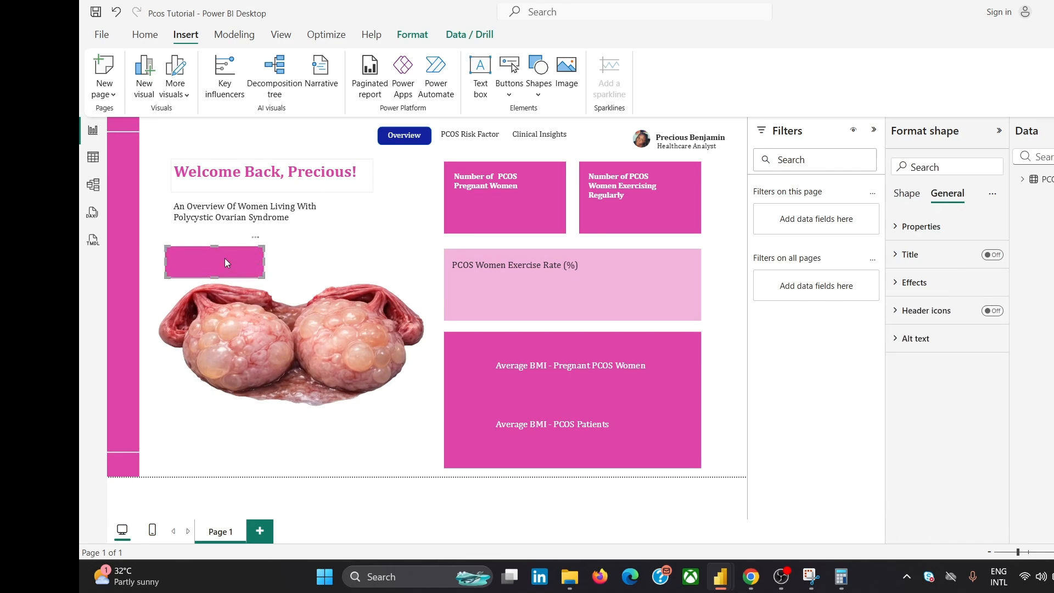
left_click_drag(217, 245, 230, 267)
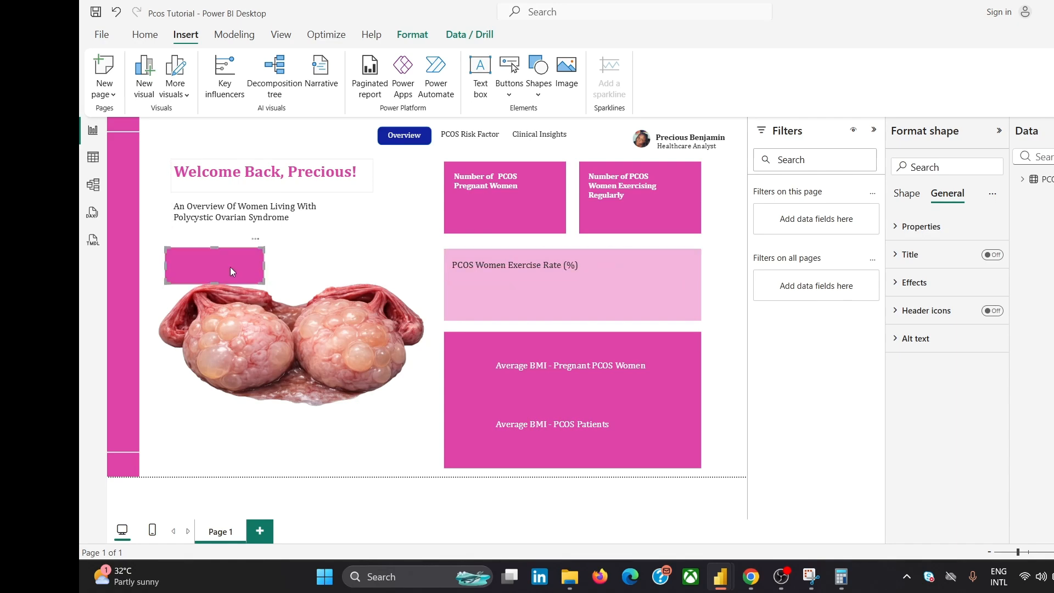
mouse_move(751, 575)
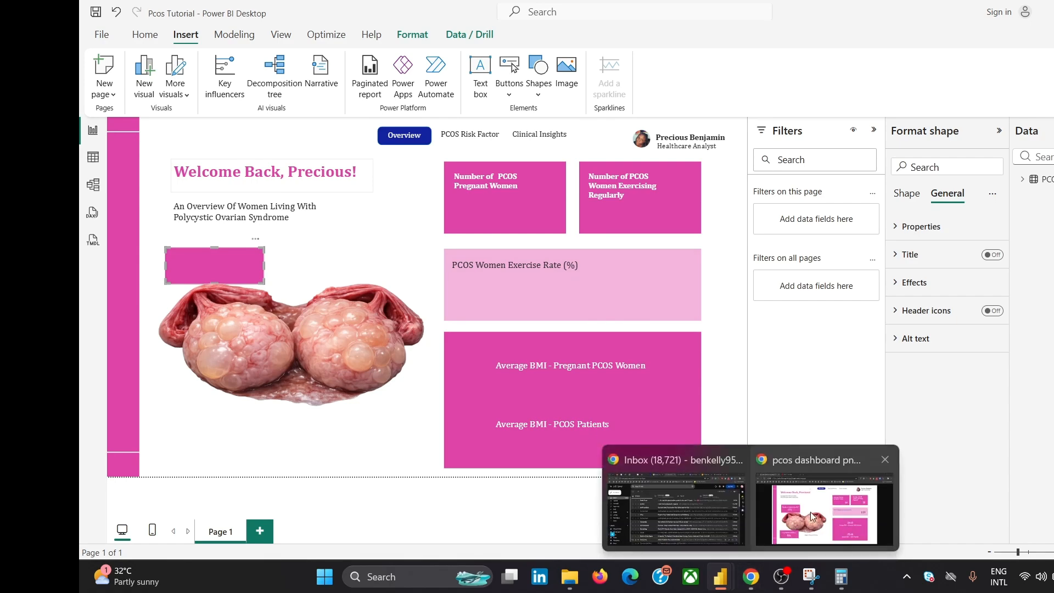
- Paste another pink rectangle below the left ovary and reduce its height to form a compact card
mouse_move(810, 511)
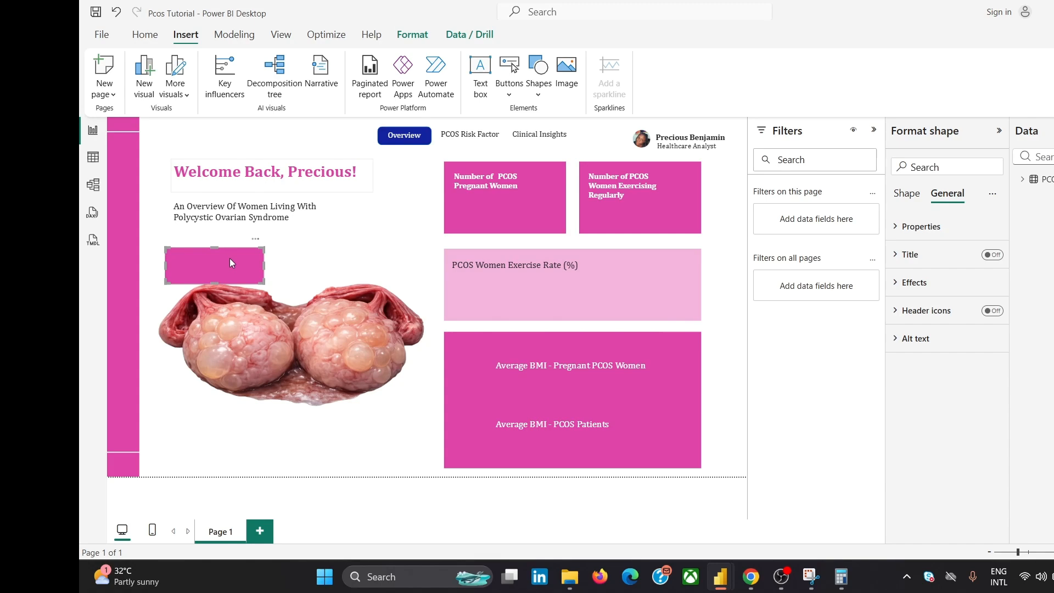
key("ctrl+v")
left_click_drag(245, 263, 235, 415)
left_click_drag(237, 415, 293, 432)
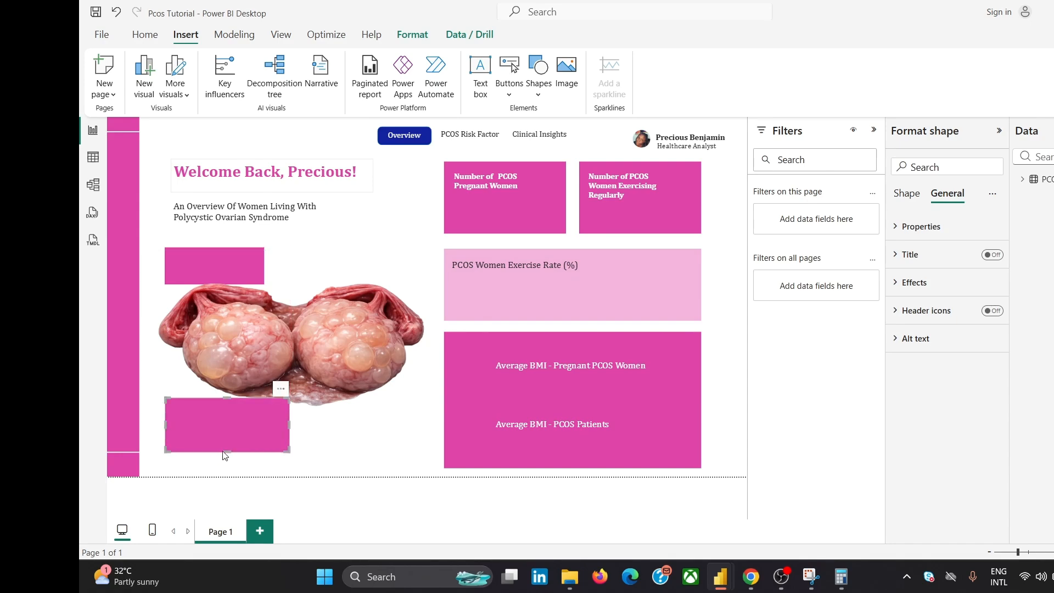
left_click_drag(227, 452, 230, 443)
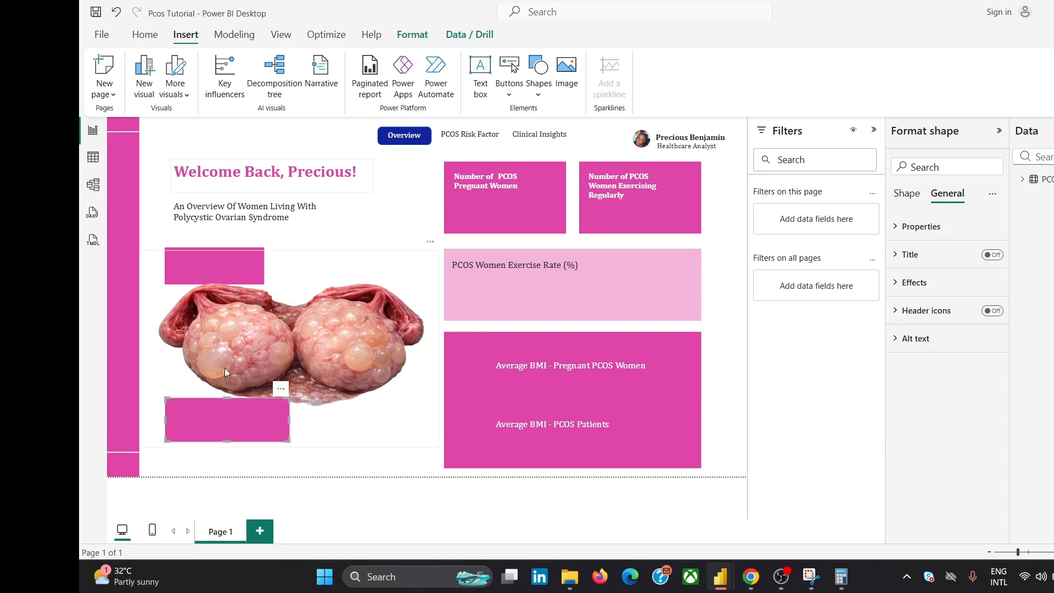
- Delete the small pink rectangle above the left ovary
left_click(240, 251)
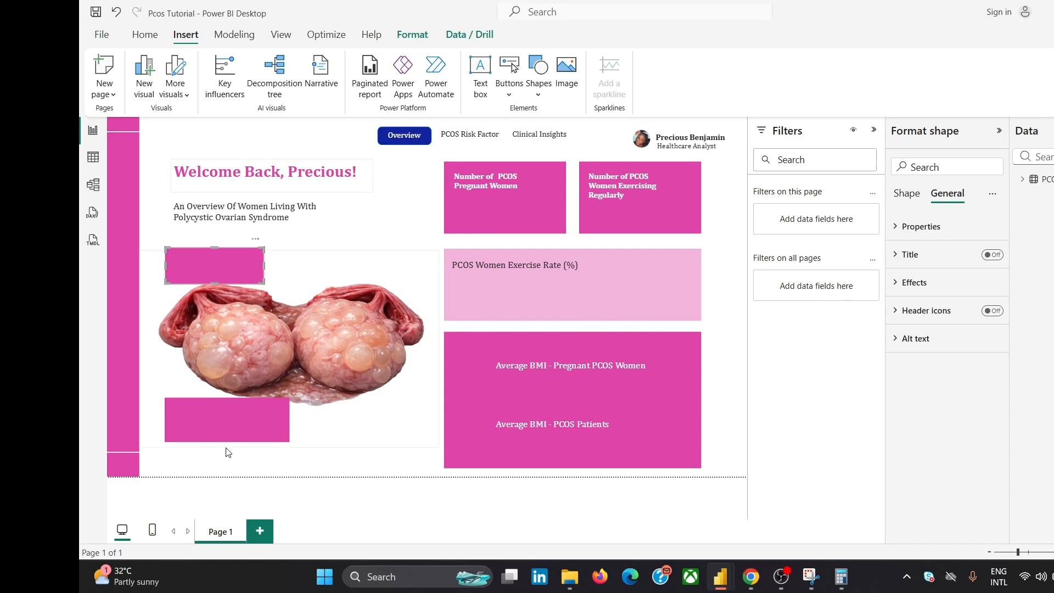
left_click(215, 429)
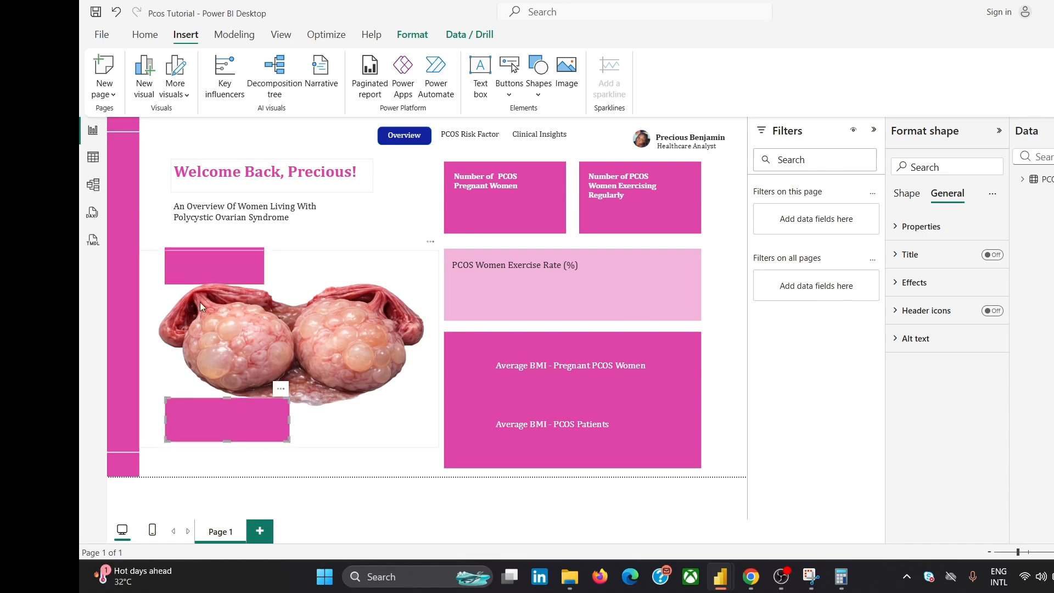
left_click(228, 252)
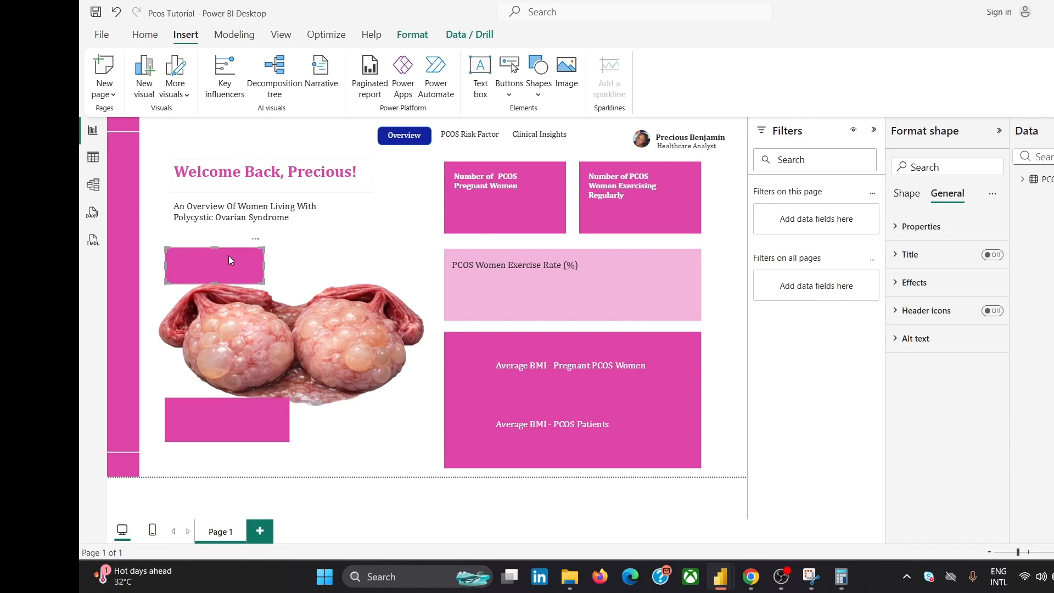
left_click(255, 238)
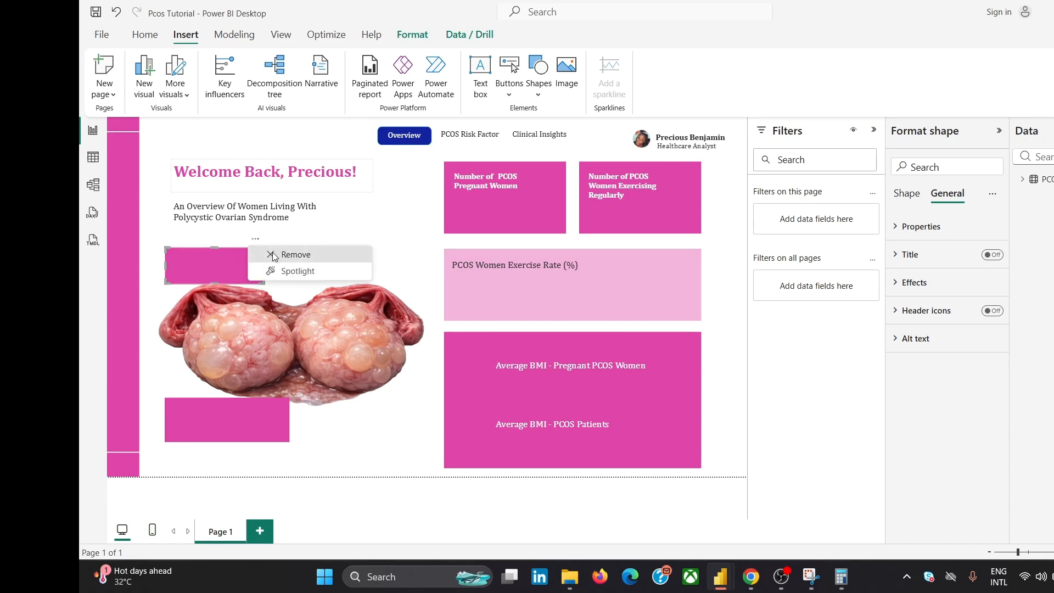
left_click(273, 255)
- Duplicate the lower pink rectangle above the left ovary and align the lower one vertically with the copy
left_click(213, 399)
left_click_drag(230, 423, 217, 265)
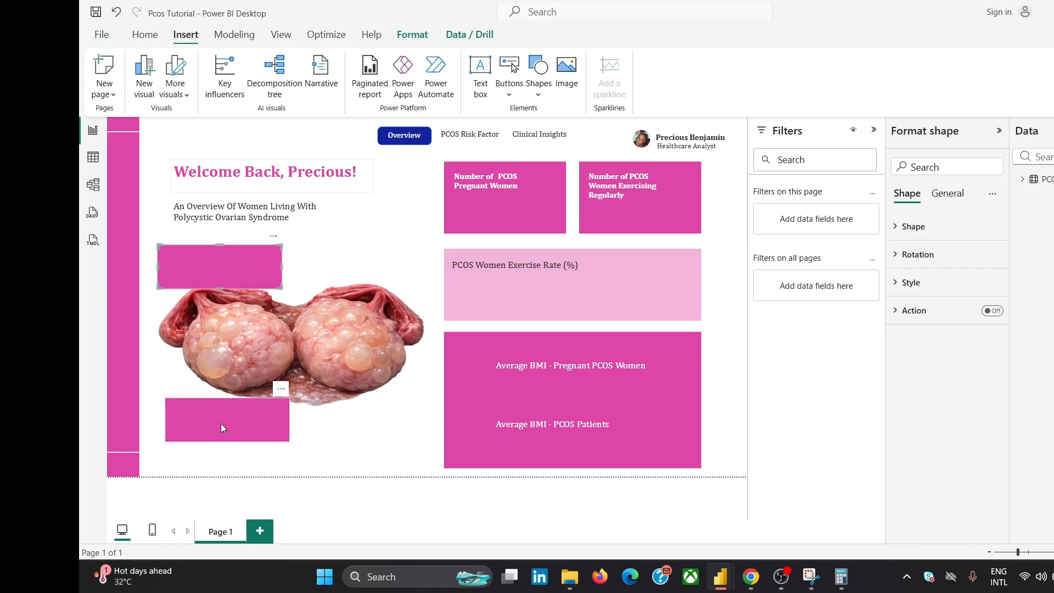
left_click_drag(221, 423, 211, 420)
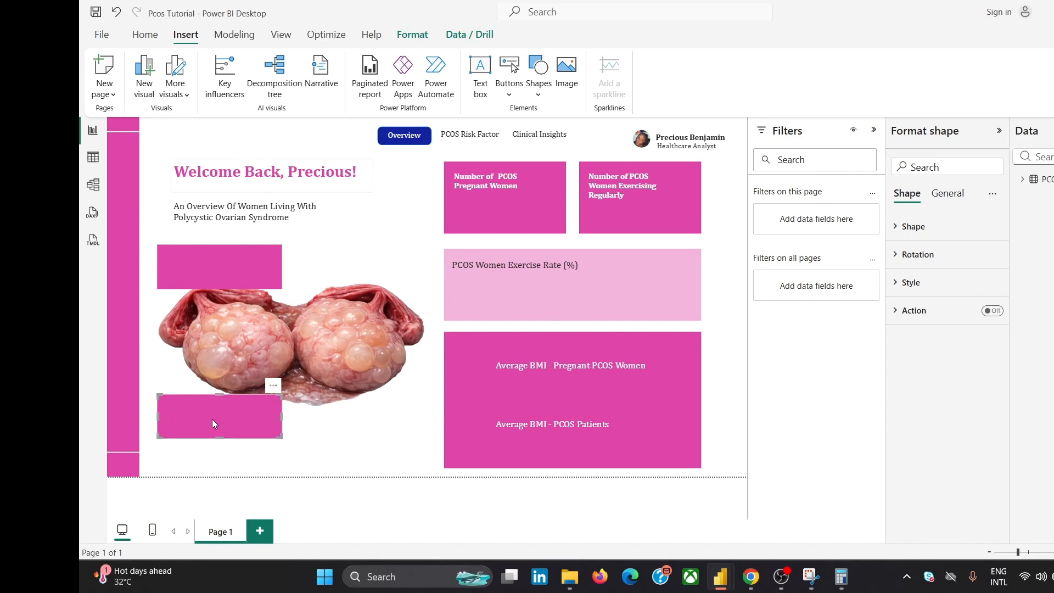
left_click(409, 215)
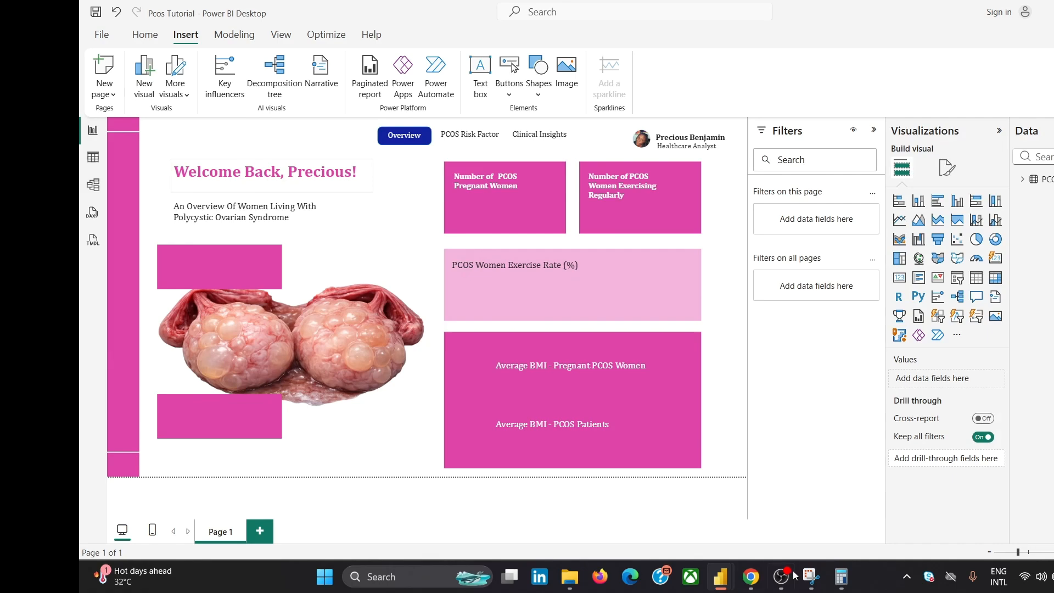
mouse_move(748, 576)
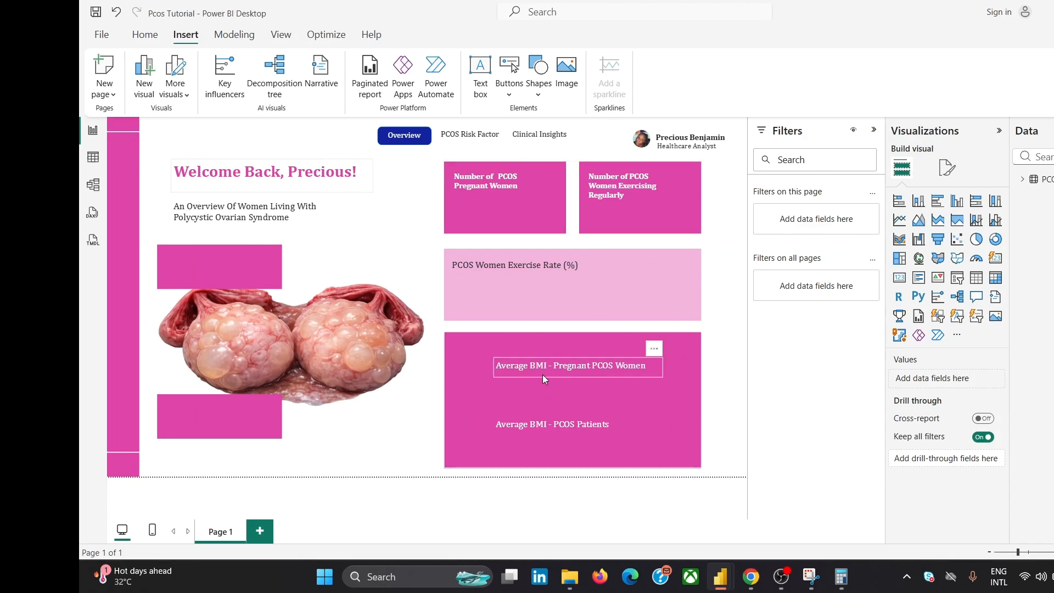
left_click(542, 375)
key("ctrl+v")
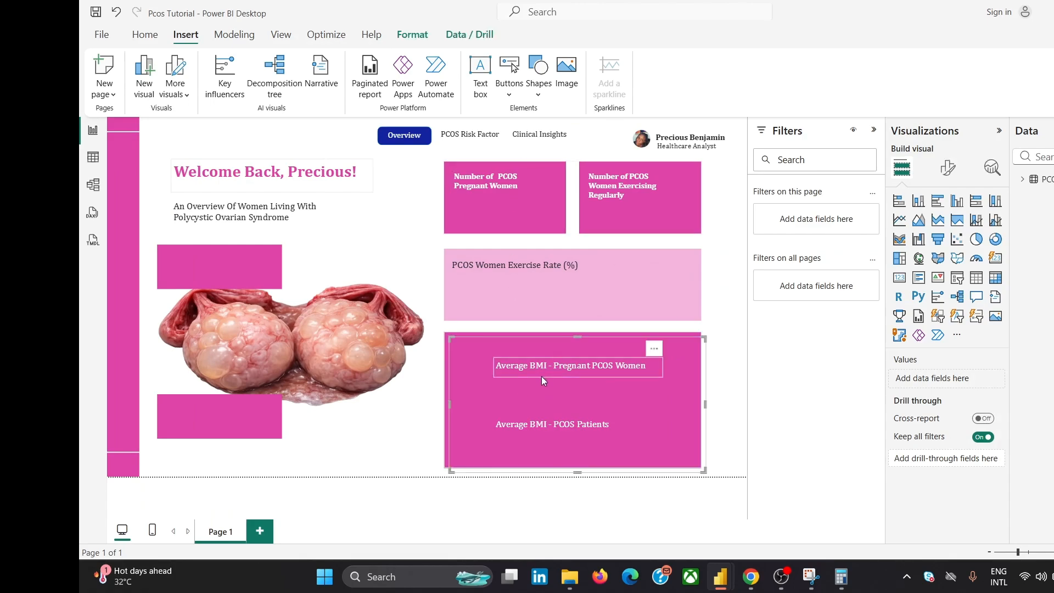
left_click_drag(551, 379, 511, 402)
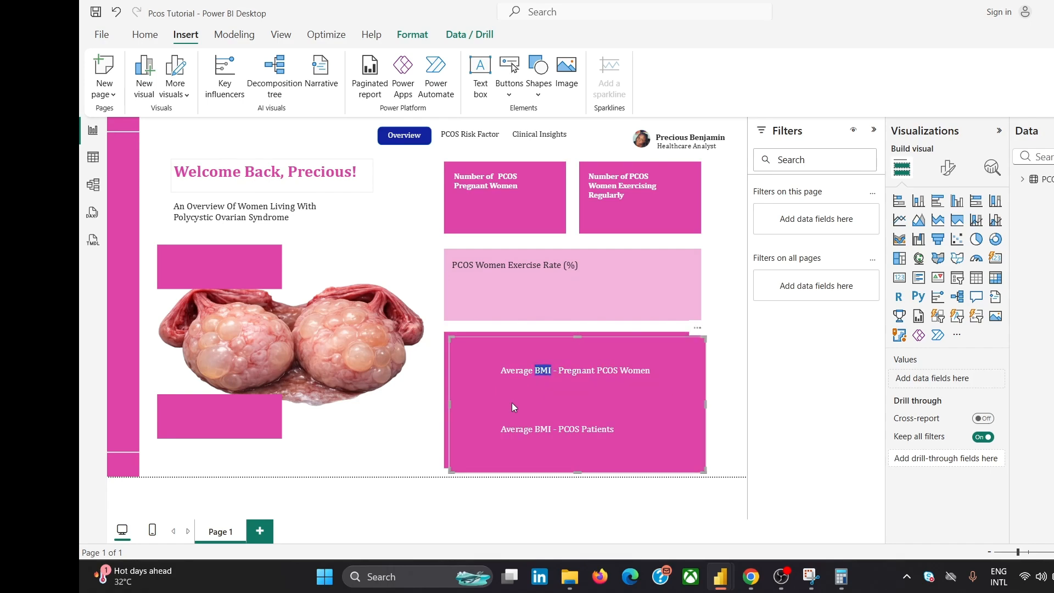
left_click(700, 364)
key("ctrl+z")
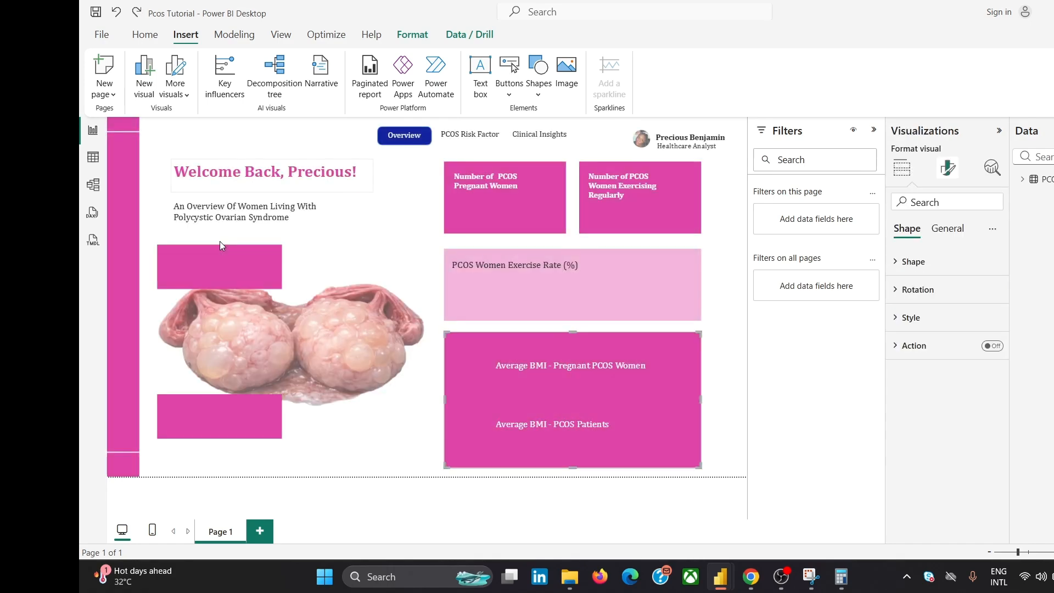
- Duplicate the "An Overview Of Women Living With Polycystic Ovarian Syndrome" text box and place the copy over the upper pink rectangle
left_click(241, 228)
left_click(251, 216)
left_click(284, 223)
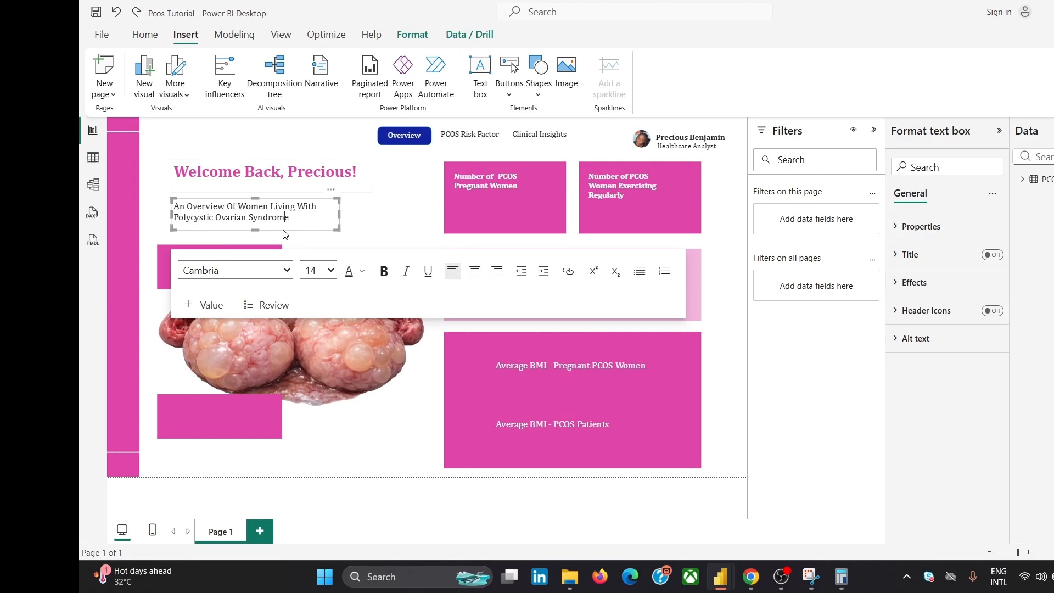
key("ctrl+c")
key("ctrl+v")
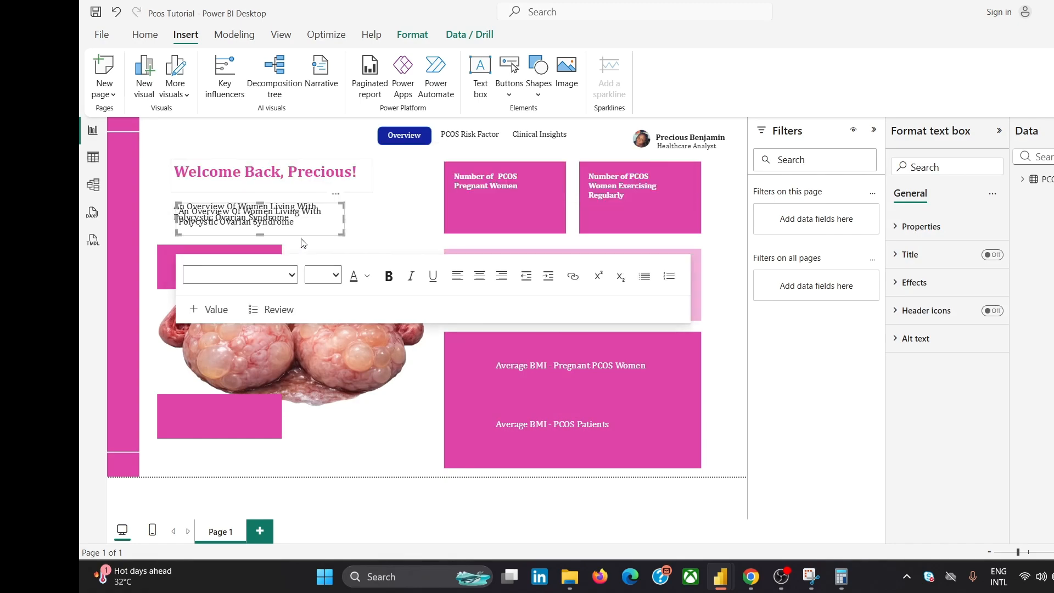
left_click_drag(301, 236, 283, 282)
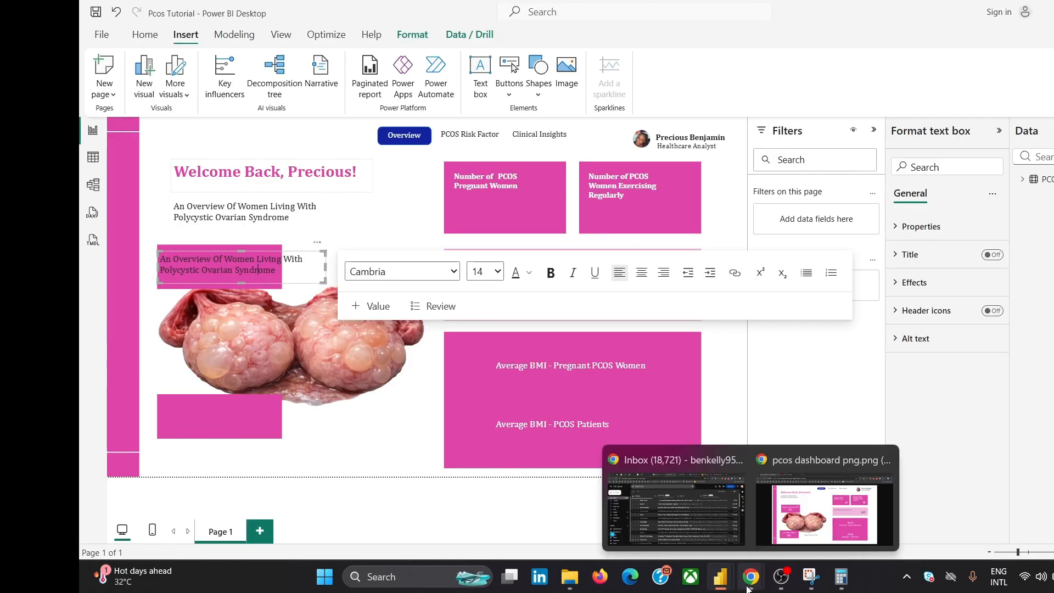
- Replace the copied text with "Number of Women With PCOS", following the reference image
mouse_move(814, 515)
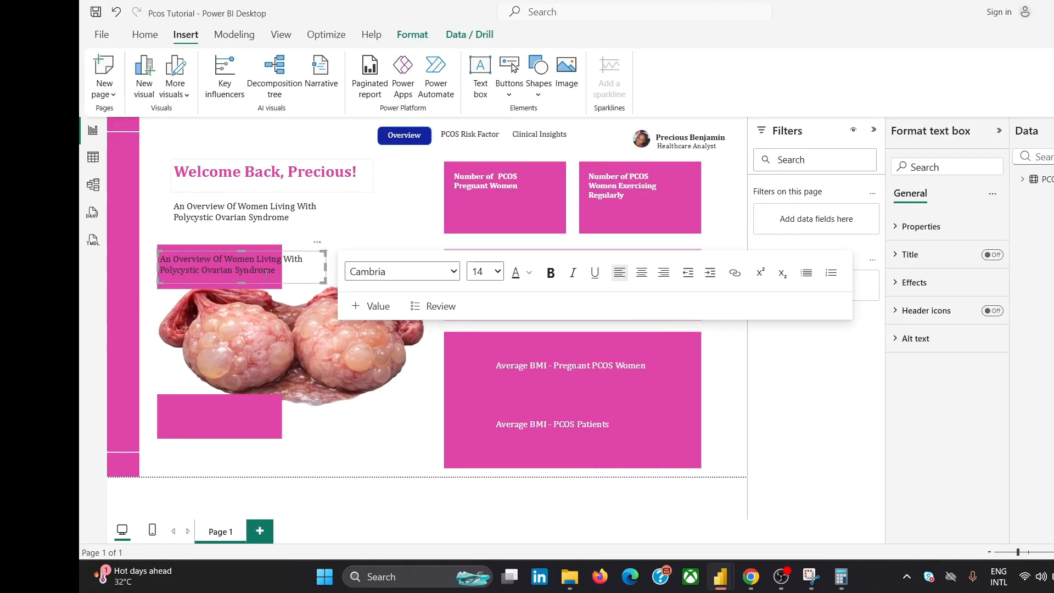
key("ctrl+a")
key("BackSpace")
type("Number")
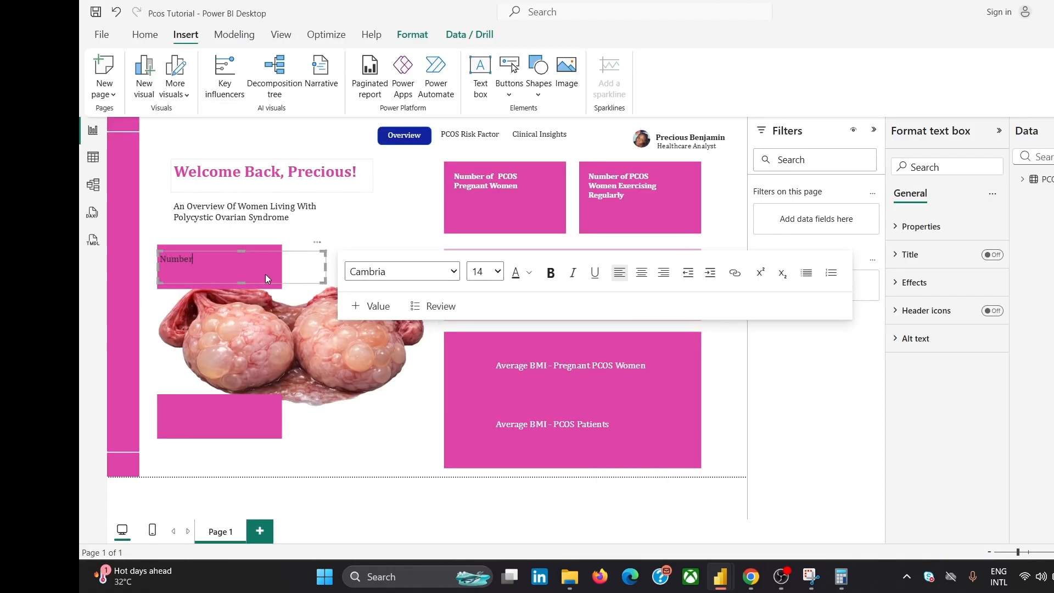
type(" of Women With P")
key("BackSpace")
key("BackSpace")
- Format the "Number of Women With PCOS" label in white with font size 12
key("ctrl+a")
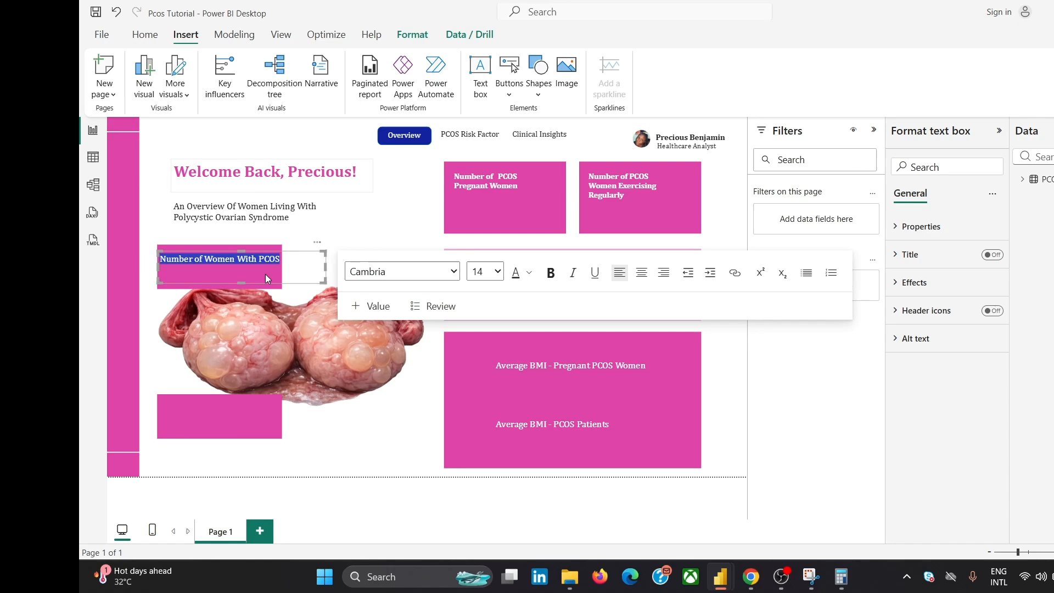
left_click(521, 275)
left_click(547, 323)
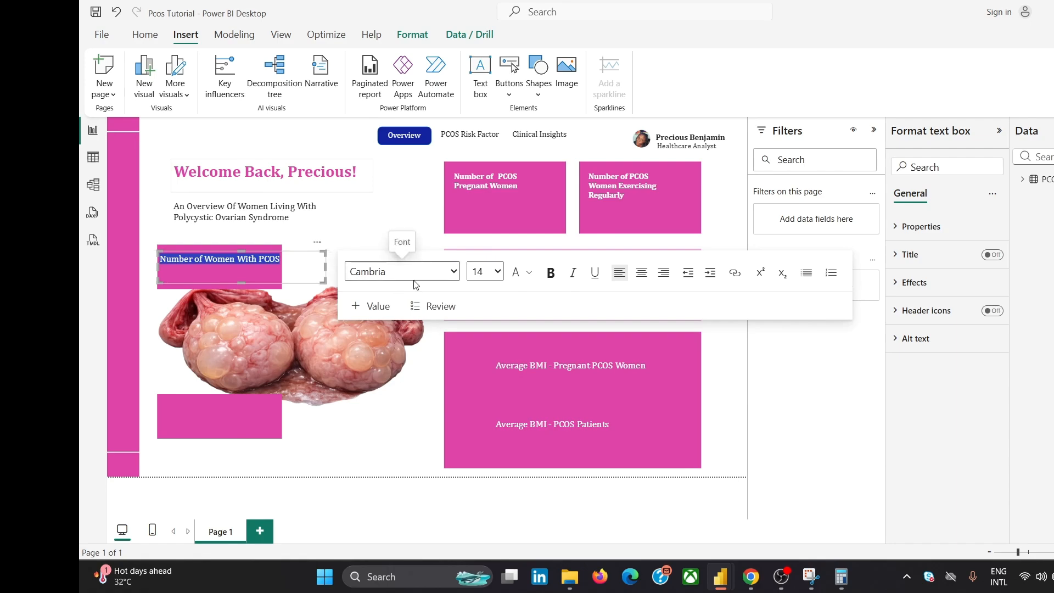
left_click(494, 272)
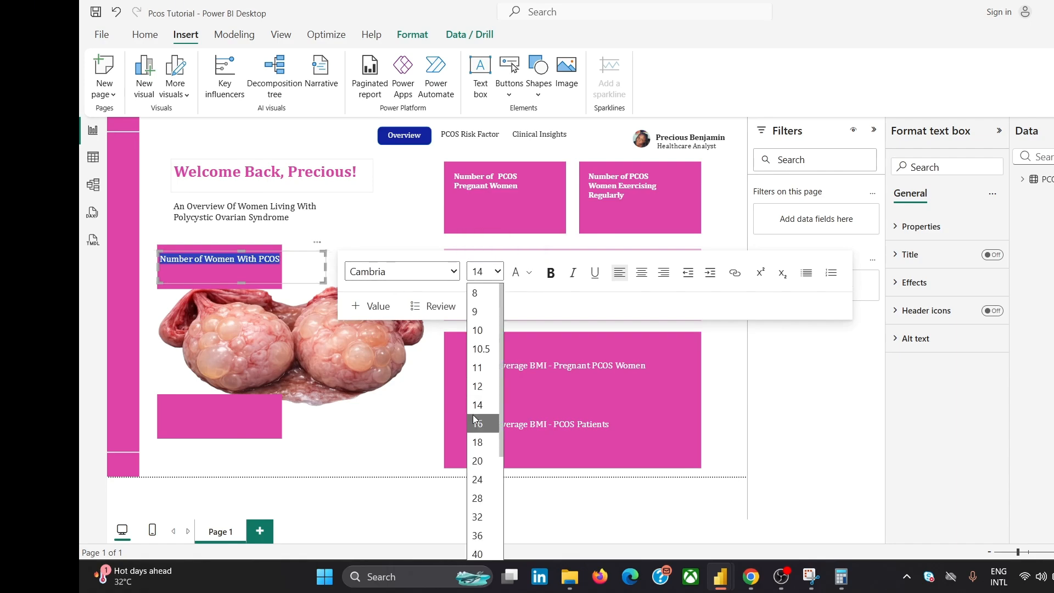
left_click(478, 386)
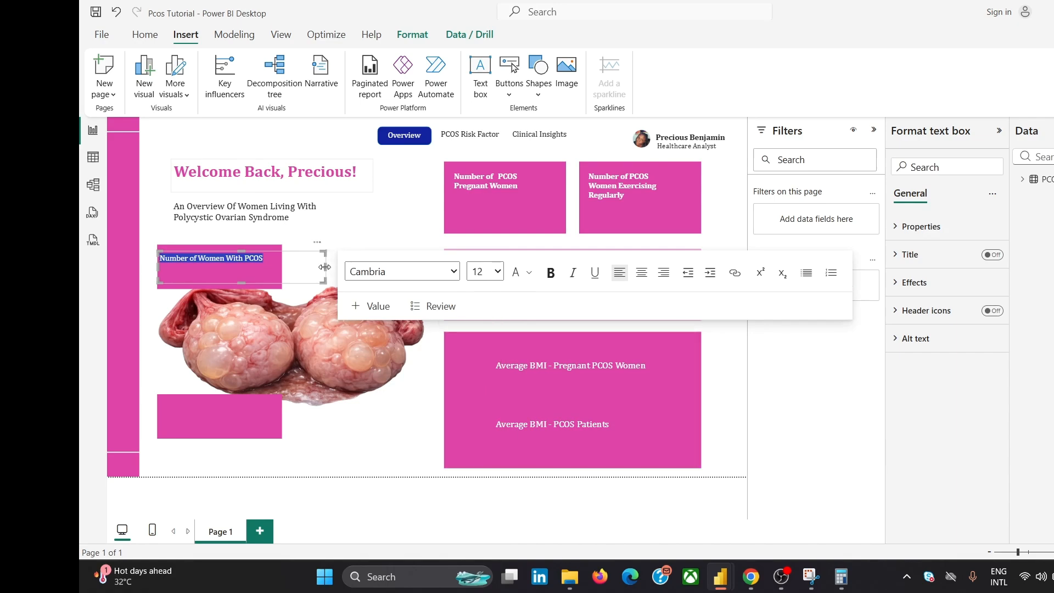
- Narrow the "Number of Women With PCOS" text box to fit inside the upper pink rectangle and shift it slightly right
left_click_drag(265, 259, 262, 258)
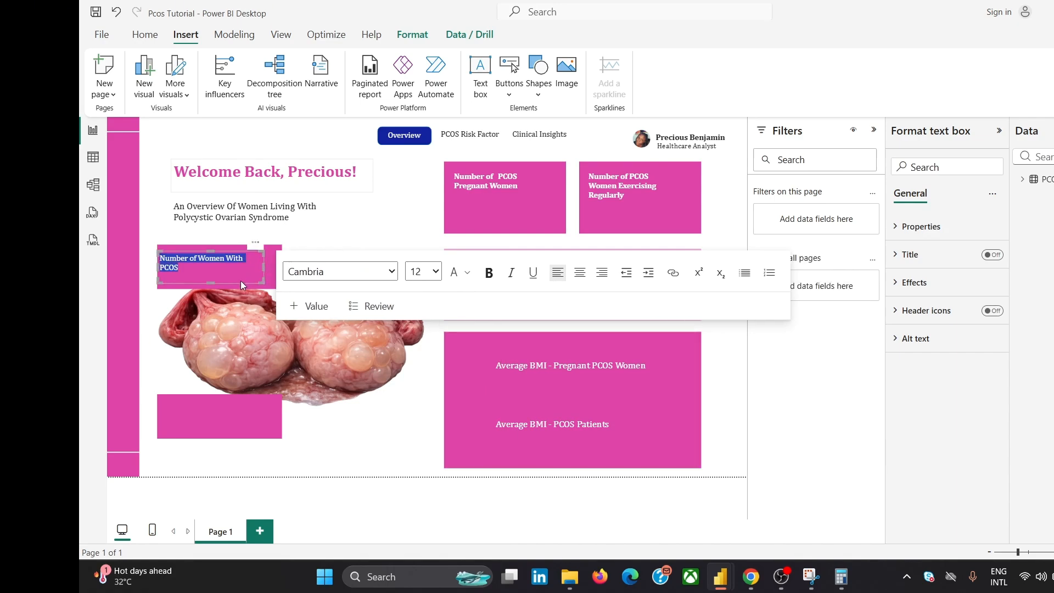
left_click_drag(207, 281, 226, 253)
left_click(422, 193)
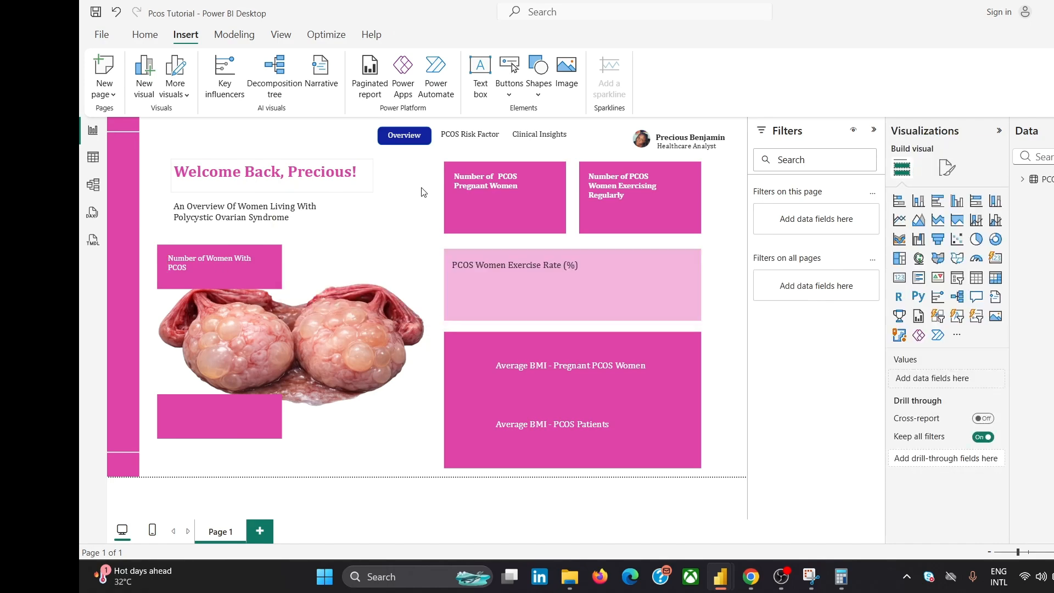
- Break the "Number of Women With PCOS" label into two lines before "With" and set its font size to 14
left_click(219, 255)
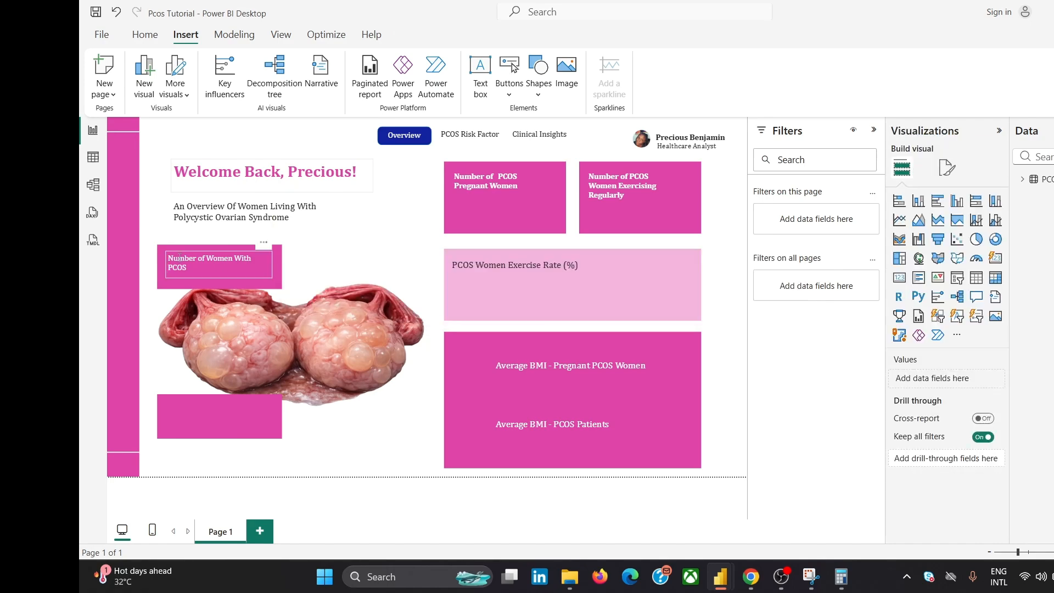
left_click(219, 255)
left_click(236, 258)
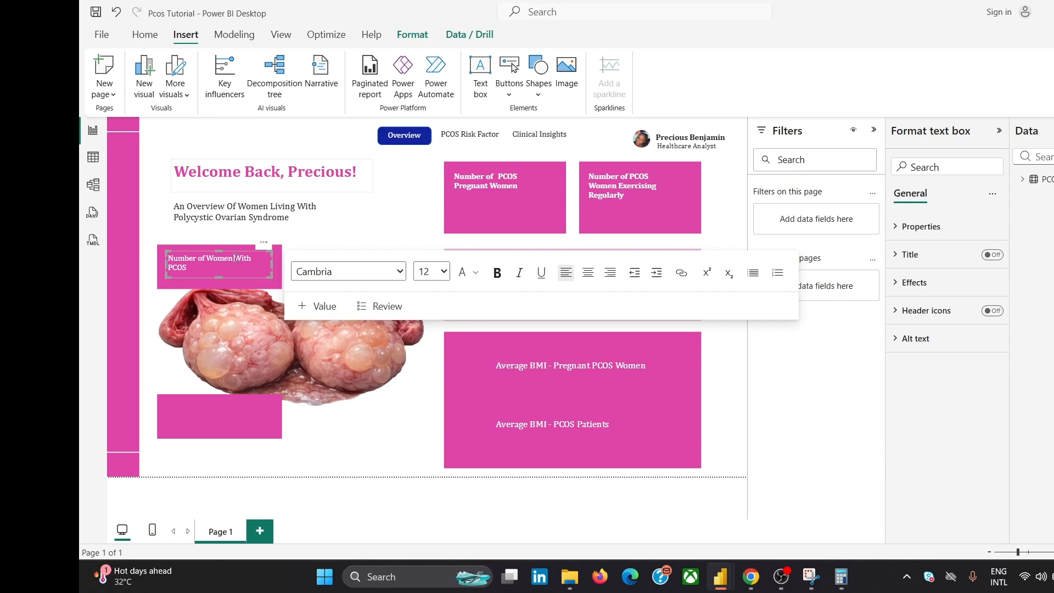
key("BackSpace")
key("Return")
key("ctrl+a")
left_click(442, 271)
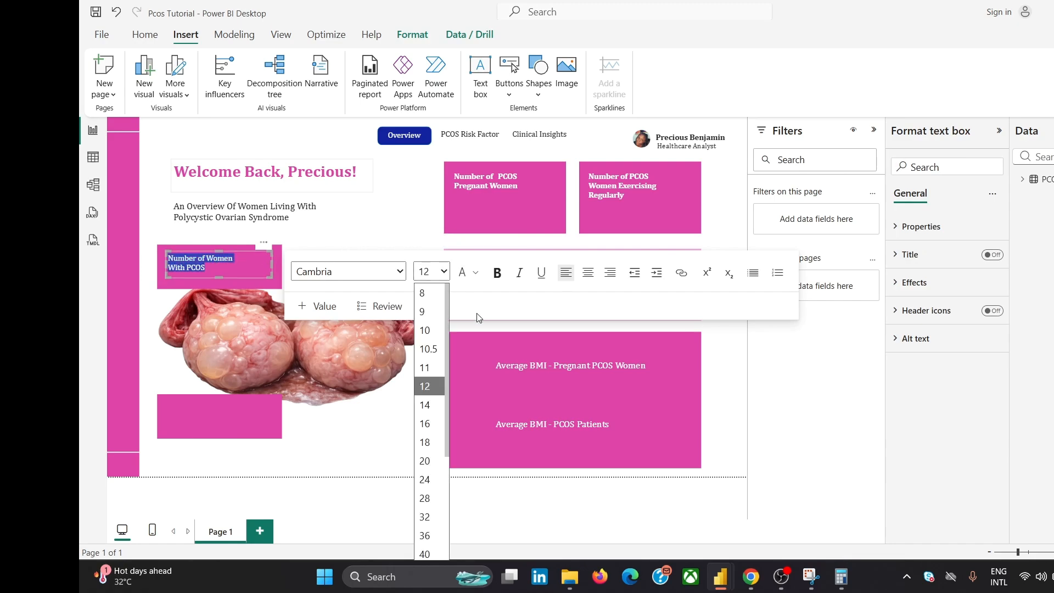
left_click(424, 406)
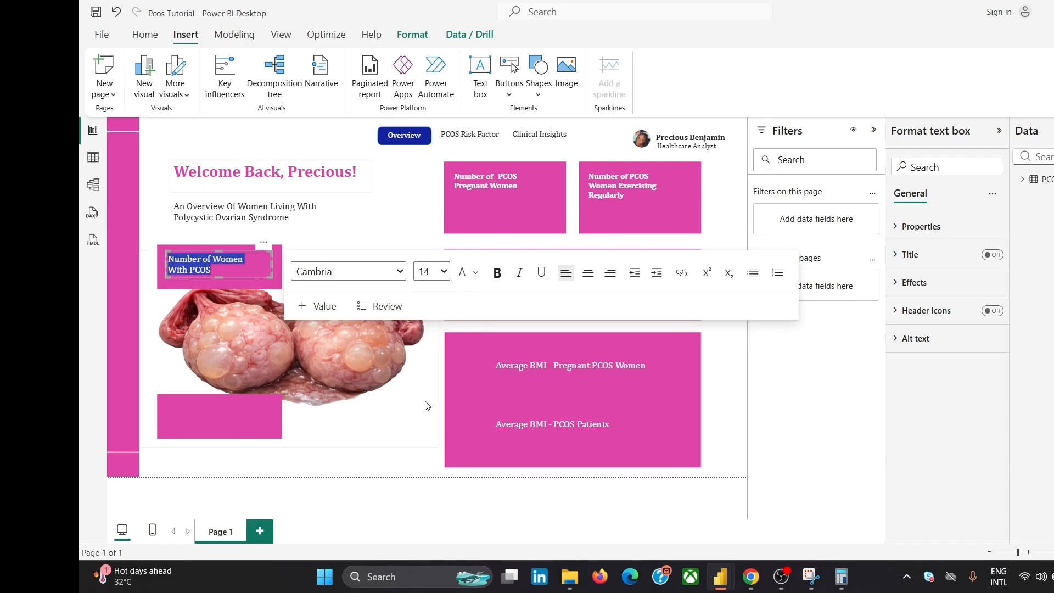
left_click(423, 174)
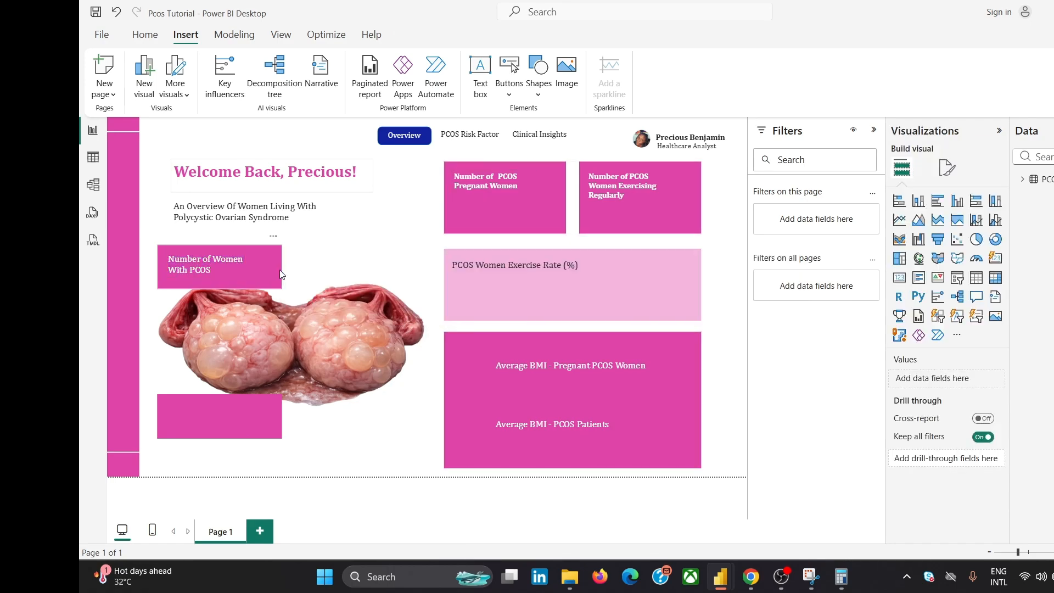
- Narrow and nudge the "Number of Women With PCOS" text box, and place a copy of it on the lower pink rectangle
left_click(228, 276)
left_click_drag(270, 263, 217, 275)
key("ctrl+c")
key("ctrl+v")
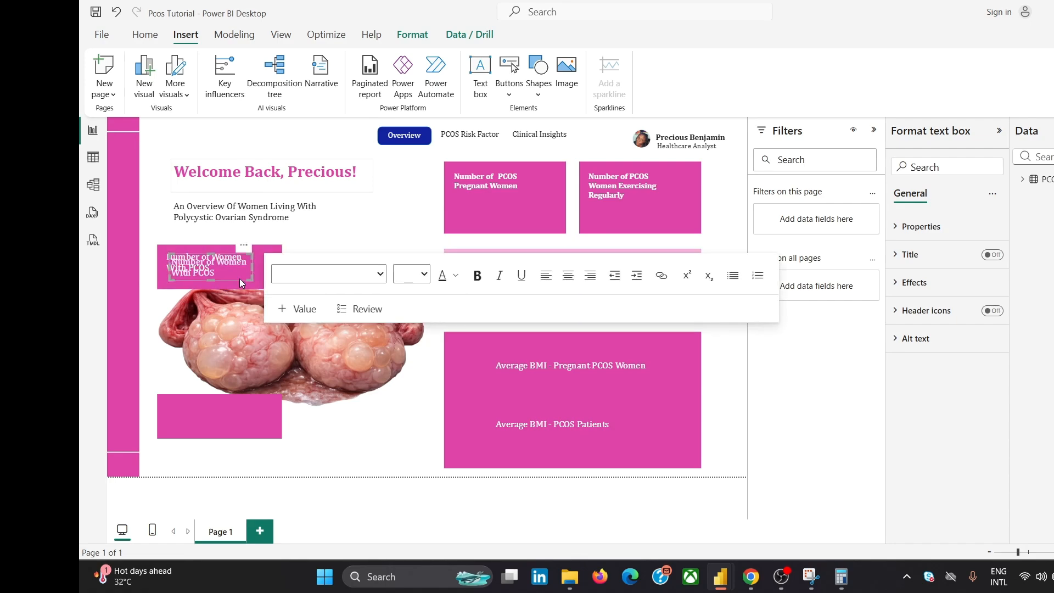
left_click_drag(235, 284, 229, 424)
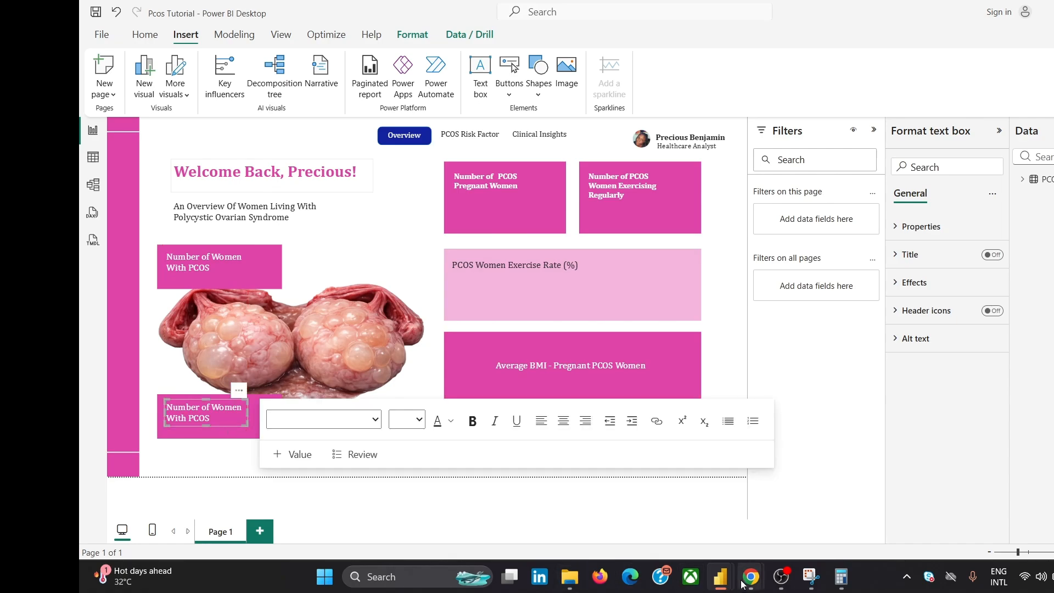
- Check the reference dashboard image and replace the lower pink rectangle's label text with "Total Number of Women"
mouse_move(739, 586)
mouse_move(797, 528)
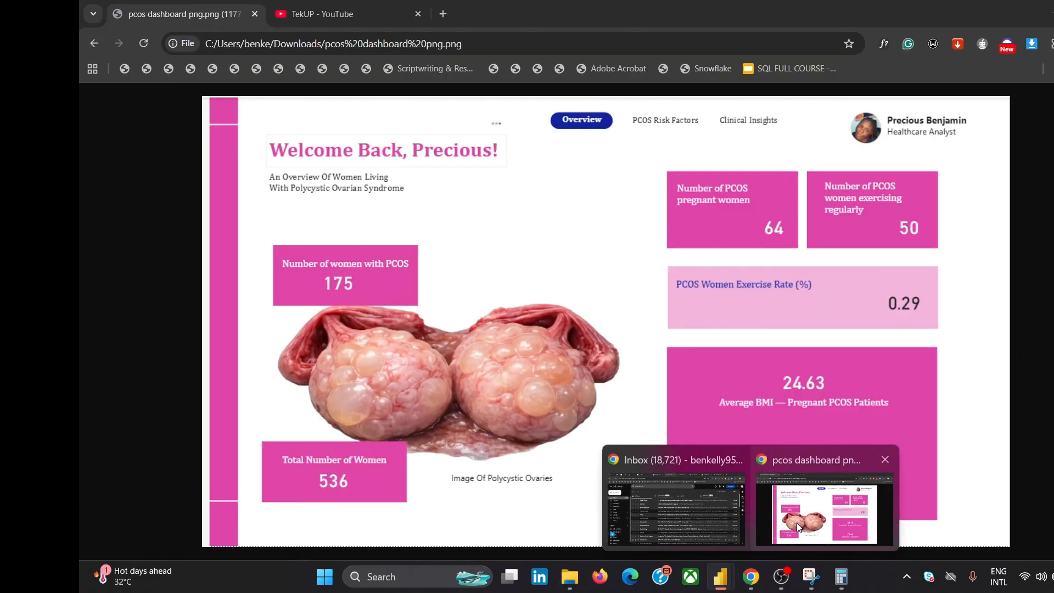
key("ctrl+a")
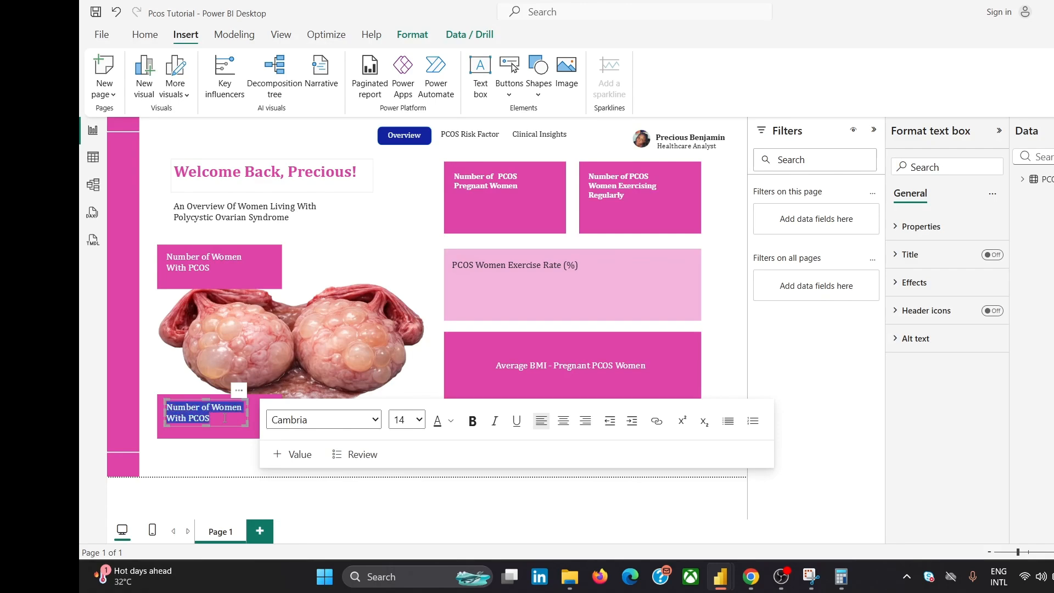
key("BackSpace")
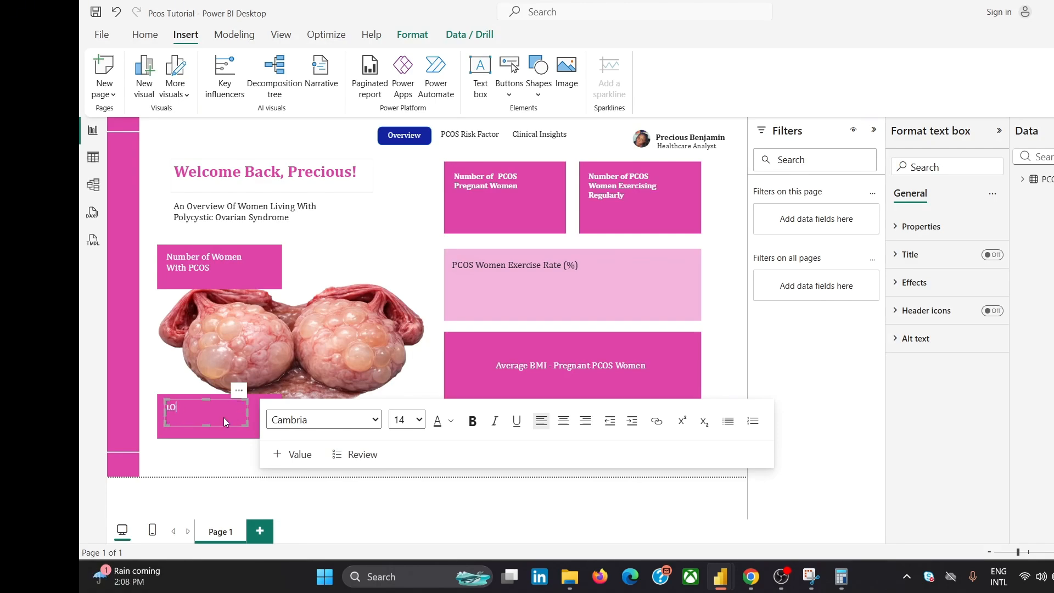
type("Total Number of Women")
- Format the "Total Number of Women" label in white Cambria with font size 14
key("ctrl+a")
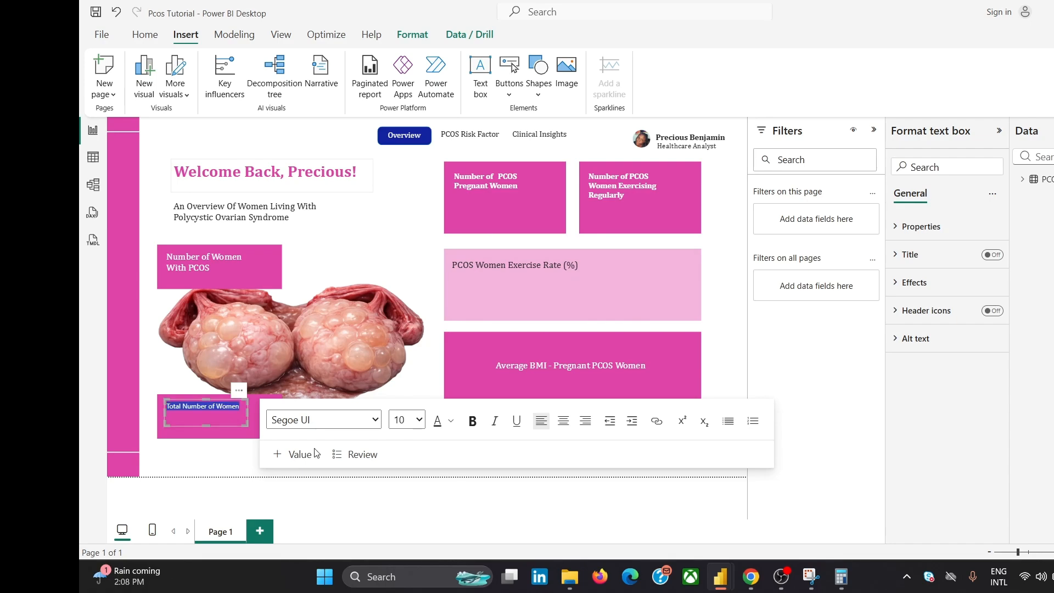
left_click(371, 425)
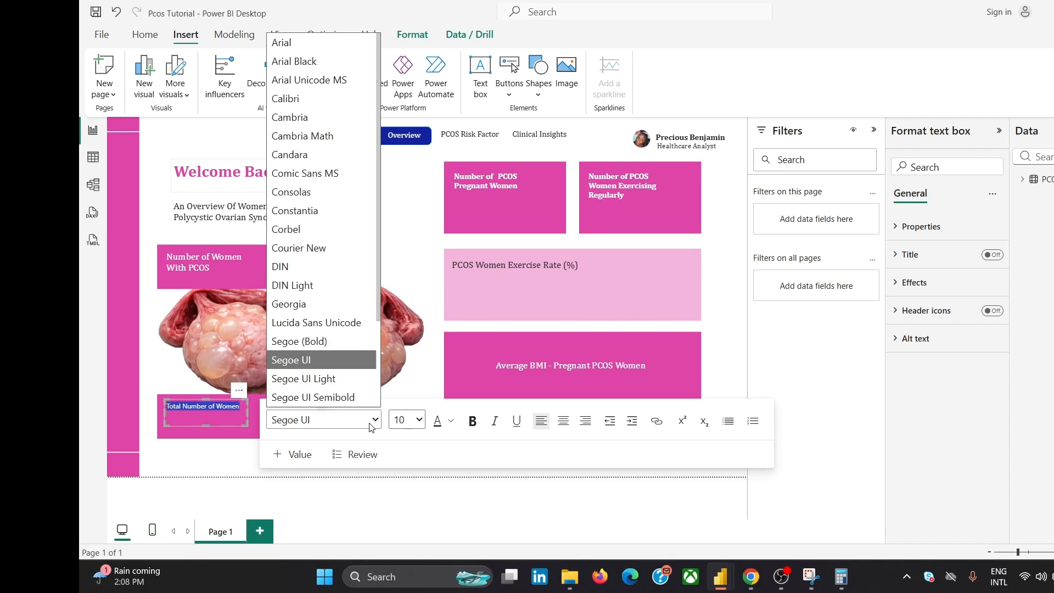
left_click(340, 117)
left_click(418, 419)
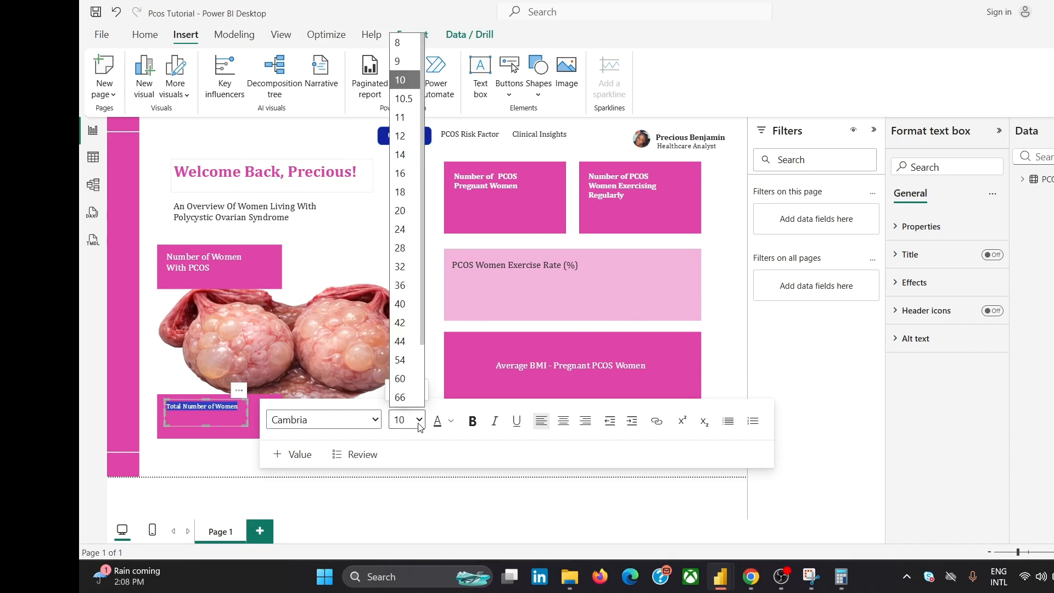
left_click(400, 154)
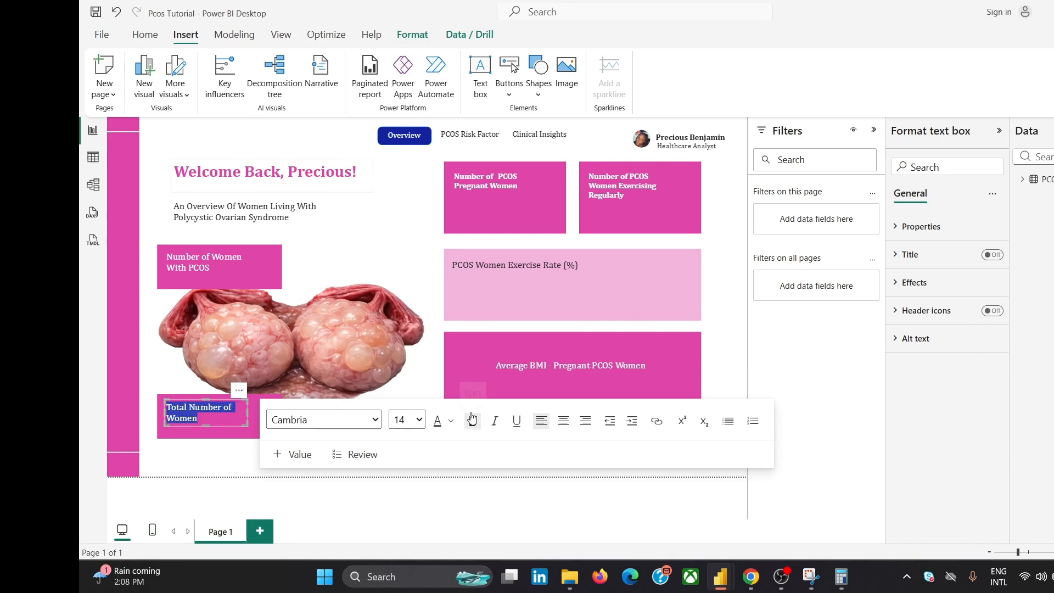
left_click(452, 421)
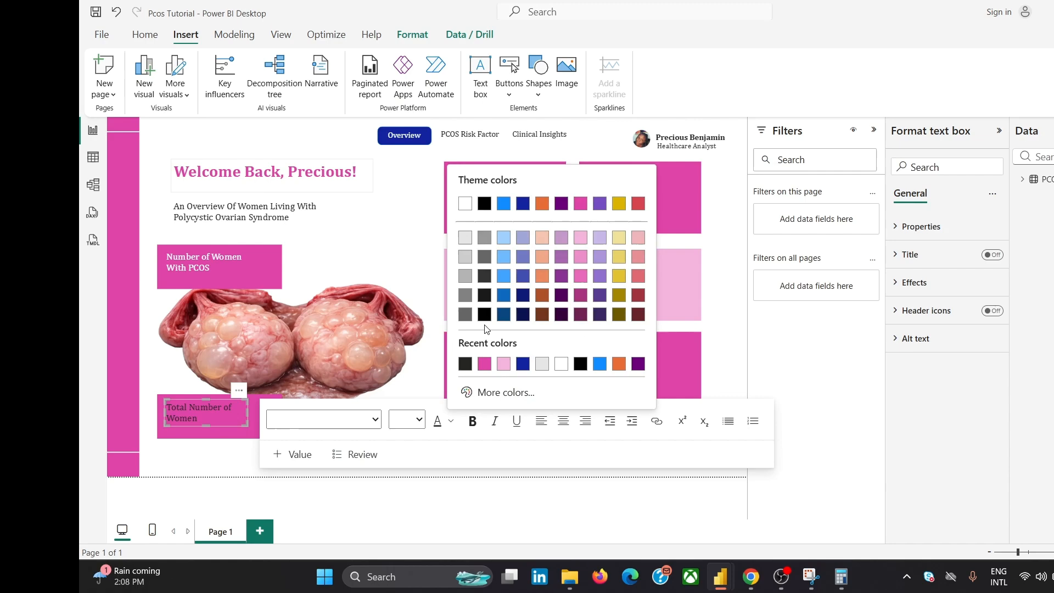
left_click(465, 202)
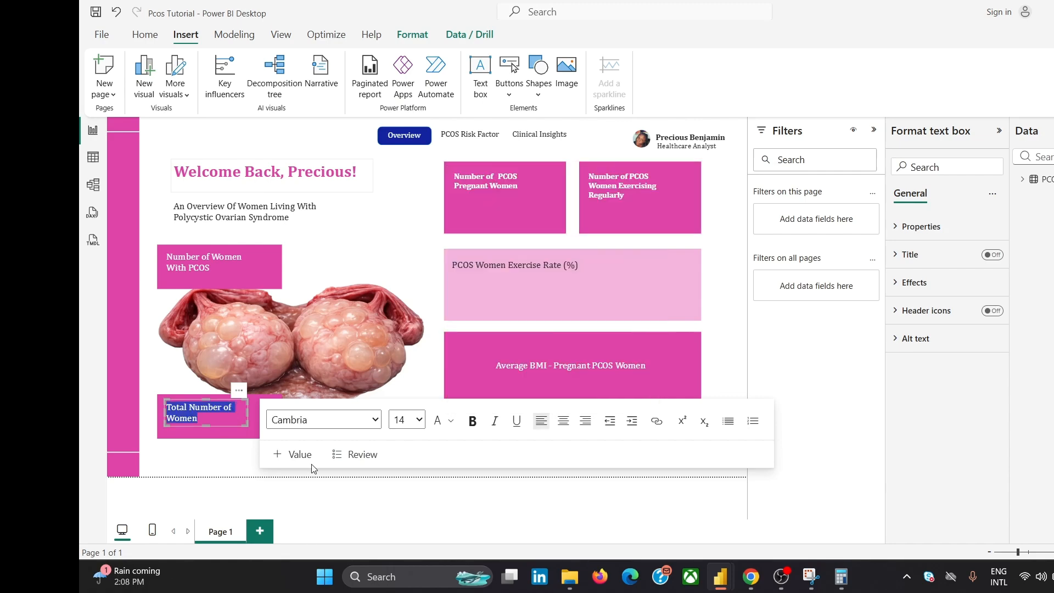
left_click(416, 220)
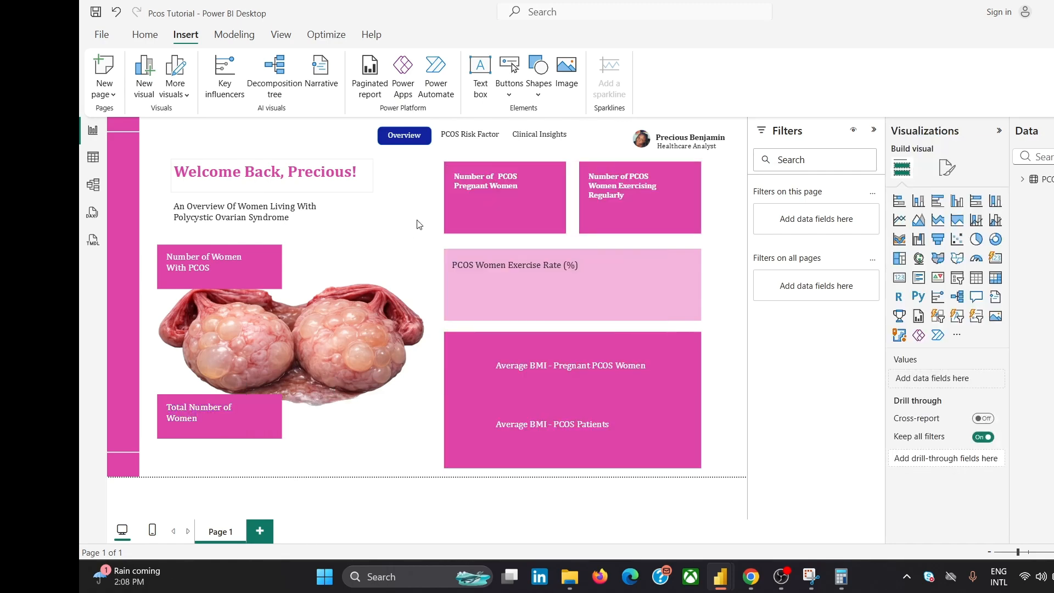
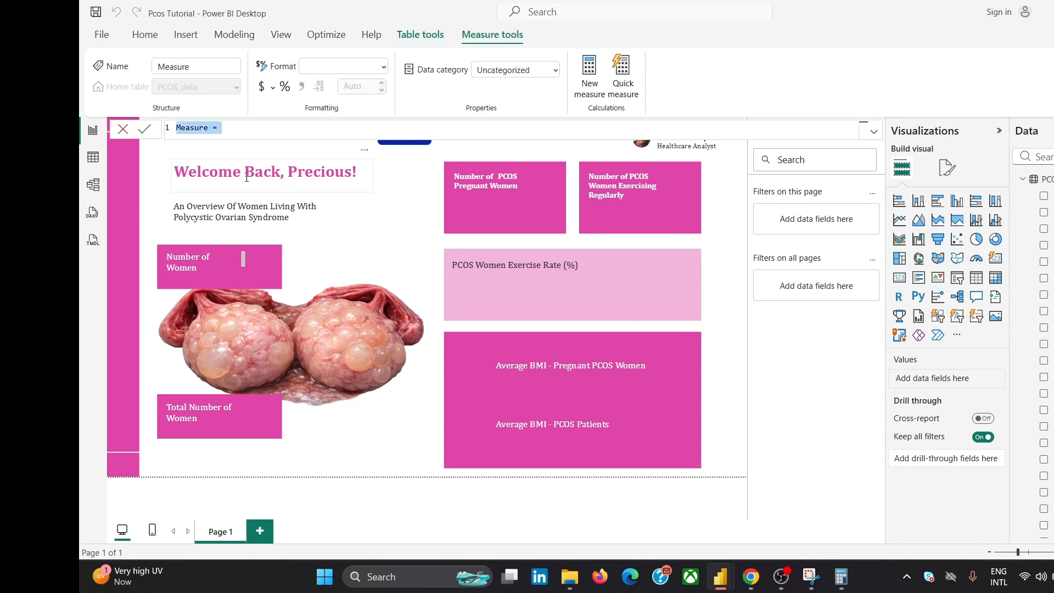
type("tOTAL")
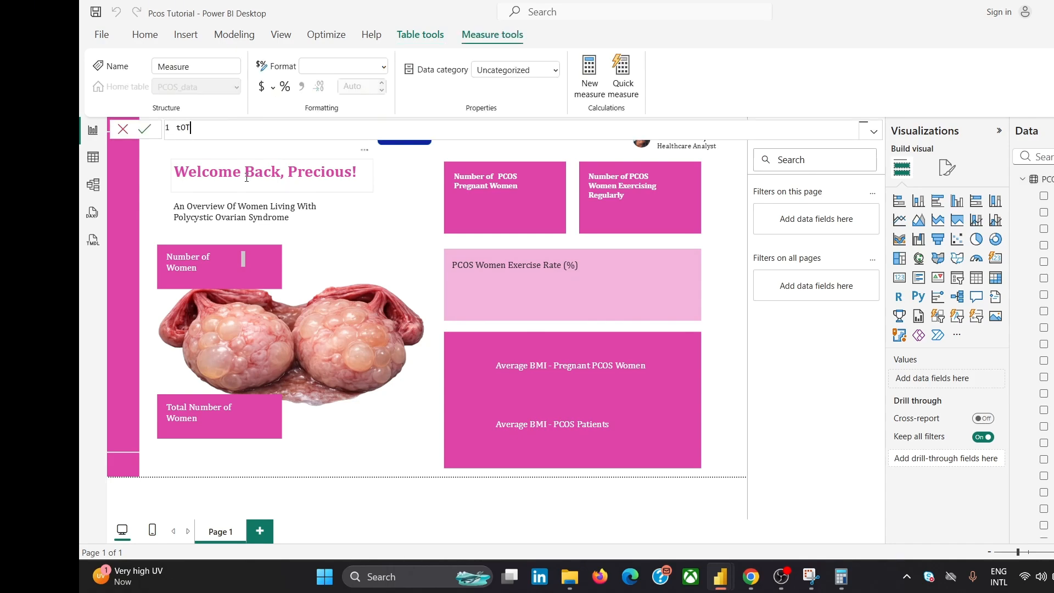
key("BackSpace")
key("BackSpace")
key("BackSpace")
key("BackSpace")
key("BackSpace")
type("Total")
key("BackSpace")
key("BackSpace")
key("BackSpace")
key("BackSpace")
key("BackSpace")
- Define the new measure as Total Women = COUNTROWS(PCOS_data), commit it and close the formula editor
type("Total Women = X")
key("BackSpace")
type("COUNT")
type("ROWS")
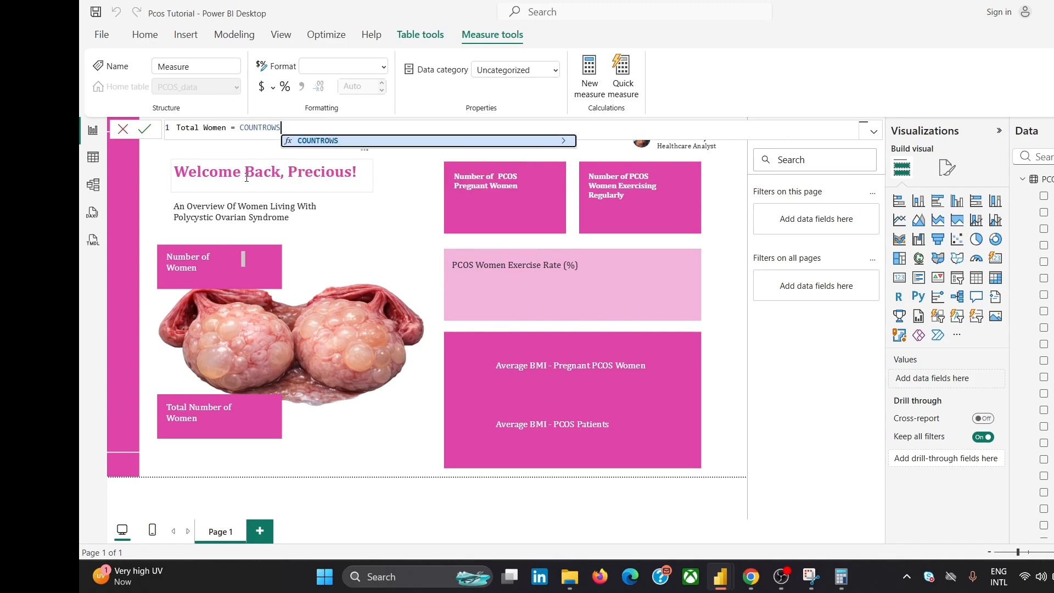
left_click(357, 141)
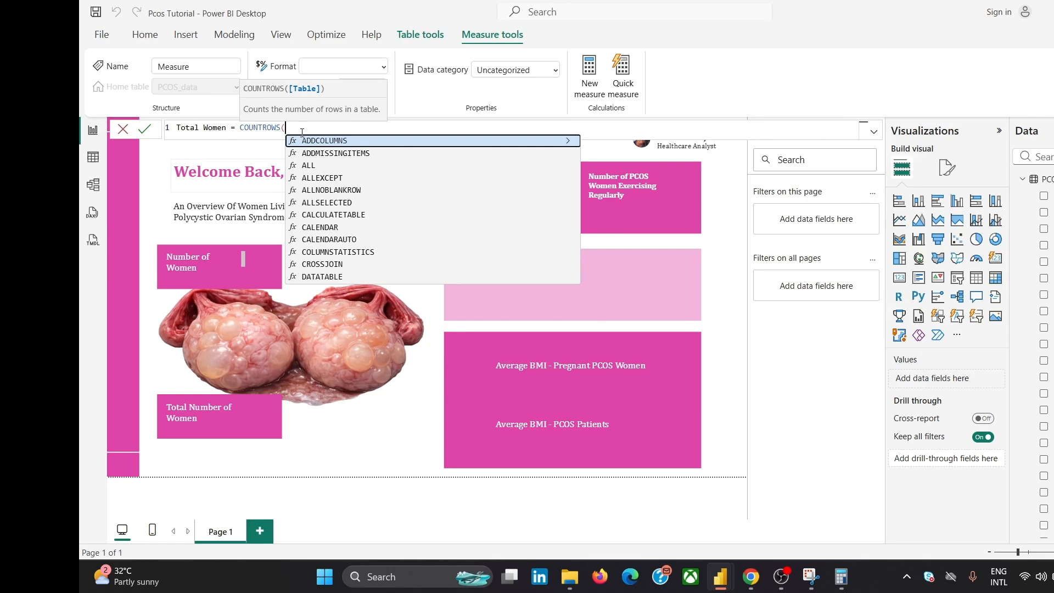
type("PCO")
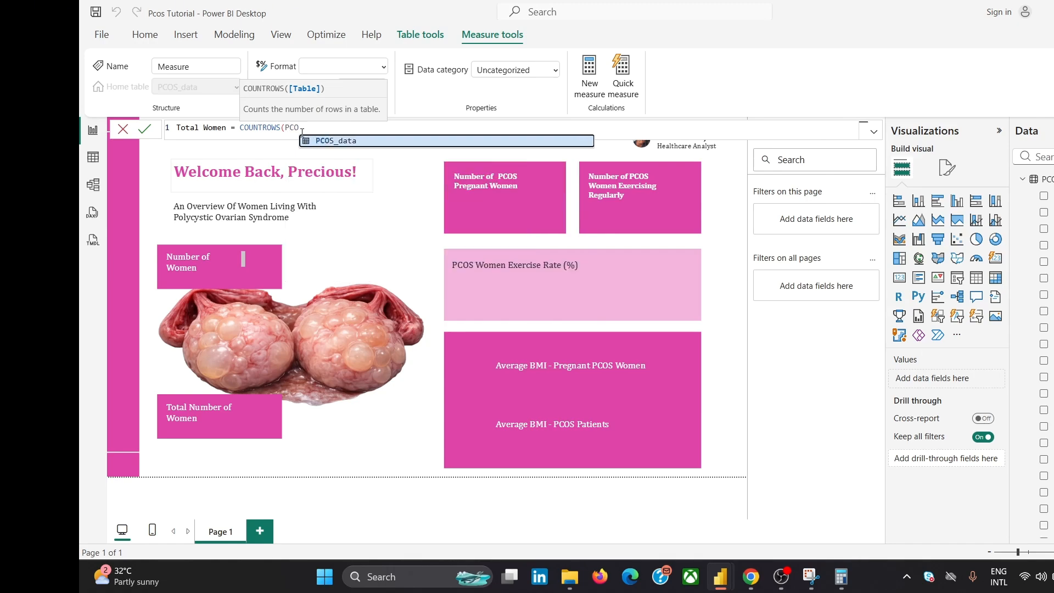
left_click(331, 145)
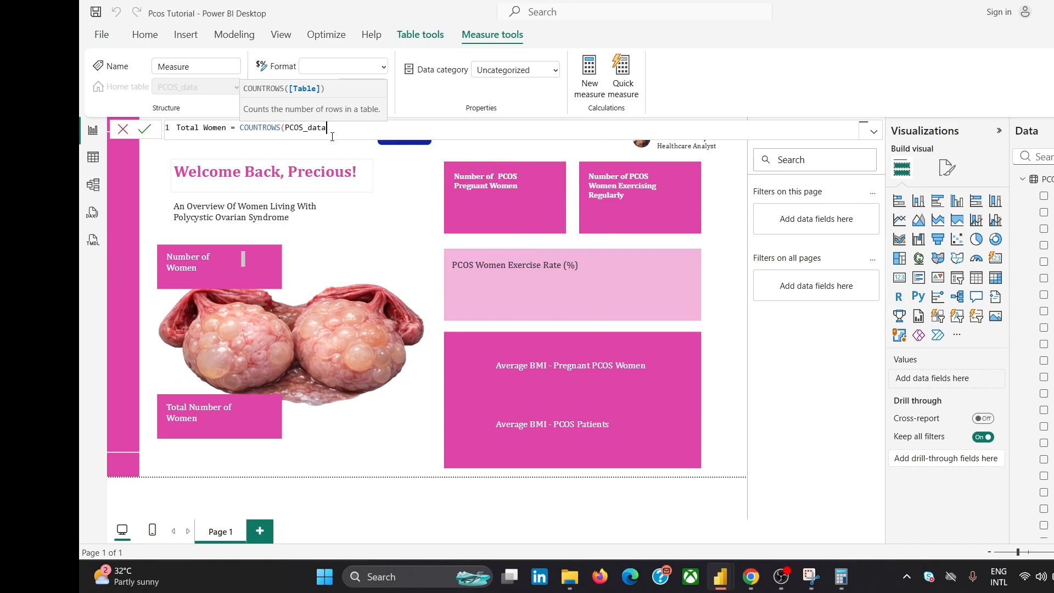
type(")")
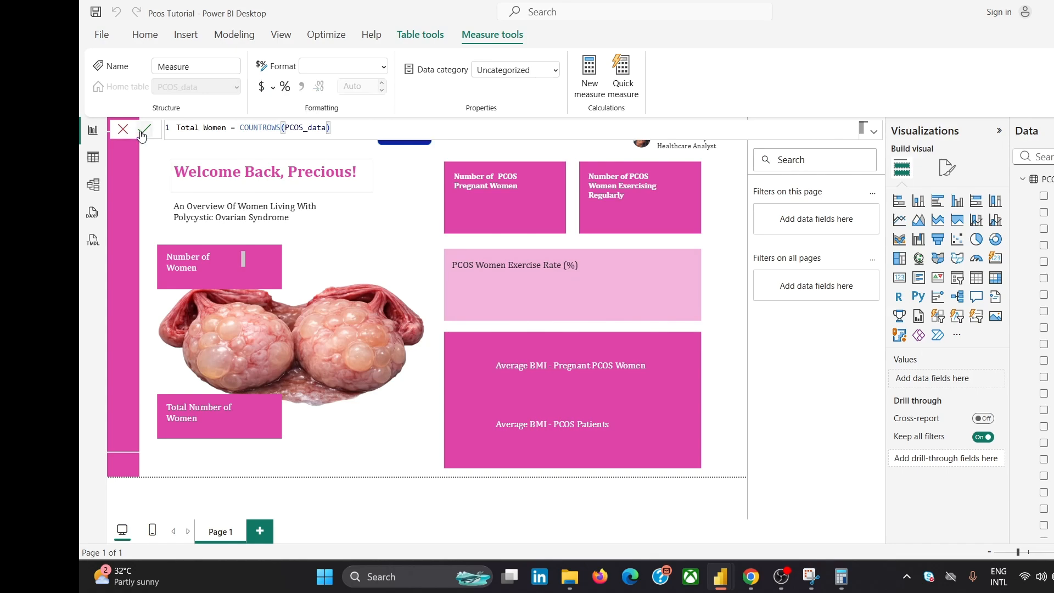
left_click(141, 131)
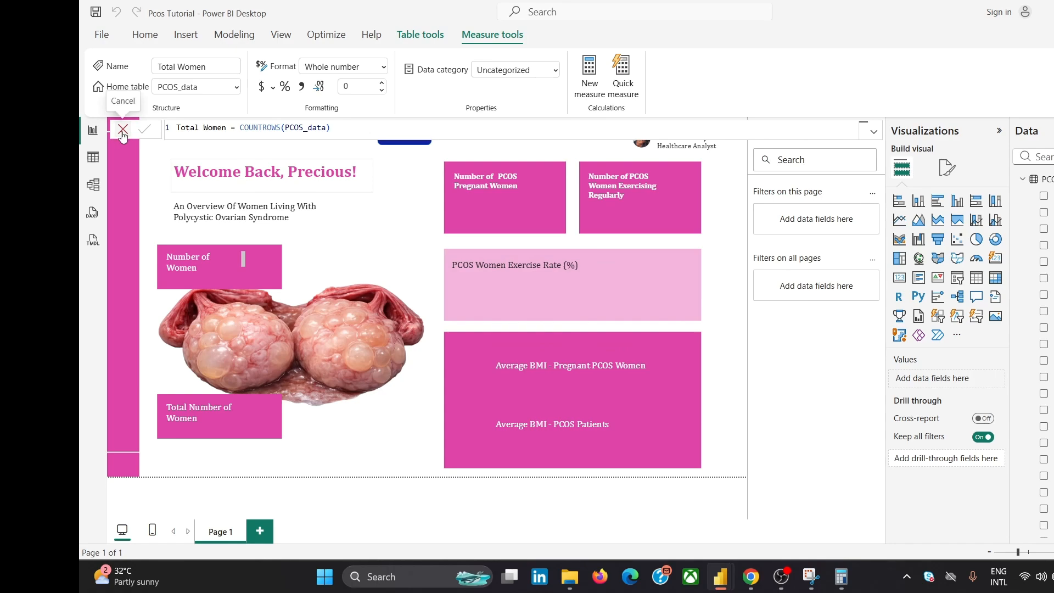
left_click(122, 130)
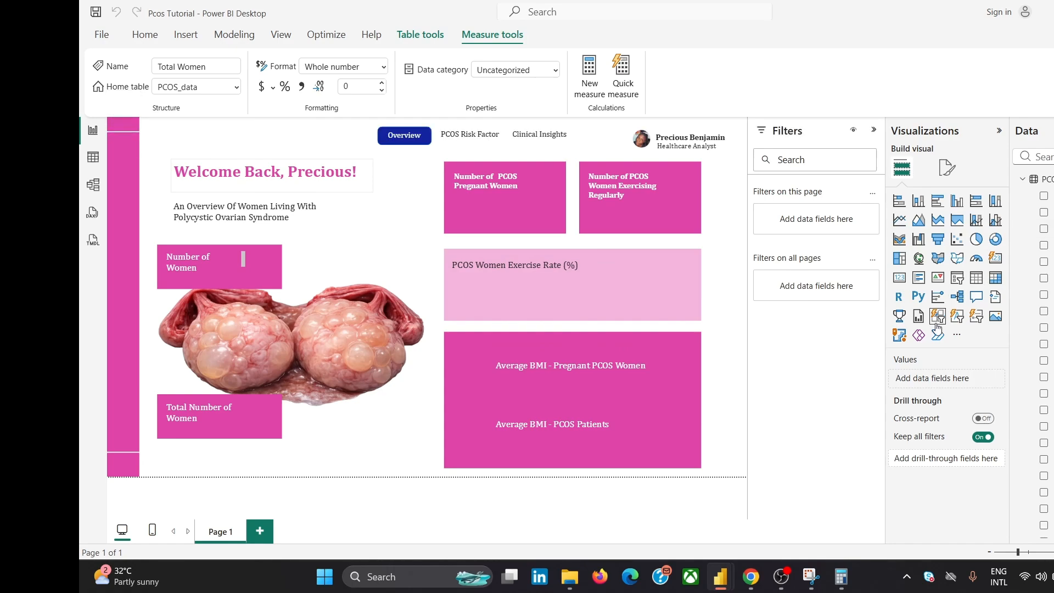
- Add a card visual to the page and assign the Total Women measure to it
left_click(898, 279)
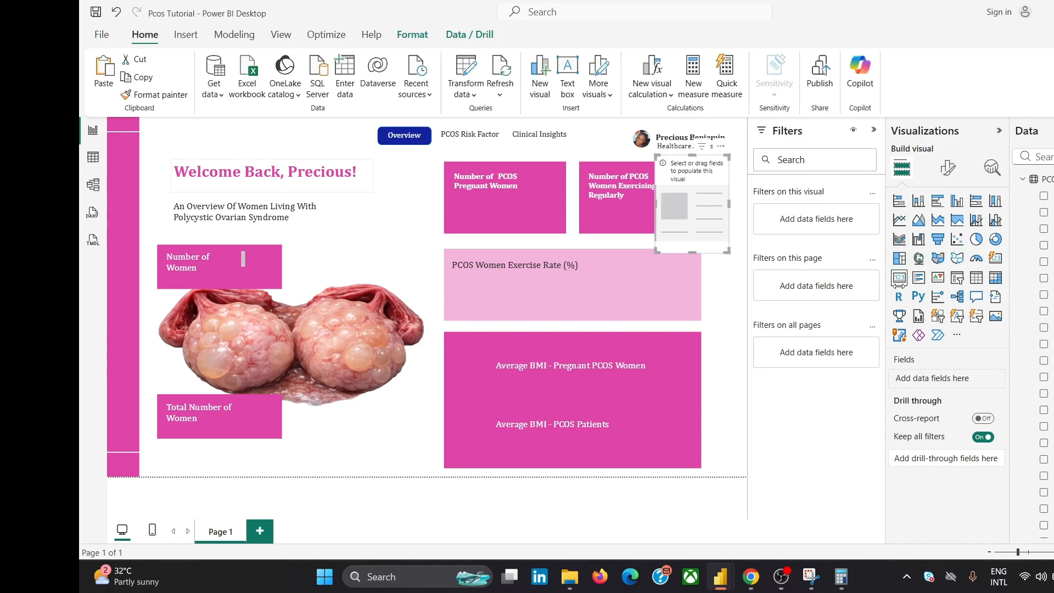
scroll(1032, 417, "down", 5)
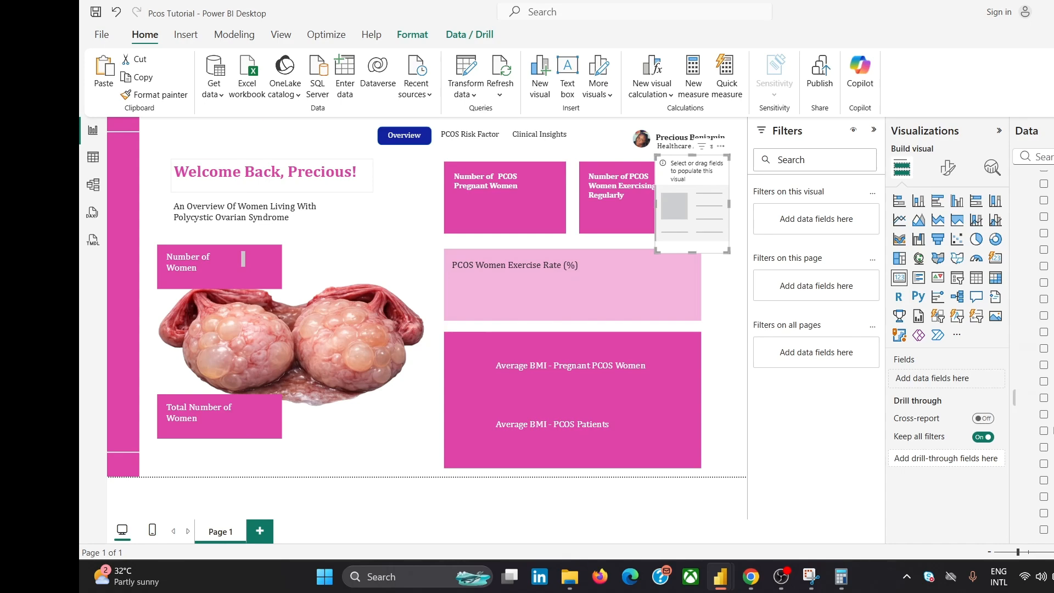
scroll(1032, 329, "up", 10)
scroll(1032, 330, "down", 10)
left_click_drag(1032, 430, 997, 379)
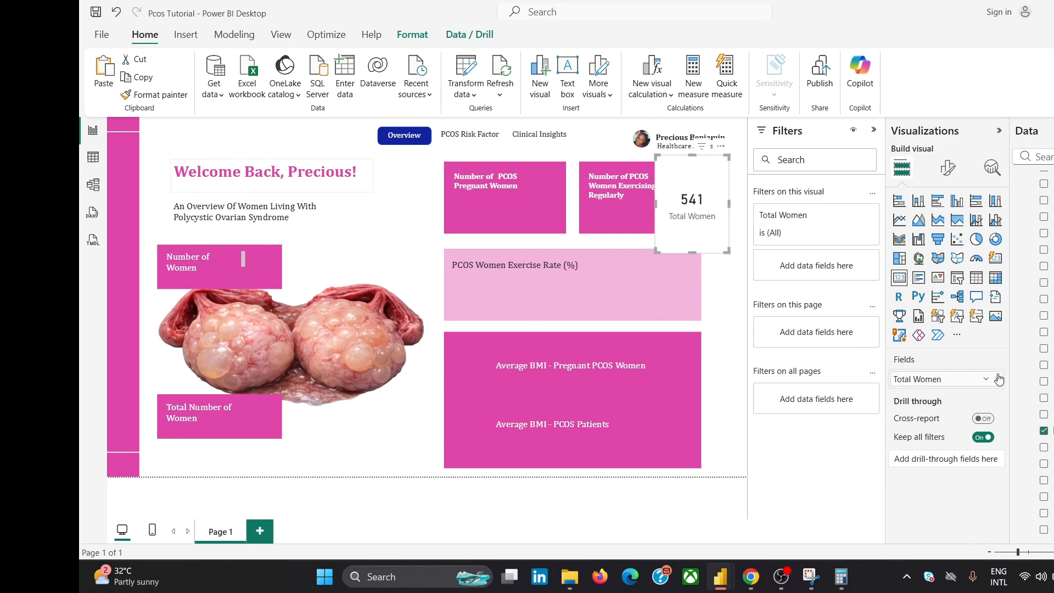
- Turn off the Total Women card's background and move the card onto the lower pink rectangle
left_click_drag(662, 195, 371, 186)
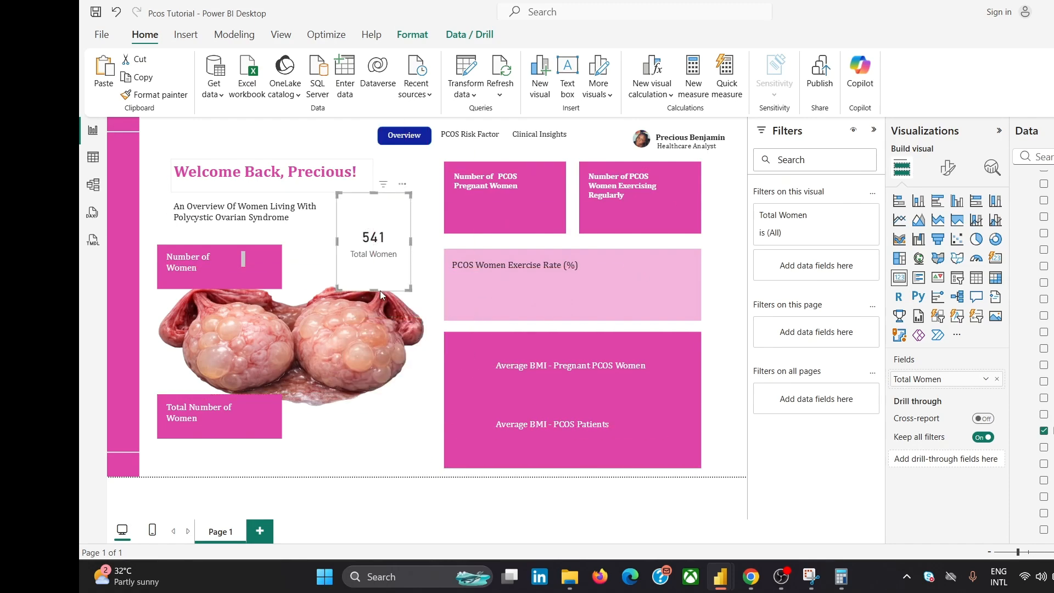
left_click(948, 167)
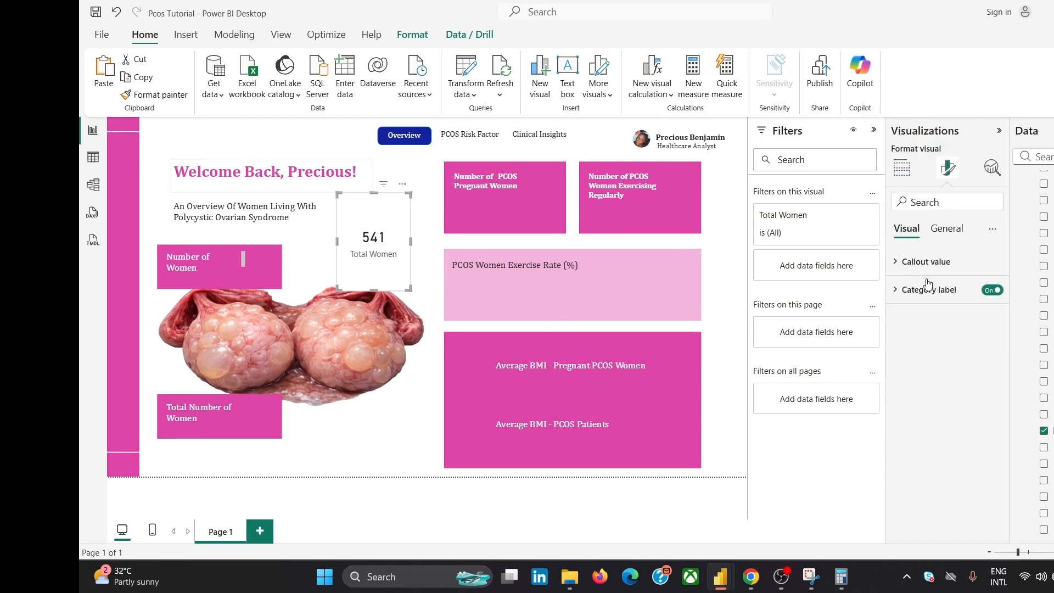
left_click(956, 231)
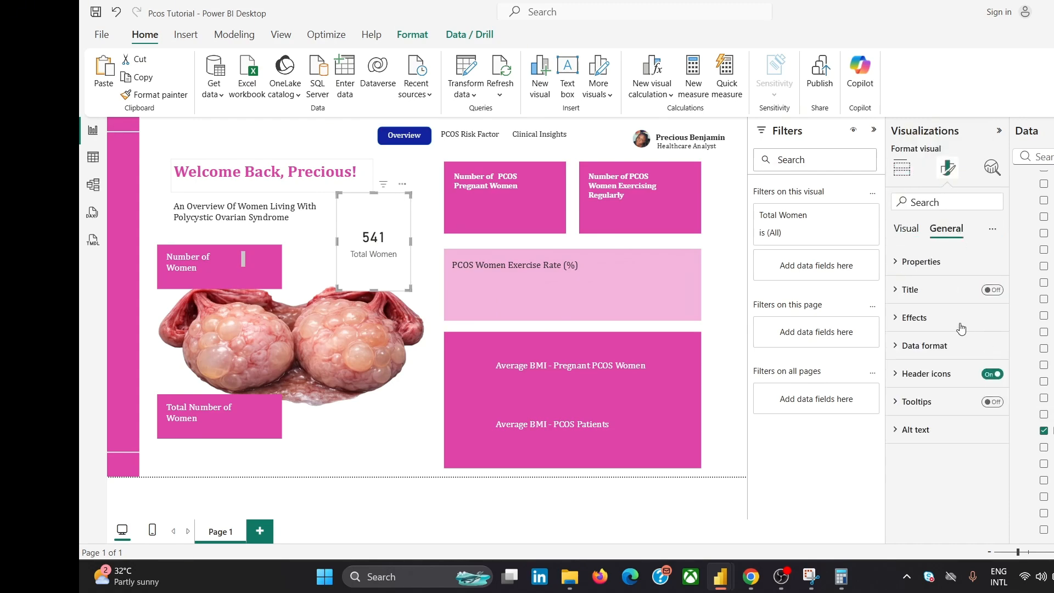
left_click(991, 326)
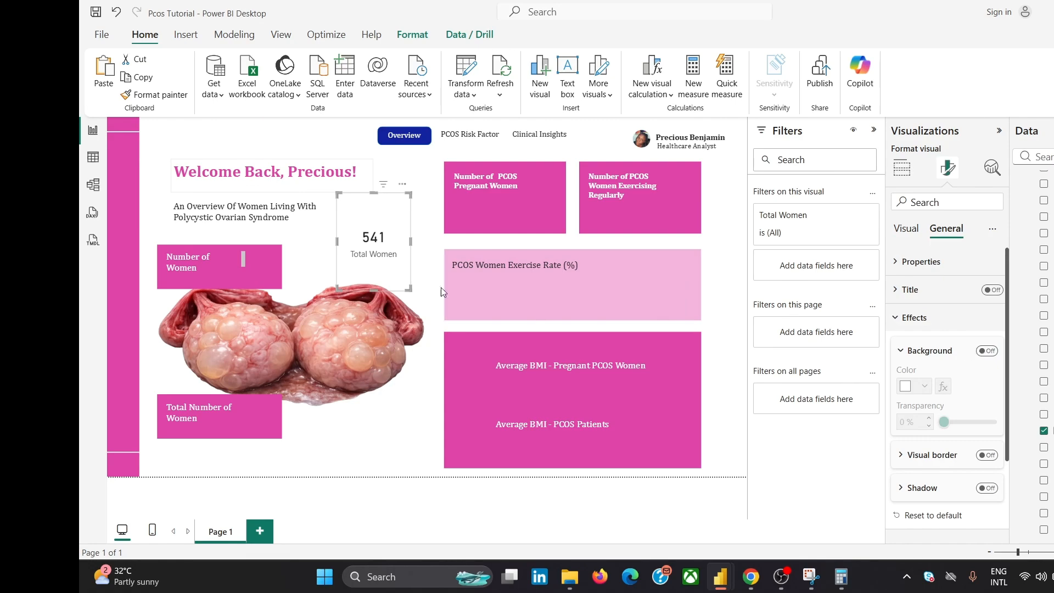
left_click_drag(394, 228, 276, 395)
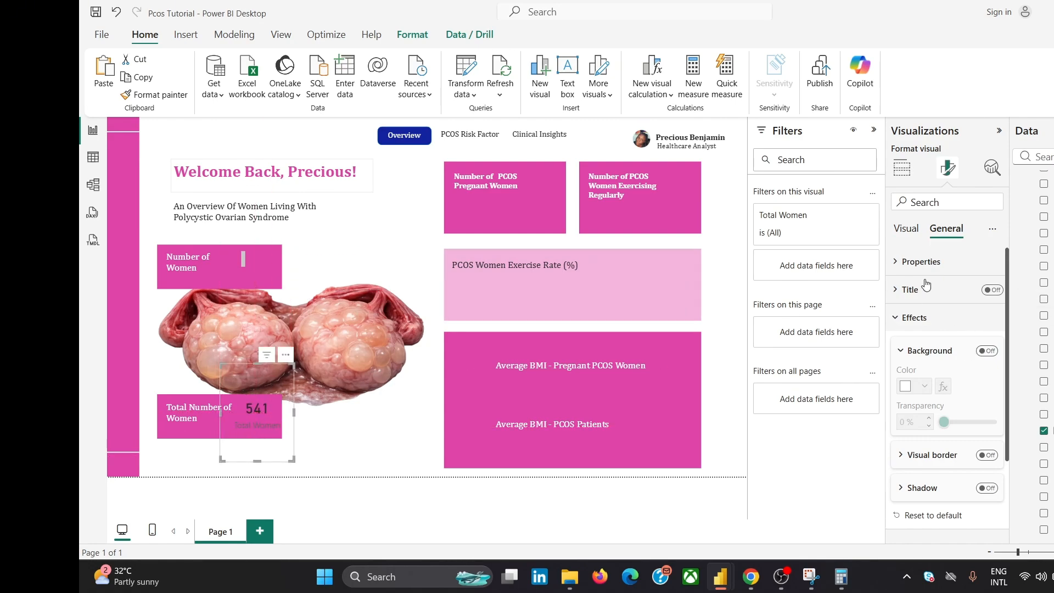
- Set the Total Women card's callout value color to white and turn off its category label
left_click(905, 229)
left_click(928, 262)
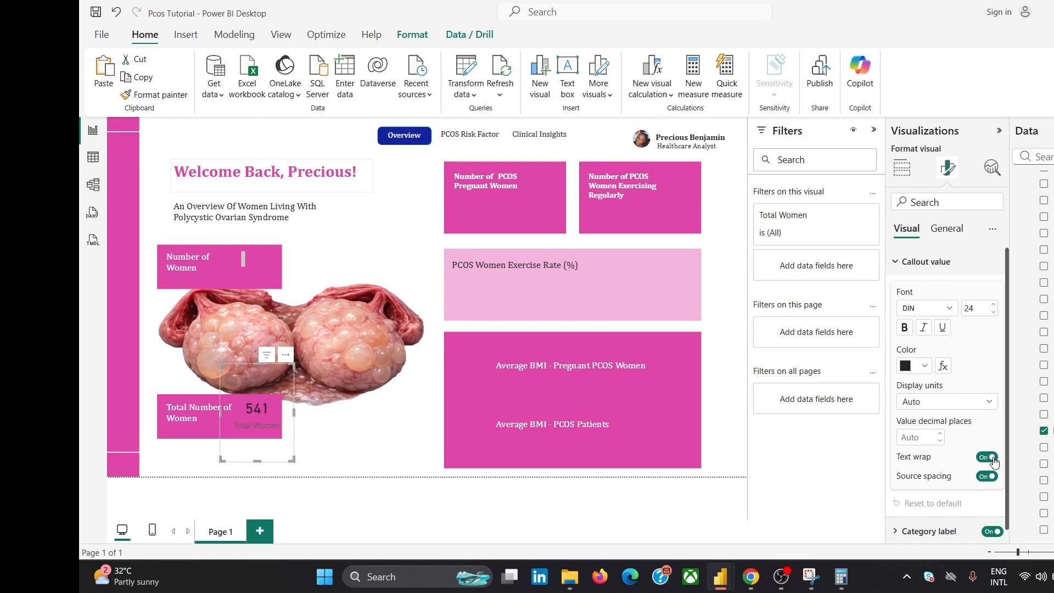
left_click(906, 368)
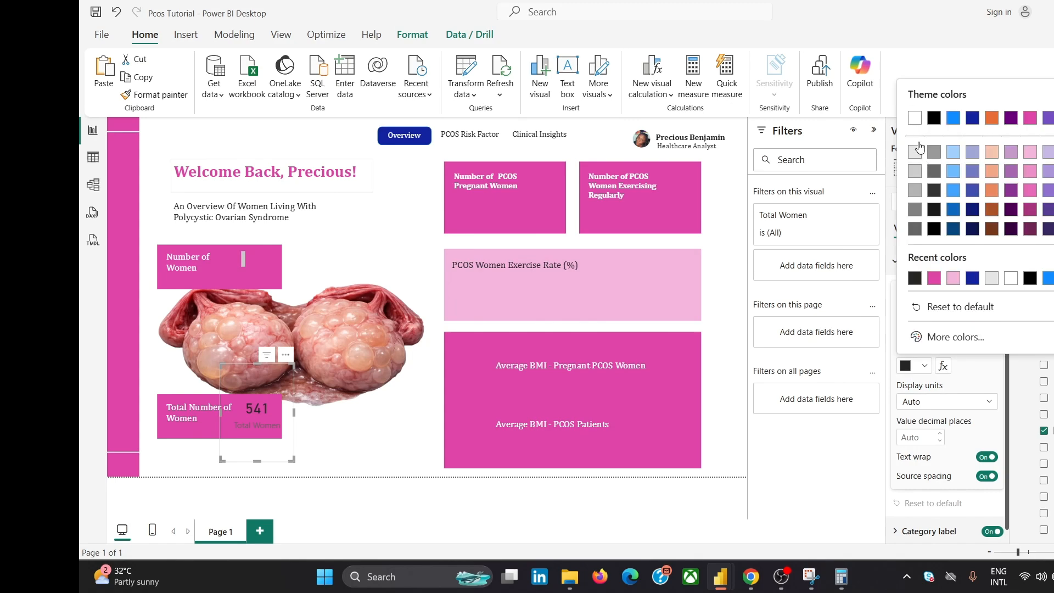
double_click(916, 123)
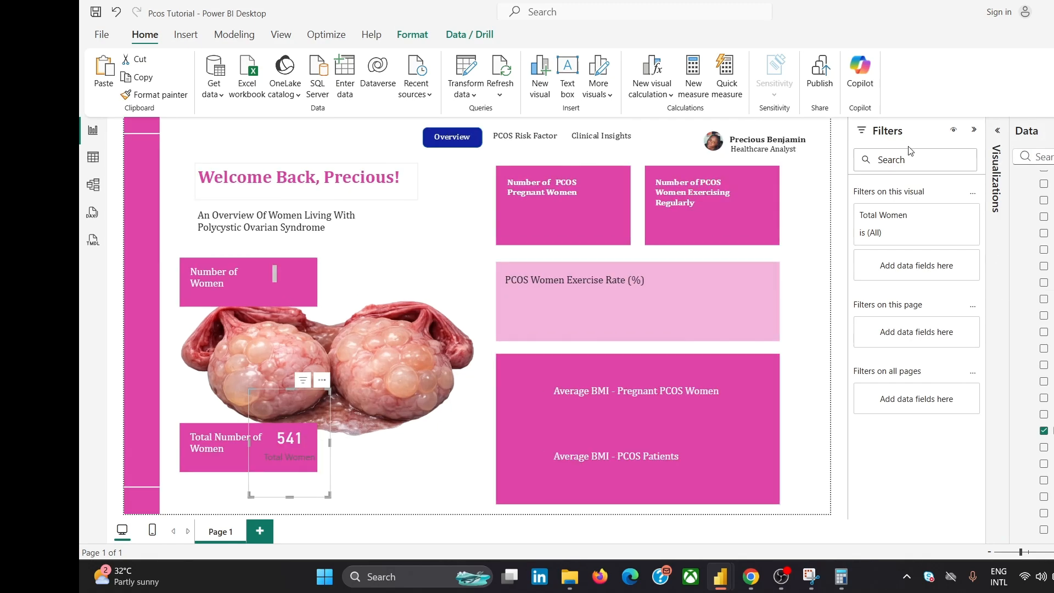
left_click(997, 131)
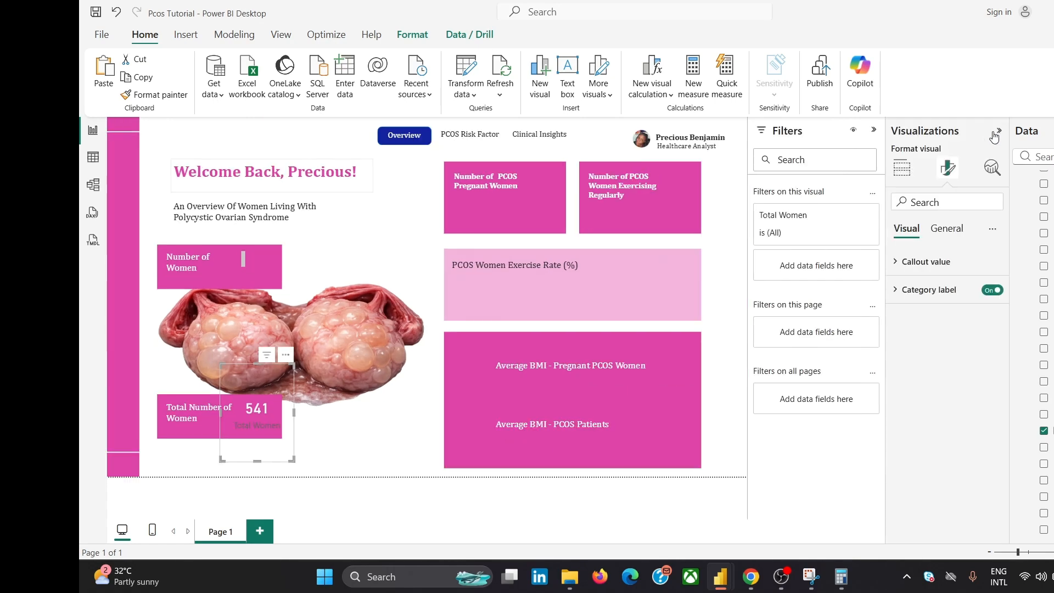
left_click(926, 264)
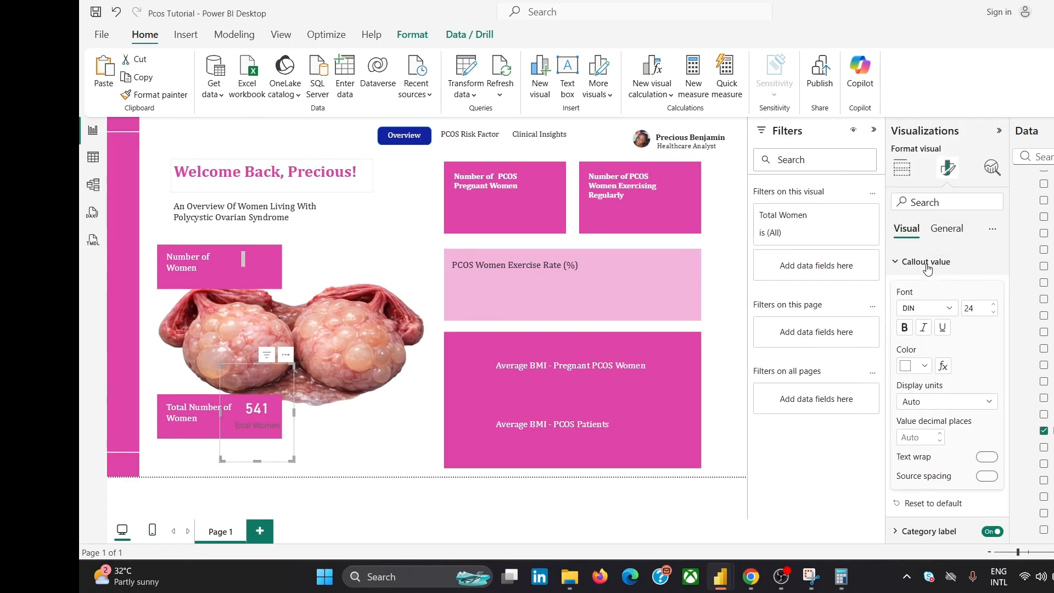
left_click(927, 264)
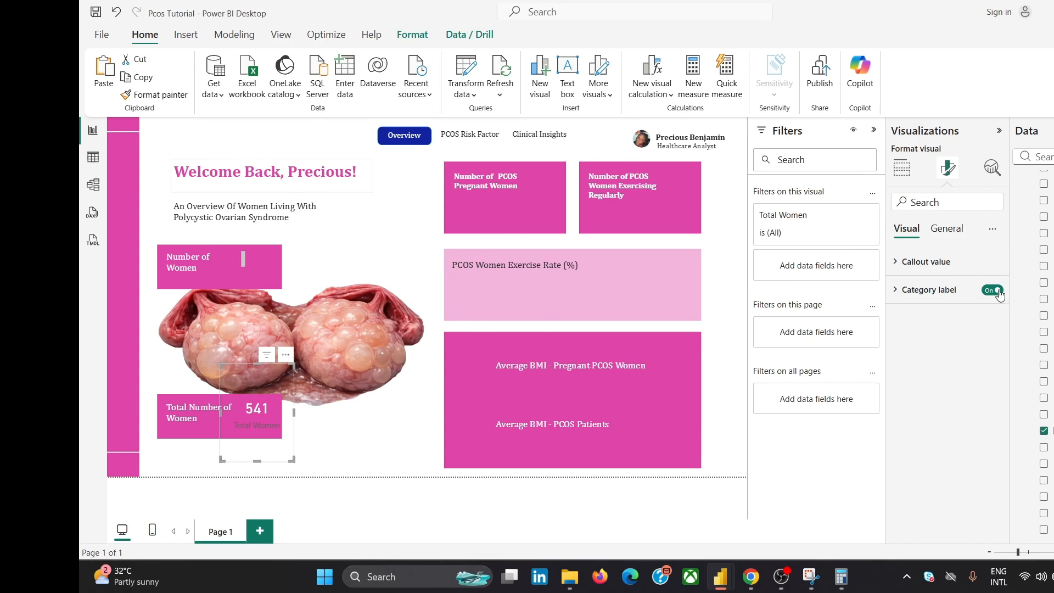
left_click(992, 289)
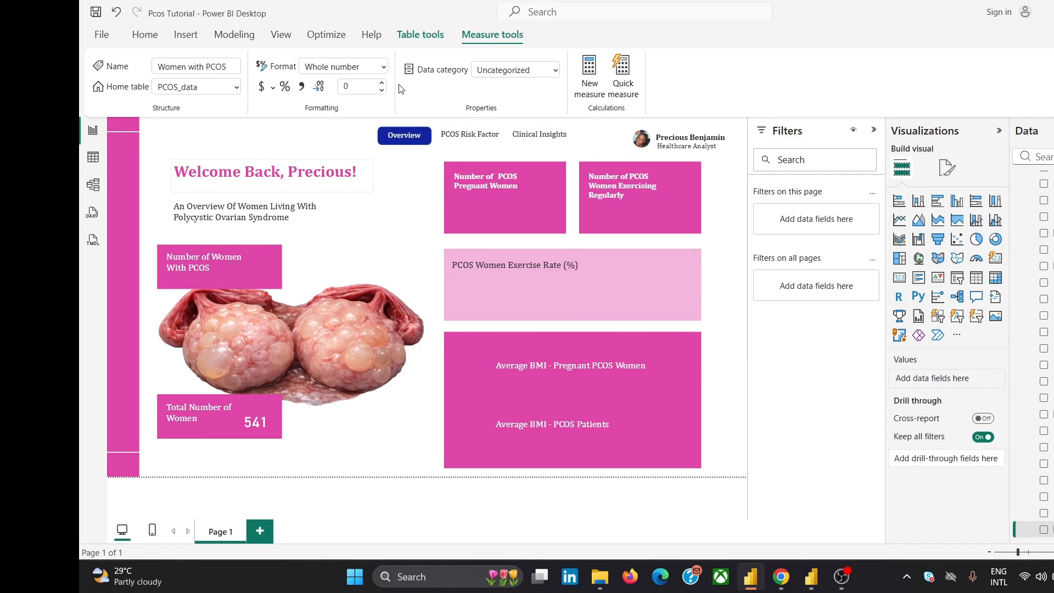
- Create a measure Total Women with PCOS = CALCULATE(COUNTROWS(PCOS_data), PCOS_data[PCOS (Y/N)] = 1) and commit it
left_click(145, 36)
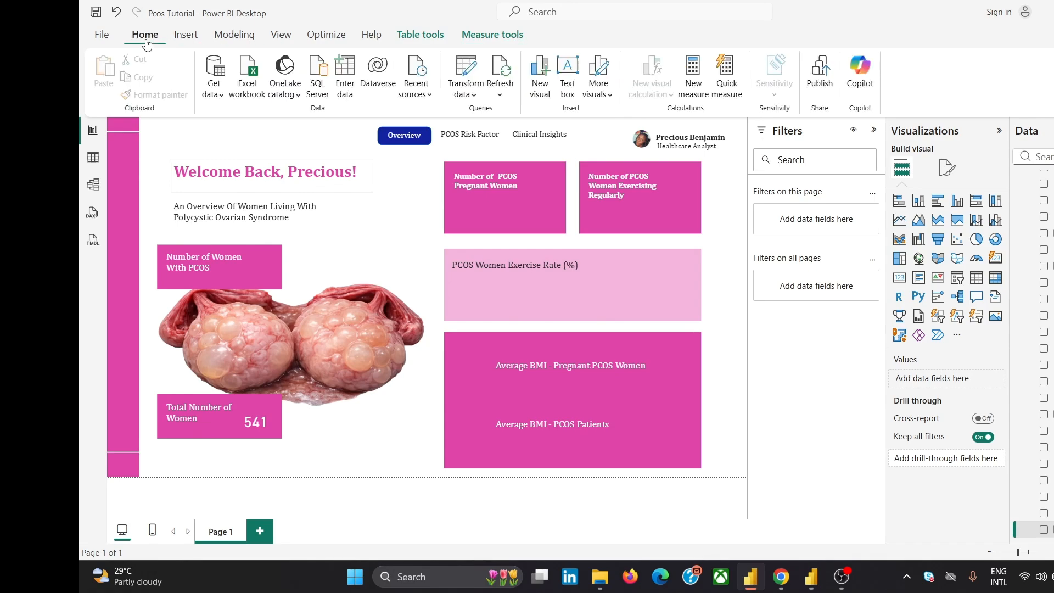
left_click(702, 81)
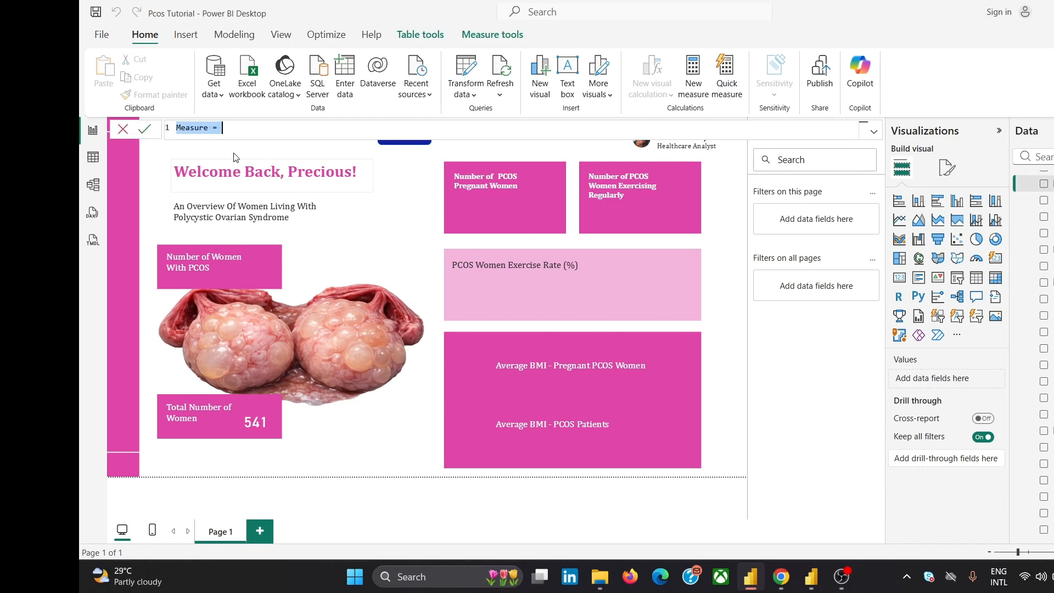
type("Women")
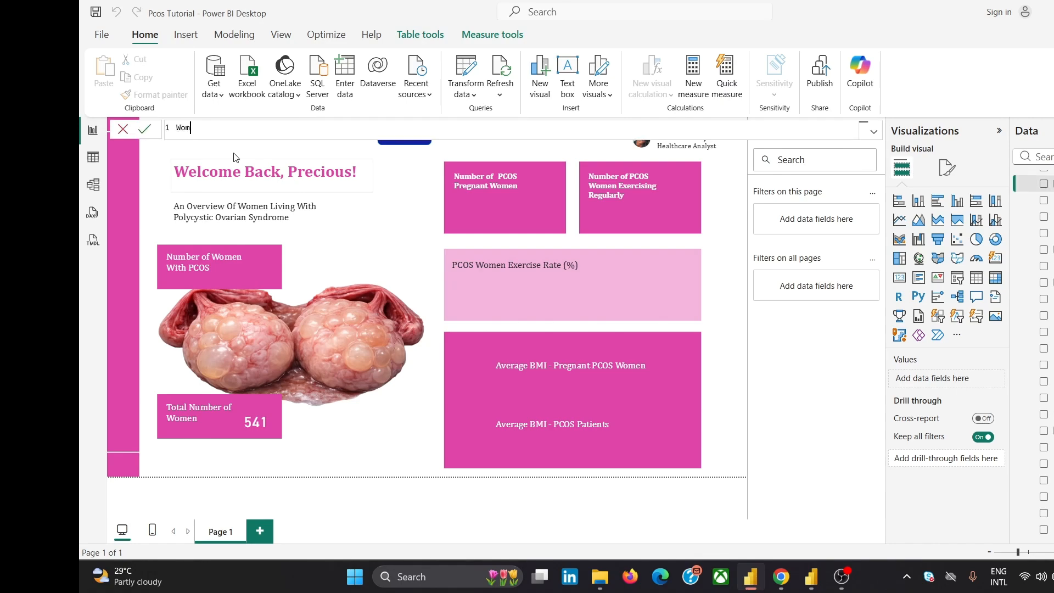
key("BackSpace")
key("BackSpace")
key("BackSpace")
key("BackSpace")
key("BackSpace")
type("Total Women")
type("with PCOS = CALCULATE(     COUNTROWS(PCOS_data),     PCOS_data[PCOS (Y/N)] = 1 )")
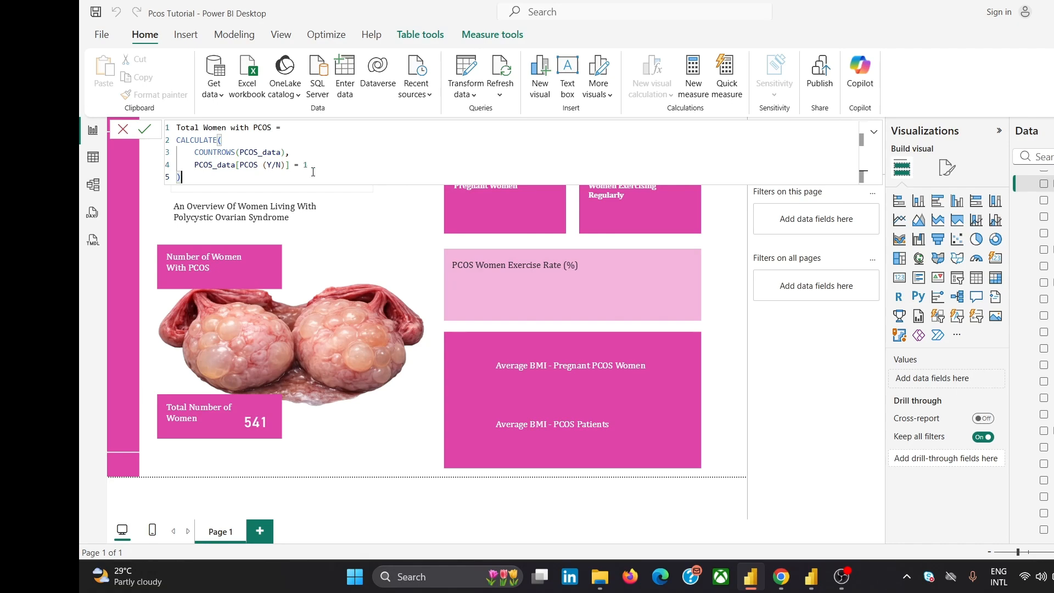
left_click(148, 134)
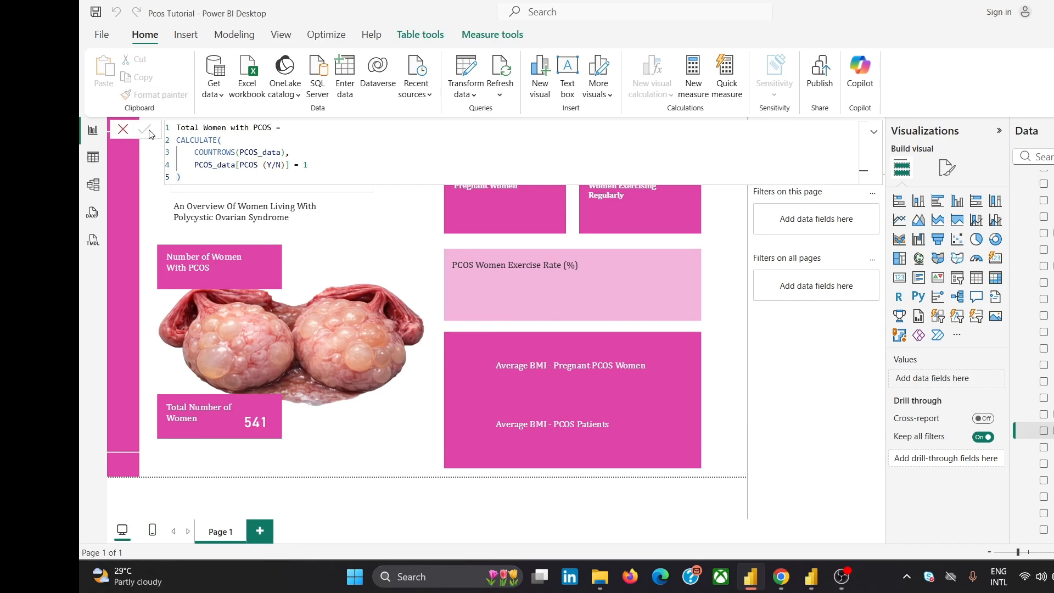
- Duplicate the Total Women card and place the copy on the Number of Women With PCOS rectangle
left_click(269, 413)
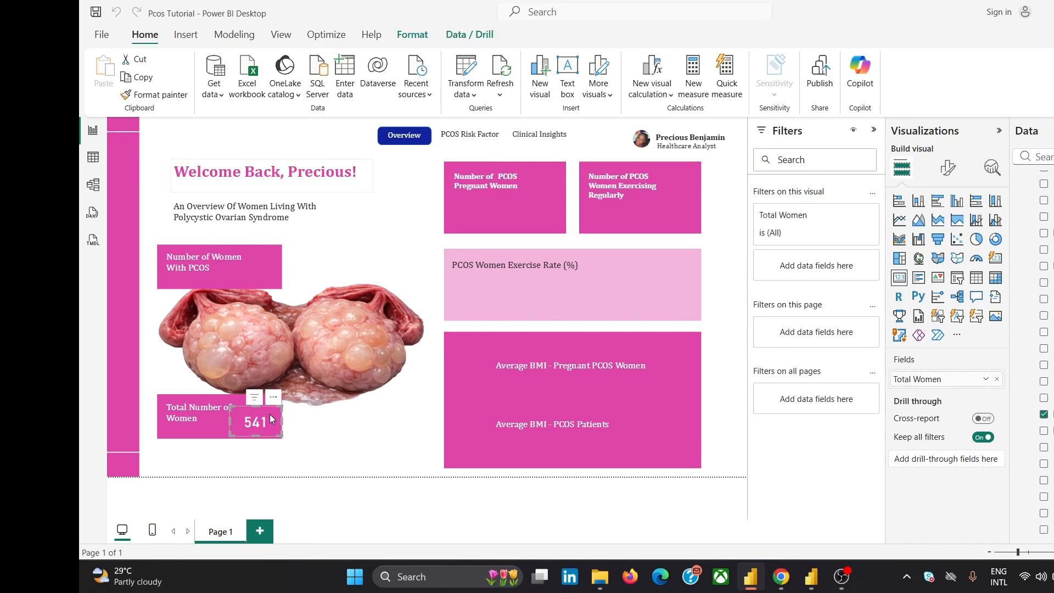
key("ctrl+c")
key("ctrl+v")
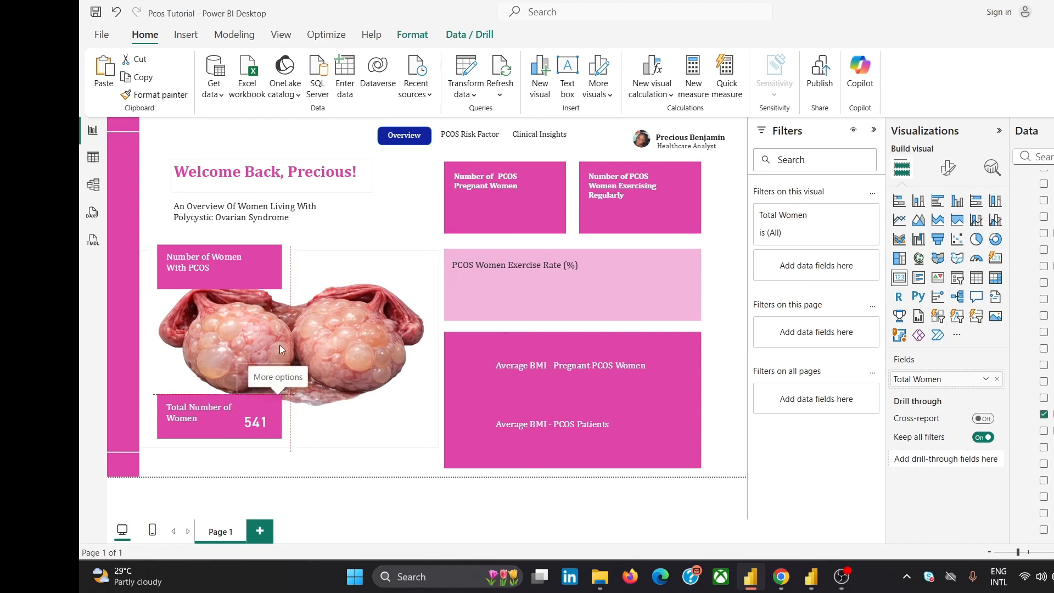
left_click_drag(275, 399, 274, 250)
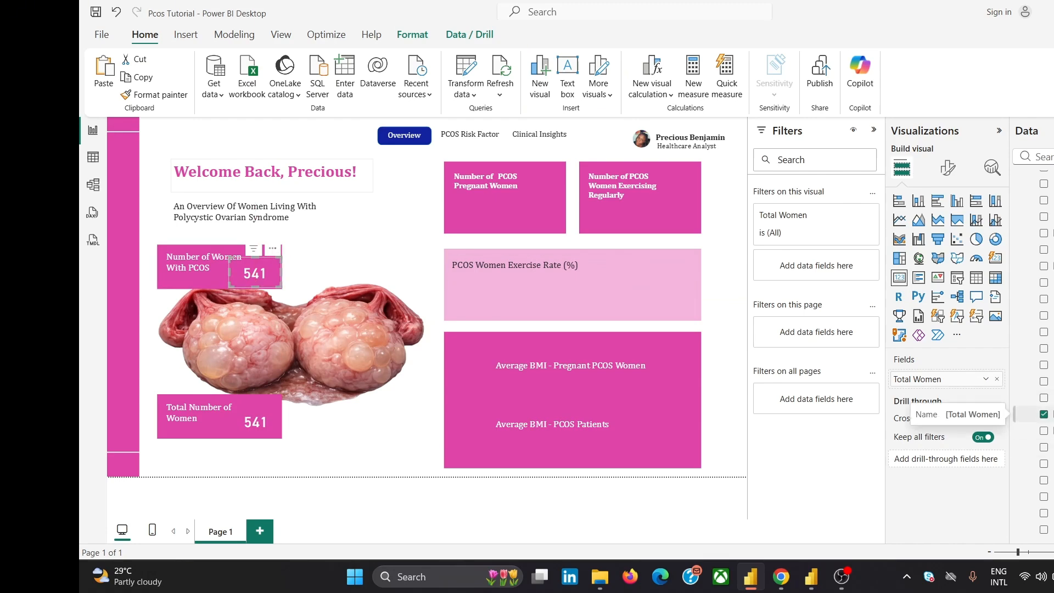
- Replace the duplicated card's field with the Total Women with PCOS measure and close the formula editor
left_click(1051, 431)
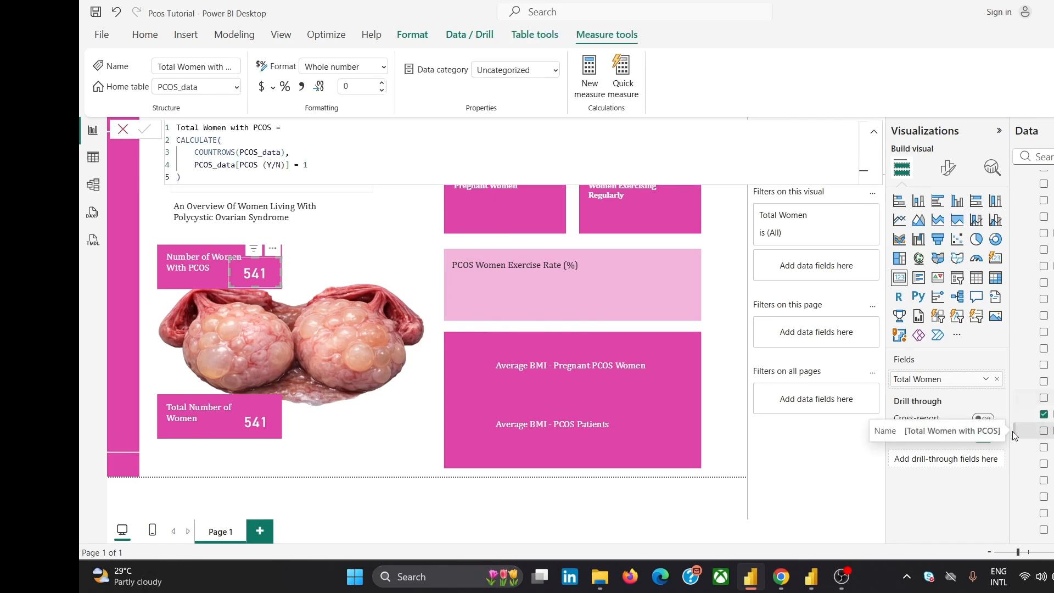
left_click(996, 380)
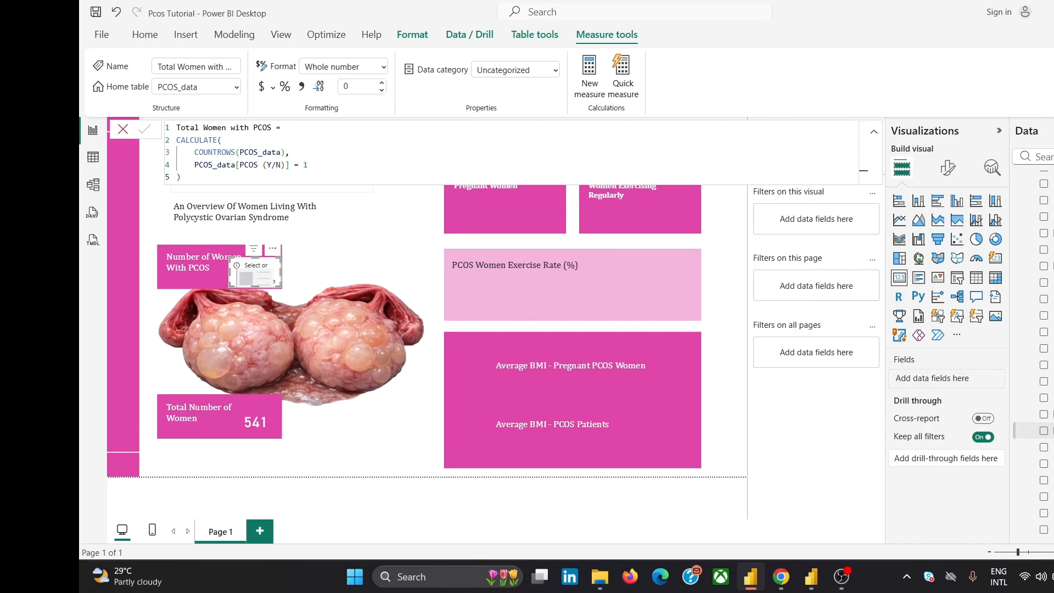
left_click_drag(1049, 430, 964, 382)
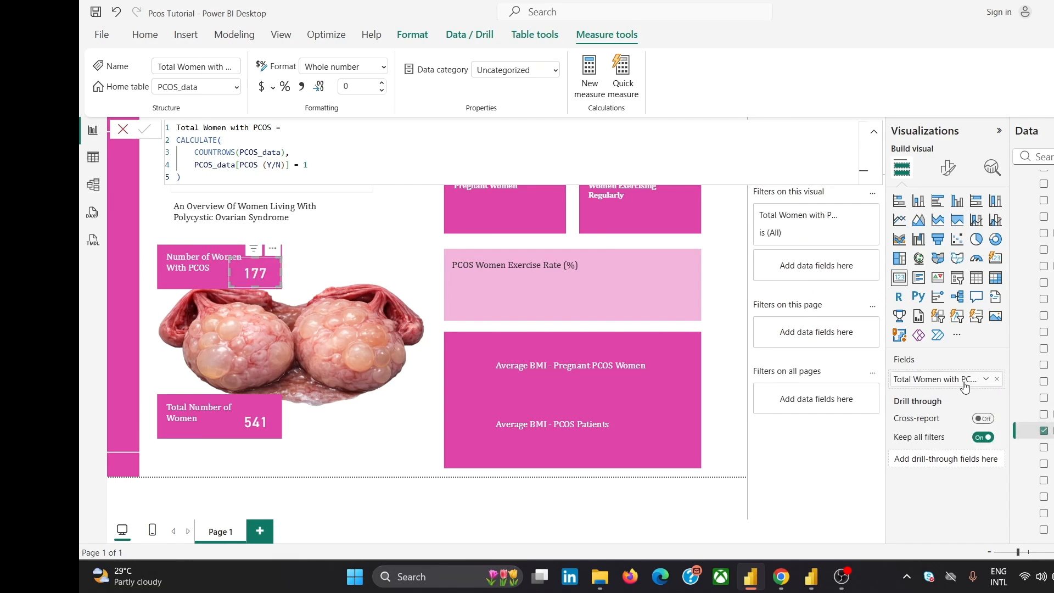
left_click(120, 130)
left_click(383, 227)
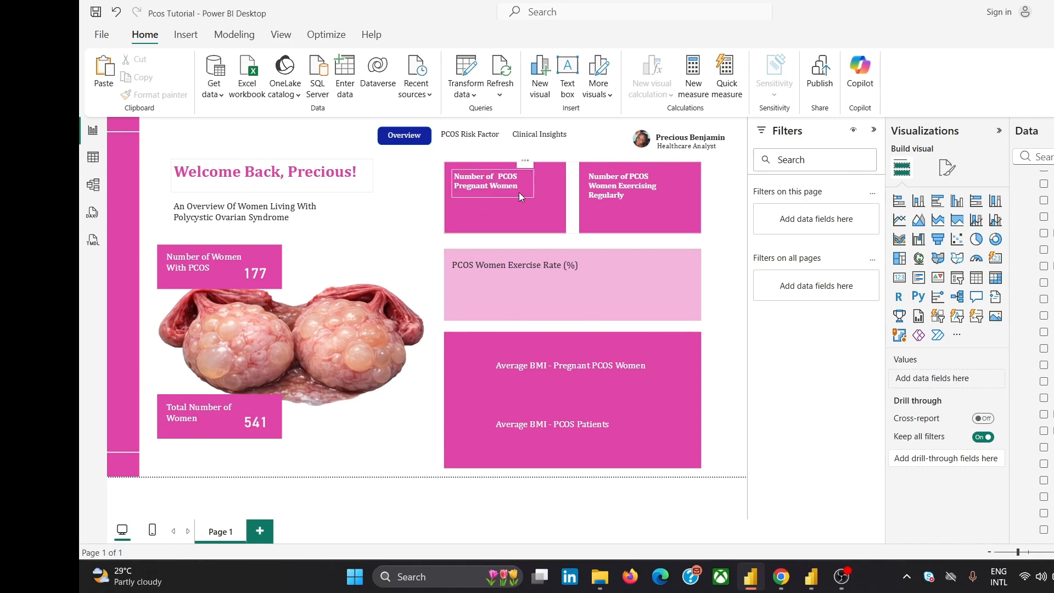
- Copy the full Total Women with PCOS formula and paste it as the definition of a new measure
left_click(258, 278)
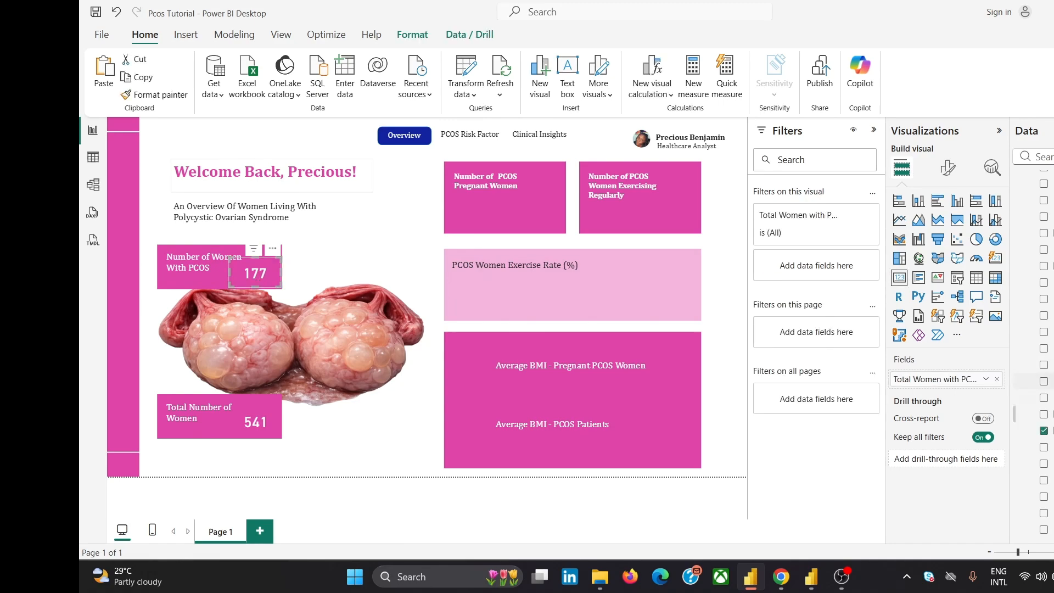
left_click(1049, 430)
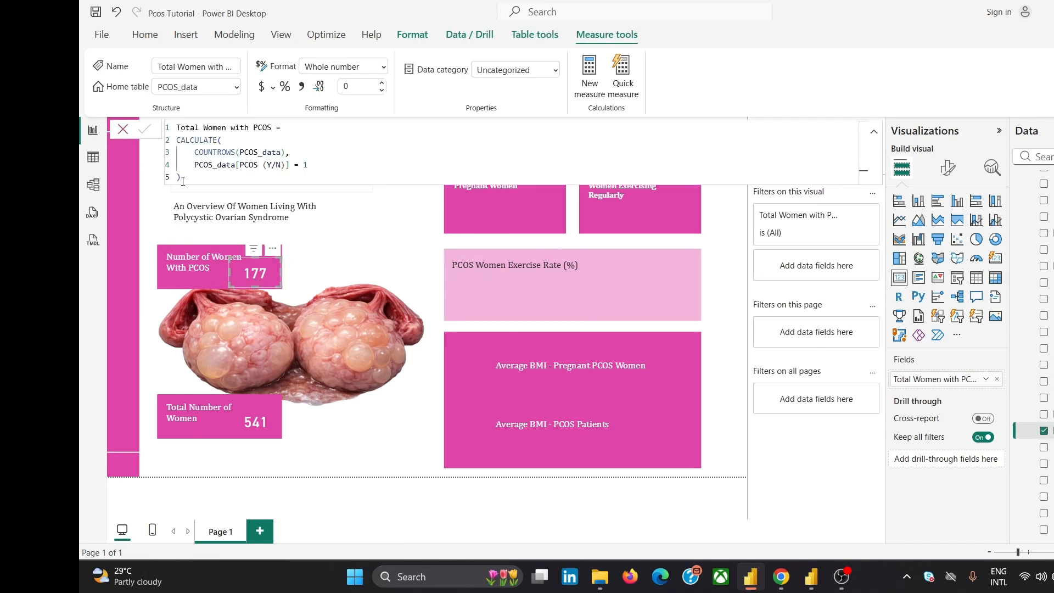
left_click_drag(198, 175, 166, 126)
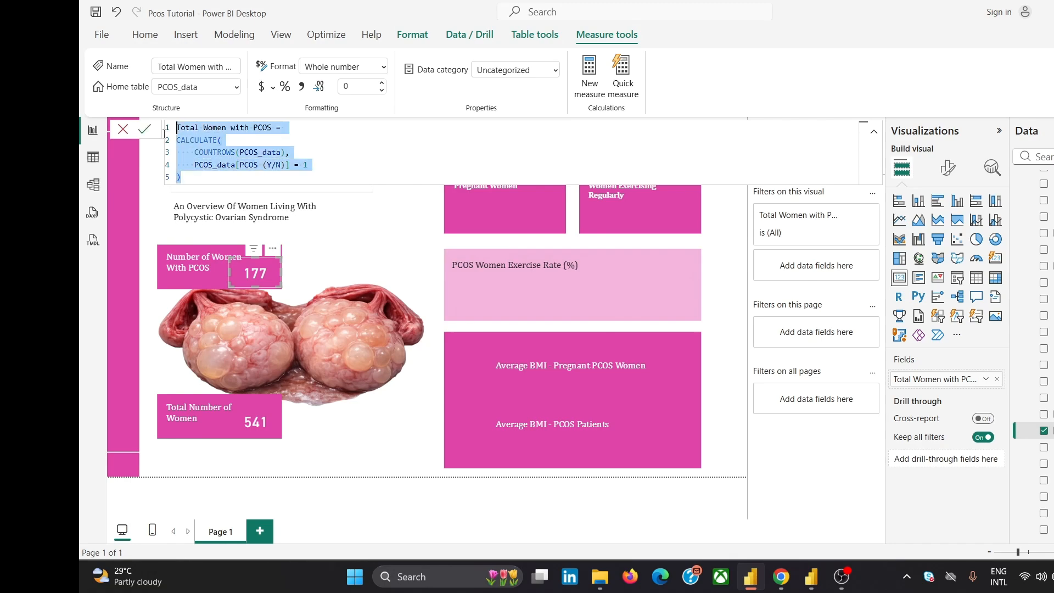
left_click(124, 130)
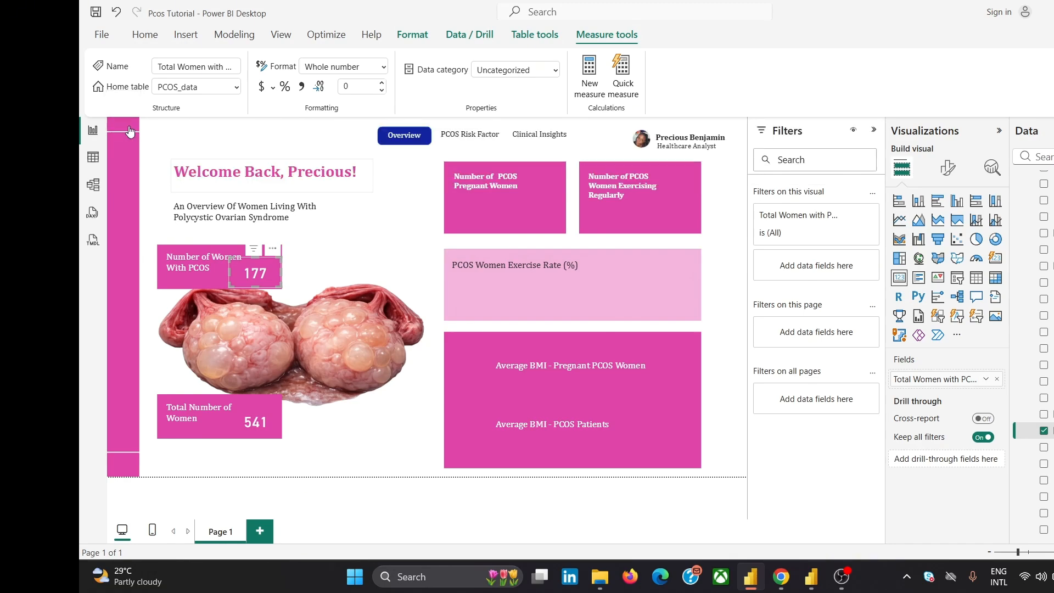
left_click(408, 208)
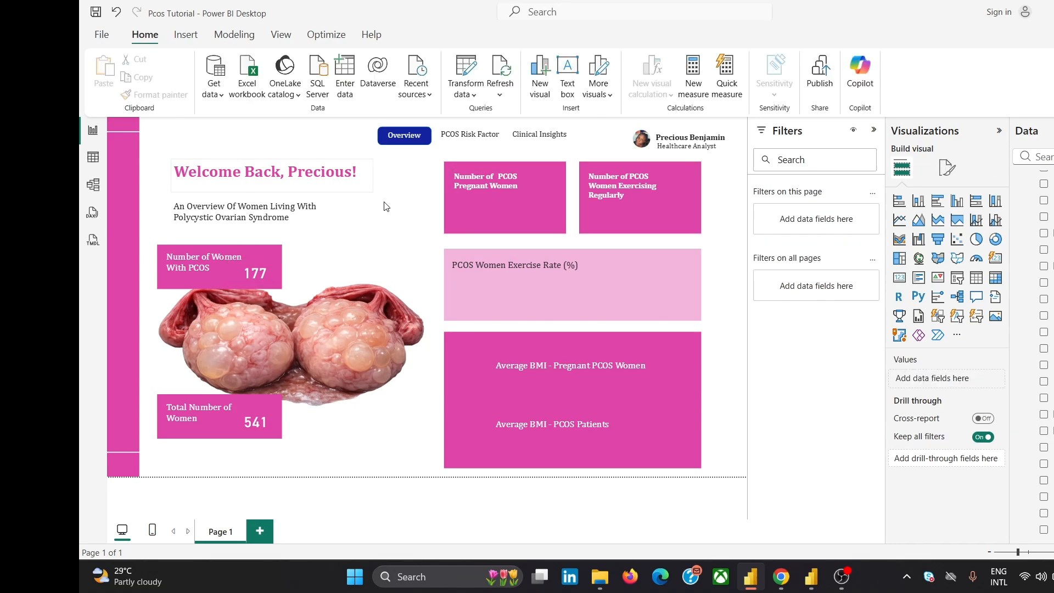
left_click(700, 75)
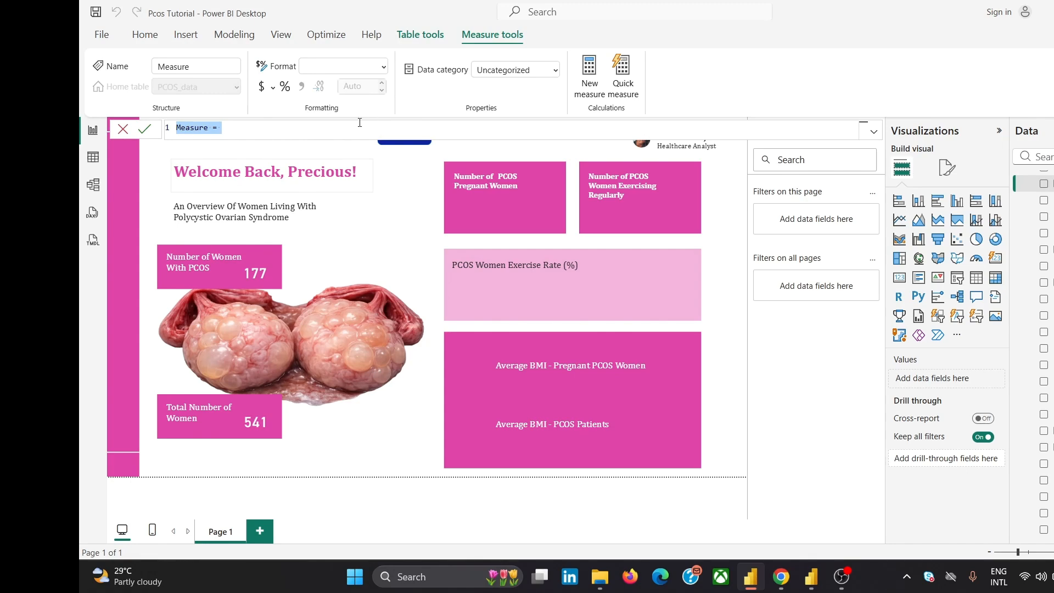
key("ctrl+v")
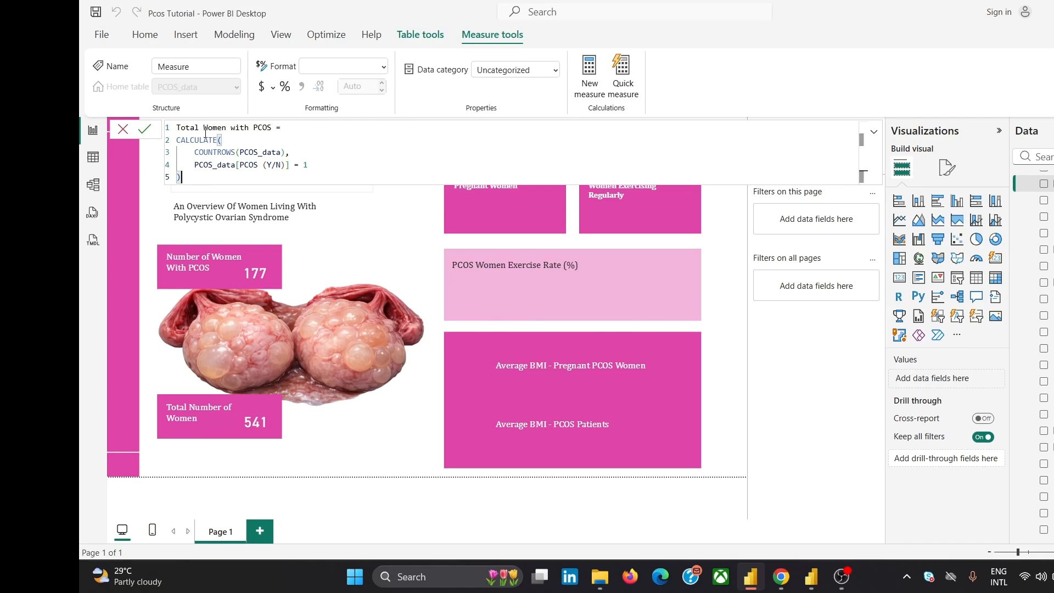
- Change the measure name in the pasted formula to Pregnant PCOS Women
left_click_drag(205, 133, 182, 126)
key("BackSpace")
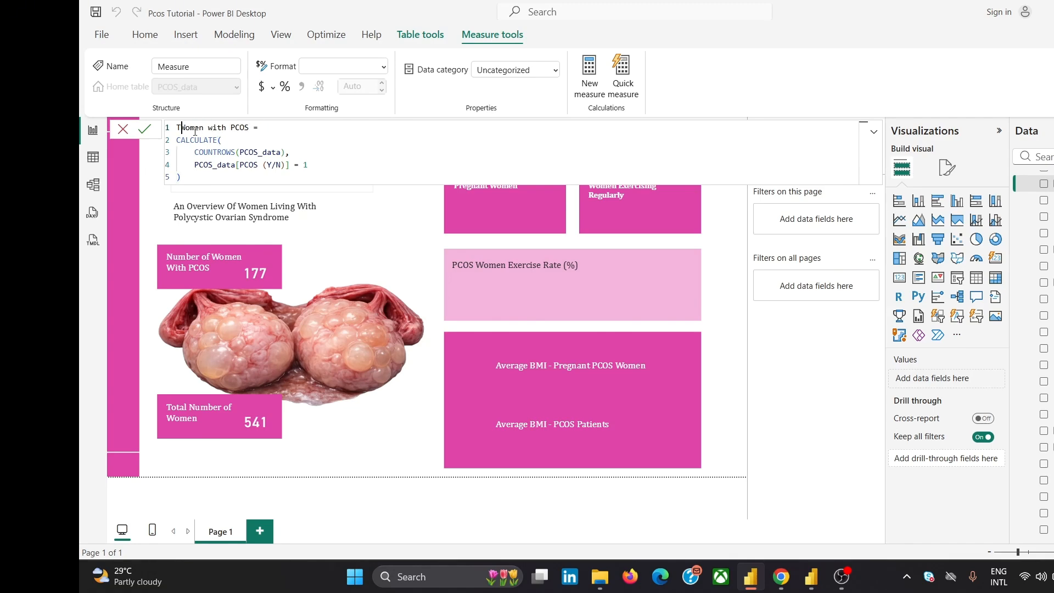
double_click(249, 127)
left_click_drag(250, 128, 178, 126)
type("Pregnant PCOS Women")
left_click(216, 156)
left_click(319, 155)
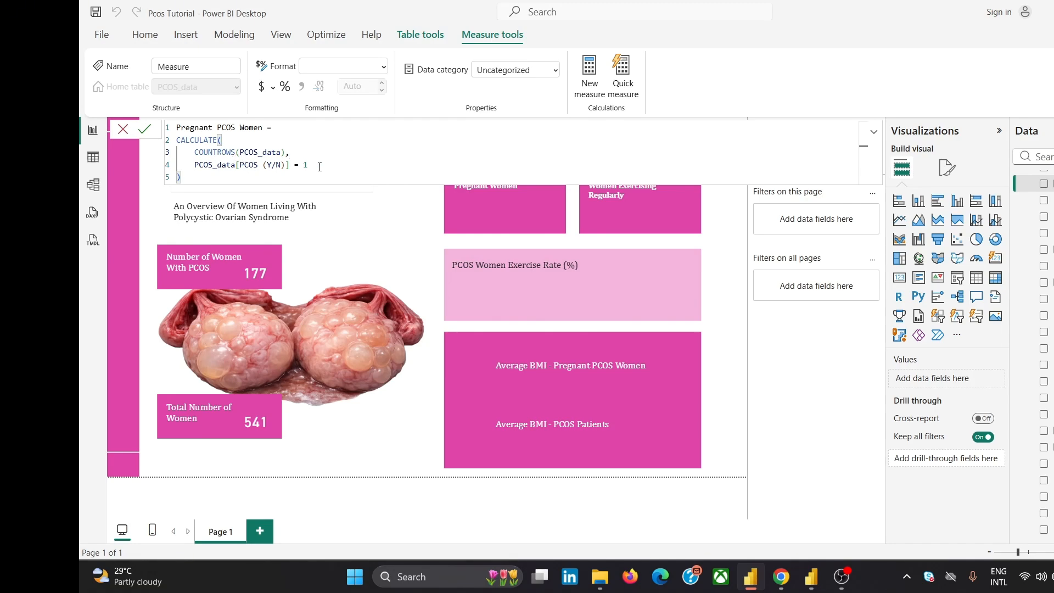
- Duplicate the PCOS_data[PCOS (Y/N)] = 1 condition on a new line and remove the column reference from the copy
left_click_drag(313, 164, 193, 167)
key("ctrl+c")
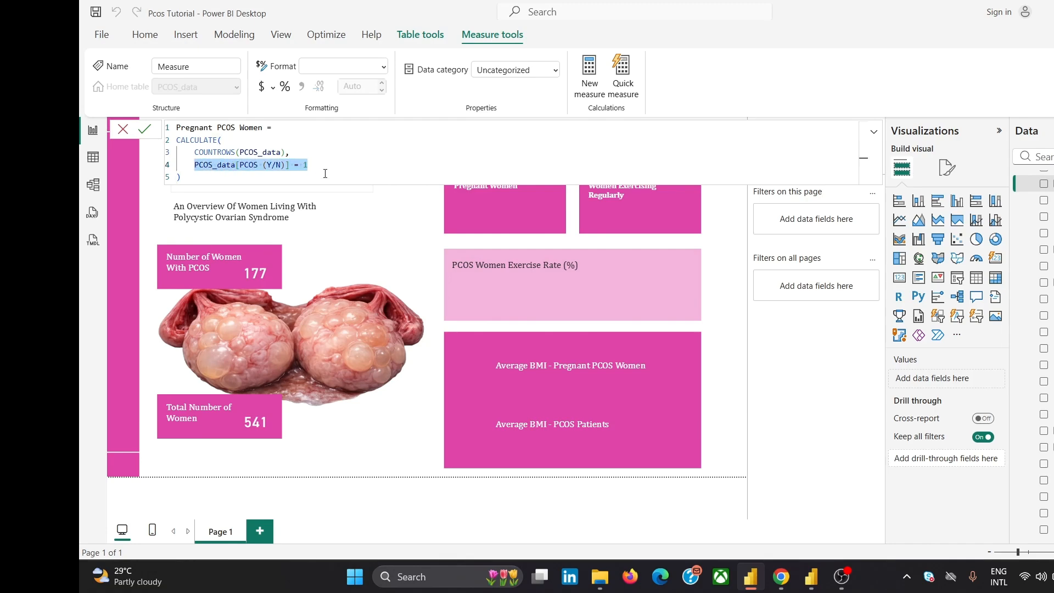
left_click(326, 167)
key("shift+Return")
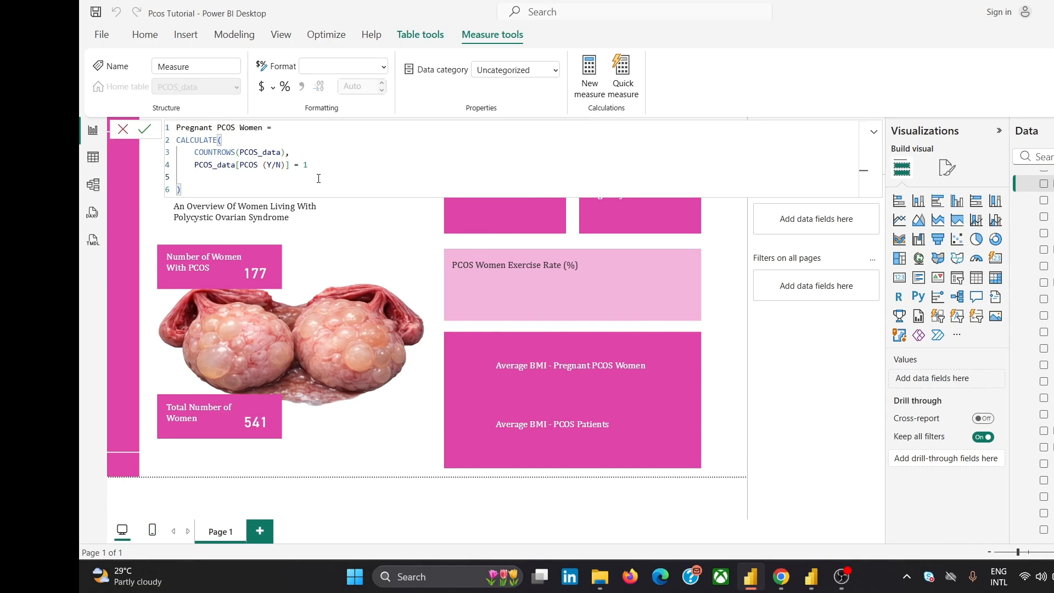
key("ctrl+v")
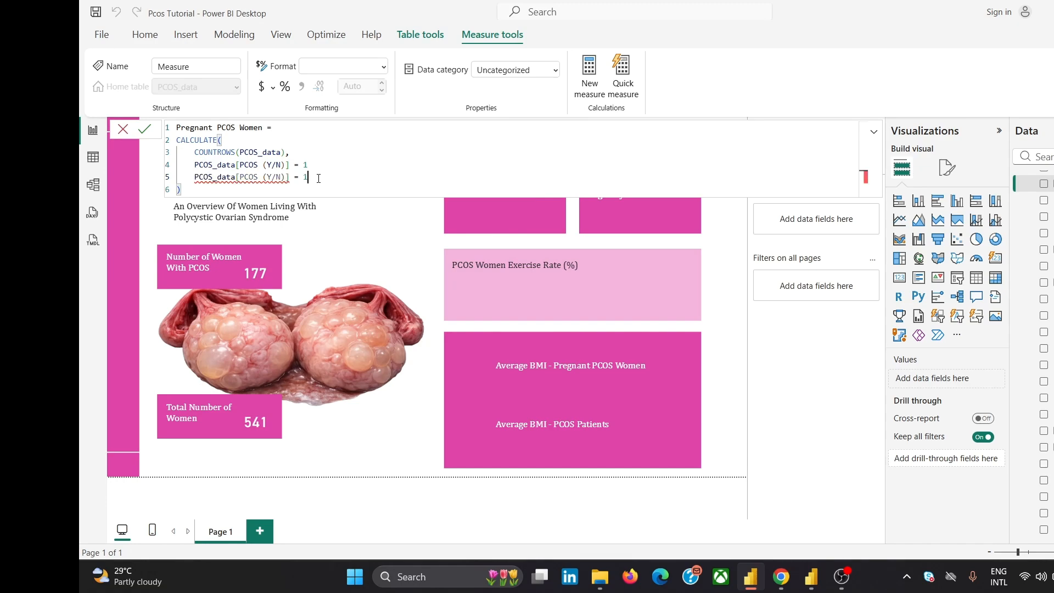
left_click(287, 177)
key("BackSpace")
key("BackSpace")
key("BackSpace")
key("BackSpace")
key("BackSpace")
key("BackSpace")
key("BackSpace")
key("BackSpace")
key("BackSpace")
key("BackSpace")
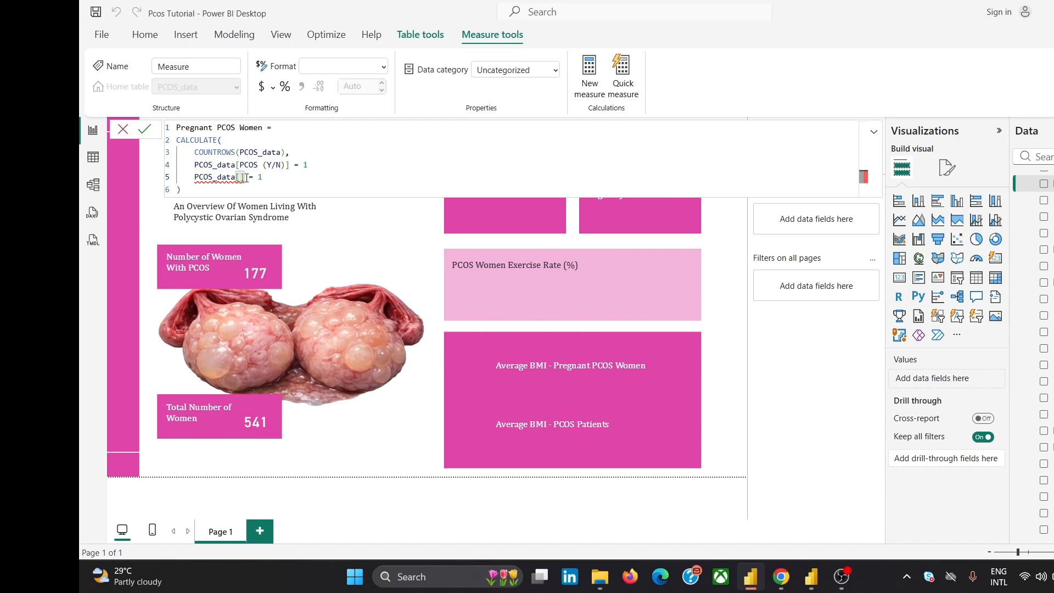
key("BackSpace")
- End the PCOS (Y/N) condition with a comma and clear the copied condition from the line below
left_click(314, 165)
type(",")
left_click_drag(253, 177, 192, 177)
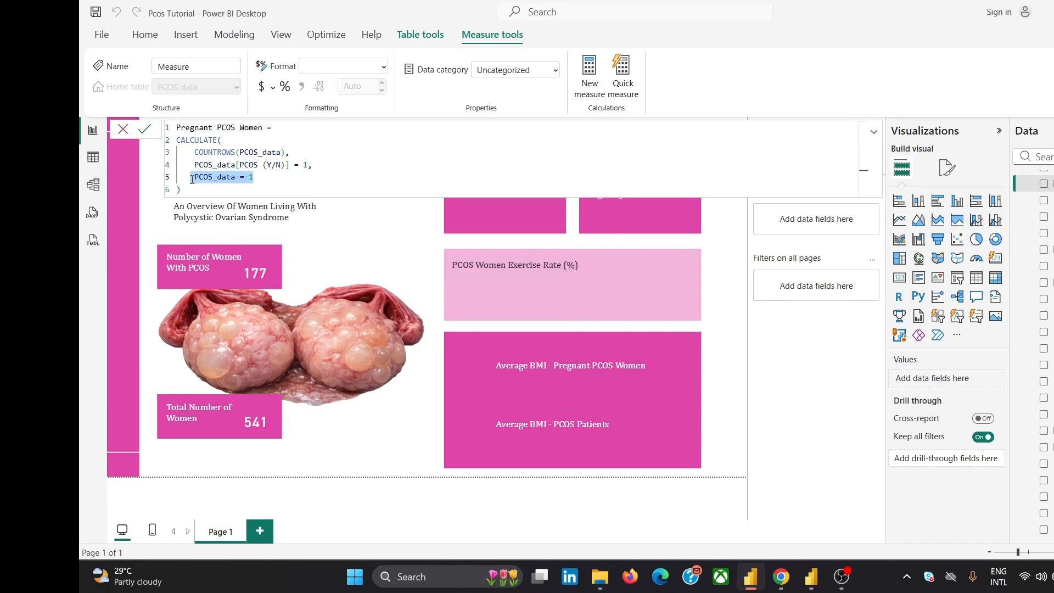
key("BackSpace")
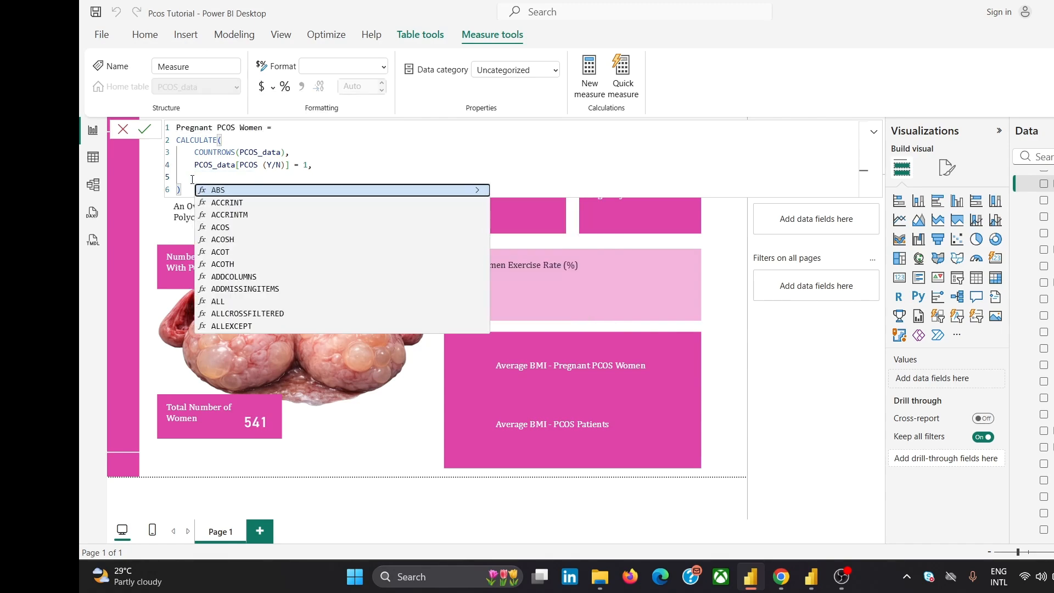
- Add PCOS_data[Pregnant(Y/N)] = 1 as the second filter condition and try to commit the Pregnant PCOS Women measure
type("PCOS")
scroll(343, 228, "down", 2)
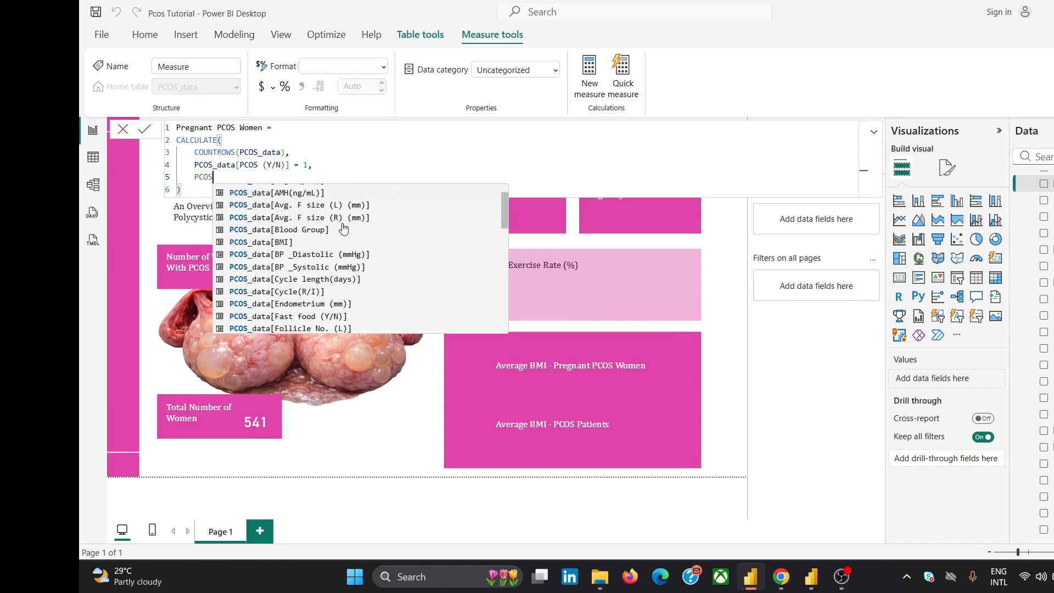
scroll(340, 280, "down", 3)
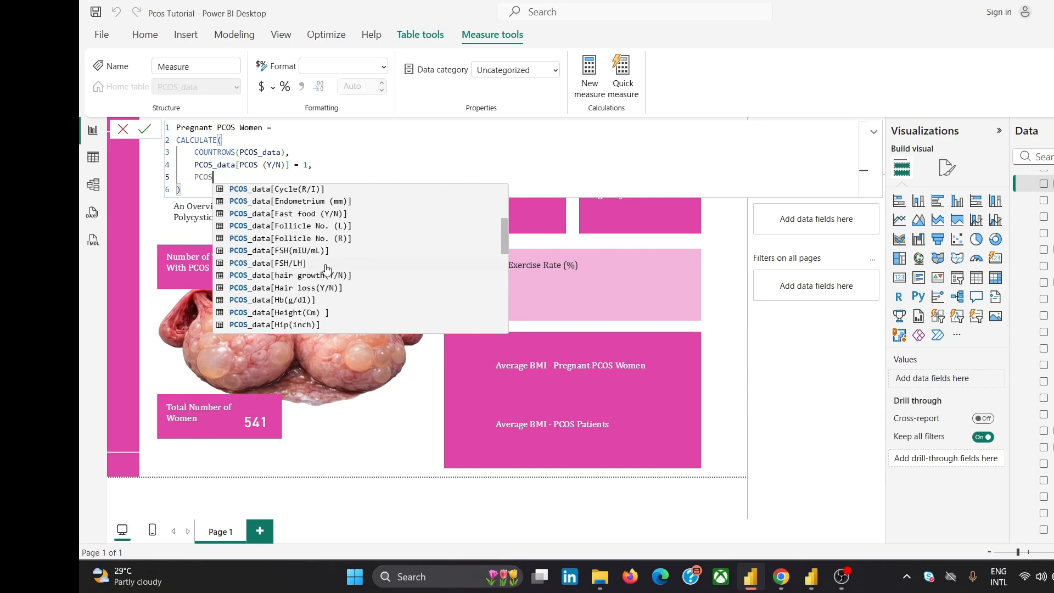
scroll(327, 268, "down", 3)
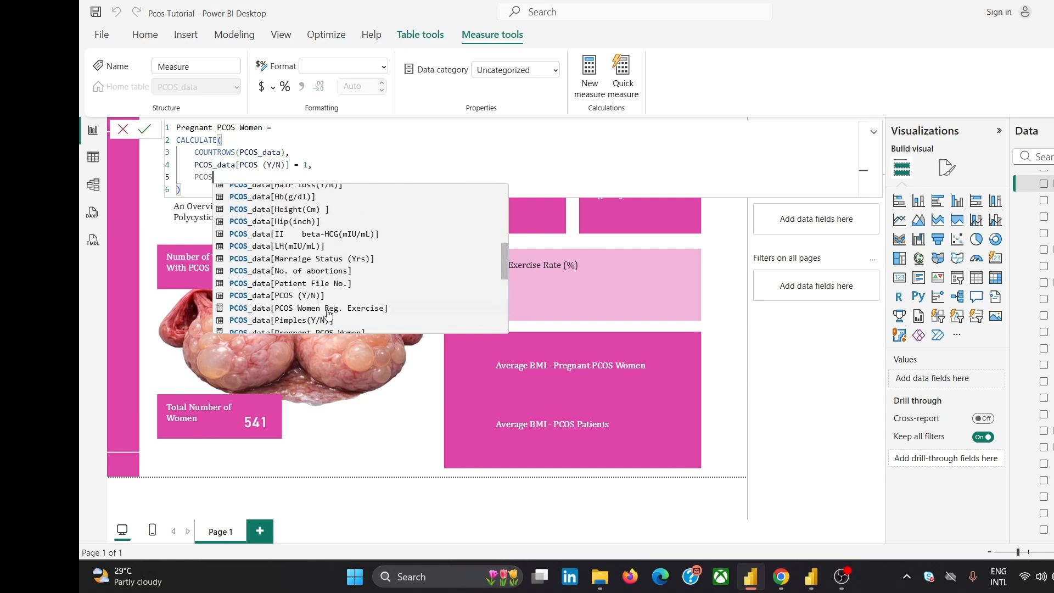
scroll(326, 269, "down", 1)
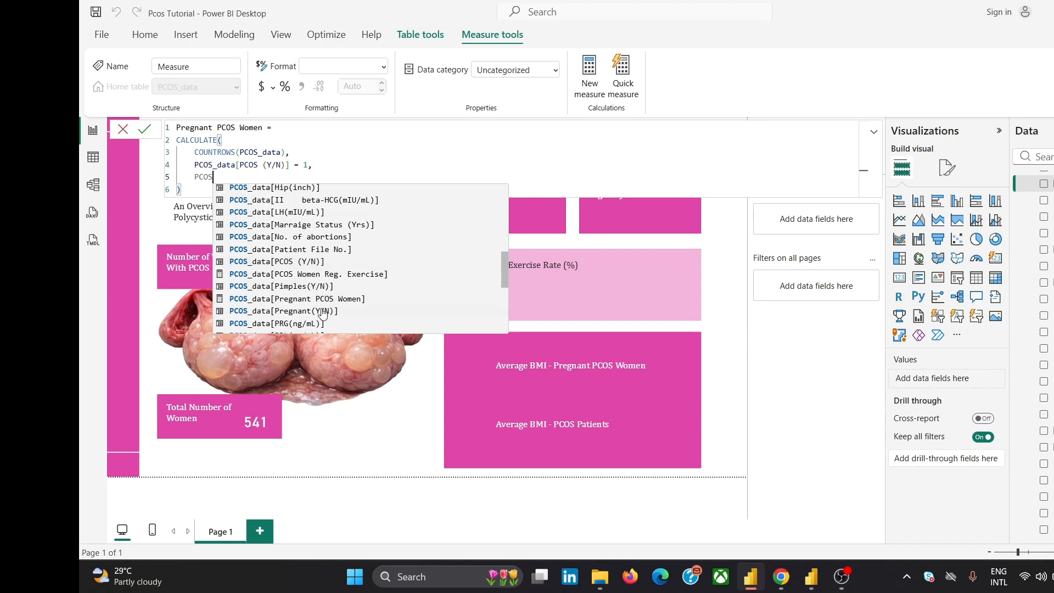
scroll(317, 245, "down", 1)
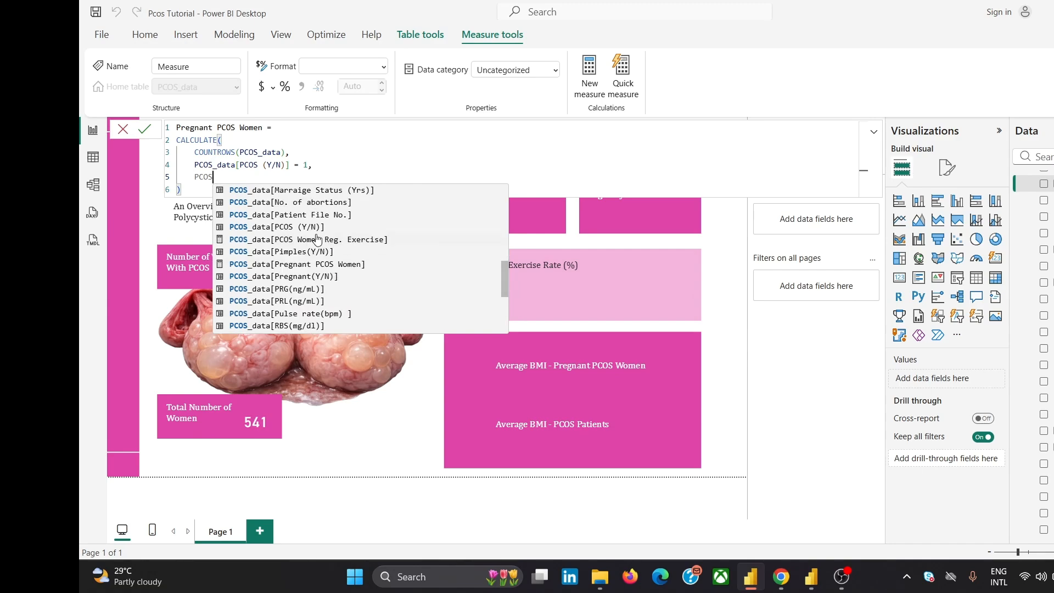
left_click(311, 277)
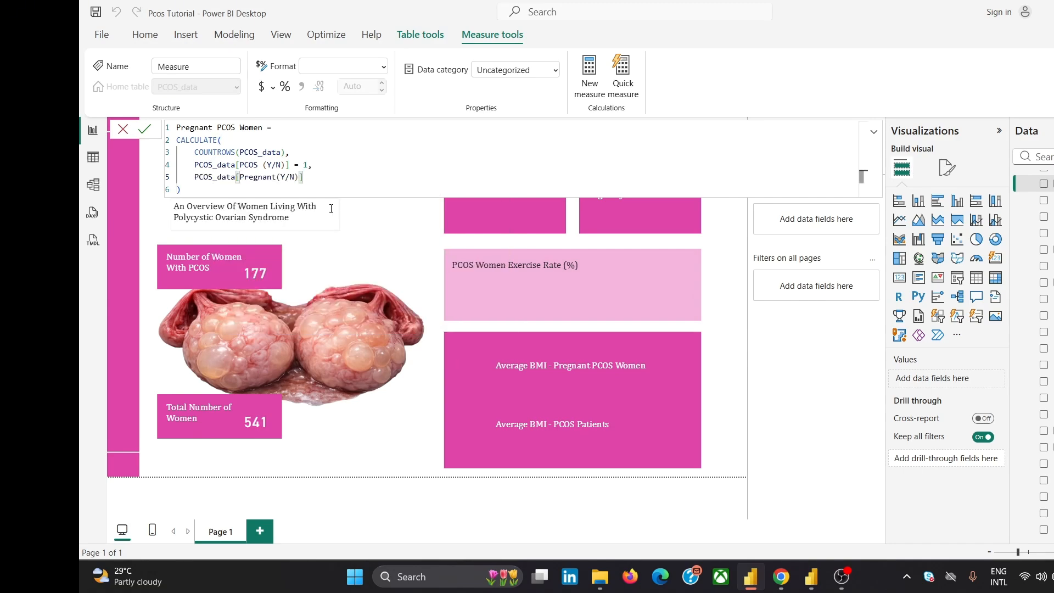
type("= 1")
left_click(145, 130)
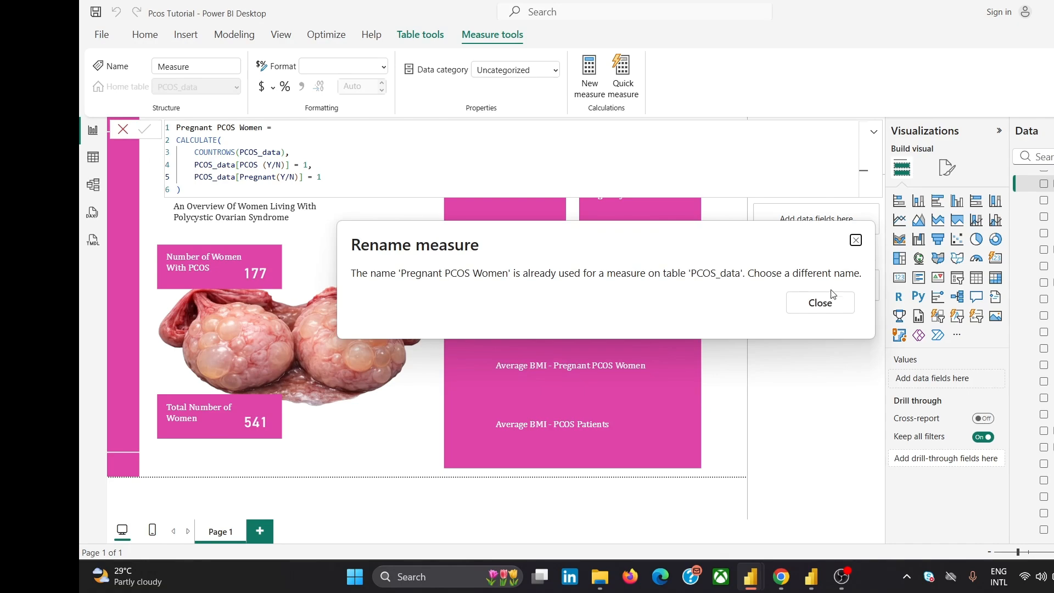
left_click(856, 241)
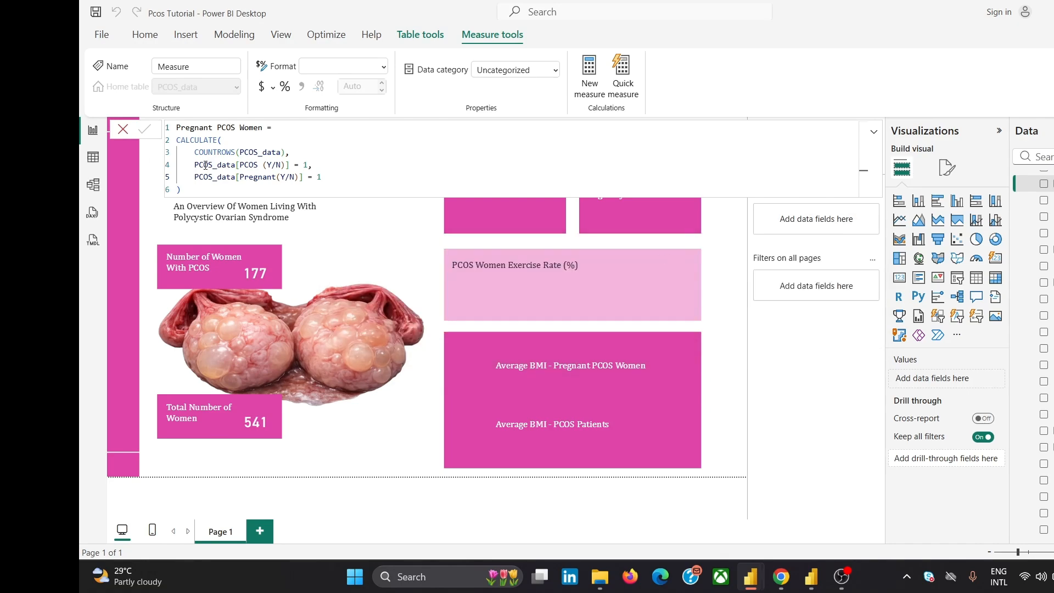
- Change the measure name to Number of Pregnant PCOS Women, commit the formula and close the formula editor
double_click(228, 128)
double_click(186, 129)
left_click(181, 128)
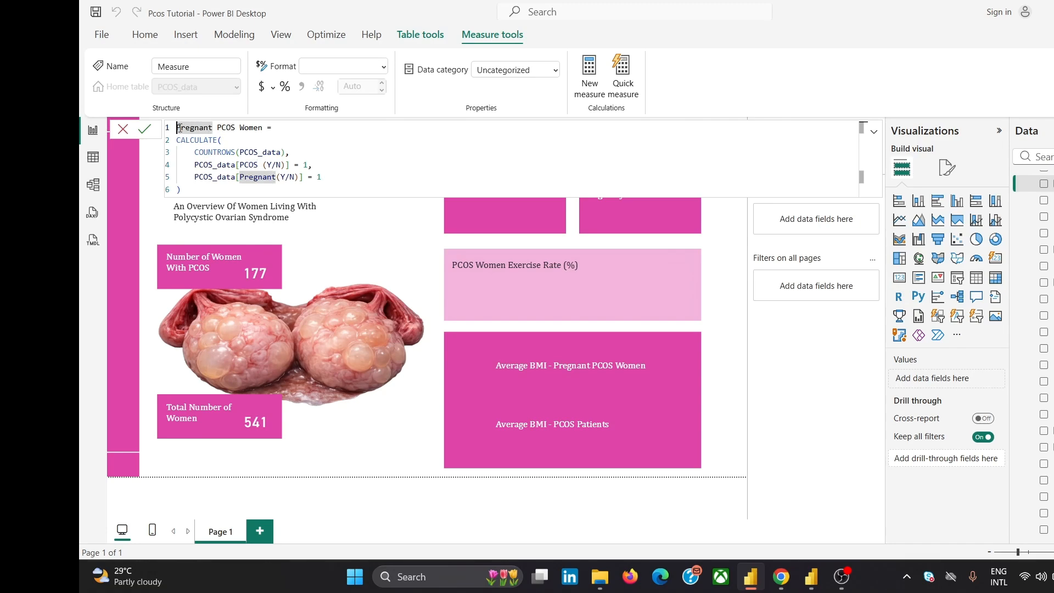
type("n")
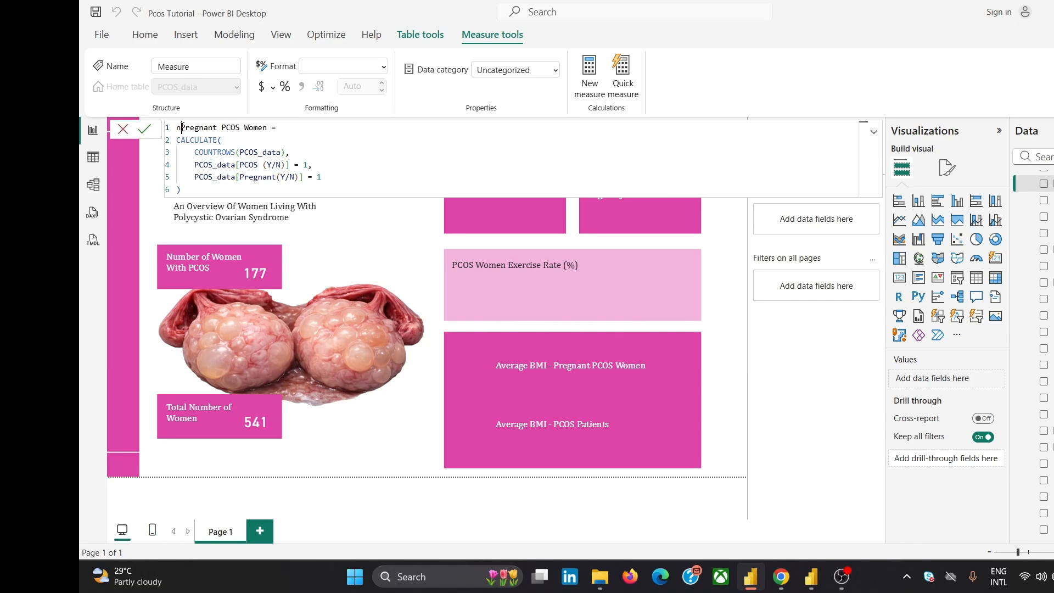
type("umber ")
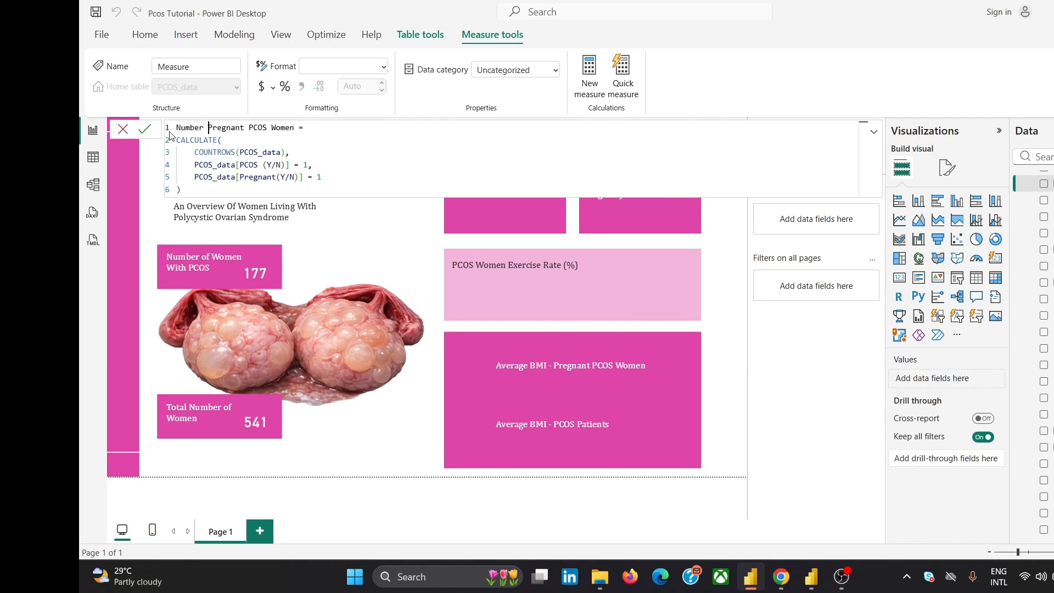
type("of")
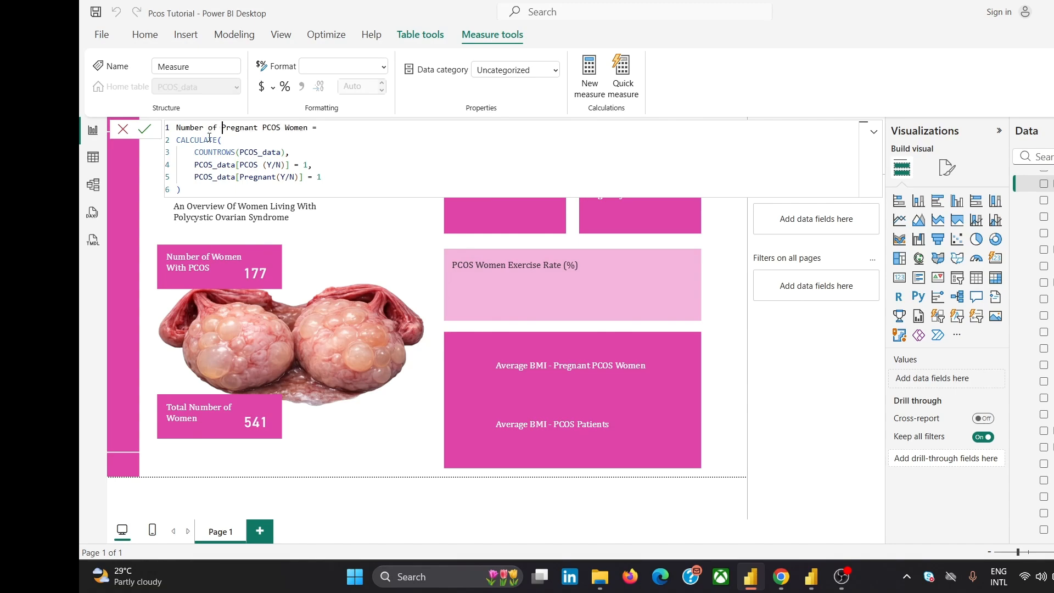
left_click(138, 131)
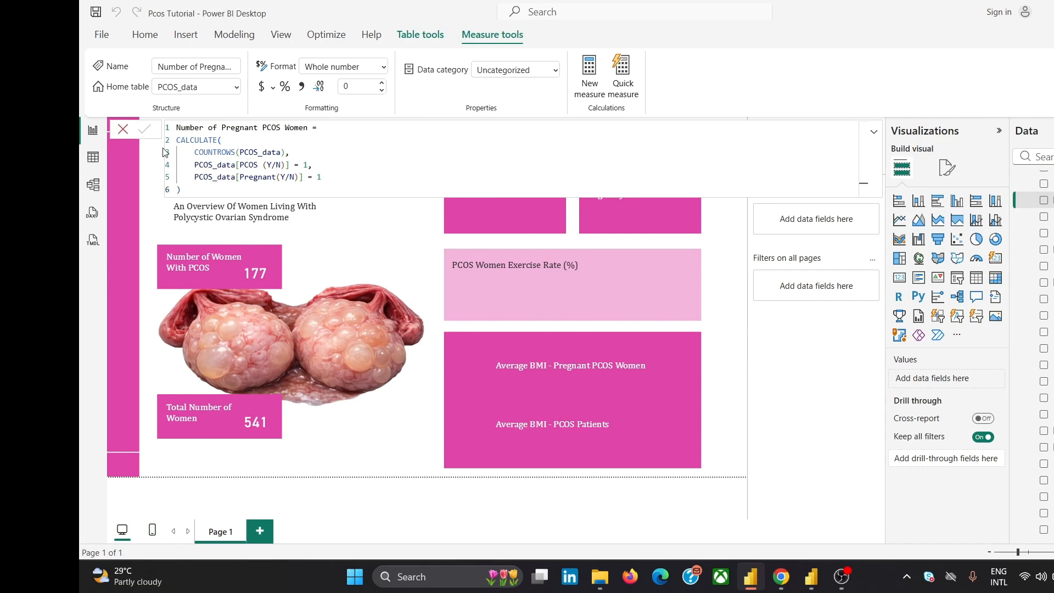
left_click(120, 134)
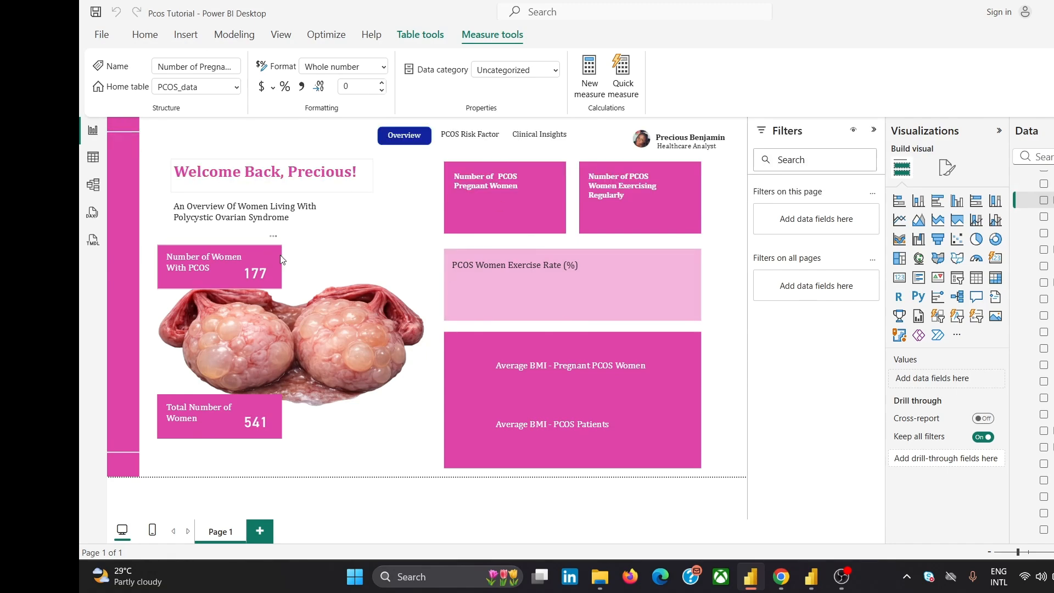
- Duplicate the Number of Women With PCOS value visual and place the copy on the Number of PCOS Pregnant Women card
left_click(265, 276)
key("ctrl+c")
key("ctrl+v")
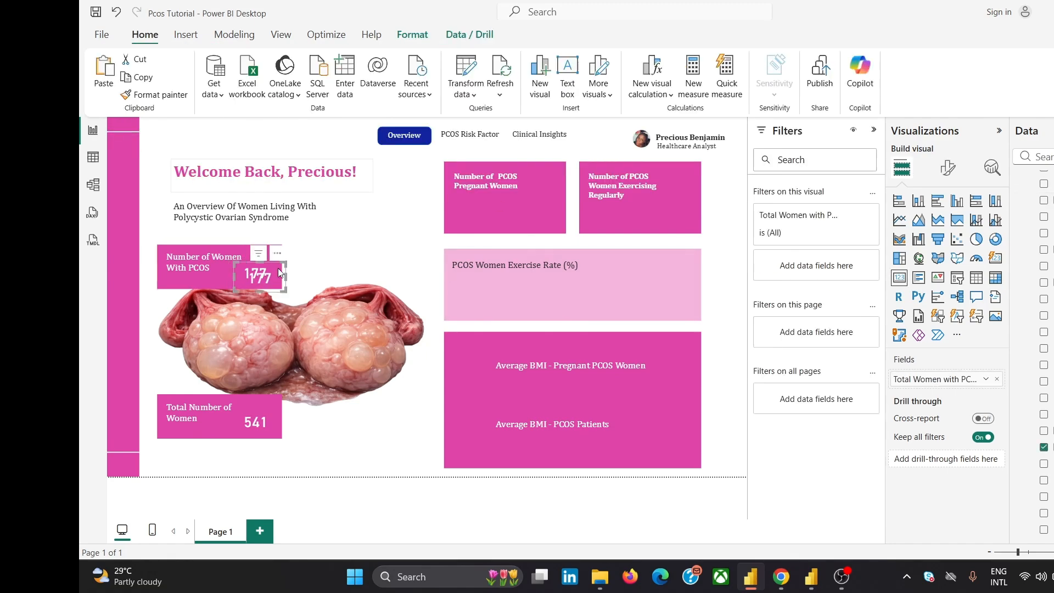
left_click_drag(278, 260, 553, 191)
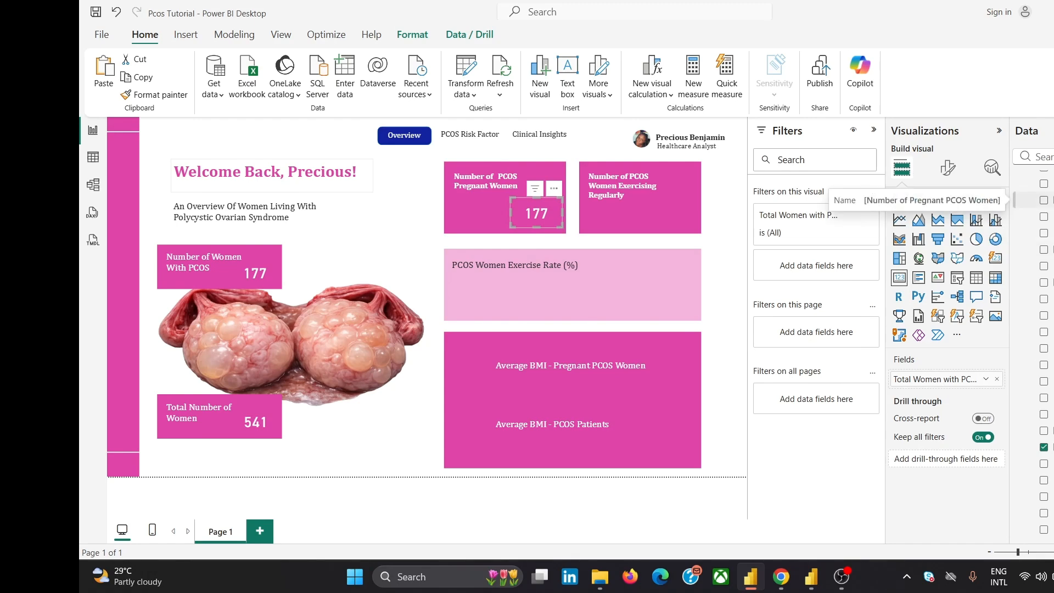
- Replace the copied visual's field with the Number of Pregnant PCOS Women measure and deselect the visual
left_click(1032, 200)
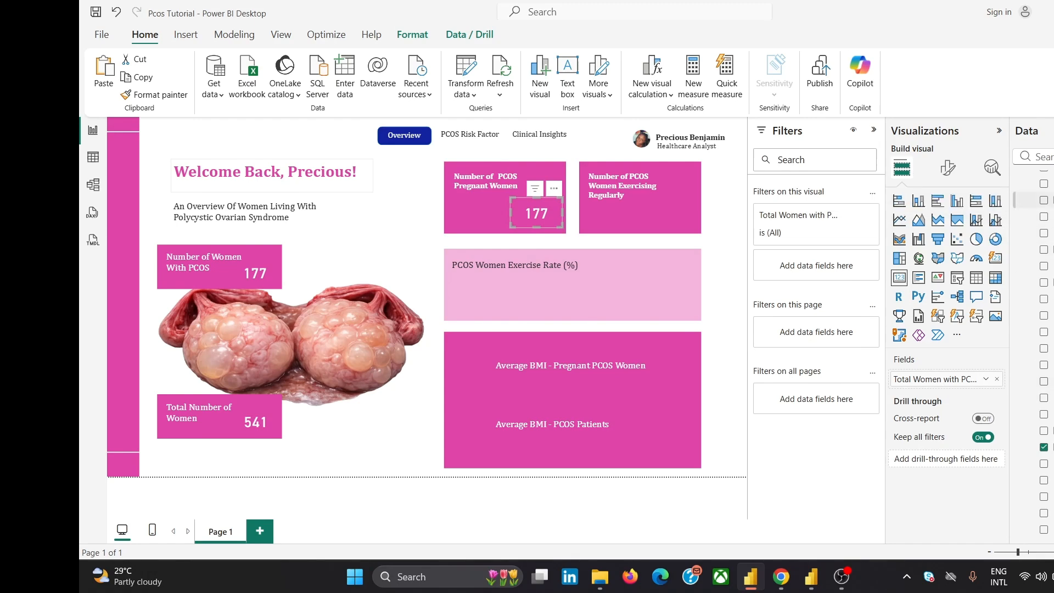
left_click(997, 379)
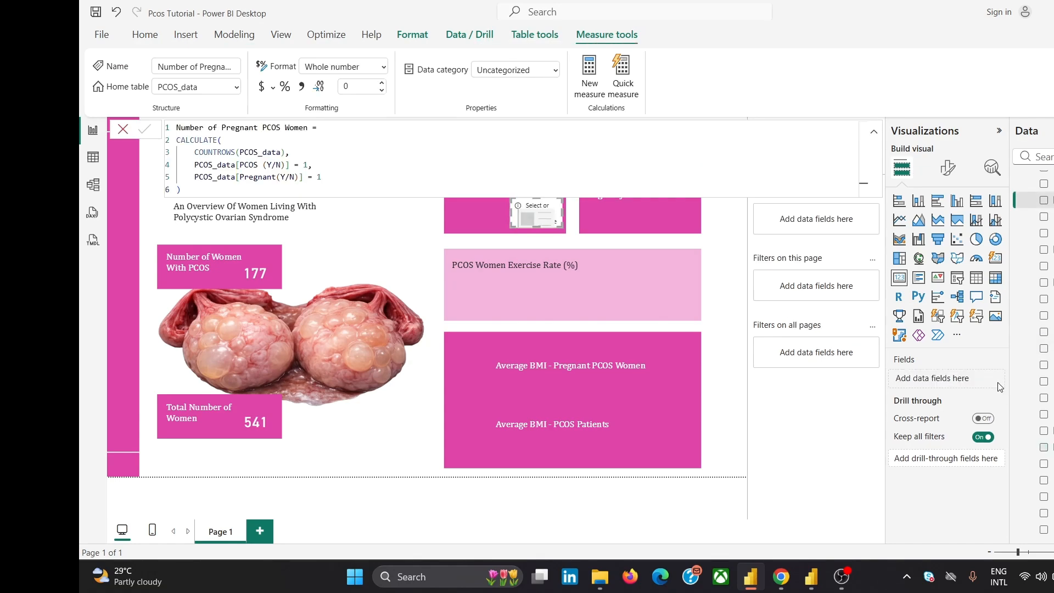
left_click(1044, 200)
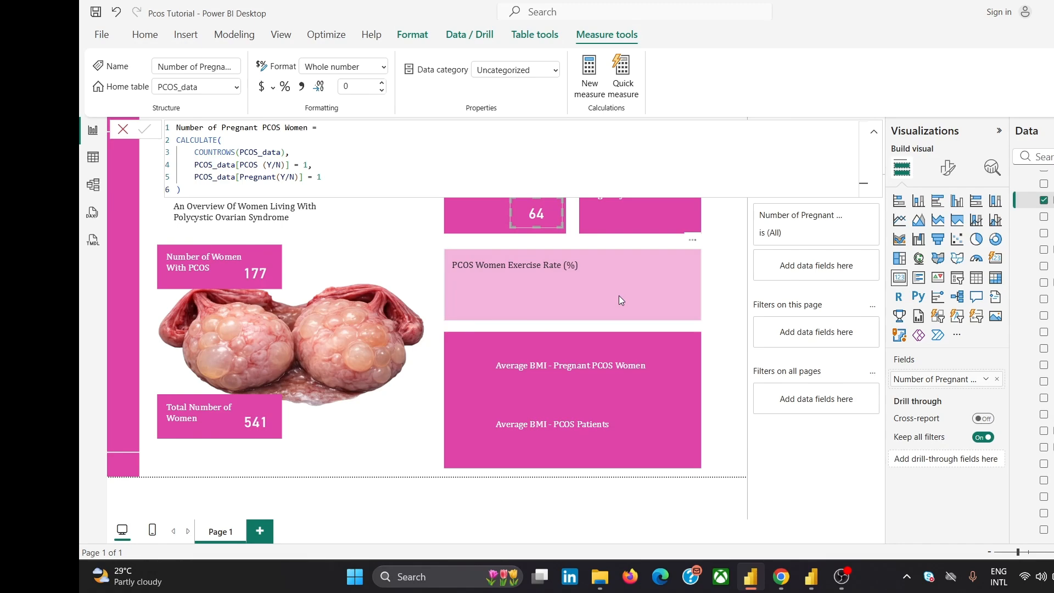
left_click(123, 129)
left_click(402, 205)
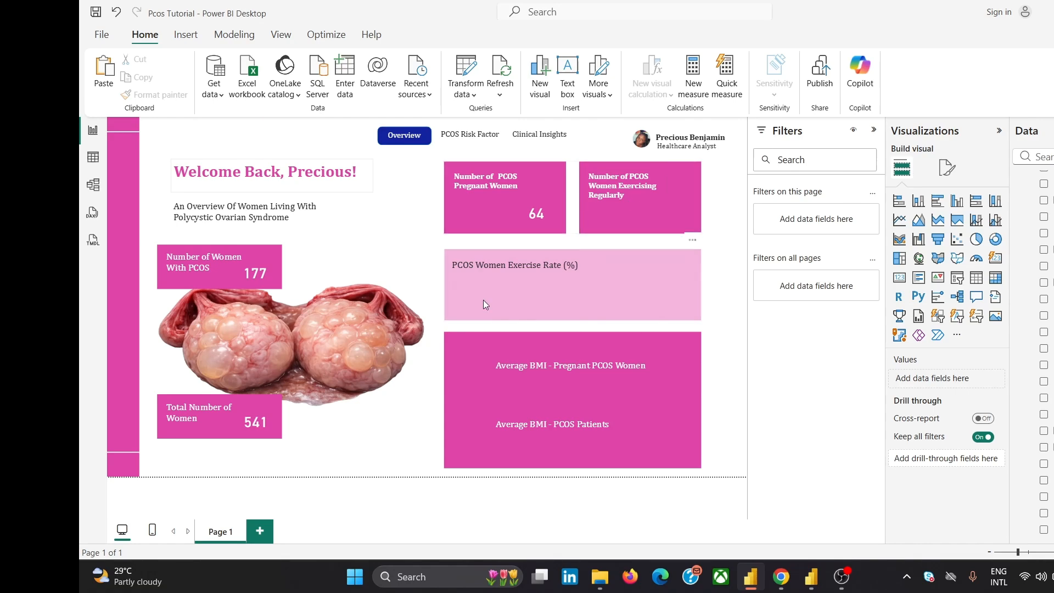
- Copy the entire formula of the Number of Pregnant PCOS Women measure and close the formula editor
left_click(529, 219)
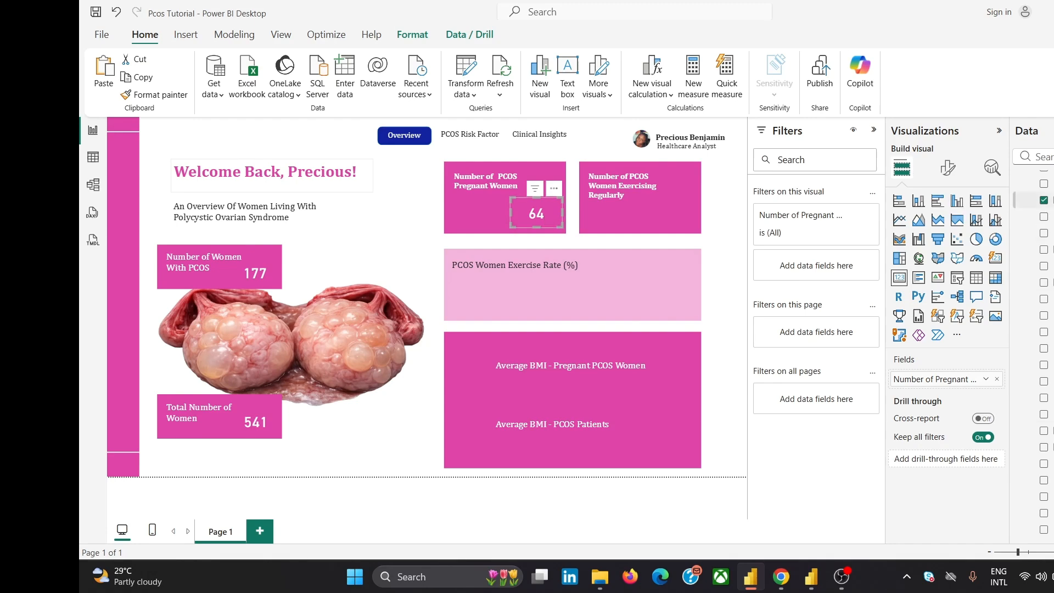
left_click(1016, 200)
left_click(301, 189)
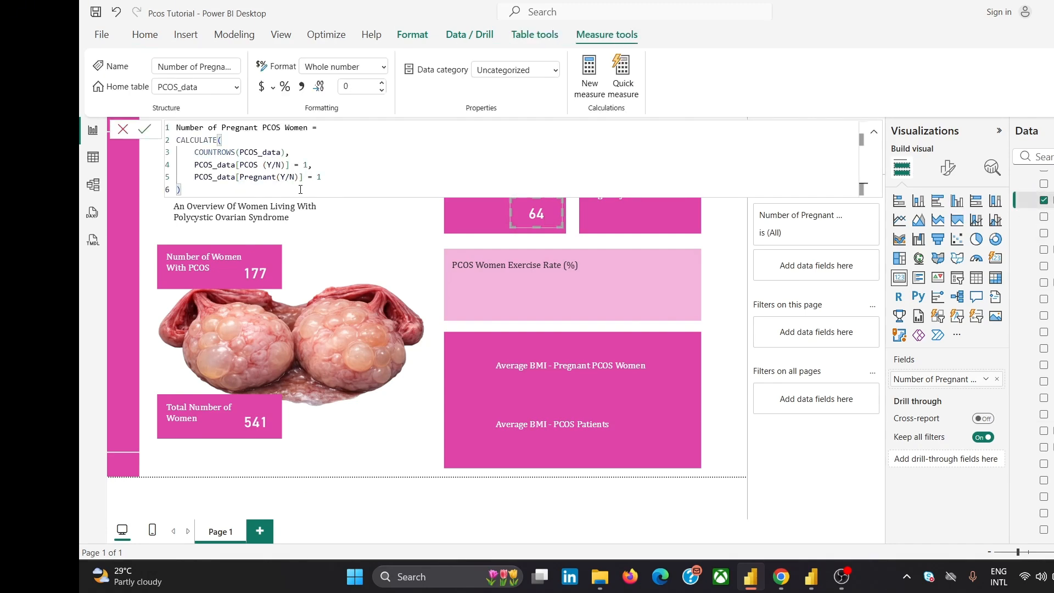
key("ctrl+a")
left_click(119, 132)
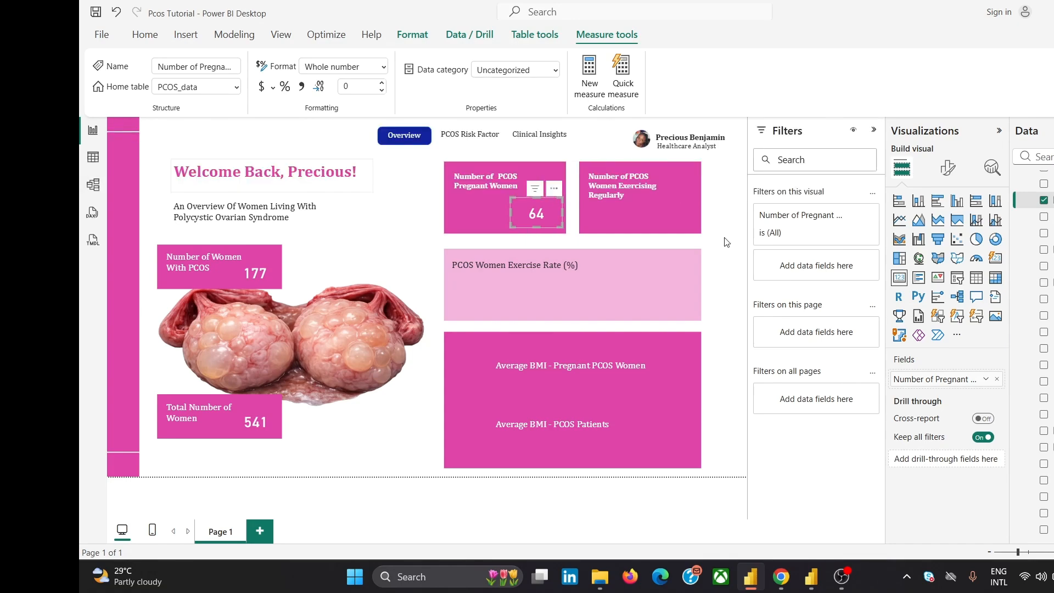
left_click(670, 212)
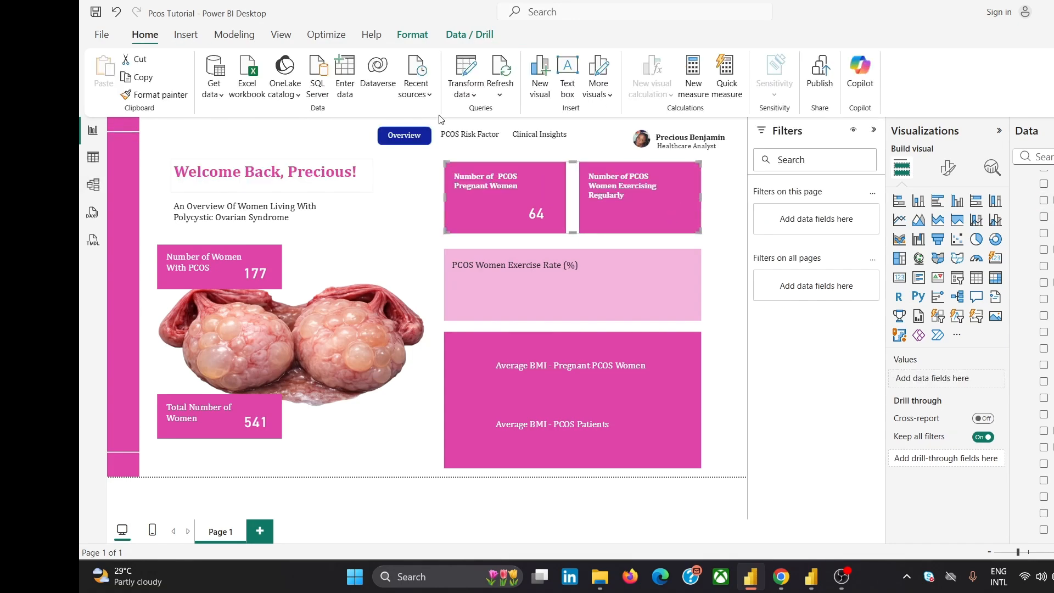
- Create a new measure named PCOS Women Reg Exercise
left_click(692, 88)
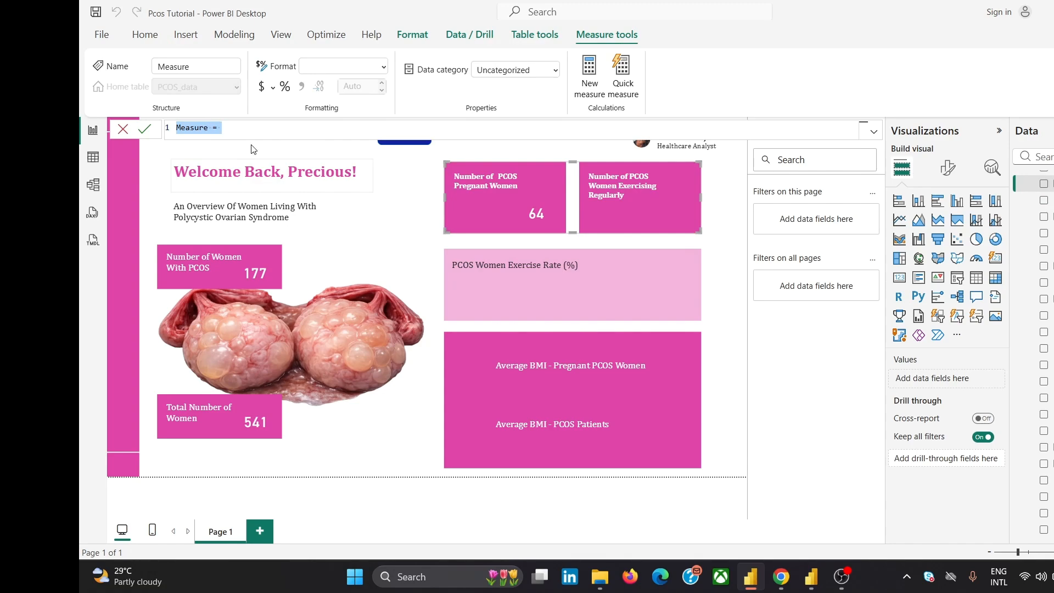
type("PCOS")
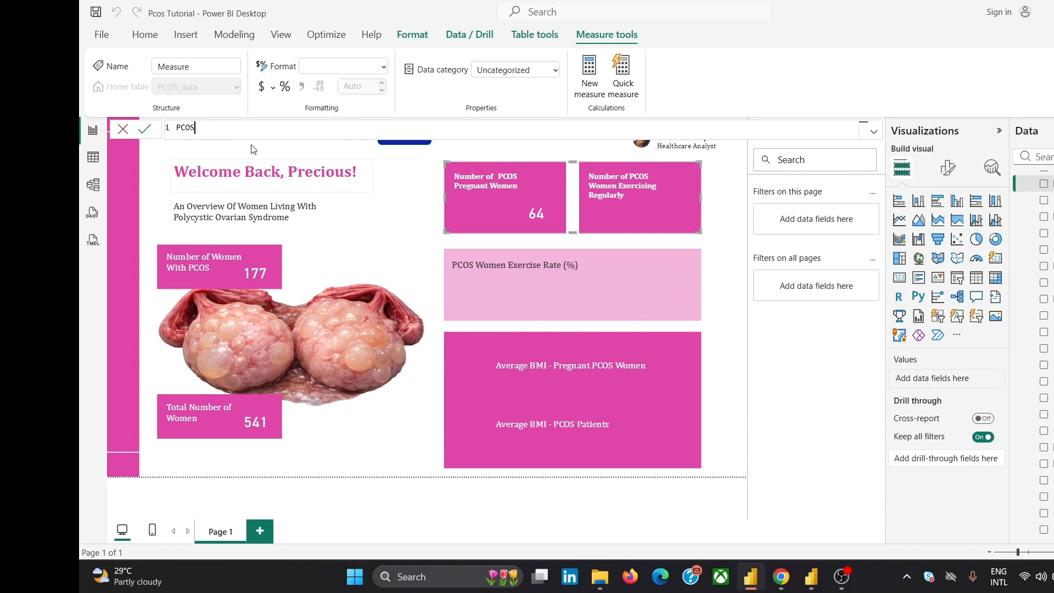
type(" Women Reg Exercise =")
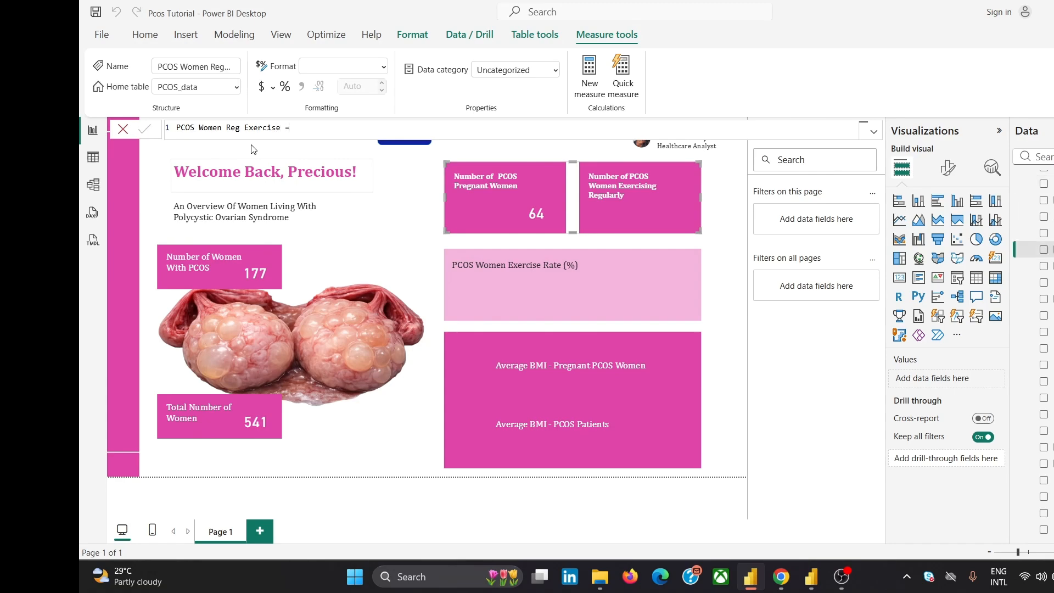
- Paste the copied formula below the PCOS Women Reg Exercise name and remove the pasted Number of Pregnant PCOS Women line
left_click(307, 124)
key("shift+Return")
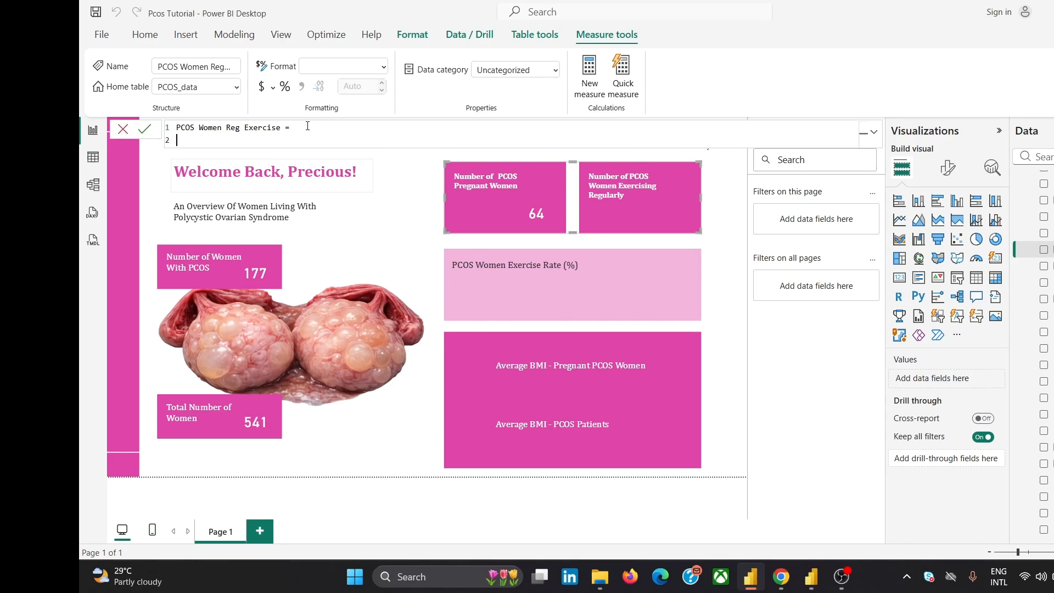
key("ctrl+v")
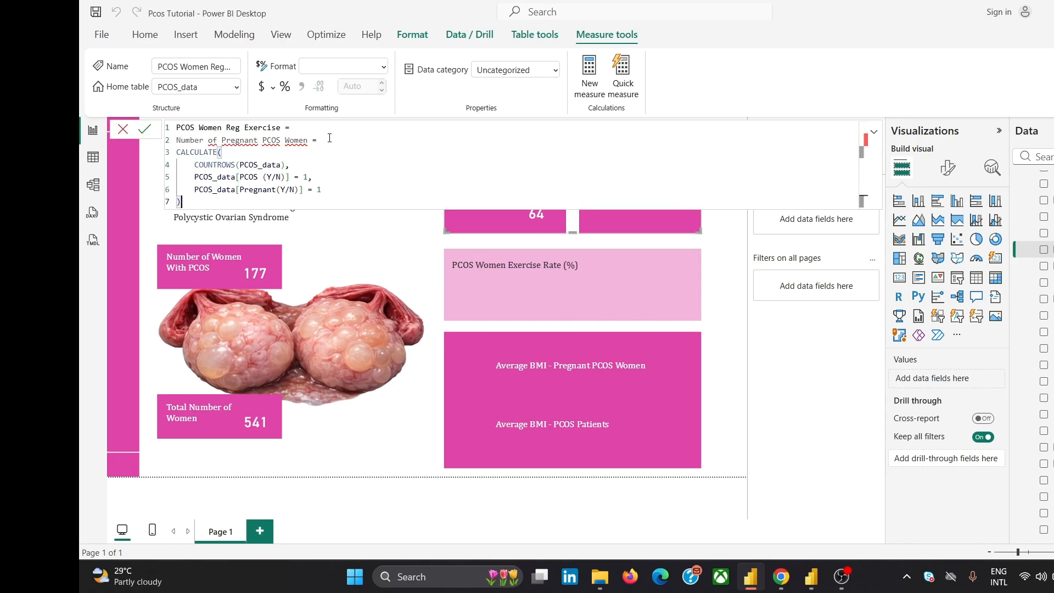
left_click_drag(329, 137, 183, 143)
key("BackSpace")
key("BackSpace")
key("BackSpace")
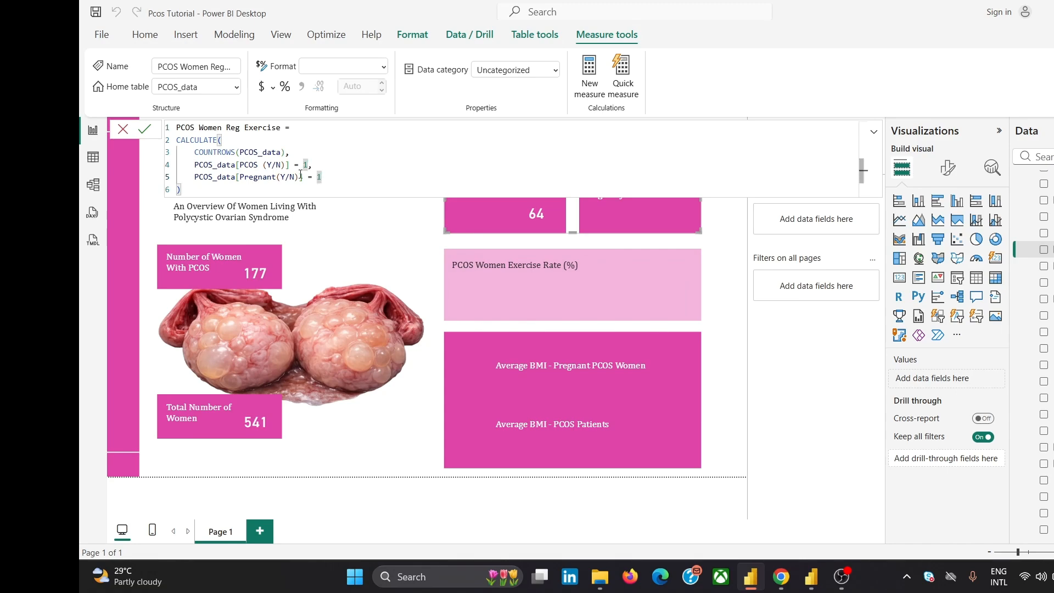
- Replace the Pregnant(Y/N) column in the second filter with Reg.Exercise(Y/N), commit the measure and close the formula editor
left_click_drag(303, 177, 256, 179)
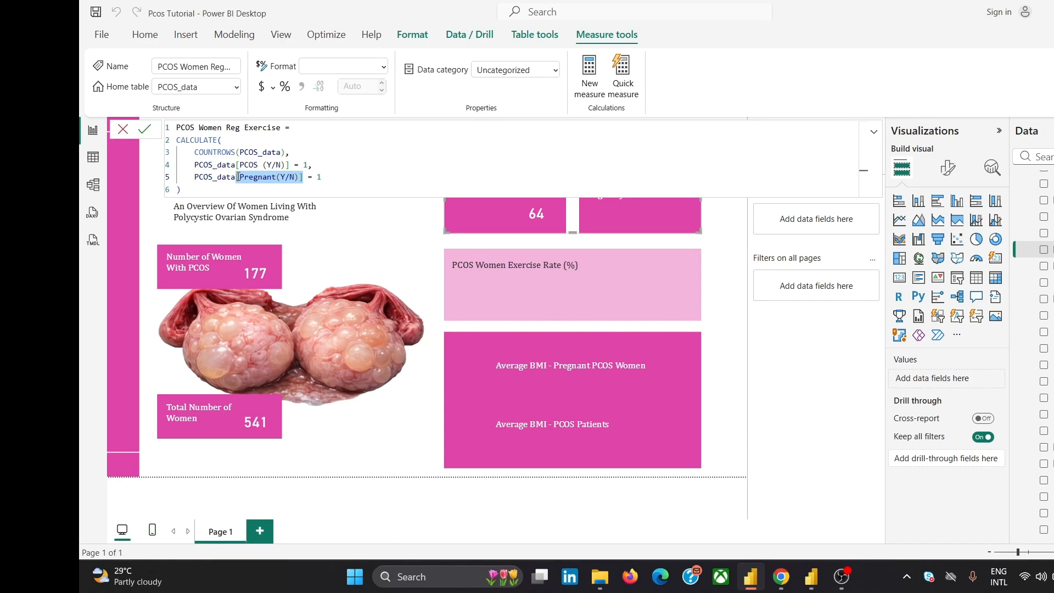
type("[")
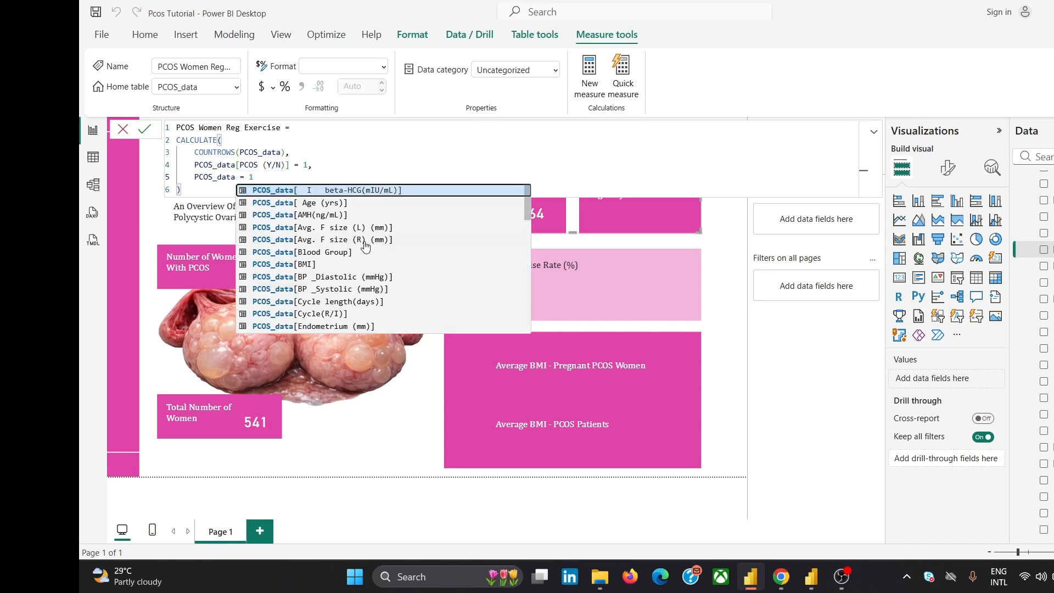
scroll(366, 247, "down", 2)
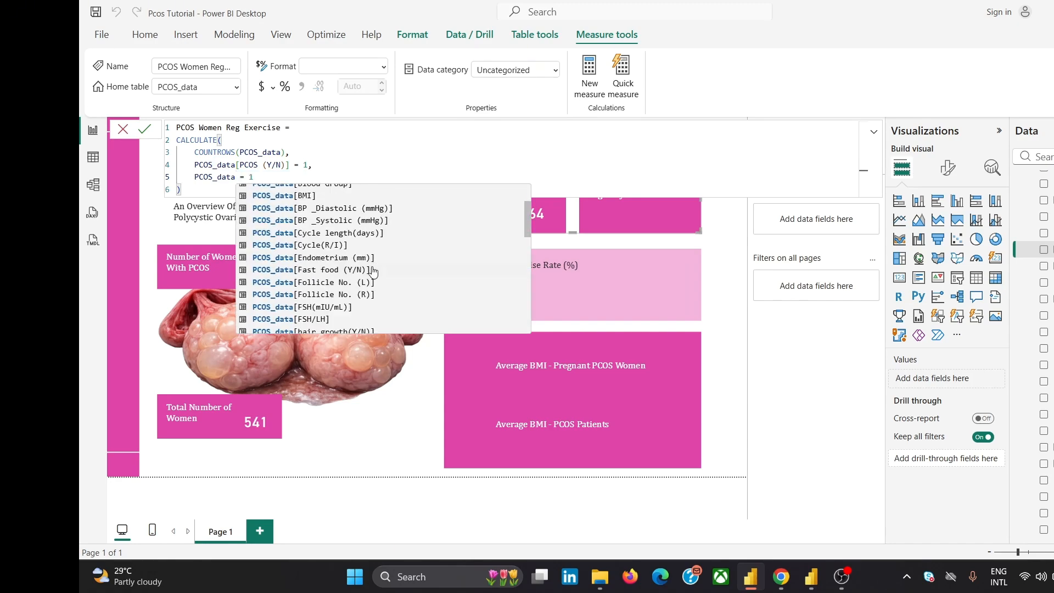
scroll(373, 271, "down", 5)
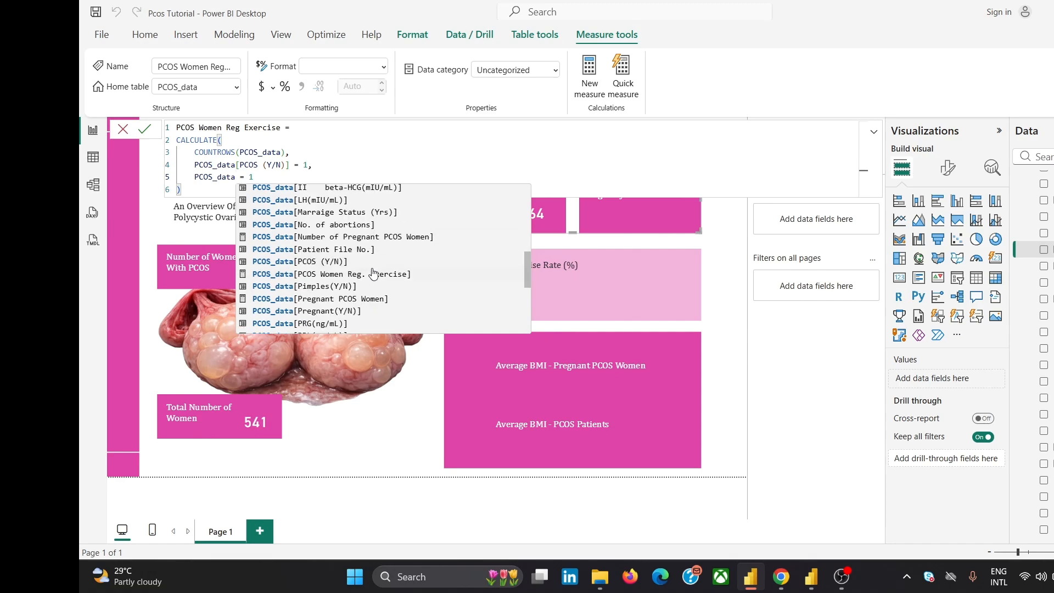
scroll(356, 305, "down", 3)
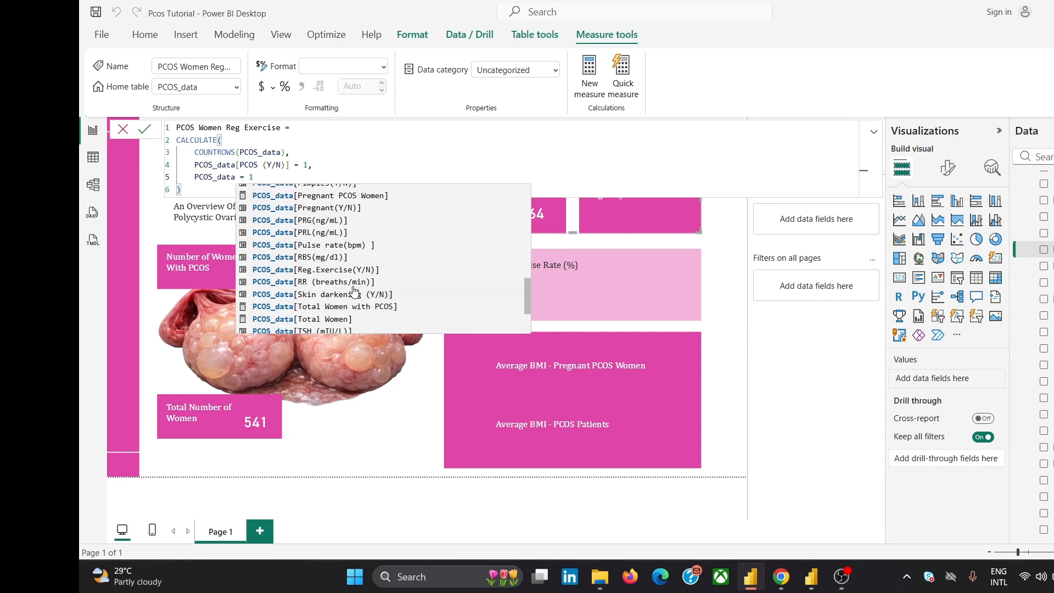
left_click(355, 271)
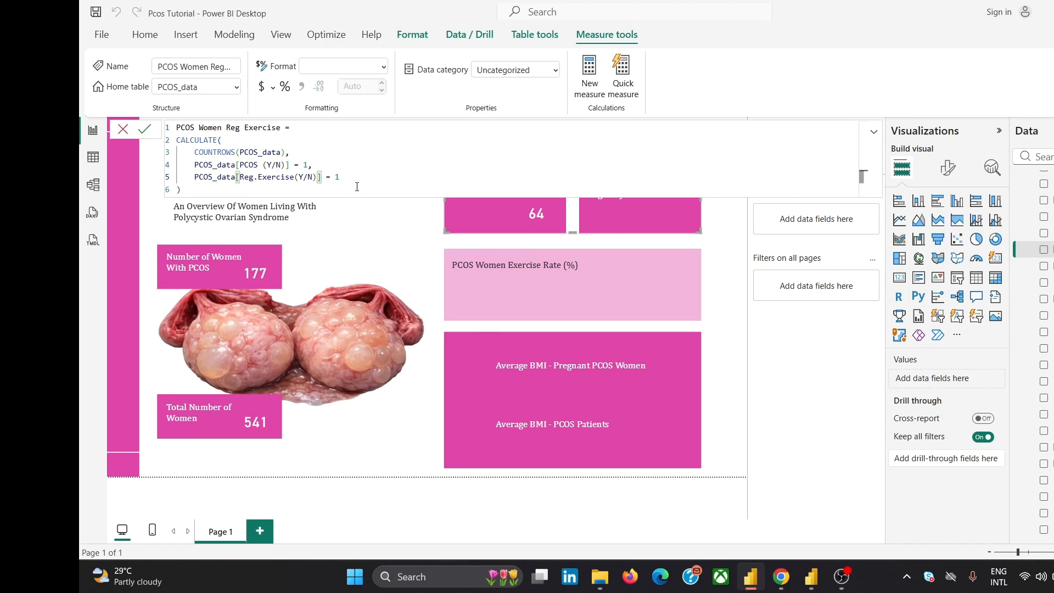
left_click(339, 177)
left_click(144, 129)
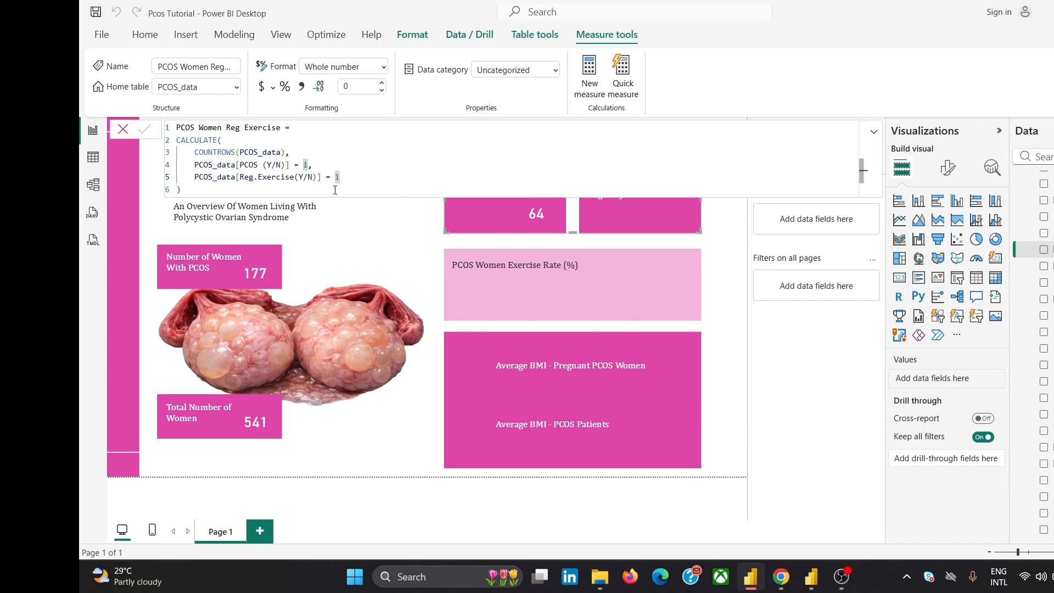
left_click(123, 130)
- Place a copy of the pregnant women value on the Number of PCOS Women Exercising Regularly card and set its field to PCOS Women Reg Exercise
left_click_drag(529, 216, 663, 204)
left_click(997, 378)
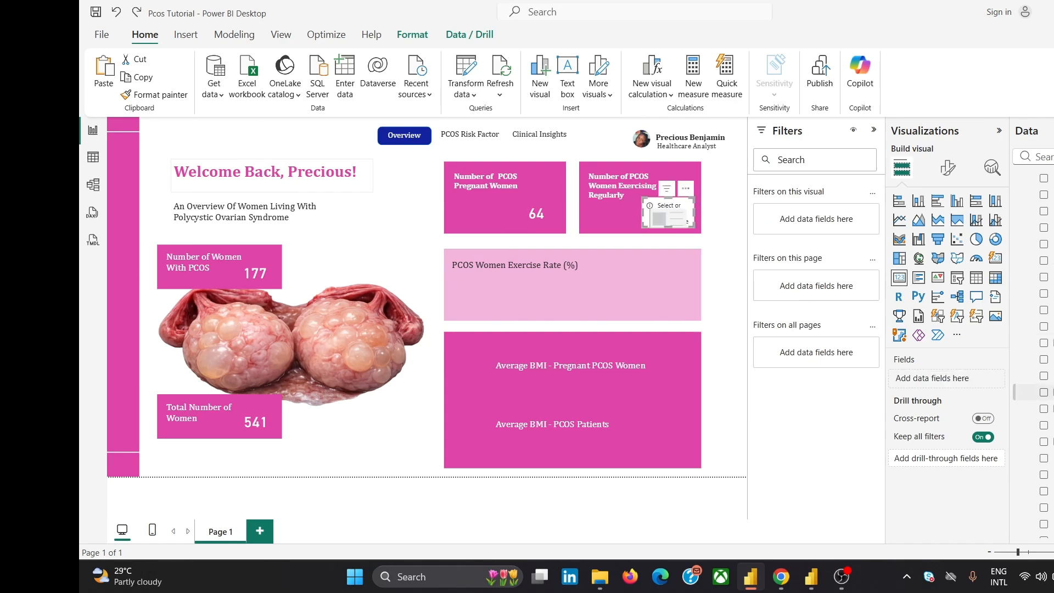
left_click_drag(1029, 392, 982, 379)
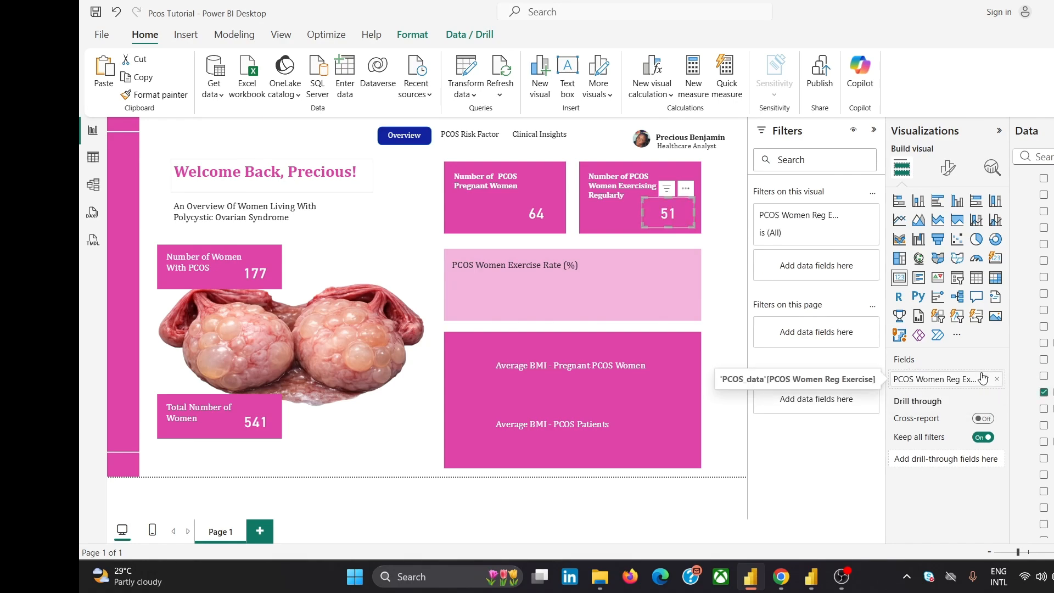
- Copy the entire PCOS Women Reg Exercise formula, close the formula editor and deselect the visual
left_click(1032, 392)
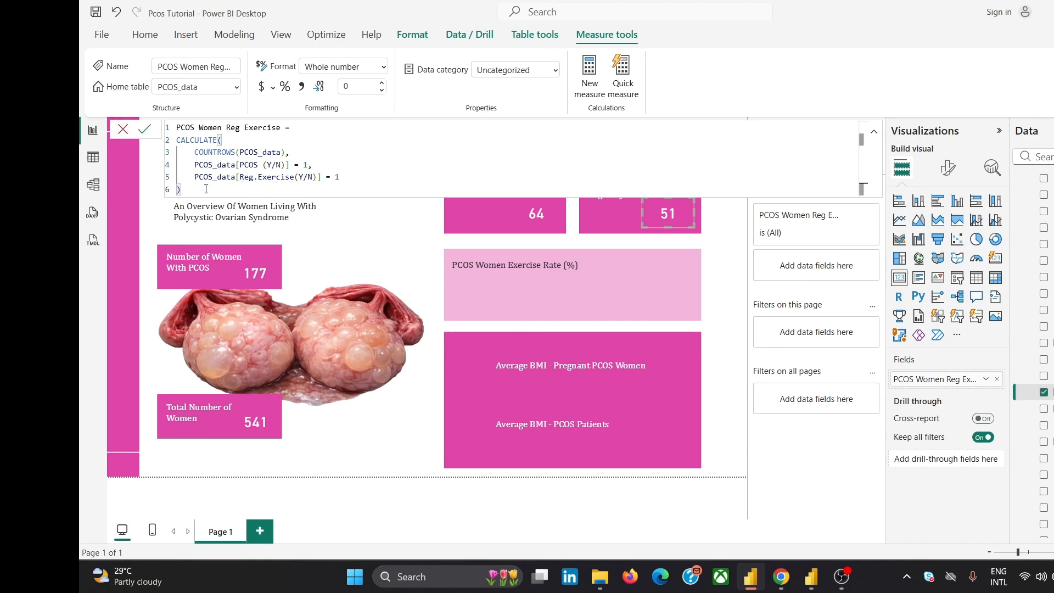
key("ctrl+a")
left_click(123, 129)
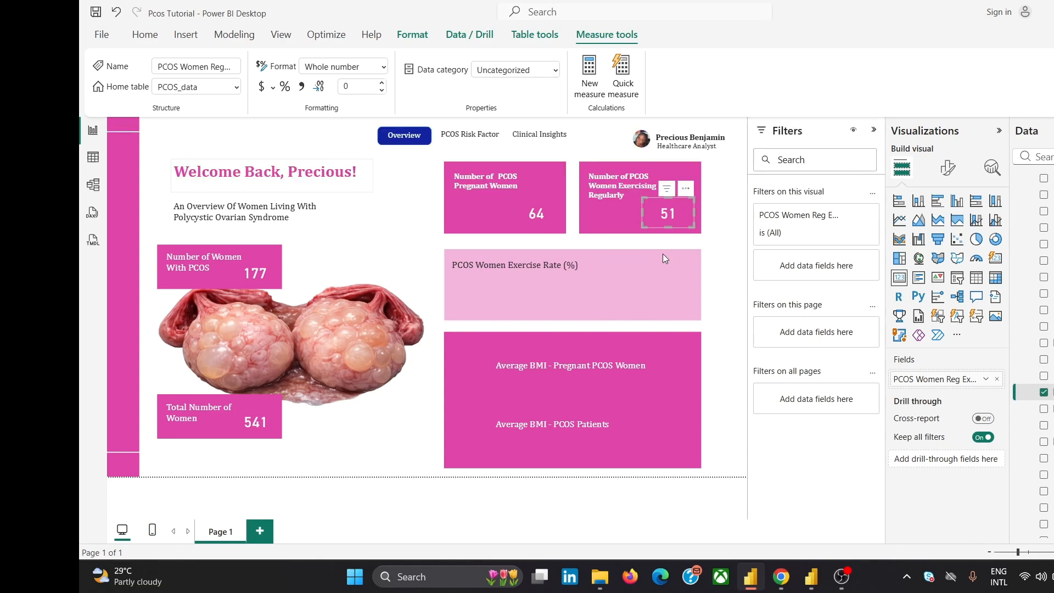
left_click(402, 213)
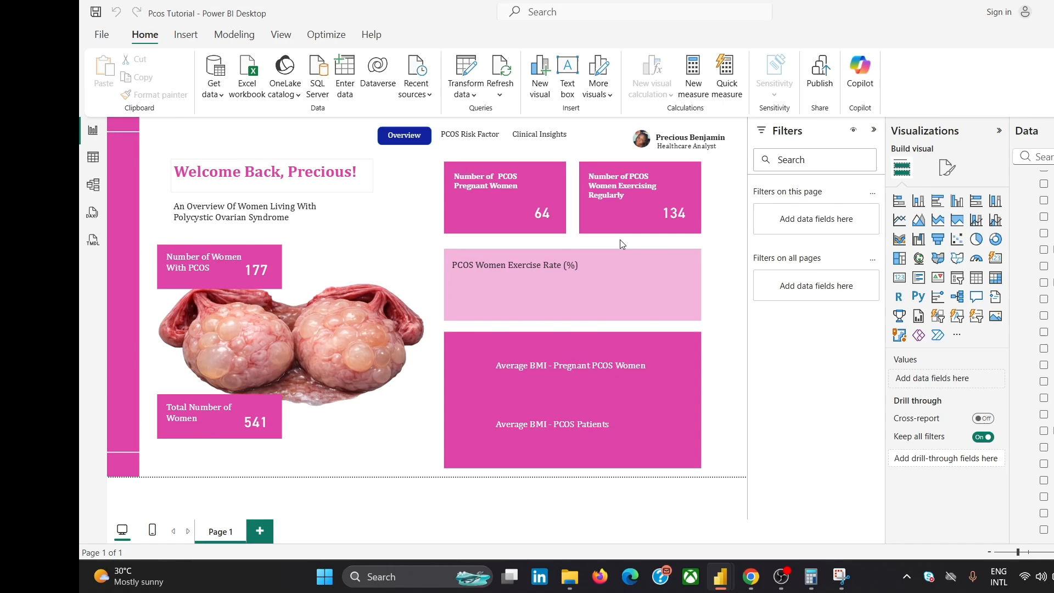
key("XF86MonBrightnessUp")
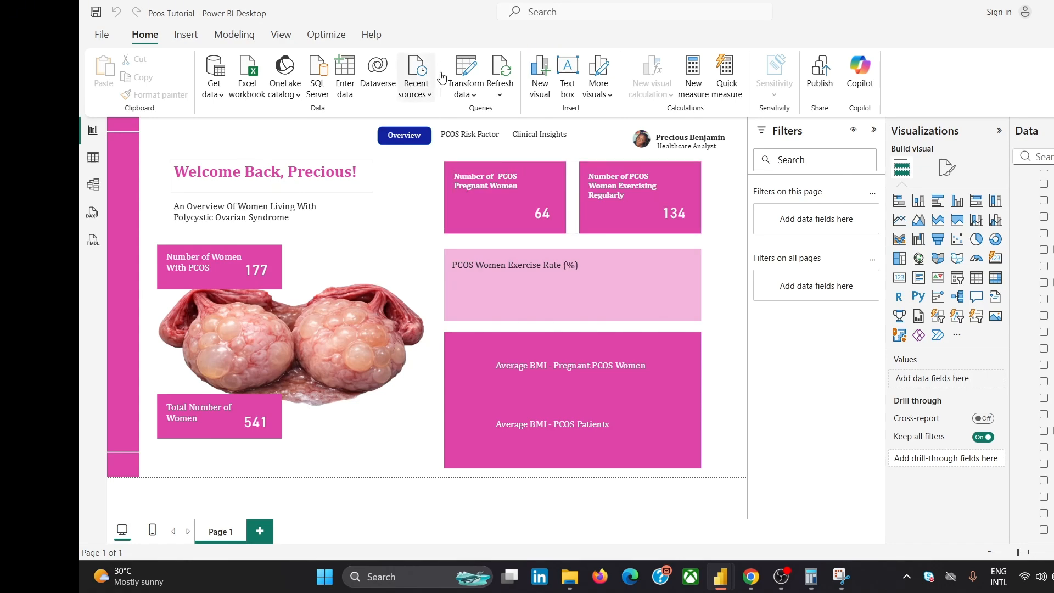
- Create a new measure named PCOS Women Exercise Rate and begin its formula with the DIVIDE function
left_click(690, 83)
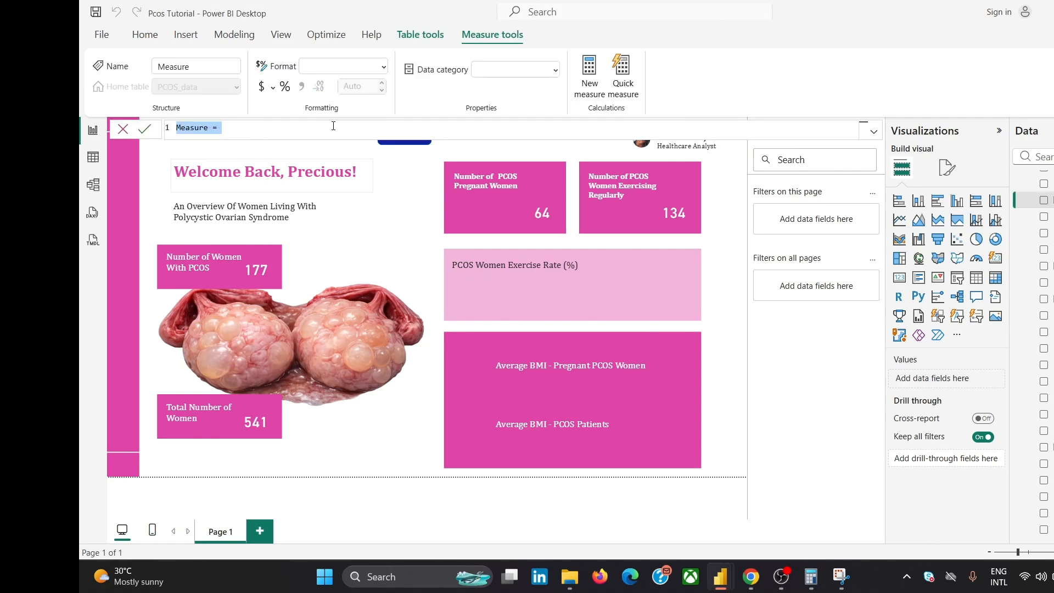
type("PCOS Women Exercise Rat")
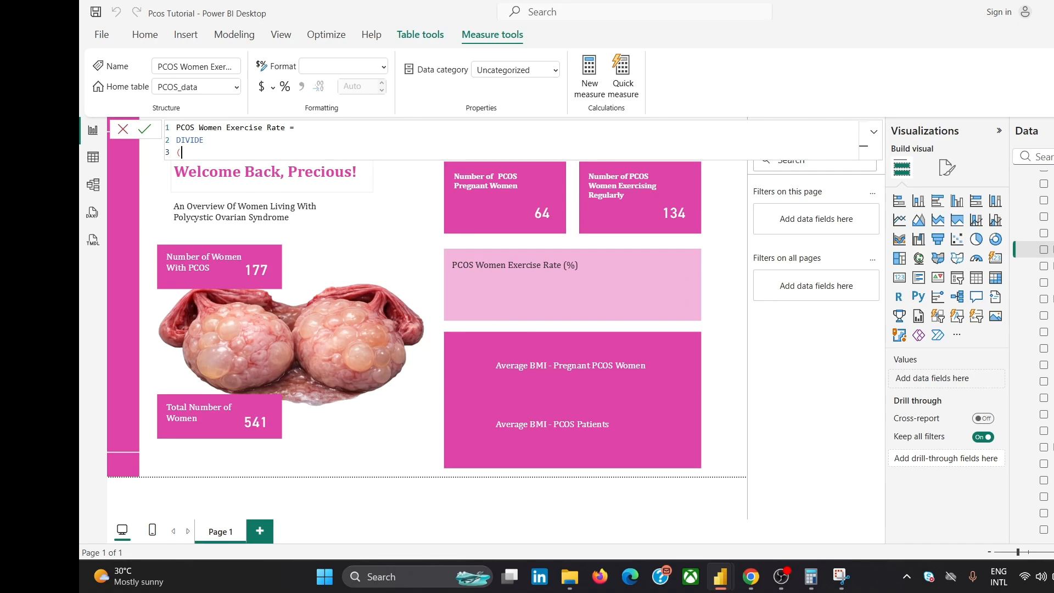
left_click(674, 224)
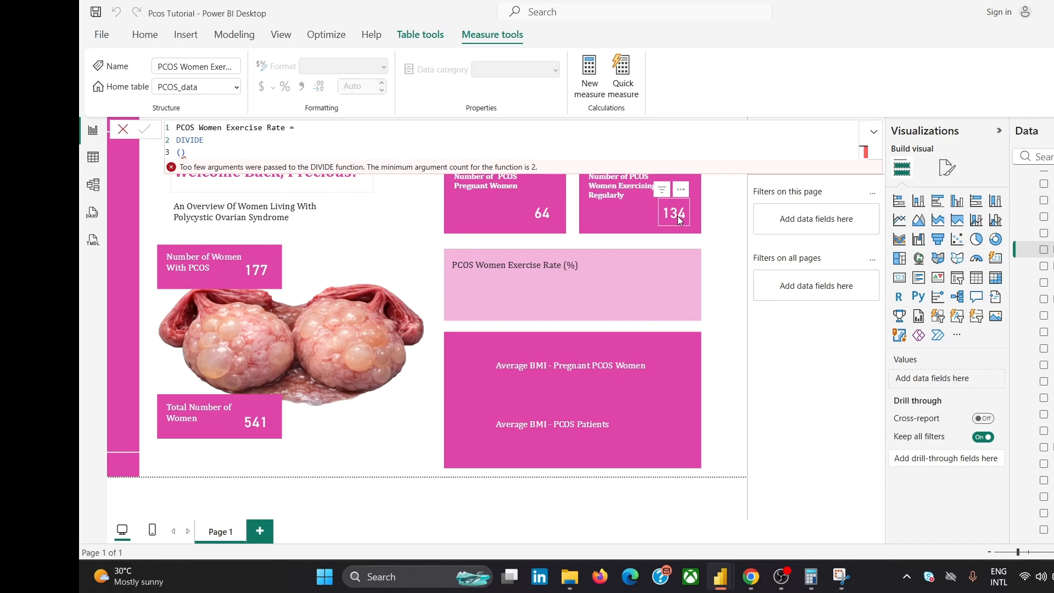
left_click(678, 216)
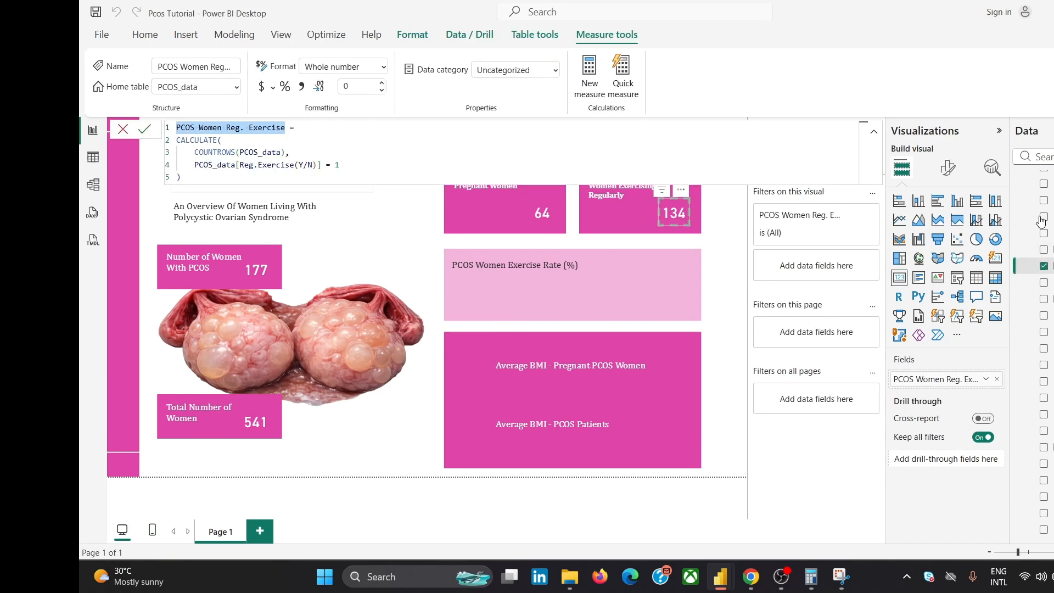
left_click(1049, 249)
left_click_drag(289, 152, 177, 153)
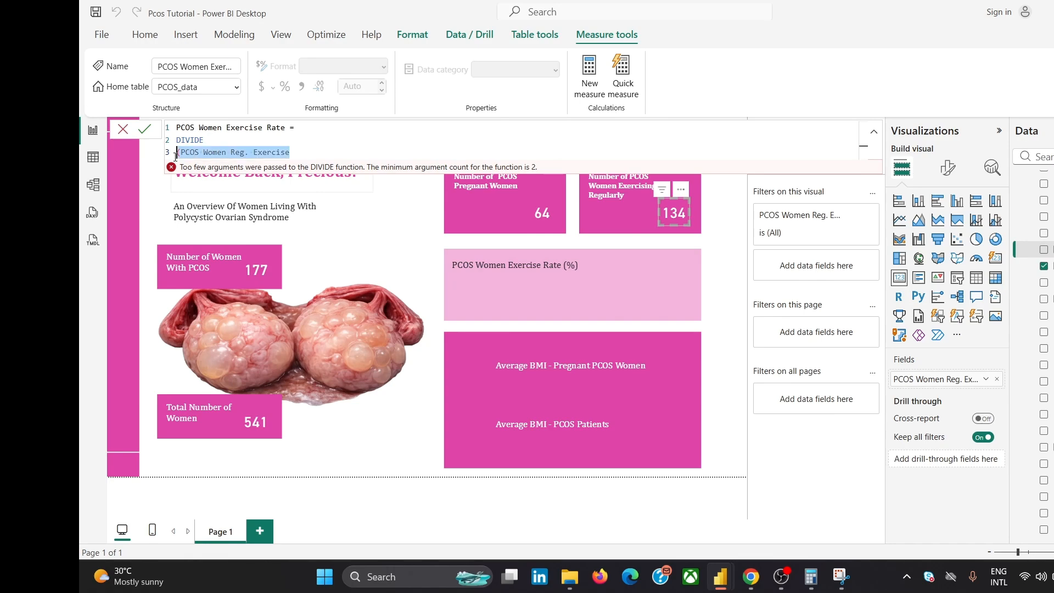
key("BackSpace")
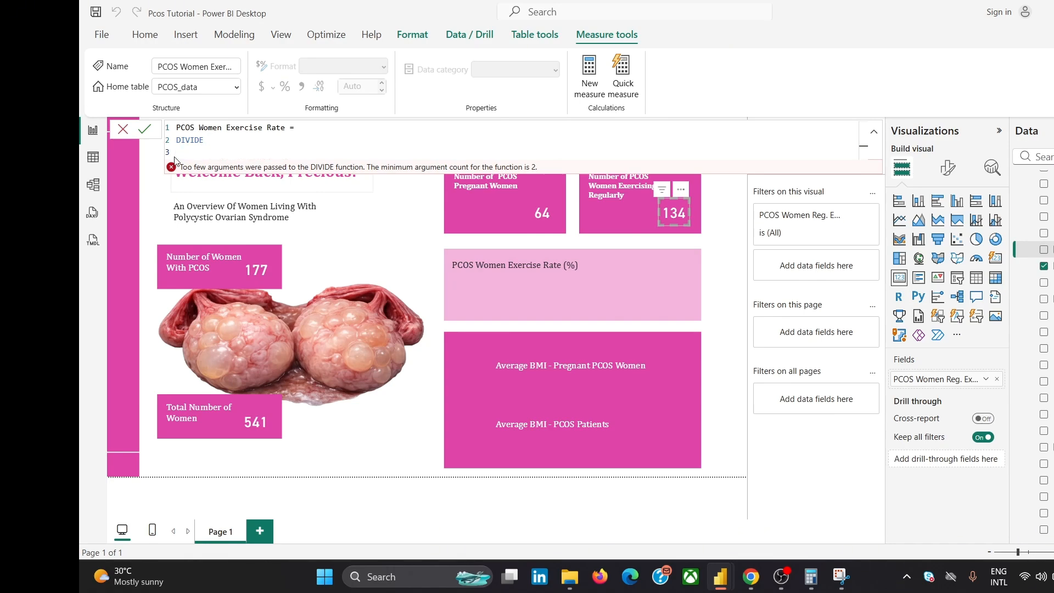
- Complete the DIVIDE formula with PCOS Women Reg. Exercise as numerator and Women with PCOS as denominator, commit the measure and close the formula editor
type("( PCOS")
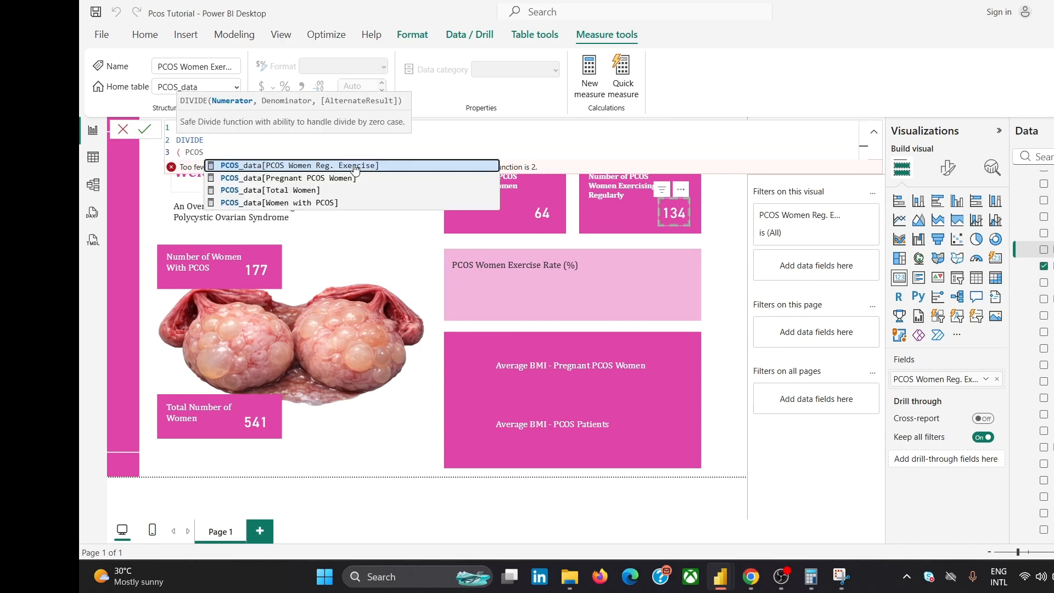
left_click(355, 165)
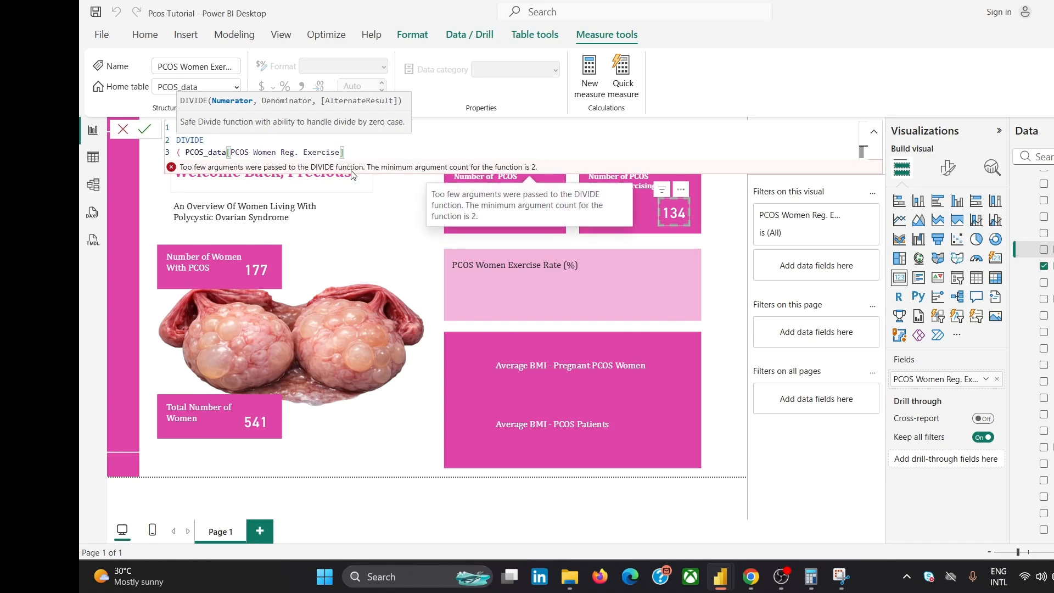
type(",")
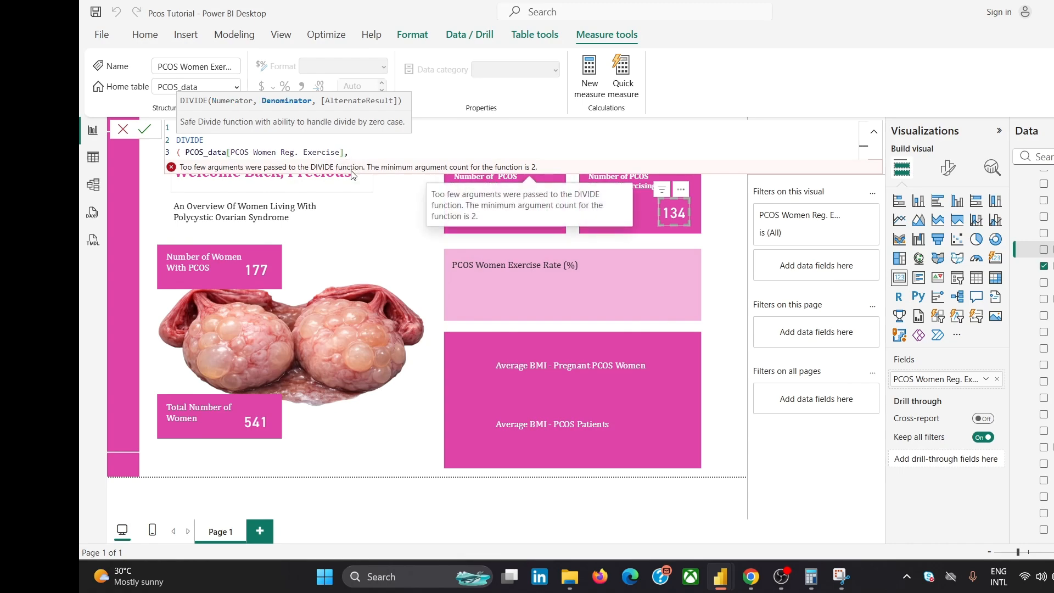
type(")")
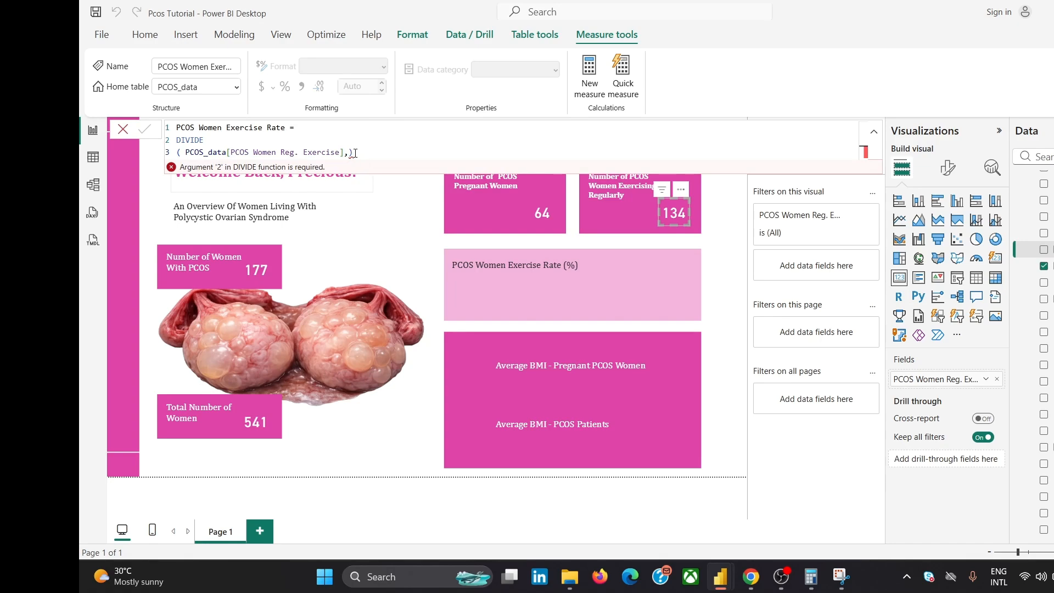
key("BackSpace")
key("shift+Return")
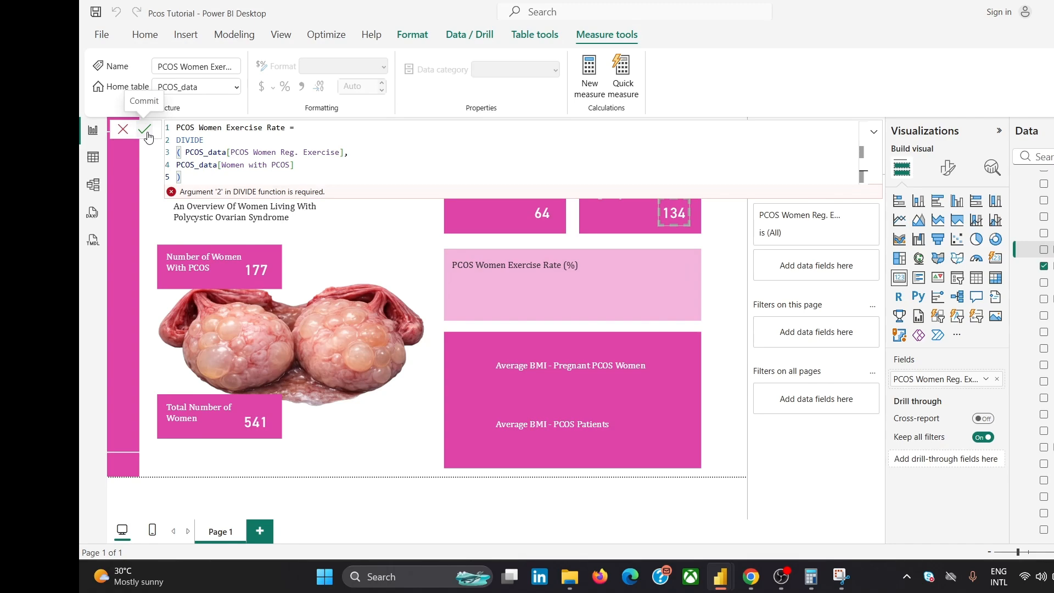
double_click(225, 145)
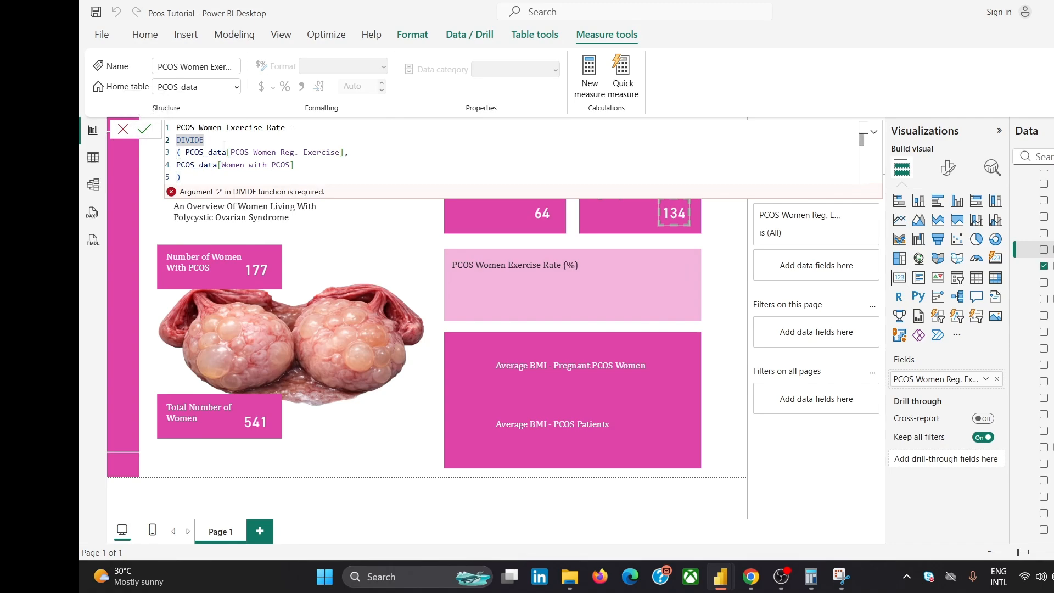
left_click(148, 130)
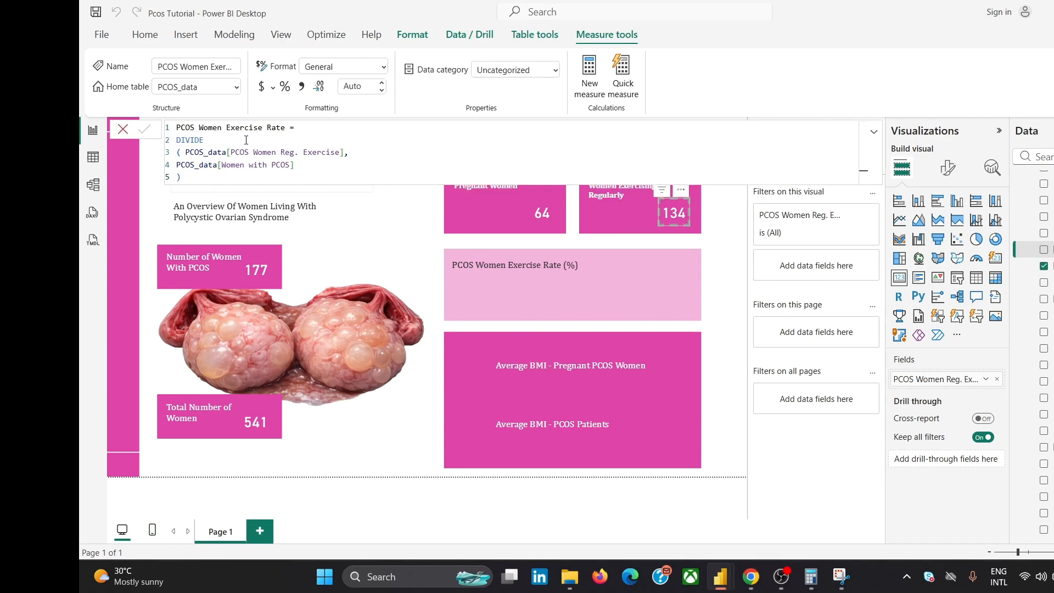
left_click(121, 129)
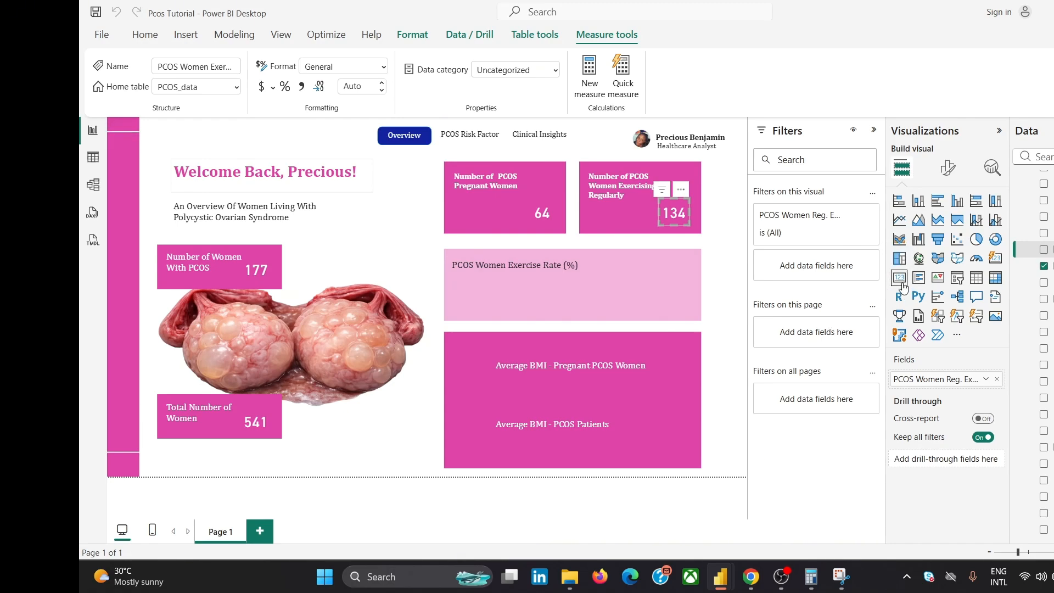
- Insert a new card visual, shrink it and place it on the right part of the PCOS Women Exercise Rate (%) box
left_click(426, 183)
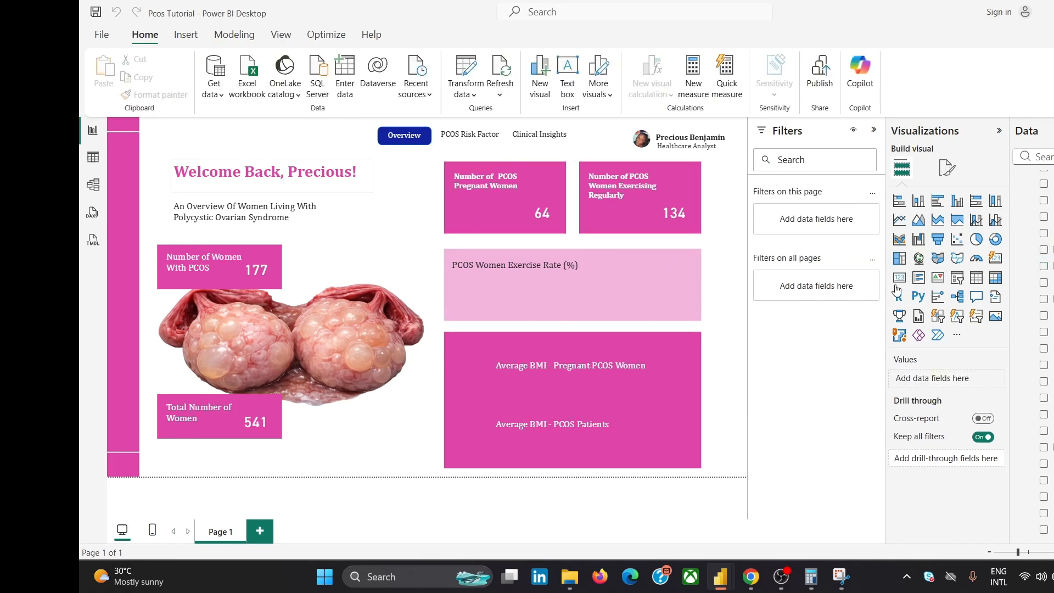
left_click(898, 277)
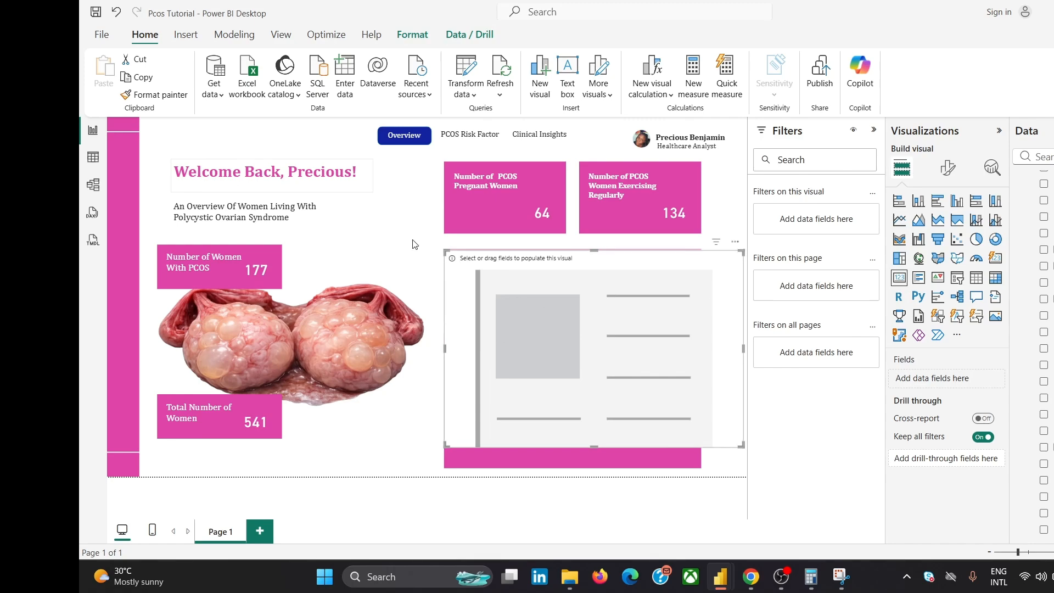
left_click_drag(446, 252, 639, 292)
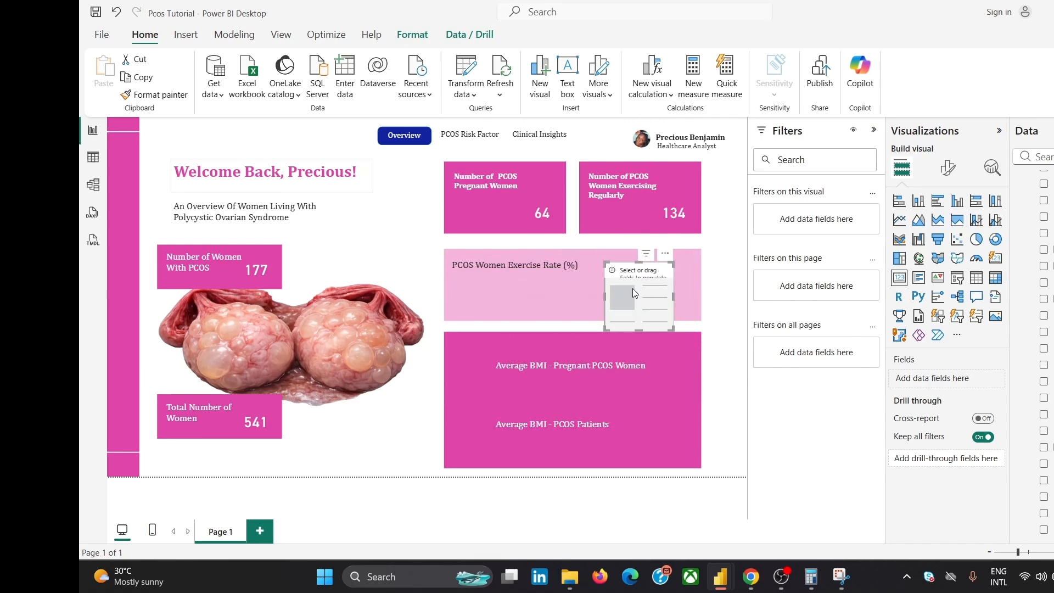
- Assign the PCOS Women Exercise Rate measure to the new card's field
scroll(1048, 261, "up", 2)
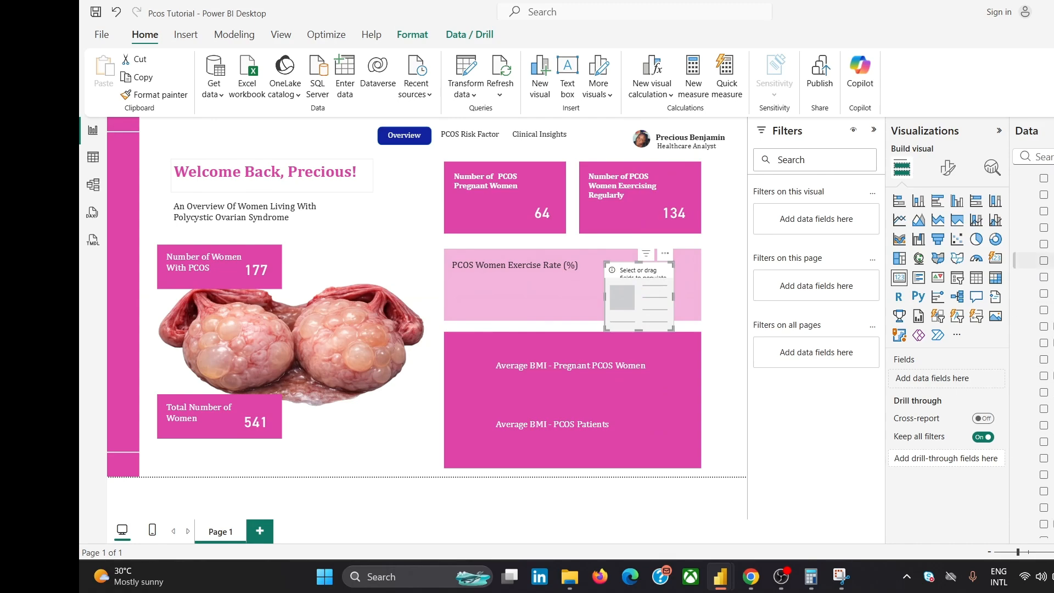
scroll(1049, 426, "up", 1)
scroll(1046, 351, "down", 5)
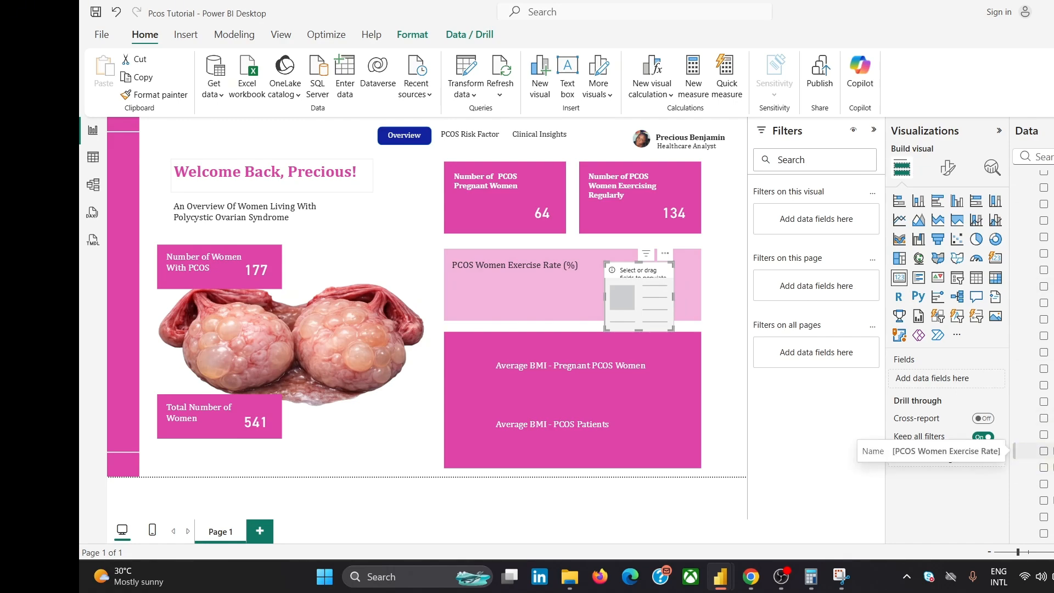
left_click(1048, 451)
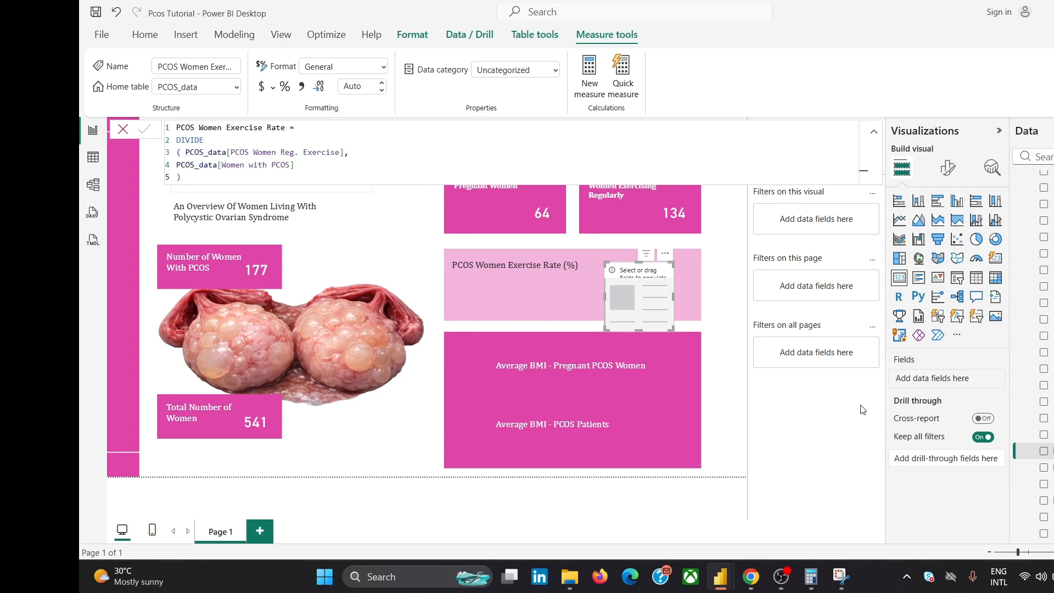
left_click_drag(1029, 451, 955, 394)
- Add 0 as the alternate result of the DIVIDE function in PCOS Women Exercise Rate, commit it and close the formula editor
left_click(306, 171)
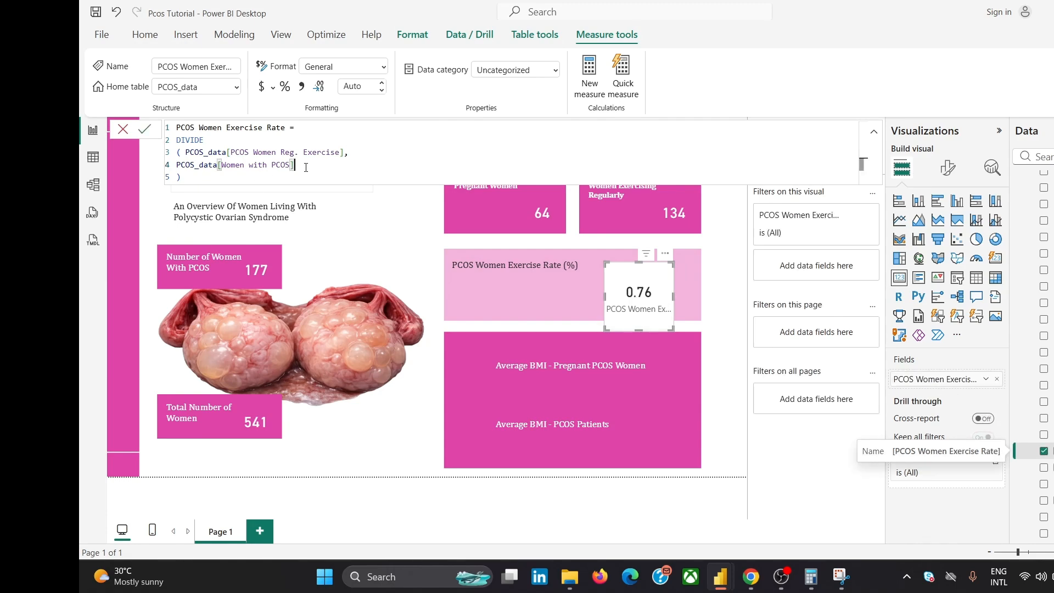
type(",")
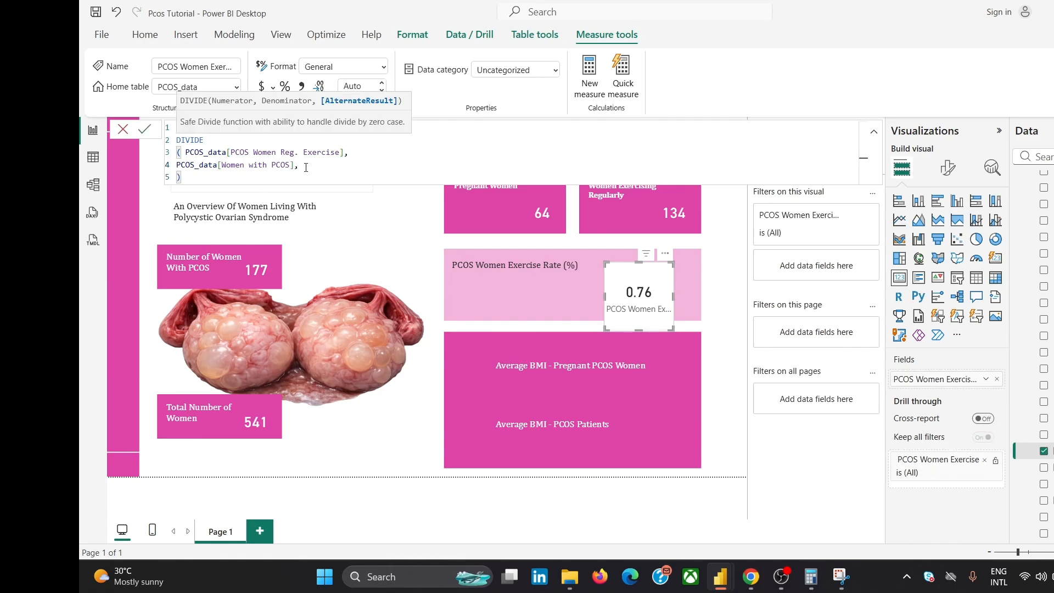
key("Return")
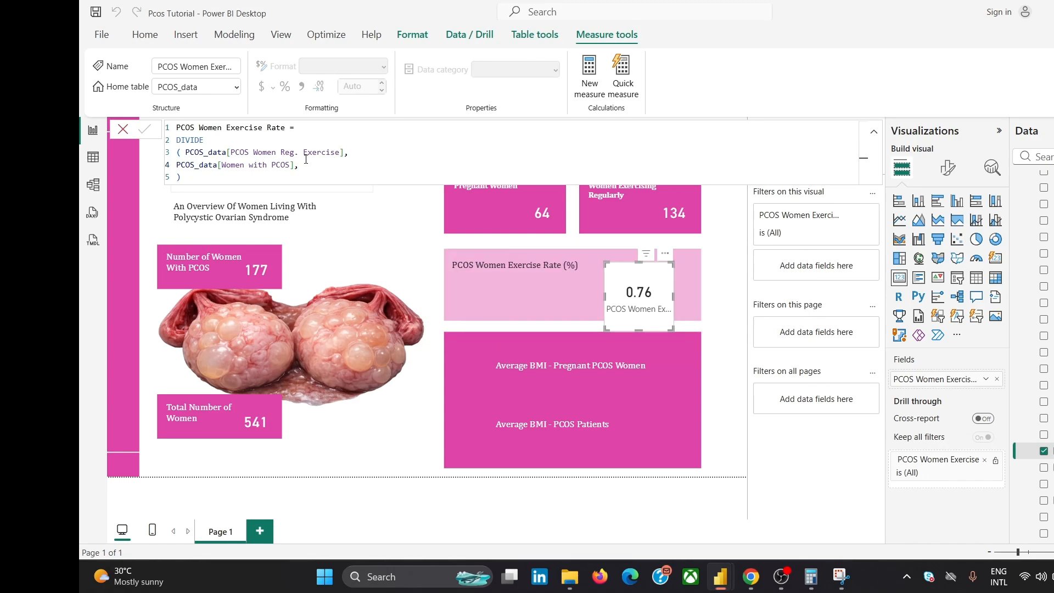
left_click(307, 170)
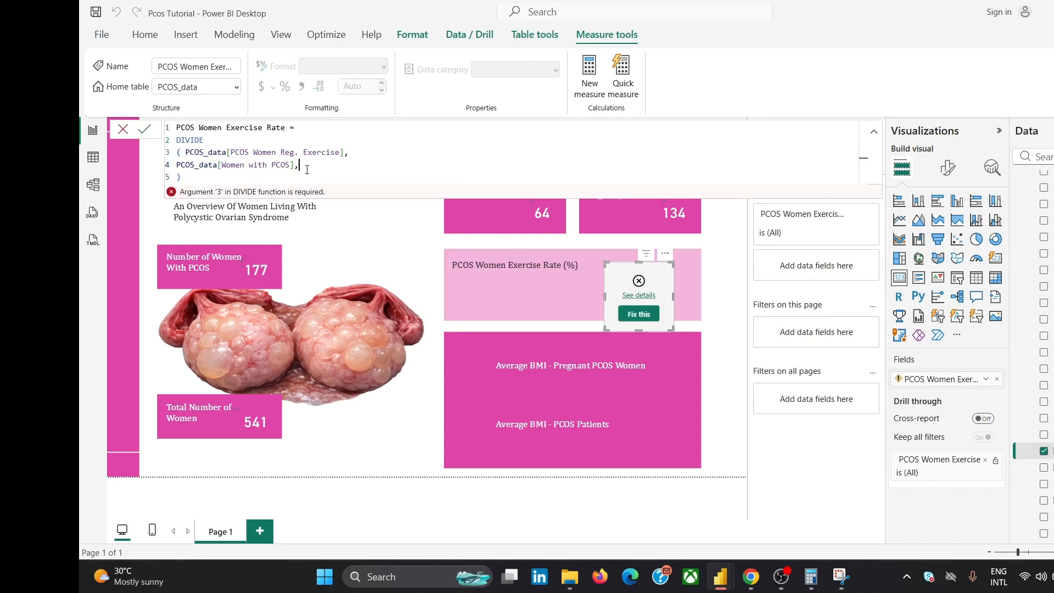
key("shift+Return")
type("0")
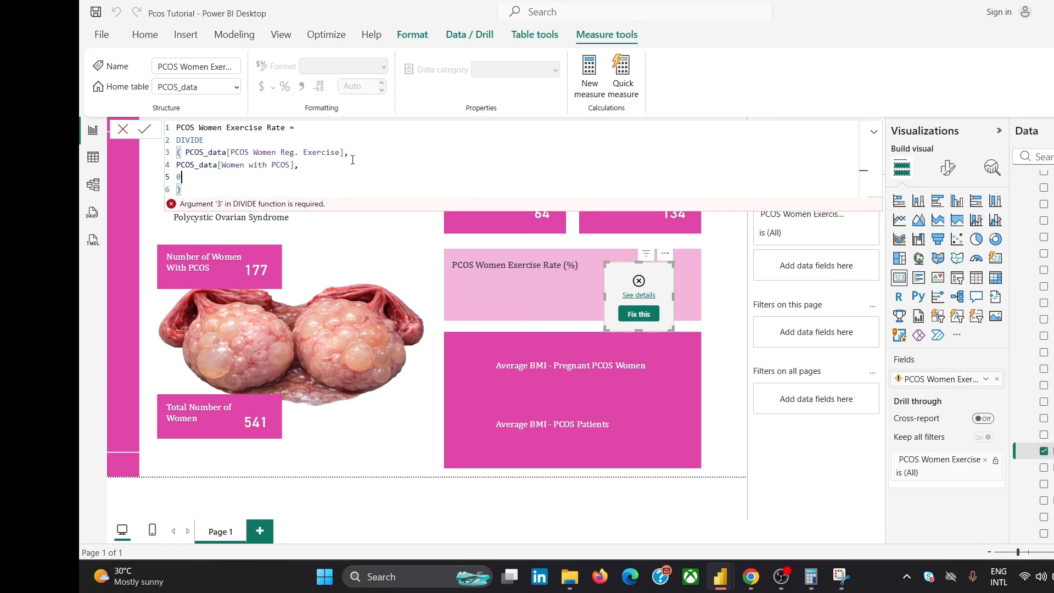
left_click(143, 130)
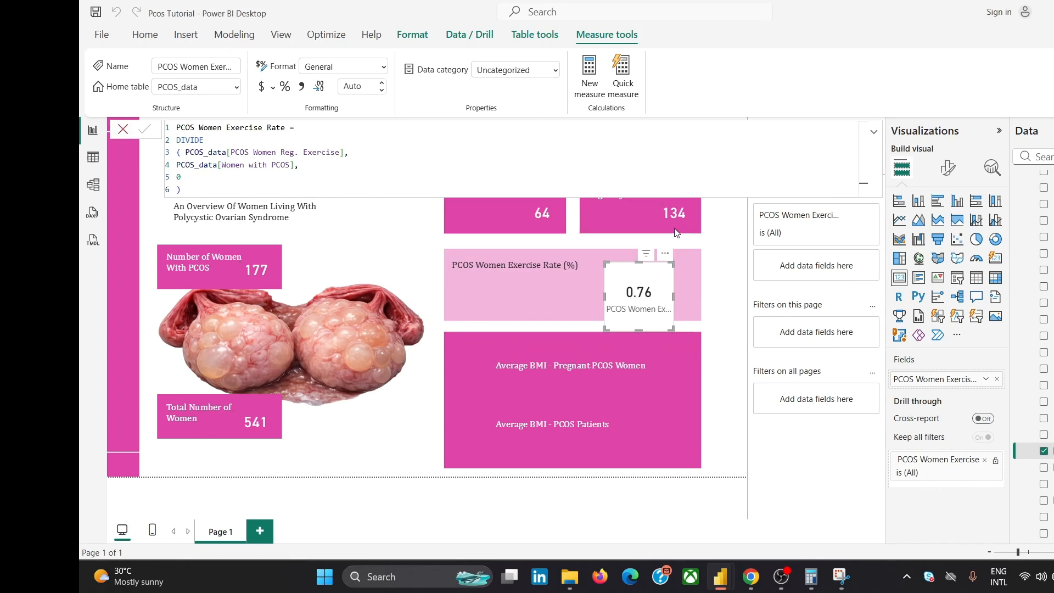
left_click(123, 129)
- Move the exercise rate value slightly up and right within its box and turn off its category label and background
mouse_move(654, 295)
left_mouse_down()
mouse_move(665, 278)
mouse_move(670, 318)
mouse_move(669, 289)
left_mouse_up()
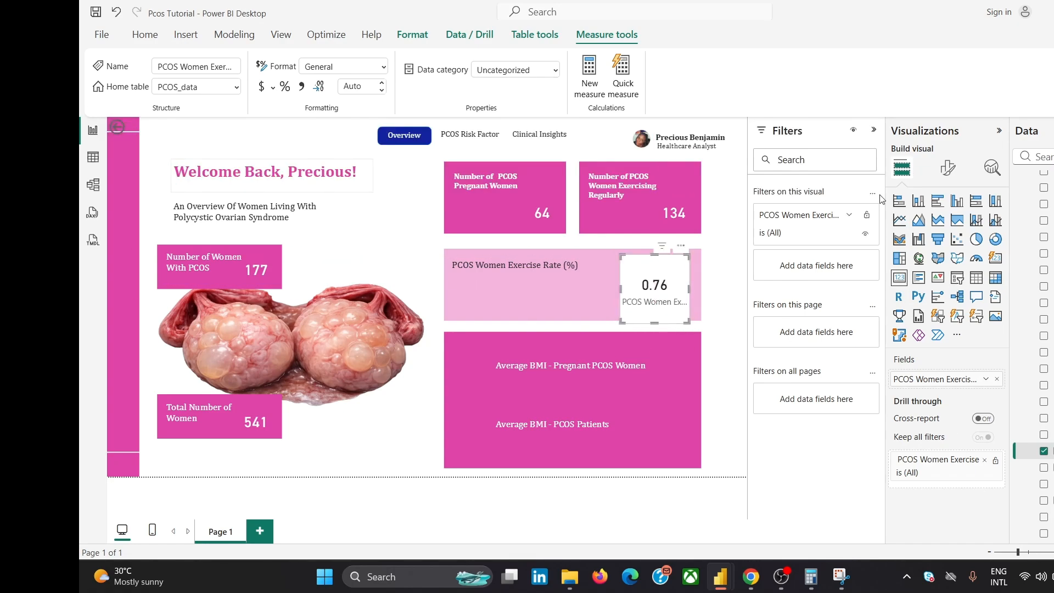
left_click(955, 169)
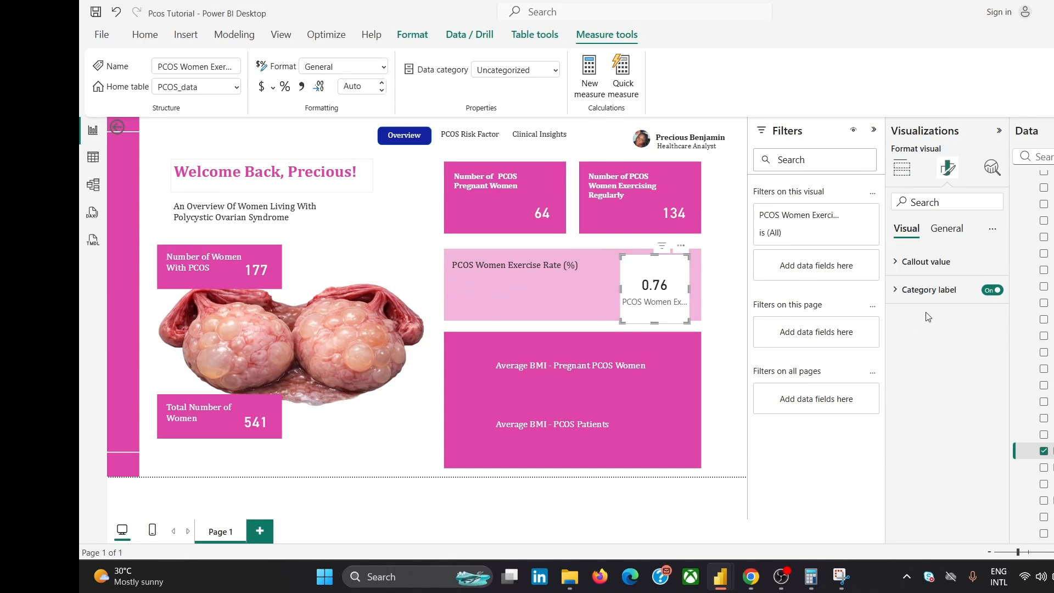
left_click(991, 291)
left_click(954, 231)
left_click(937, 315)
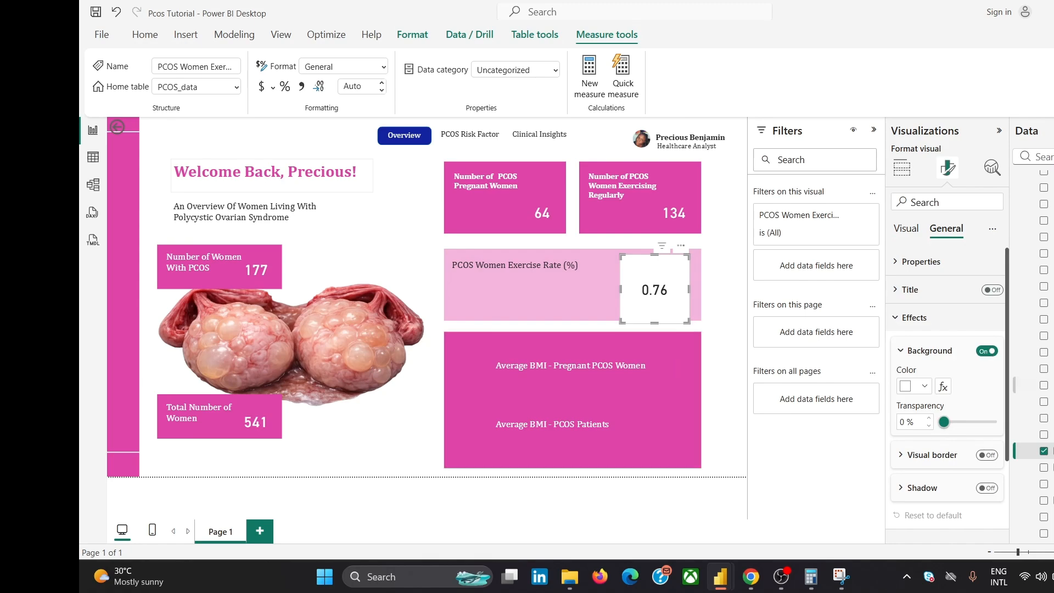
left_click(988, 352)
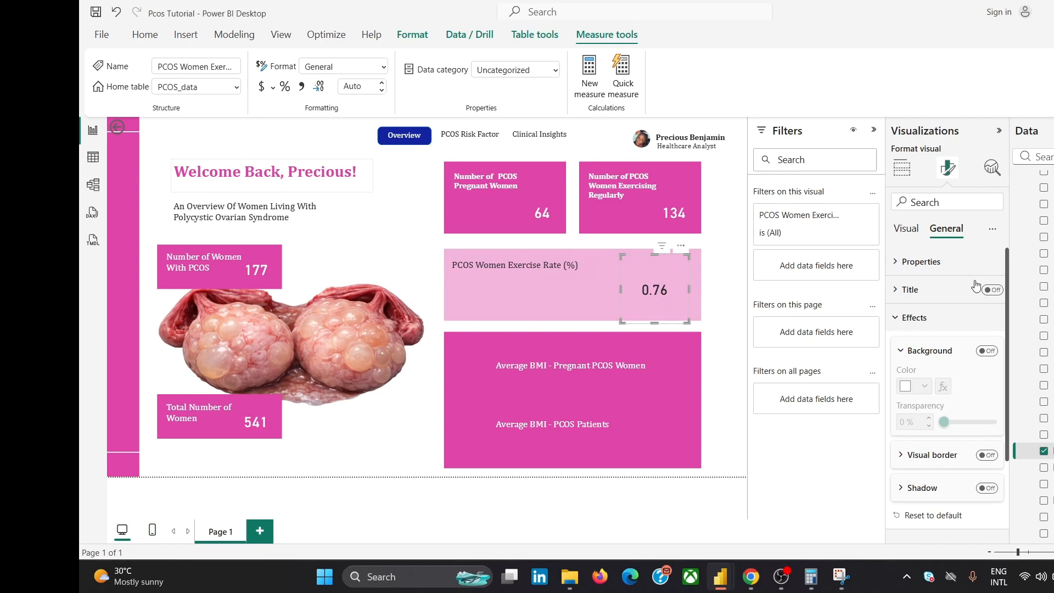
- Set the callout value color of the exercise rate card to black
left_click(904, 233)
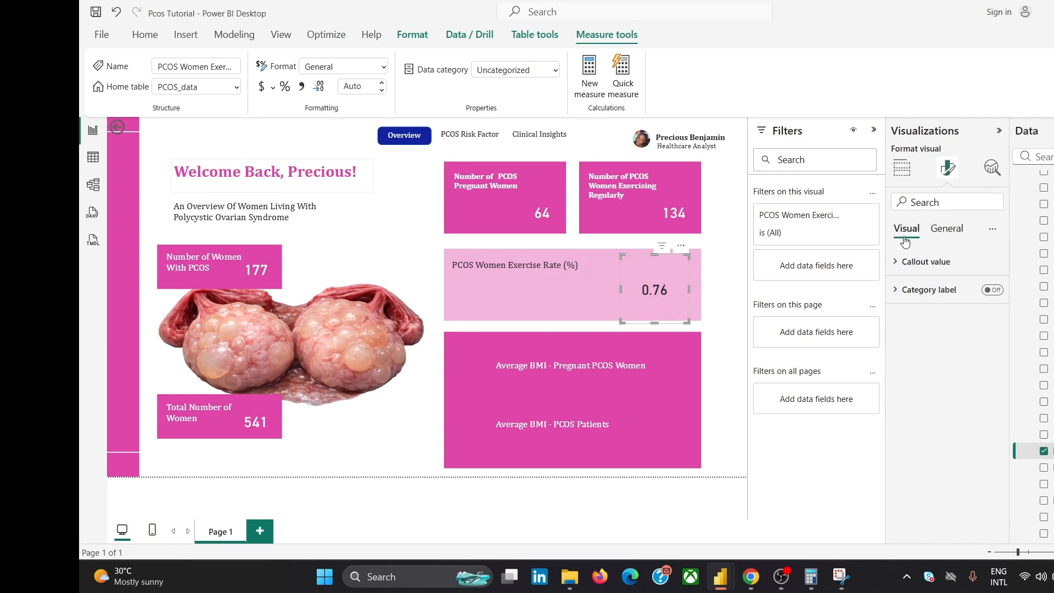
left_click(934, 261)
left_click(907, 366)
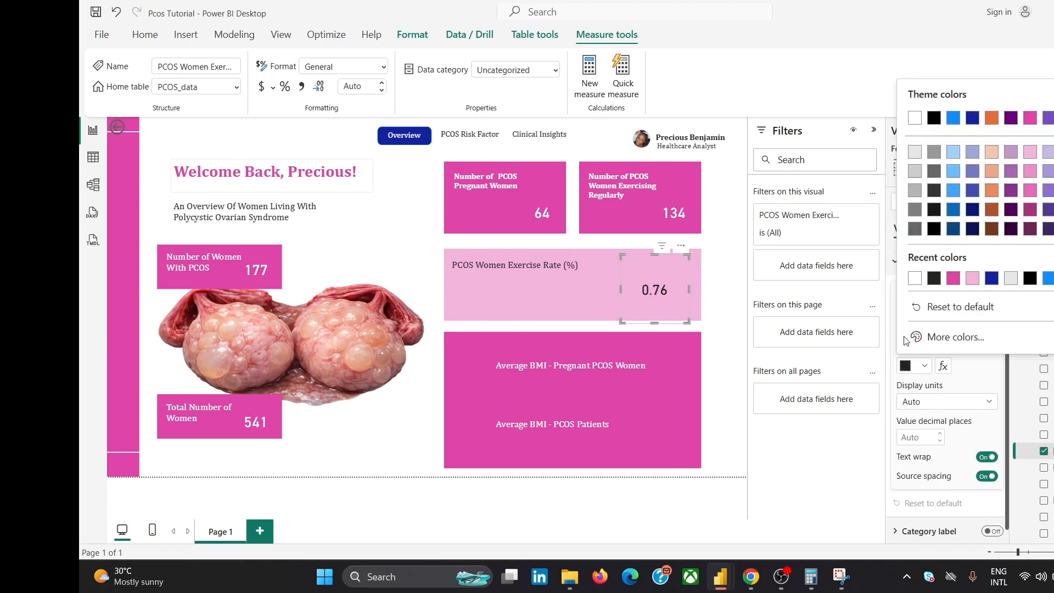
left_click(913, 119)
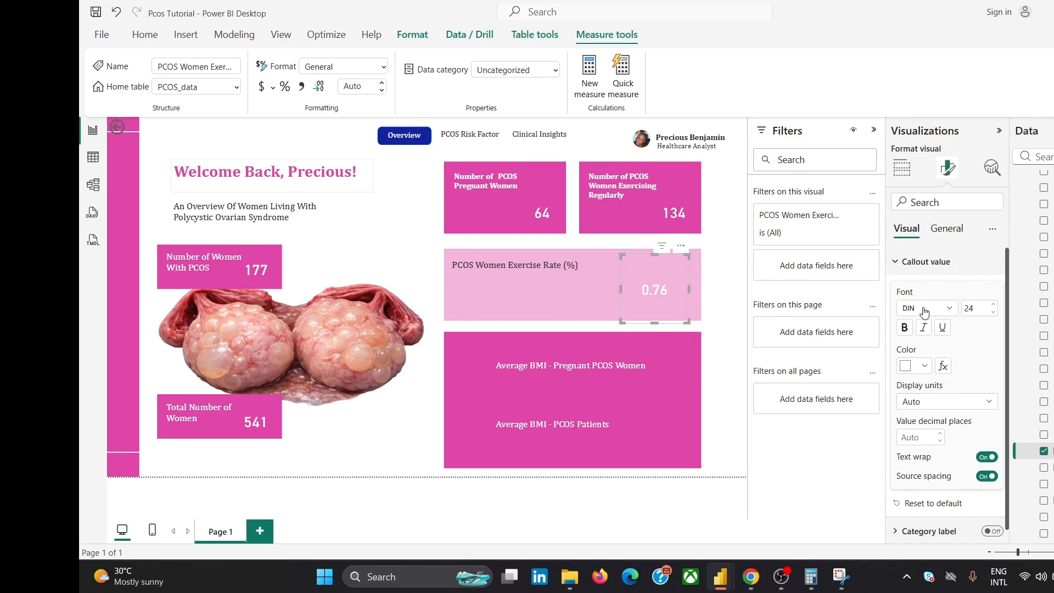
left_click(909, 366)
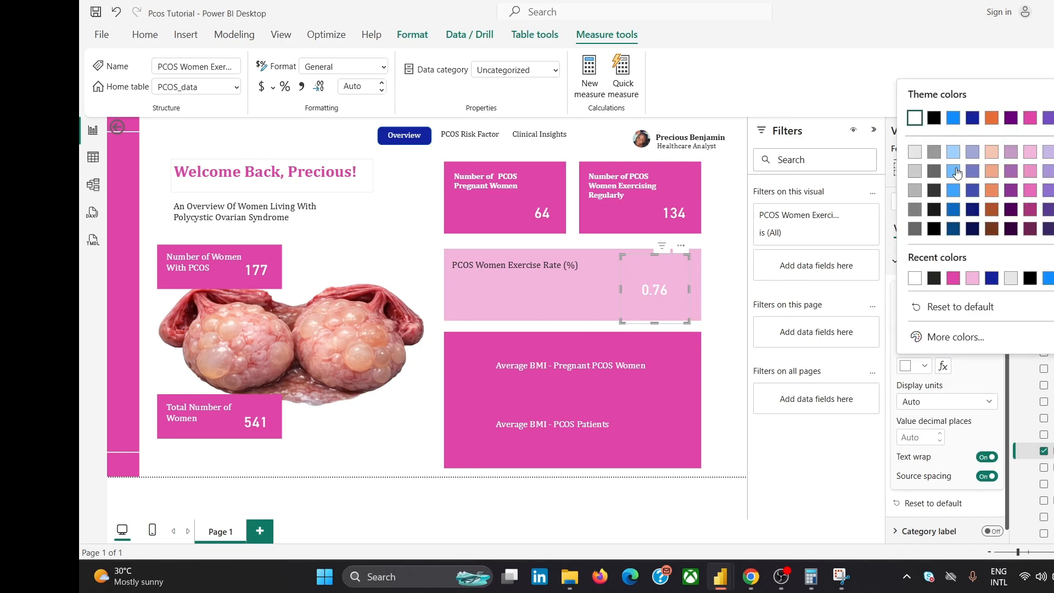
left_click(934, 119)
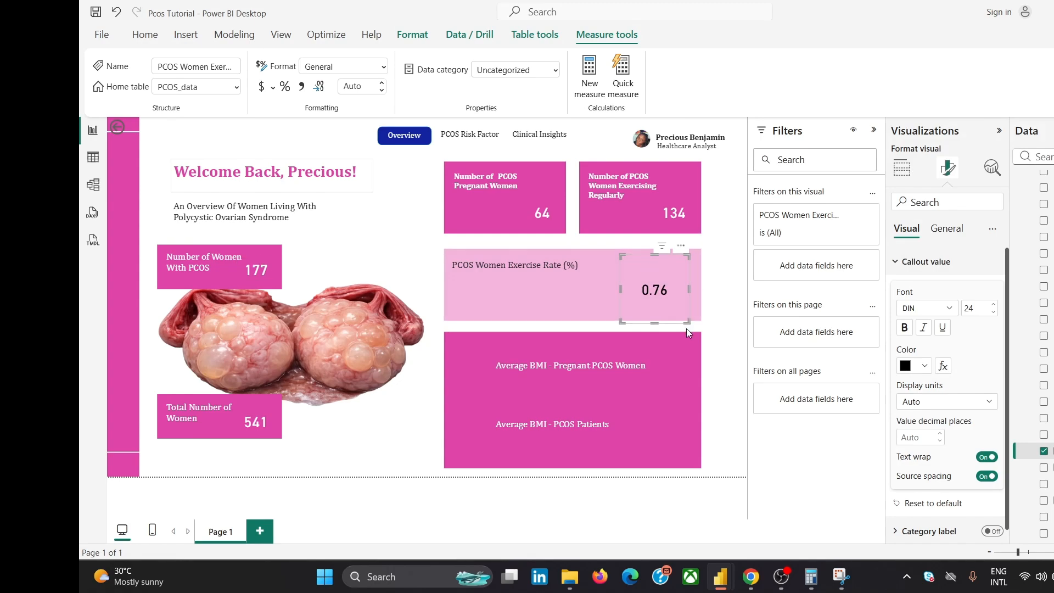
- Shrink the exercise rate value card tightly around its number and place it in the lower right of its light pink box
left_click_drag(686, 324, 681, 296)
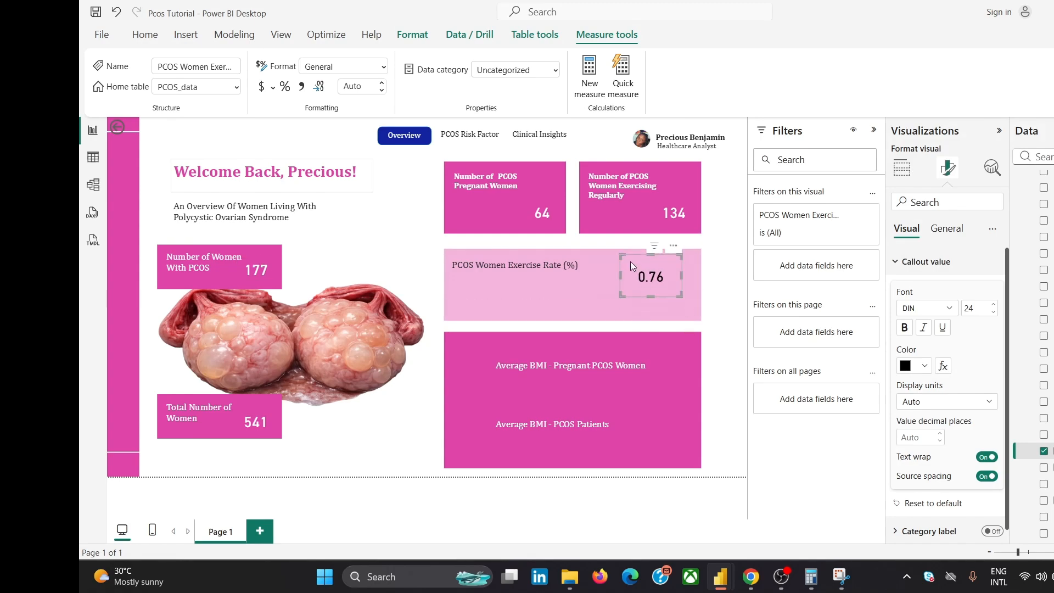
left_click_drag(630, 261, 676, 291)
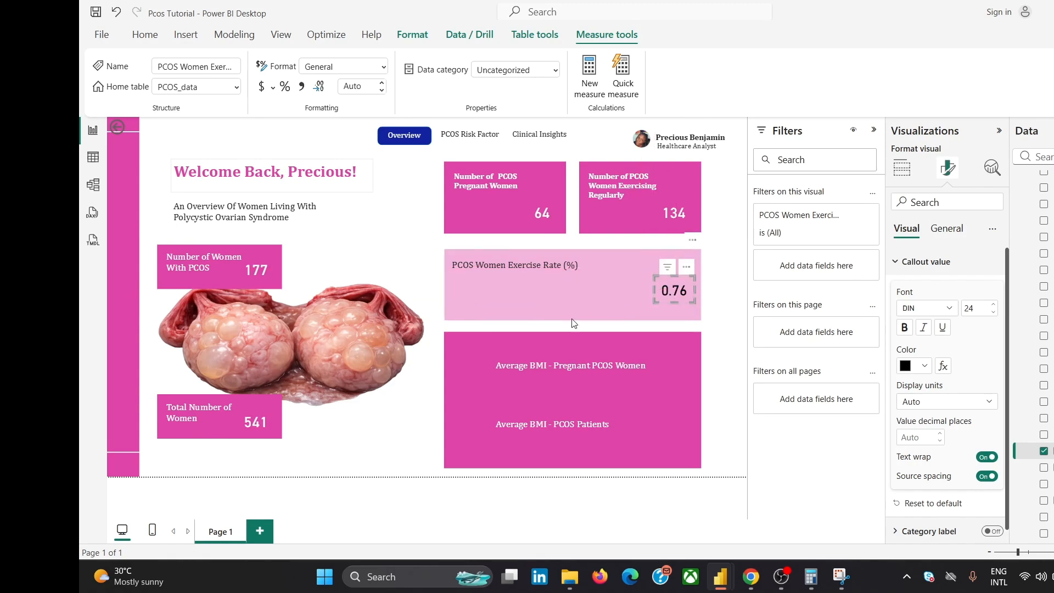
left_click(434, 528)
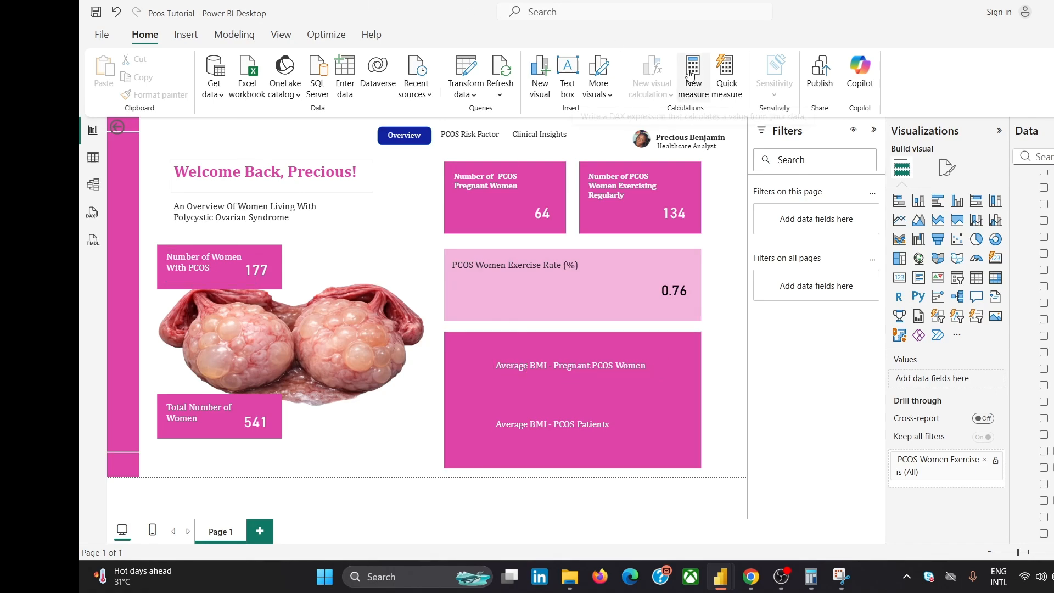
- Create the measure Avg BMI of Preg PCOS Women as CALCULATE of AVERAGE(PCOS_data[BMI]) with PCOS_data[PCOS (Y/N)] = 1 and PCOS_data[Pregnant(Y/N)] = 1
key("ctrl+z")
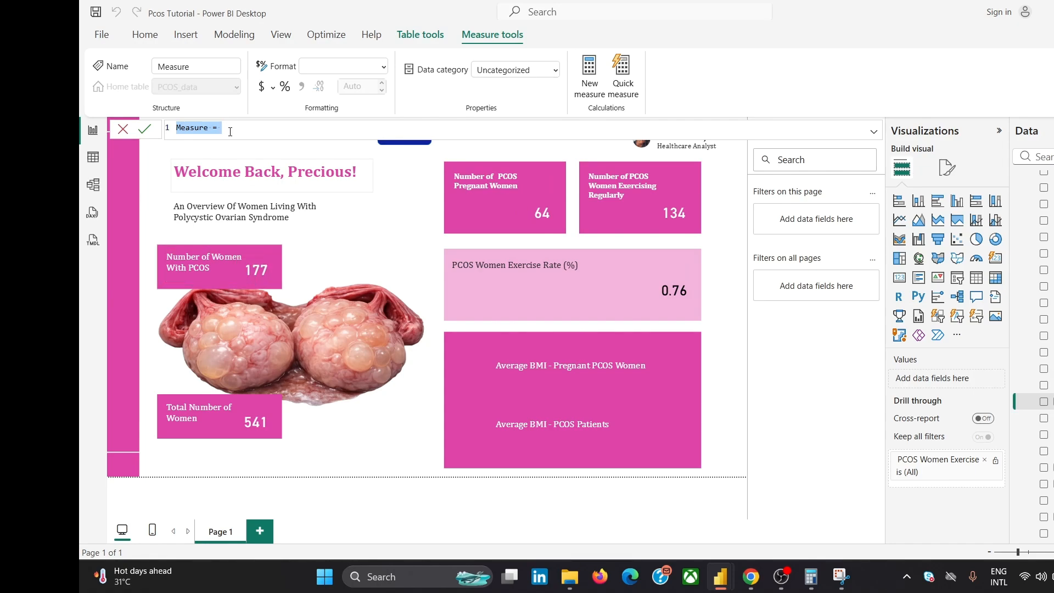
type("Avg BMI")
type("of Pr")
type("eg PCOS Women = CALCULATE(     AVERAGE(PCOS_data[BMI]),     PCOS_data[PCOS Status] = 1,     PCOS_data[Pregnancy Status] = 1 )")
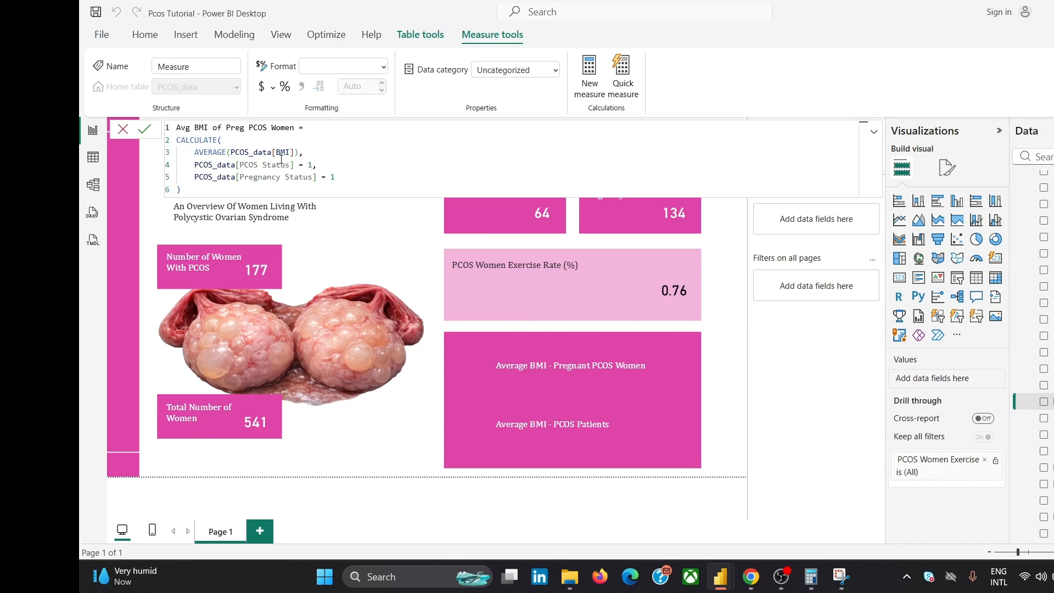
left_click(145, 130)
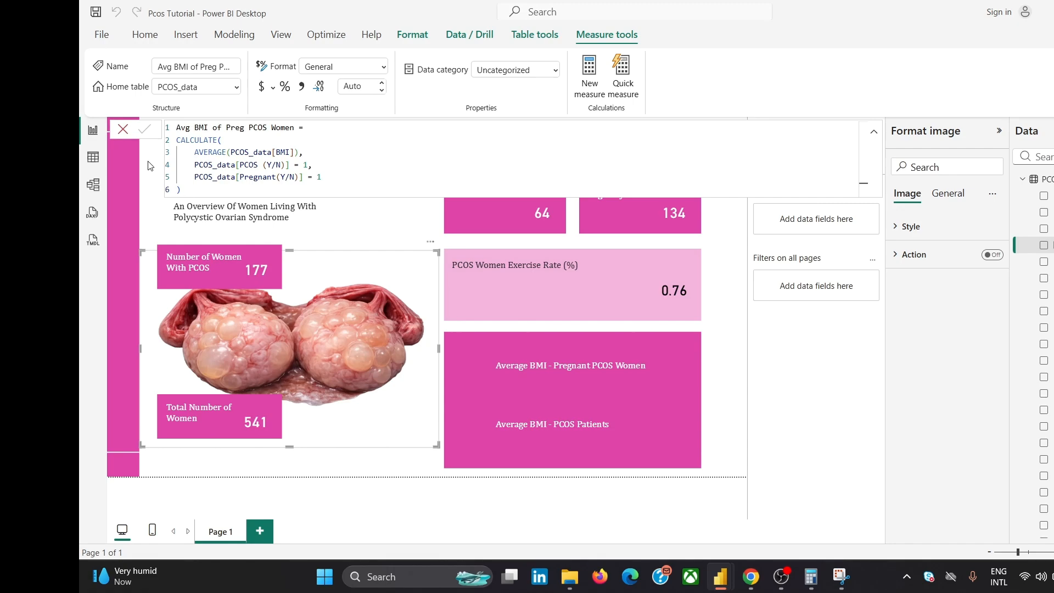
left_click(123, 129)
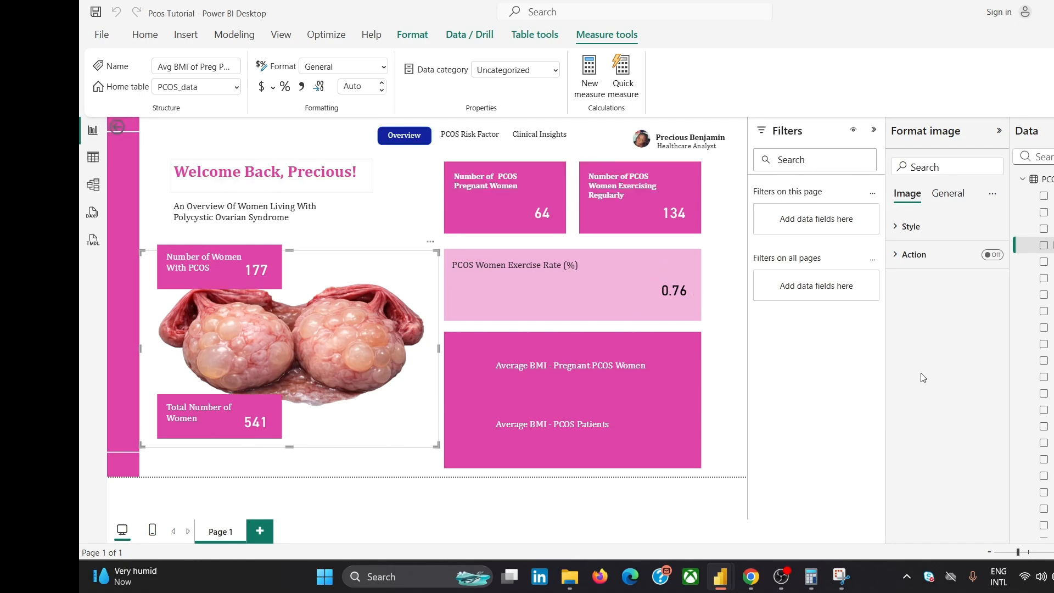
- Add a card visual, shrink it over the pink Average BMI box and assign it the Avg BMI of Preg PCOS Women measure
left_click(999, 133)
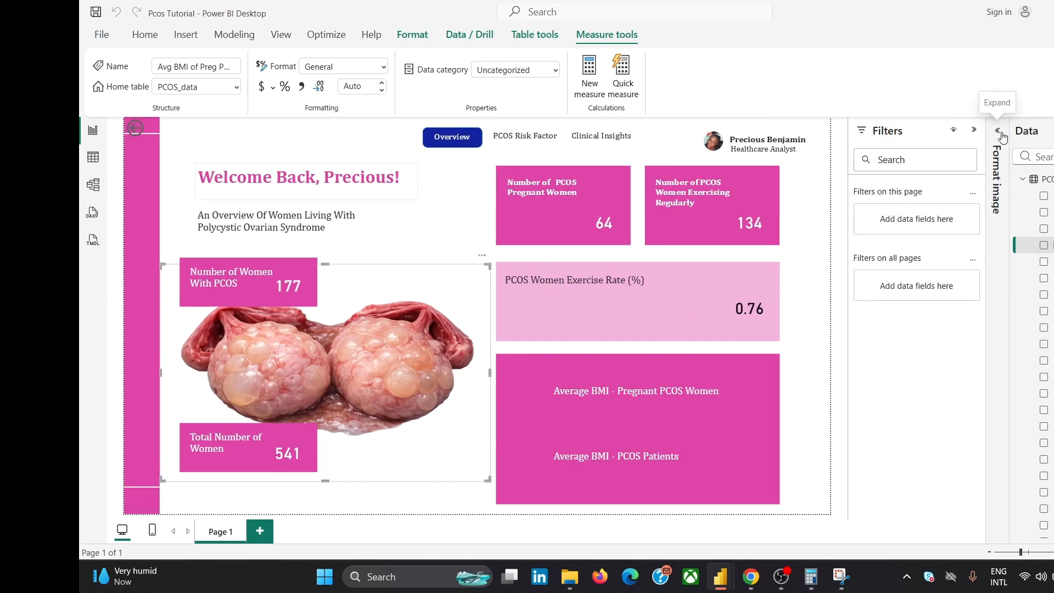
left_click(823, 254)
left_click(899, 277)
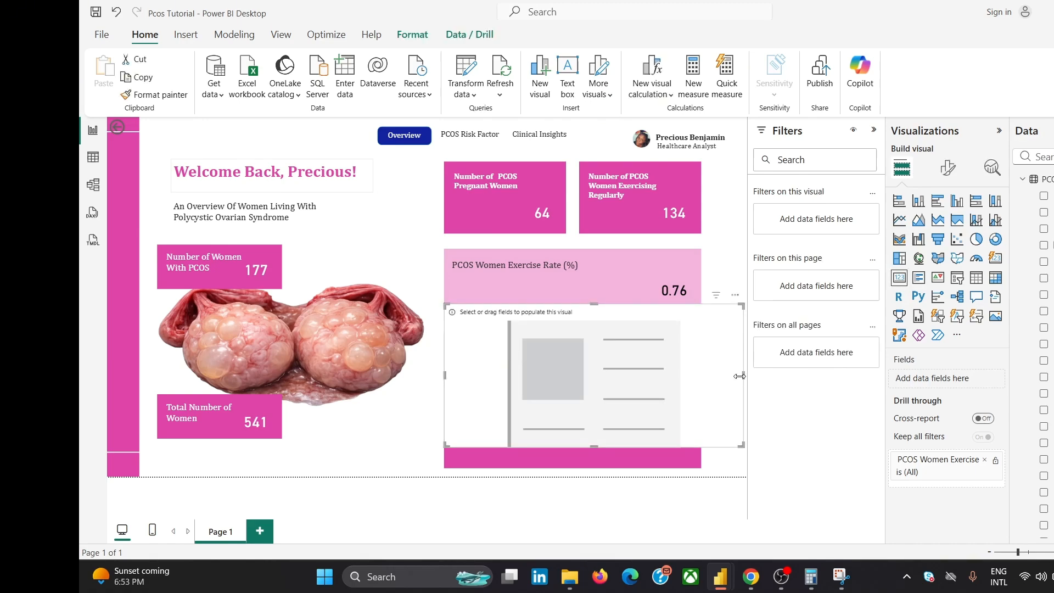
left_click_drag(743, 375, 608, 399)
left_click_drag(446, 305, 493, 368)
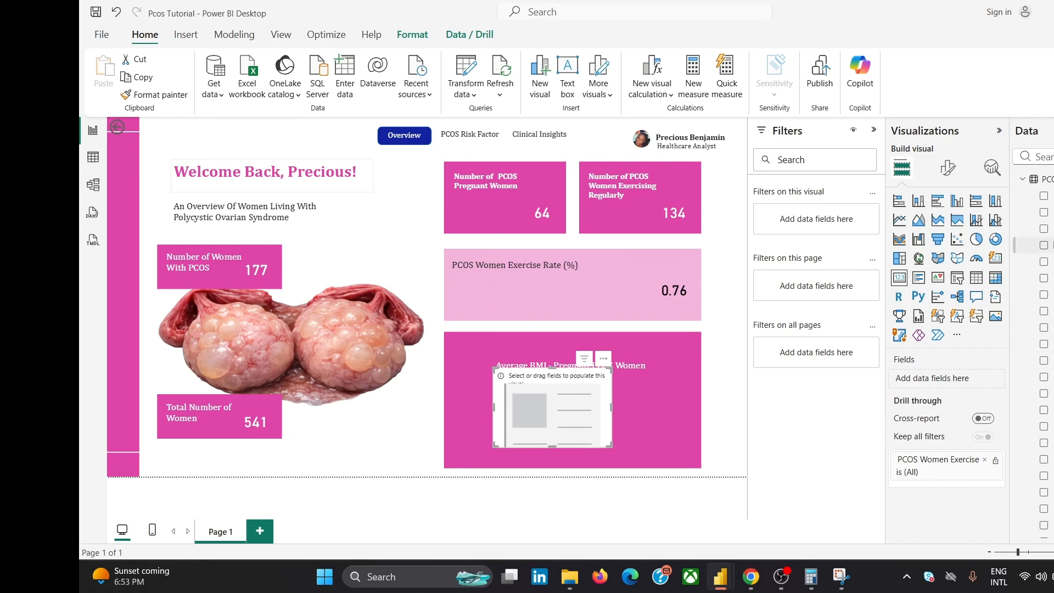
left_click_drag(1042, 245, 968, 387)
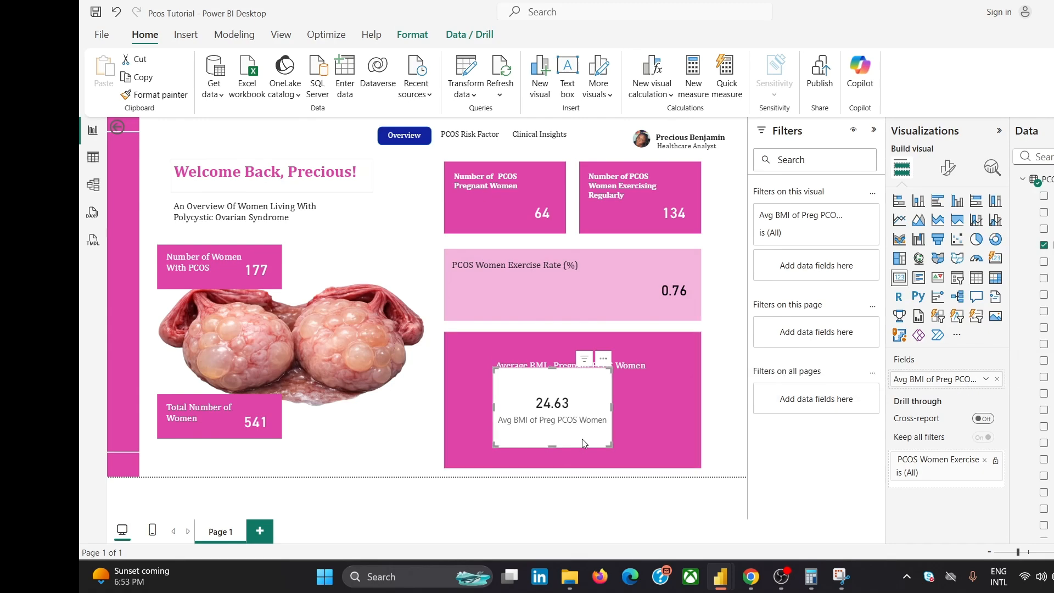
- Turn off the category label and the background of the pregnant women's average BMI card
left_click_drag(583, 441, 631, 380)
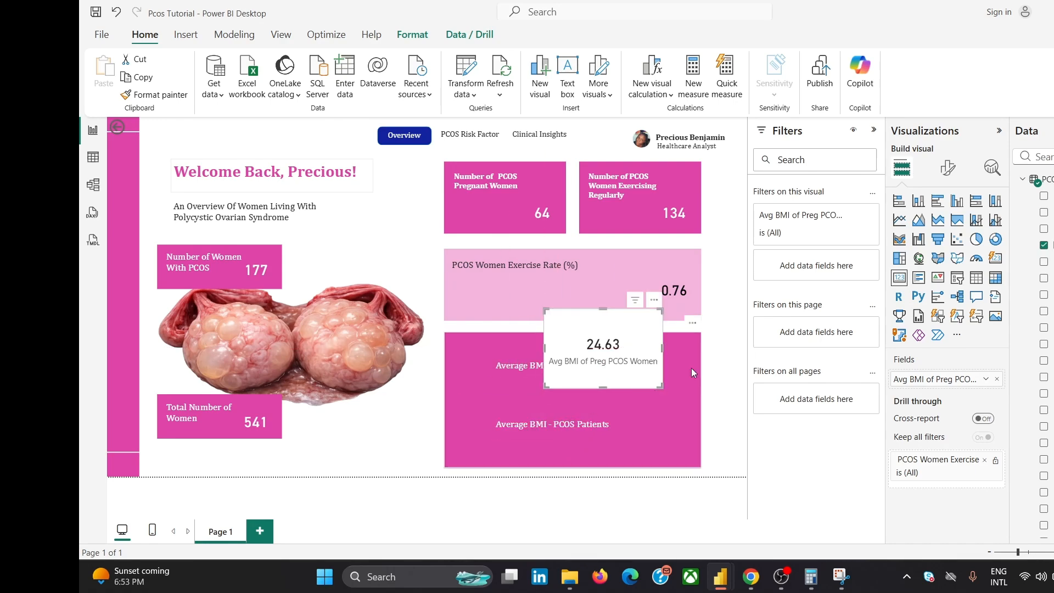
left_click(947, 167)
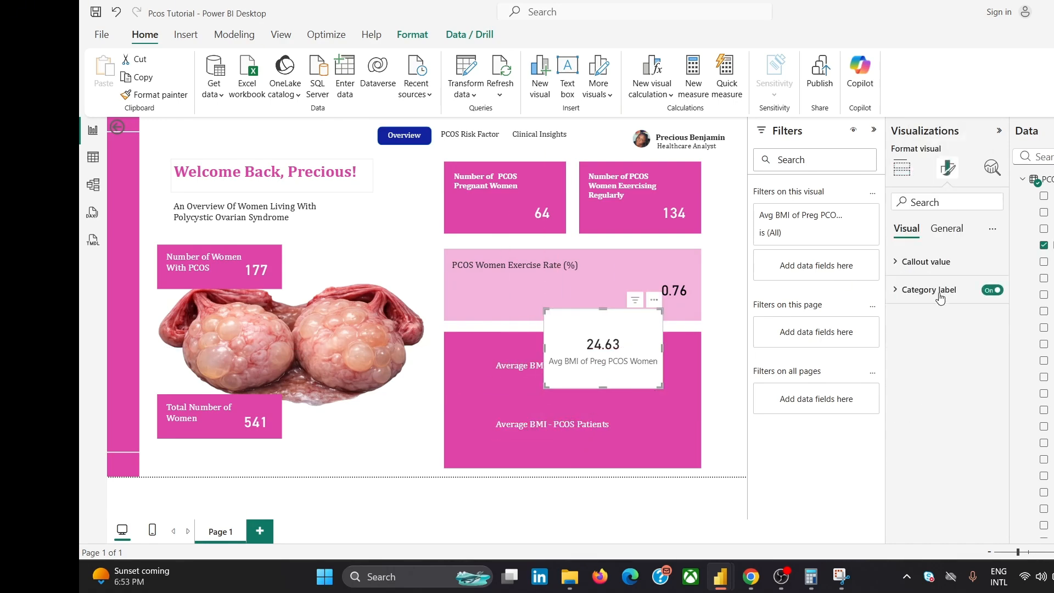
left_click(992, 290)
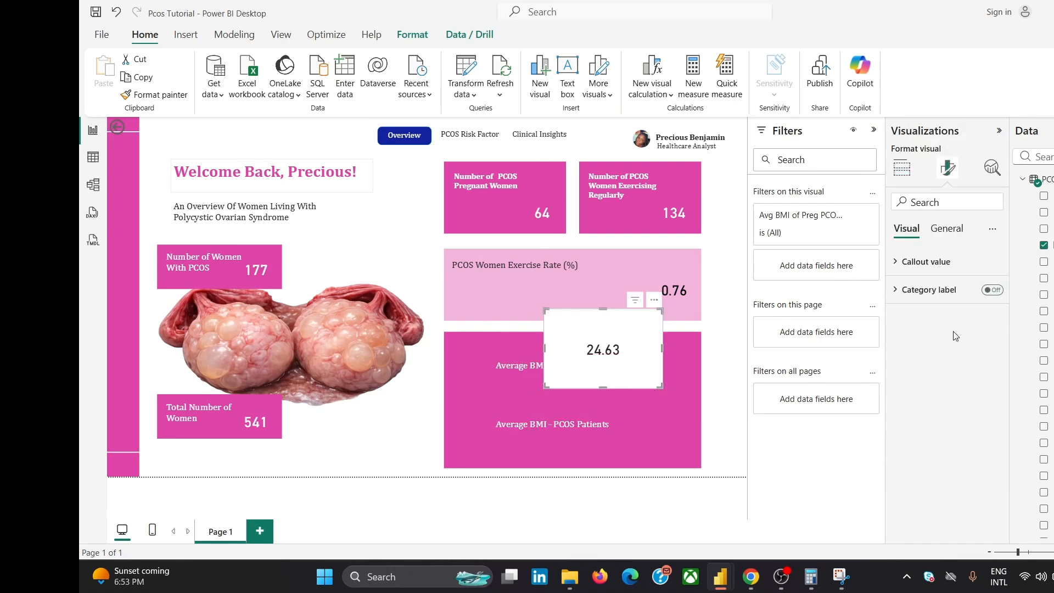
left_click(949, 264)
left_click(946, 229)
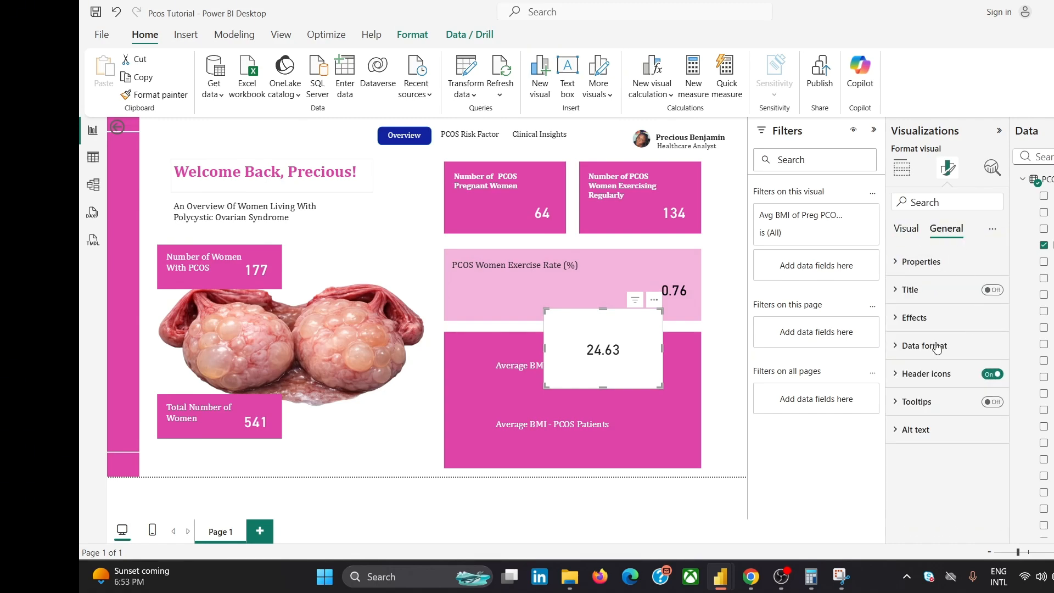
left_click(936, 319)
left_click(989, 351)
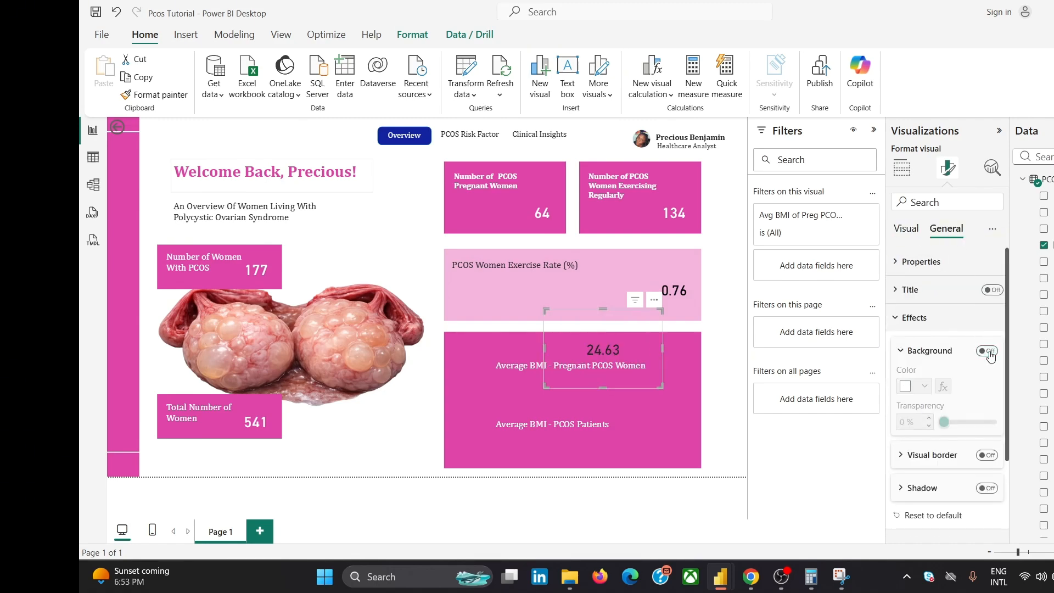
- Shrink the average BMI card around its number and place it directly below the Average BMI - Pregnant PCOS Women label
left_click_drag(627, 344, 586, 380)
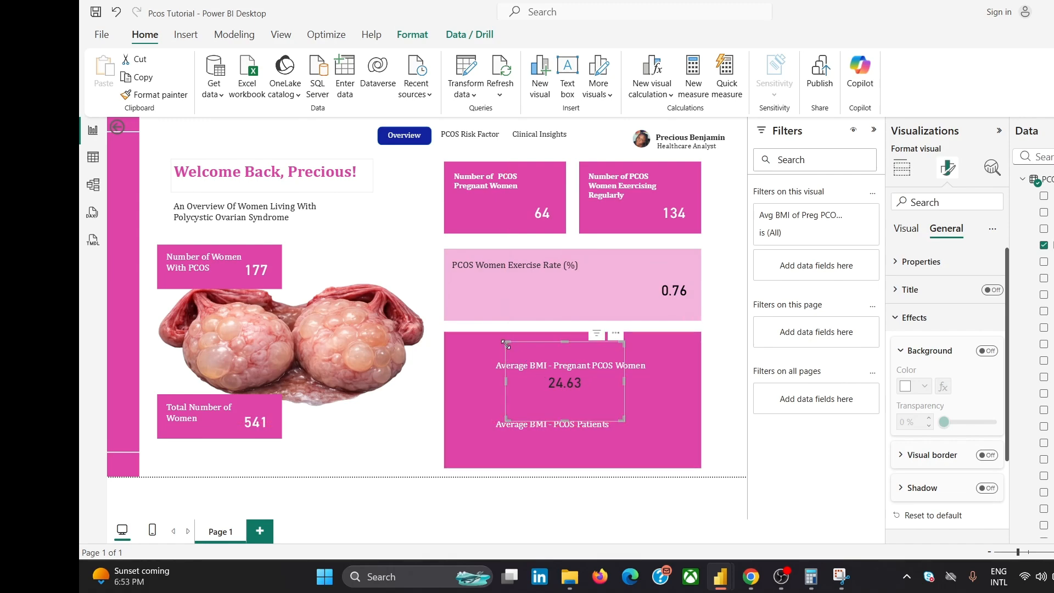
left_click_drag(505, 344, 544, 400)
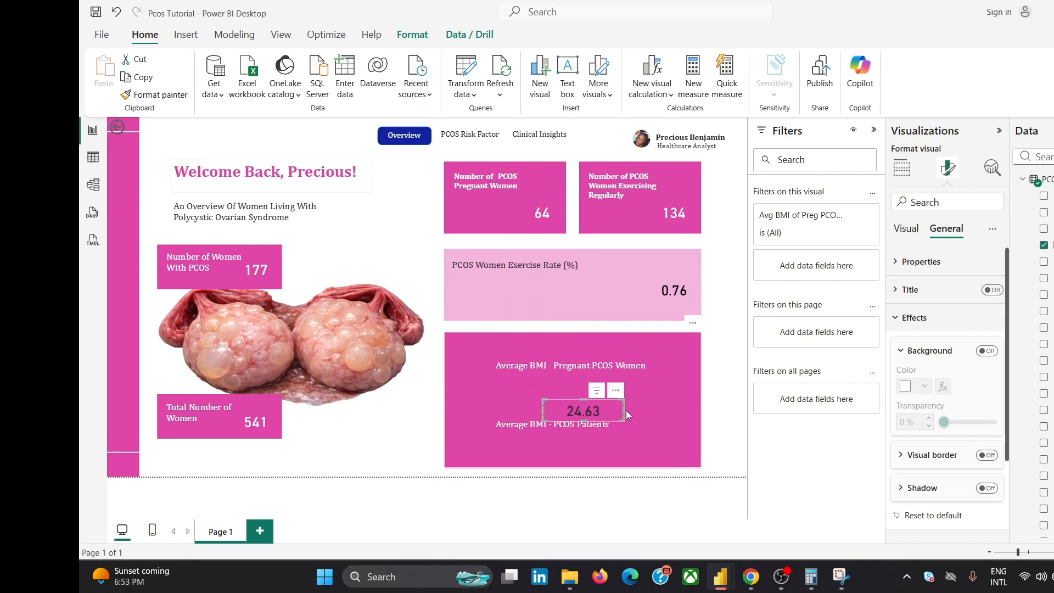
left_click_drag(626, 412, 593, 390)
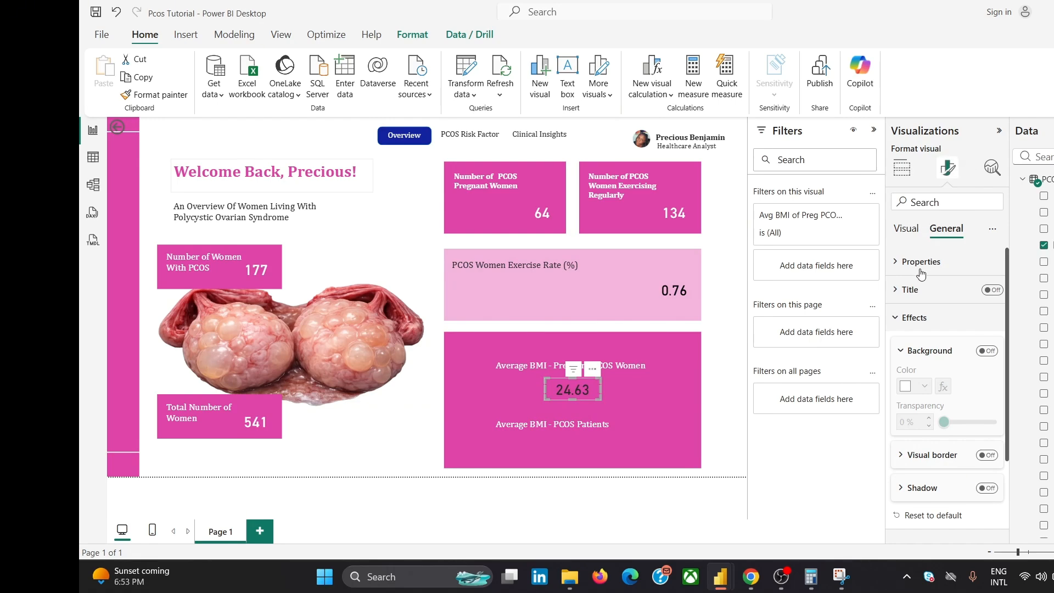
- Set the callout value color of the pregnant women's average BMI card to white
left_click(909, 229)
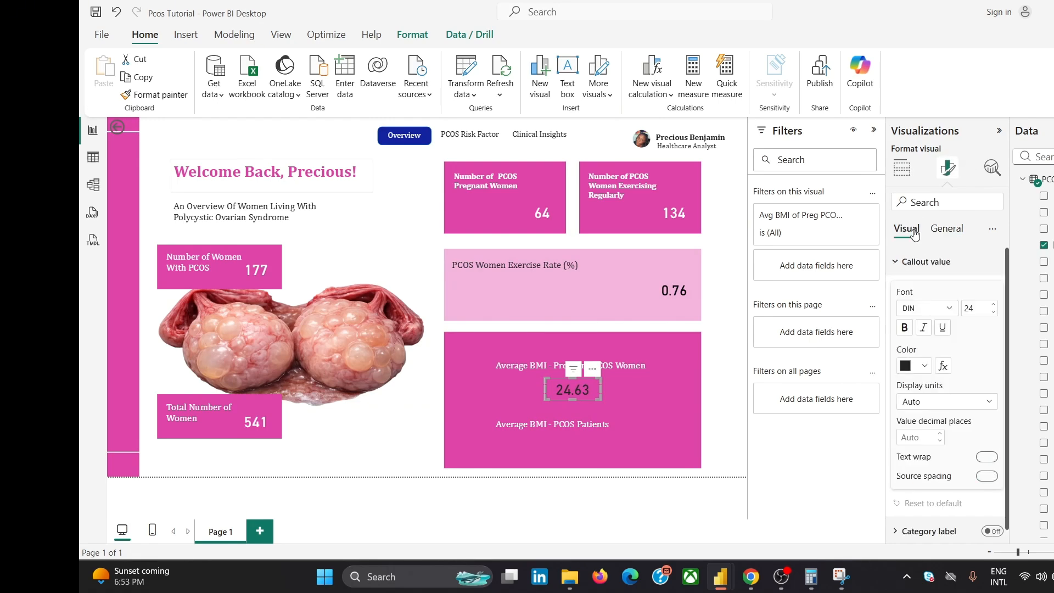
left_click(911, 367)
left_click(933, 278)
left_click(727, 333)
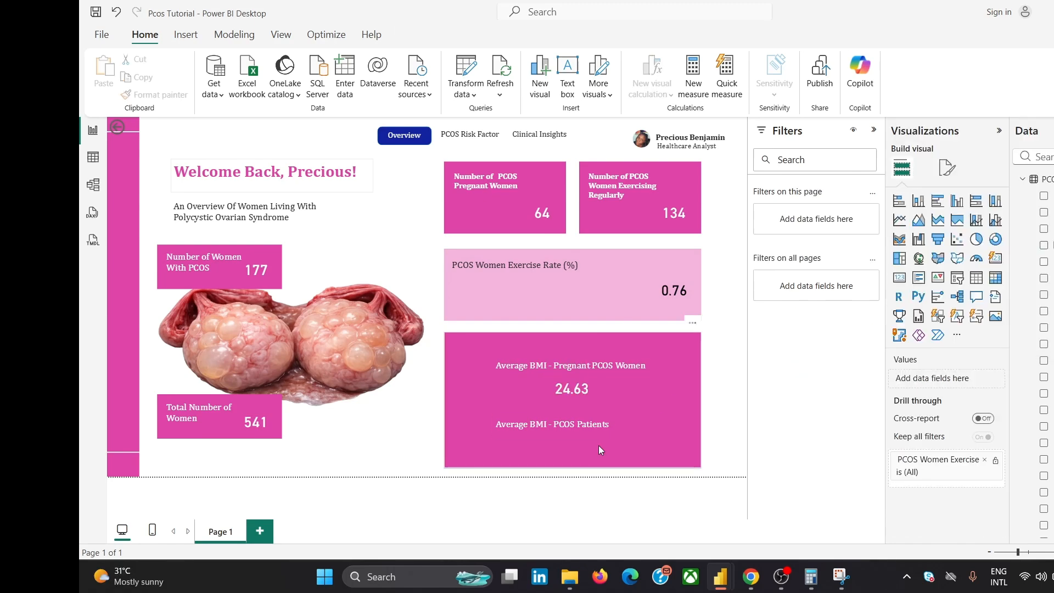
- Narrow the Average BMI - PCOS Patients text box and shift it slightly right within the pink box, keeping the box itself in place
left_click(661, 430)
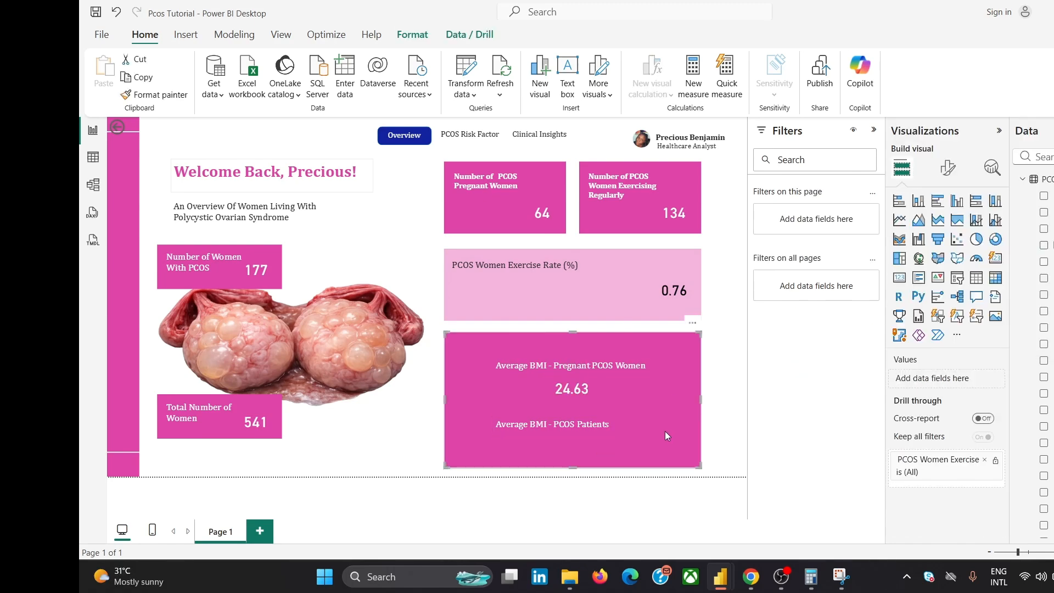
left_click(604, 433)
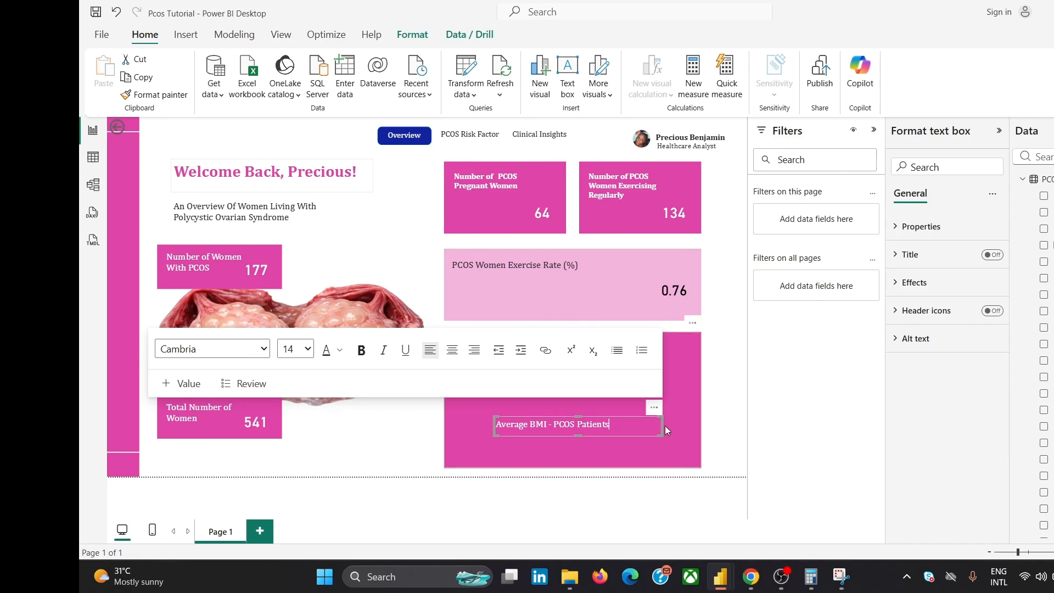
left_click_drag(663, 425, 616, 436)
left_click(733, 395)
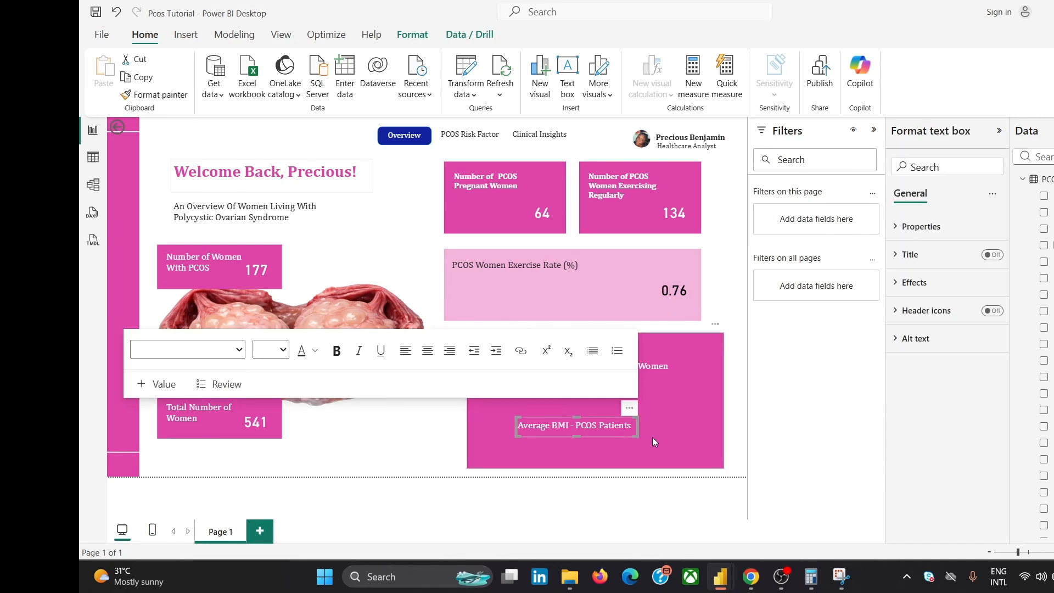
key("ctrl+z")
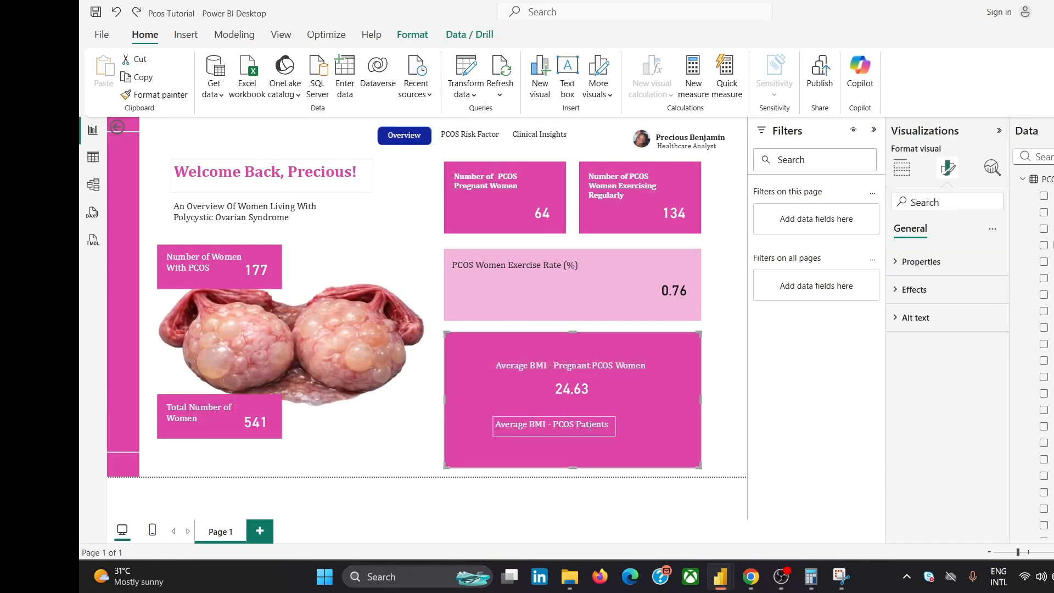
left_click(578, 430)
left_click_drag(585, 436, 604, 433)
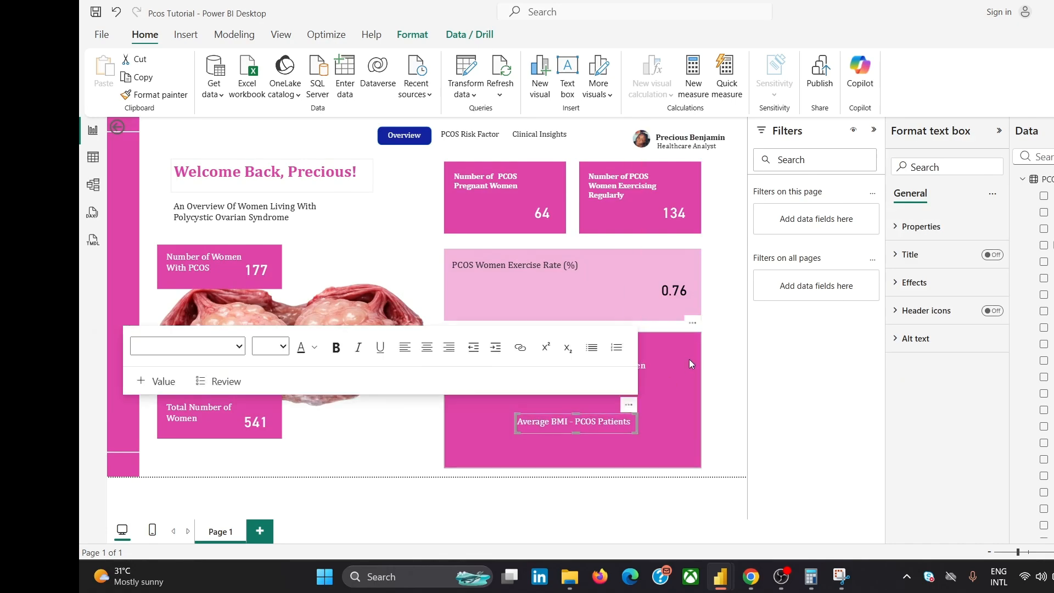
left_click(724, 325)
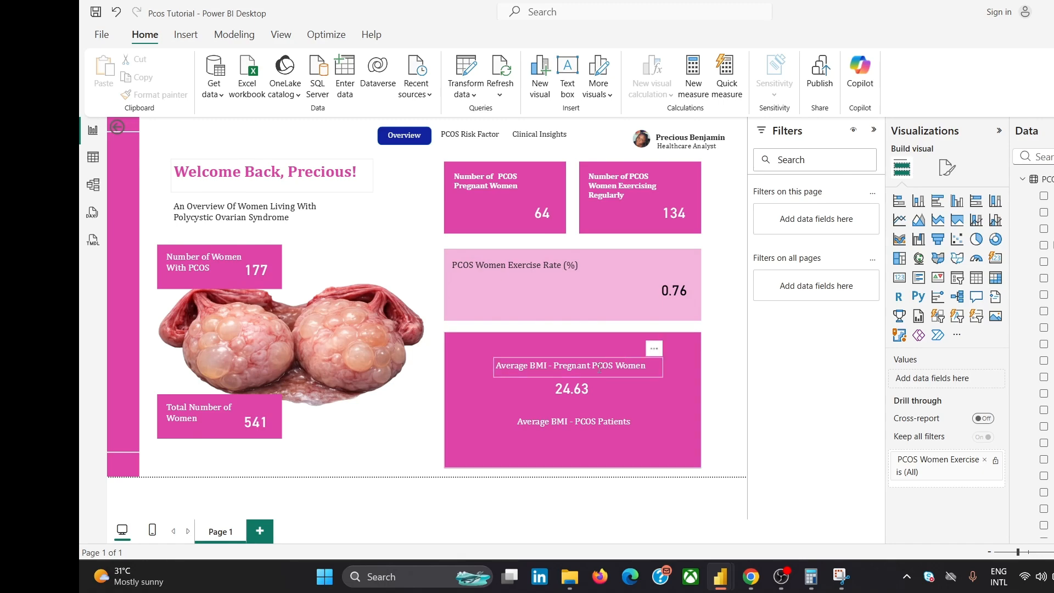
- Copy the entire formula of the Avg BMI of Preg PCOS Women measure and close the formula editor
left_click(575, 389)
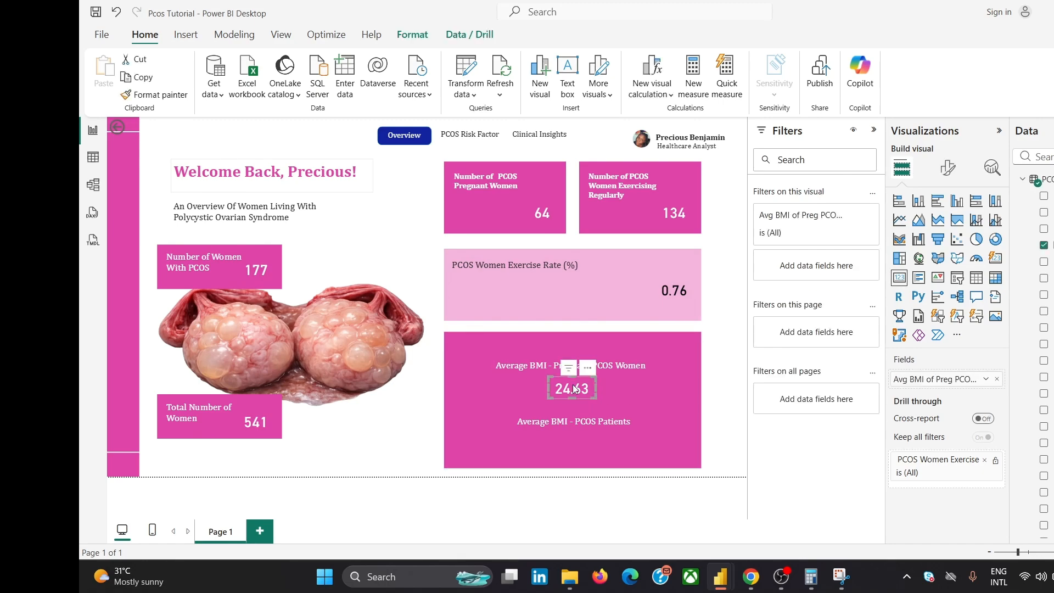
left_click(1049, 244)
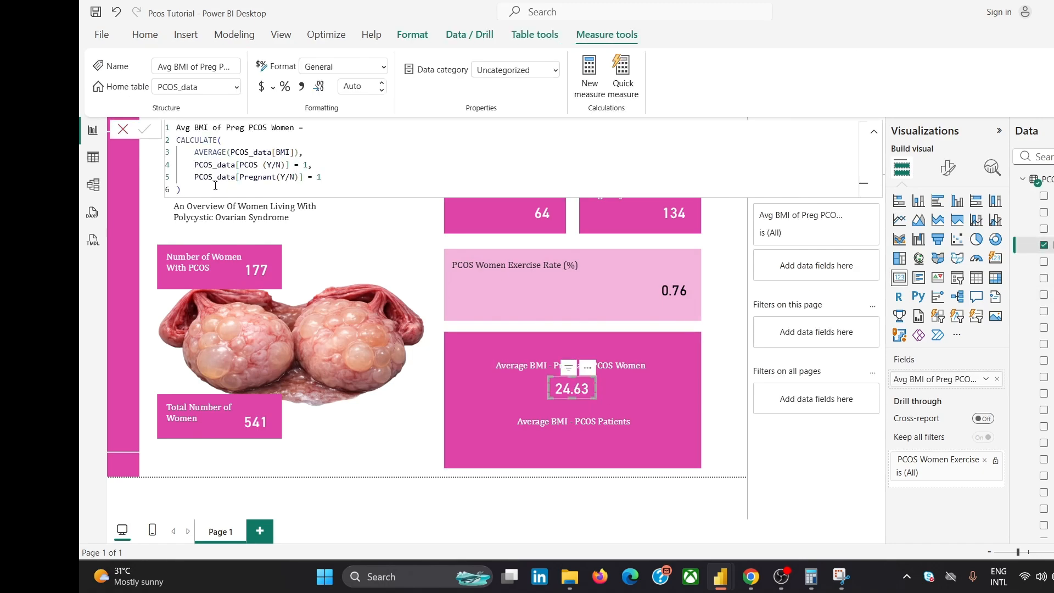
key("ctrl+a")
key("ctrl+c")
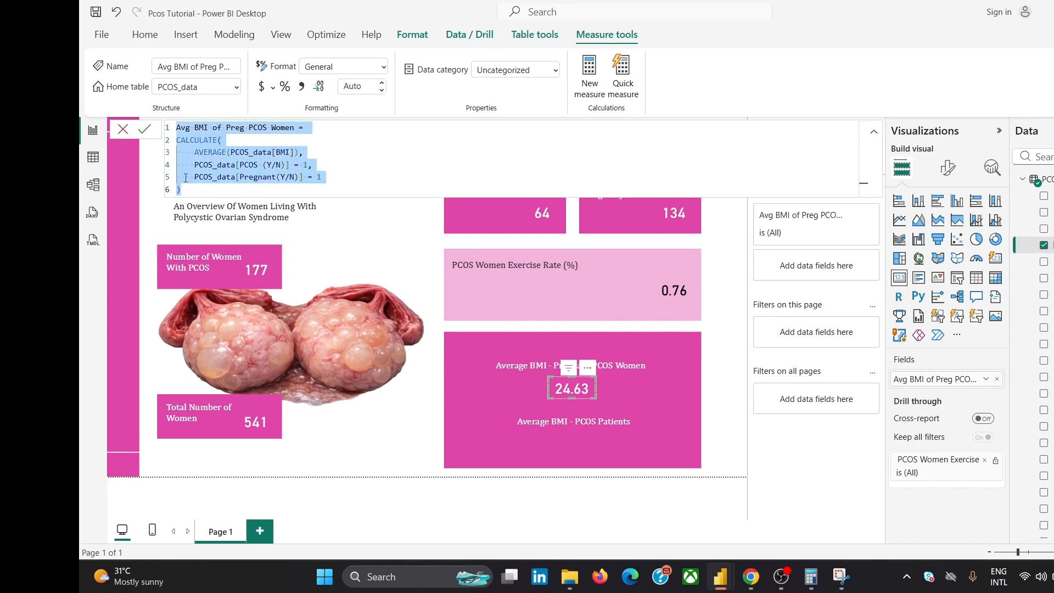
left_click(121, 129)
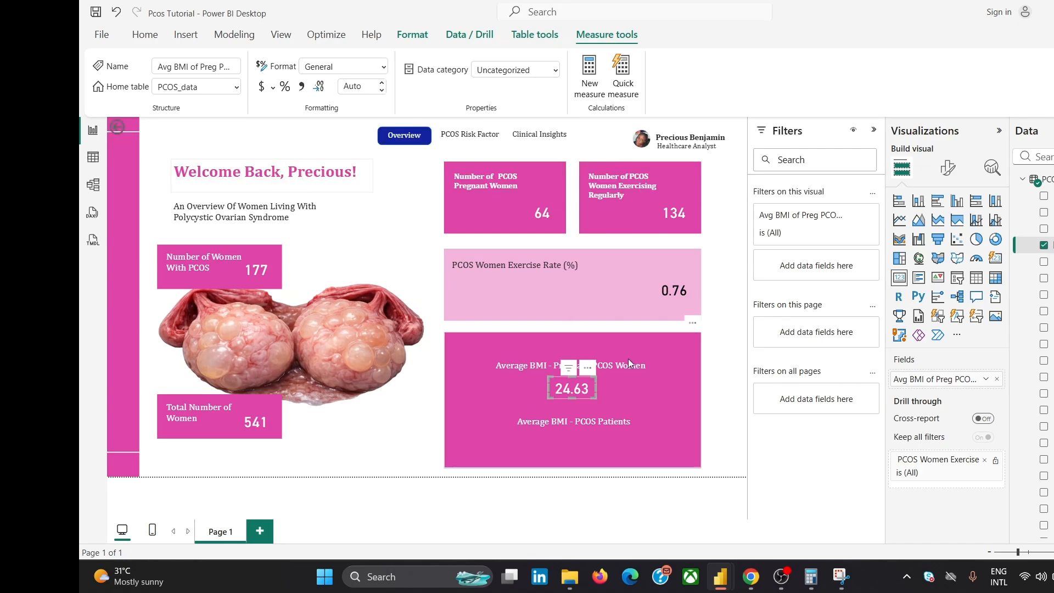
- Create a new measure from the copied average BMI formula and name it Avg BMI of PCOS Women
left_click(576, 430)
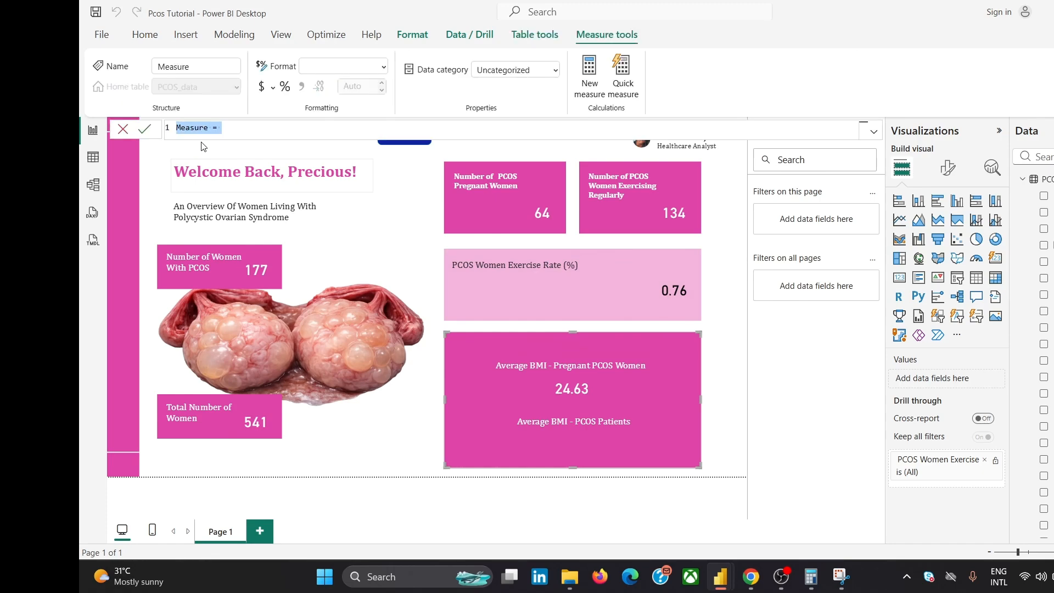
key("ctrl+v")
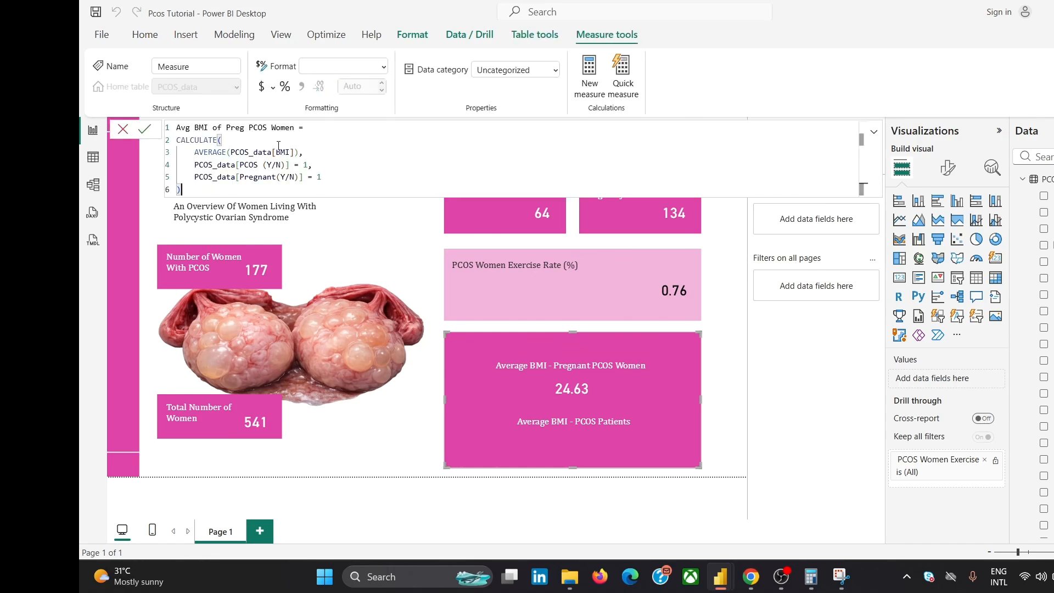
left_click_drag(250, 128, 221, 127)
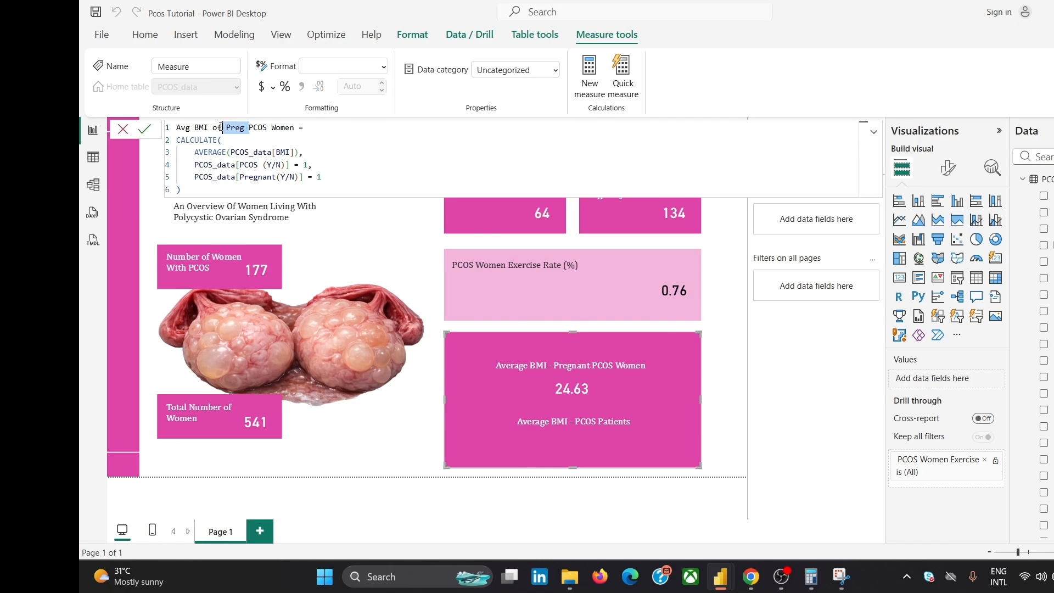
key("BackSpace")
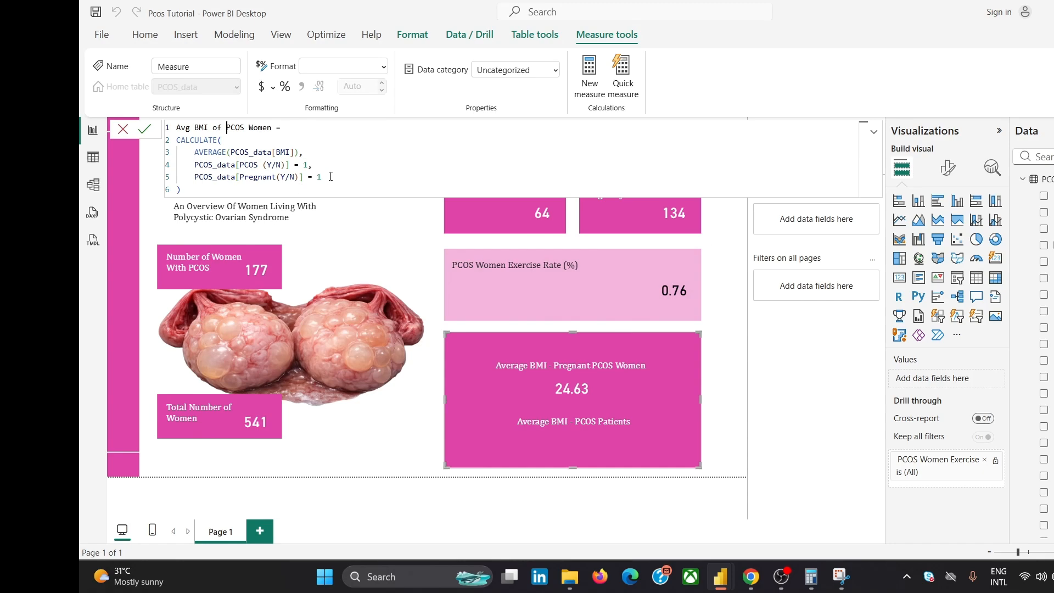
- Remove the Pregnant(Y/N) condition and the trailing comma from the new measure's formula, commit it and close the formula editor
left_click_drag(330, 176, 194, 180)
key("BackSpace")
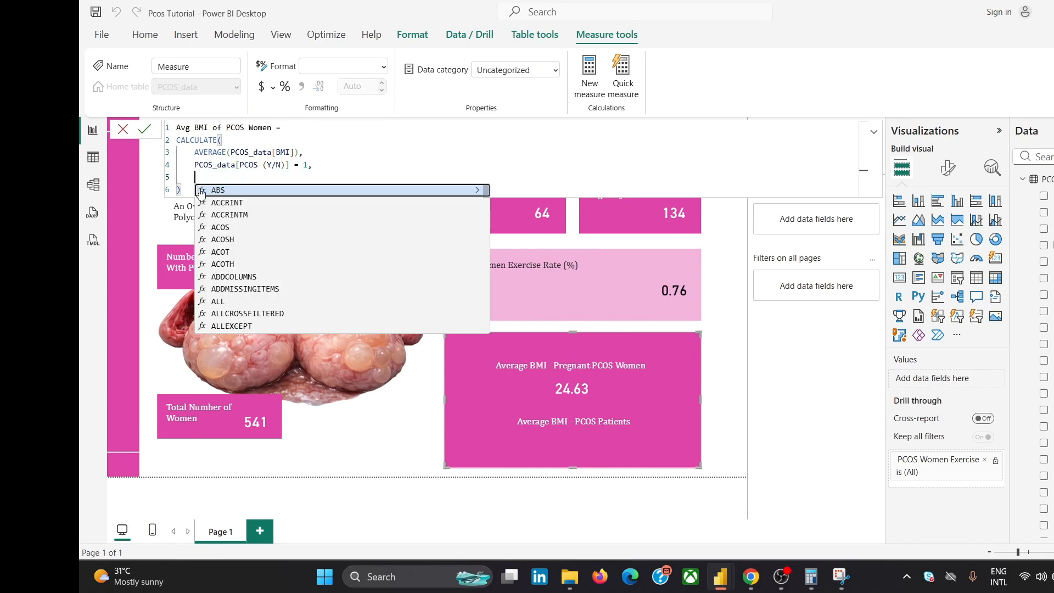
key("BackSpace")
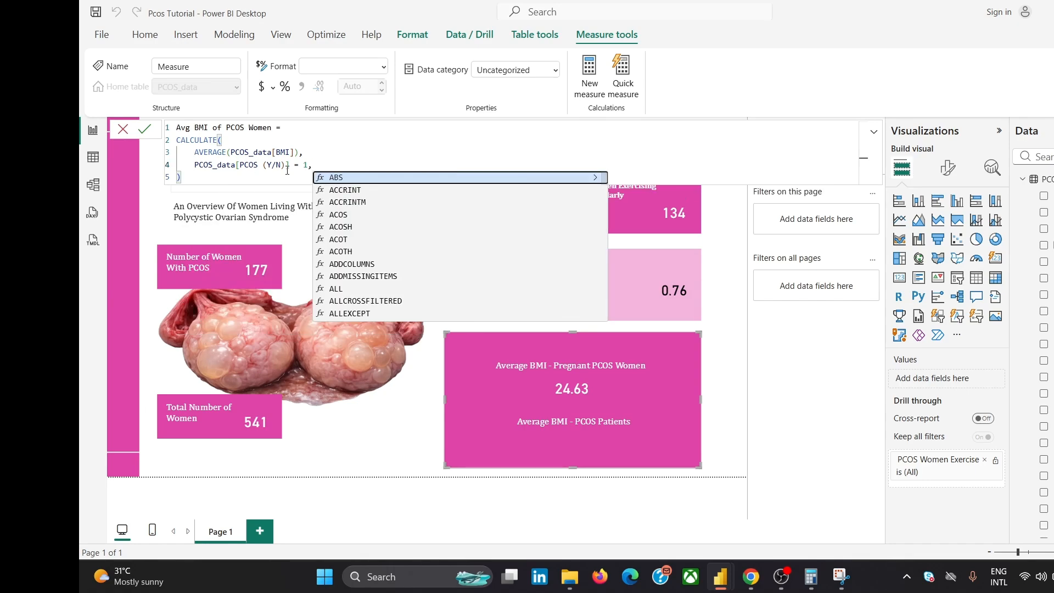
left_click(337, 154)
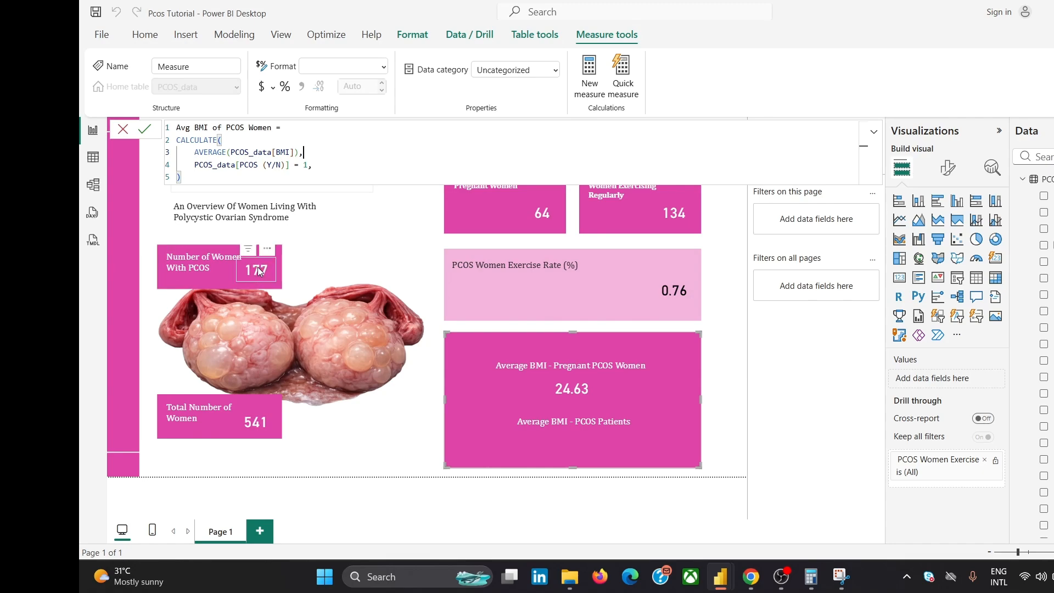
left_click(146, 134)
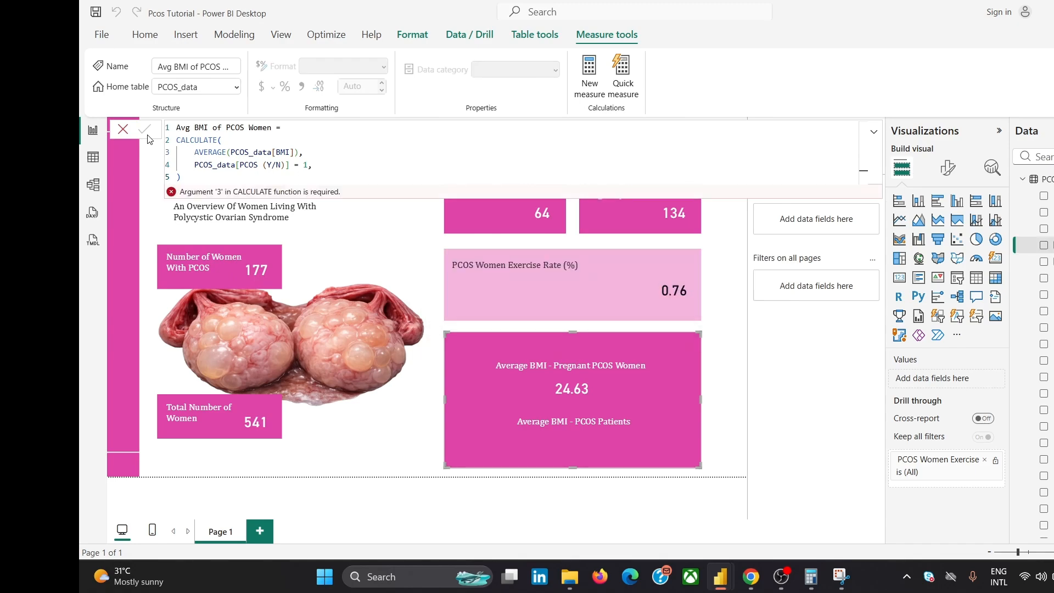
left_click(318, 166)
left_click(146, 130)
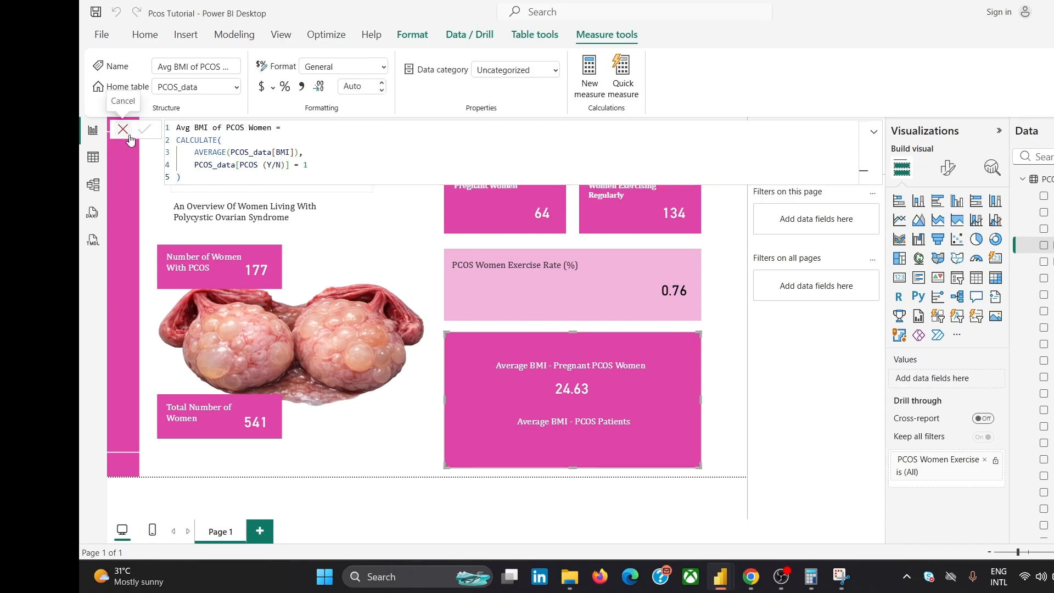
left_click(129, 138)
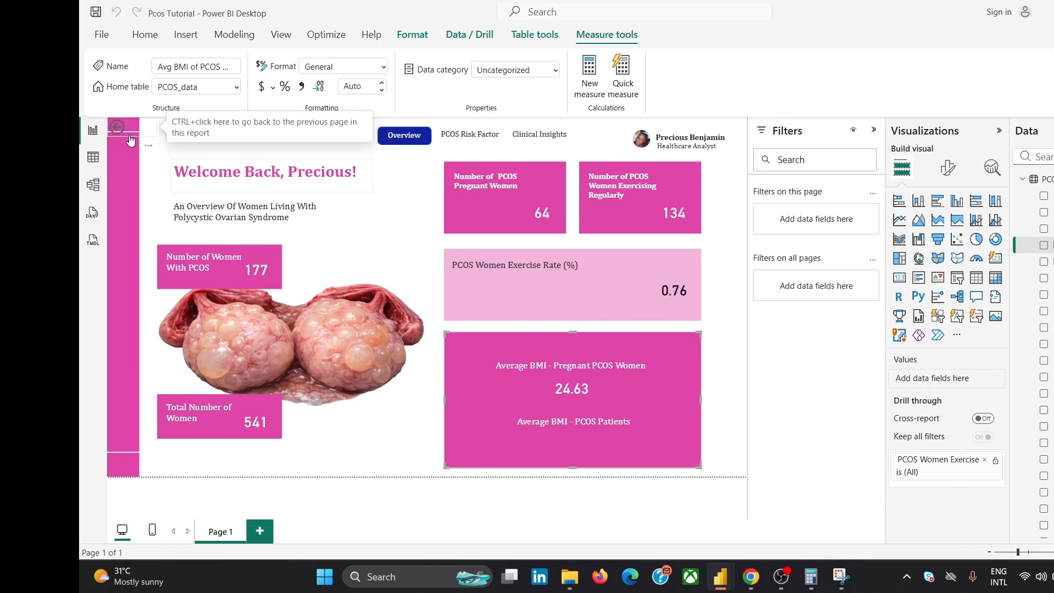
- Duplicate the pregnant women's average BMI card and place the copy directly below the Average BMI - PCOS Patients label
left_click(582, 394)
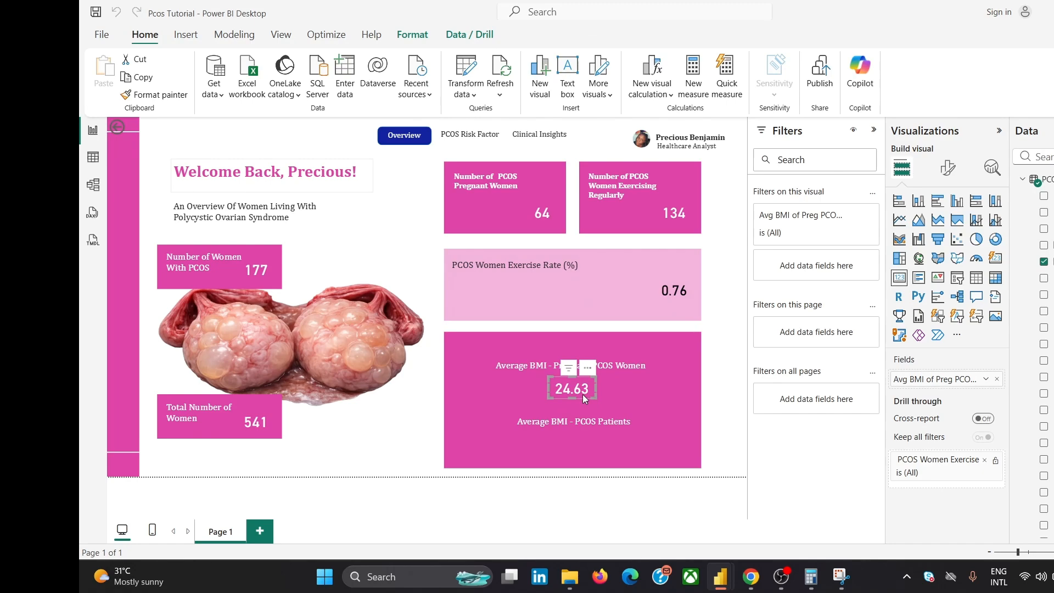
key("ctrl+c")
key("ctrl+v")
left_click_drag(590, 391, 592, 443)
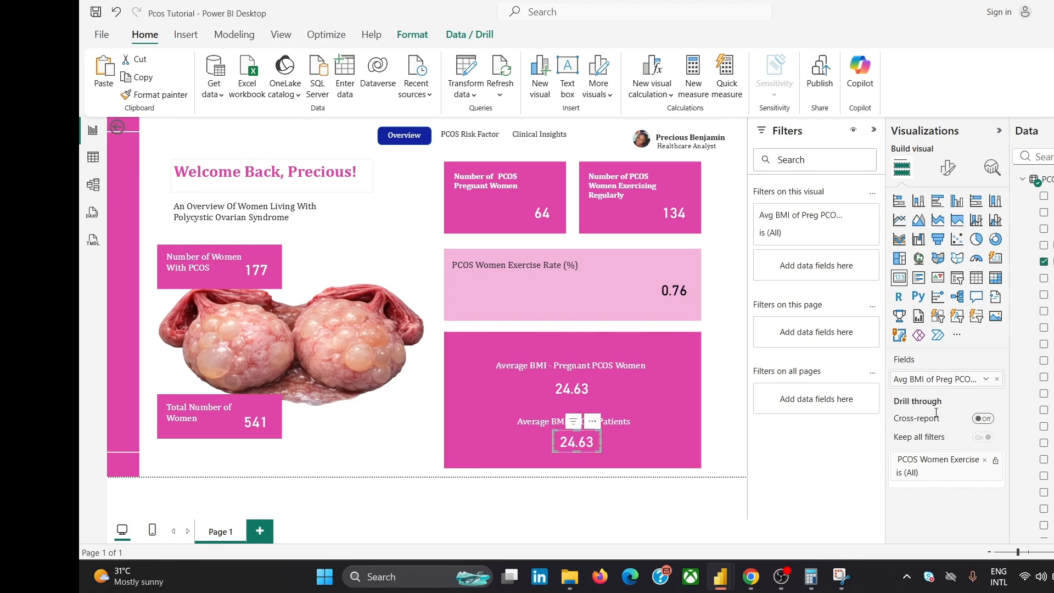
- Replace the duplicated card's field with the Avg BMI of PCOS Women measure and deselect the card
left_click(996, 379)
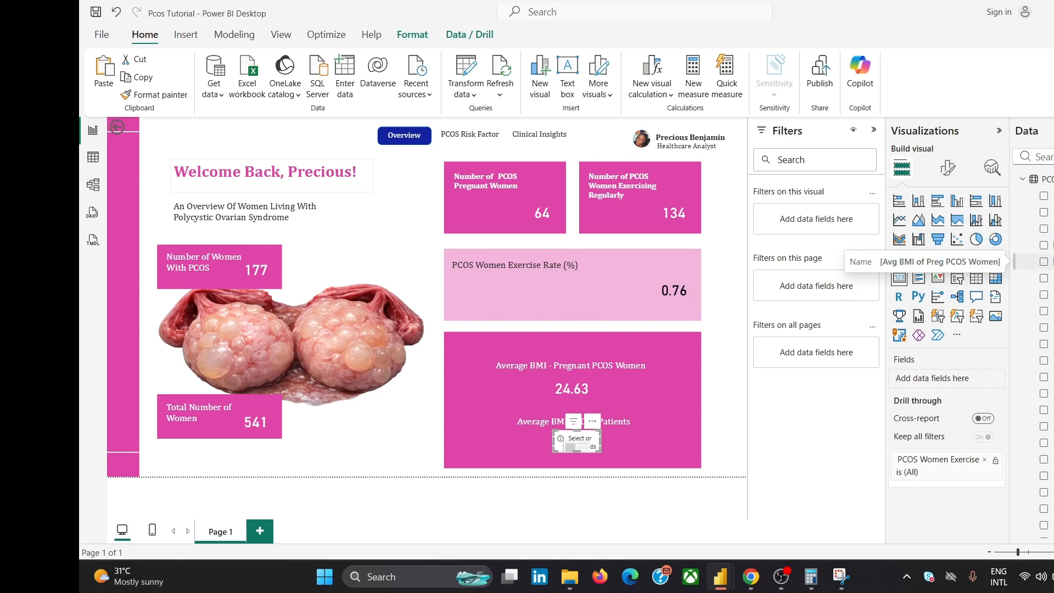
left_click_drag(1031, 245, 958, 390)
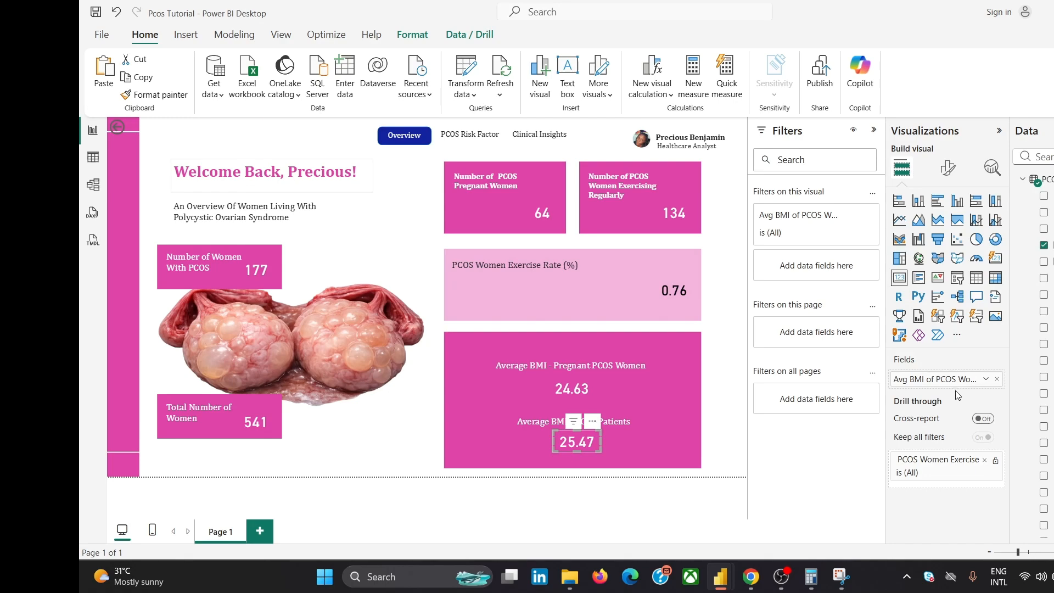
left_click(736, 305)
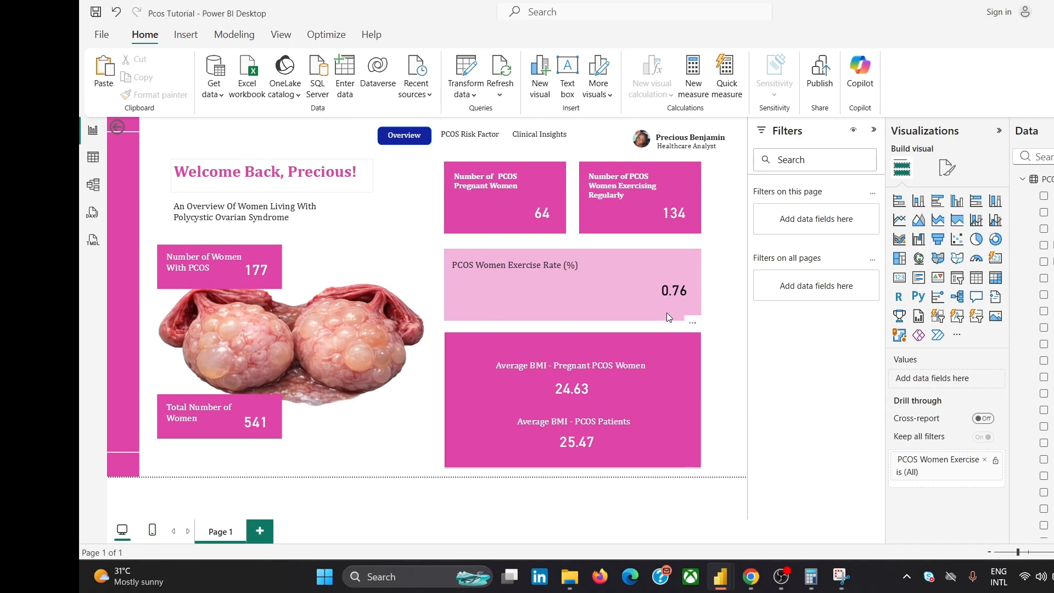
- Select both average BMI labels and both of their value cards together and align them to a common center
left_click(588, 368)
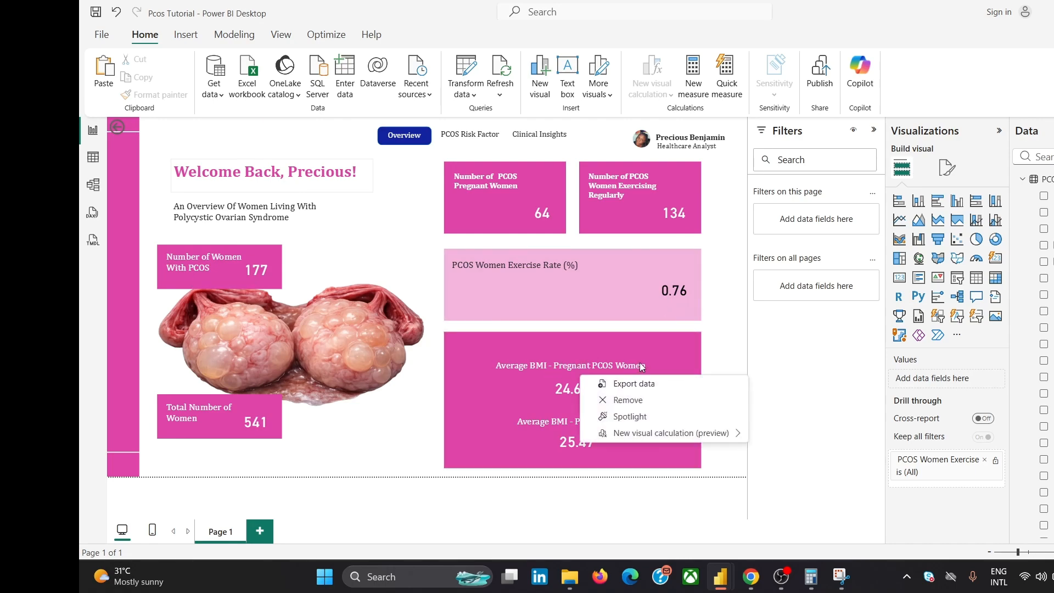
left_click(578, 351)
left_click(589, 381)
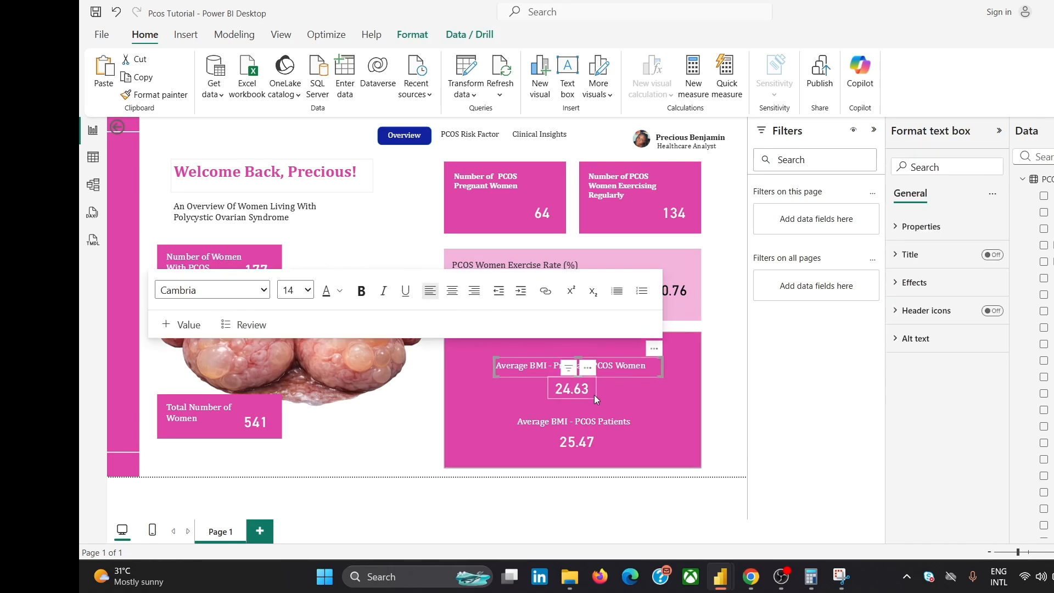
left_click(574, 390)
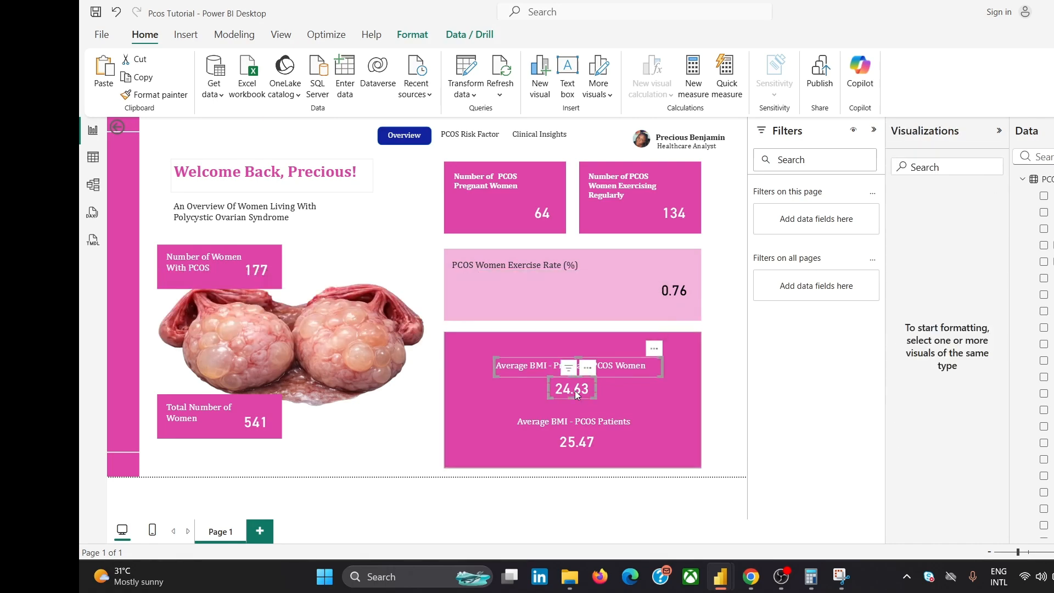
left_click(586, 421)
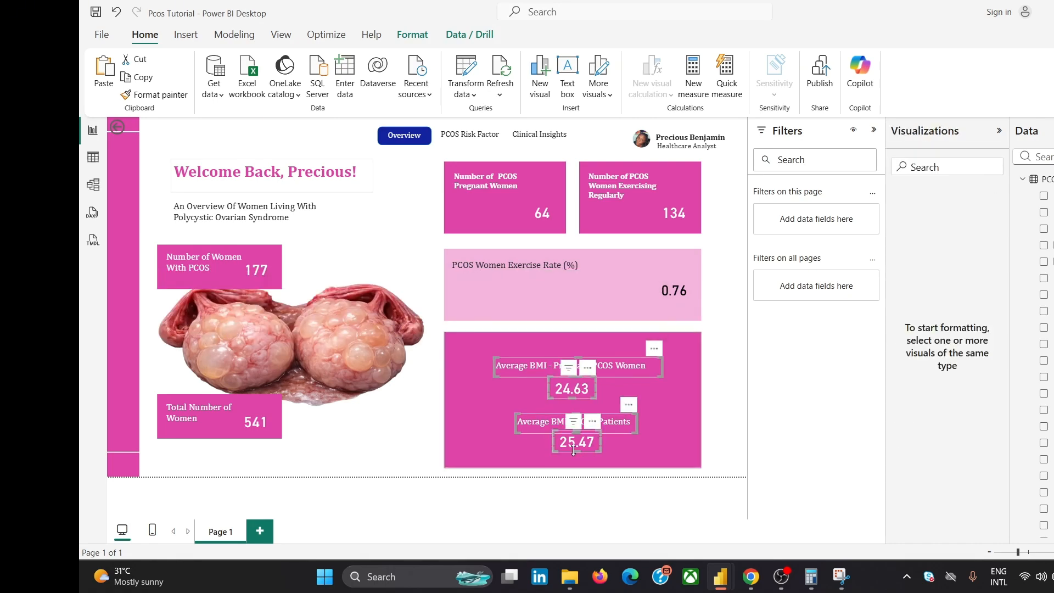
left_click(412, 34)
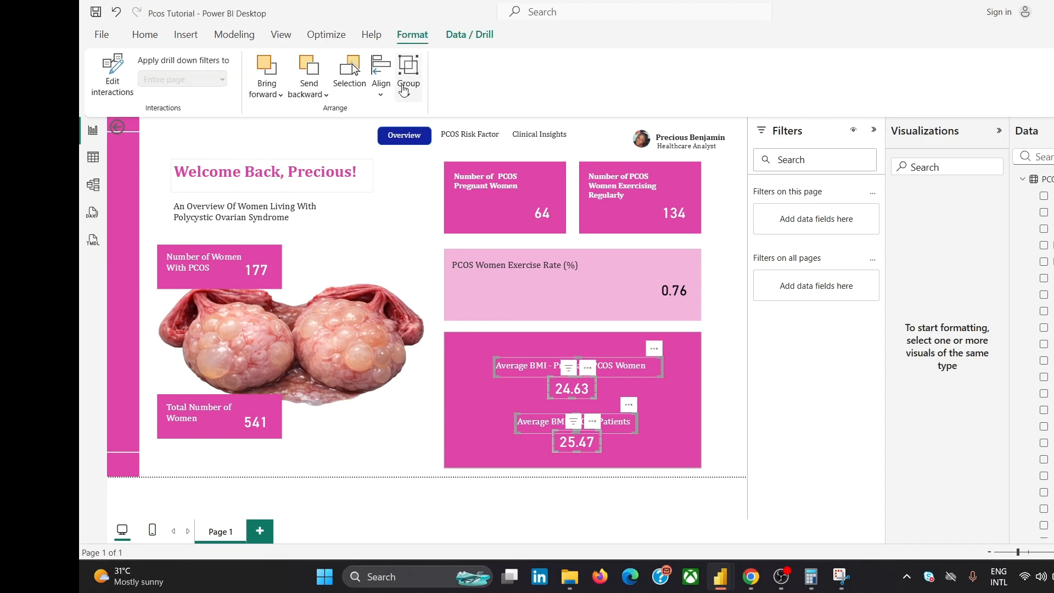
left_click(381, 77)
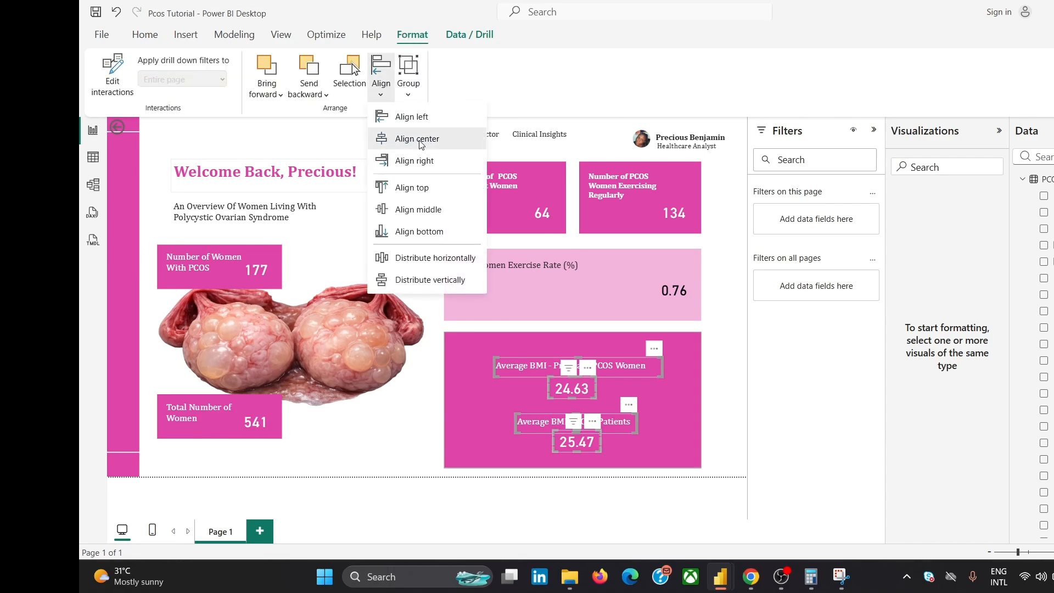
left_click(417, 139)
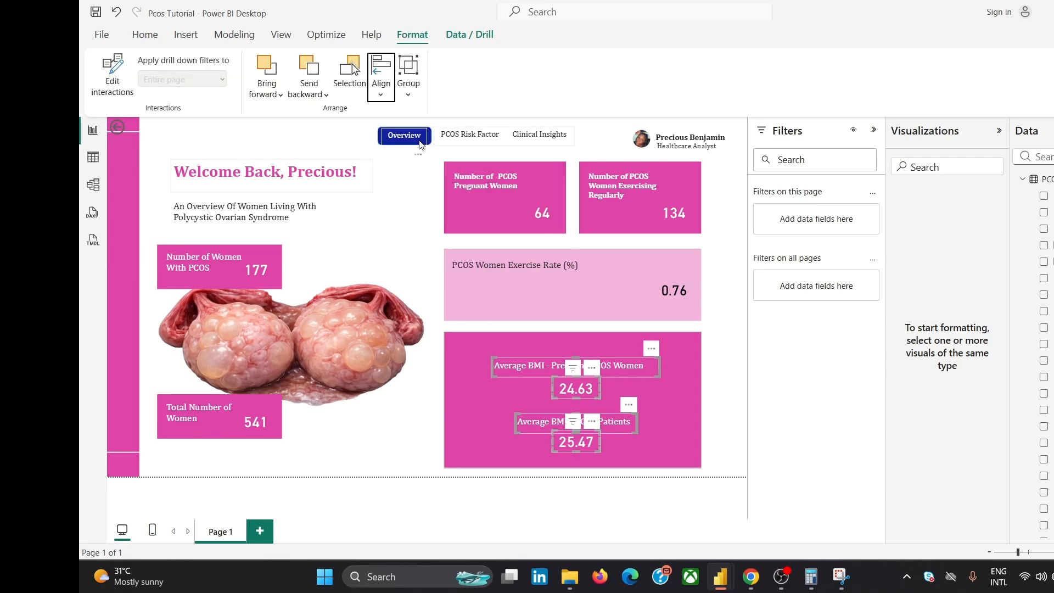
- Distribute the selected BMI labels and cards vertically within the pink box and clear the selection
left_click(387, 88)
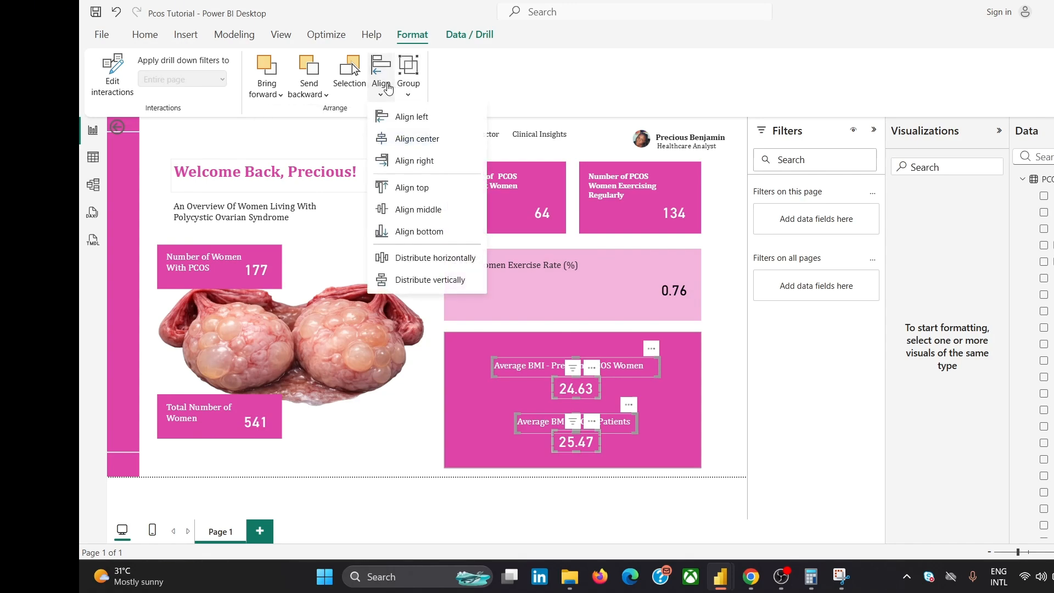
left_click(423, 278)
left_click(711, 338)
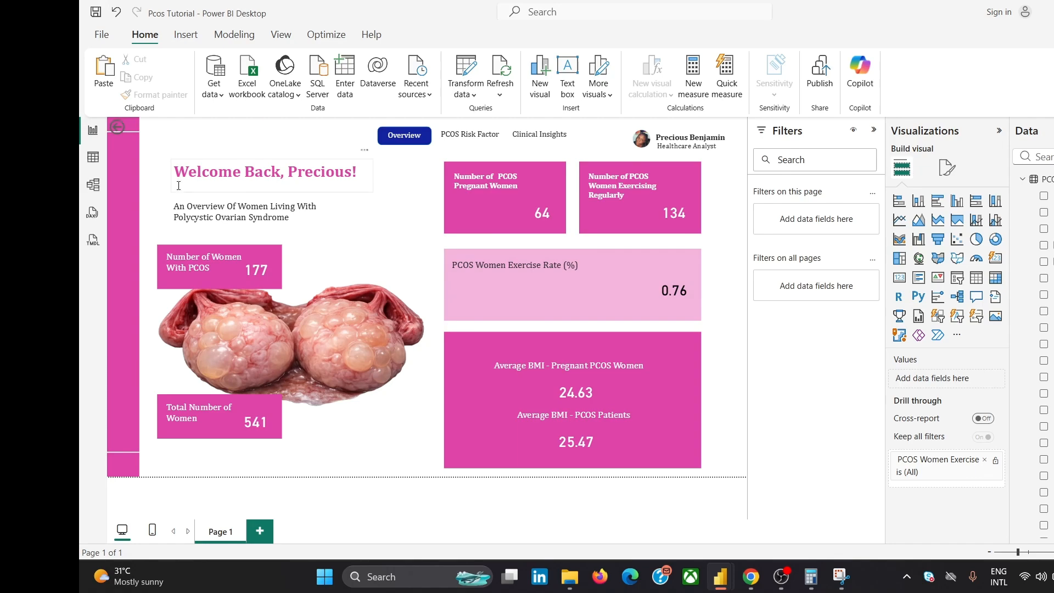
- Switch to Chrome and open the full description of the TekUP YouTube channel
left_click(749, 577)
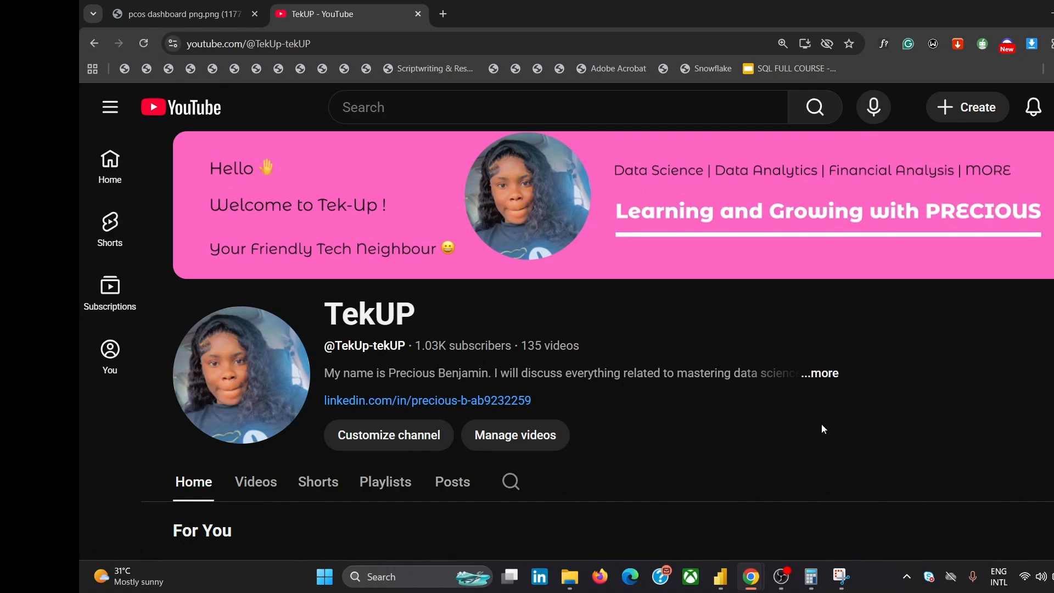
left_click(828, 373)
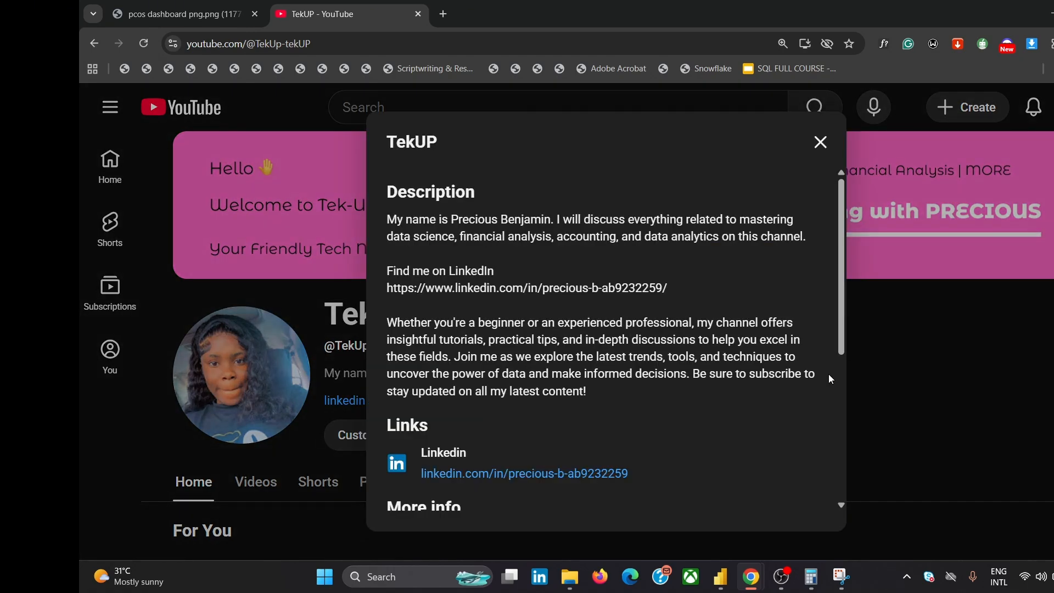